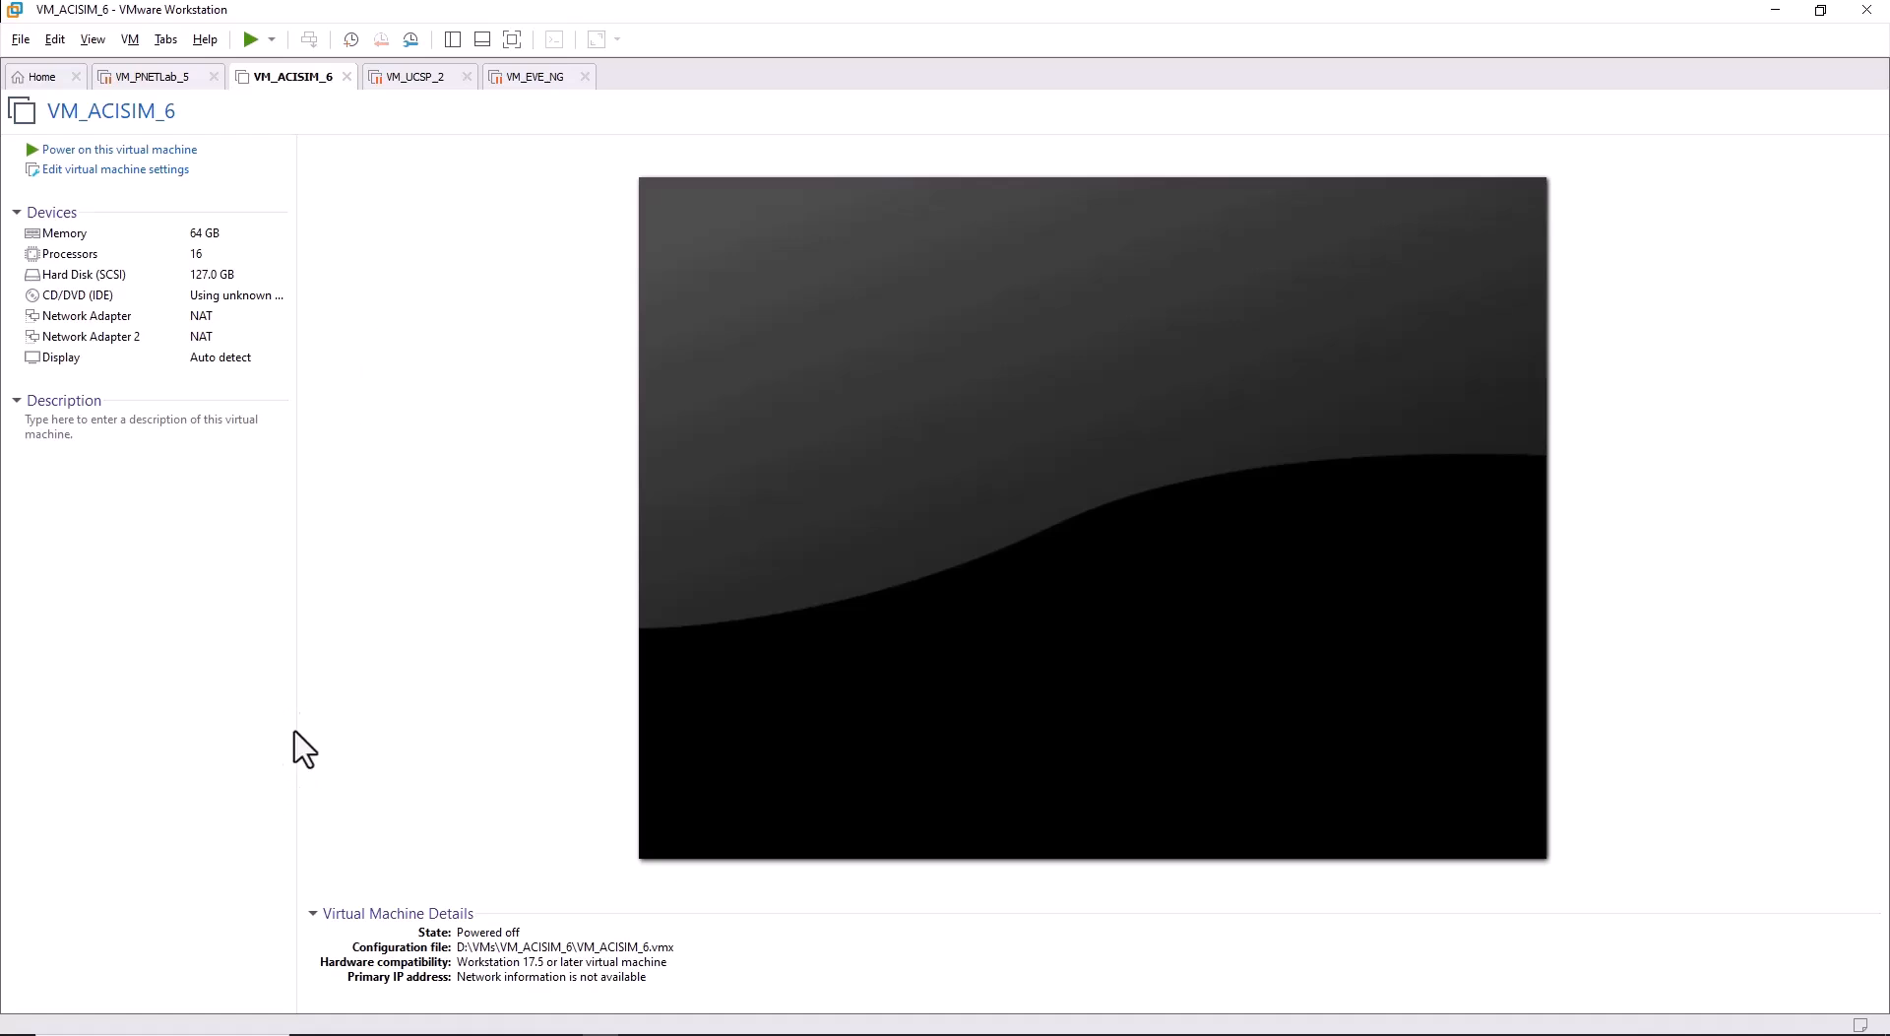
Go to software.cisco.com/download/home in Microsoft Edge.
left_click(417, 1032)
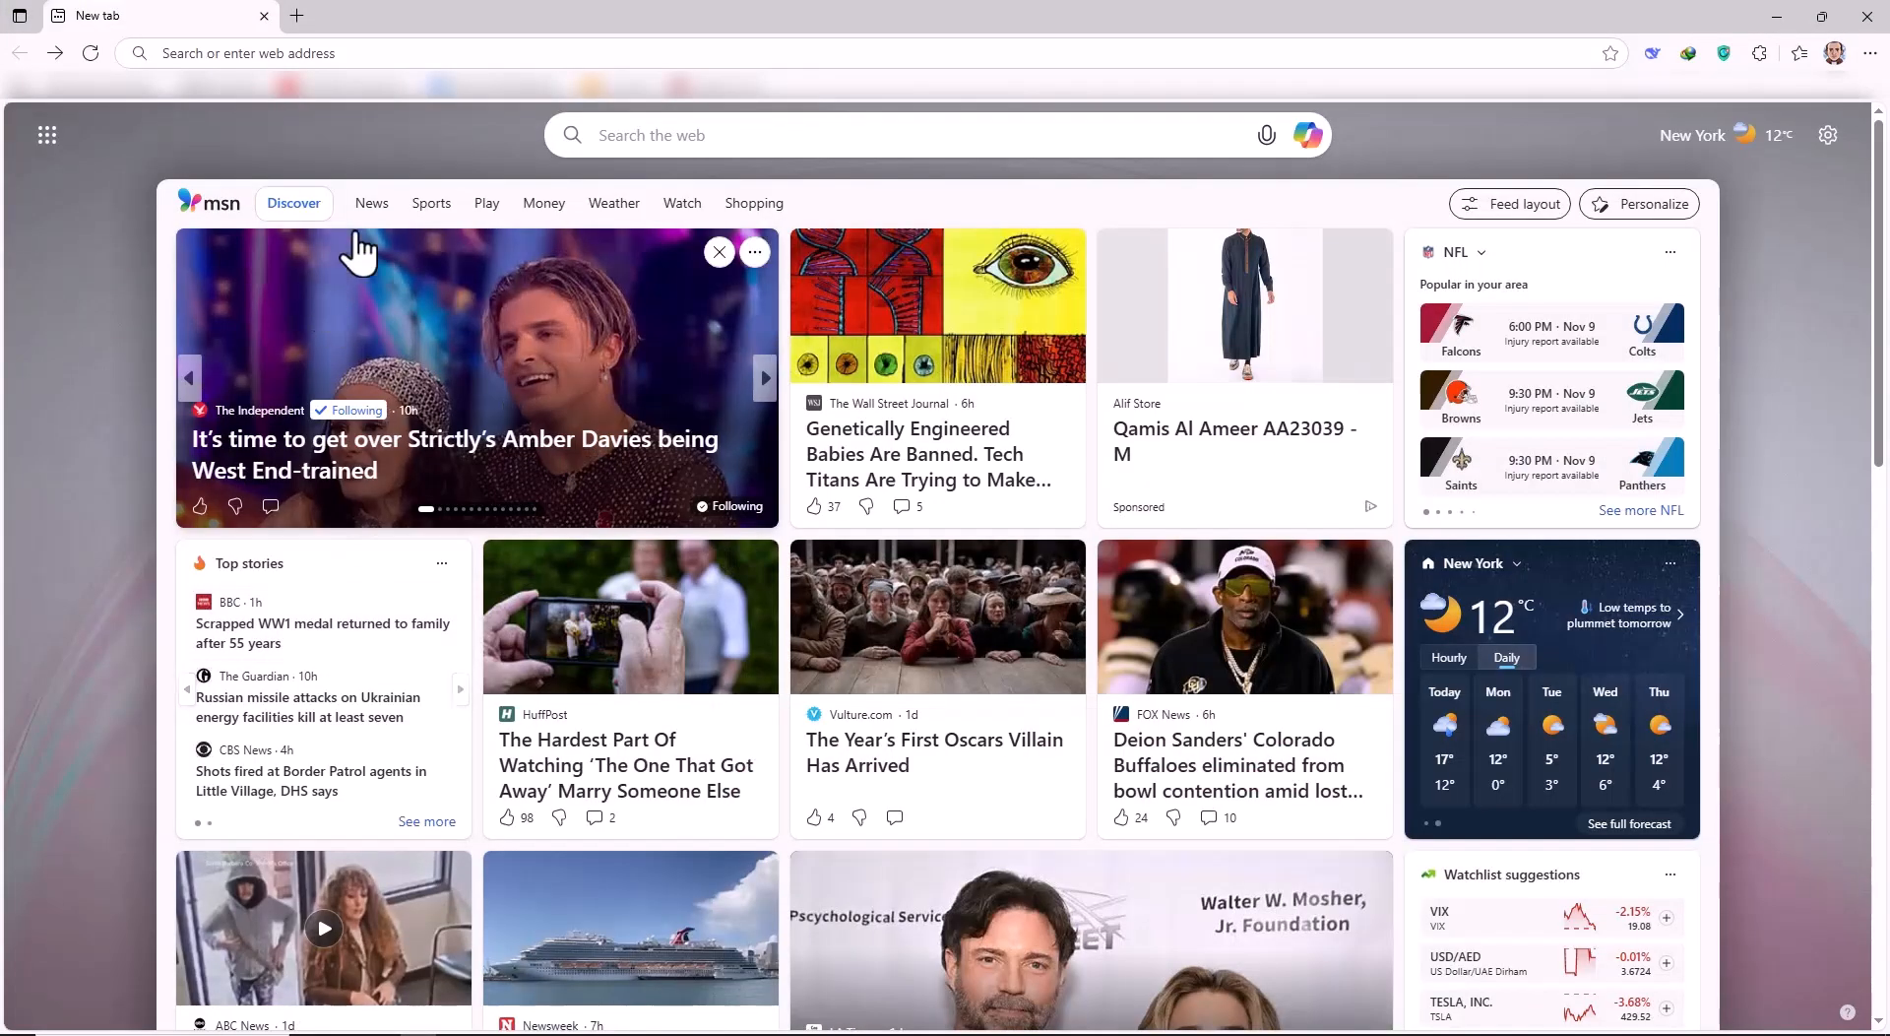
left_click(388, 54)
type("software.cisco.com")
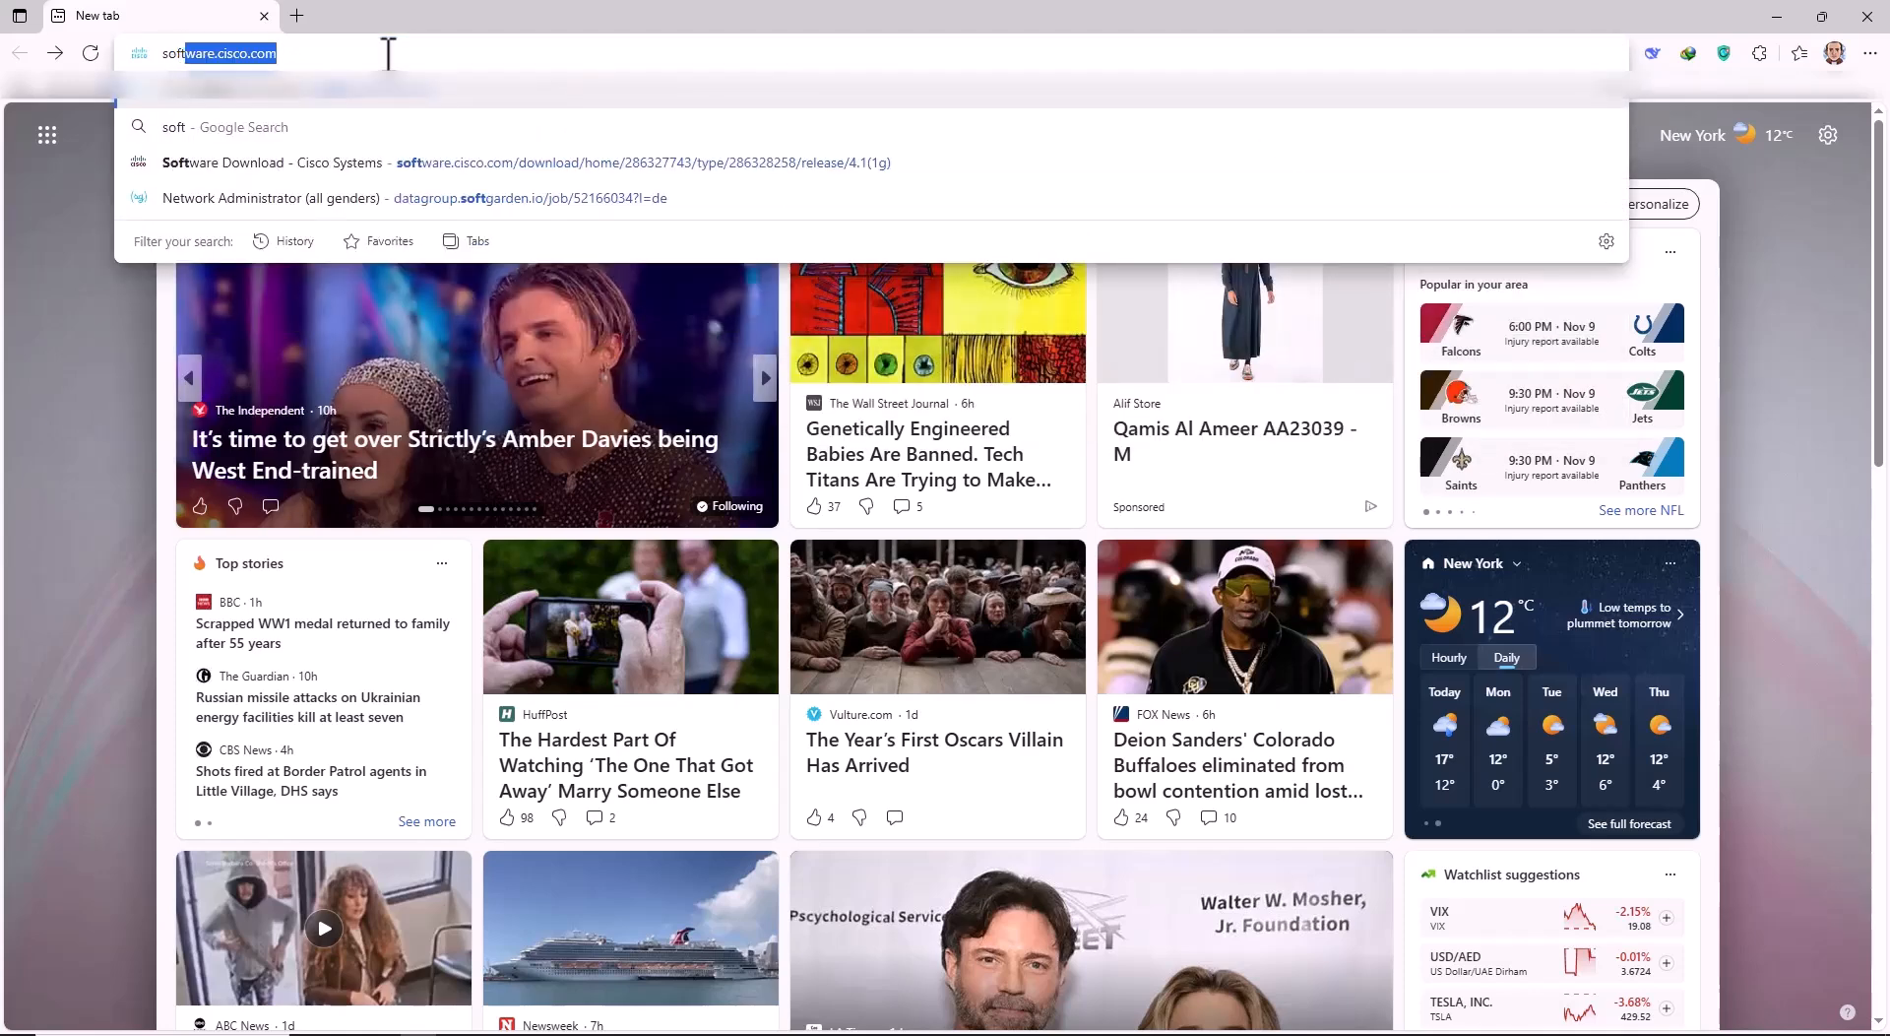
key("Right")
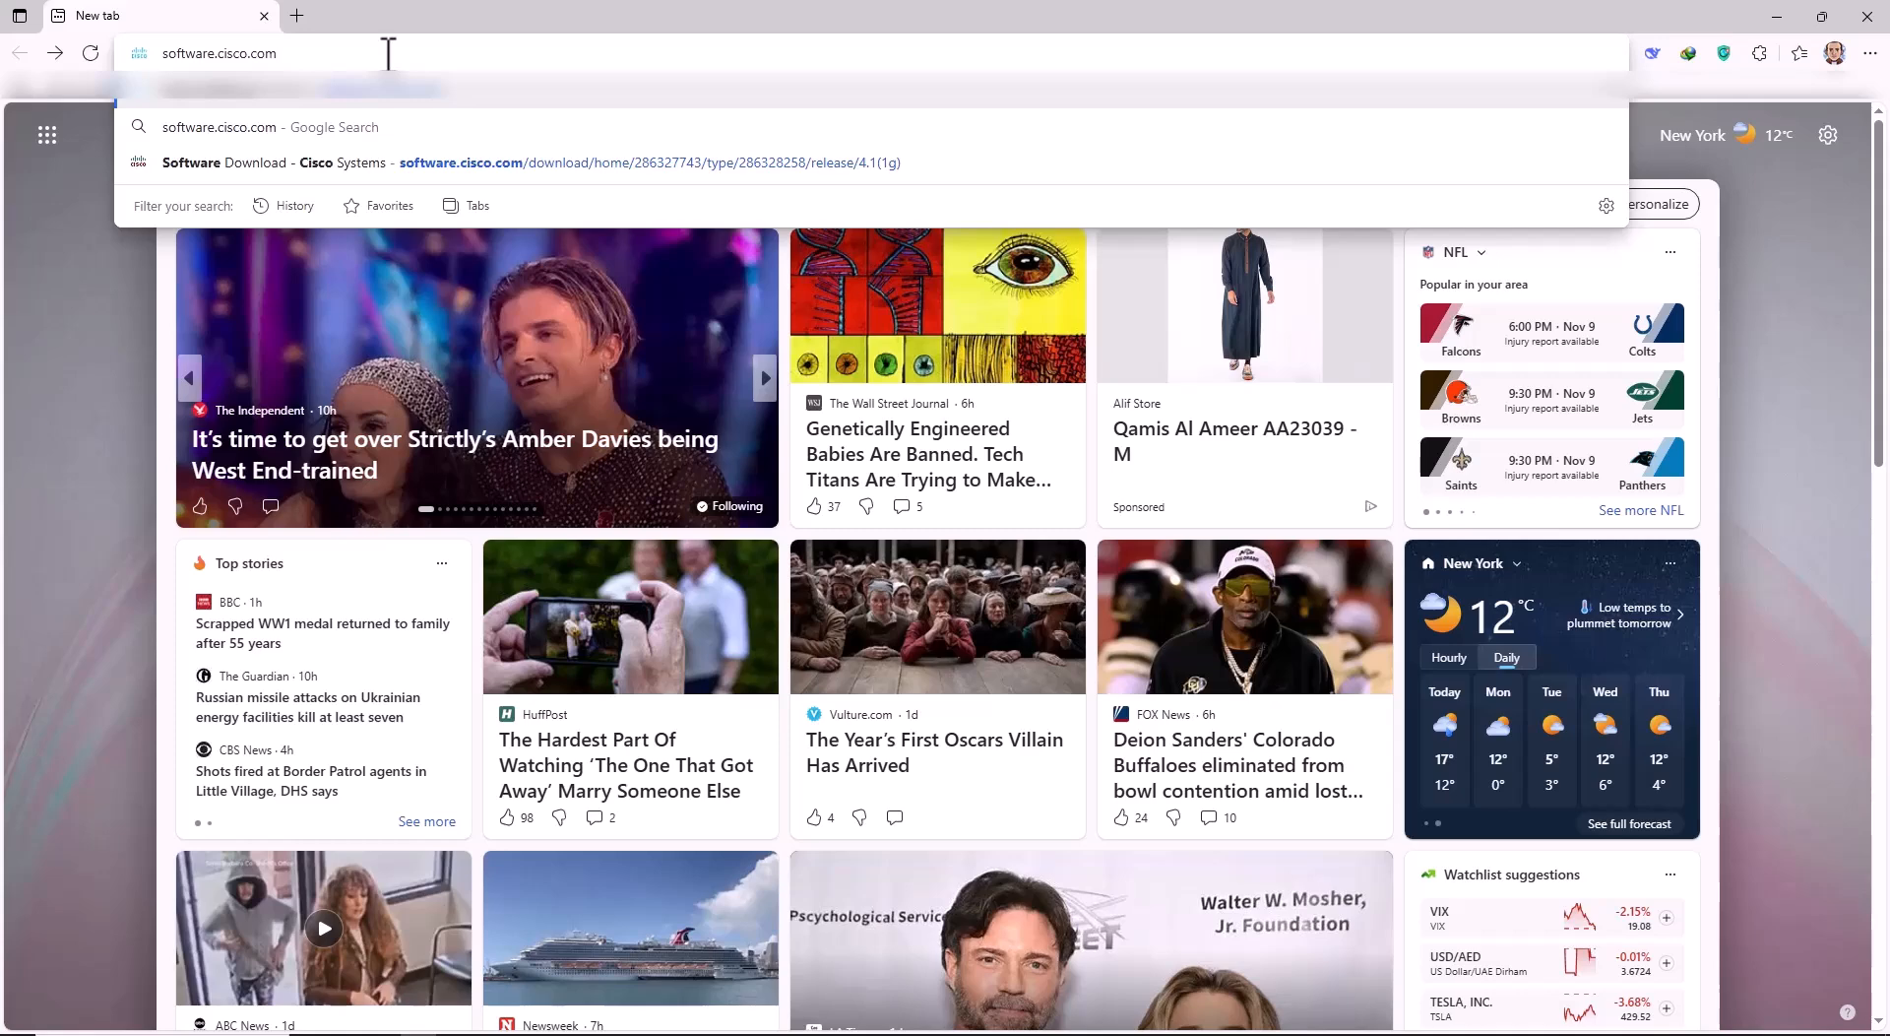
type("/do")
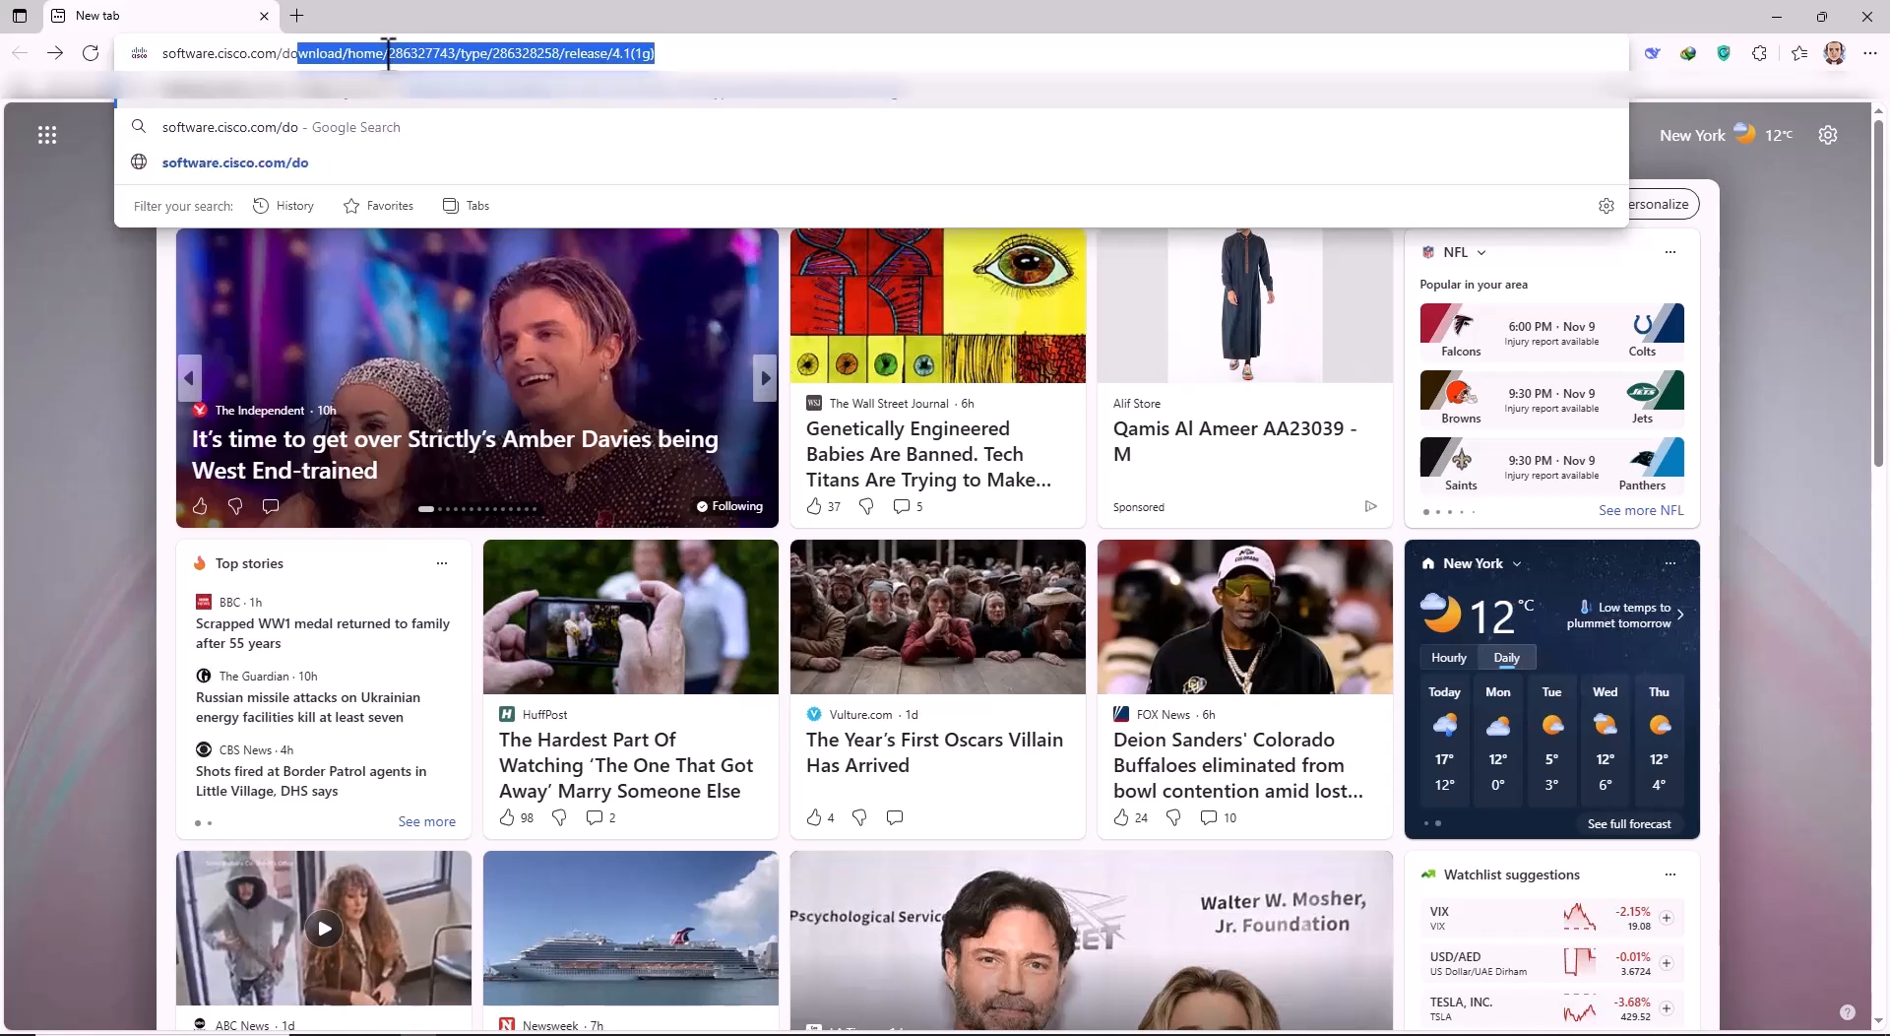
type("wnload")
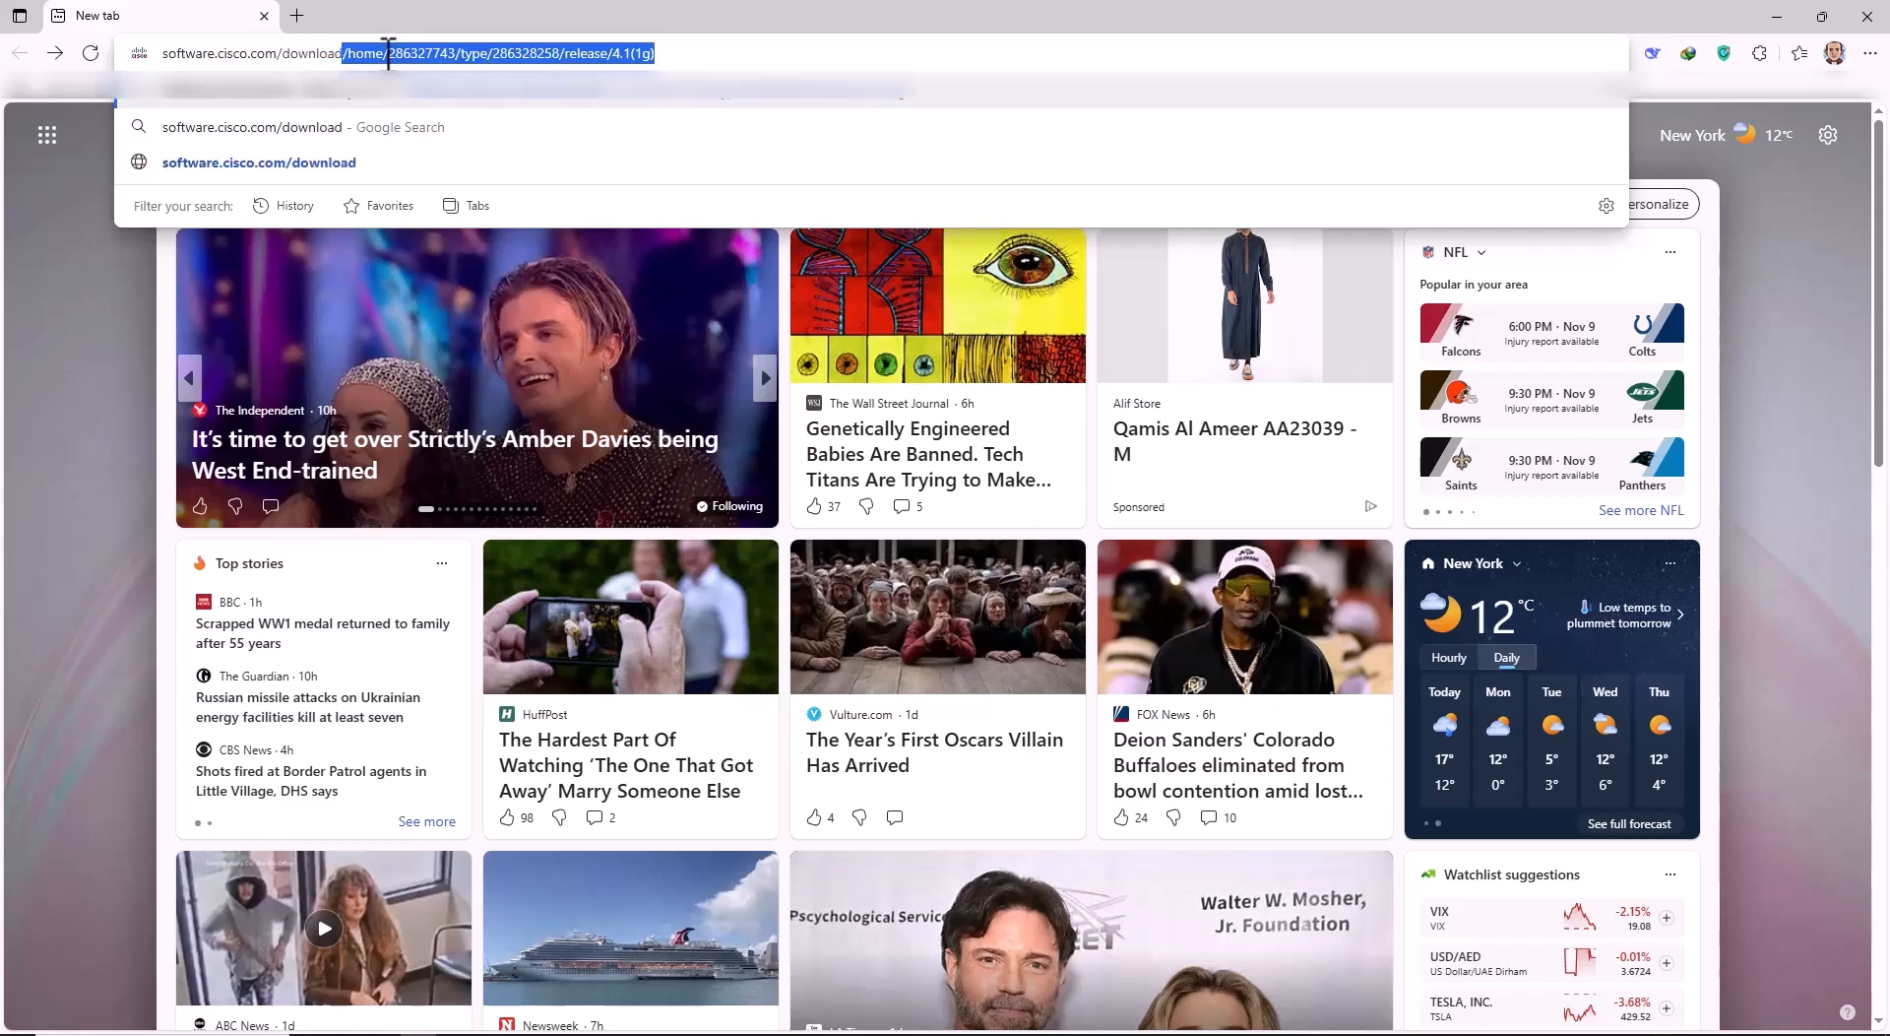
type("/home")
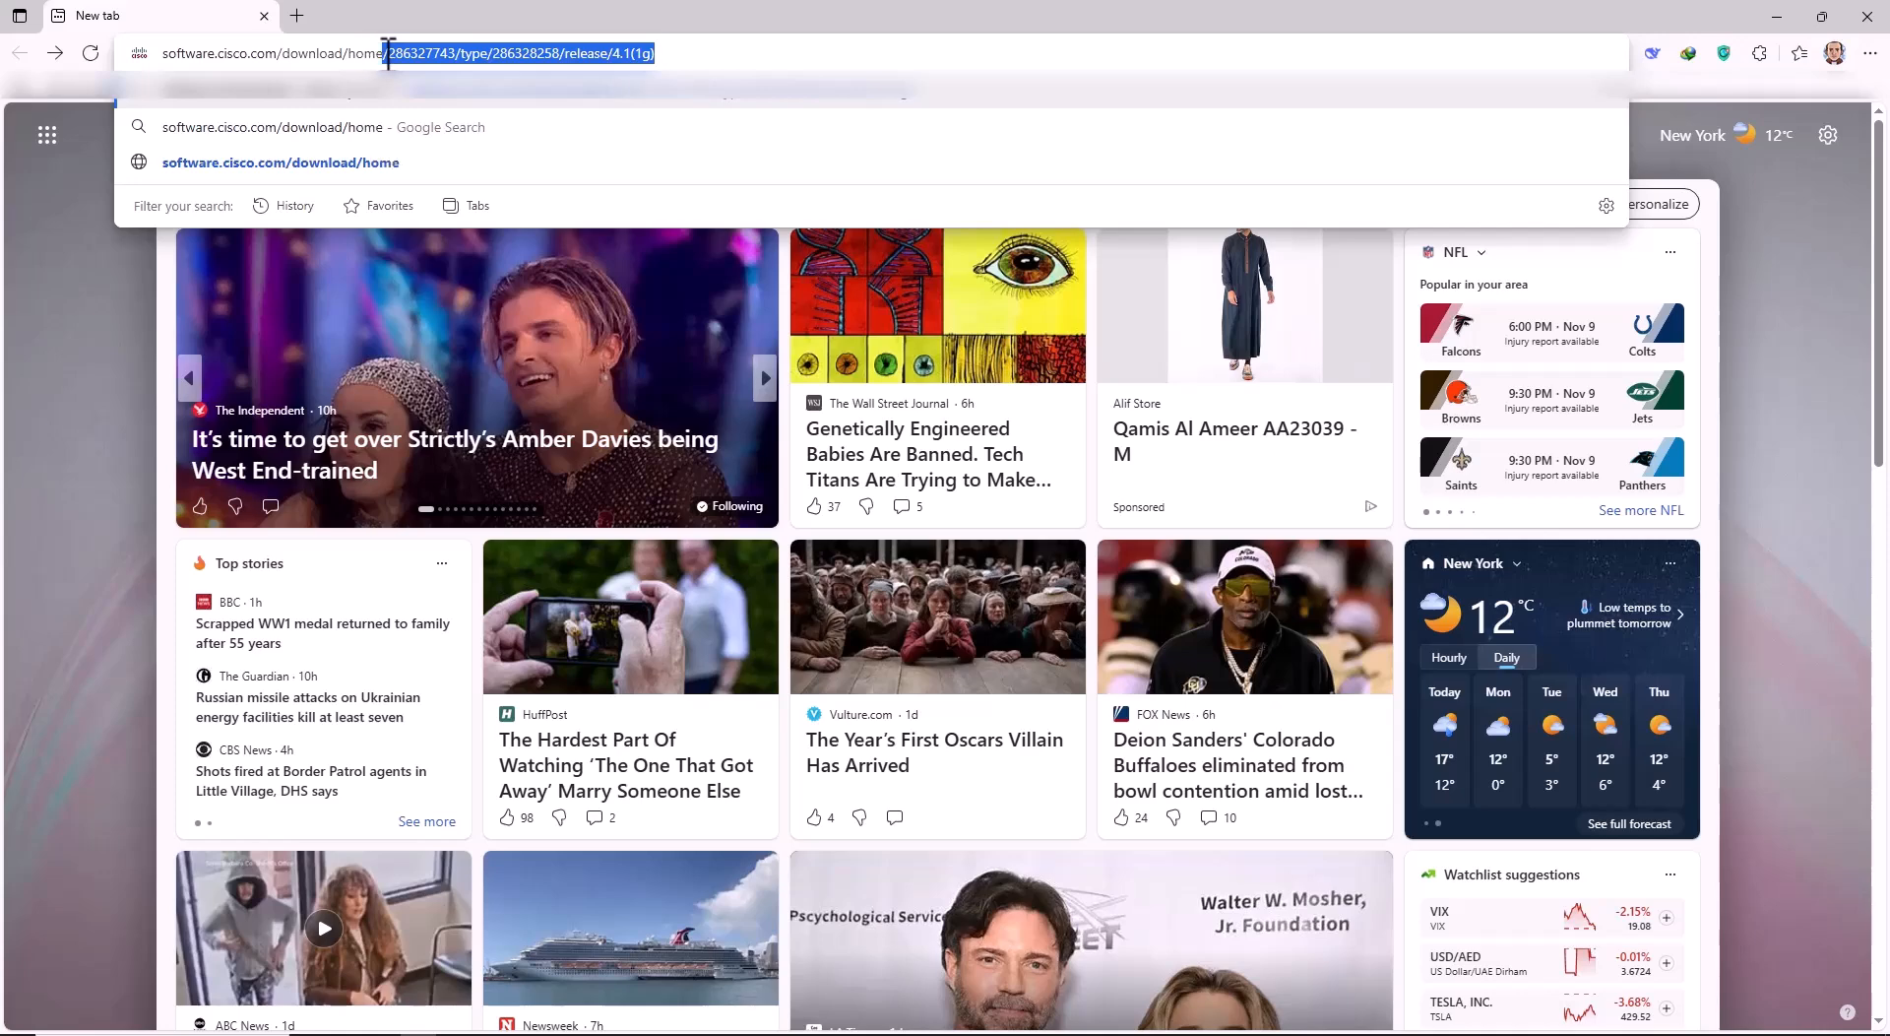
key("Delete")
key("Return")
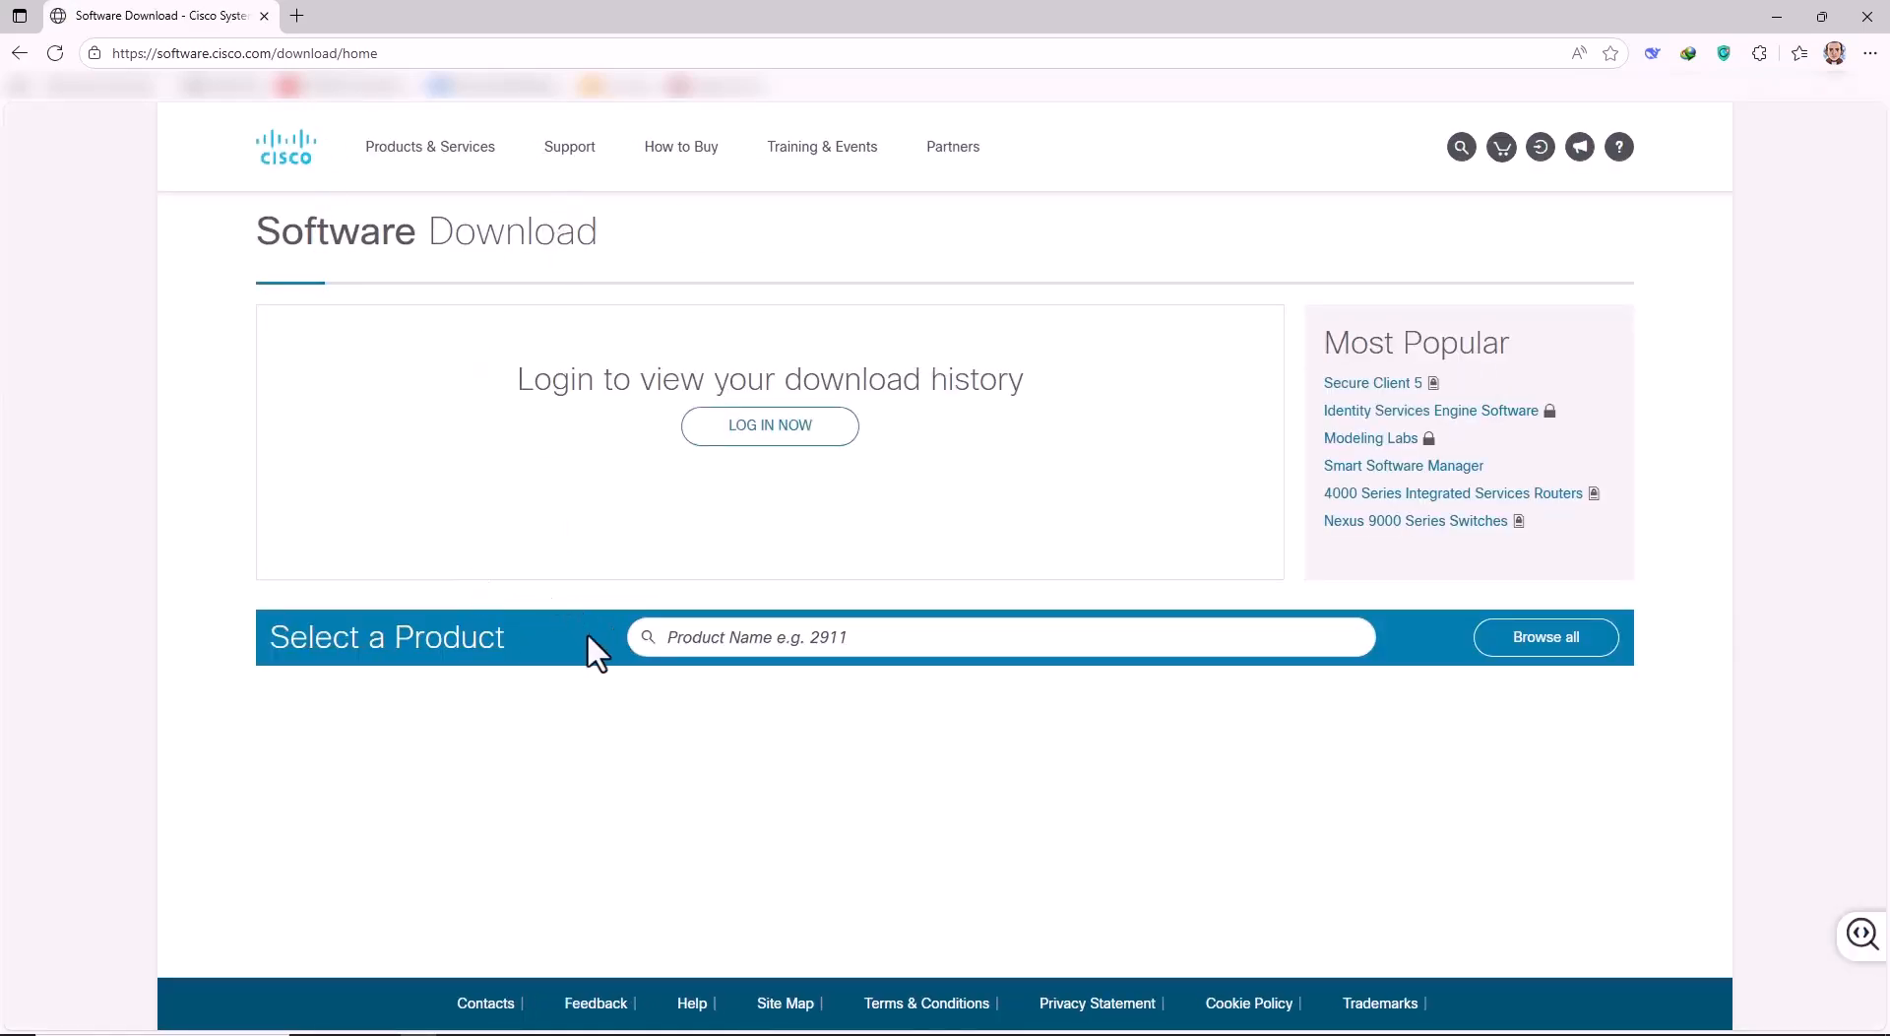
Search 'api', choose Application Policy Infrastructure Controller (APIC), and open APIC Software.
left_click(725, 642)
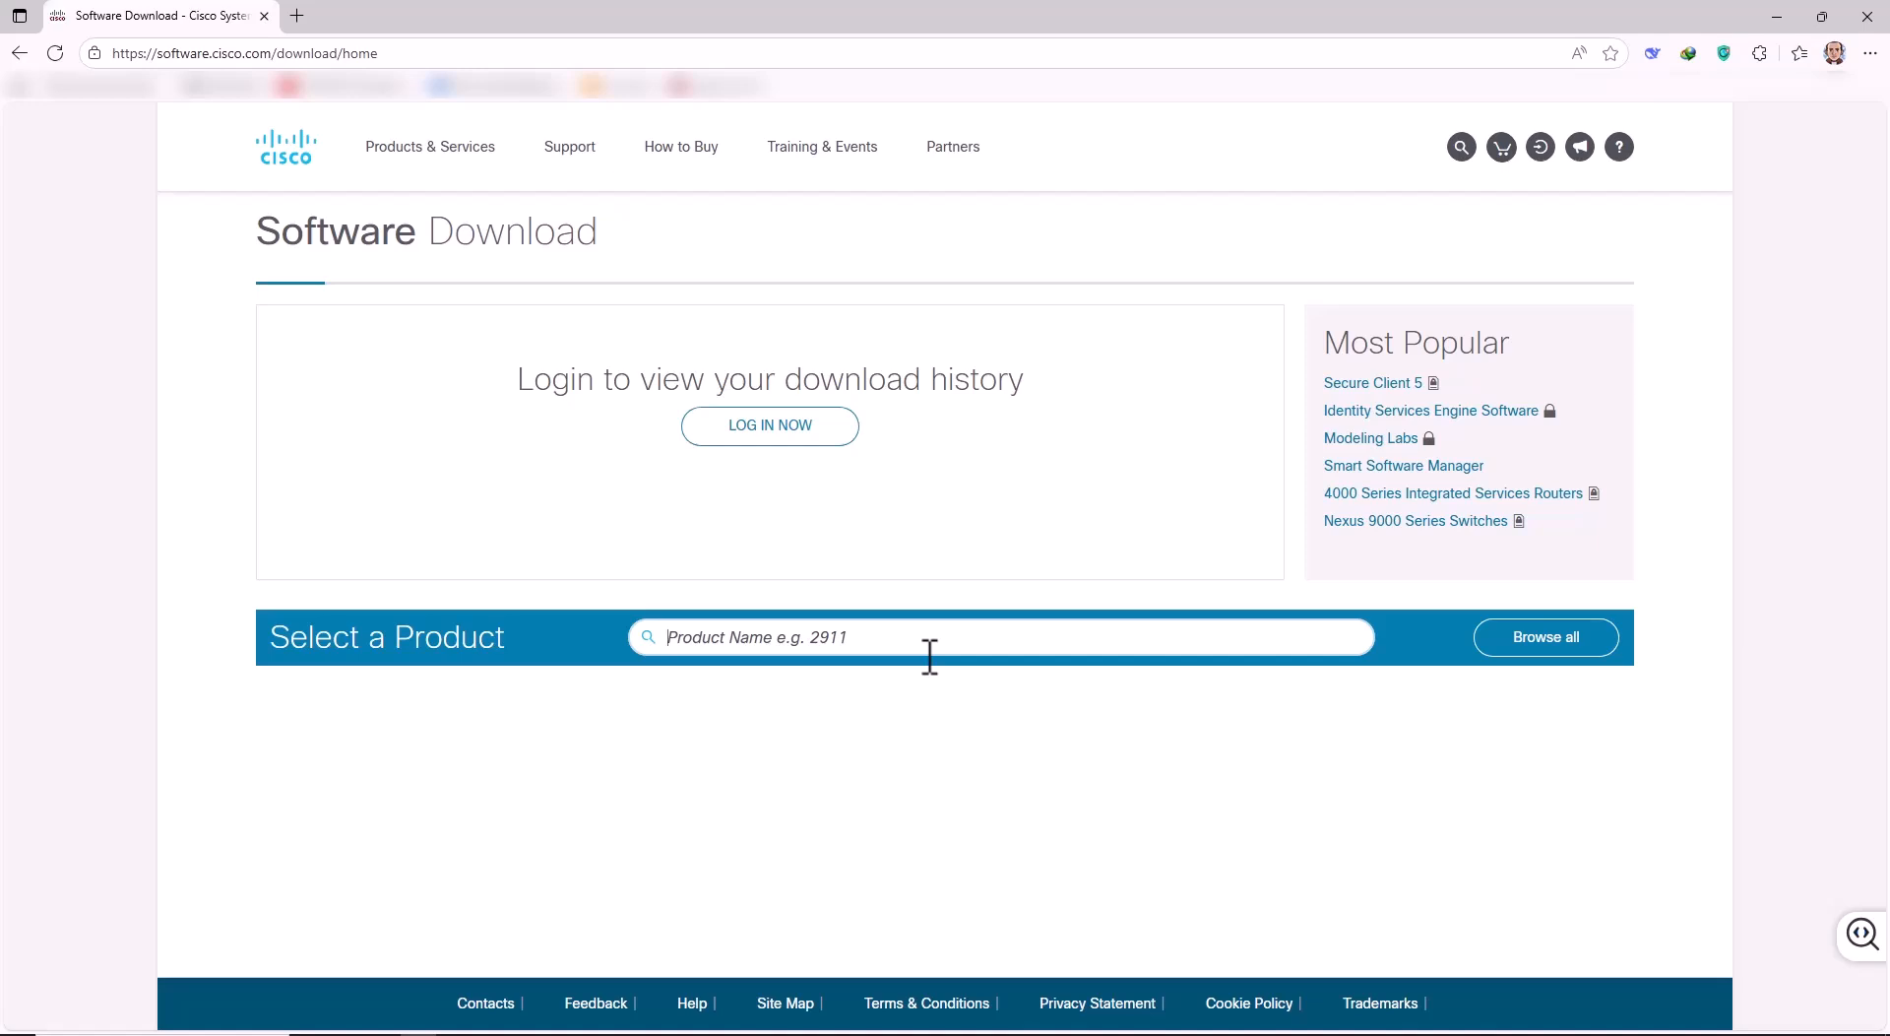
type("apic")
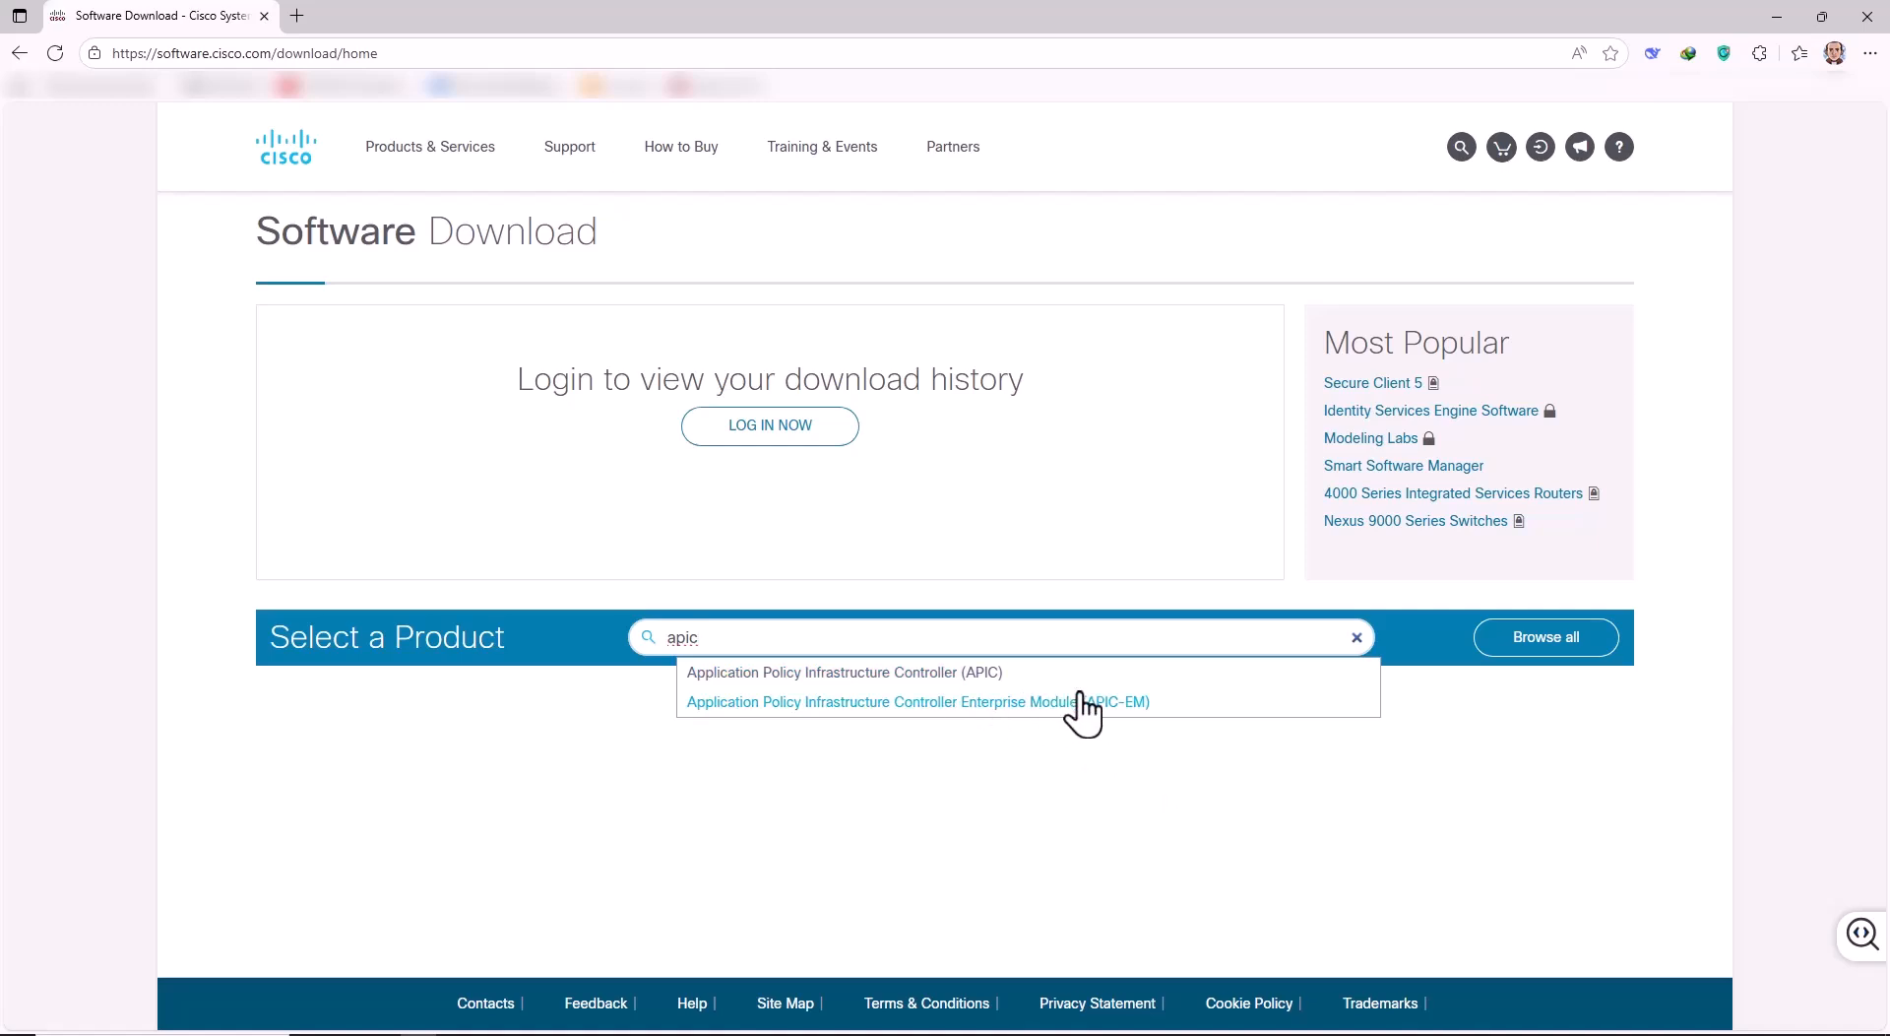
left_click(845, 673)
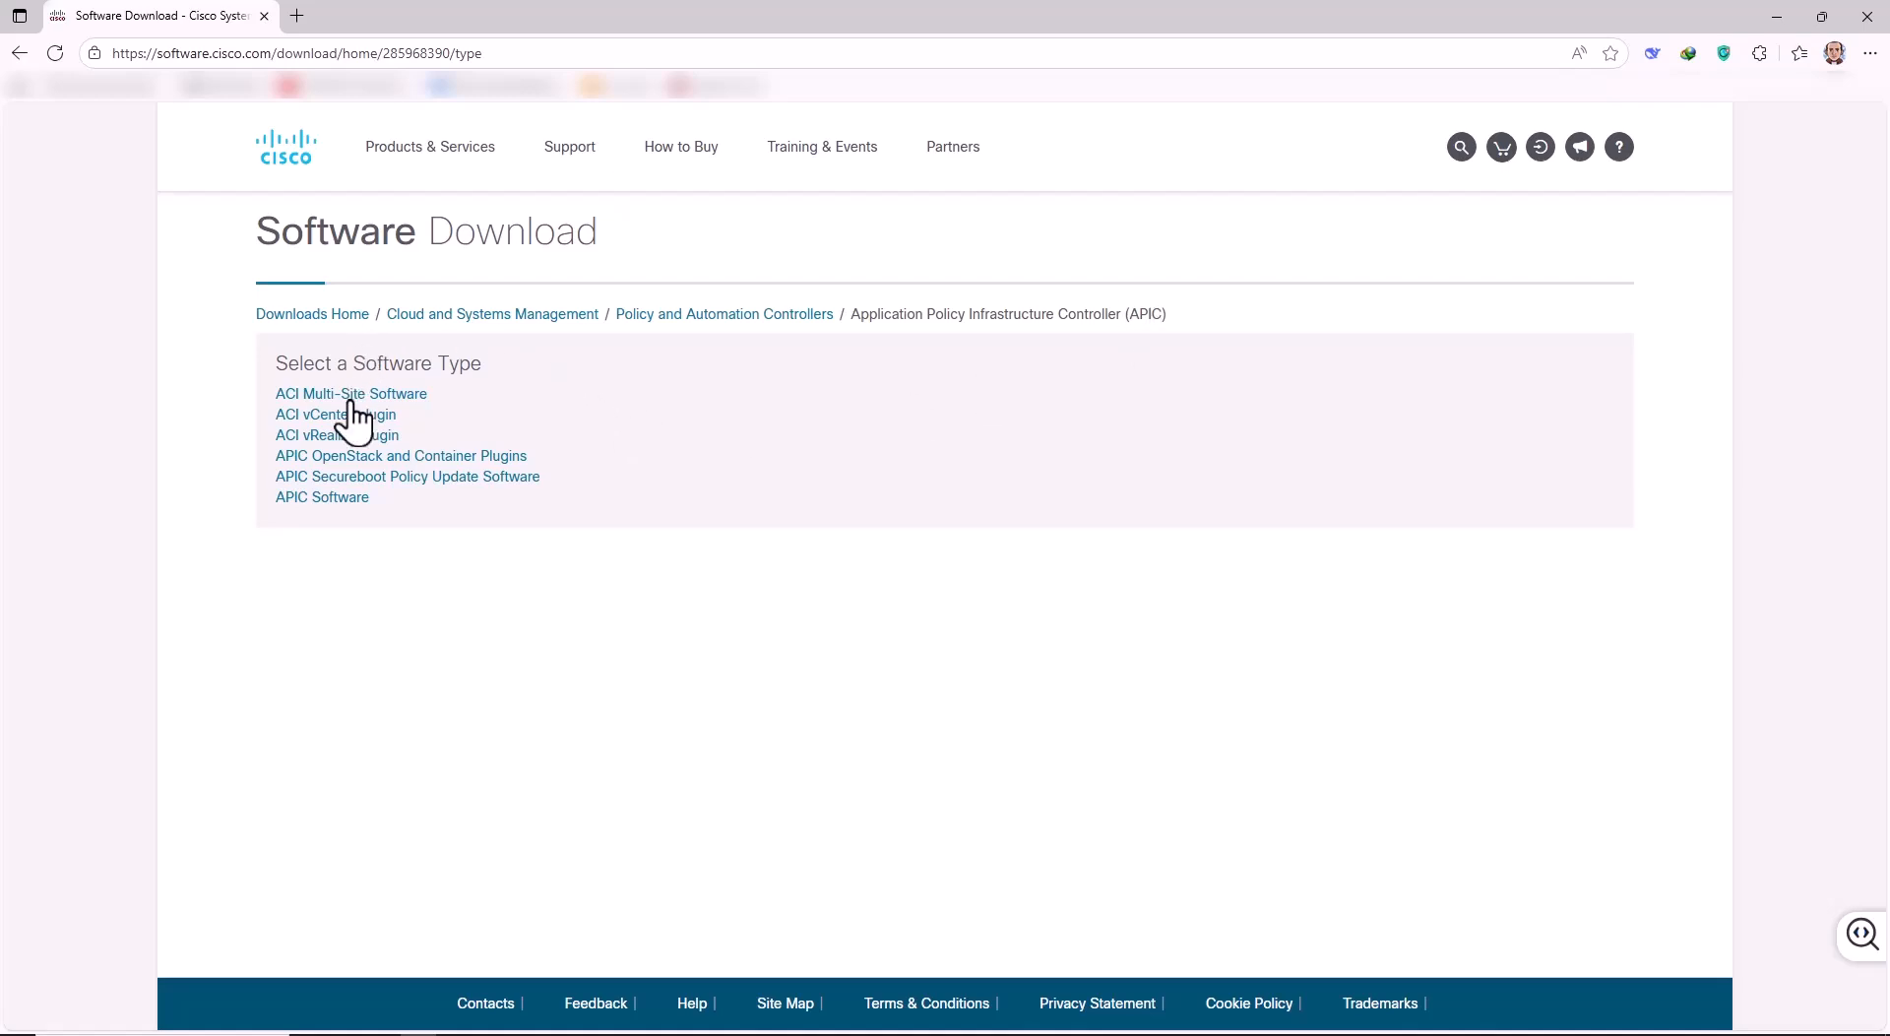
left_click(326, 504)
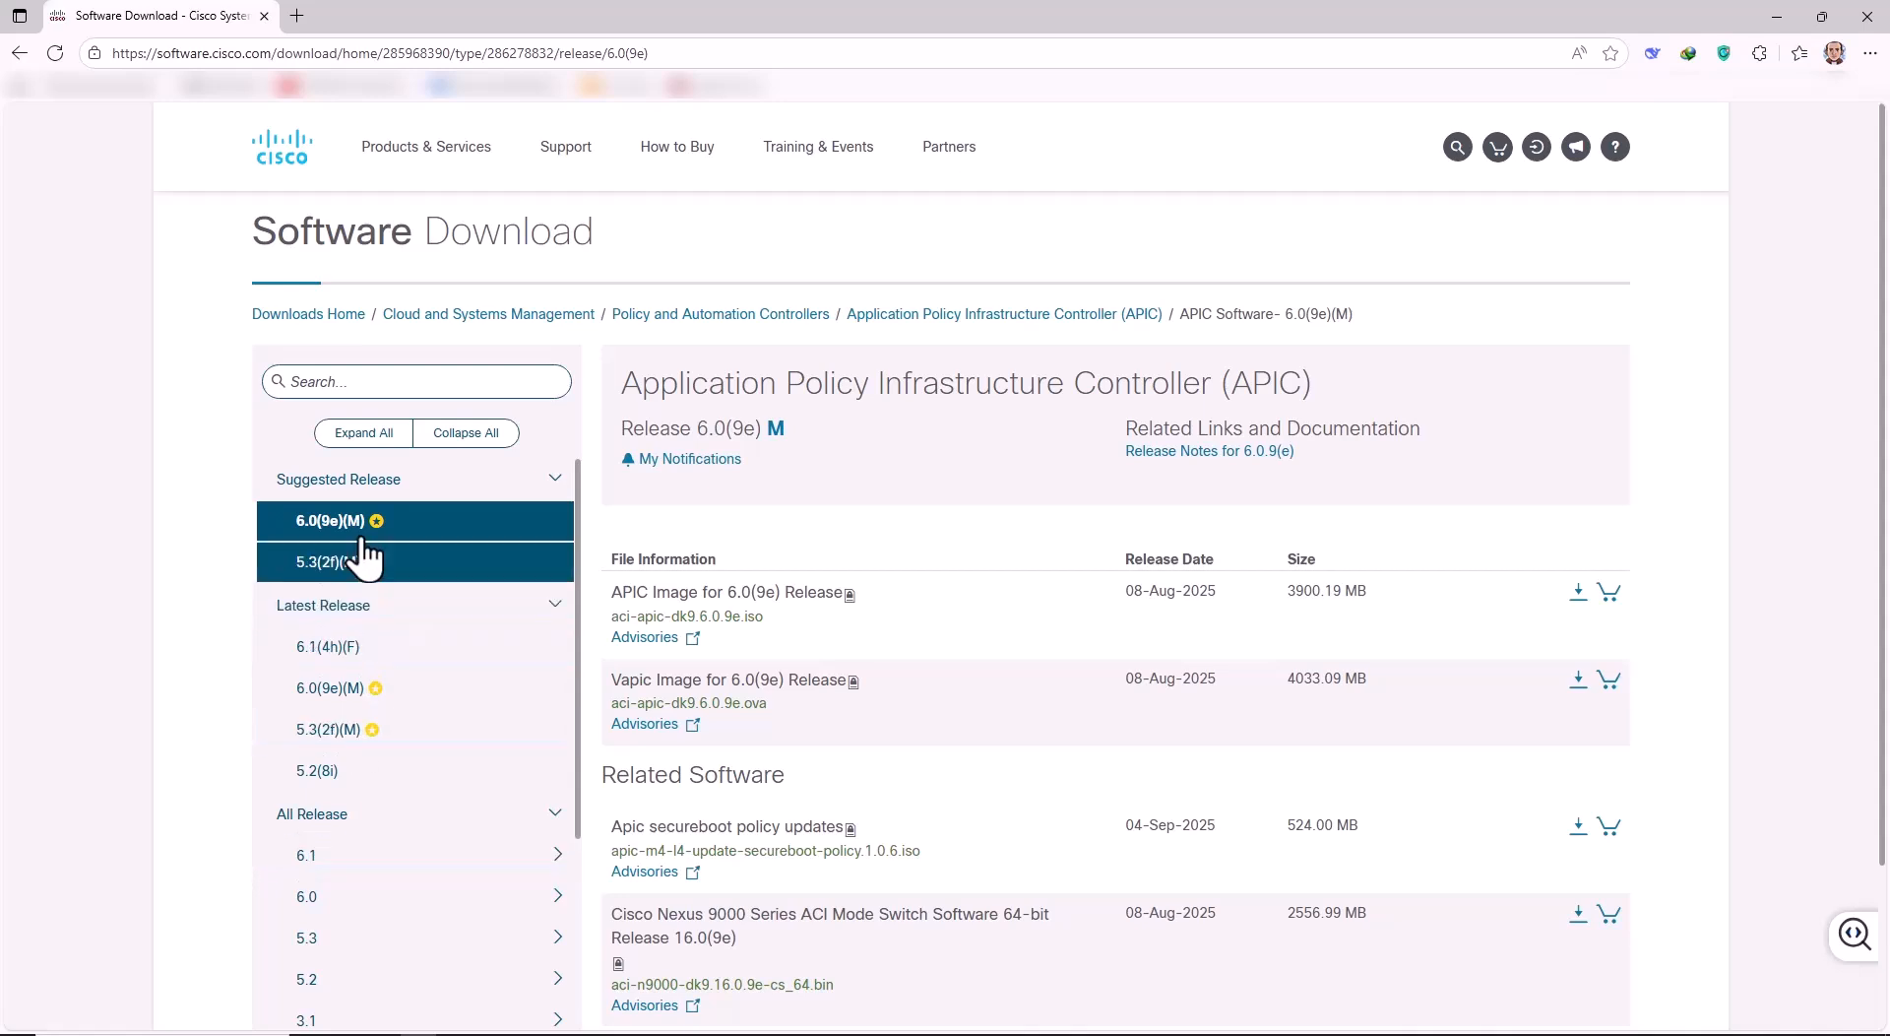
Scroll the APIC Software release page to locate the 6.0 group under All Release.
mouse_move(377, 539)
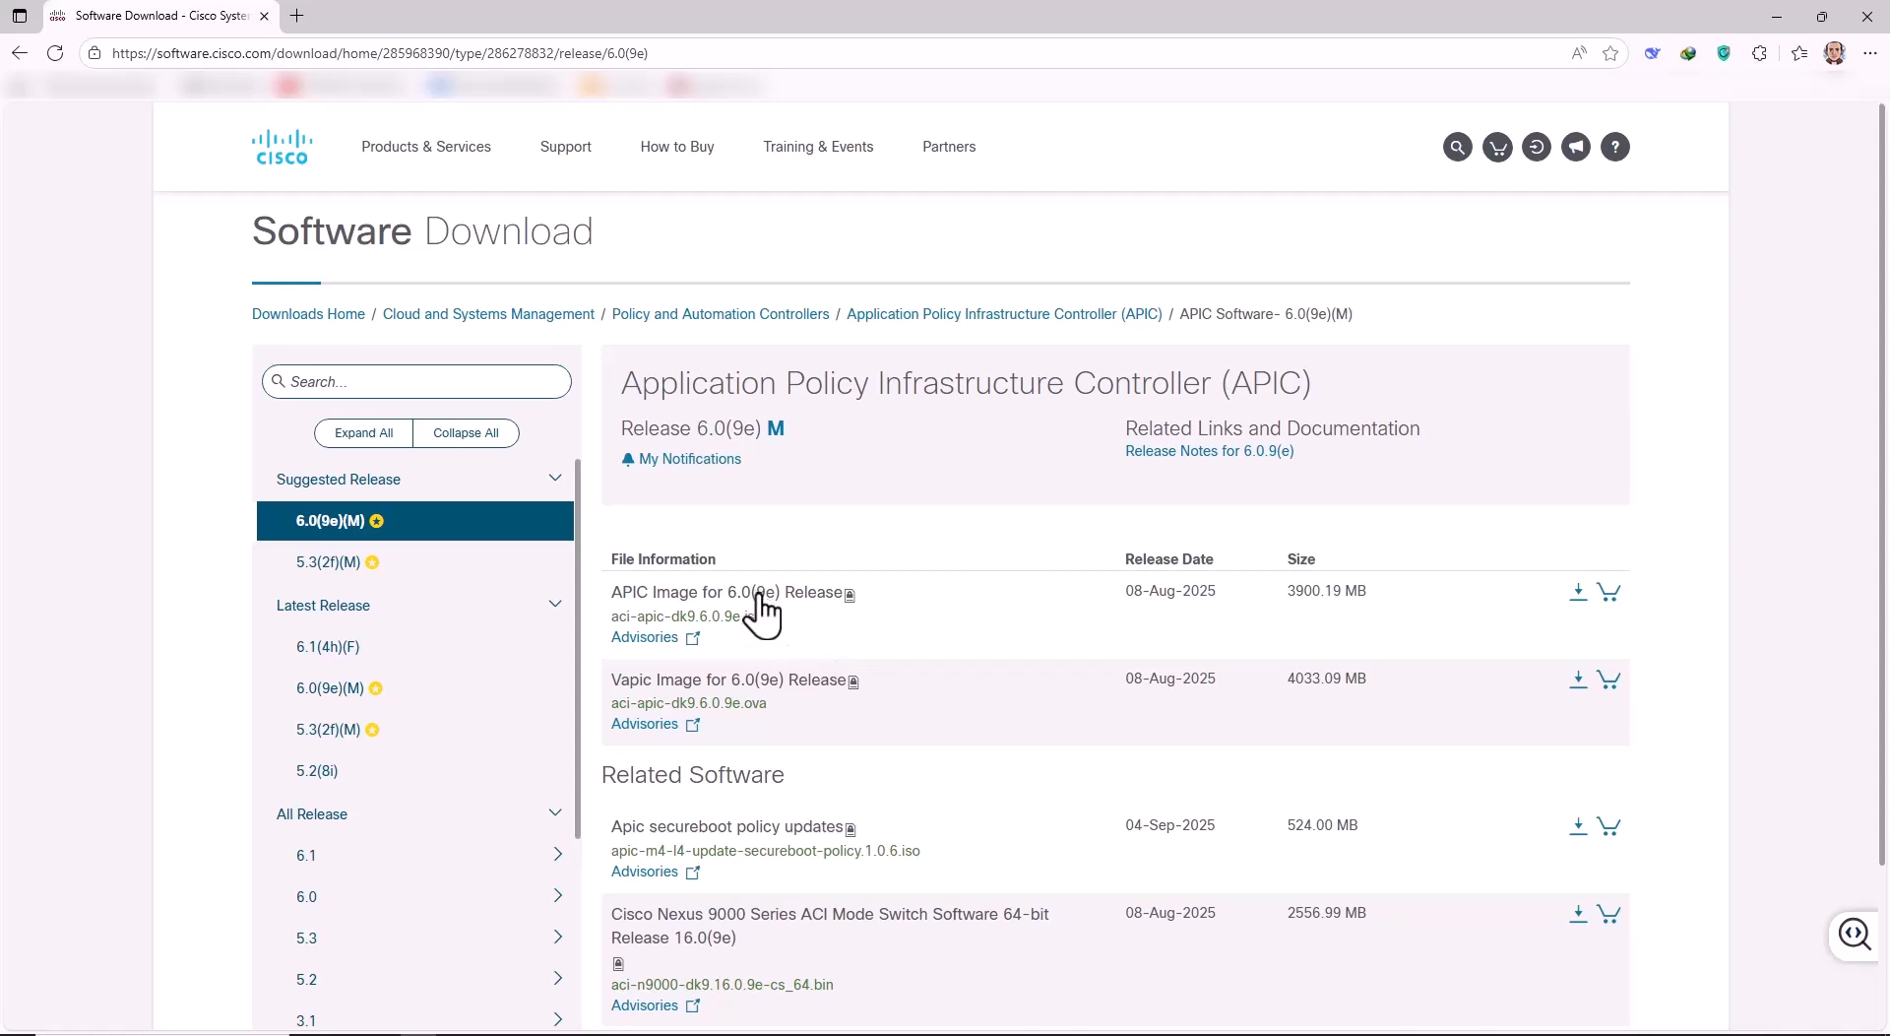
scroll(873, 633, "down", 2)
mouse_move(733, 745)
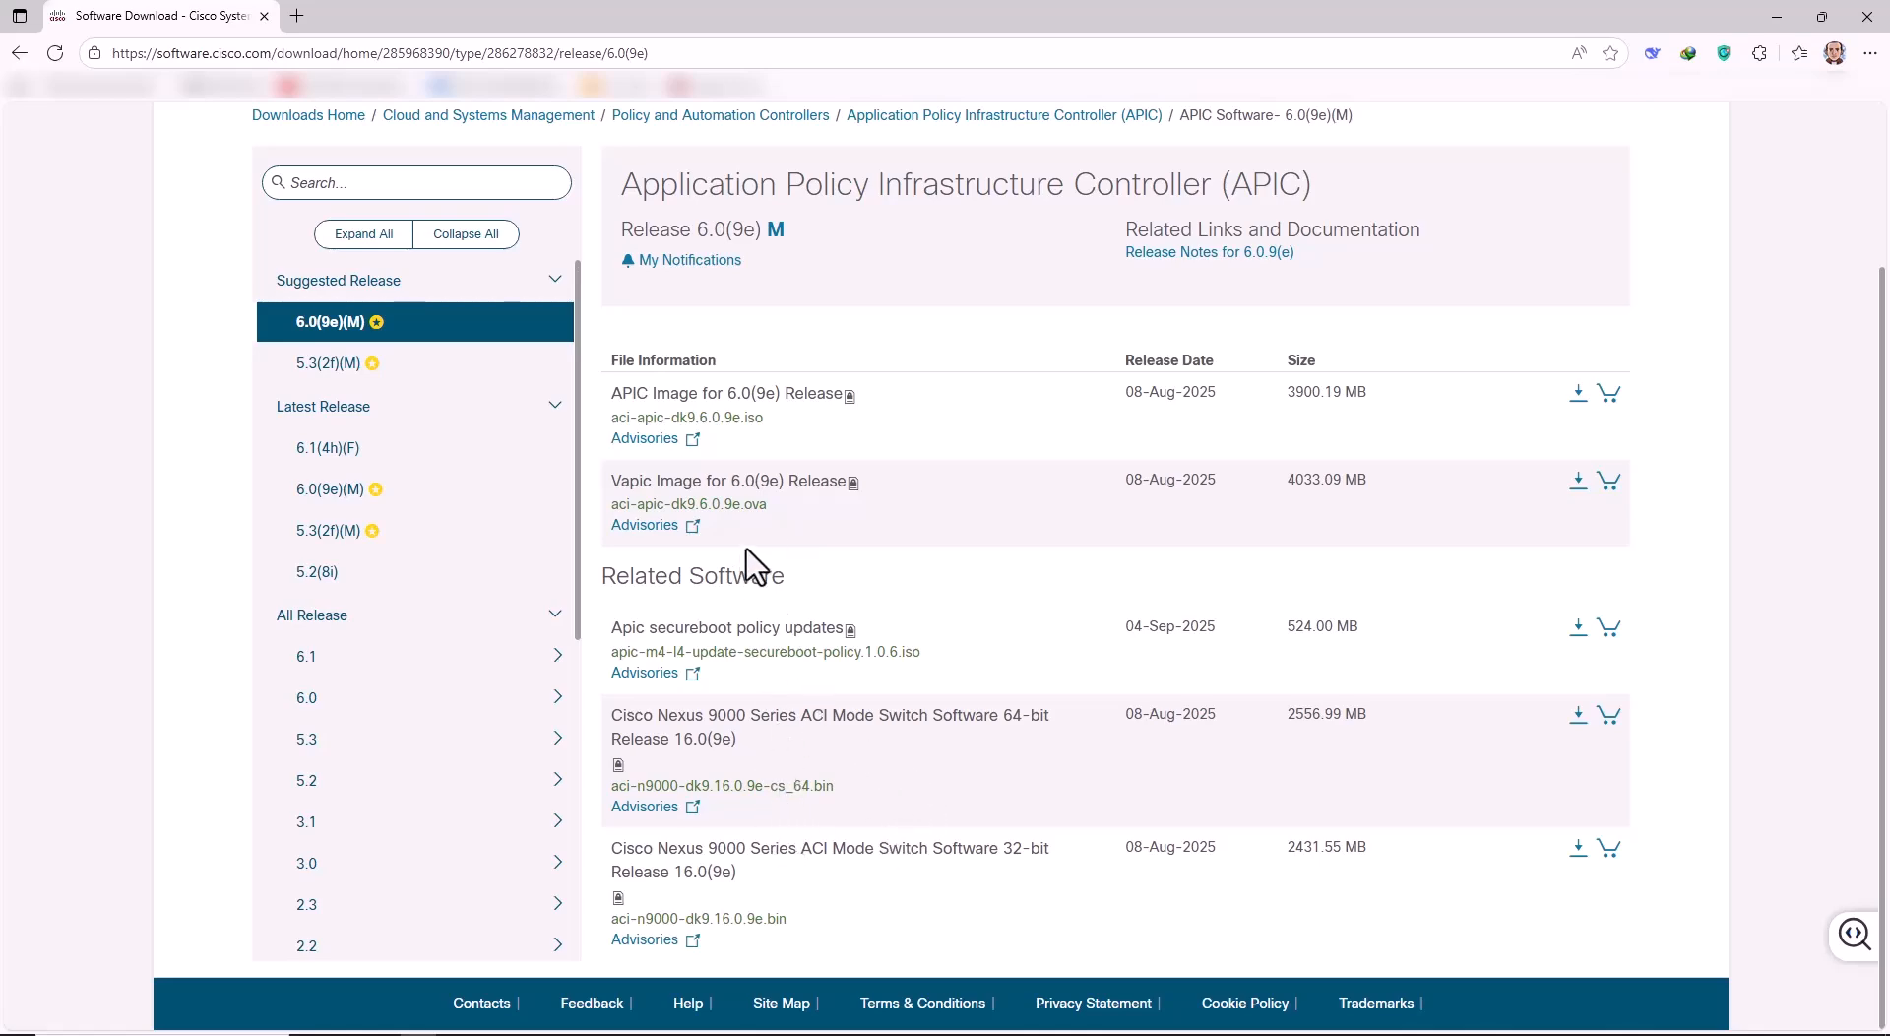
scroll(886, 541, "up", 2)
scroll(920, 566, "down", 2)
Expand the 6.0 group and view the files for releases 6.0(9d)(M) and 6.0(9c)(M).
left_click(317, 699)
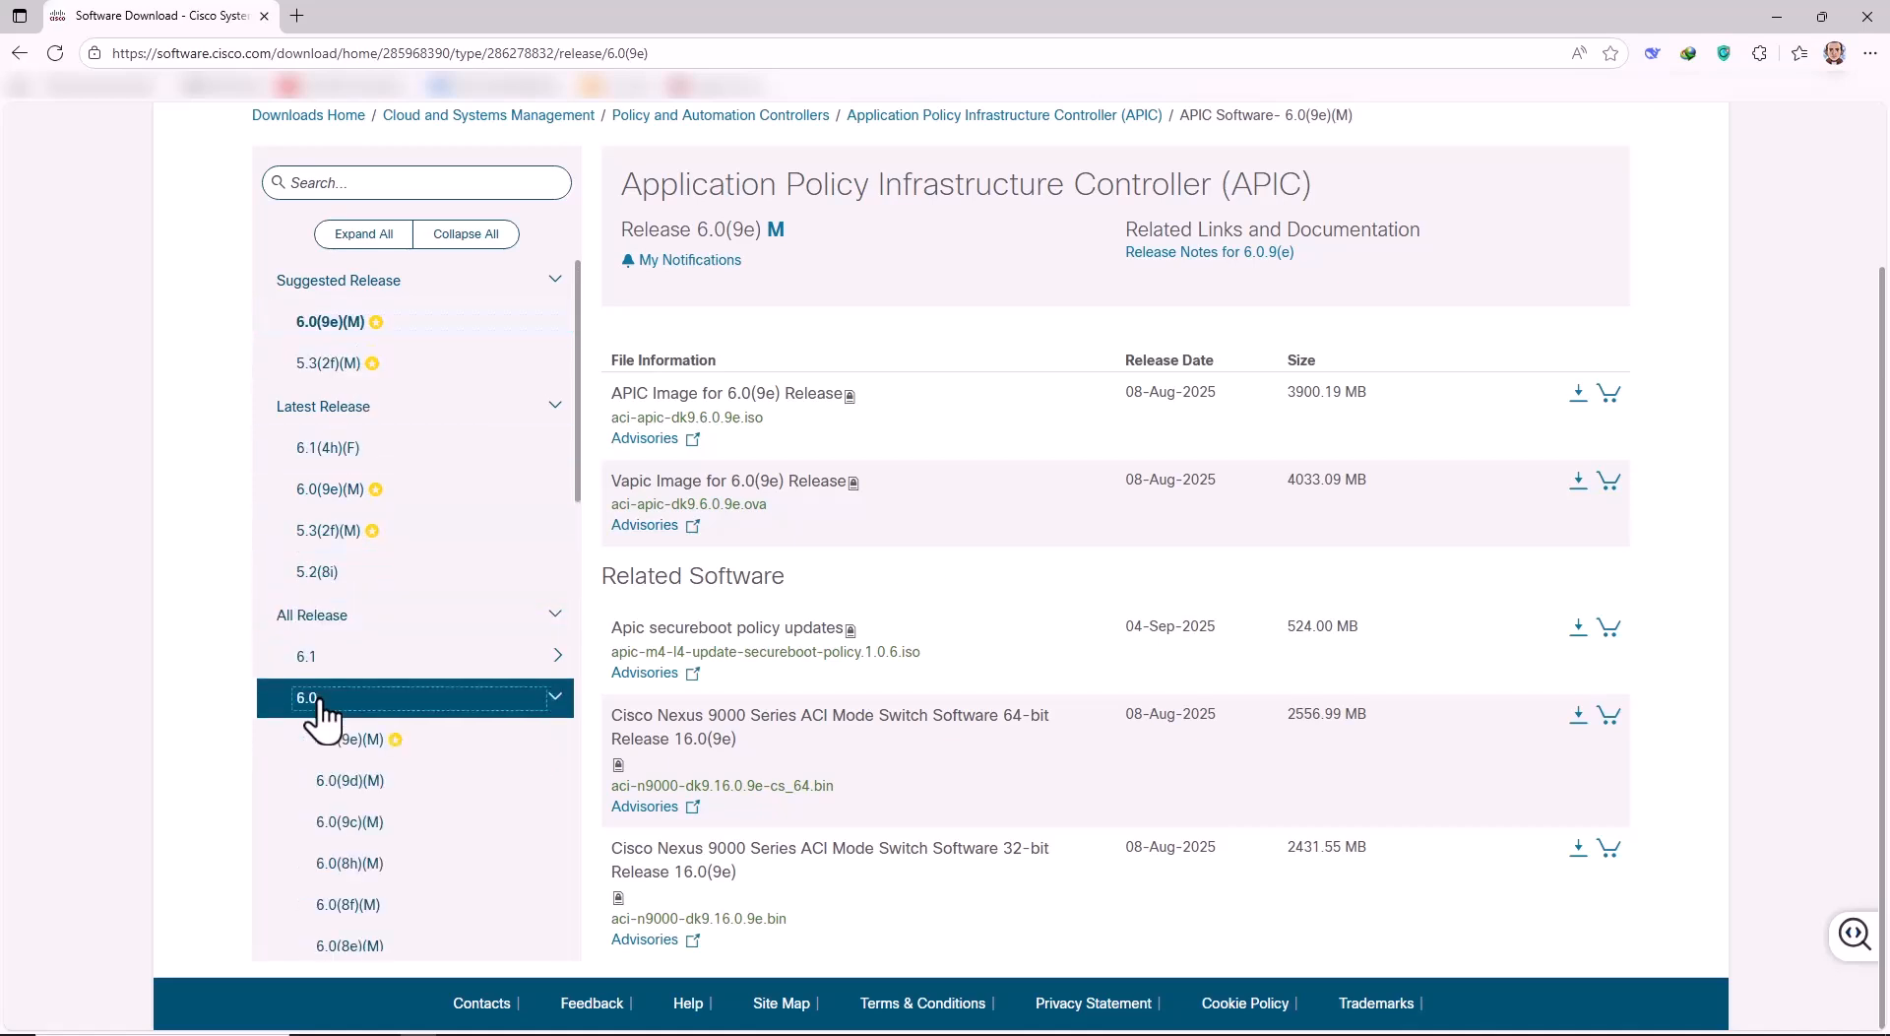
scroll(384, 630, "down", 2)
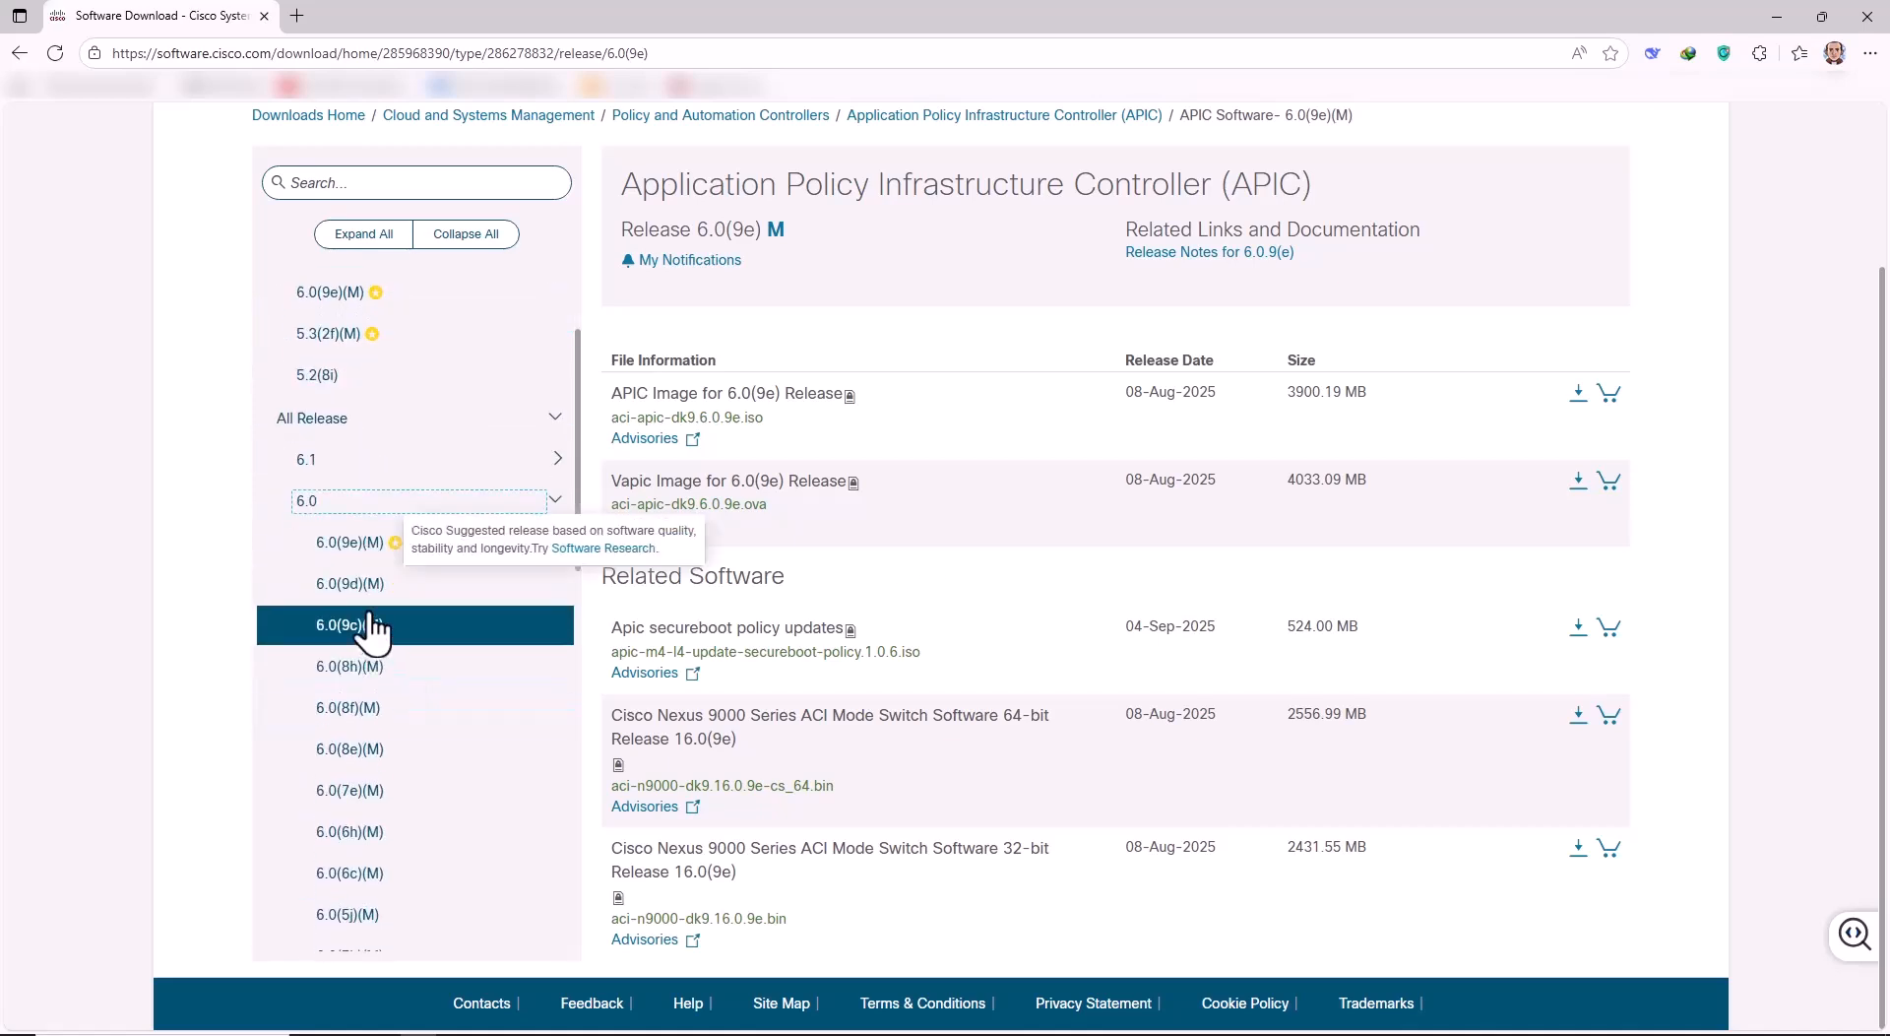
left_click(377, 597)
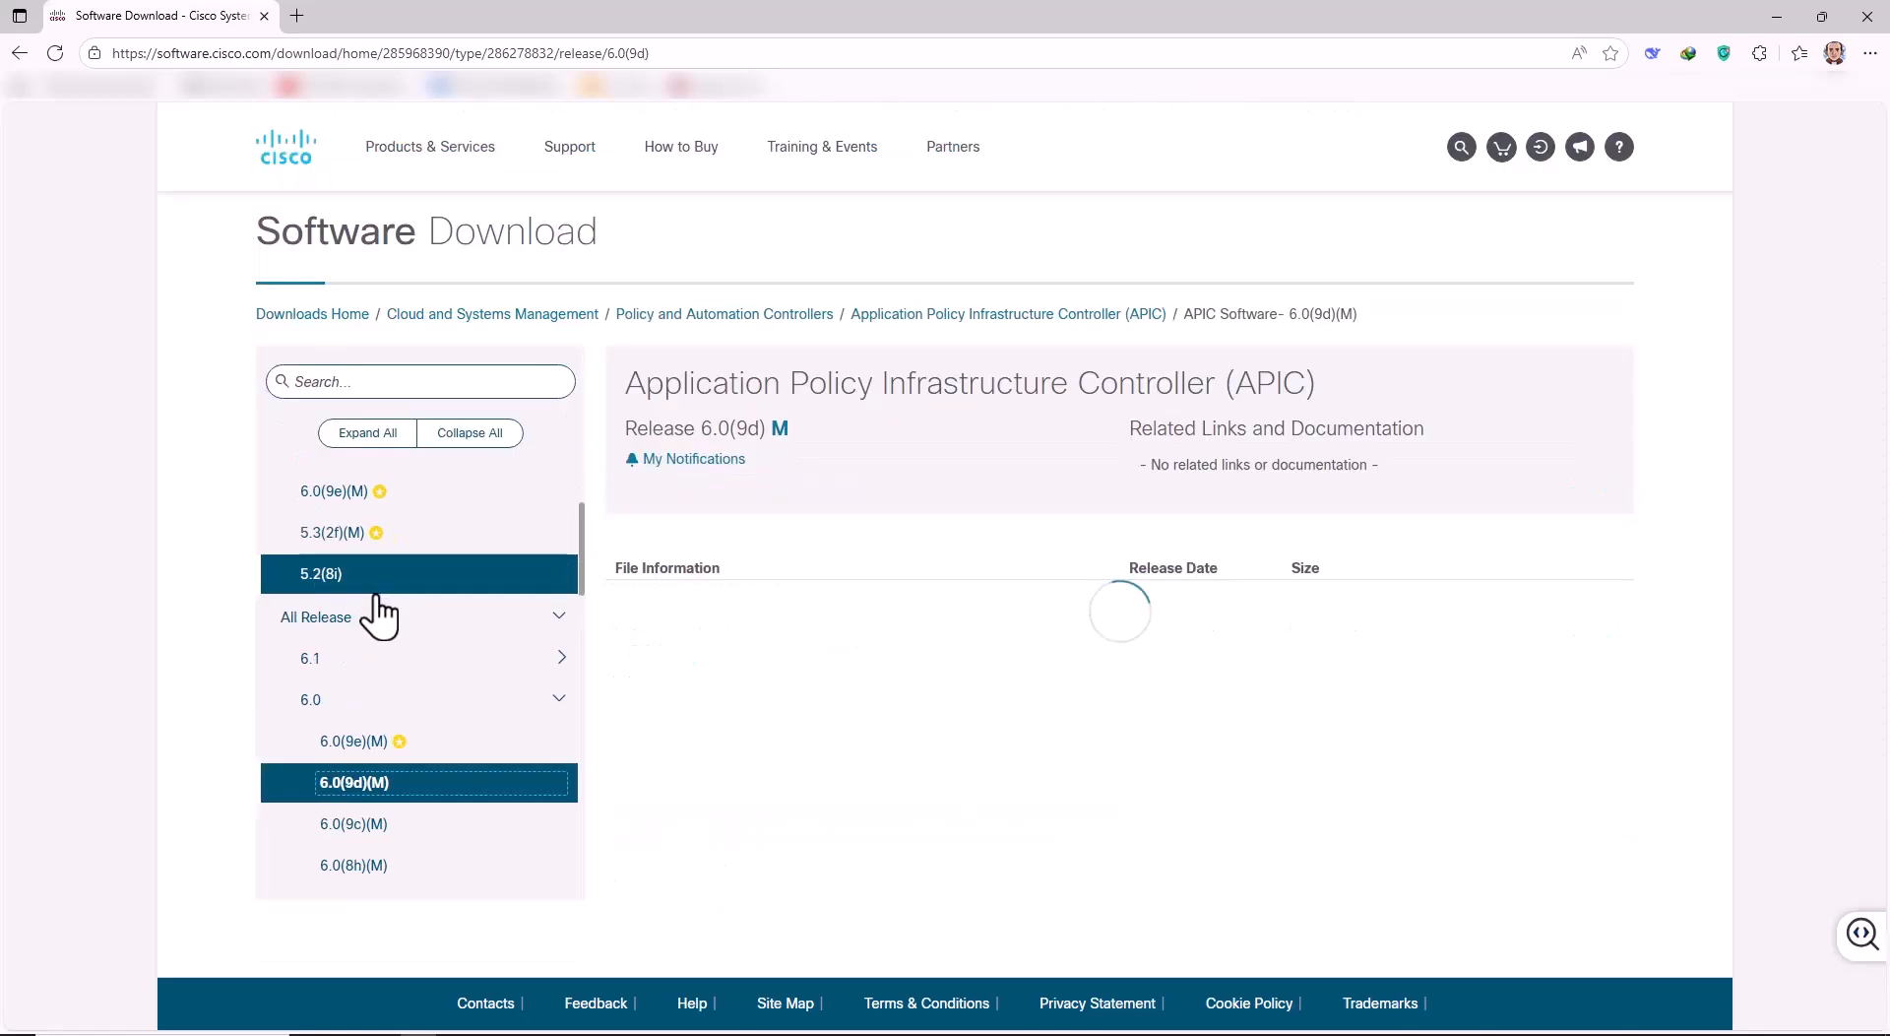
scroll(936, 670, "down", 2)
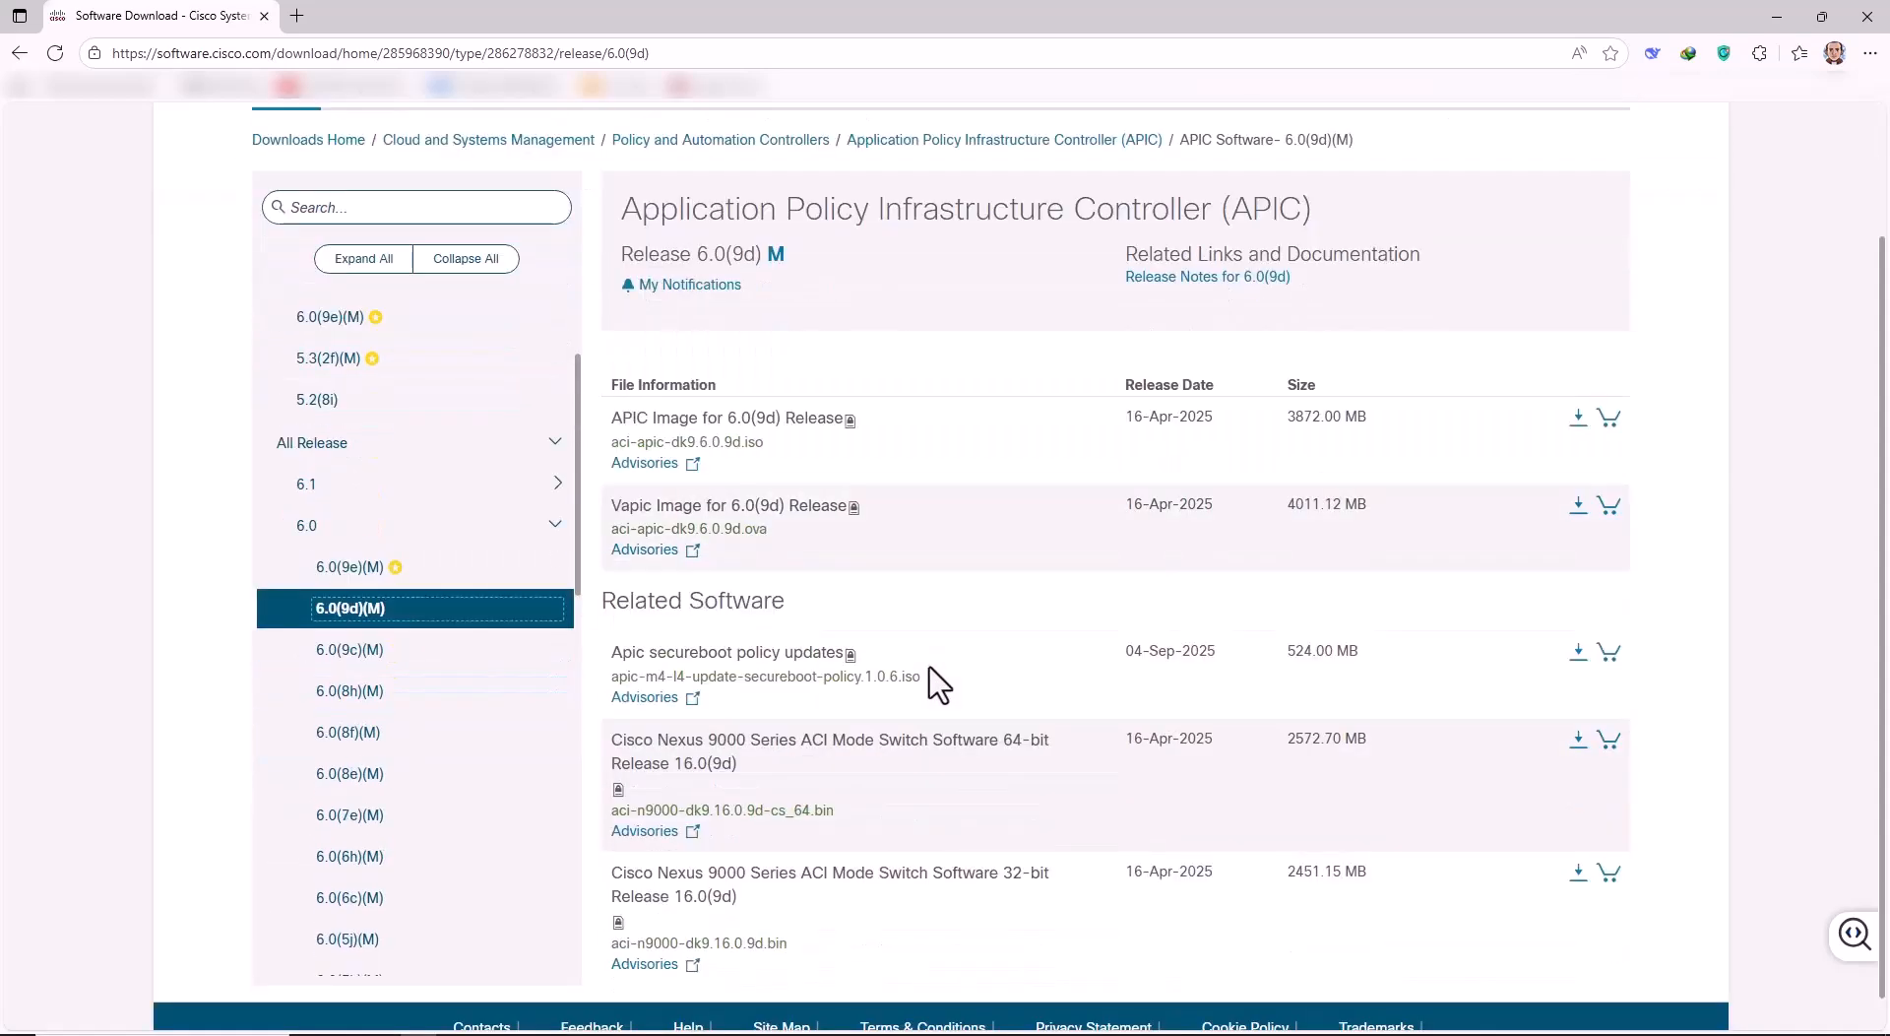
left_click(356, 630)
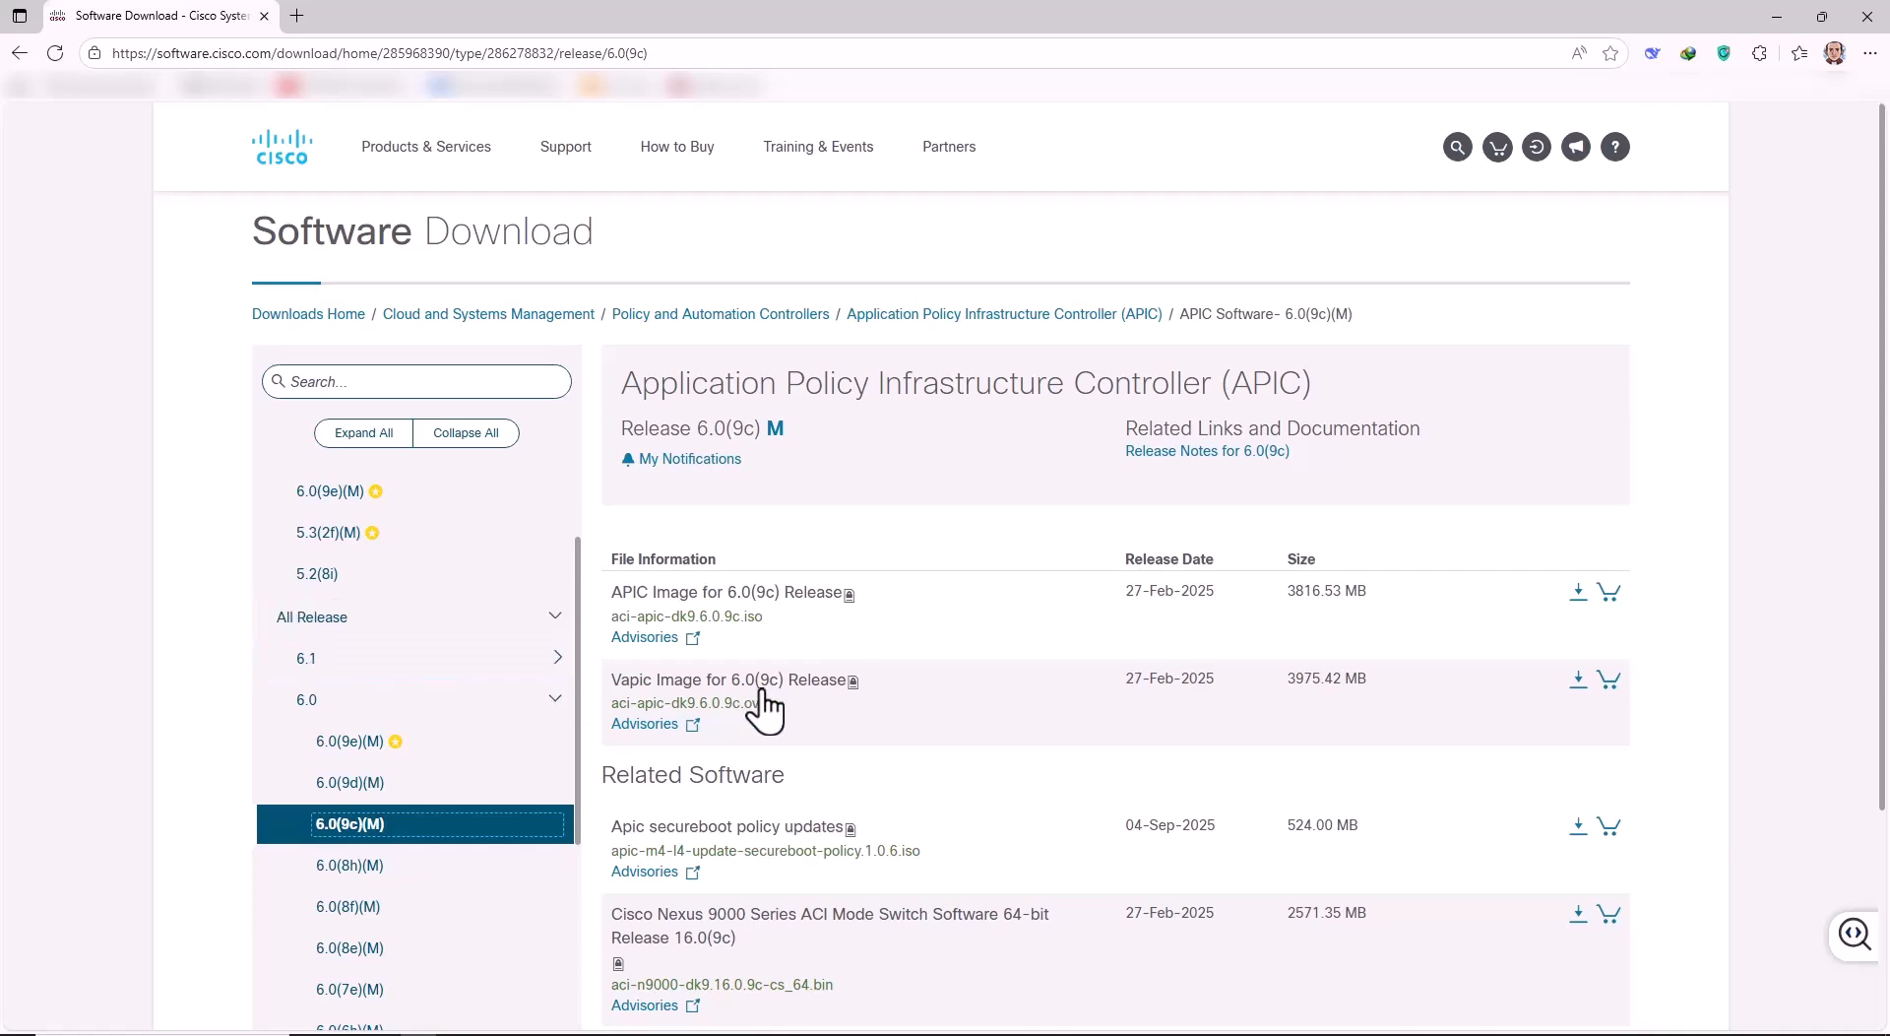
scroll(860, 729, "down", 3)
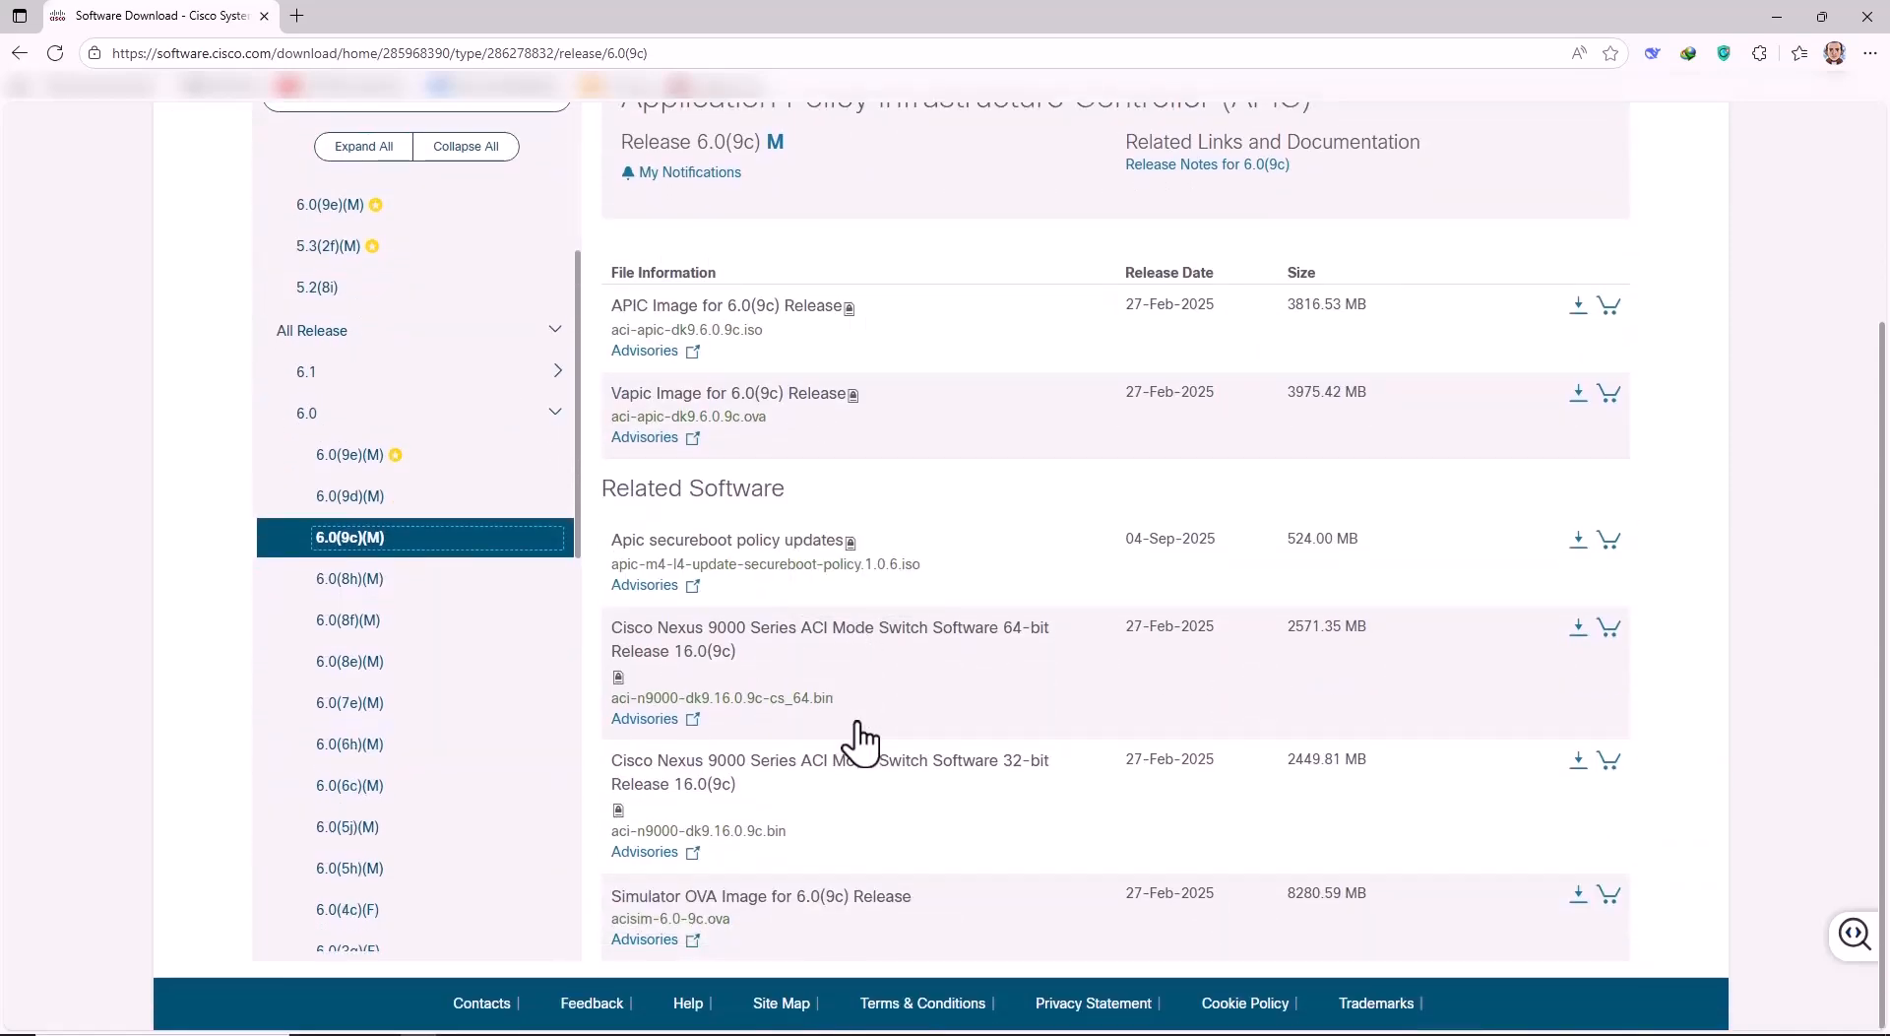
mouse_move(694, 911)
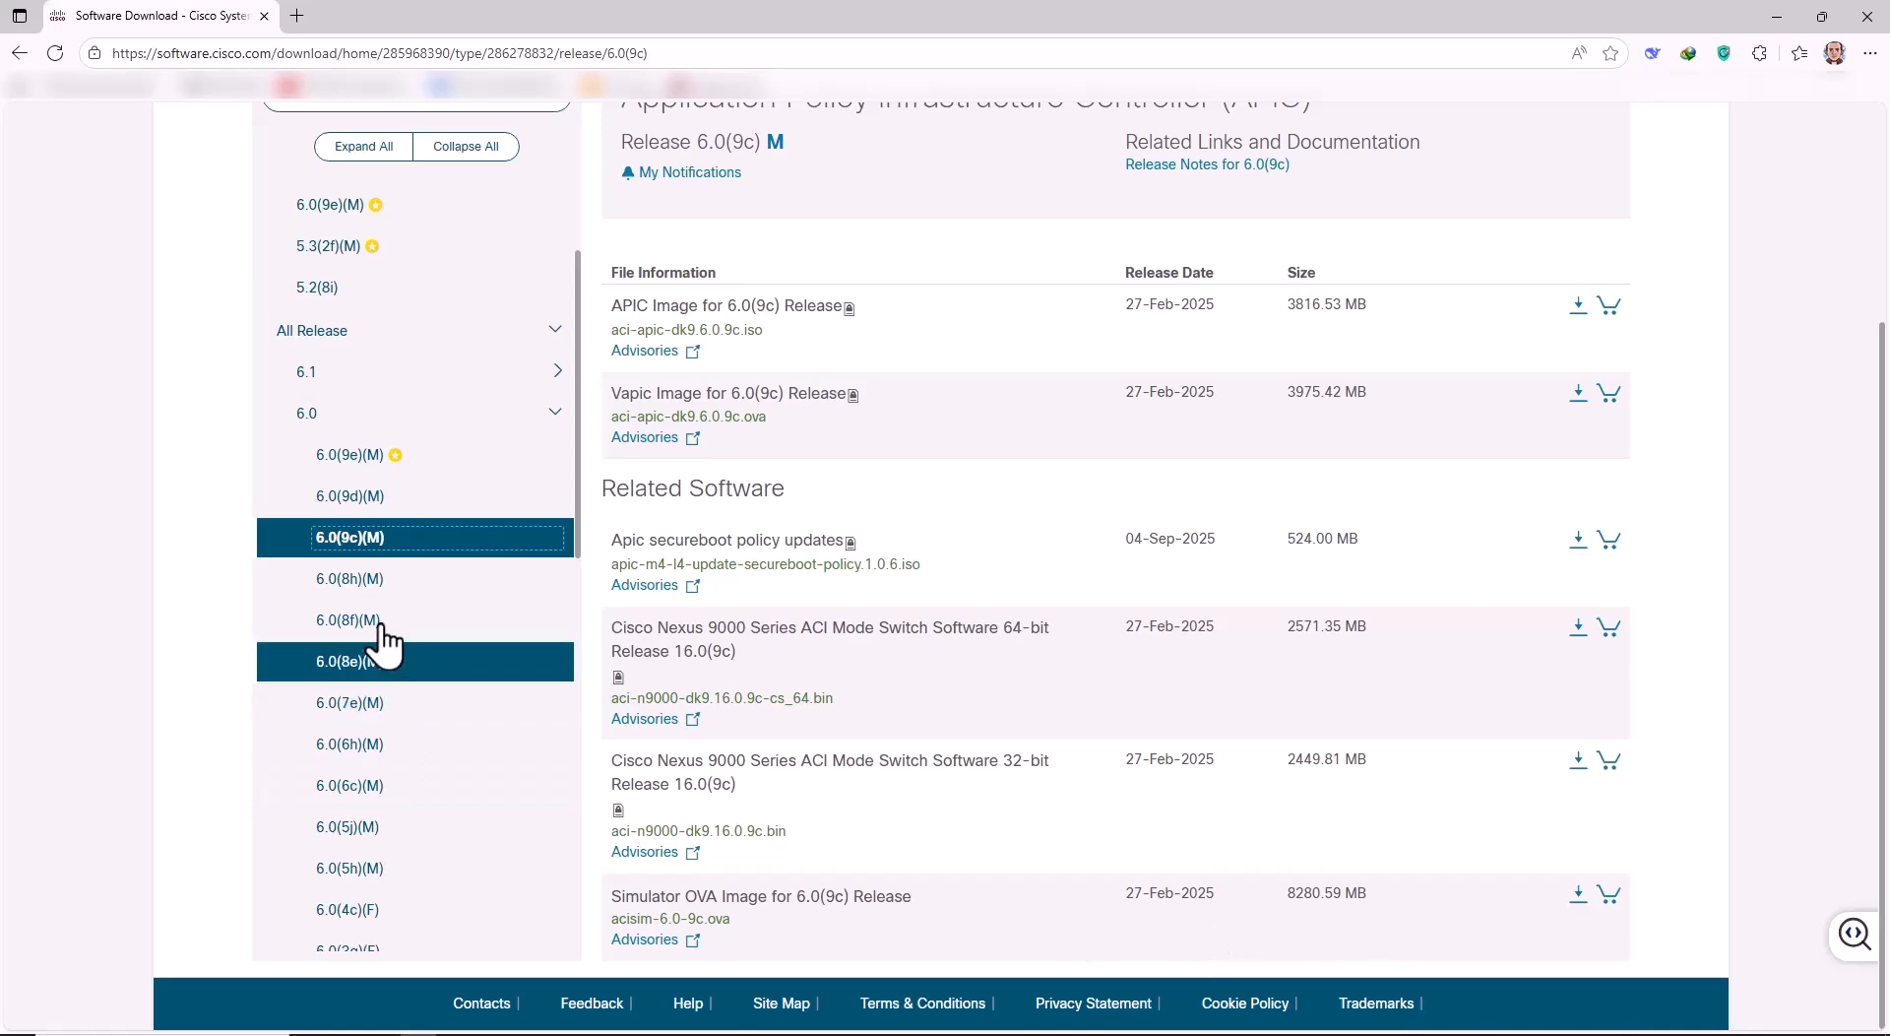
Check releases 6.0(8h)(M) and 6.0(8f)(M), then return to 6.0(9c)(M).
left_click(489, 583)
scroll(891, 800, "down", 2)
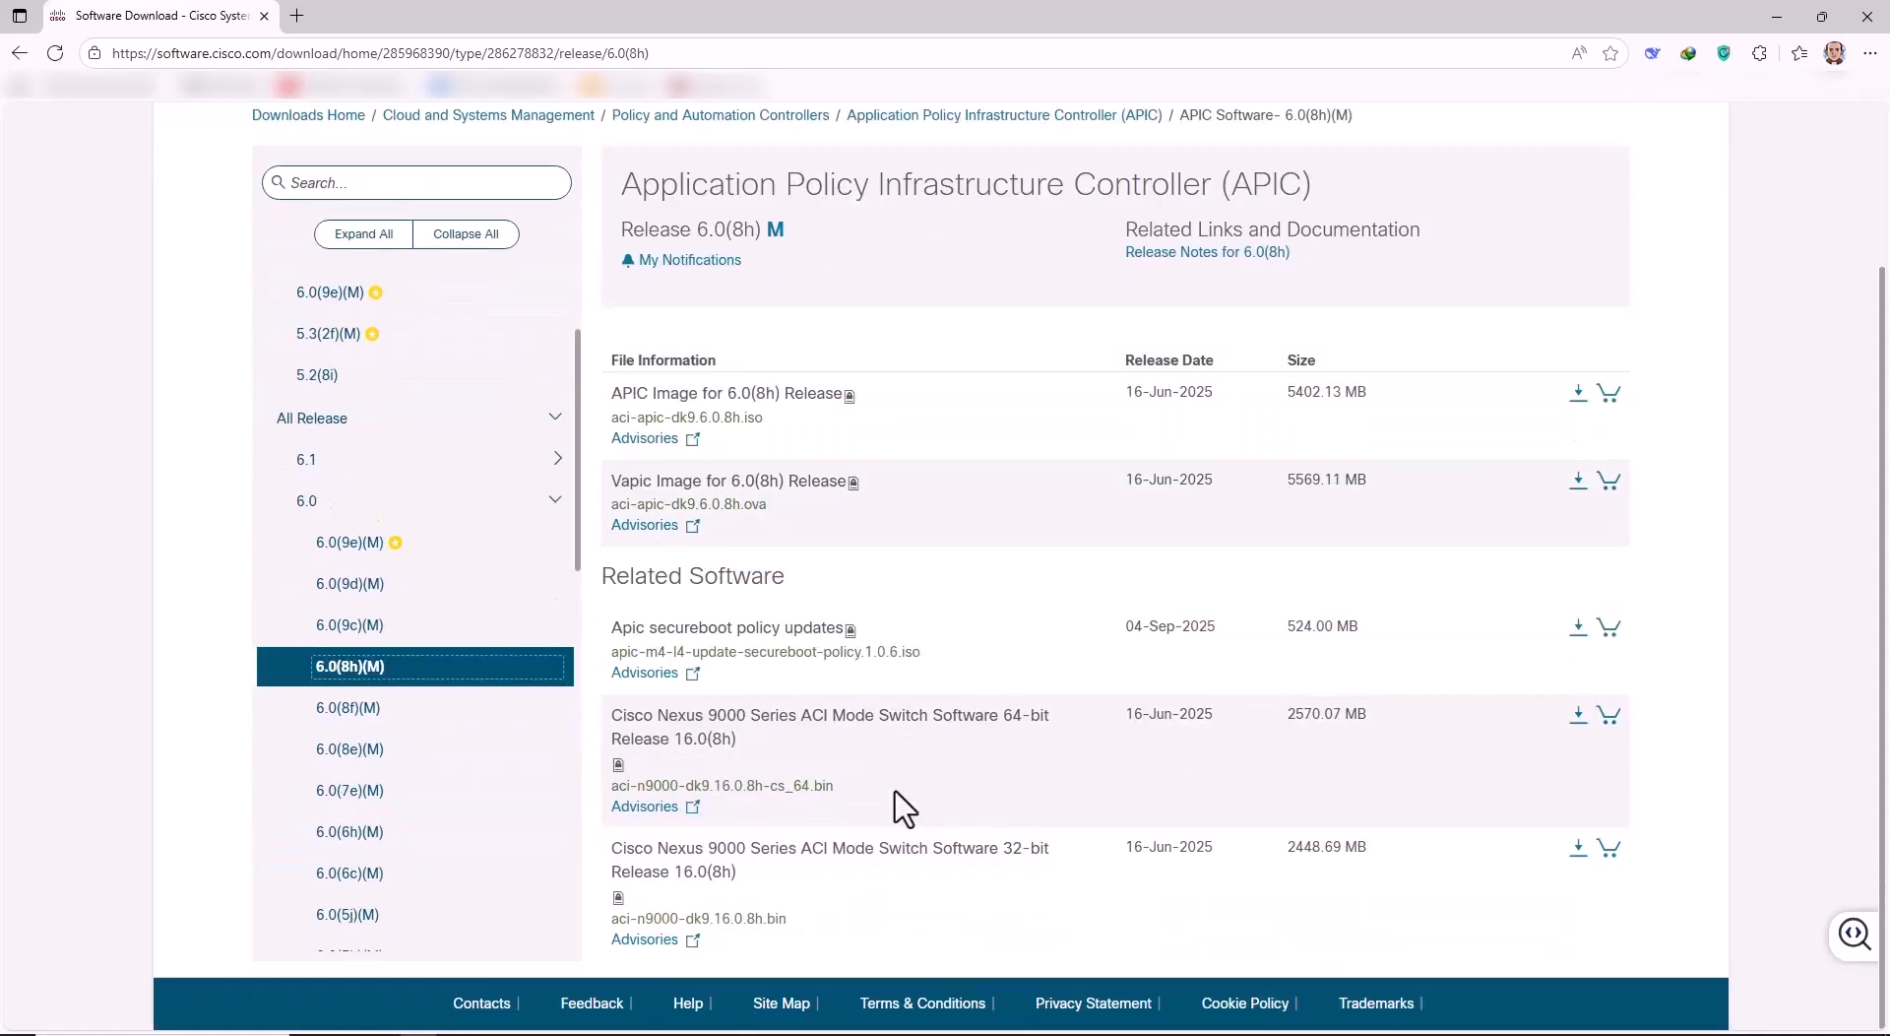
left_click(379, 710)
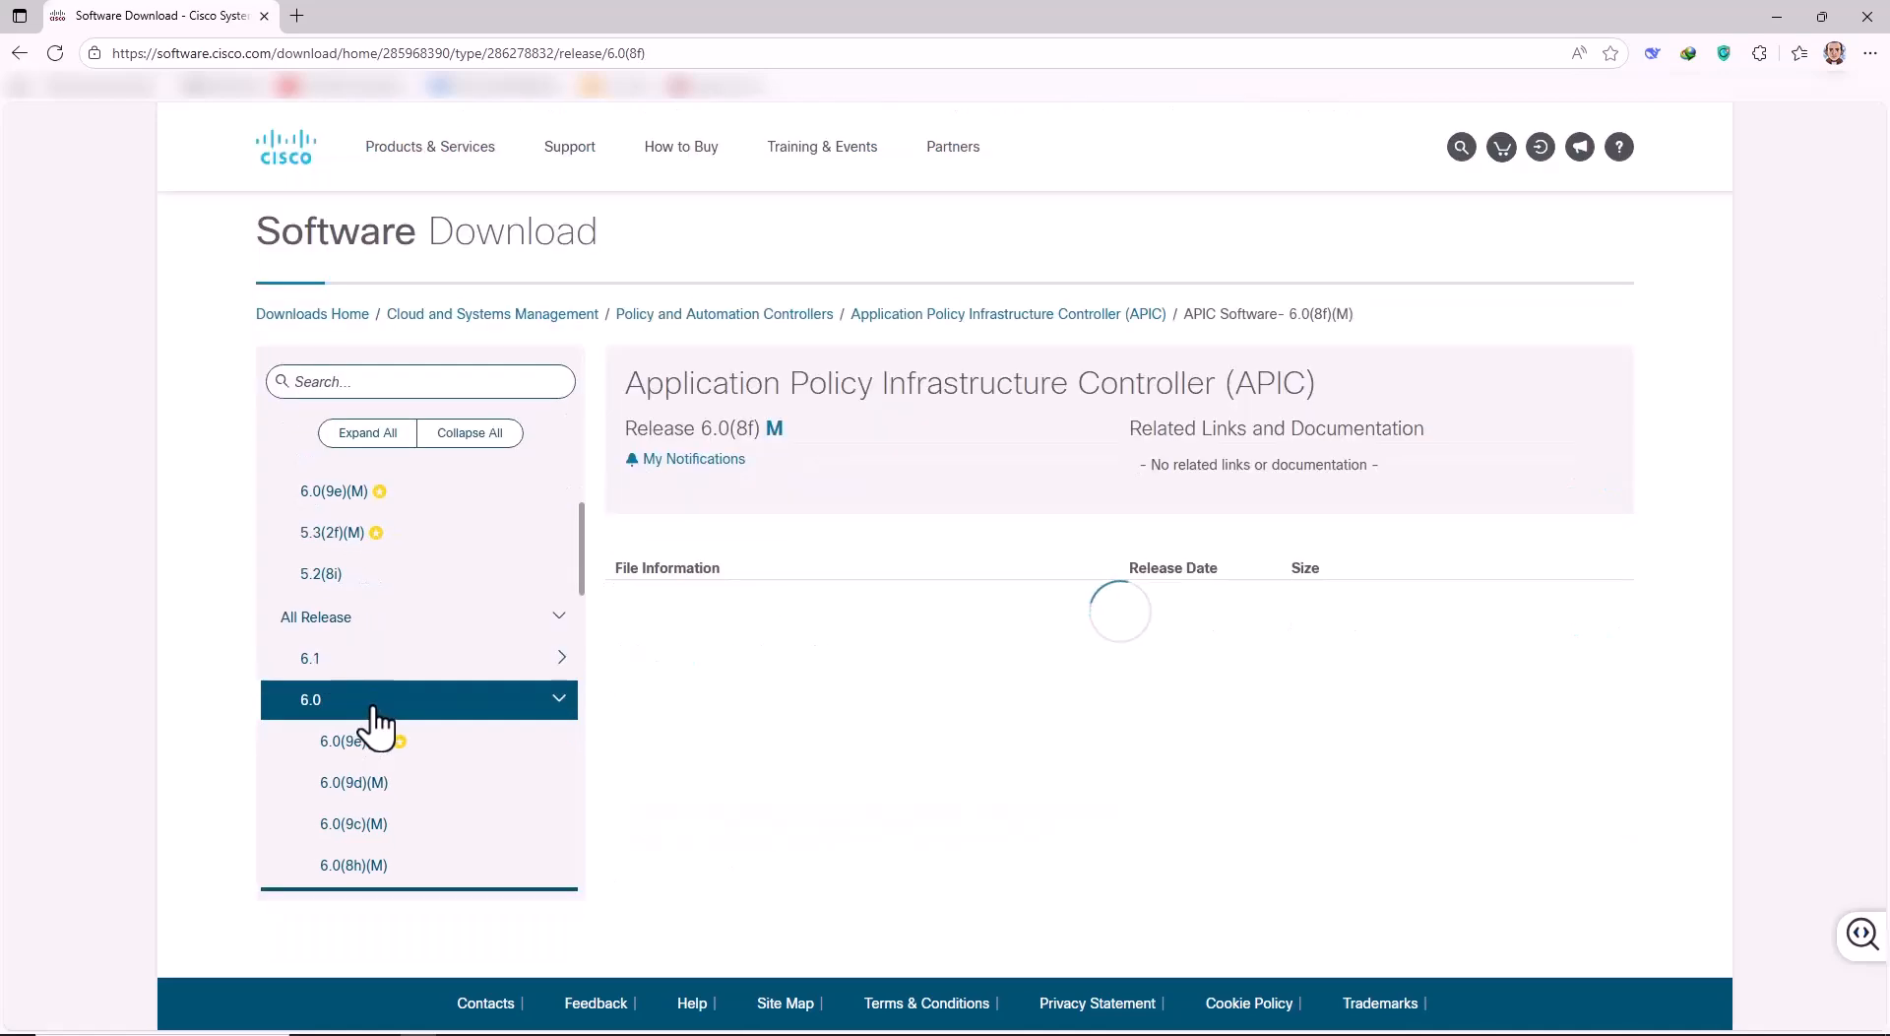
scroll(861, 898, "down", 2)
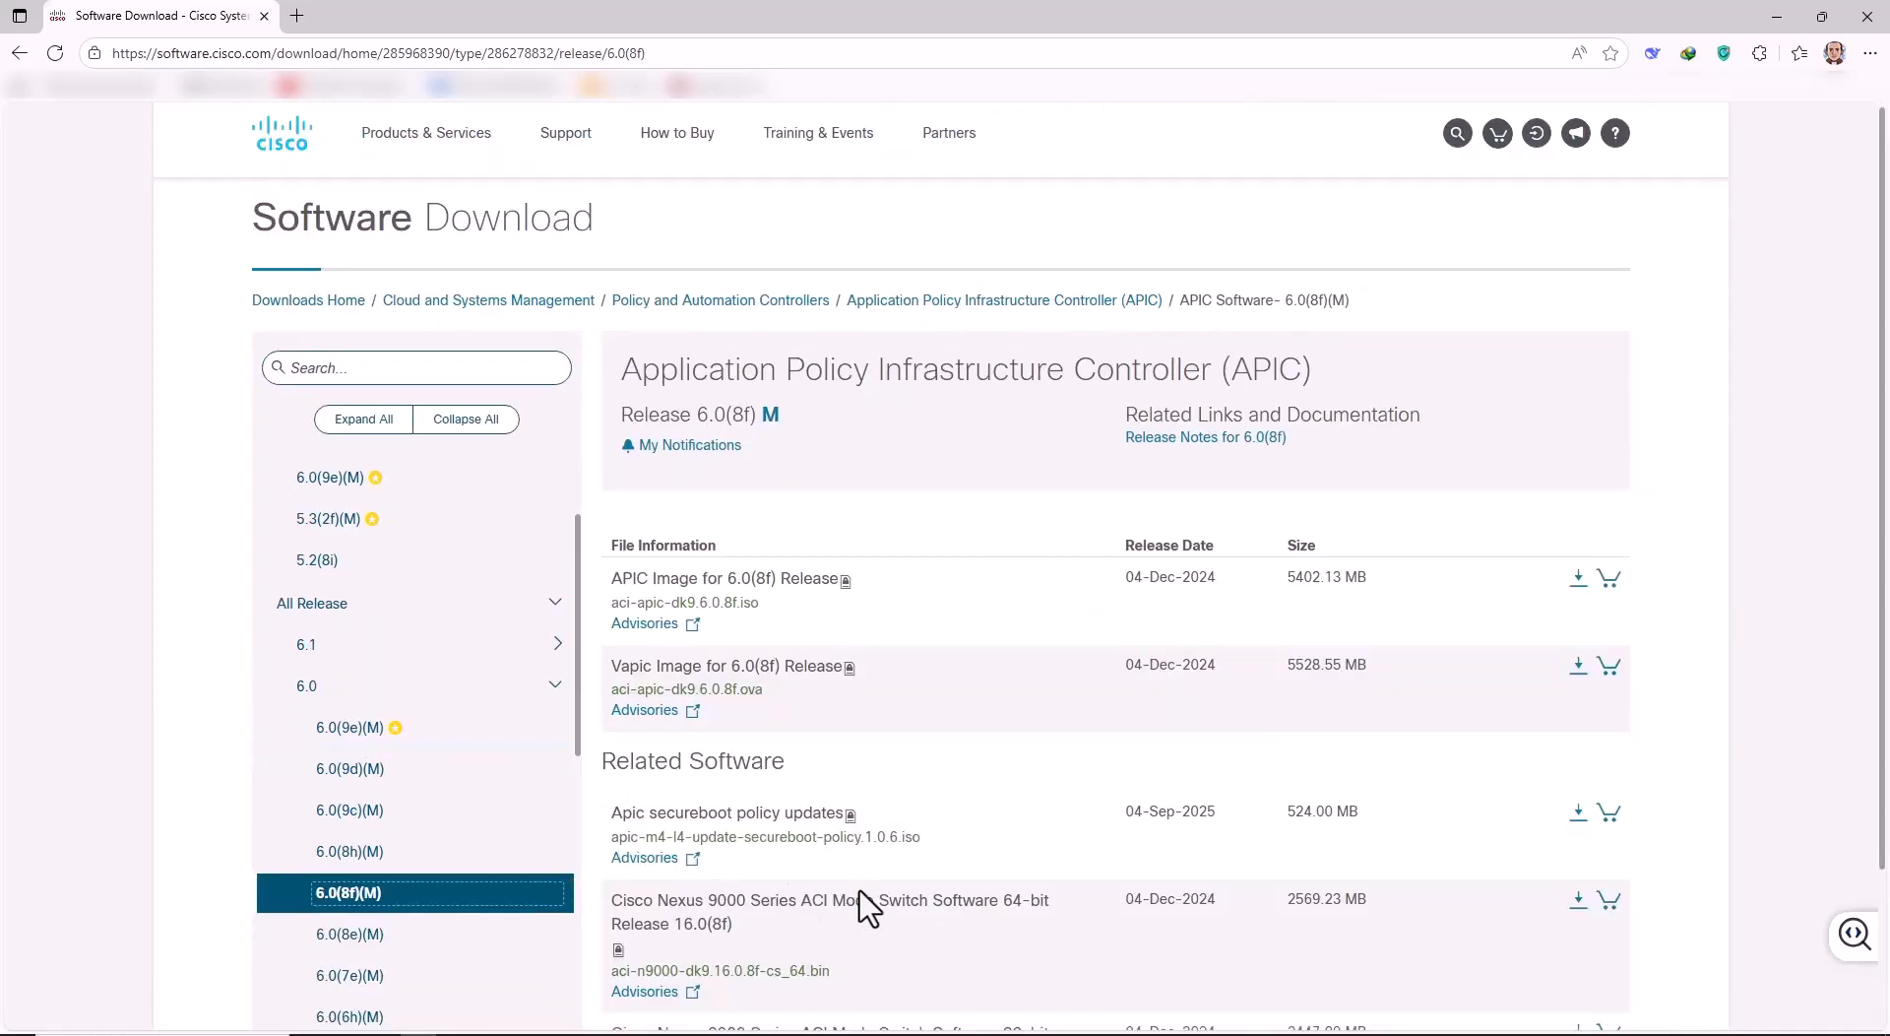
left_click(356, 628)
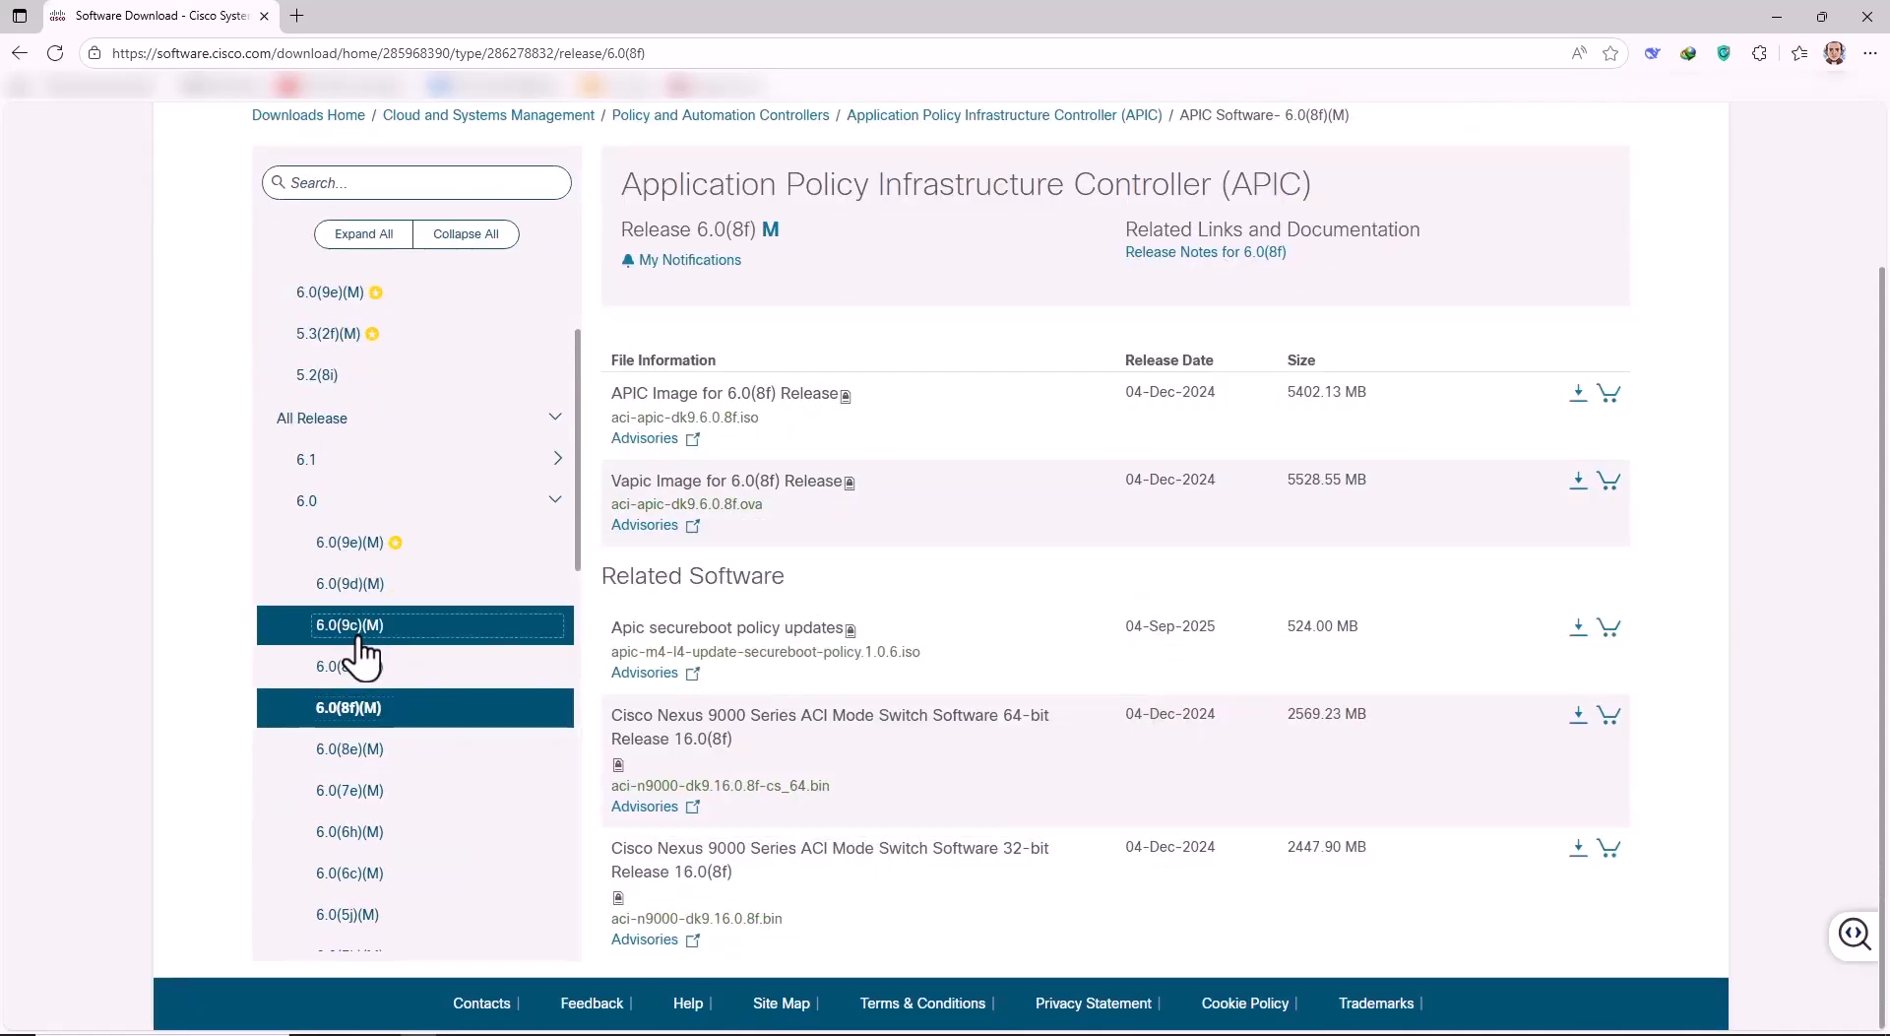
scroll(1131, 730, "down", 3)
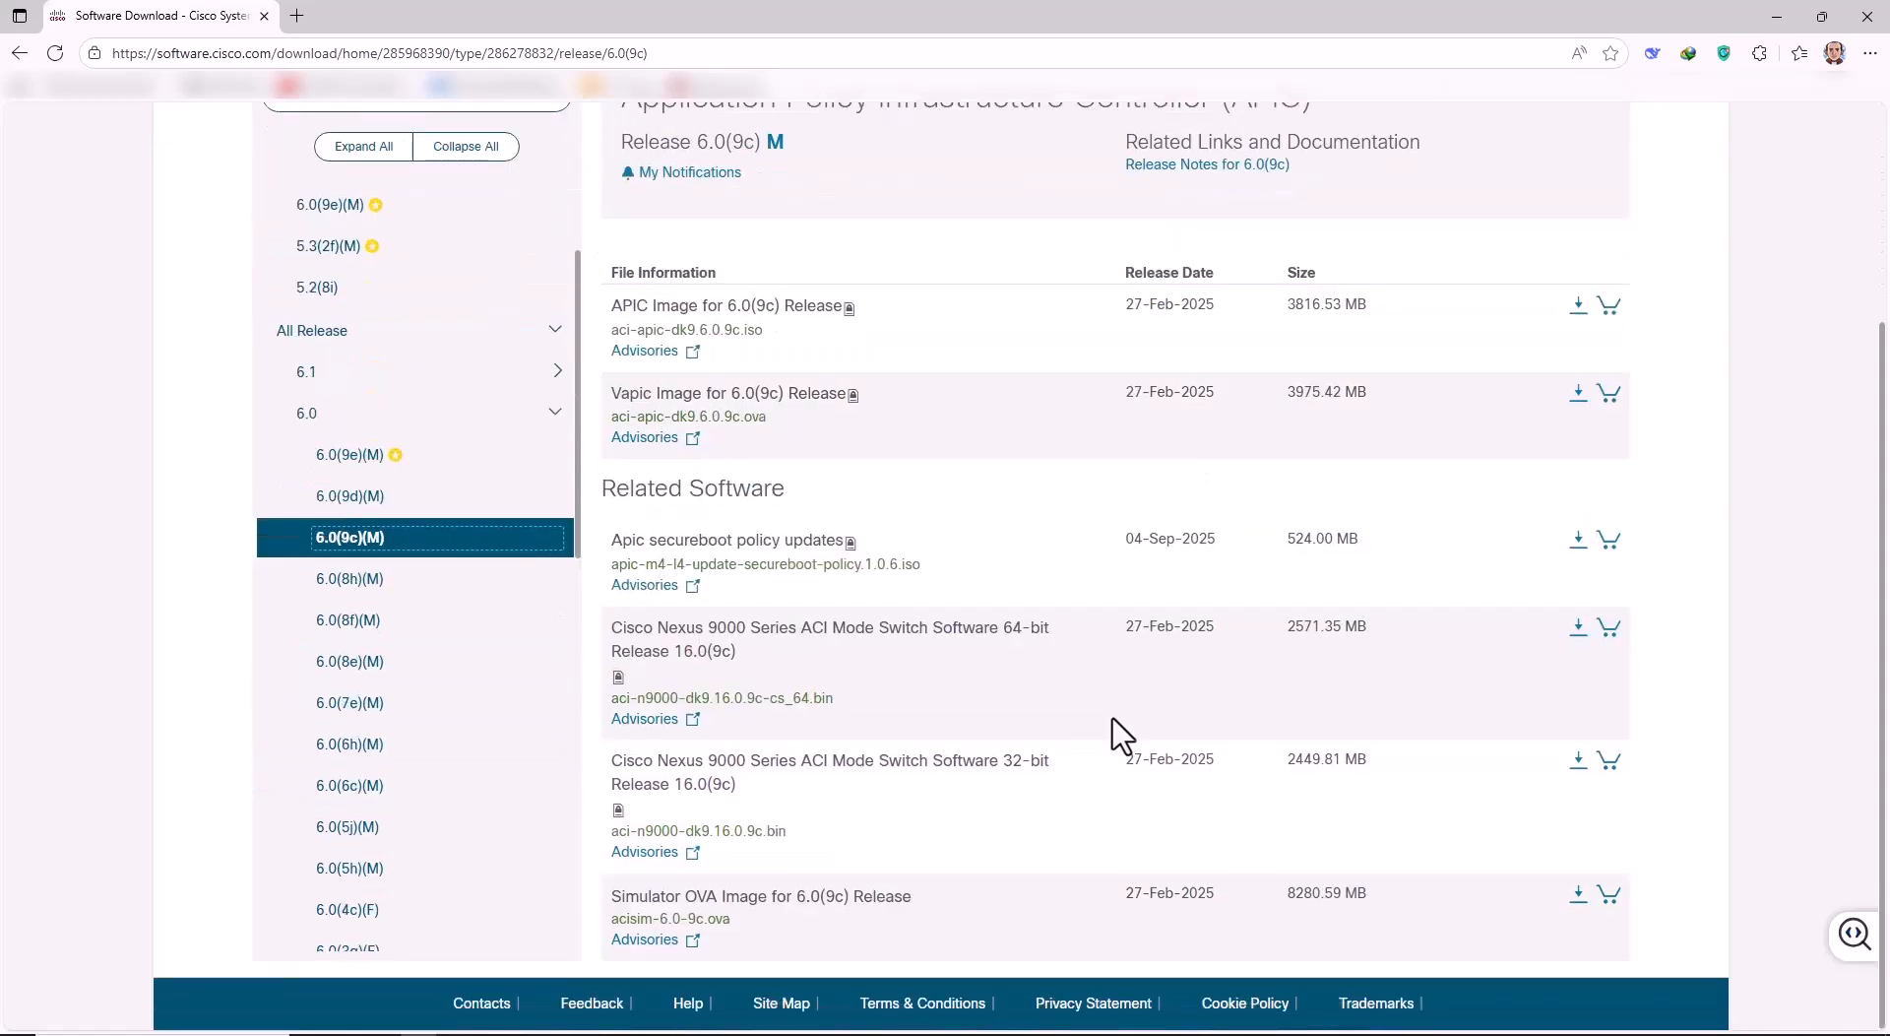
Start the 6.0(9c) Simulator OVA download and sign in with the account e-mail and saved password.
left_click(1576, 895)
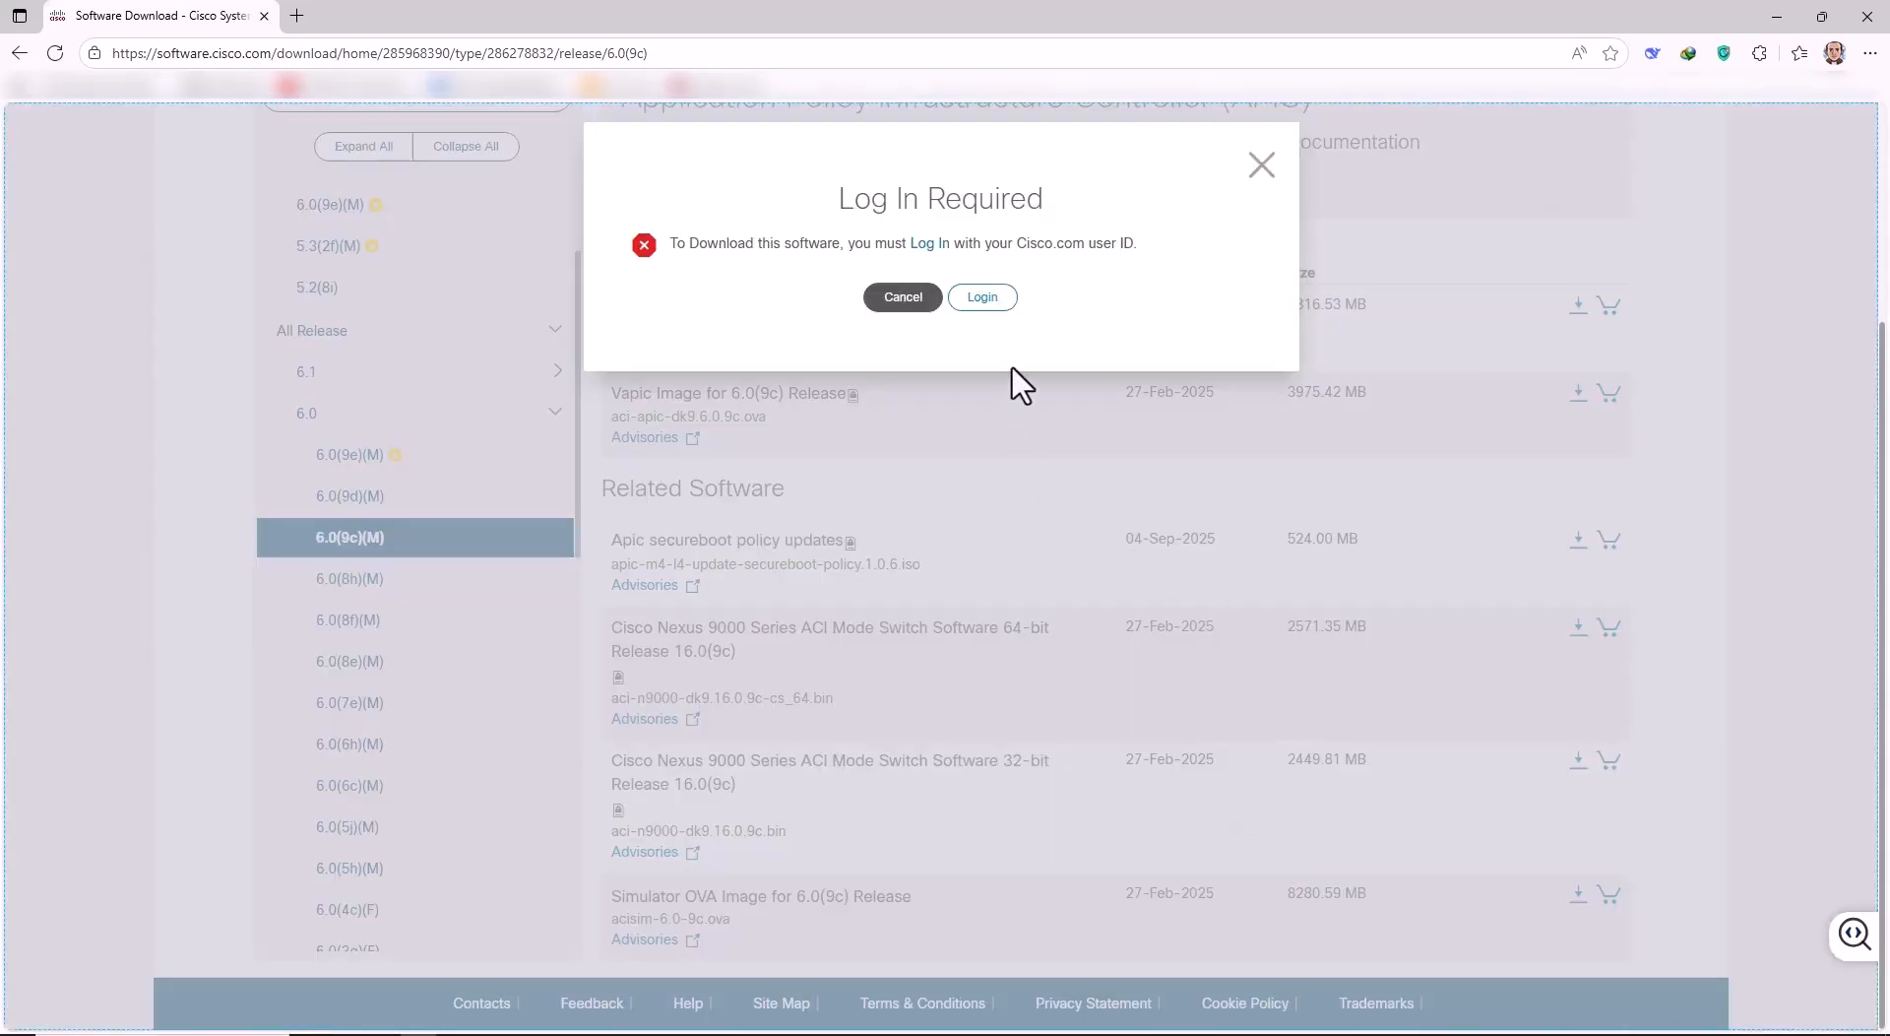
left_click(984, 300)
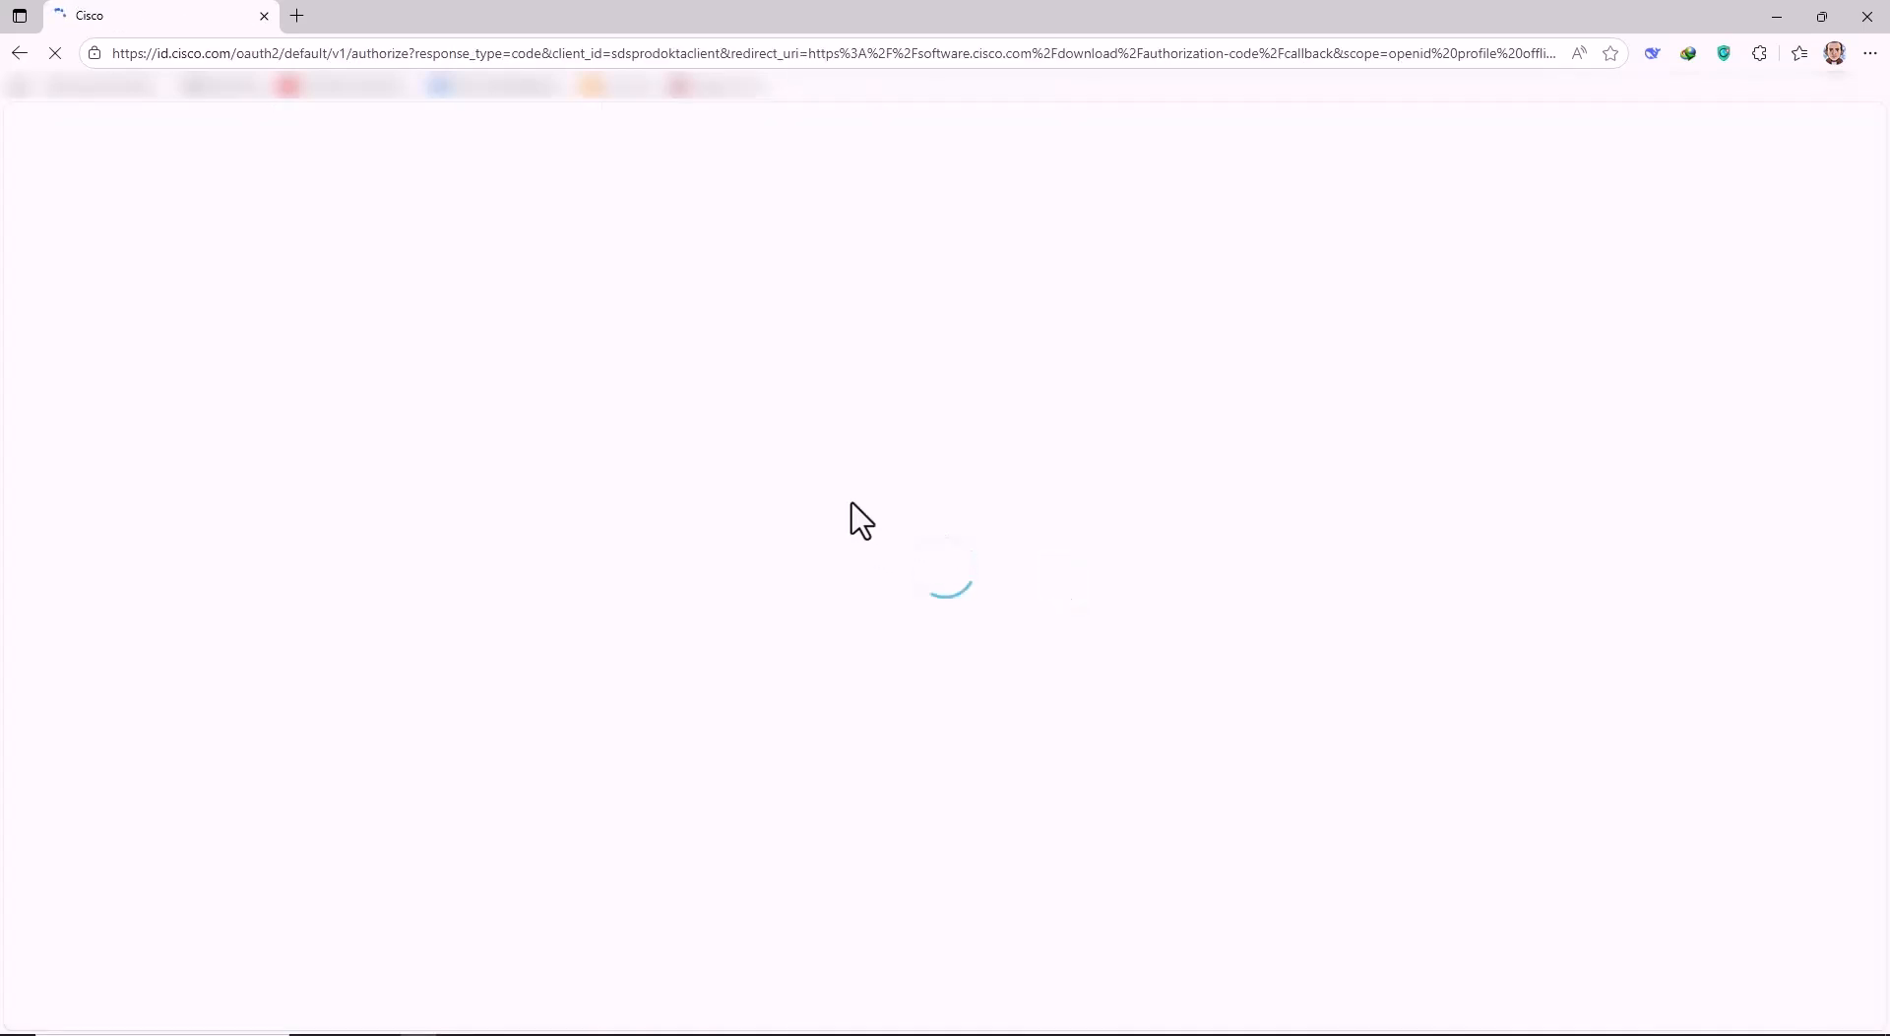
left_click(961, 507)
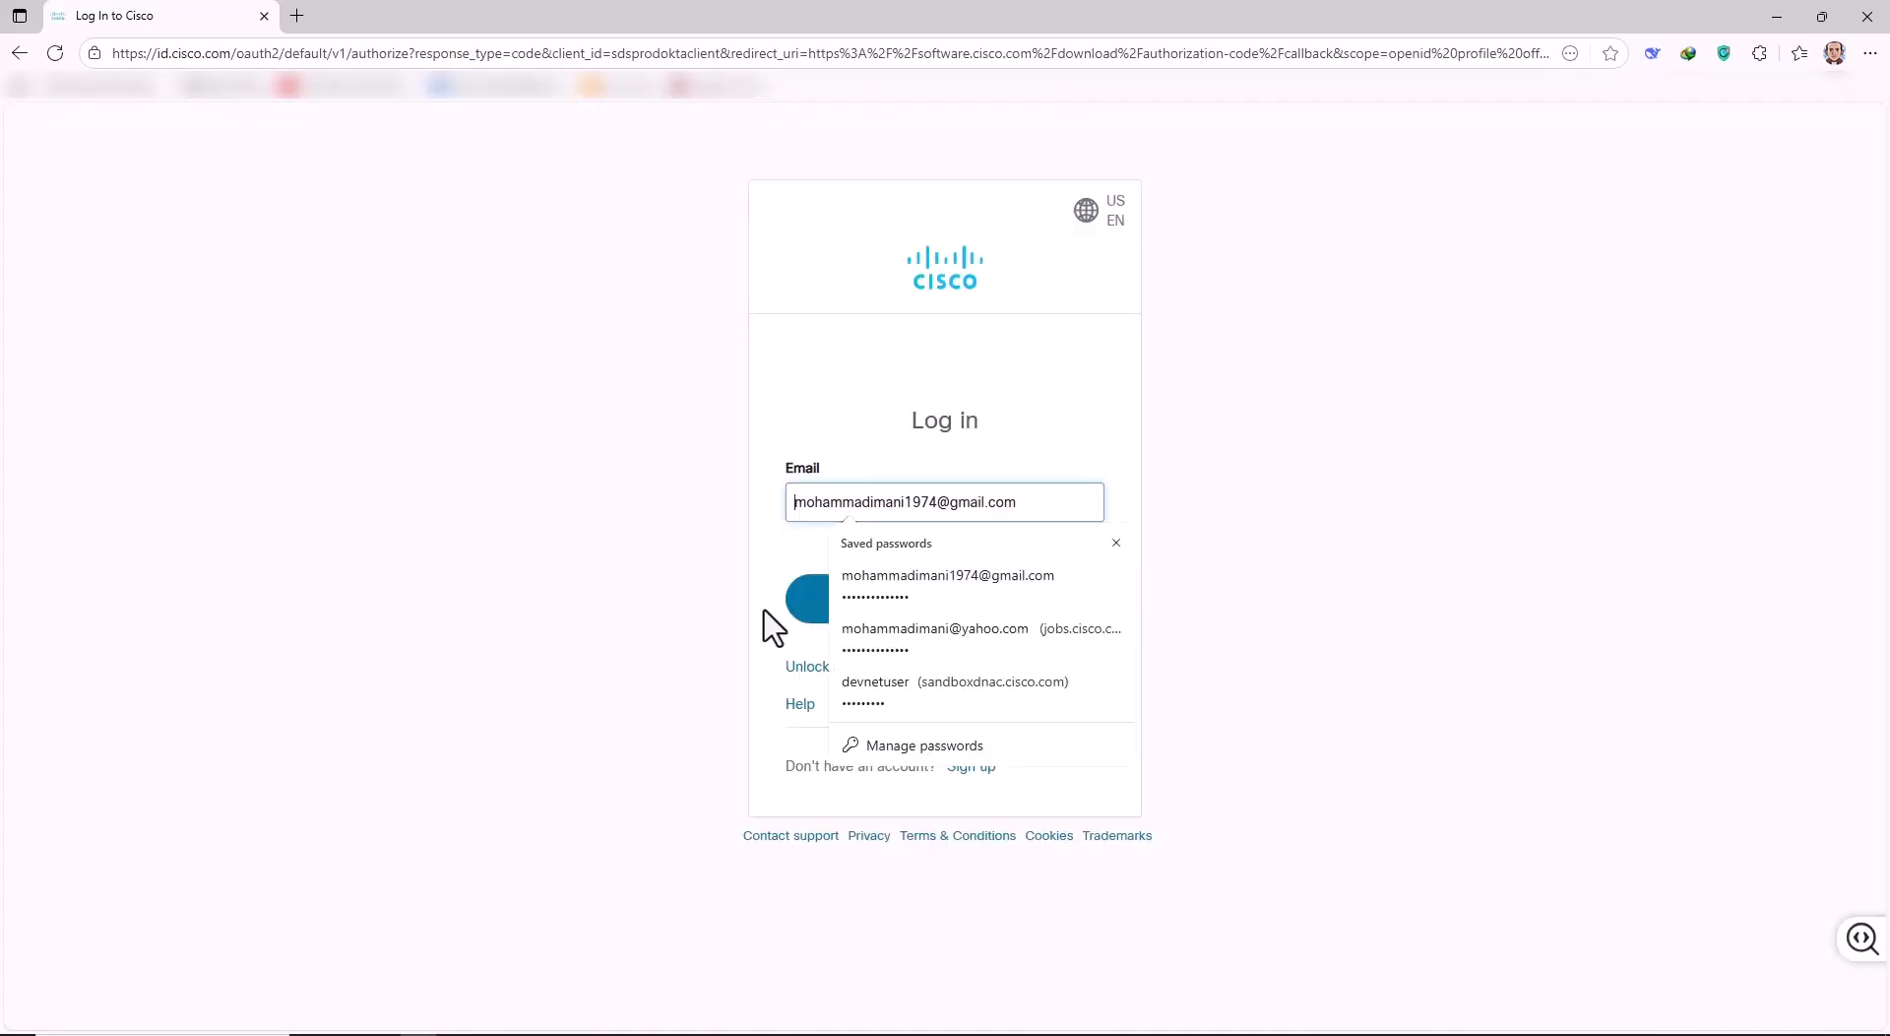
key("Return")
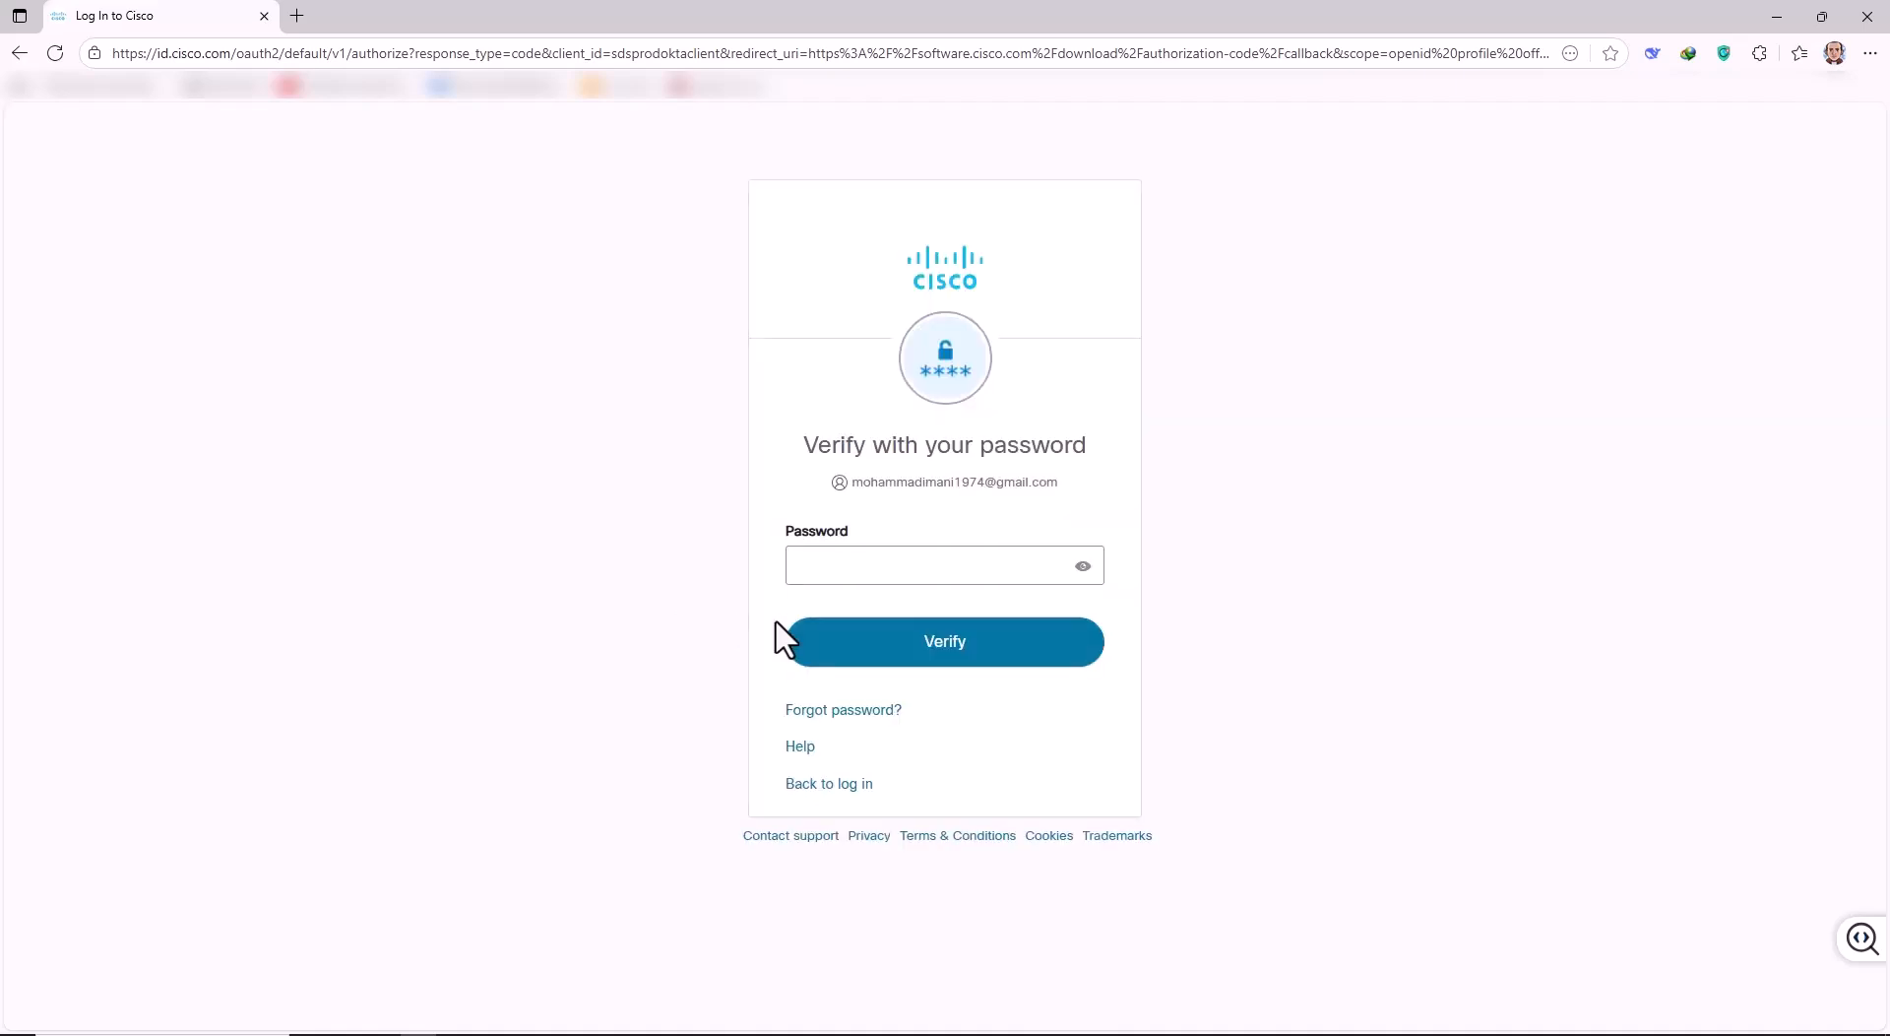
left_click(958, 575)
left_click(970, 647)
key("Return")
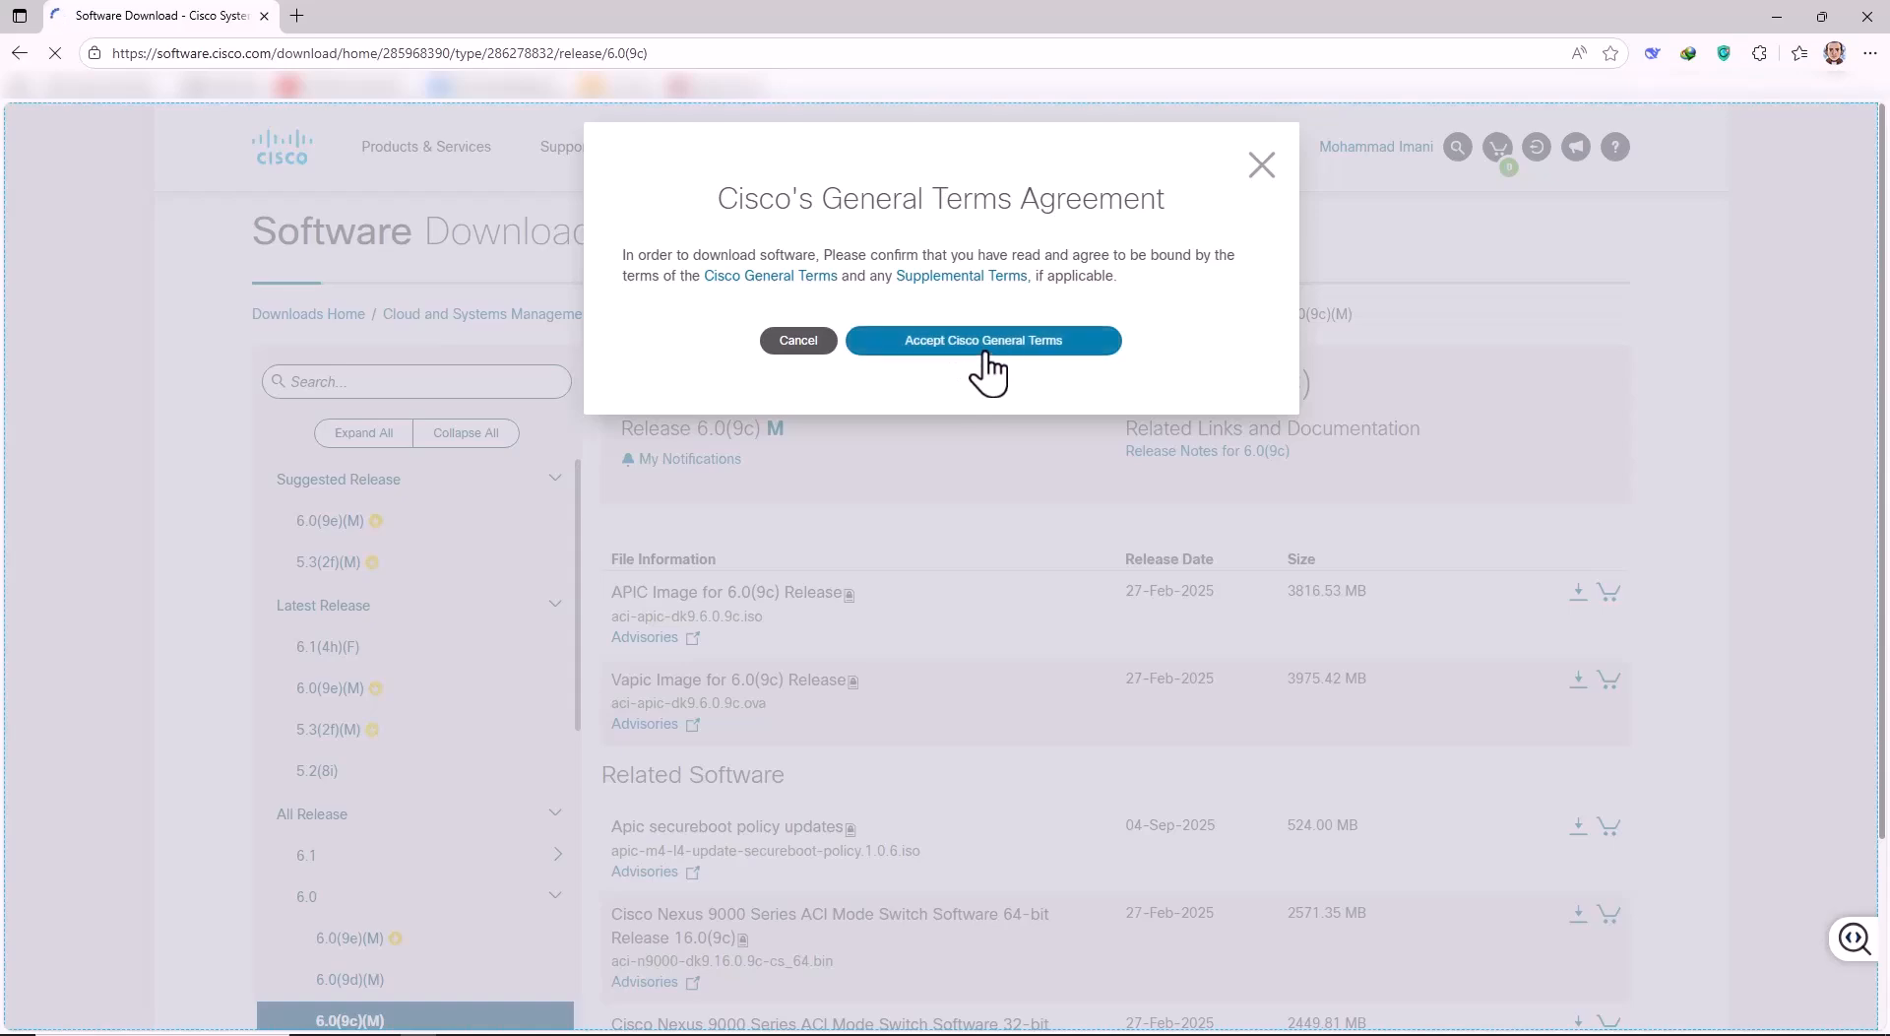
Accept the General Terms, then cancel the acisim-6.0-9c.ova download and close the downloads list.
left_click(986, 349)
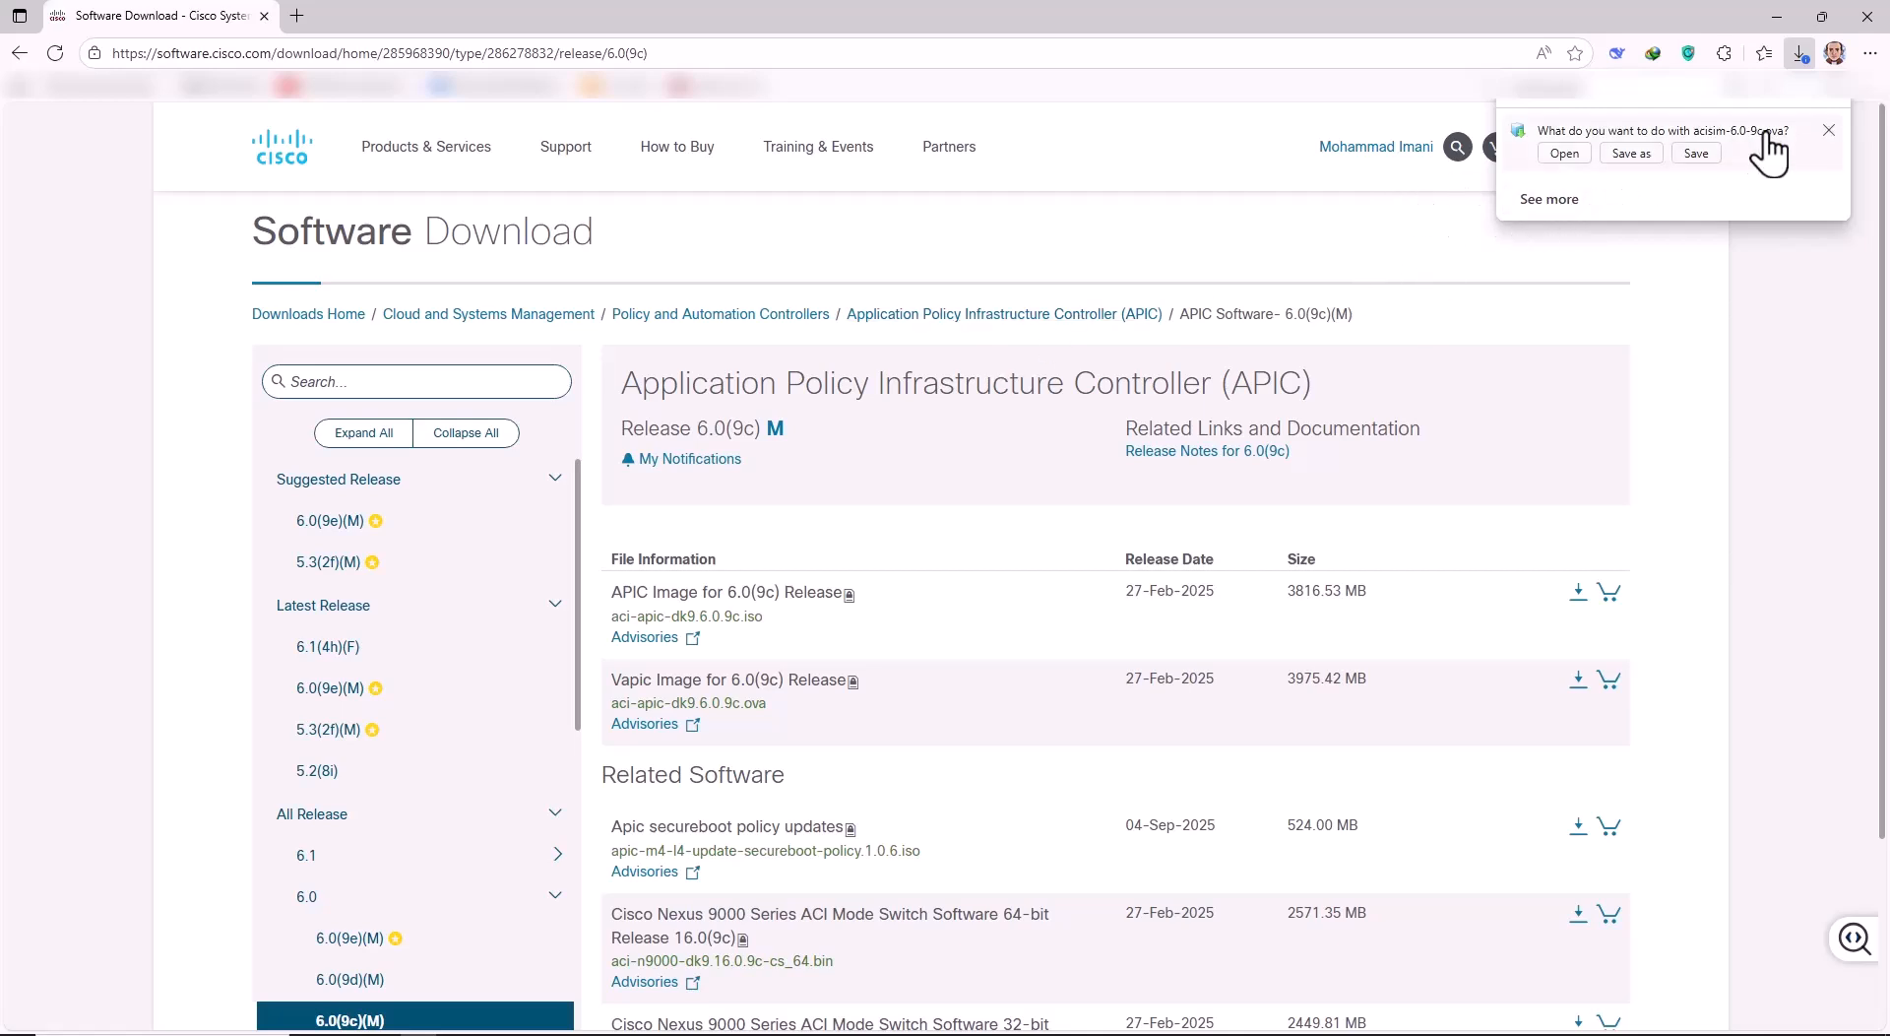
left_click(1826, 132)
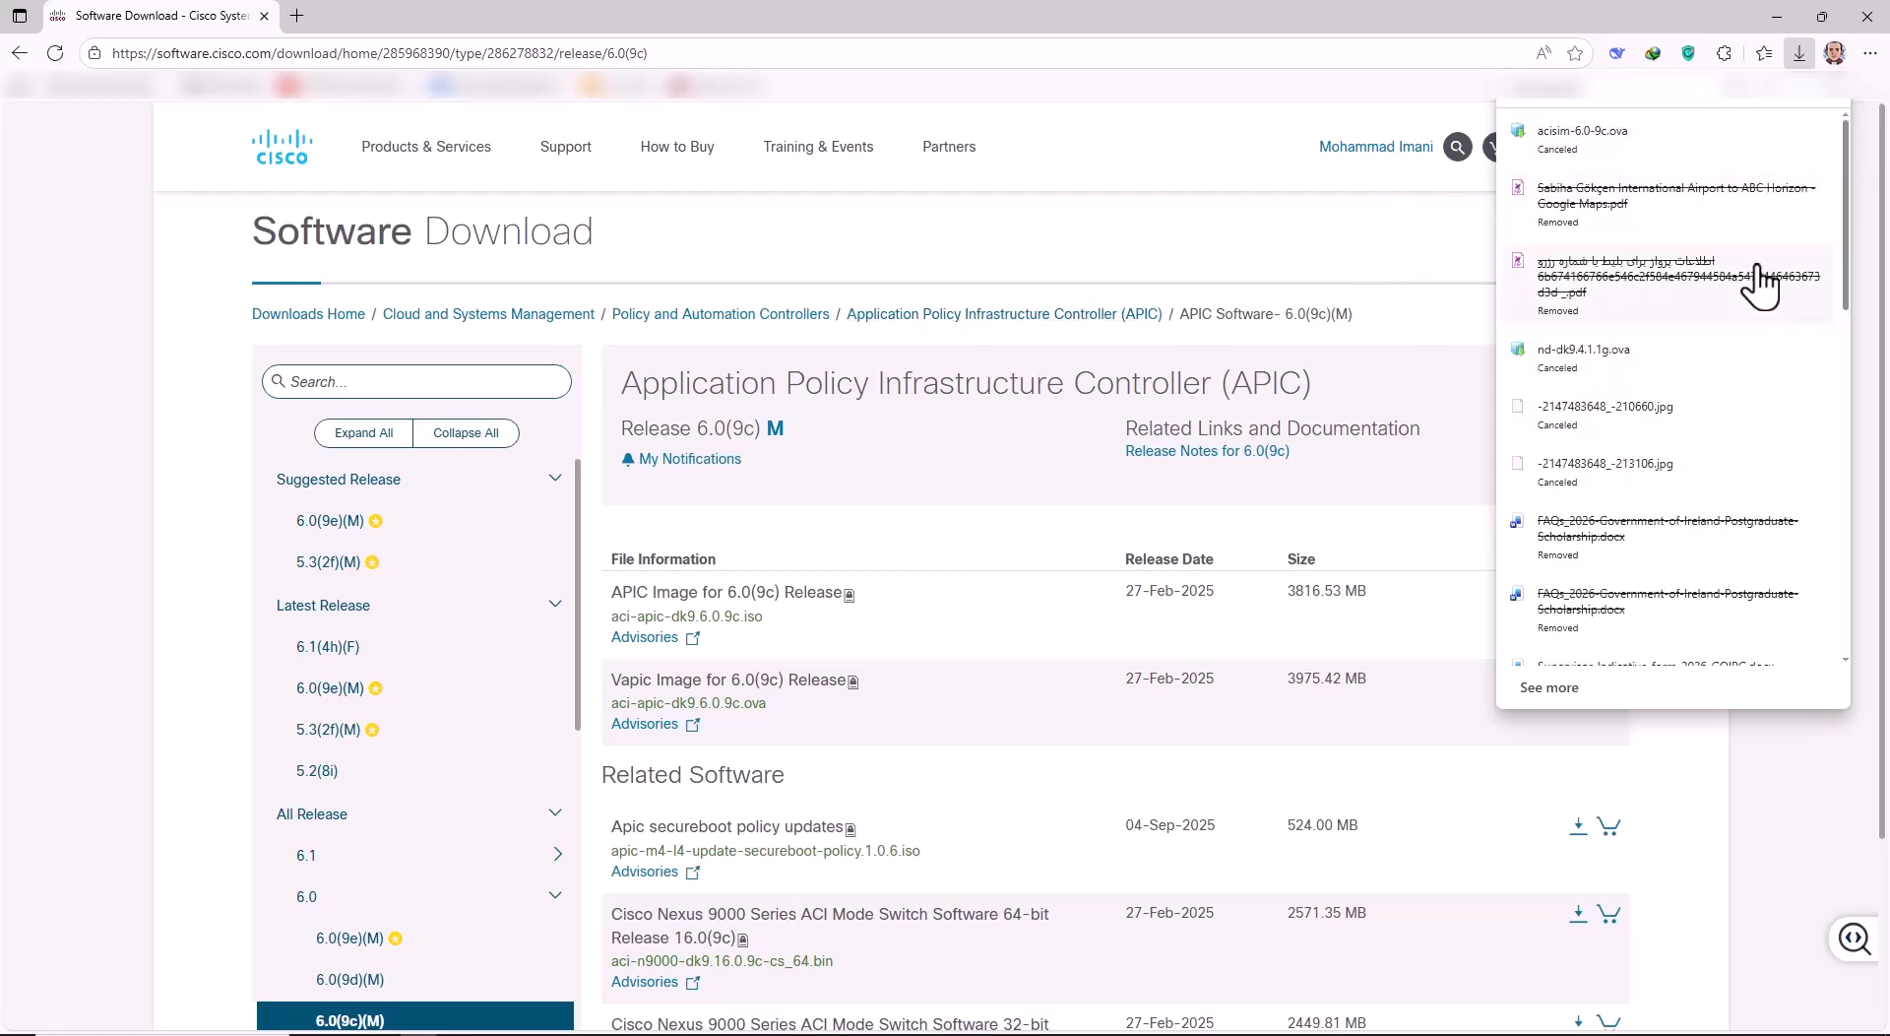
left_click(1237, 148)
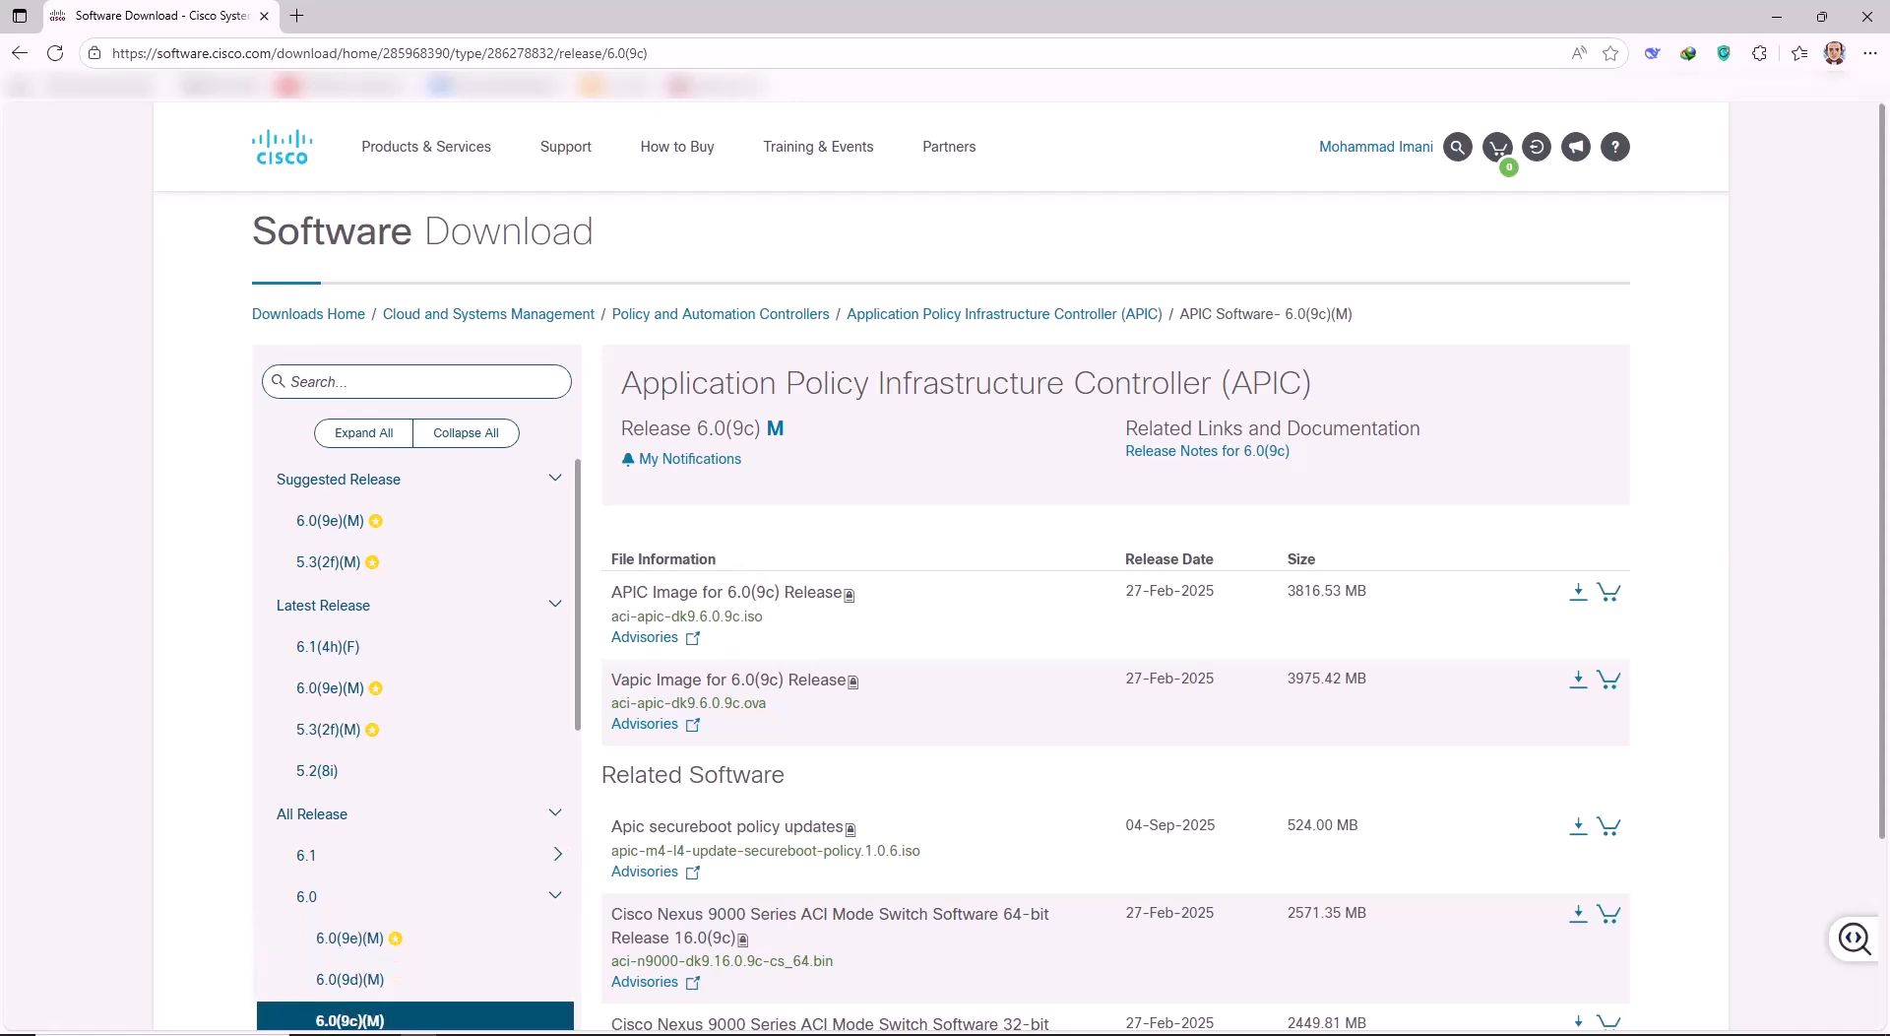
Check the ova search results window, then bring VMware Workstation's VM_ACISIM_6 window forward.
left_click(340, 1034)
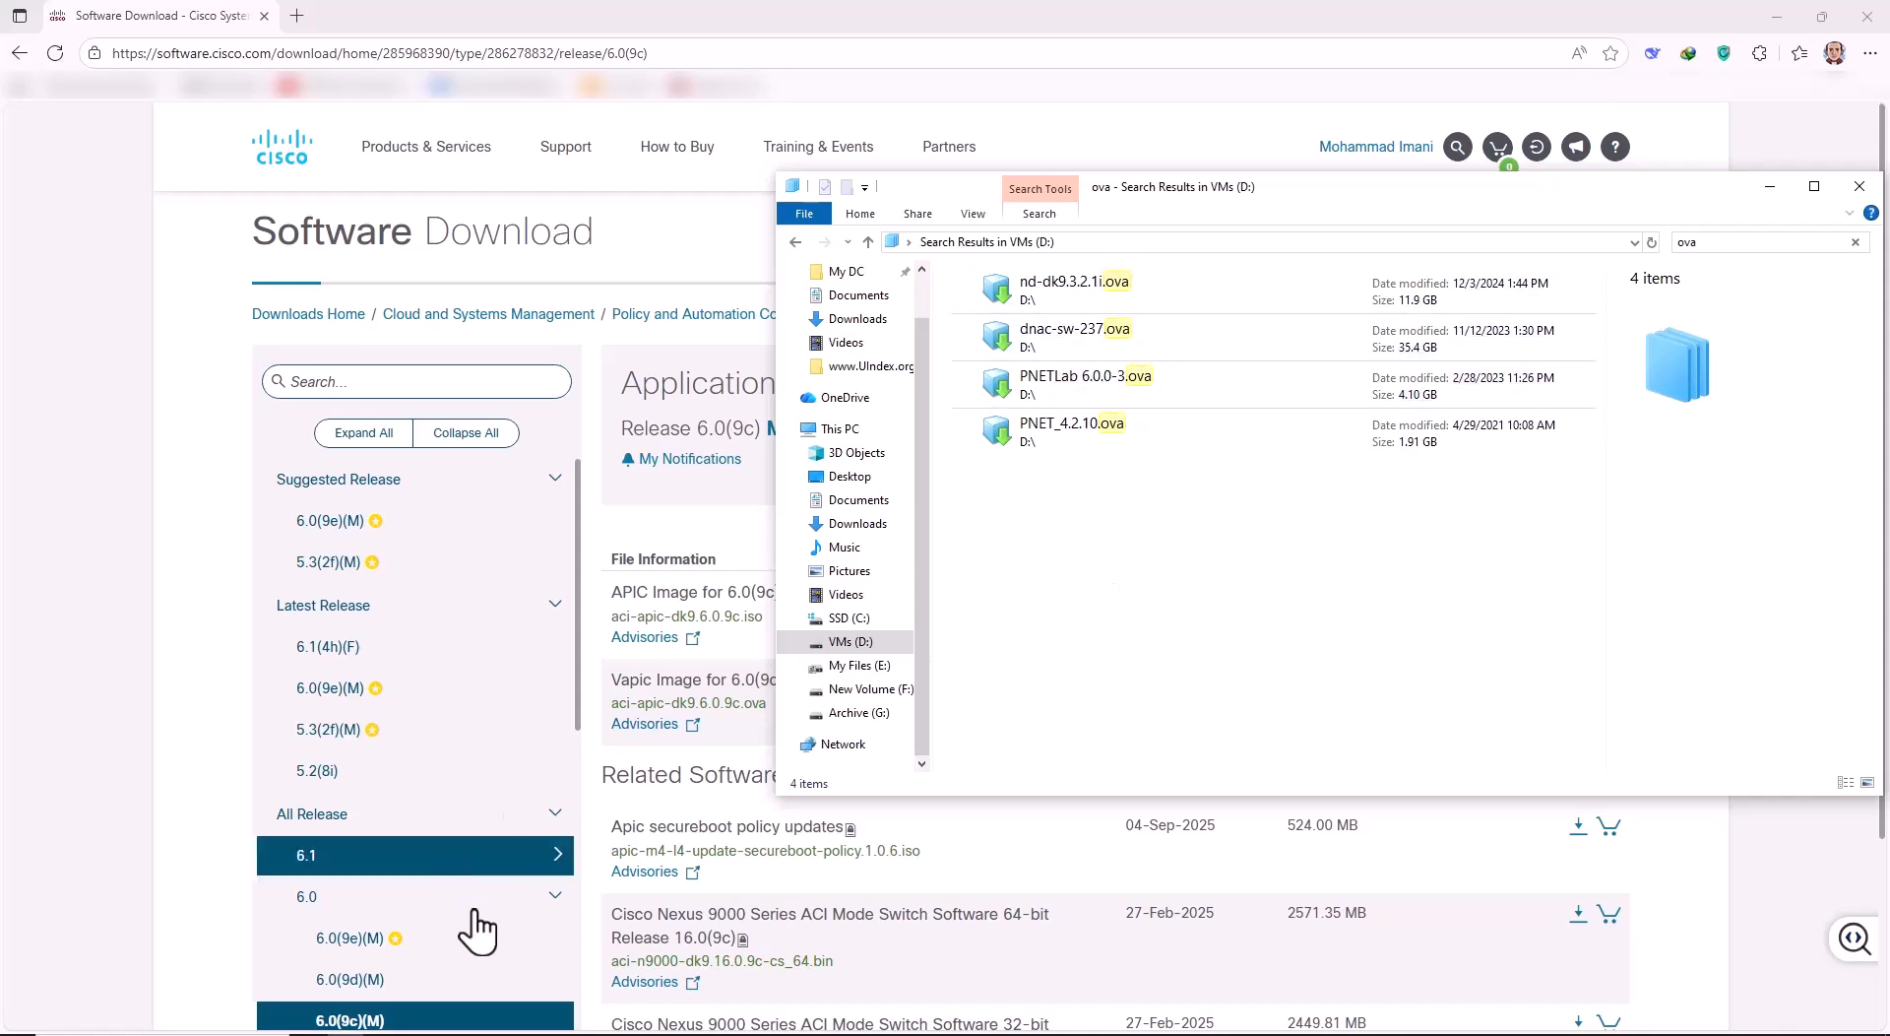
left_click(527, 1034)
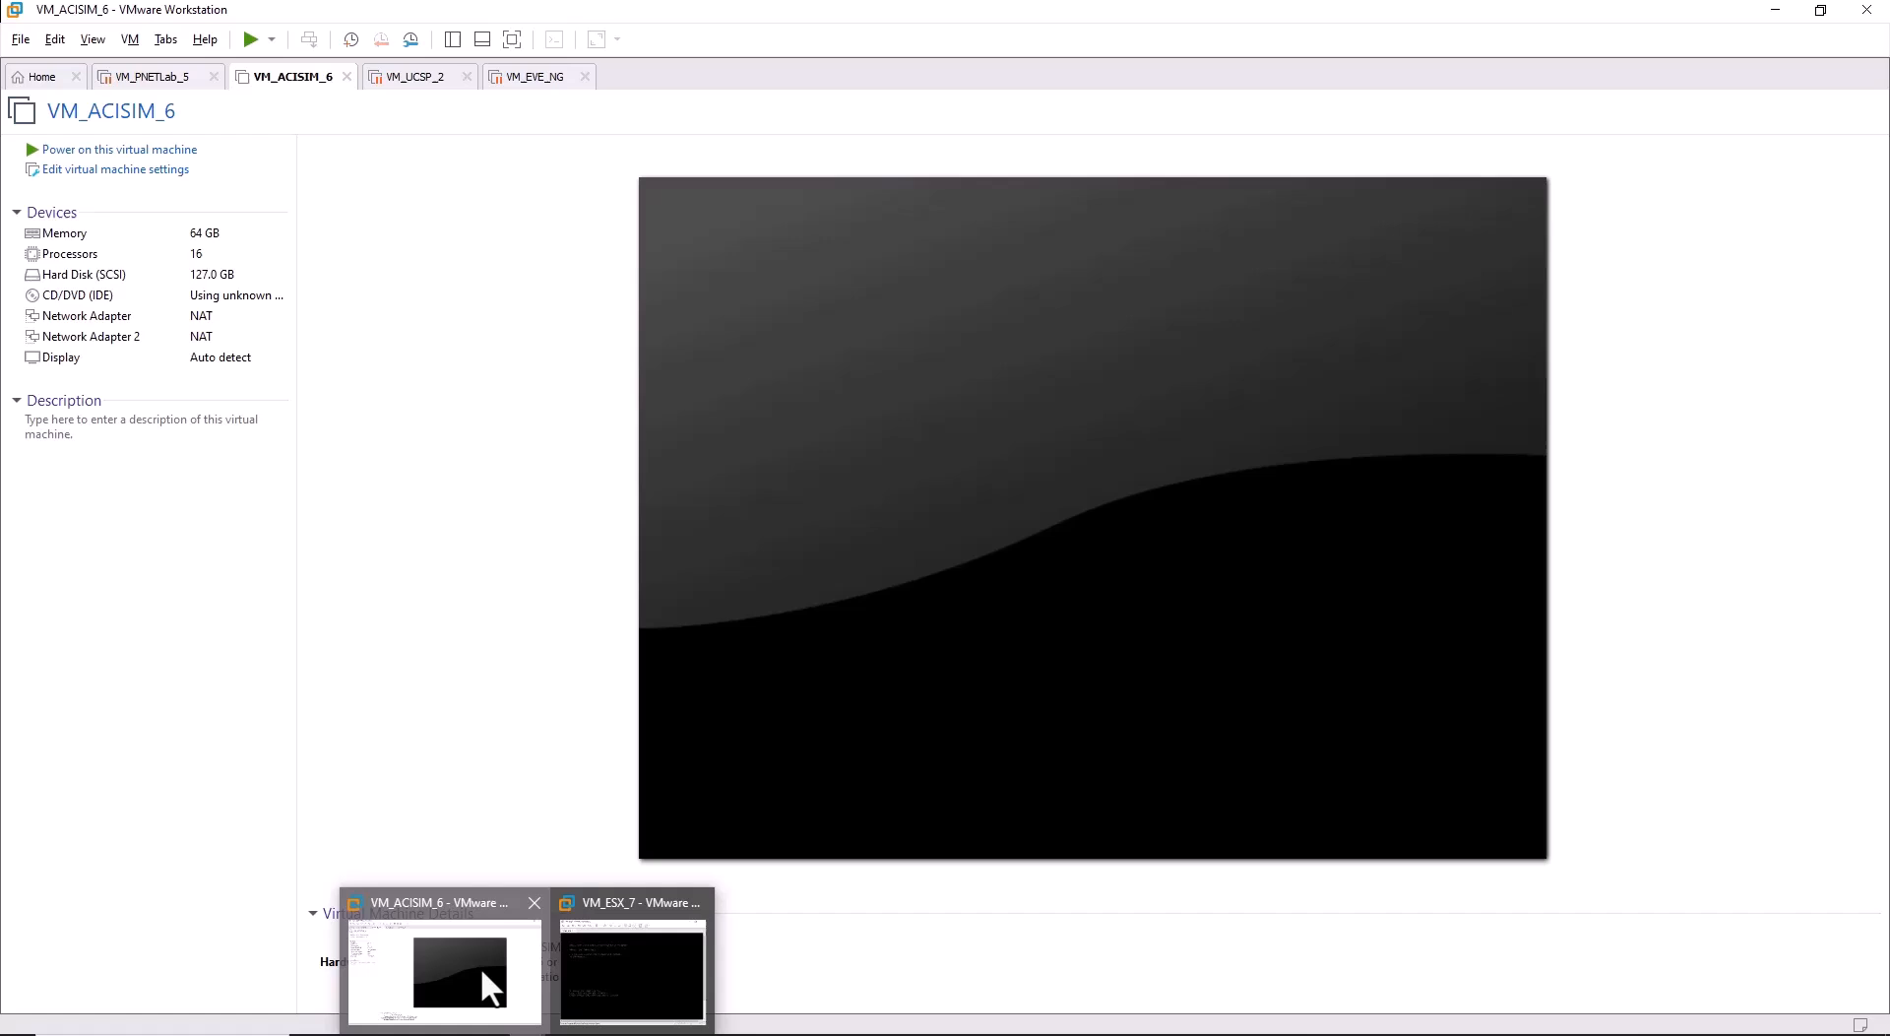
left_click(480, 966)
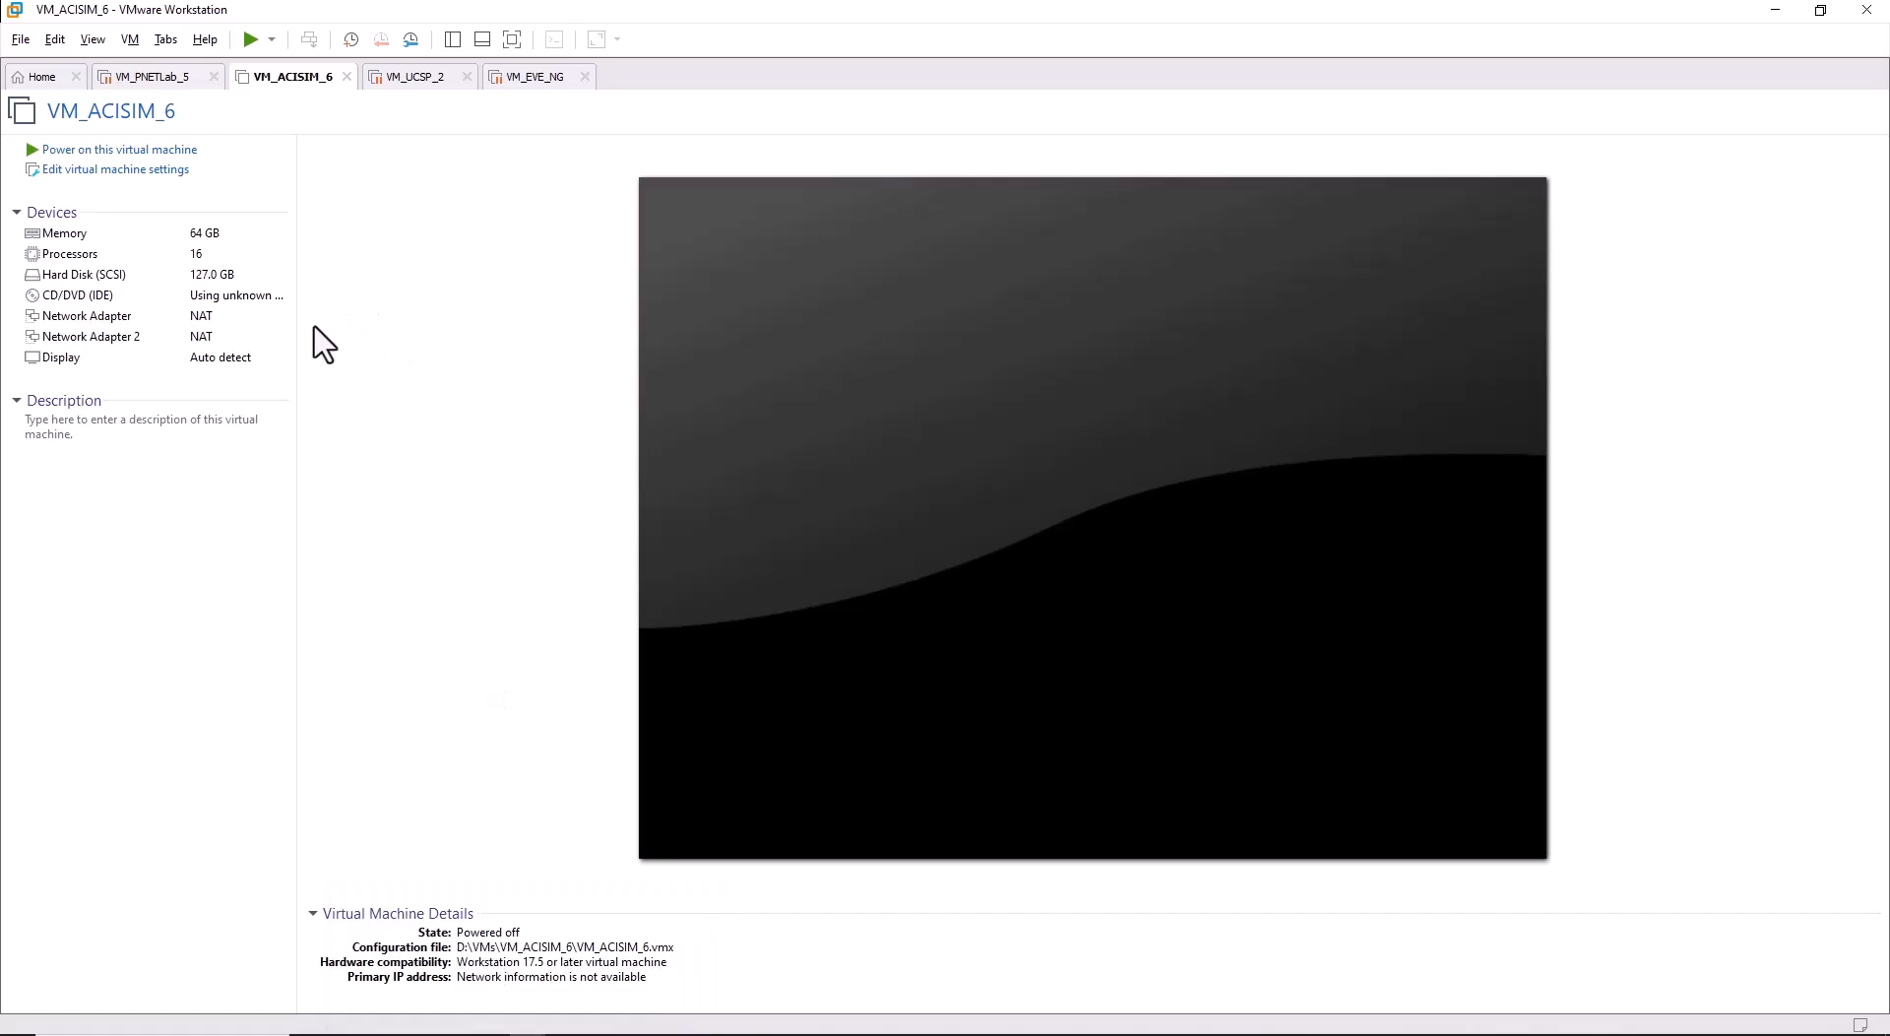
Choose dnac-sw-237.ova on the VMs (D:) drive to open as a virtual machine.
left_click(22, 41)
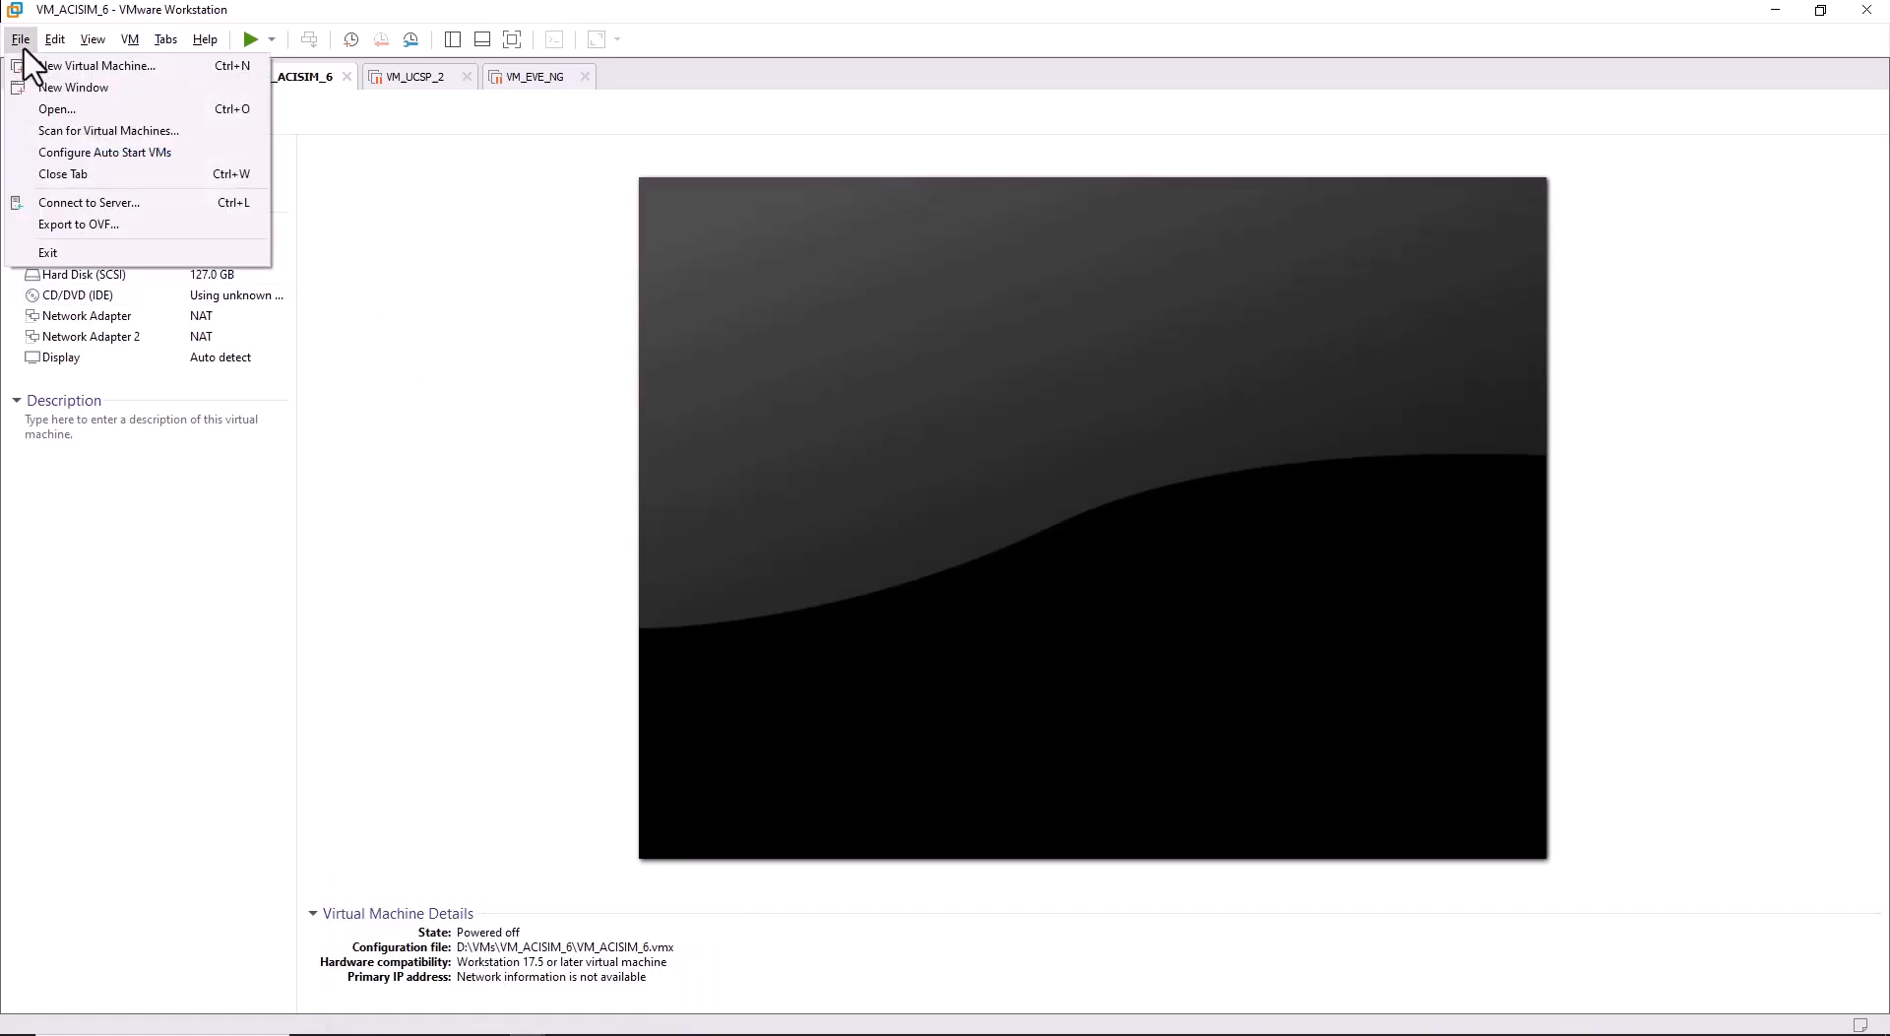
left_click(59, 108)
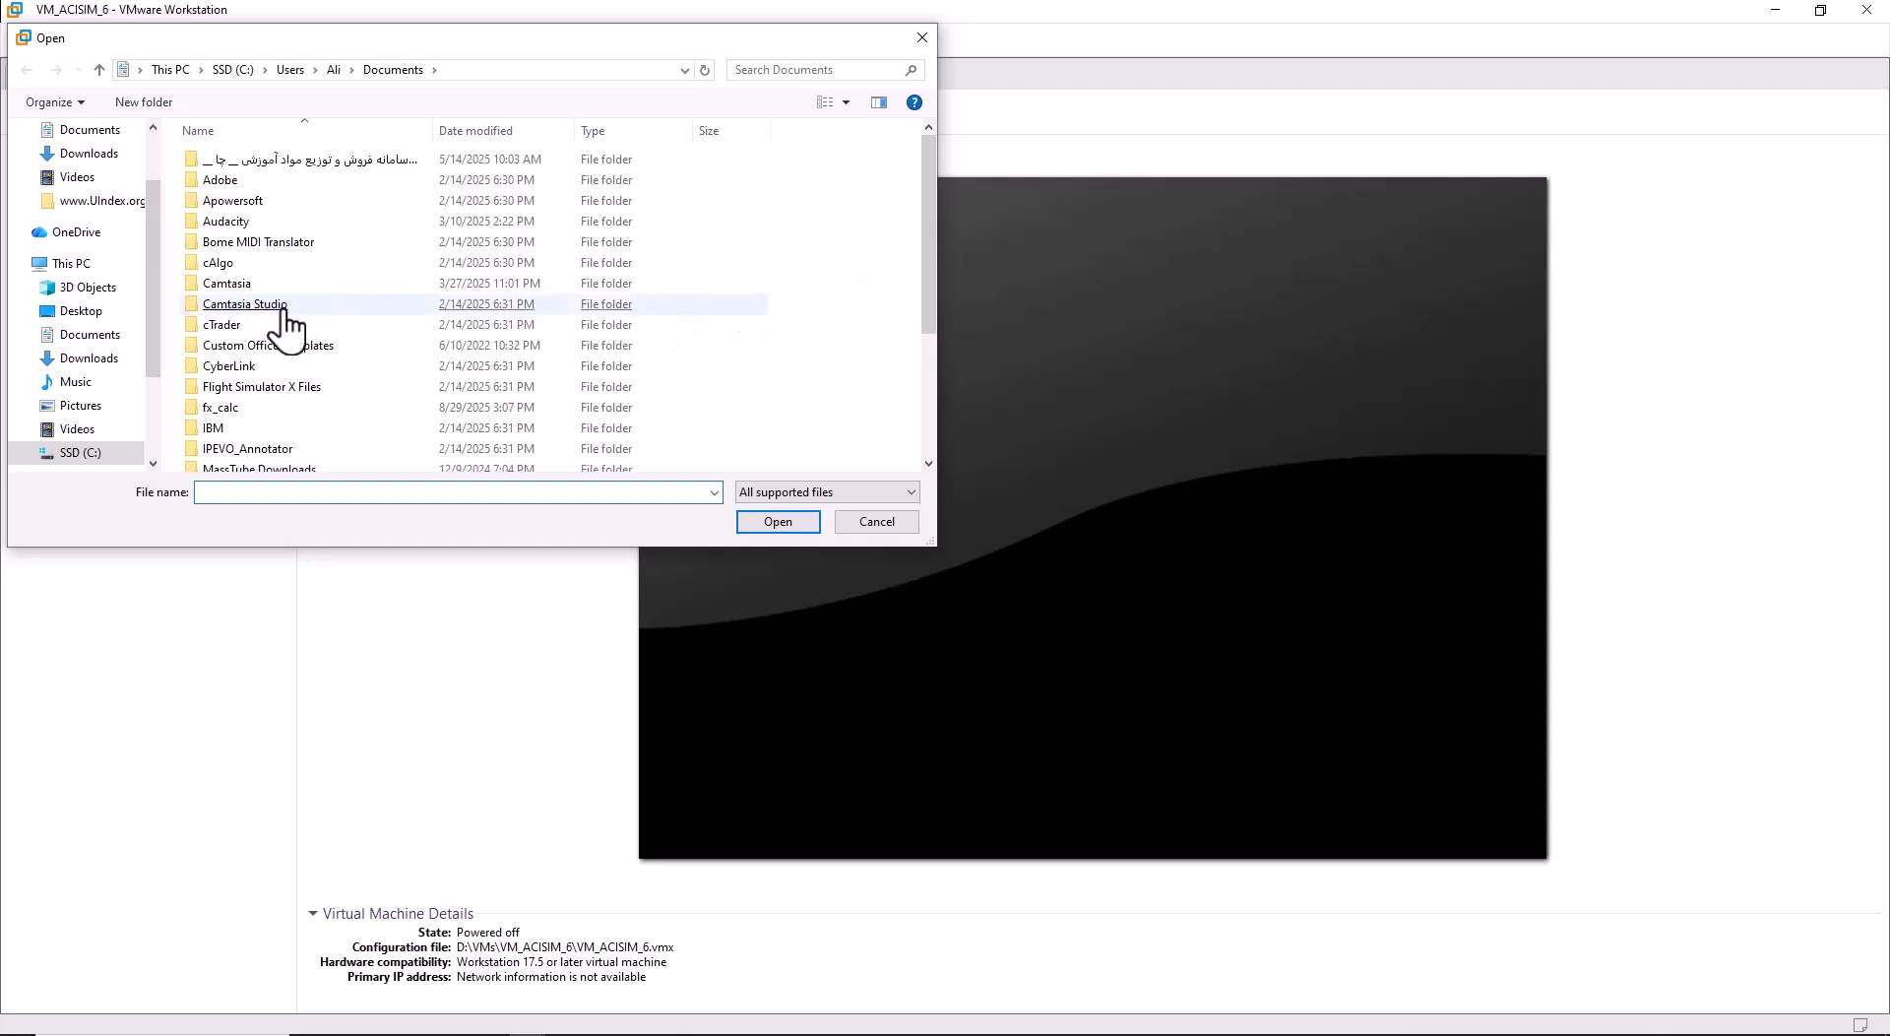
scroll(177, 438, "down", 2)
scroll(103, 452, "down", 1)
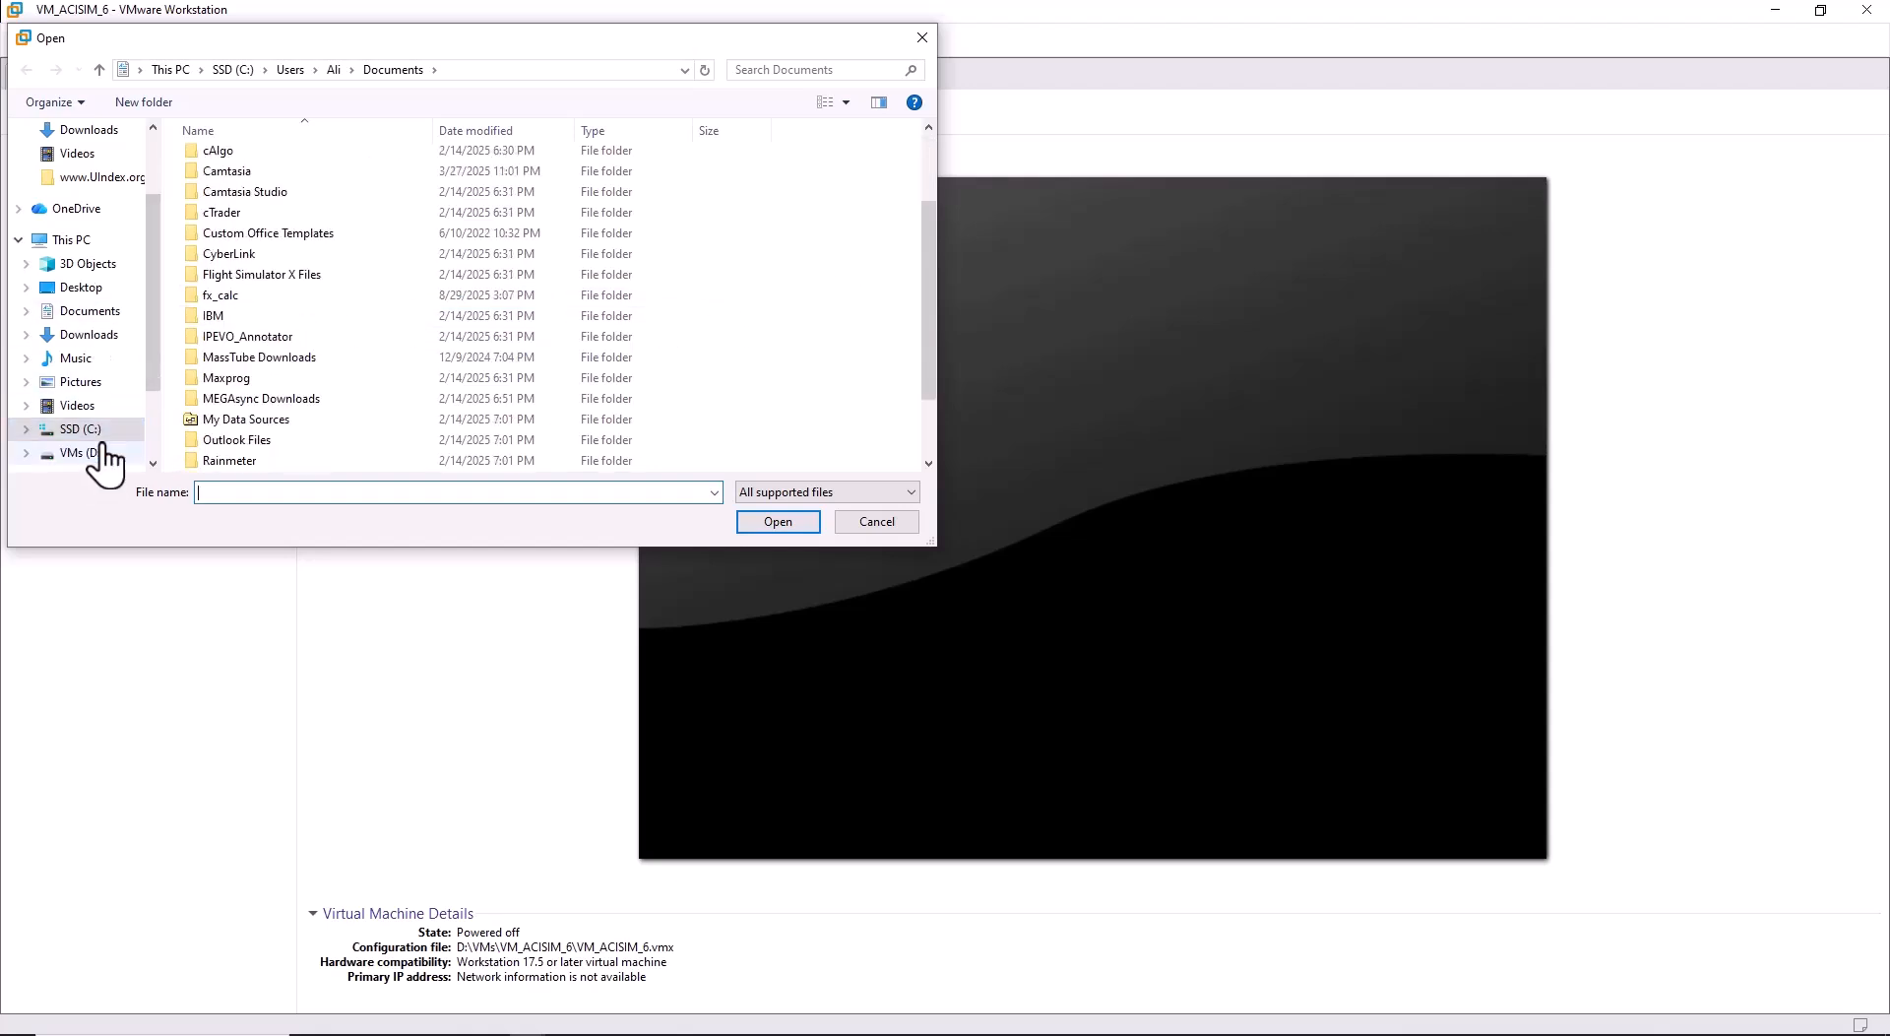
left_click(83, 453)
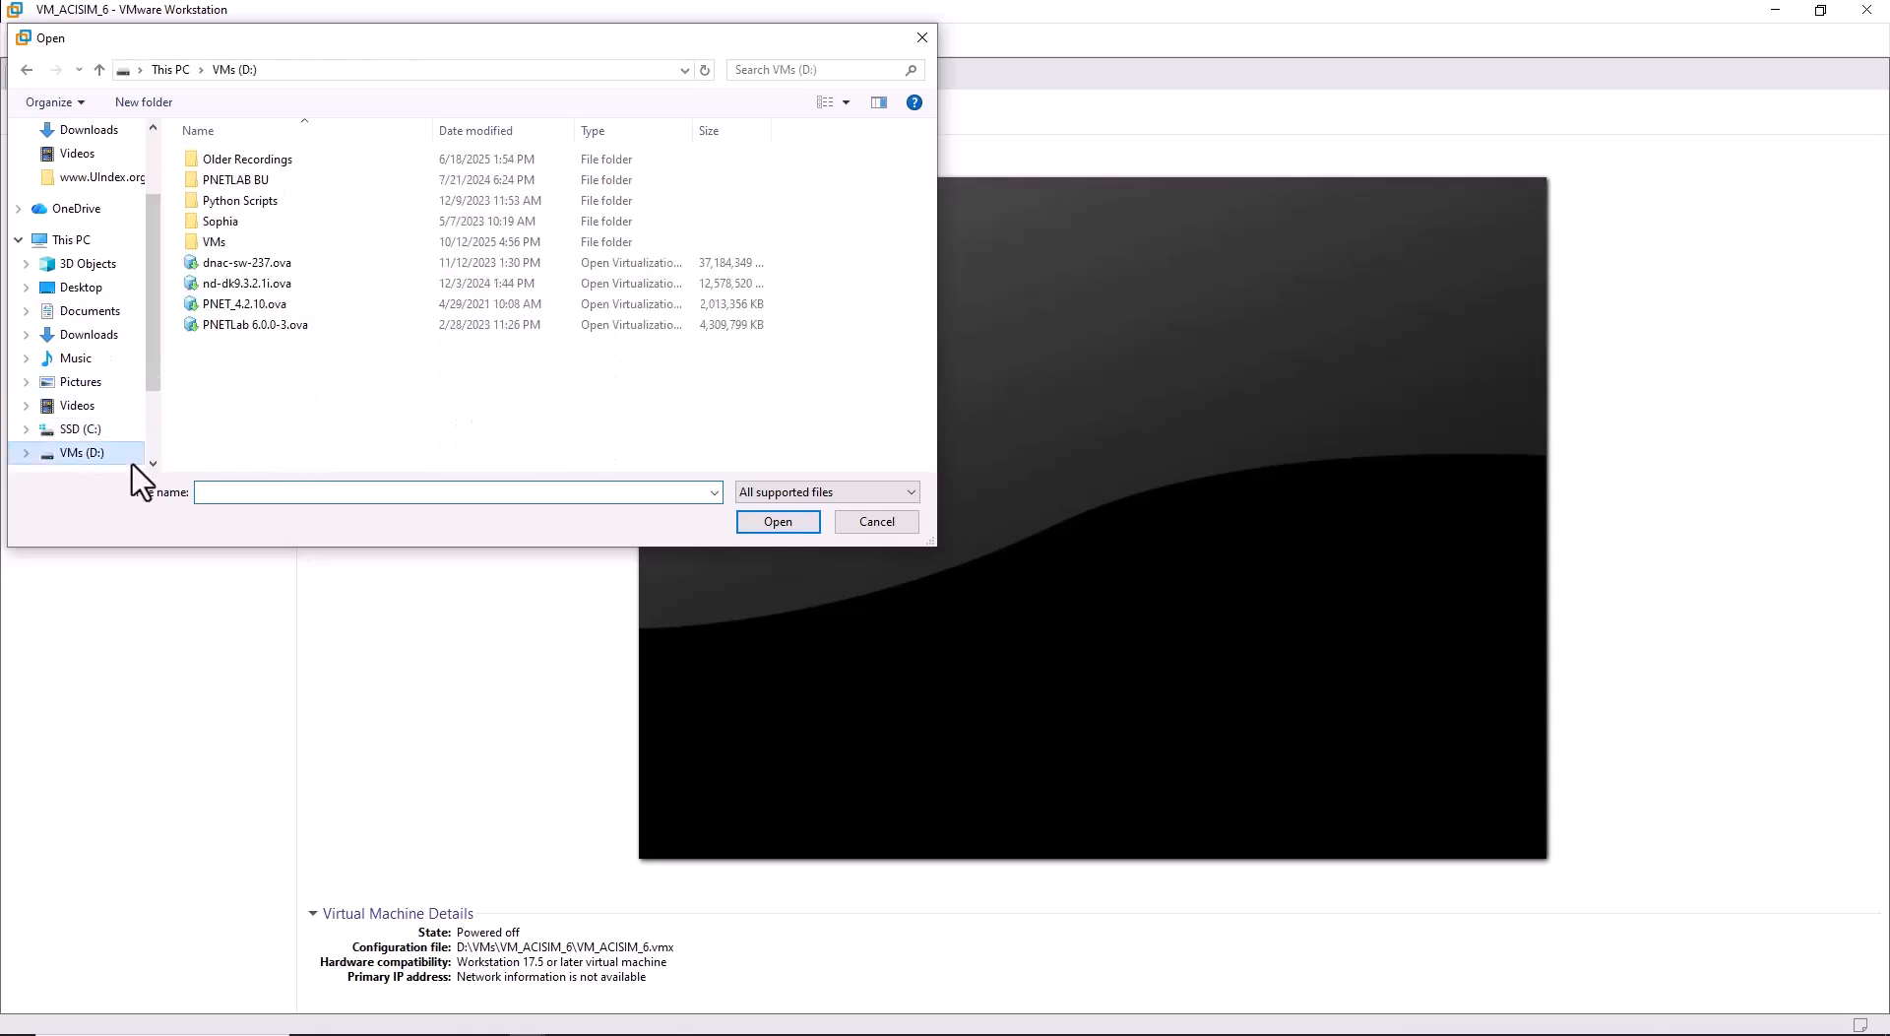
left_click(256, 265)
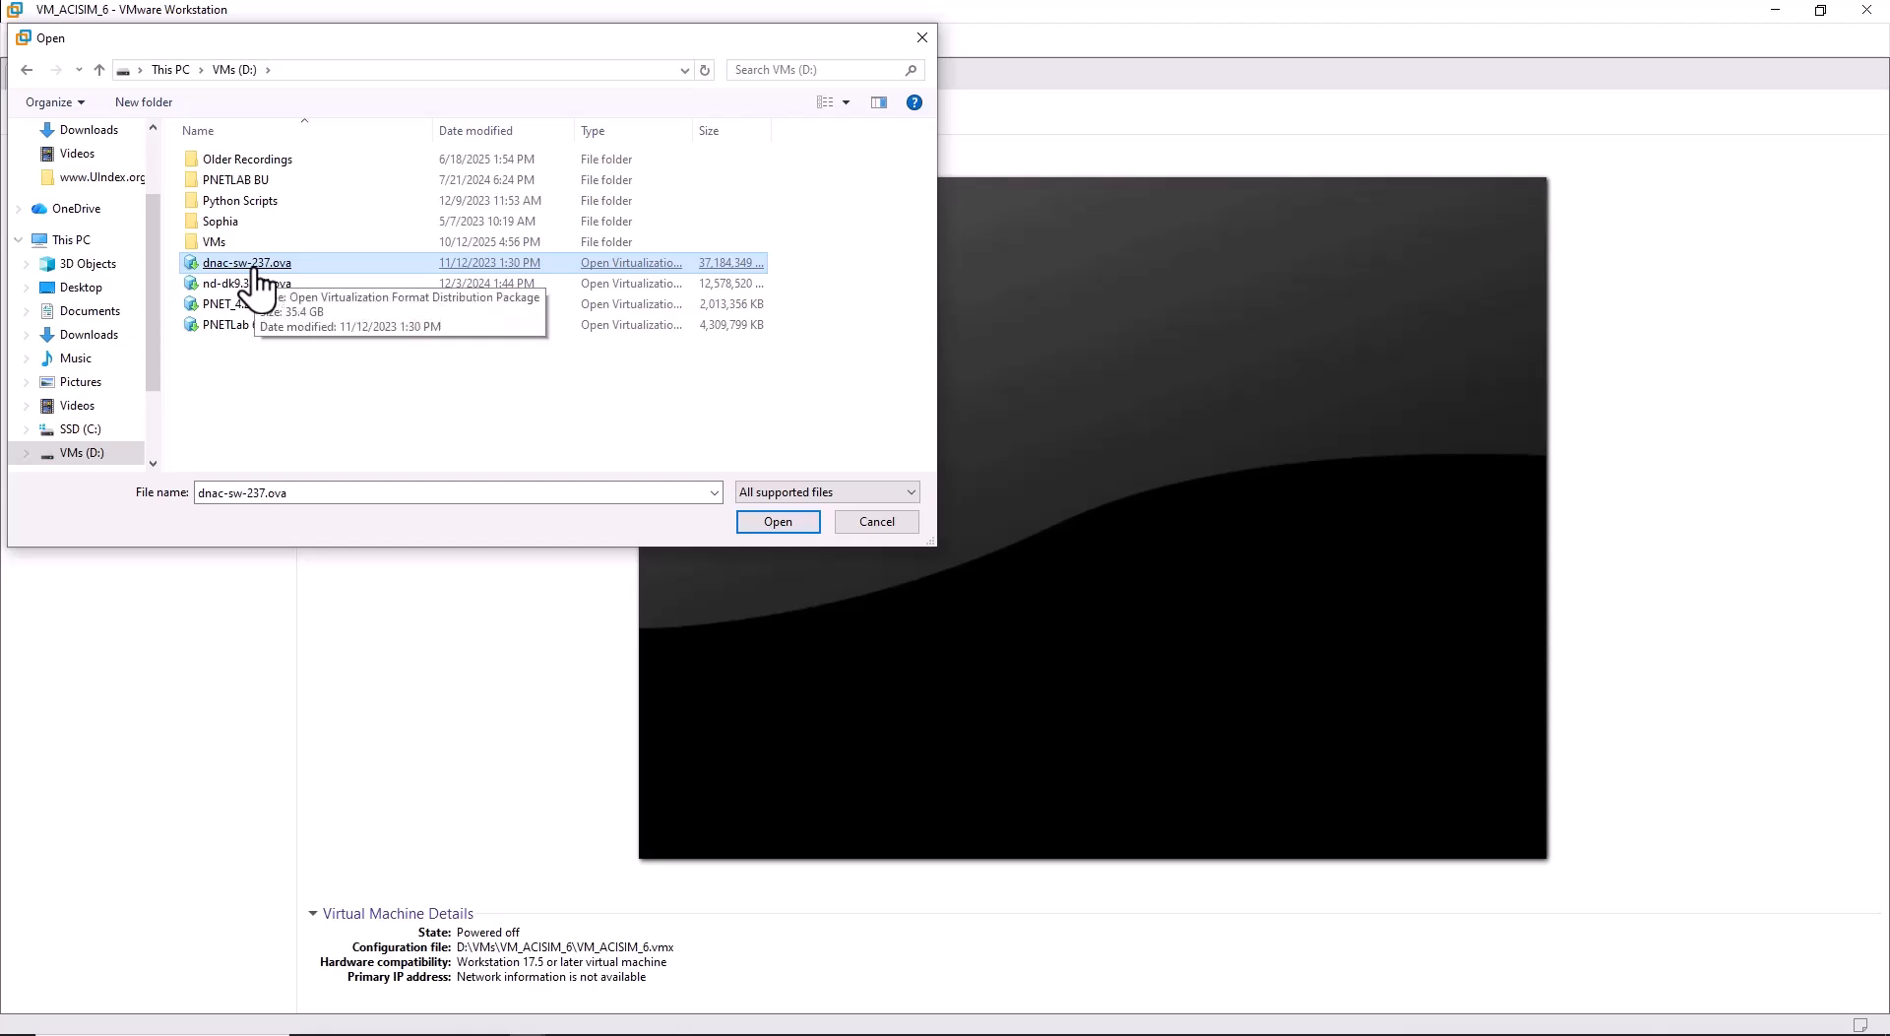
key("Escape")
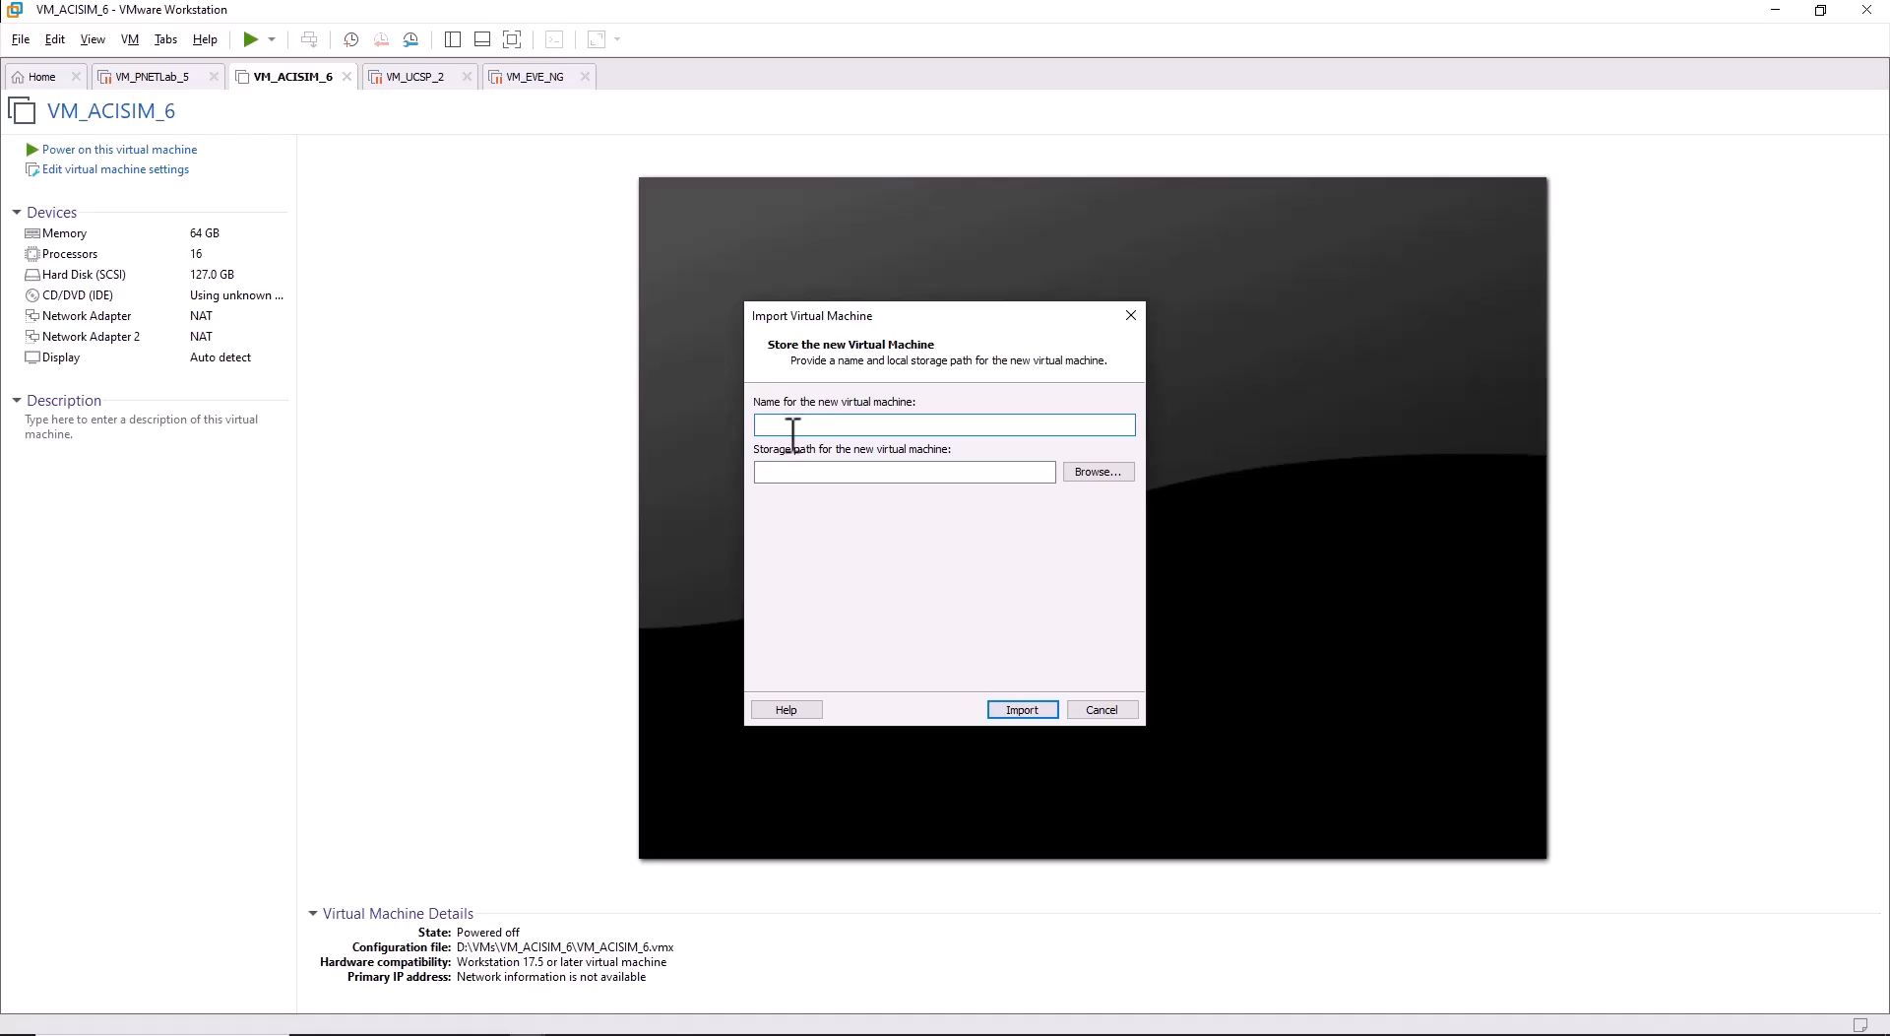
Cancel the Import Virtual Machine dialog for dnac-sw-237.ova without importing.
type("abcd")
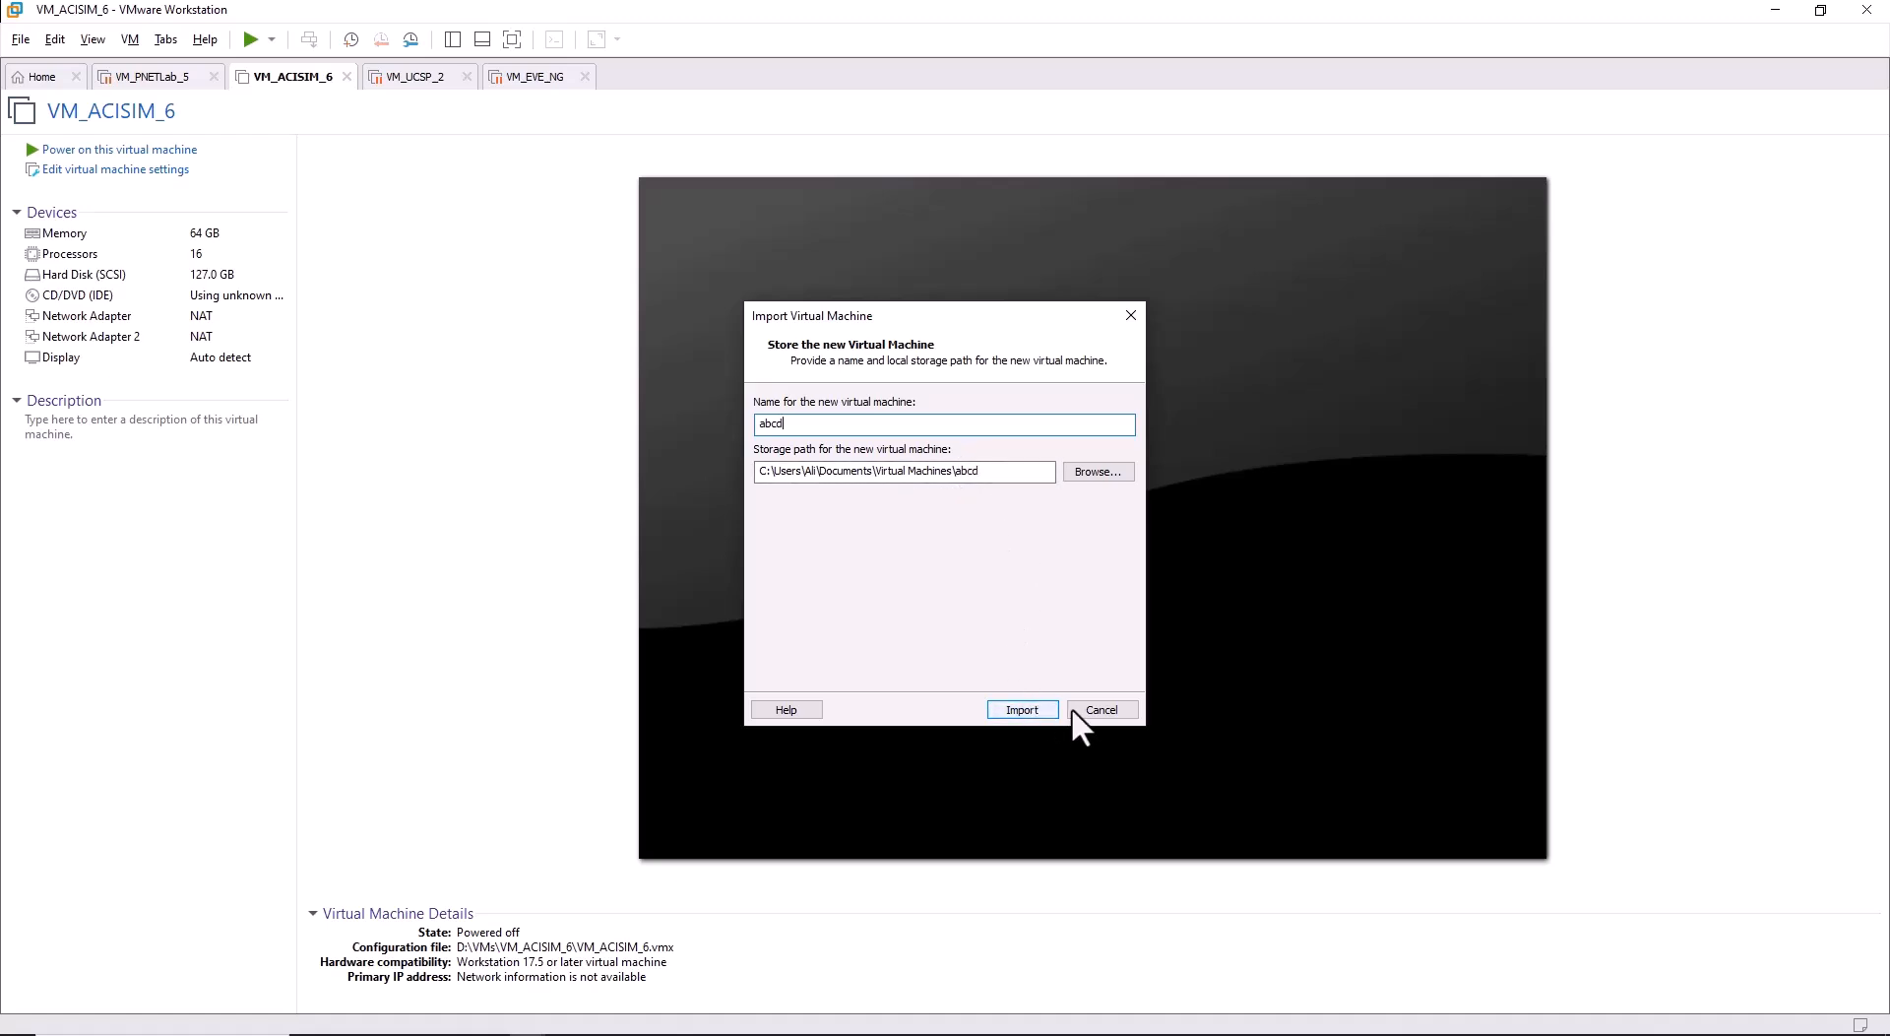
left_click(1101, 709)
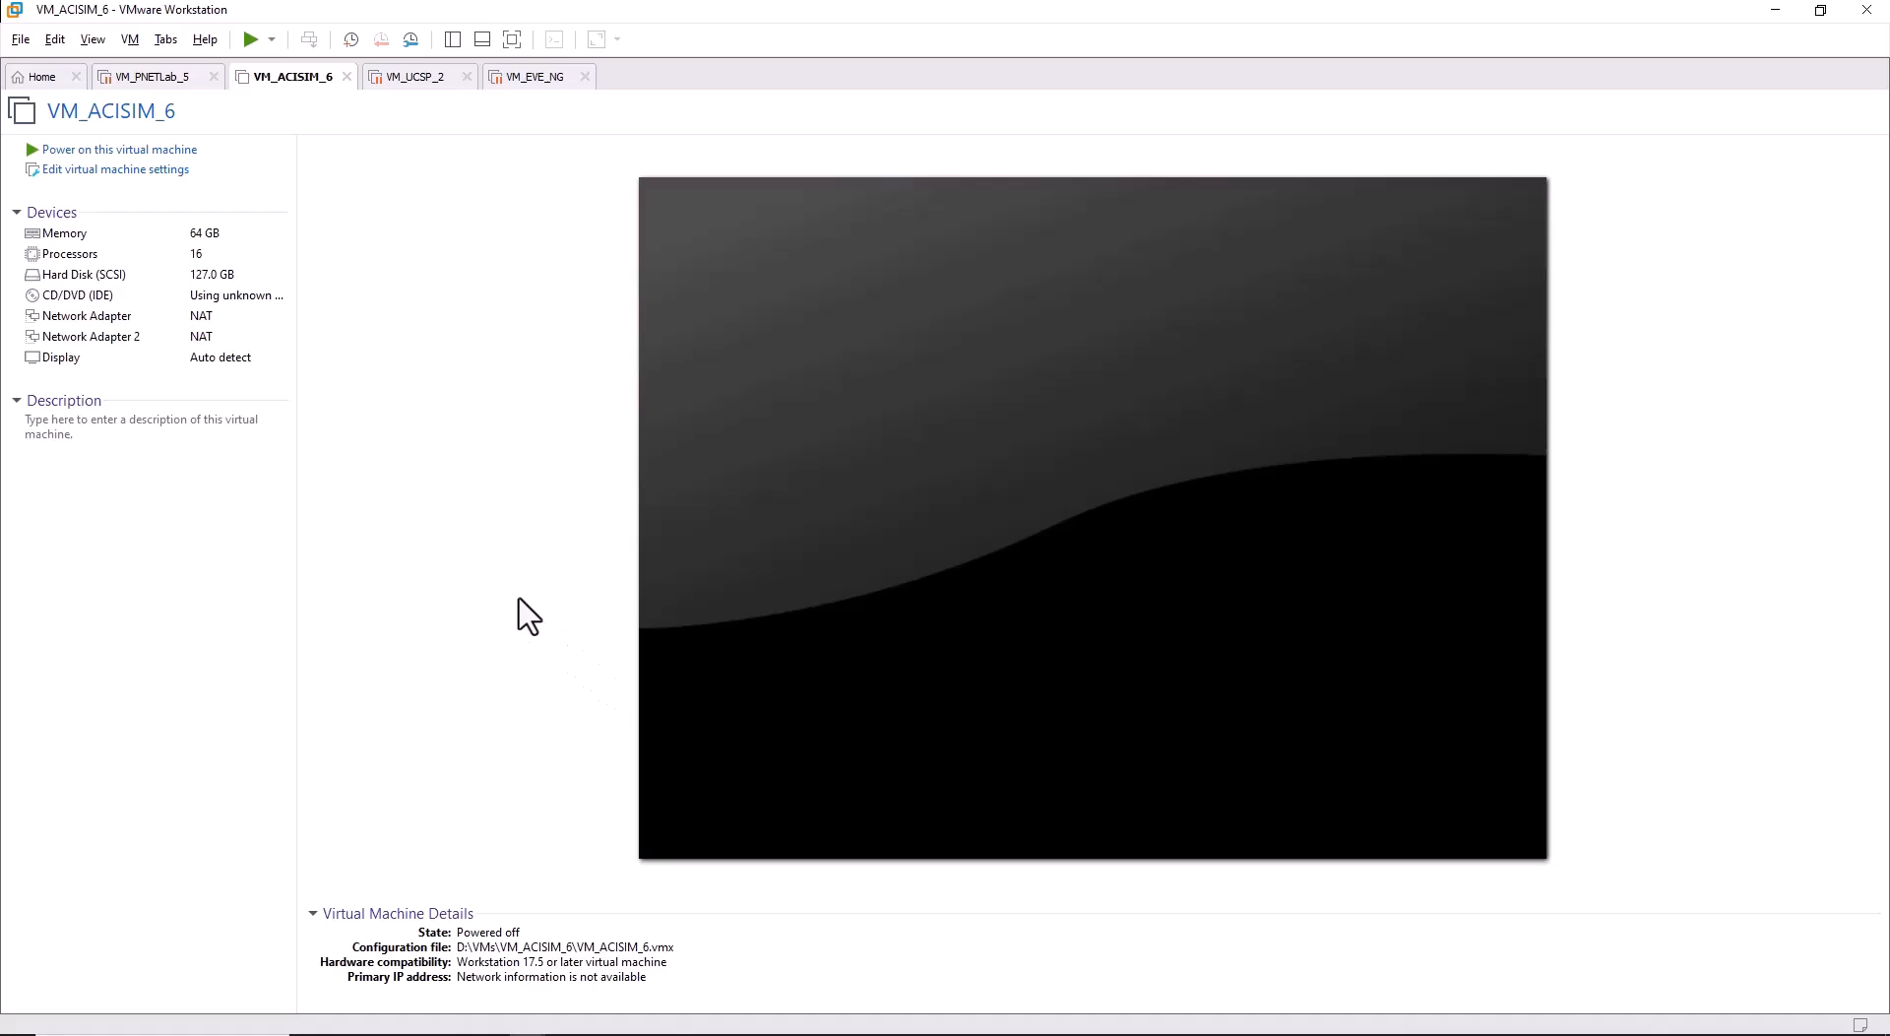
Open 192.168.100.200 in a new browser tab, proceeding past the security warning.
left_click(434, 1029)
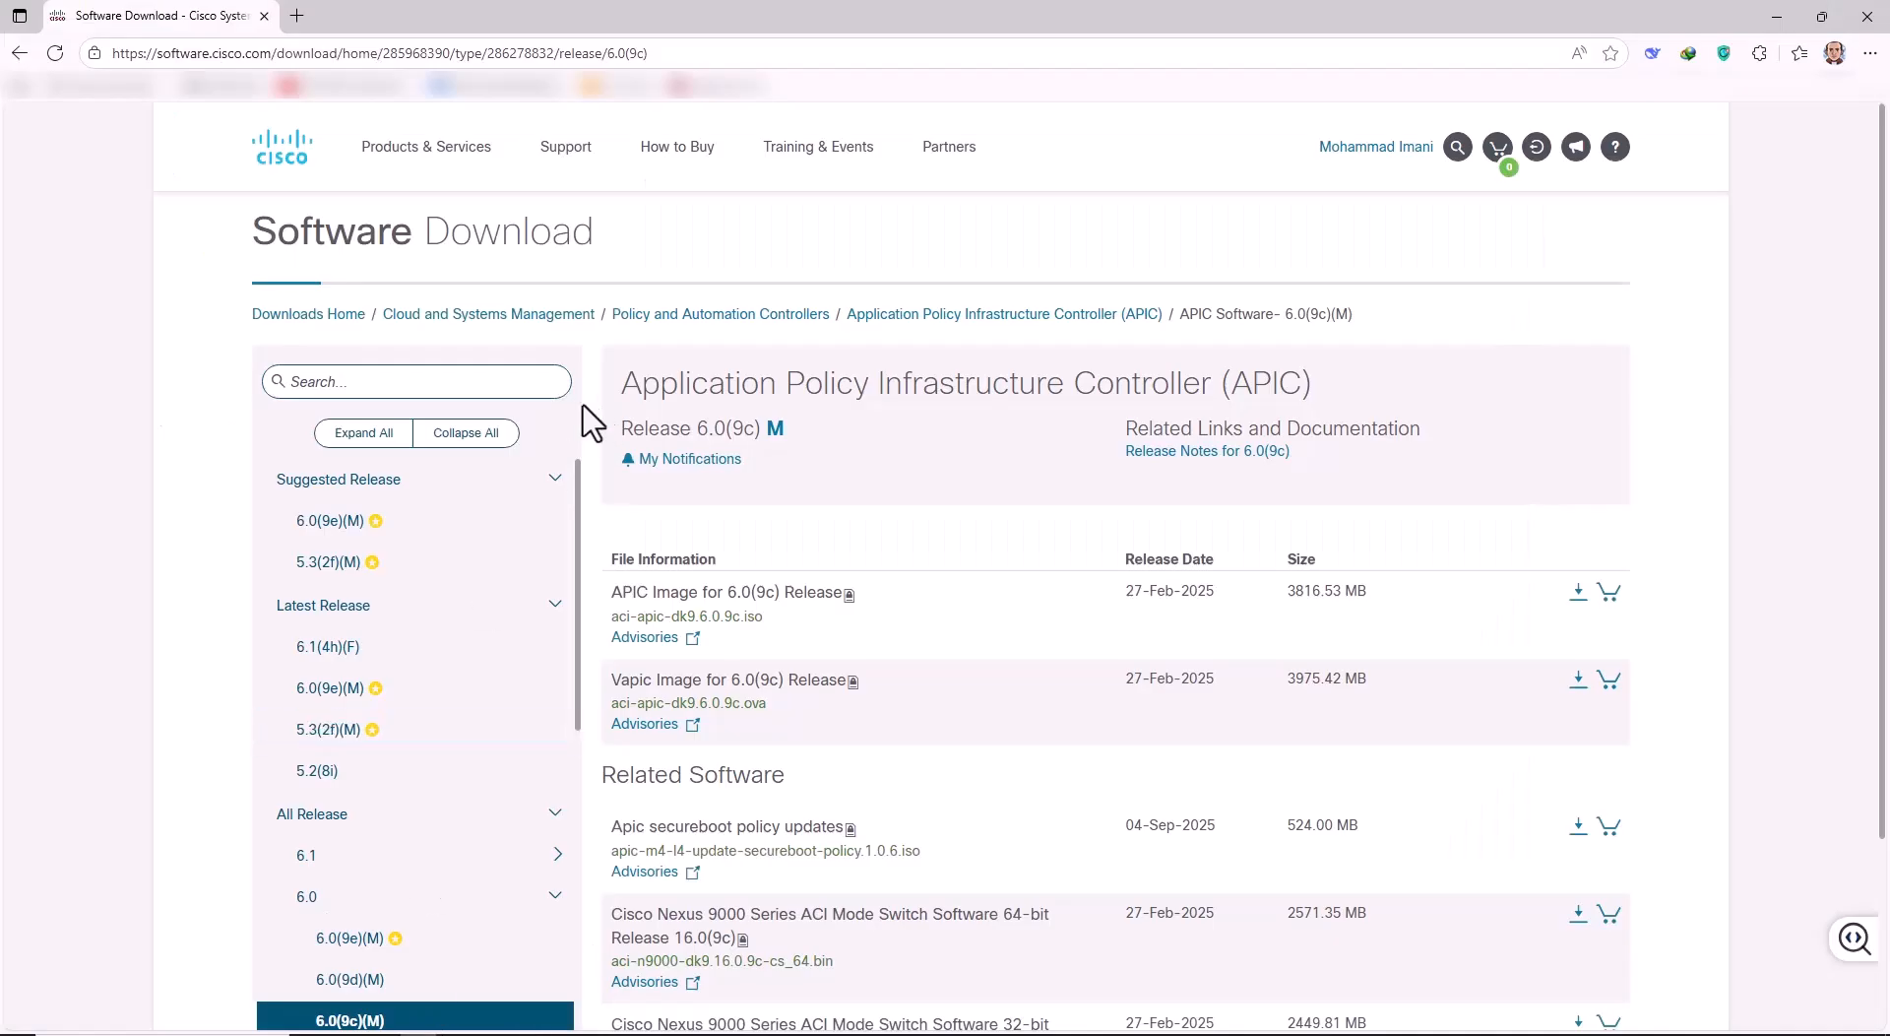
left_click(292, 16)
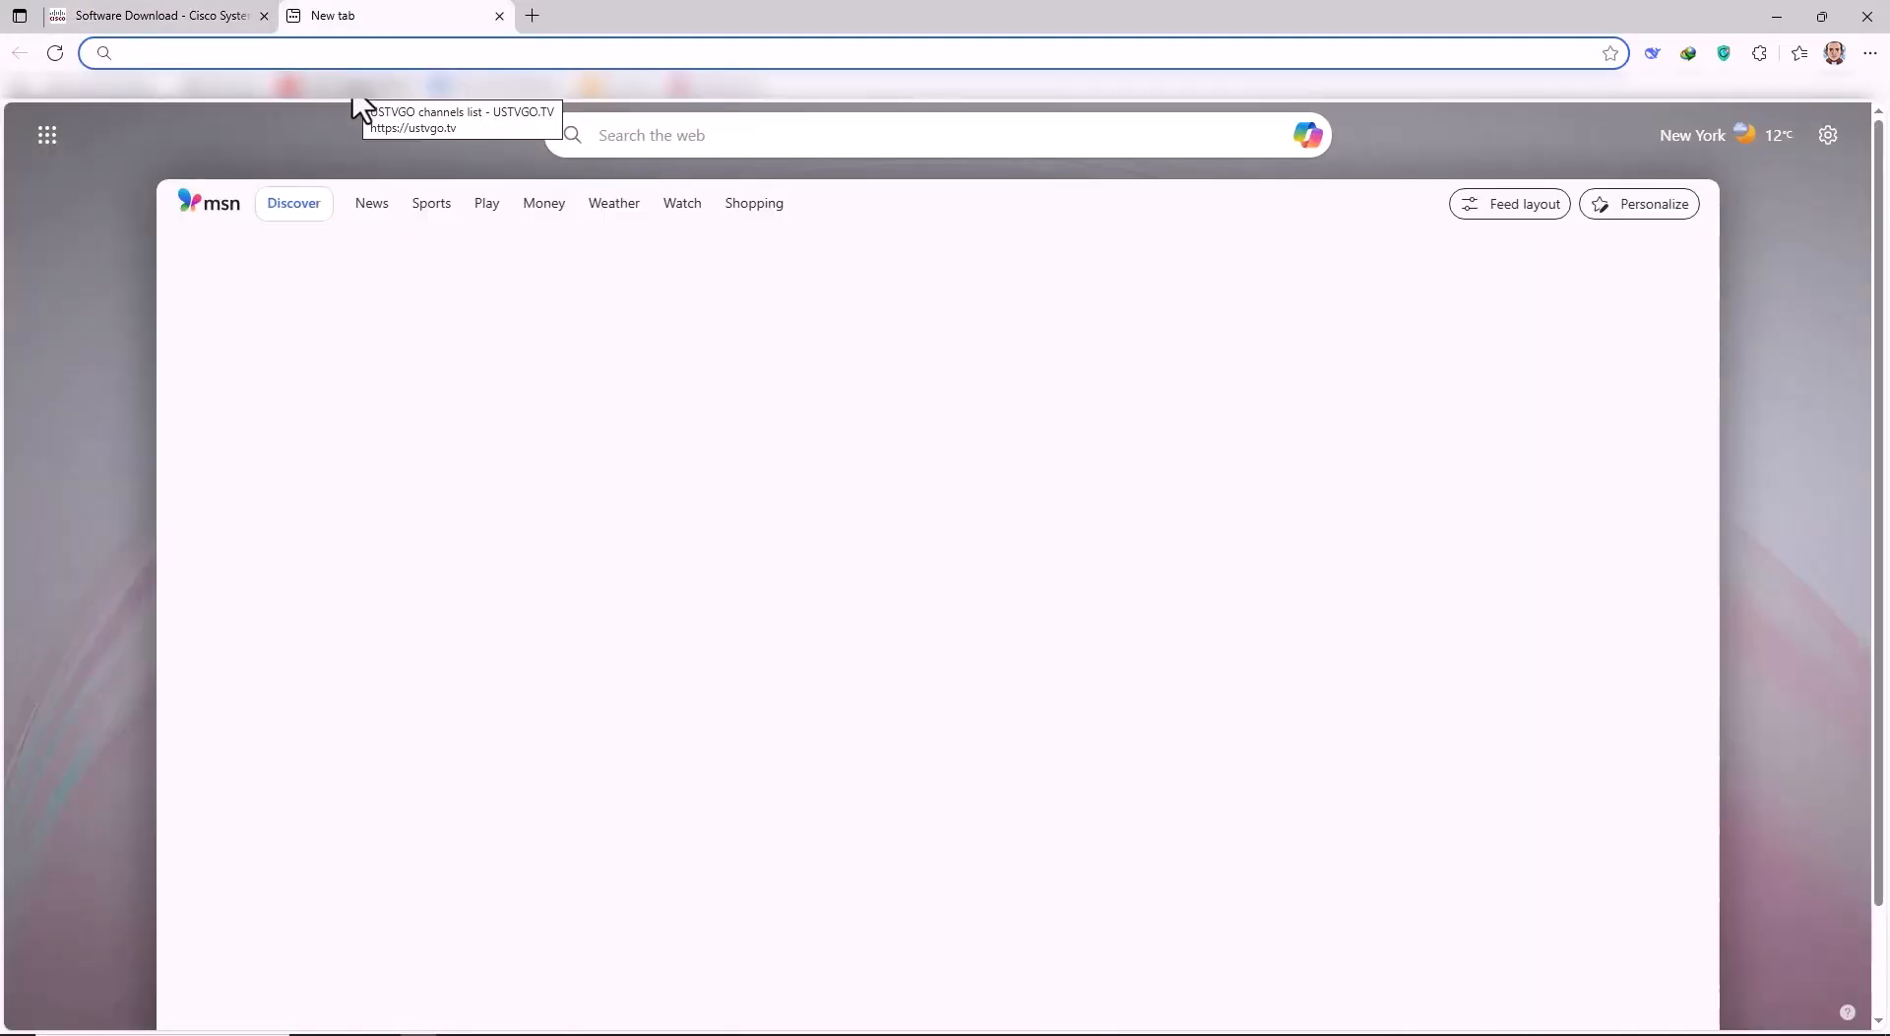
type("192")
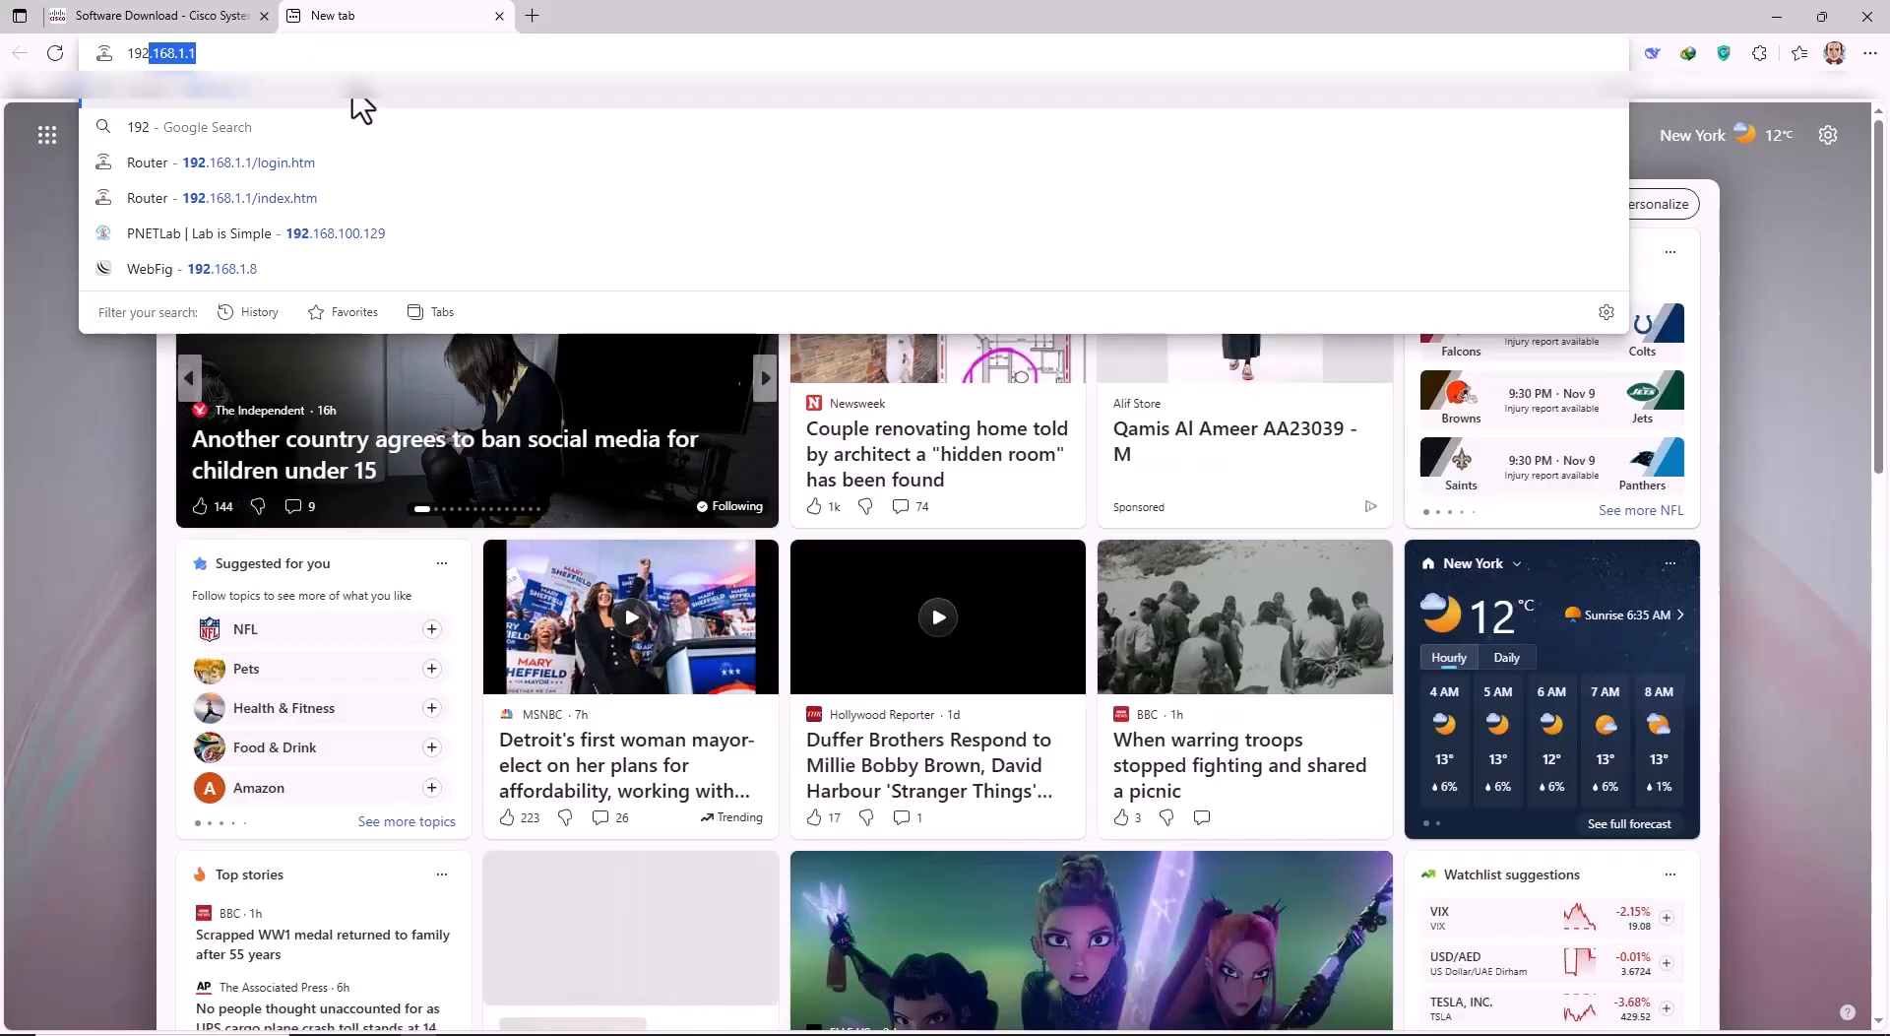
type(".168.10")
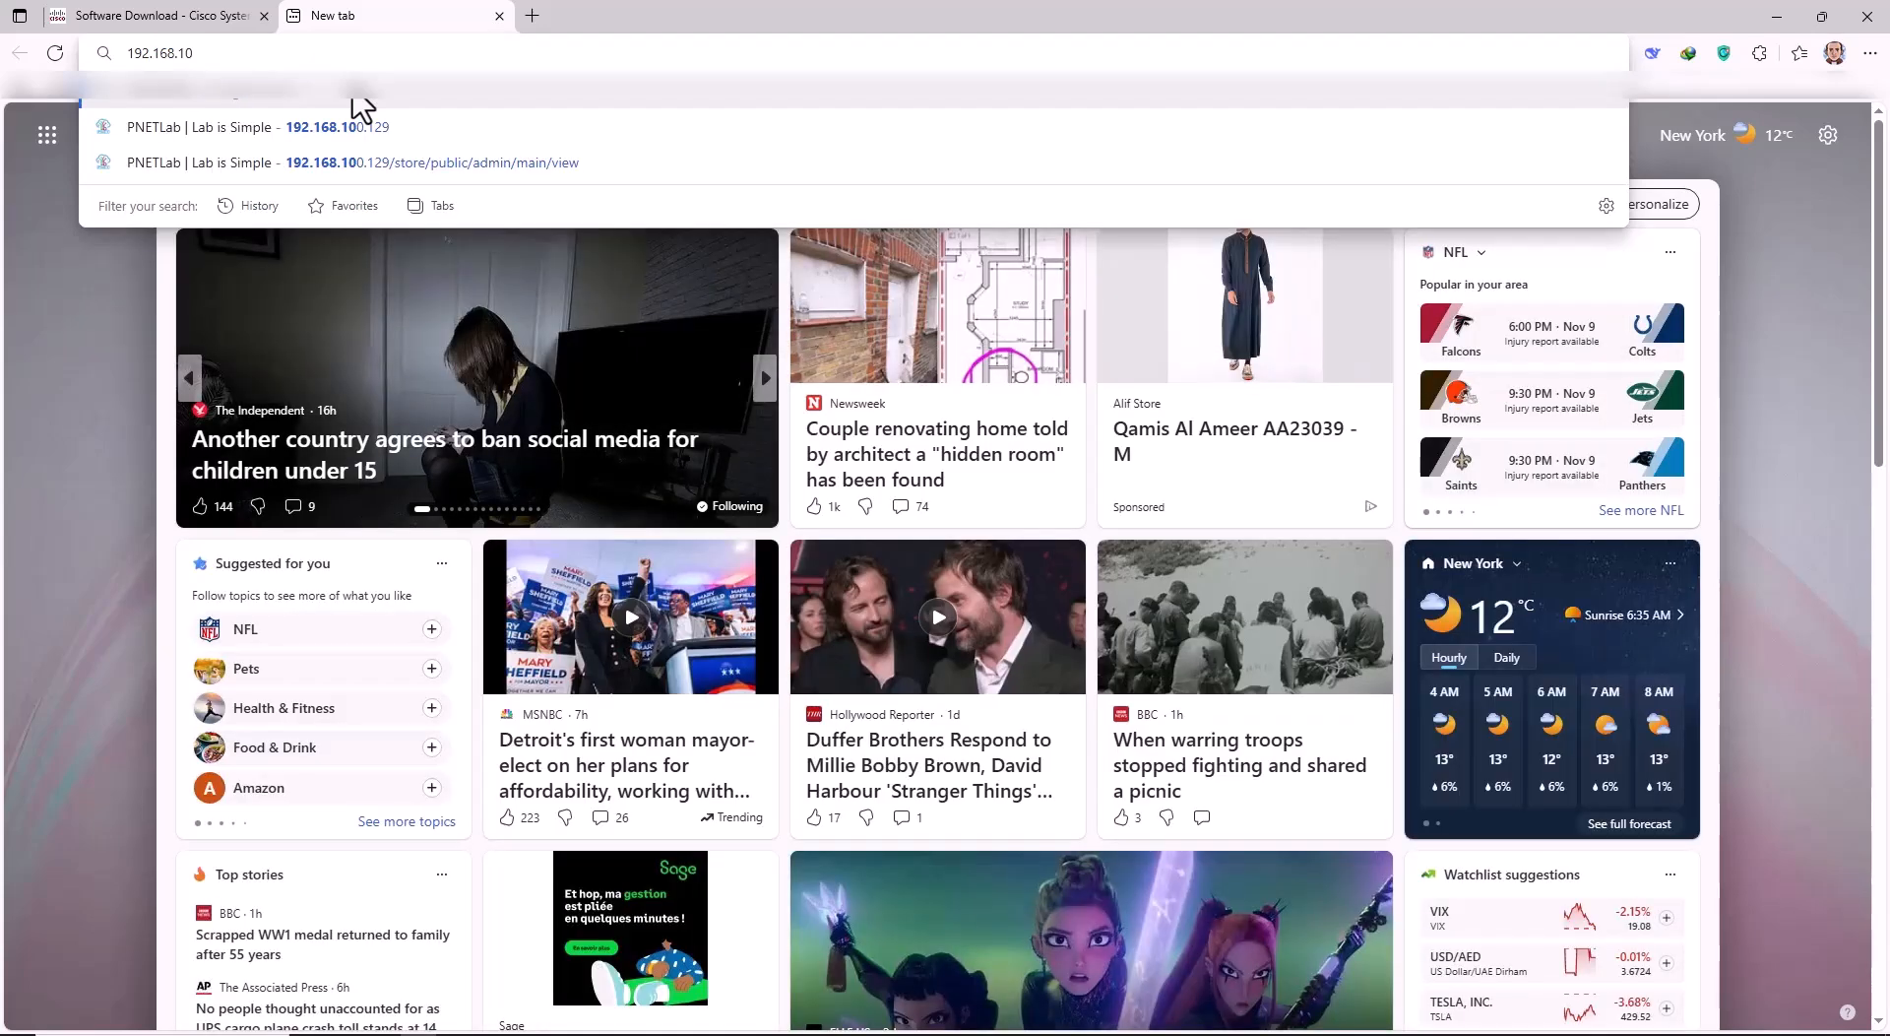
type("0.200")
key("Return")
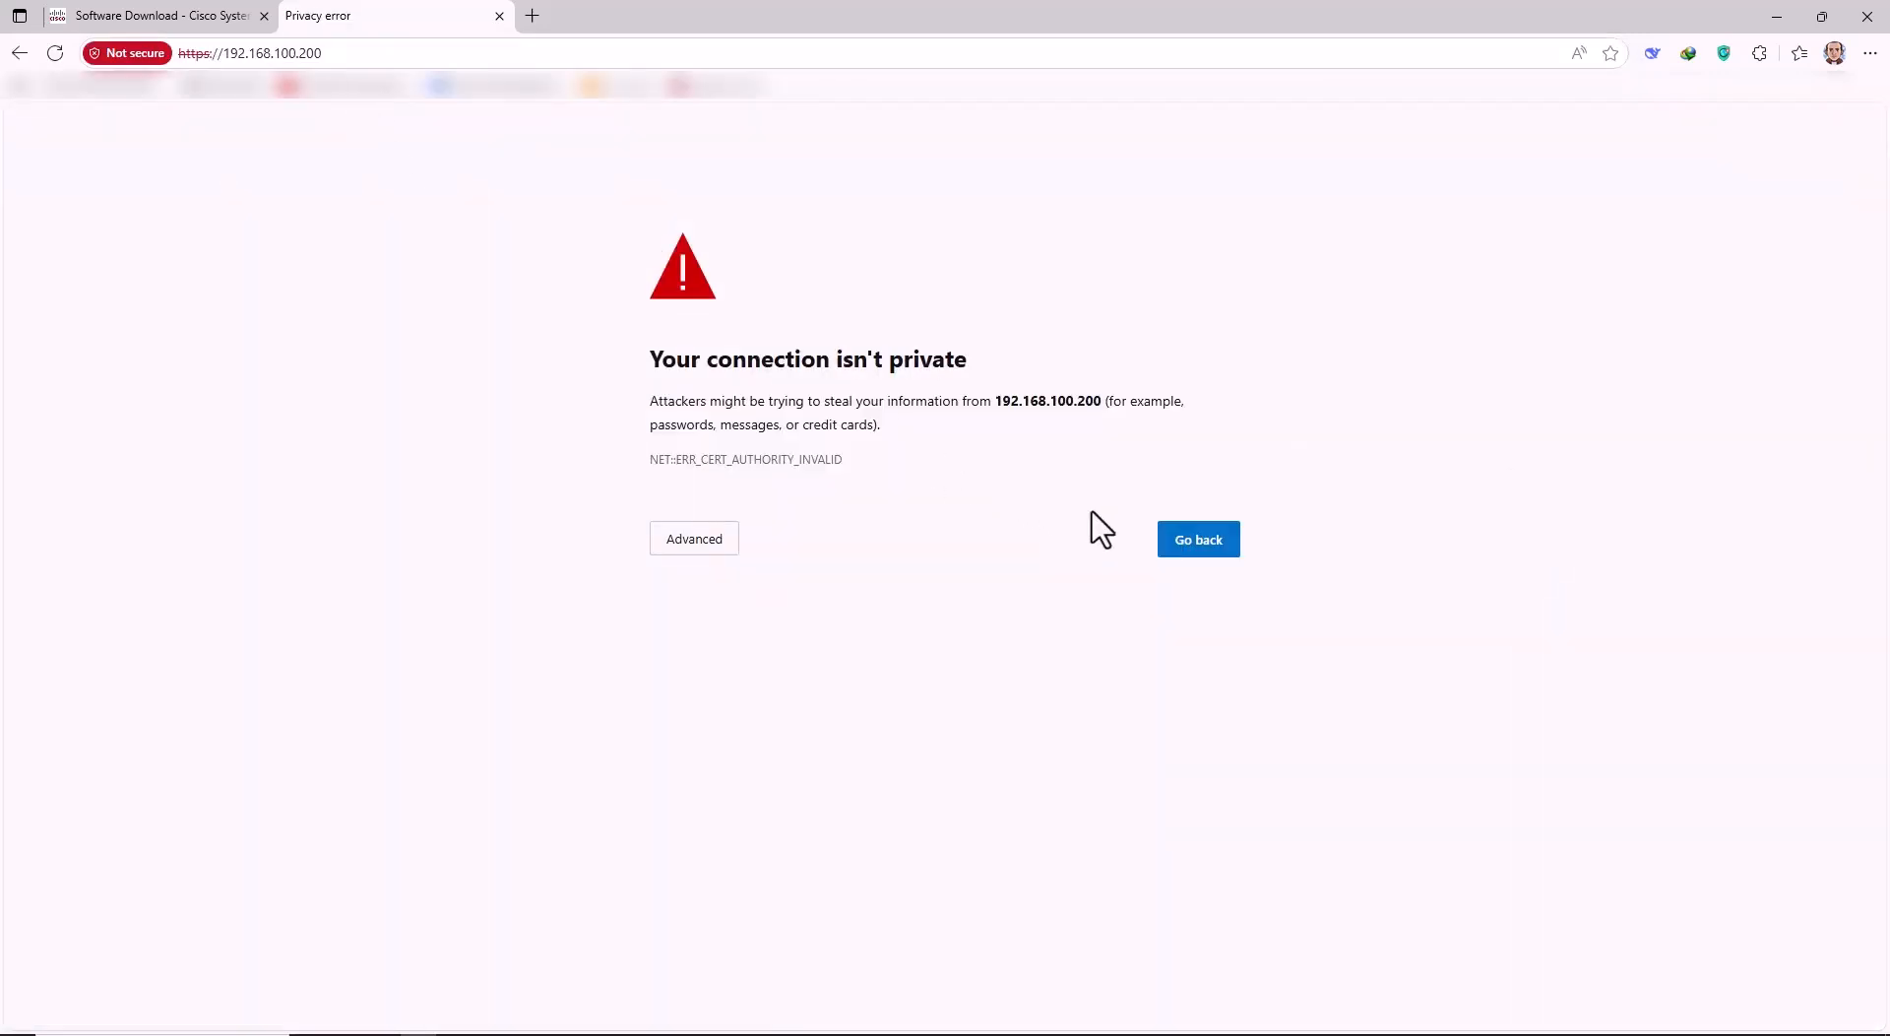
left_click(723, 543)
left_click(776, 694)
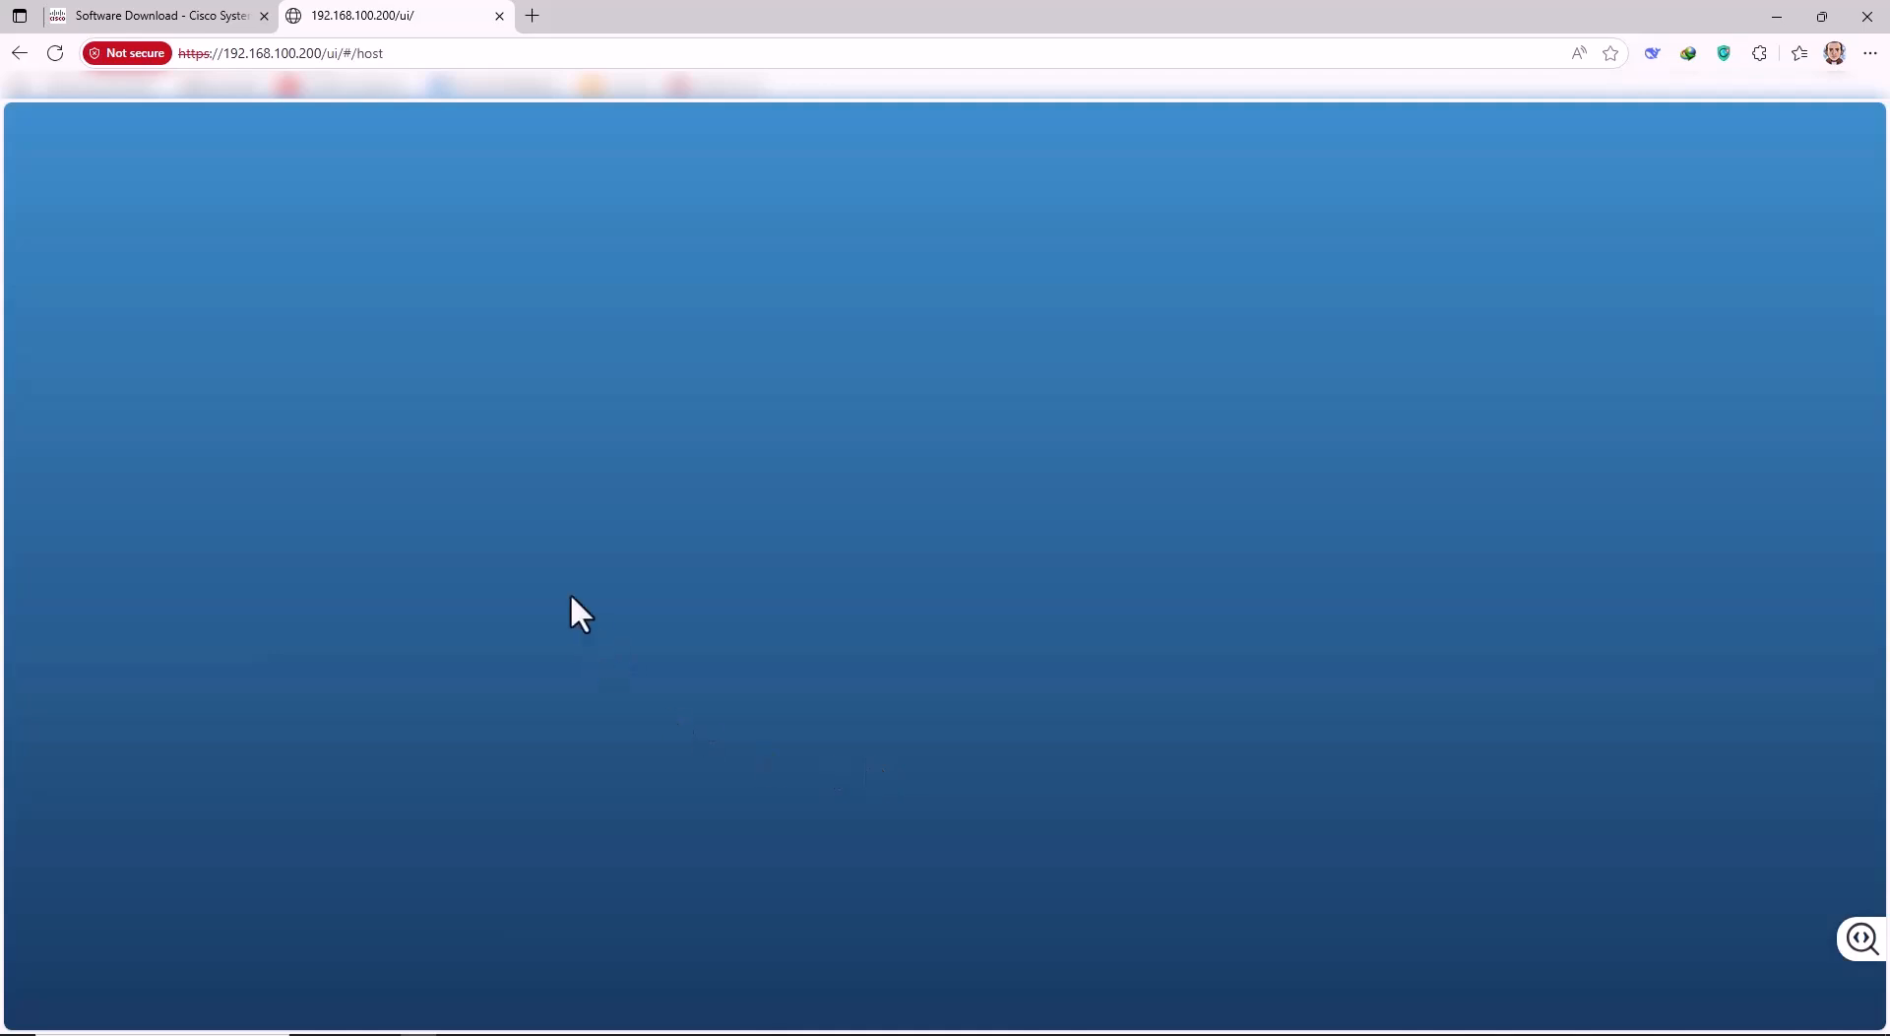
Enter user name root and the account password on the ESXi login page.
left_click(253, 437)
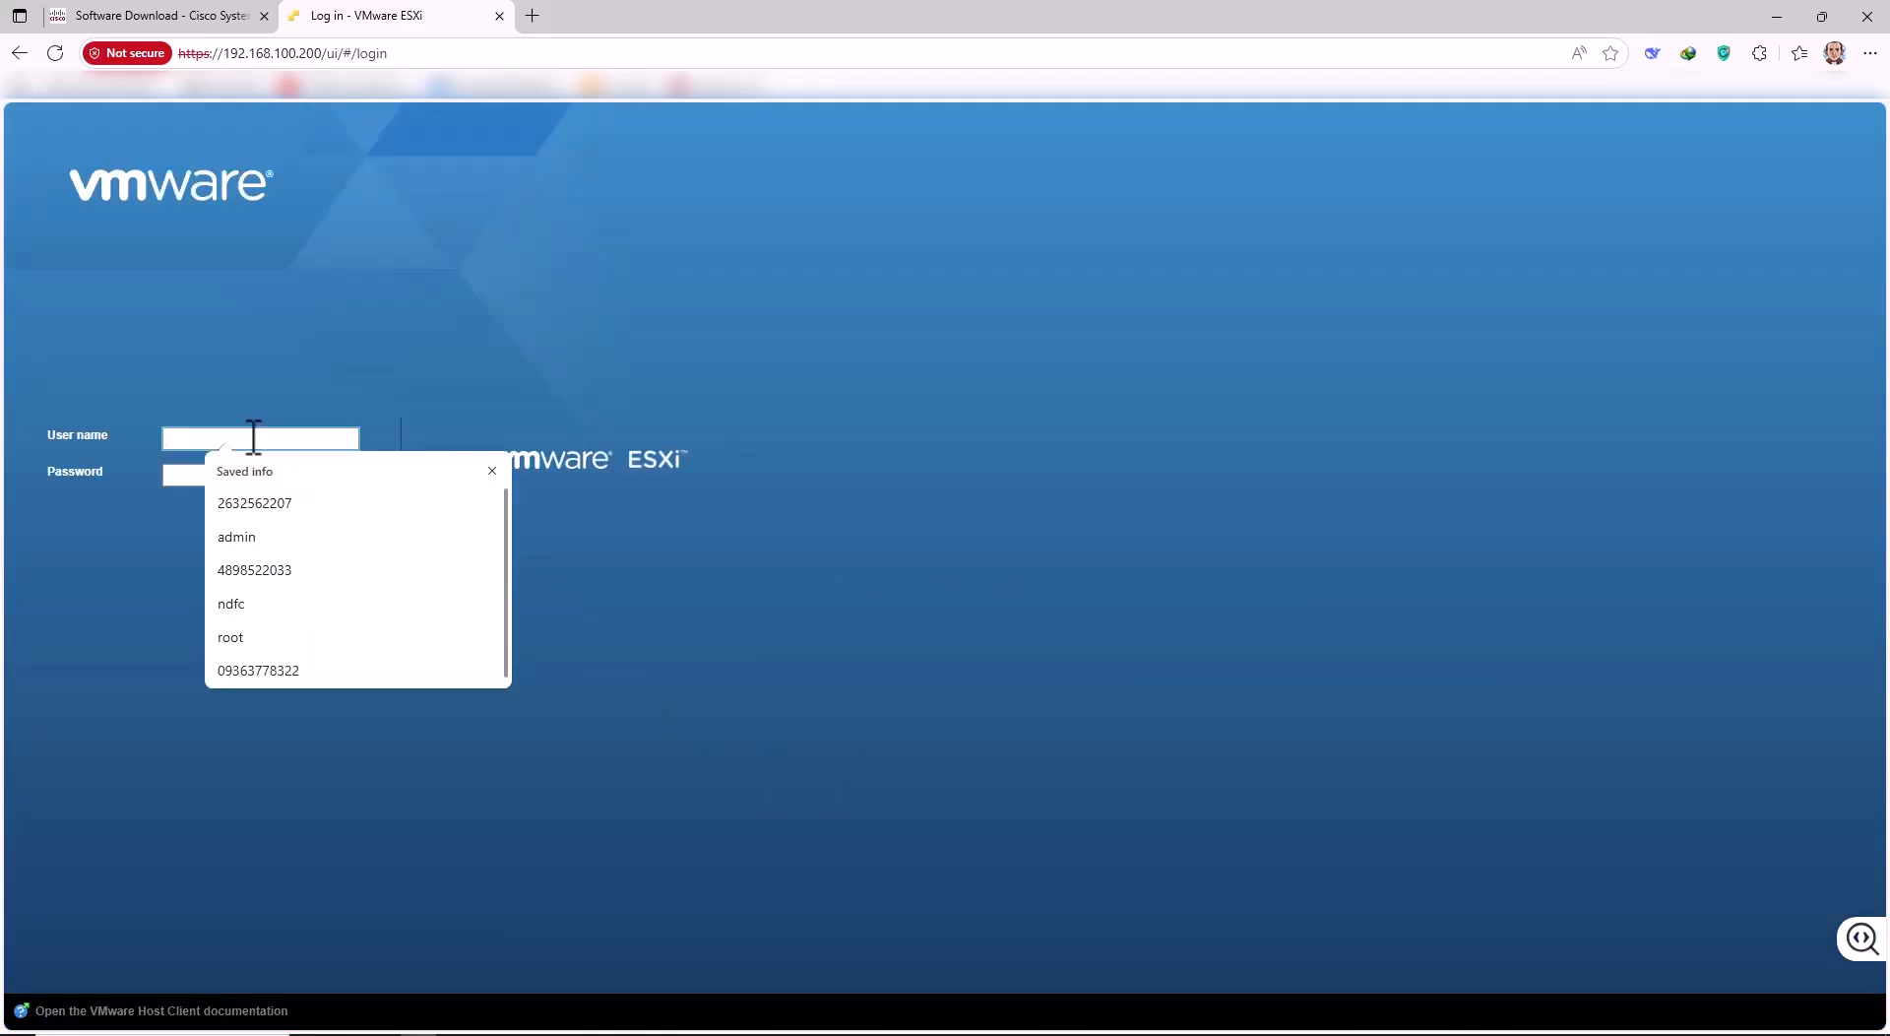
type("root")
key("Tab")
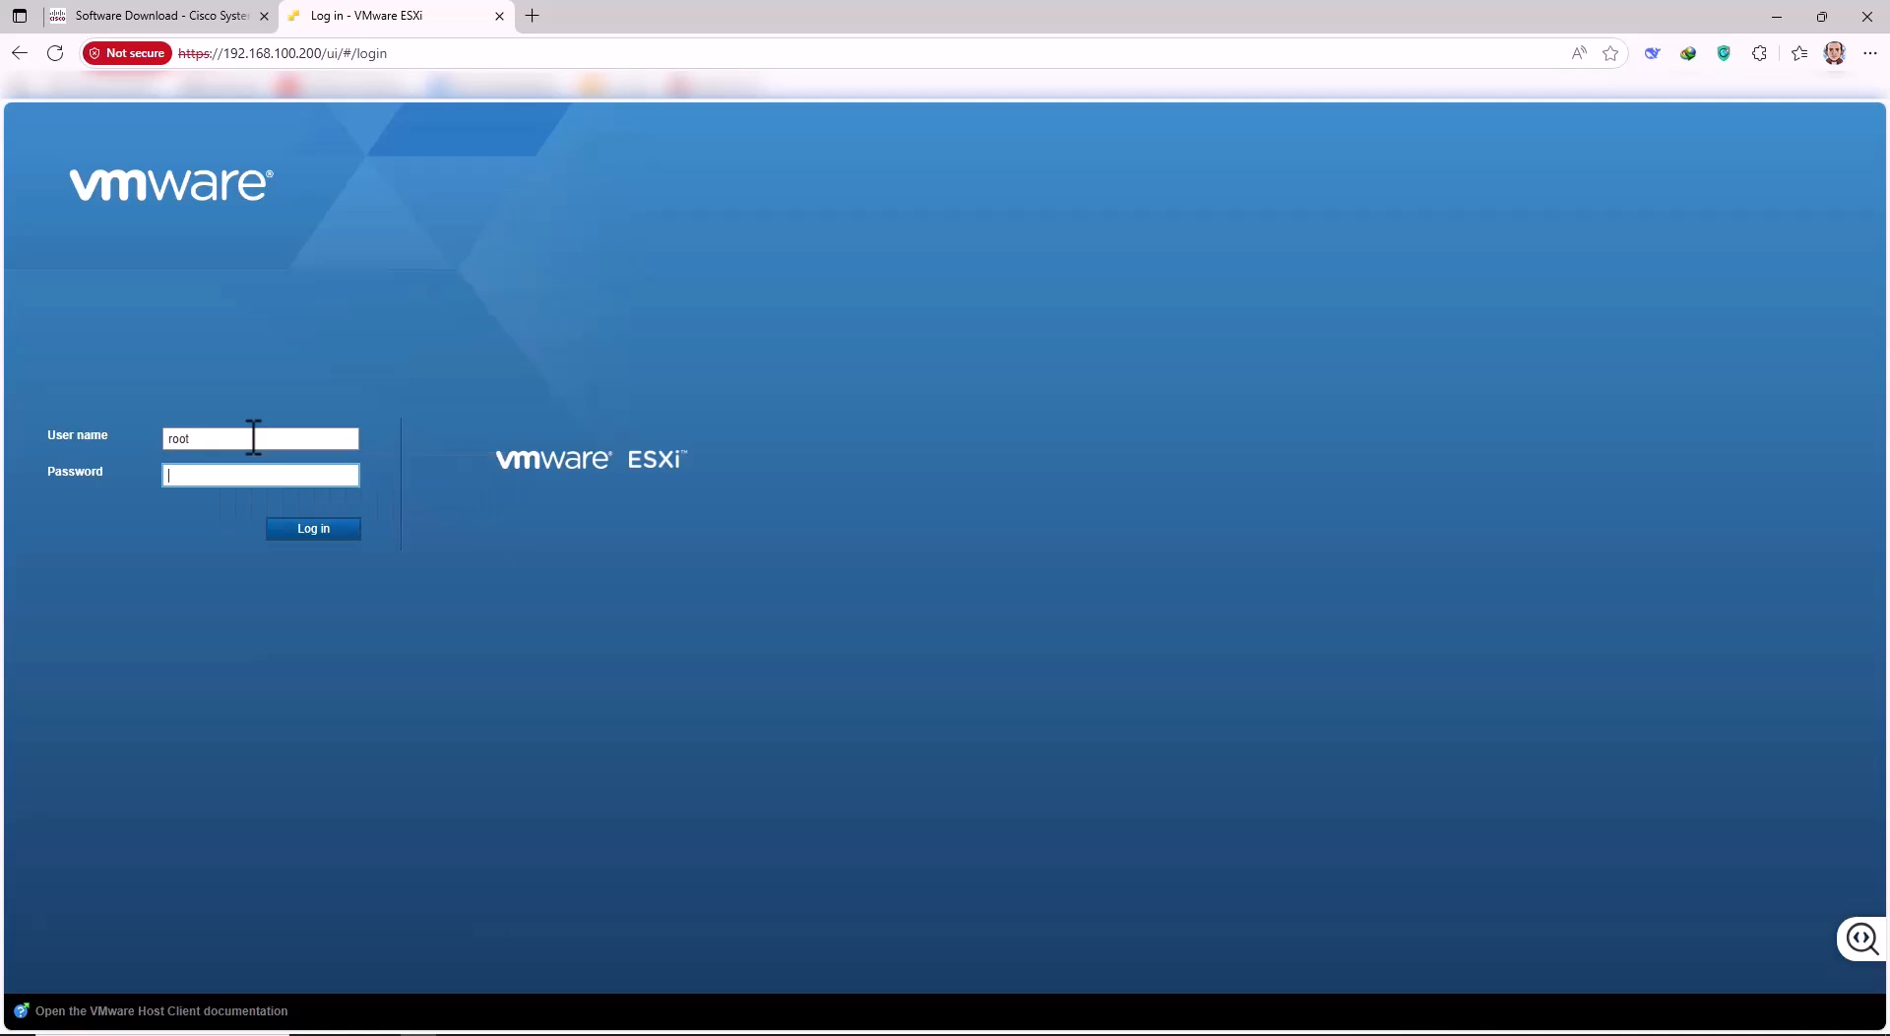
type("a•••••••••••••")
Log in, then create a new VM under Virtual Machines, deploying from an OVF or OVA file.
left_click(338, 542)
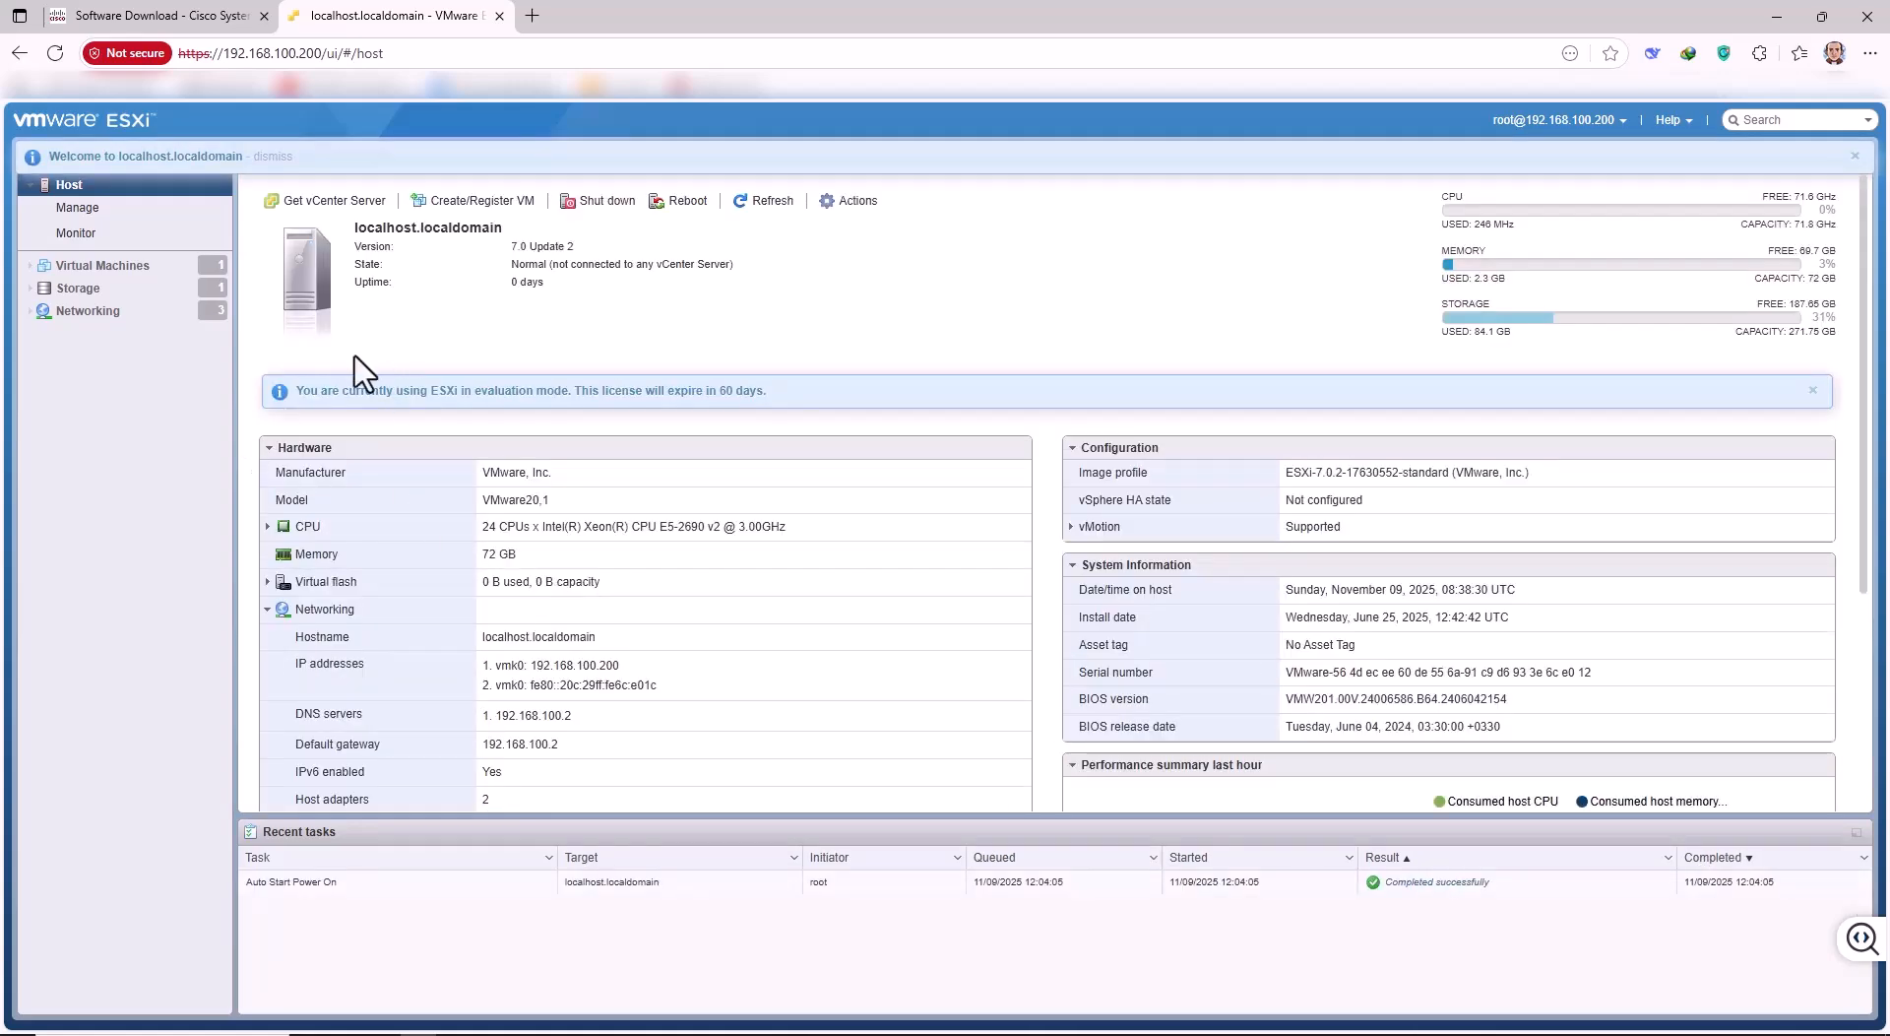
left_click(93, 268)
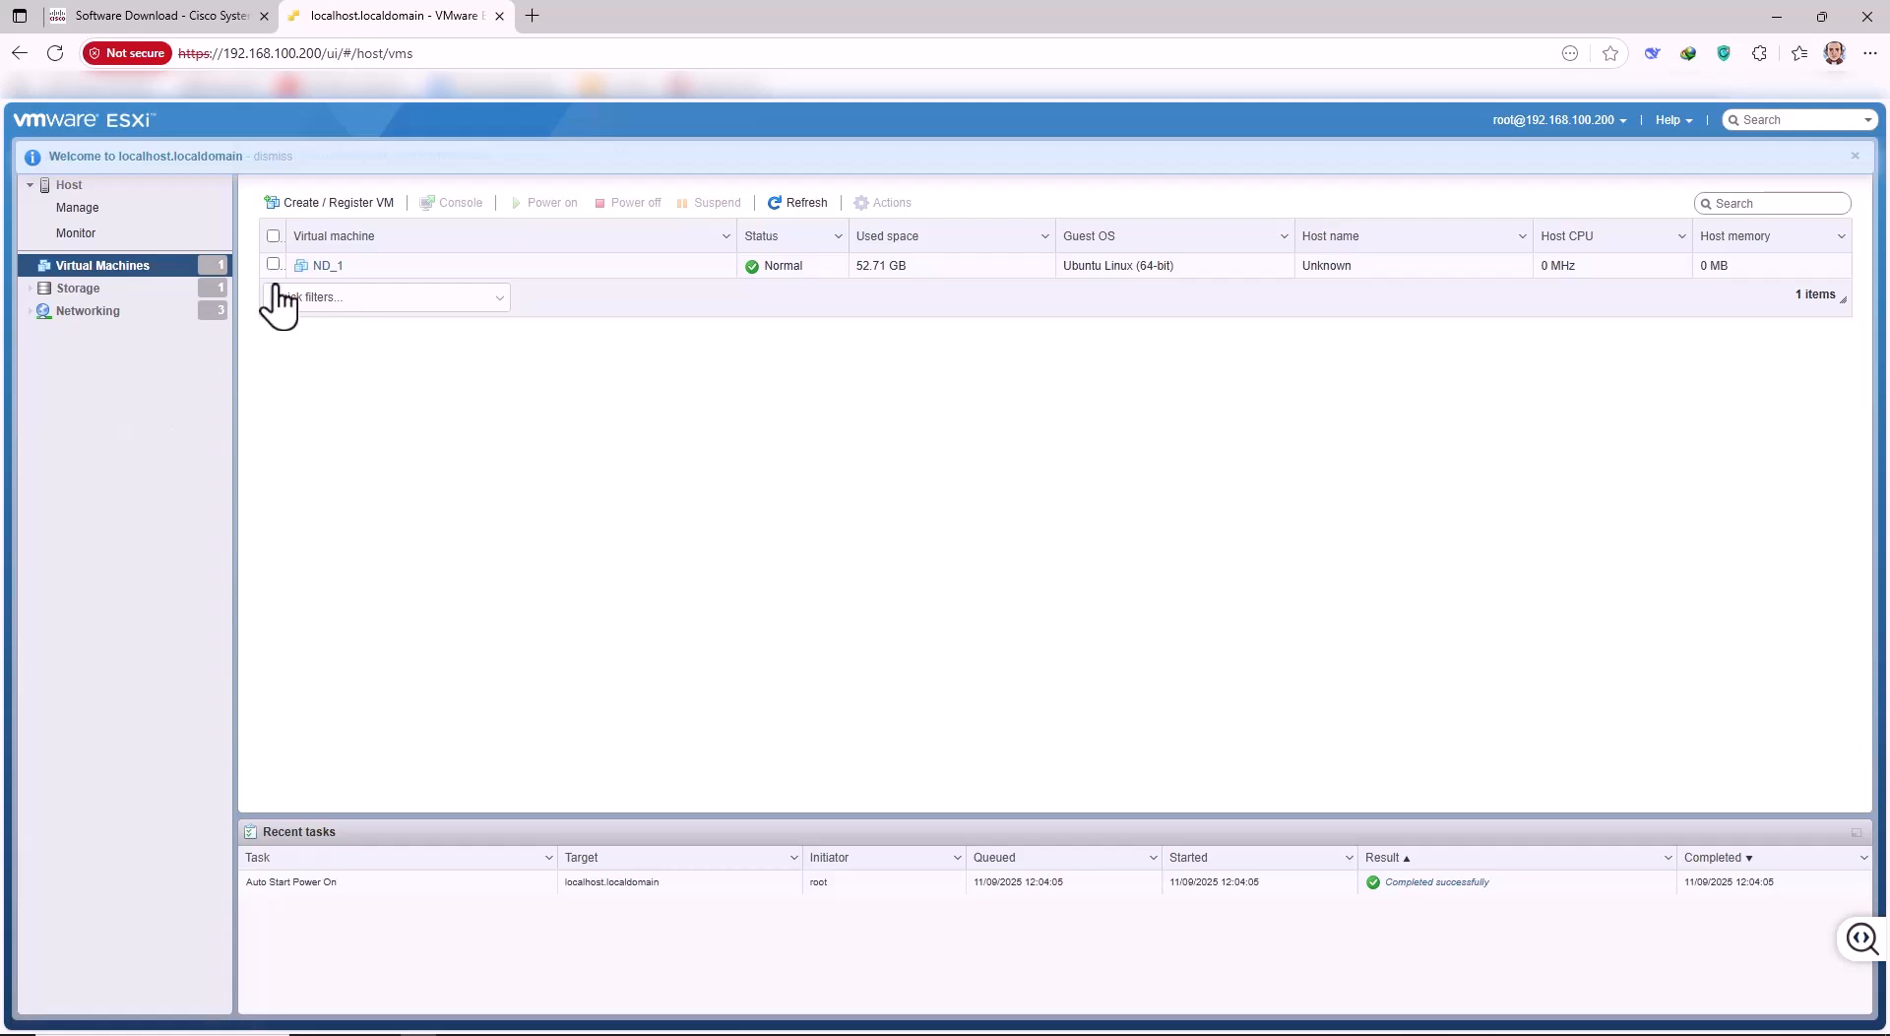
left_click(311, 204)
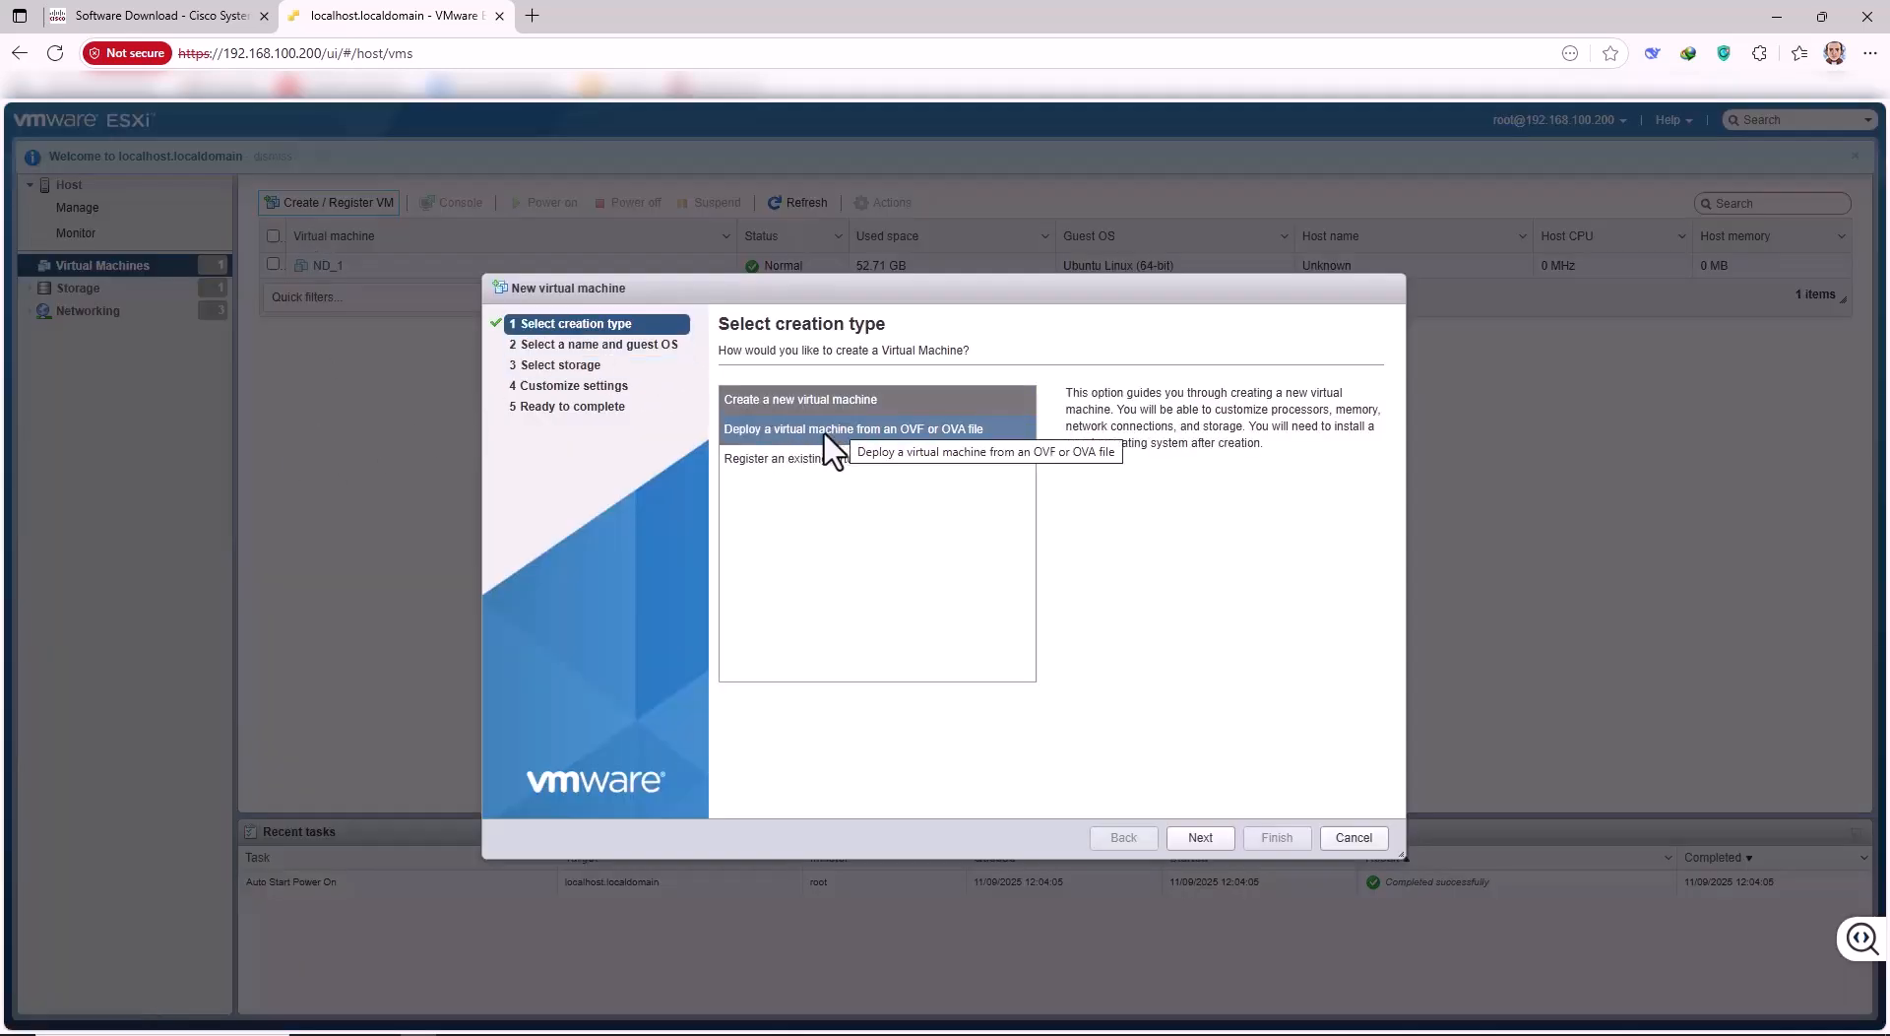
left_click(786, 433)
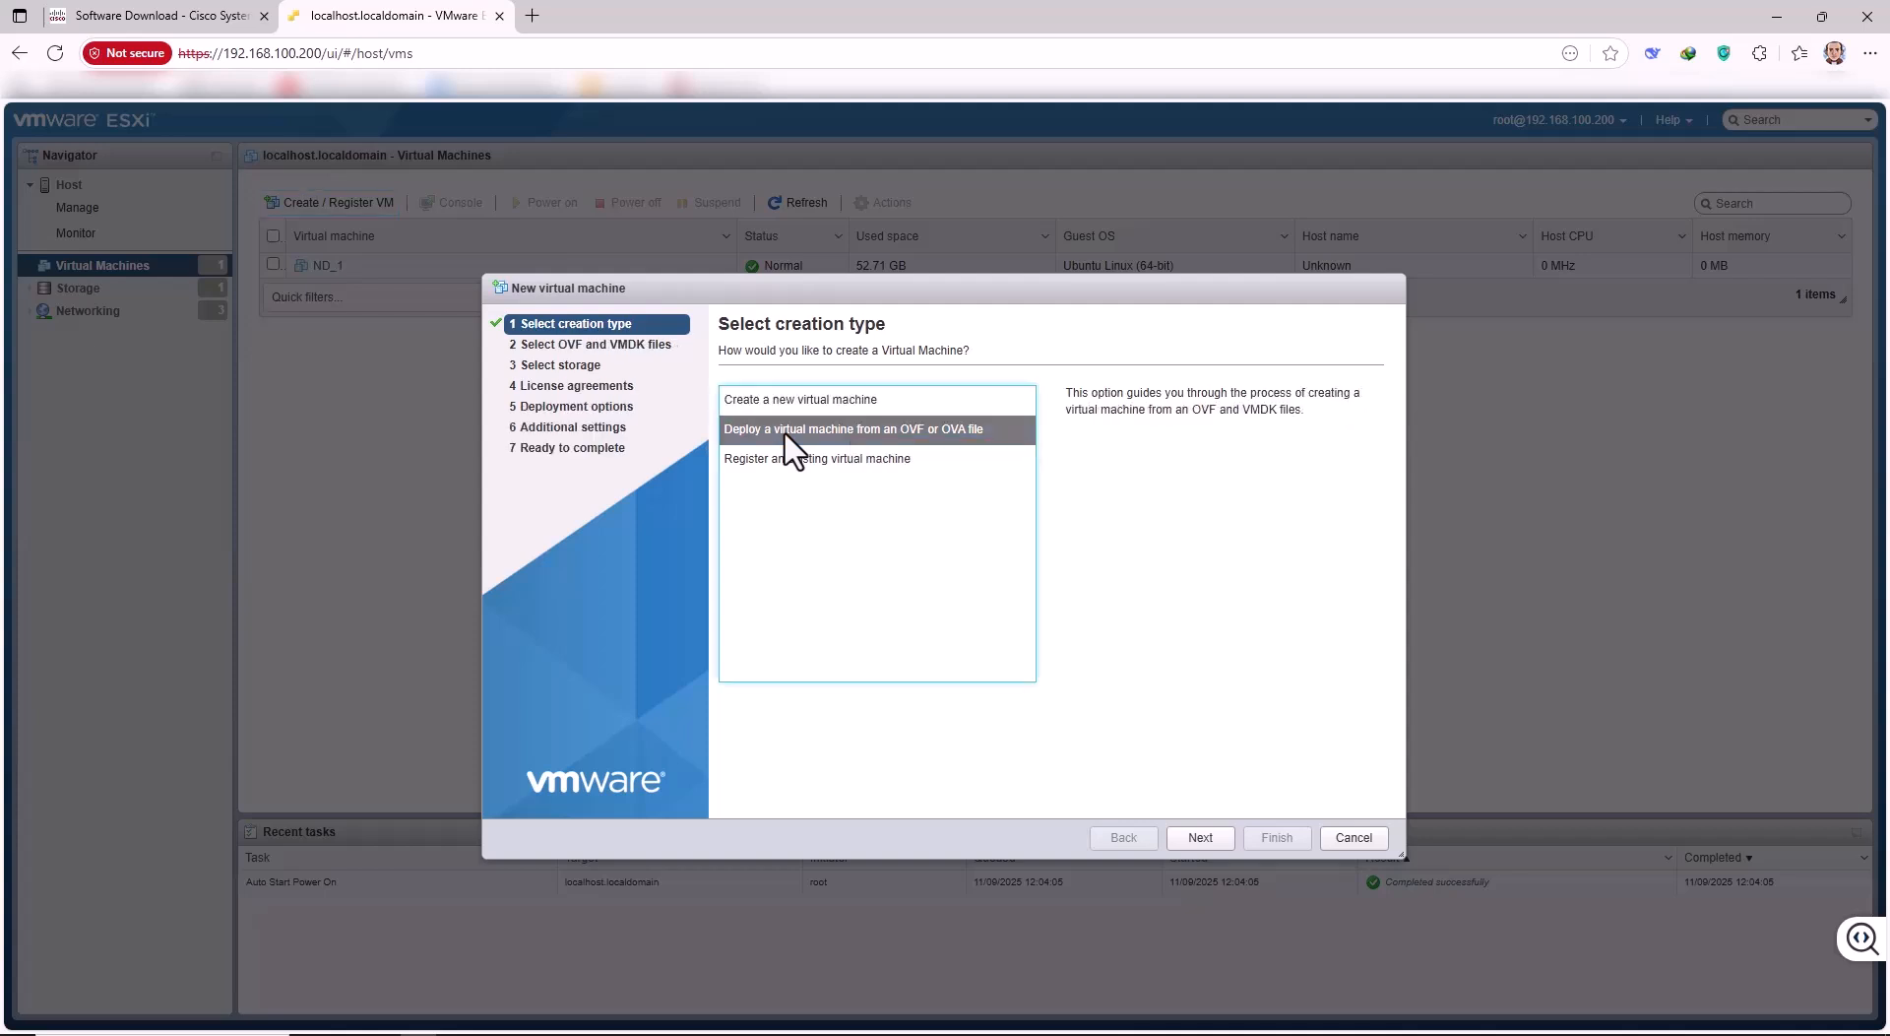
left_click(935, 430)
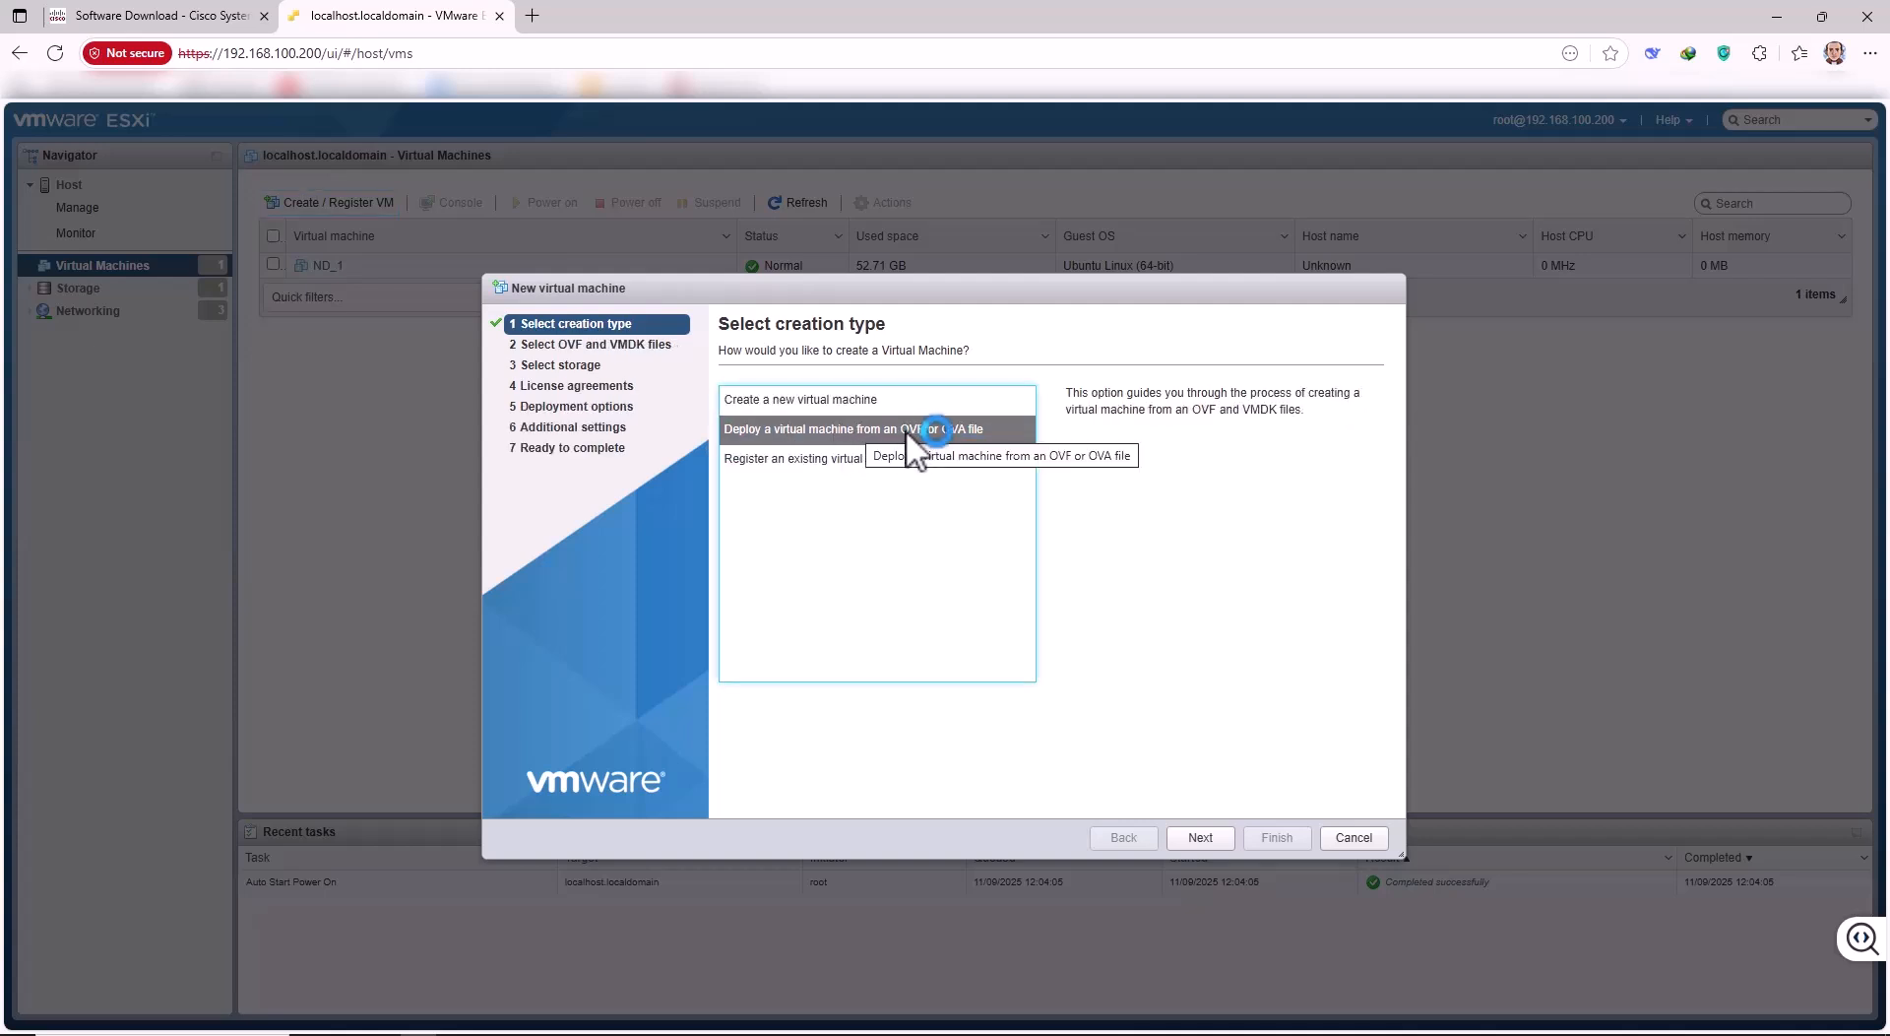
Name a new virtual machine 'abc' in the wizard and browse for an OVA without choosing one.
left_click(1203, 837)
left_click(795, 418)
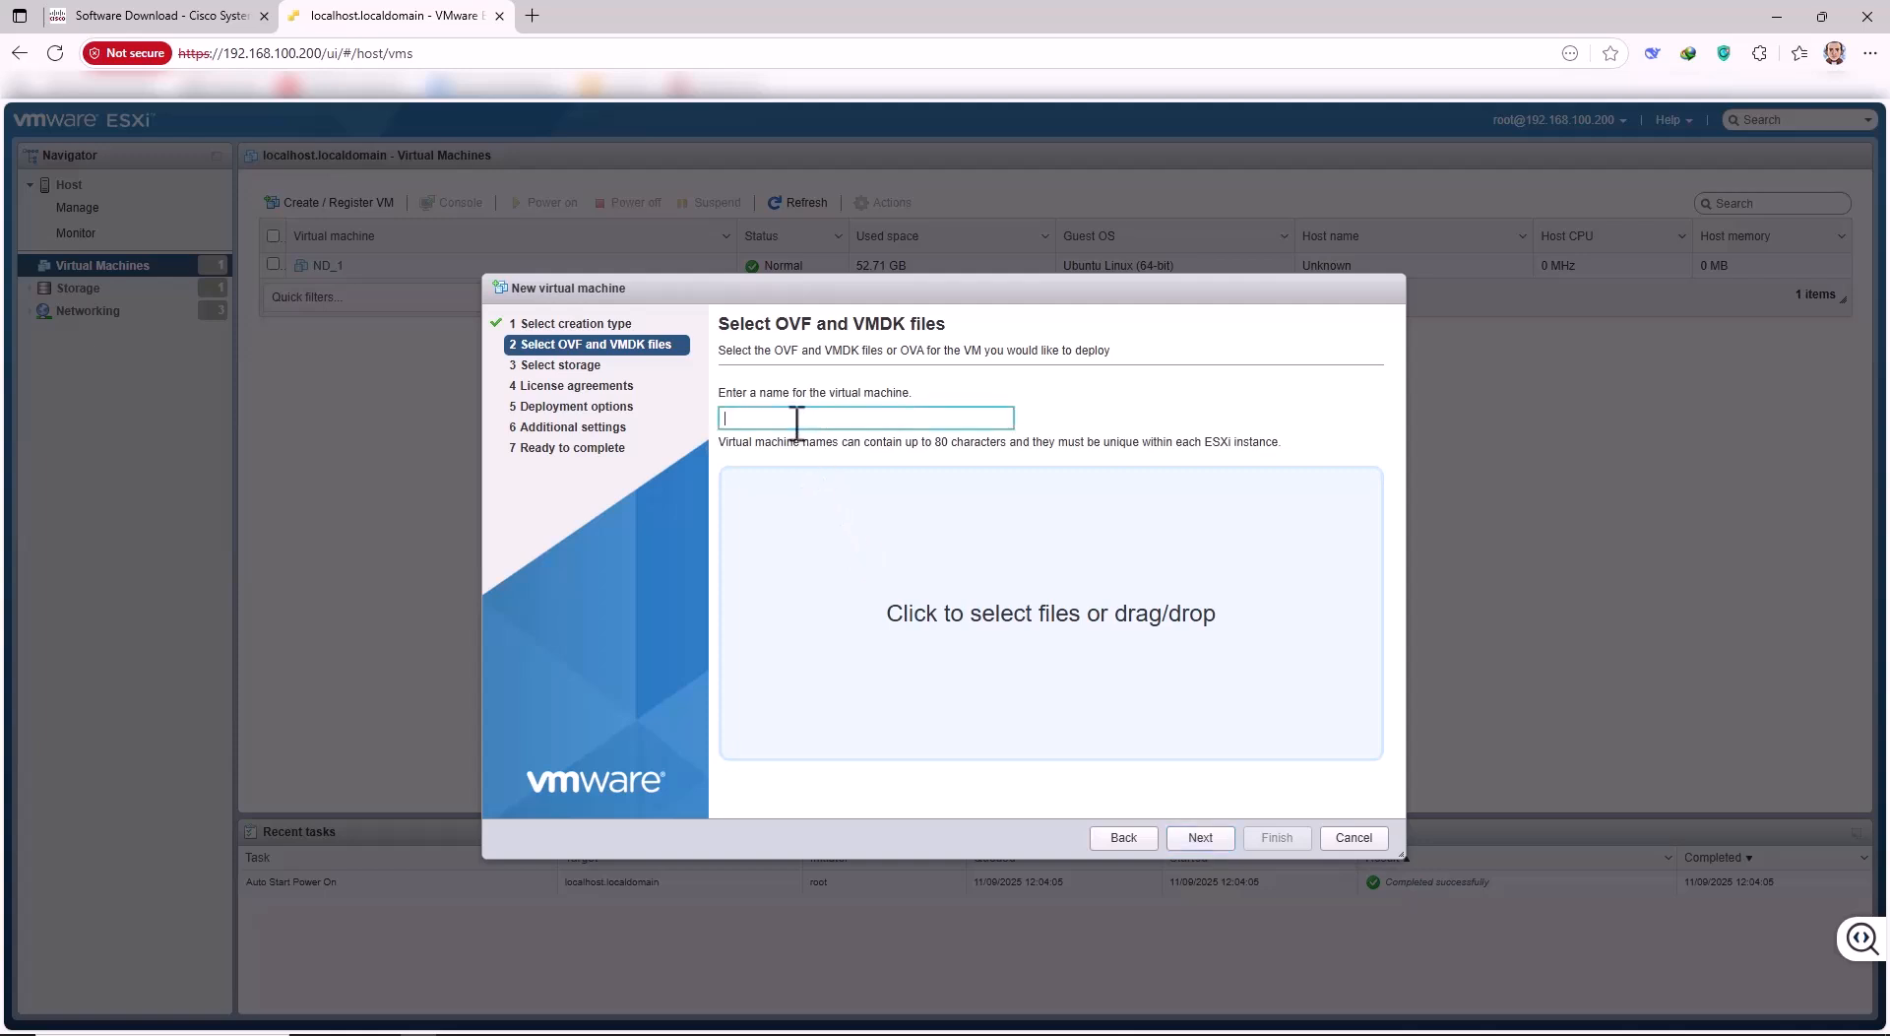
type("abcd")
left_click(995, 646)
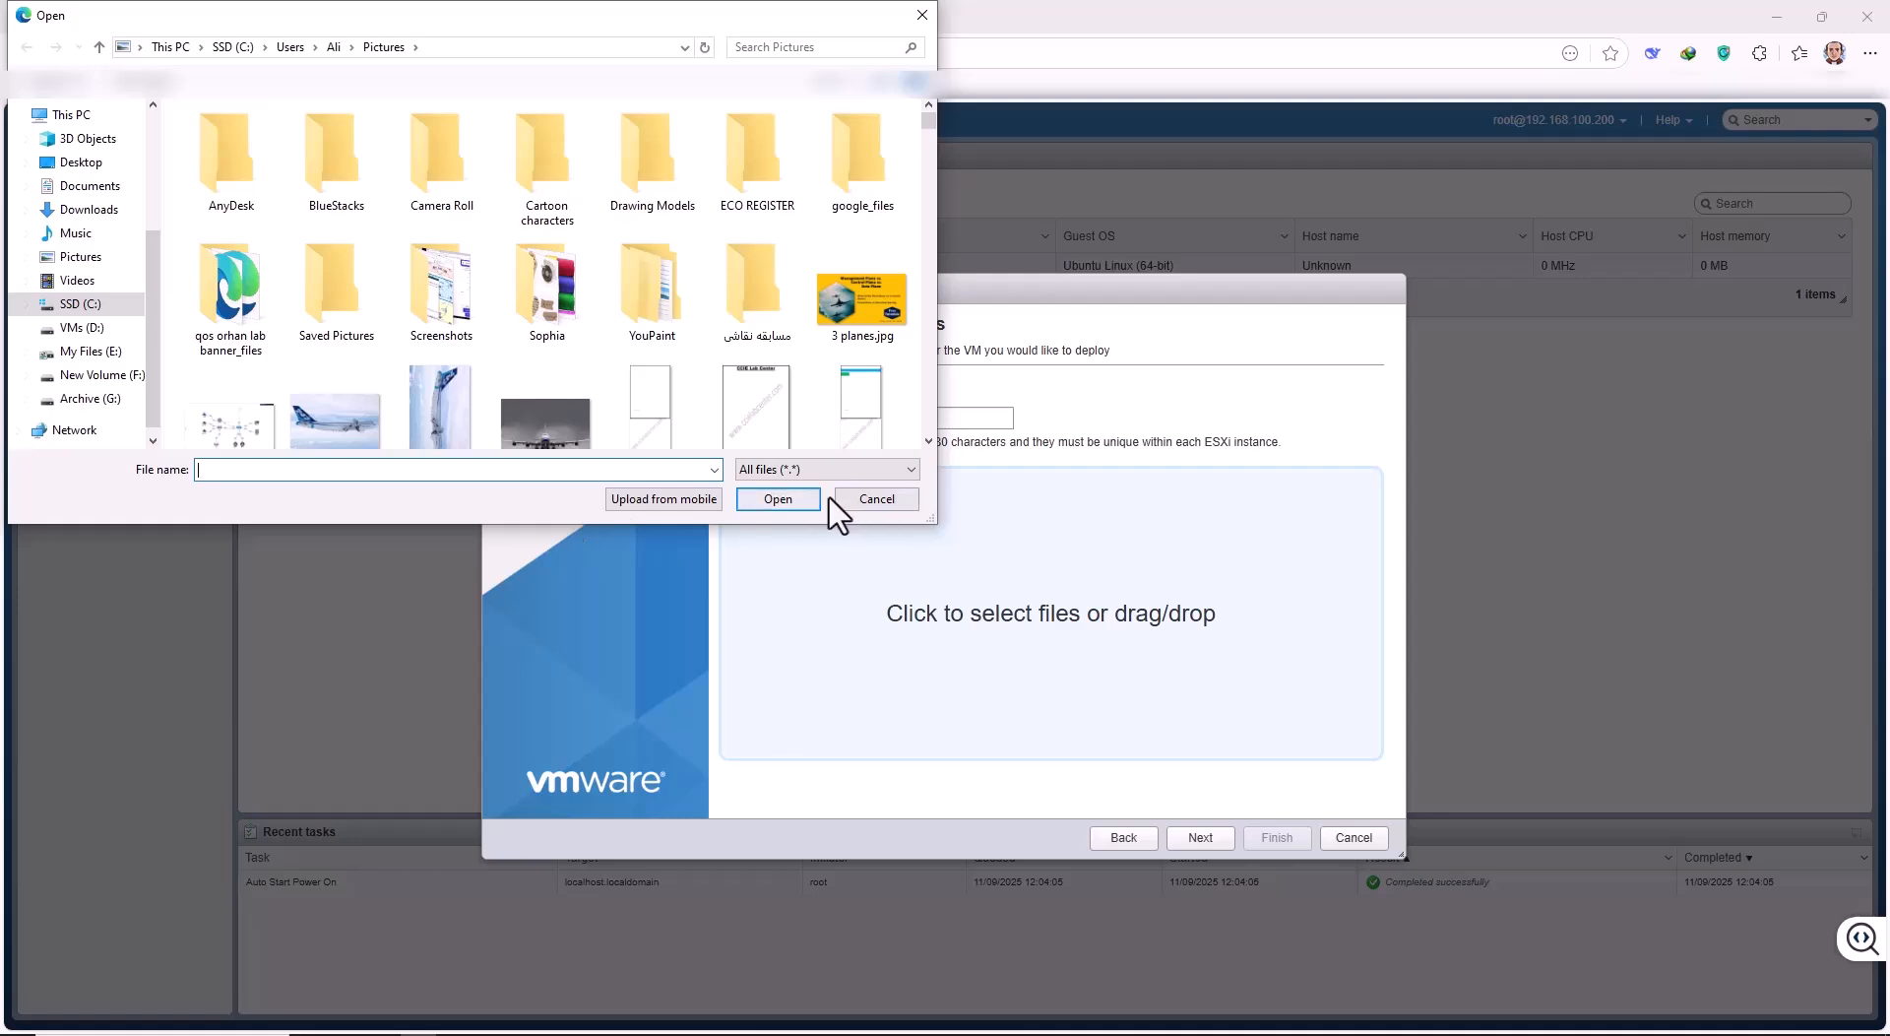
left_click(886, 504)
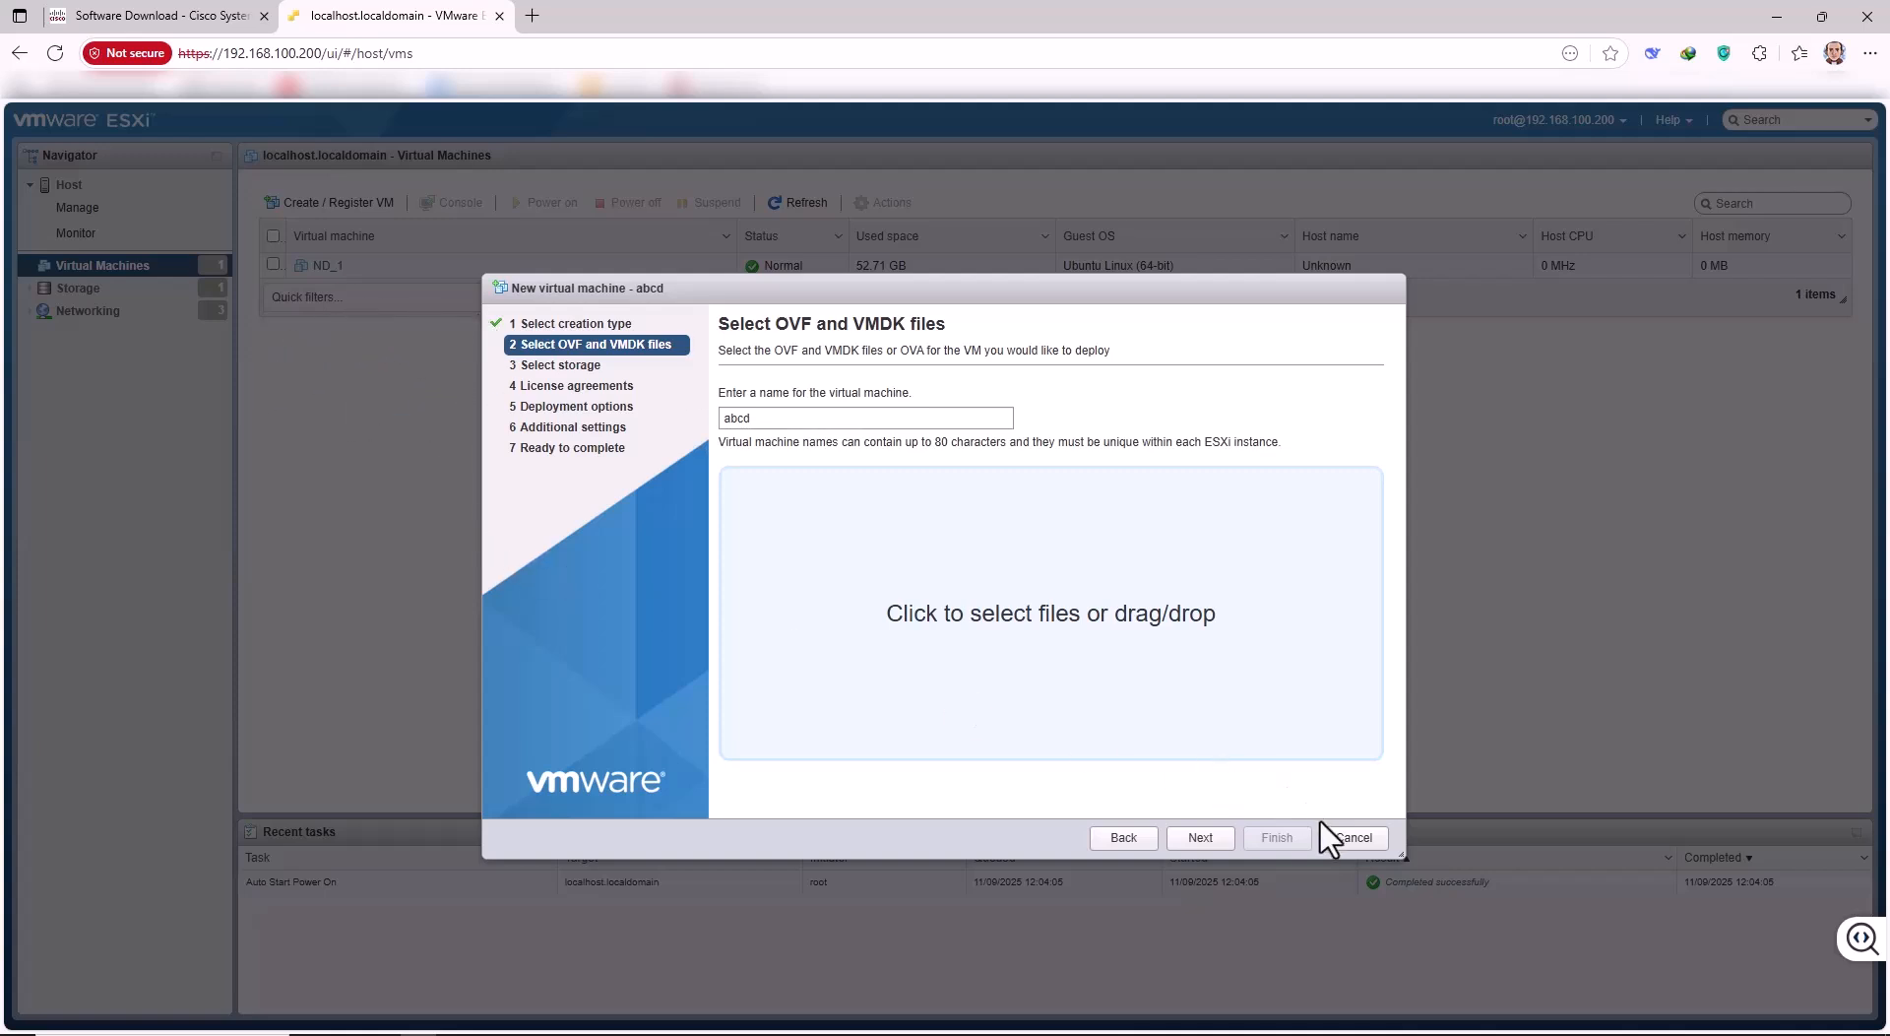
Cancel the new VM wizard and bring VMware Workstation's VM_ACISIM_6 summary to the front.
left_click(1344, 838)
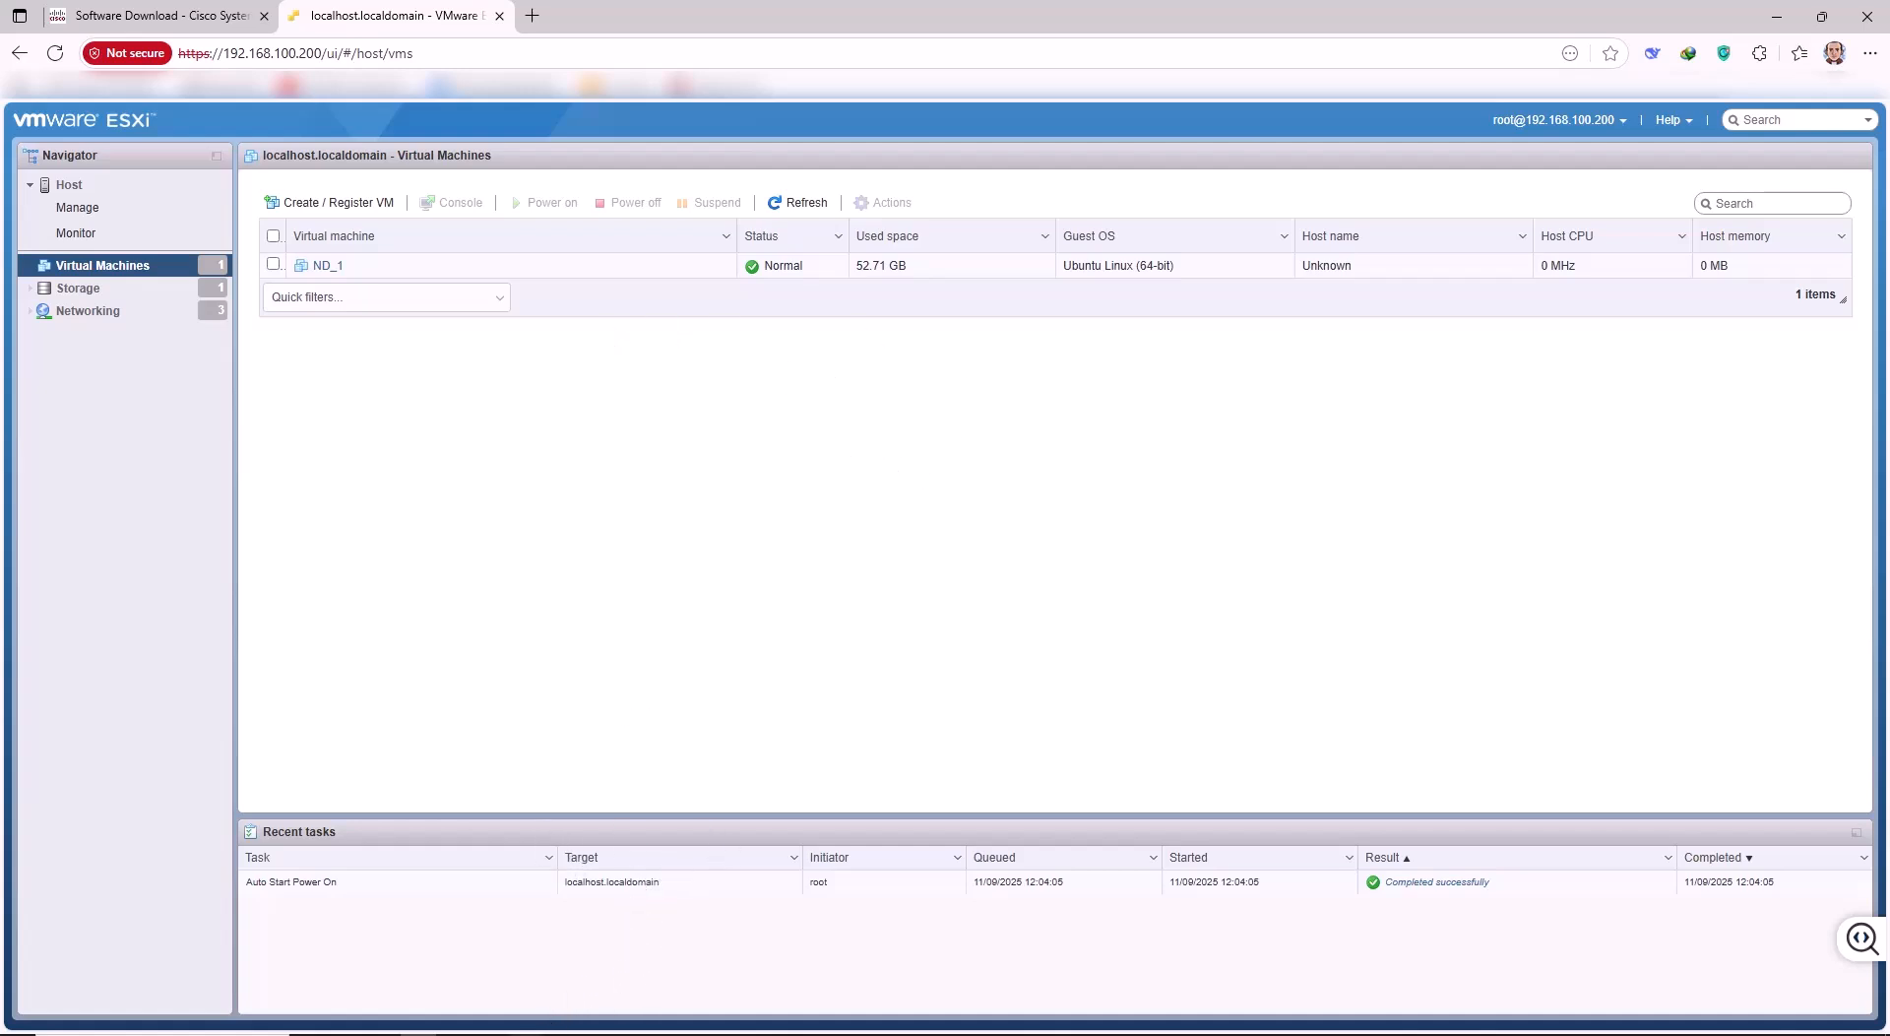
left_click(527, 1033)
left_click(528, 1016)
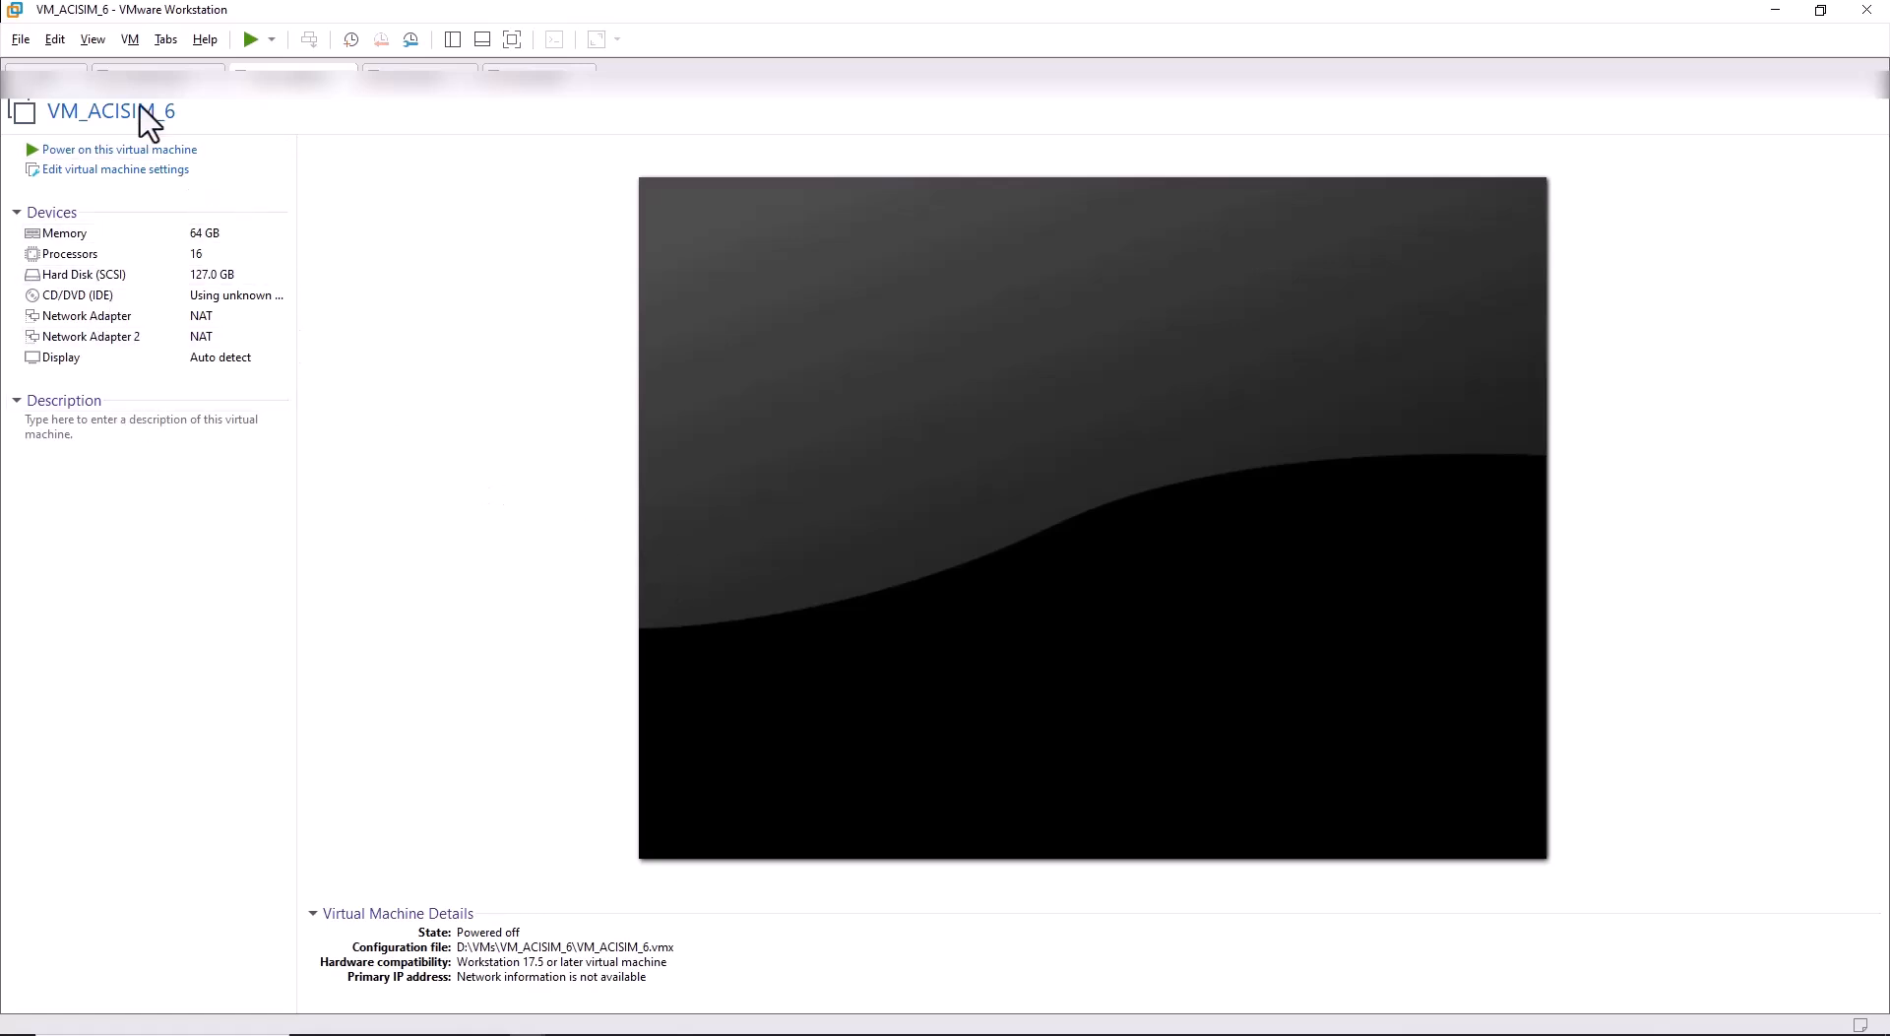
Open VM_ACISIM_6's hardware settings (65536 MB memory), then return to the ESXi virtual machine list.
left_click(130, 39)
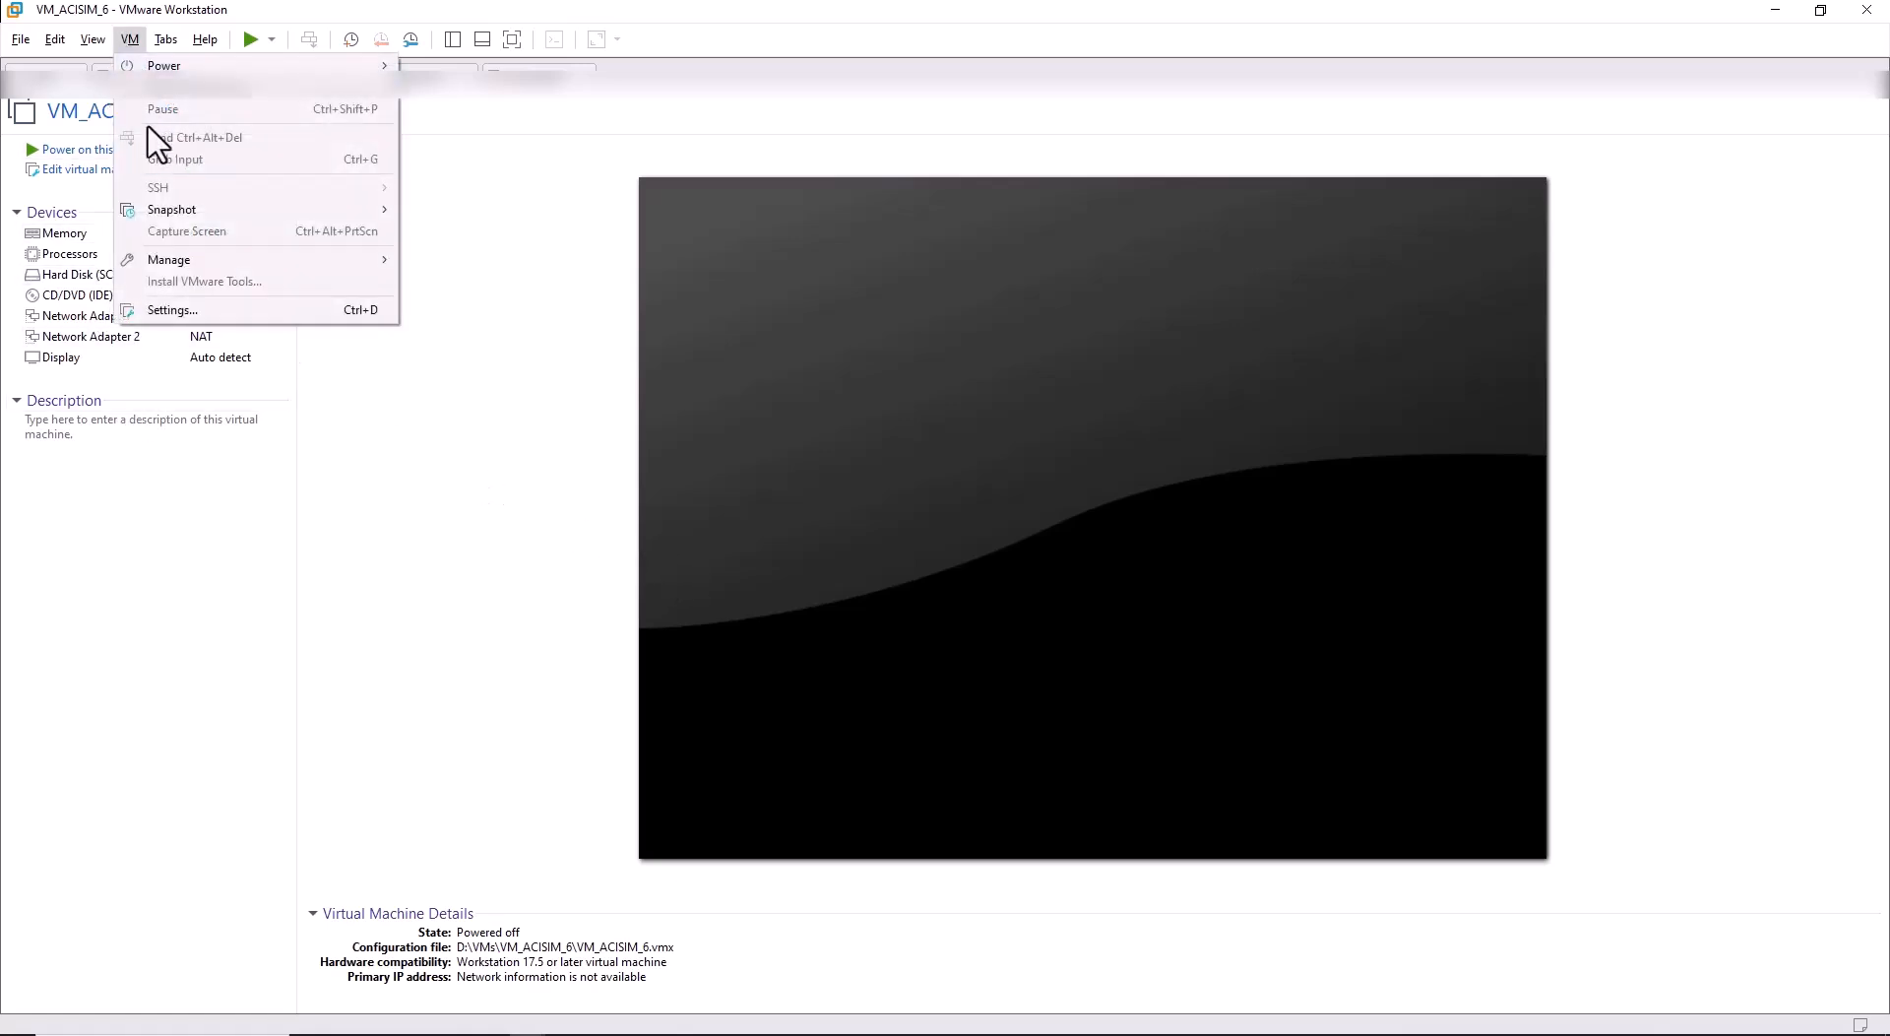
left_click(190, 310)
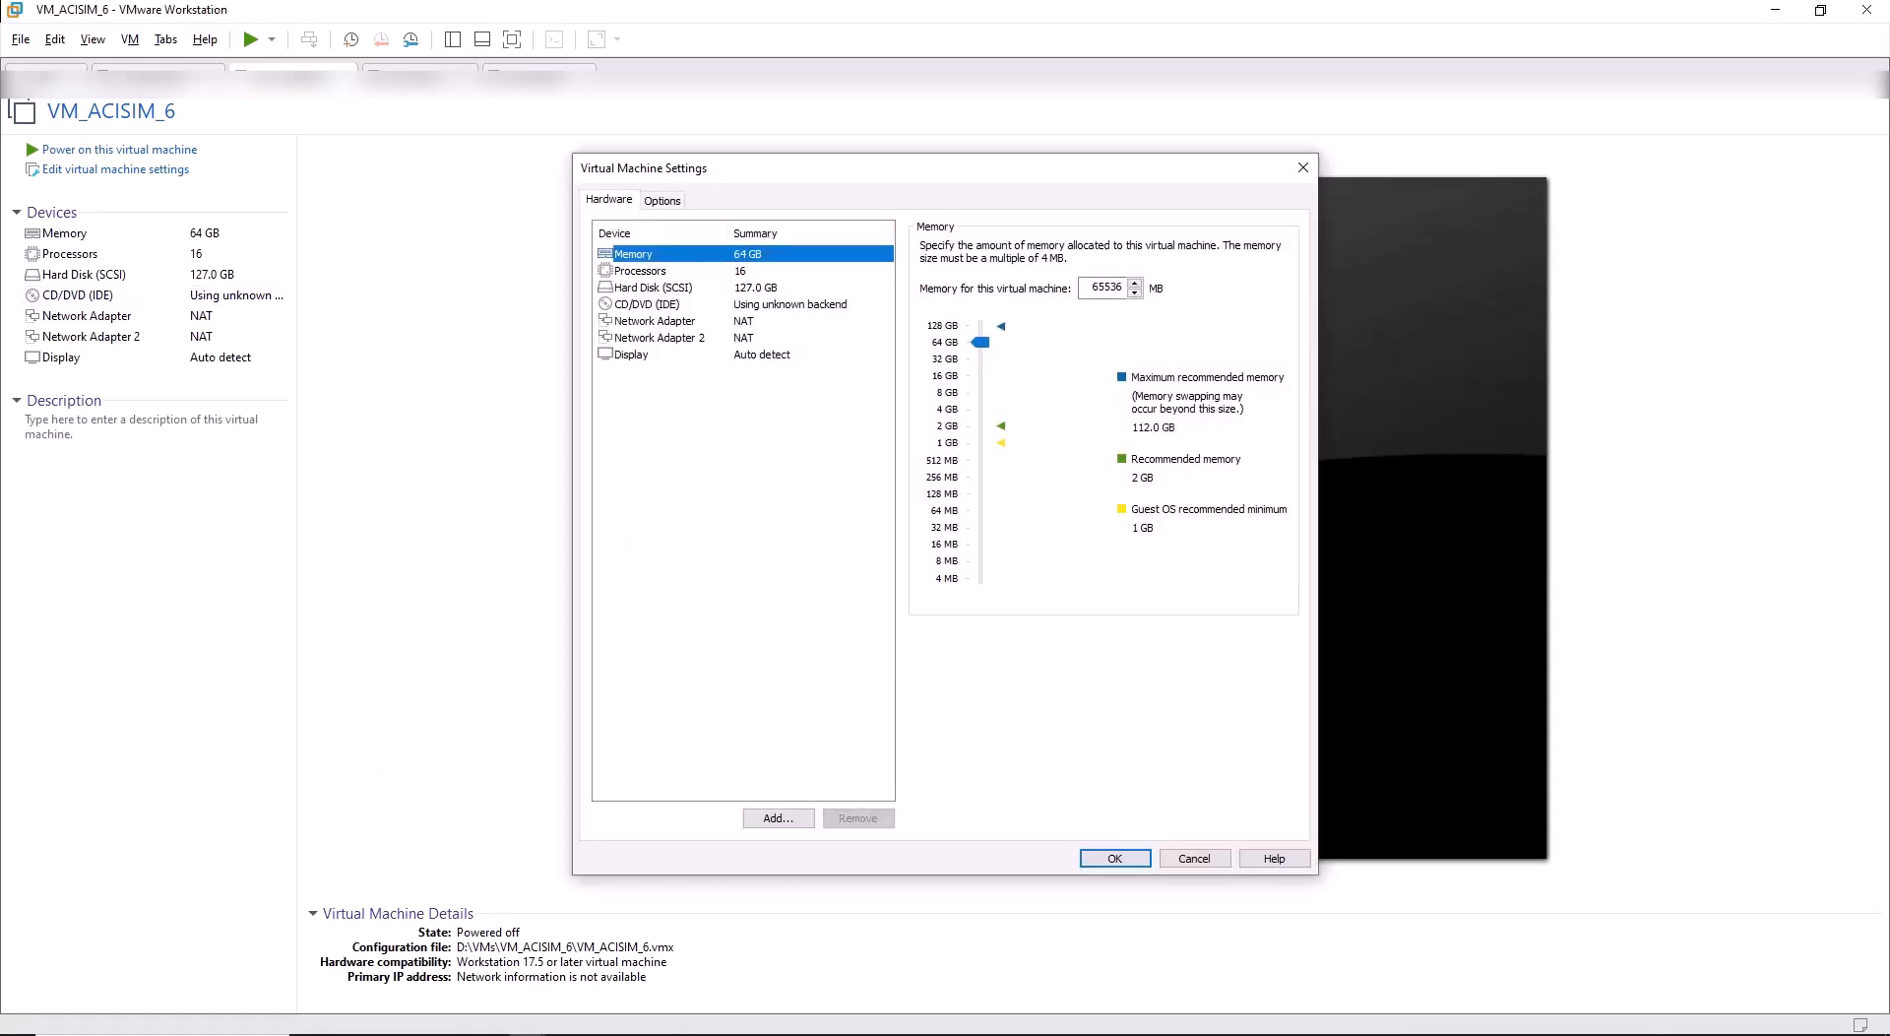
left_click(288, 870)
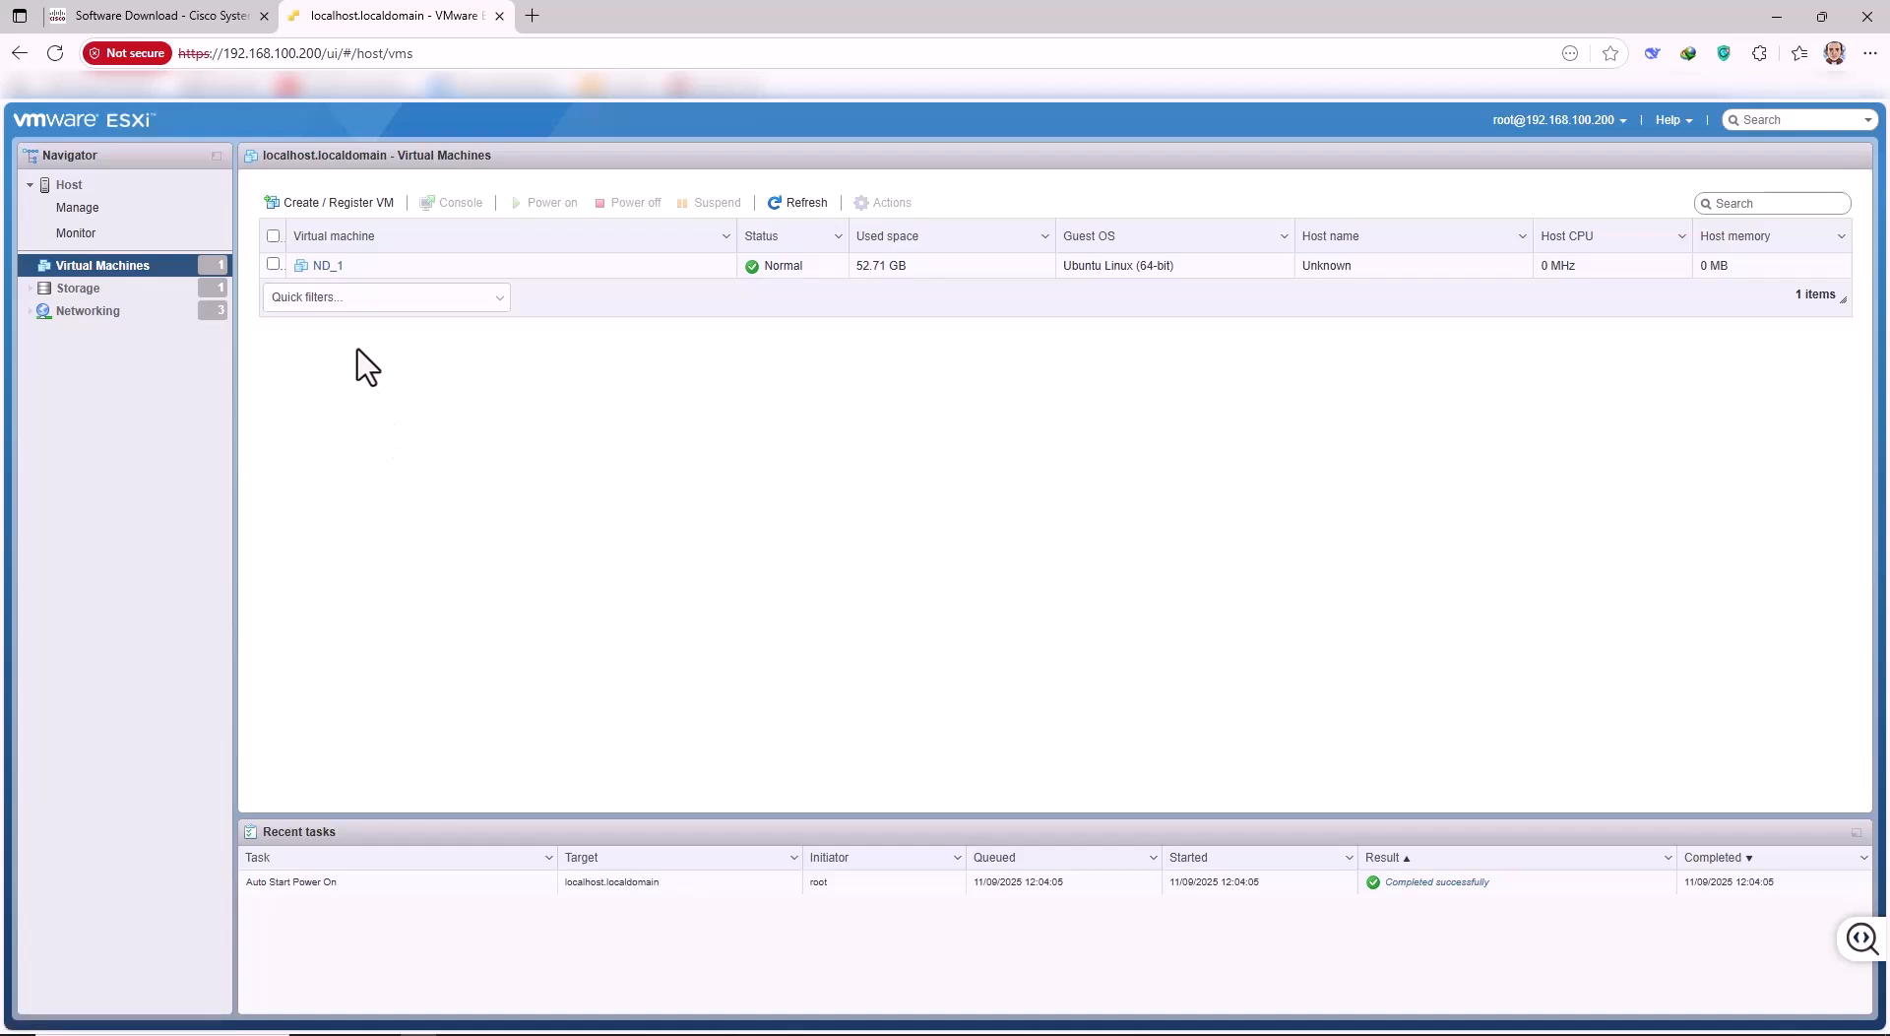
Open ND_1's edit settings (16 CPUs, 64 GB memory), then bring back Workstation's VM_ACISIM_6 settings.
left_click(315, 270)
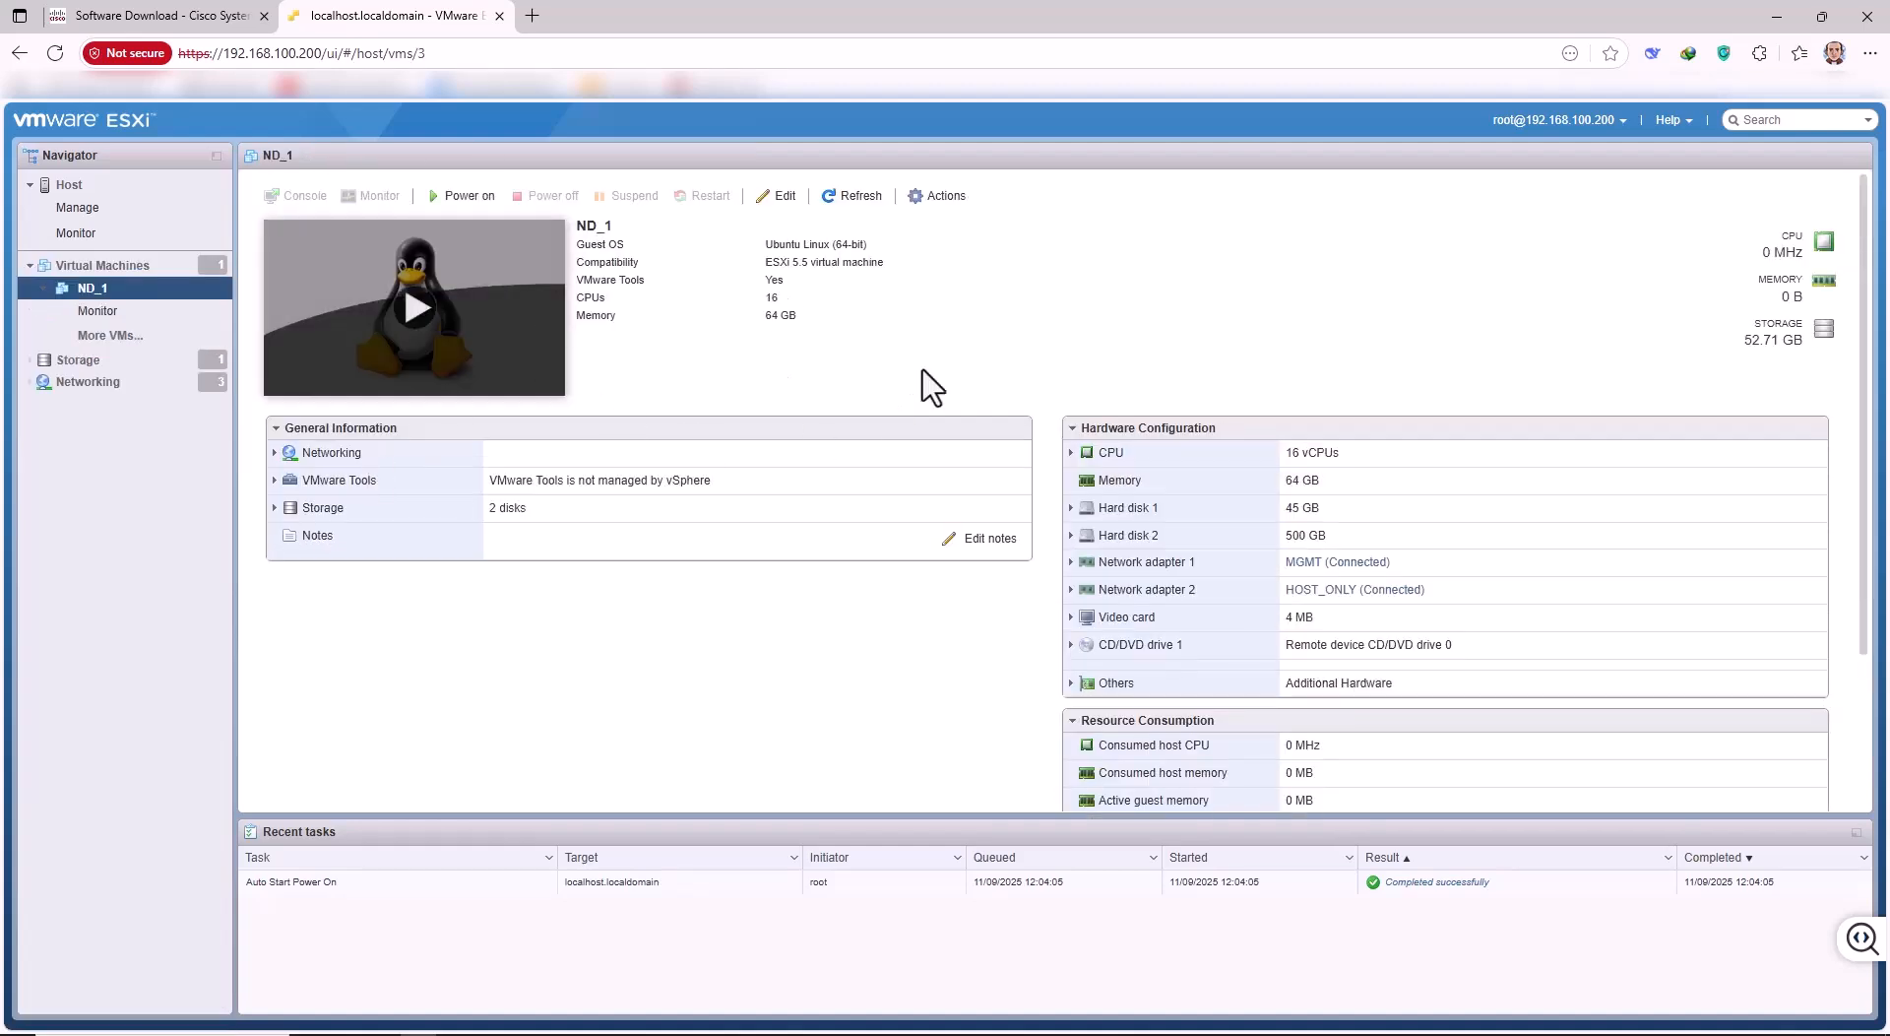
left_click(778, 196)
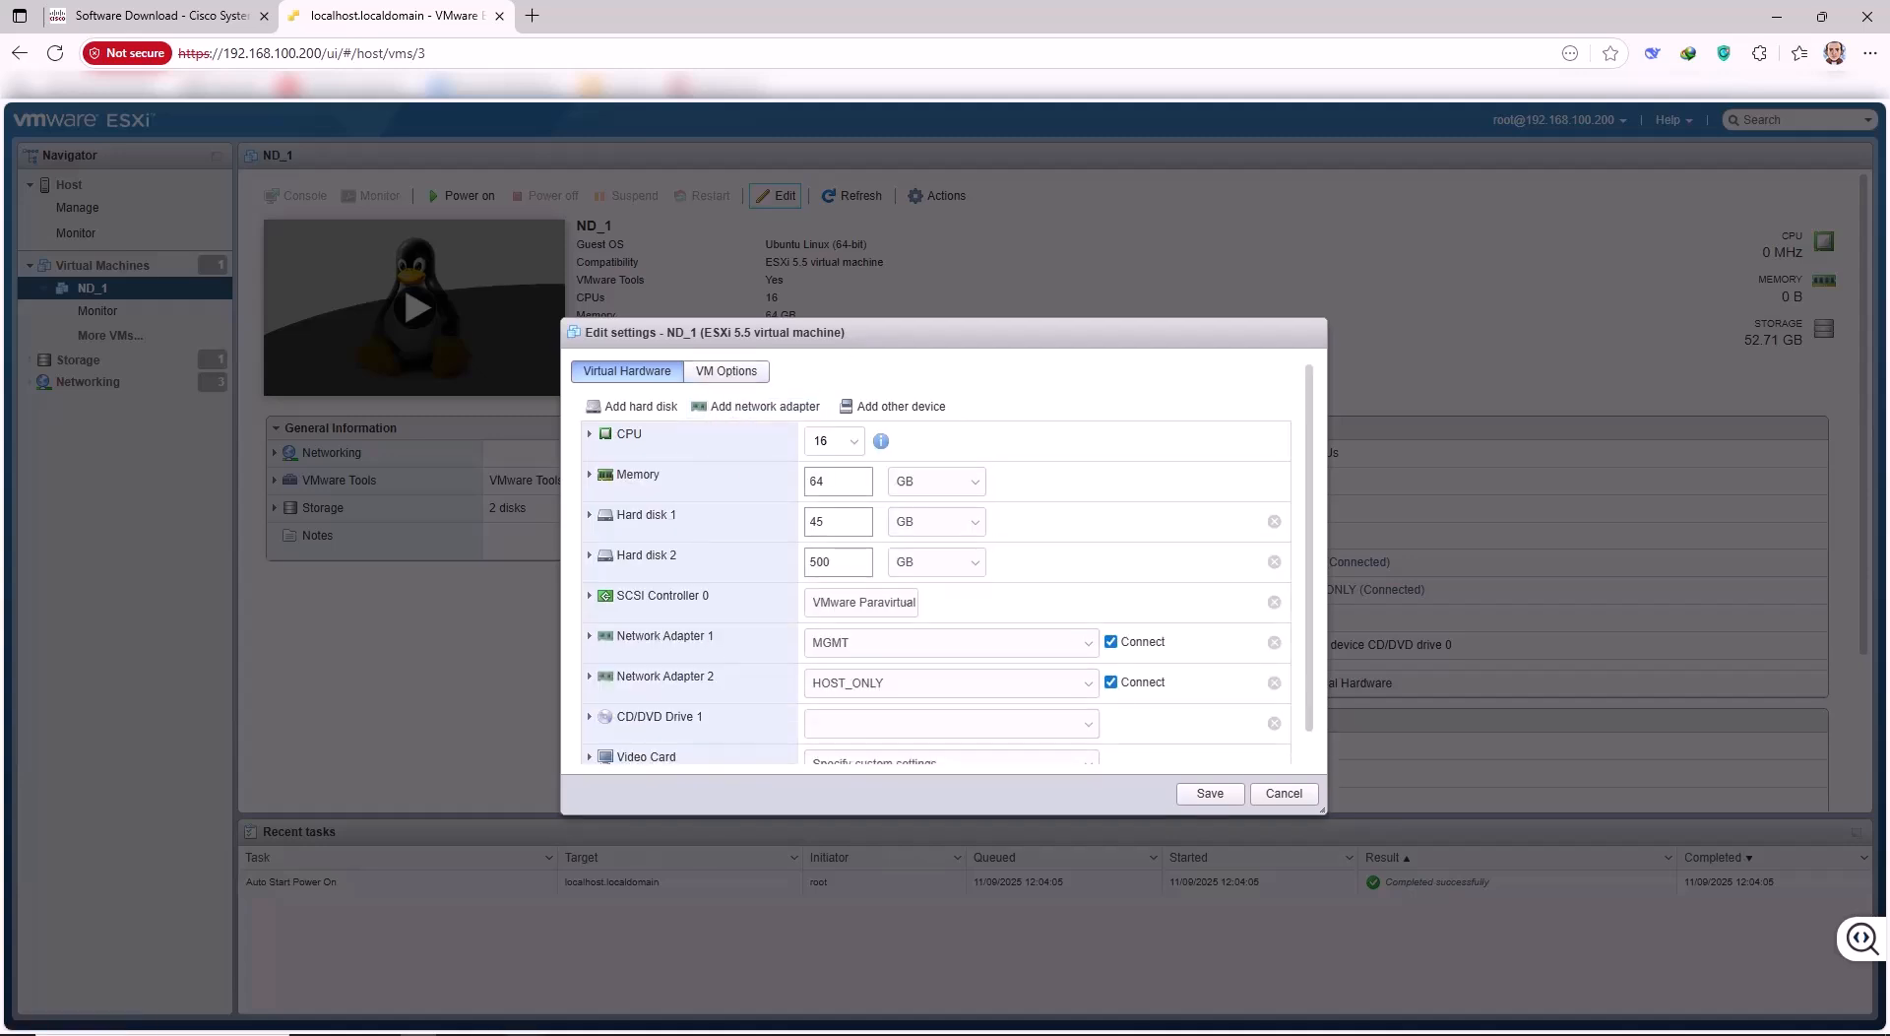
left_click(481, 961)
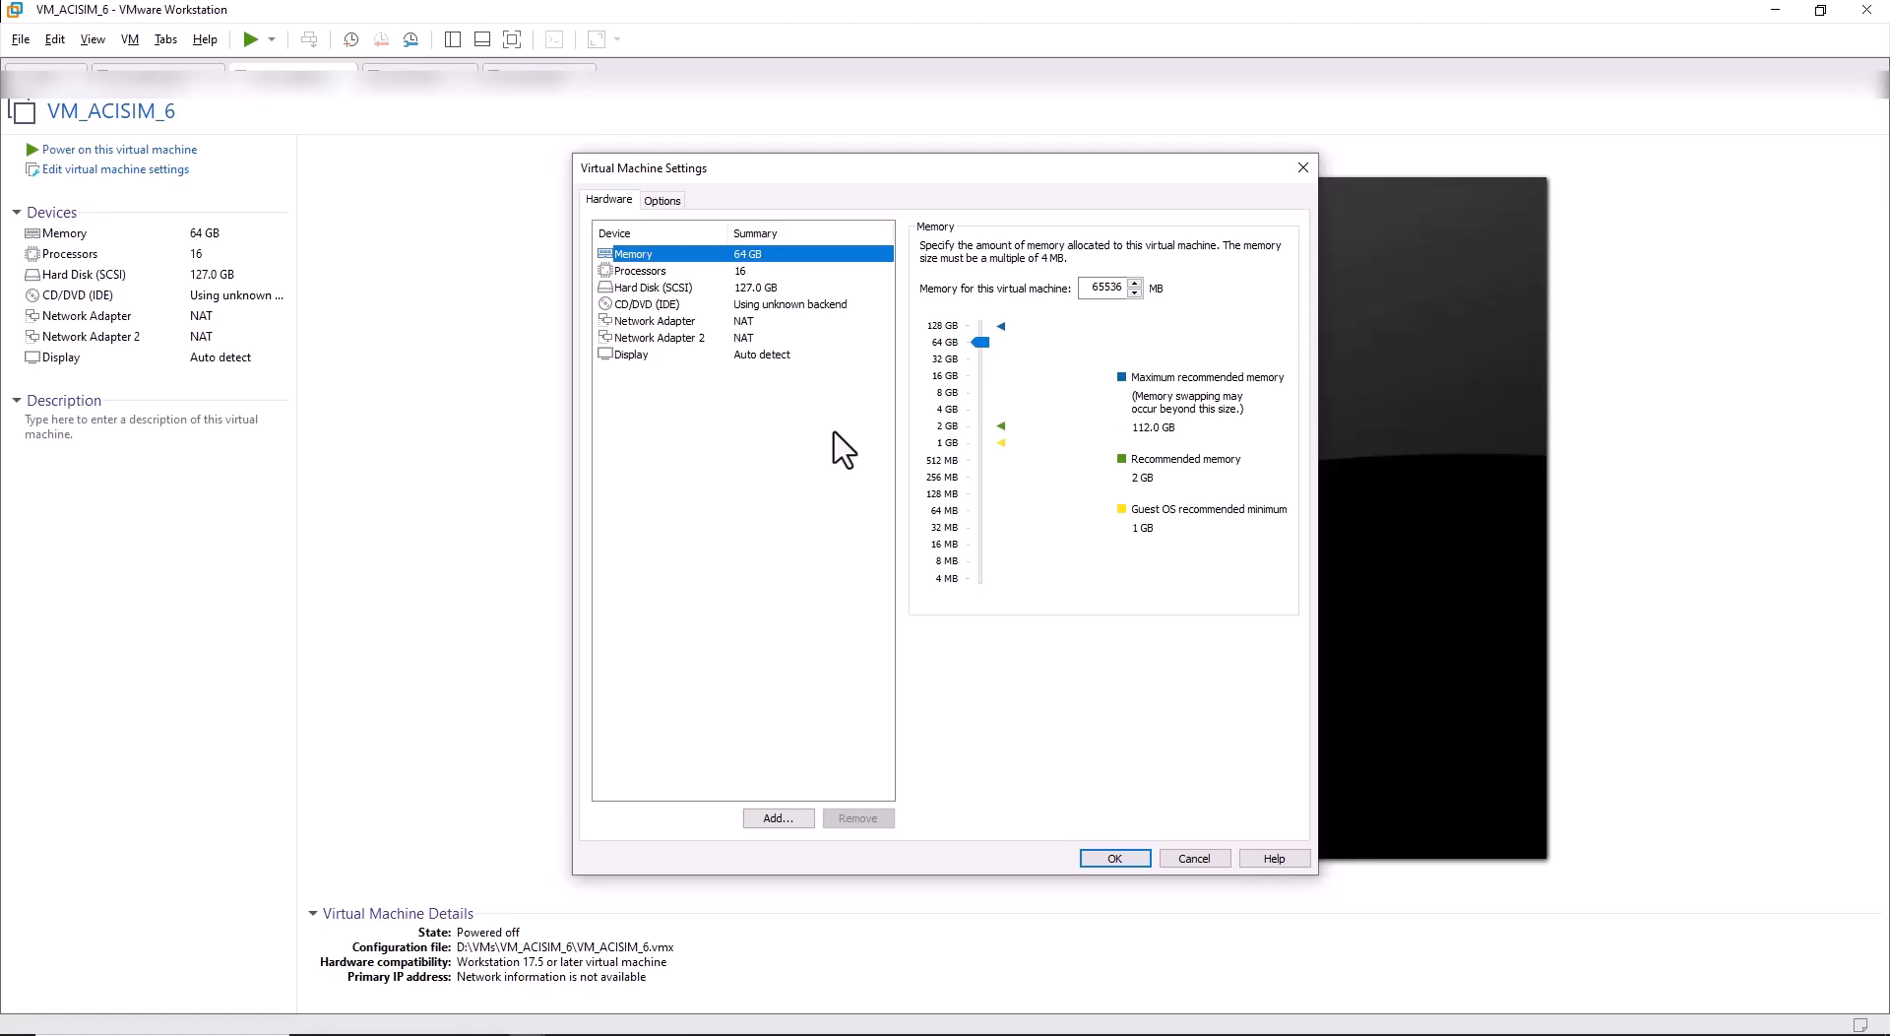
Review VM_ACISIM_6's processor settings (8 processors, 2 cores each) and its NAT network adapter.
left_click(665, 277)
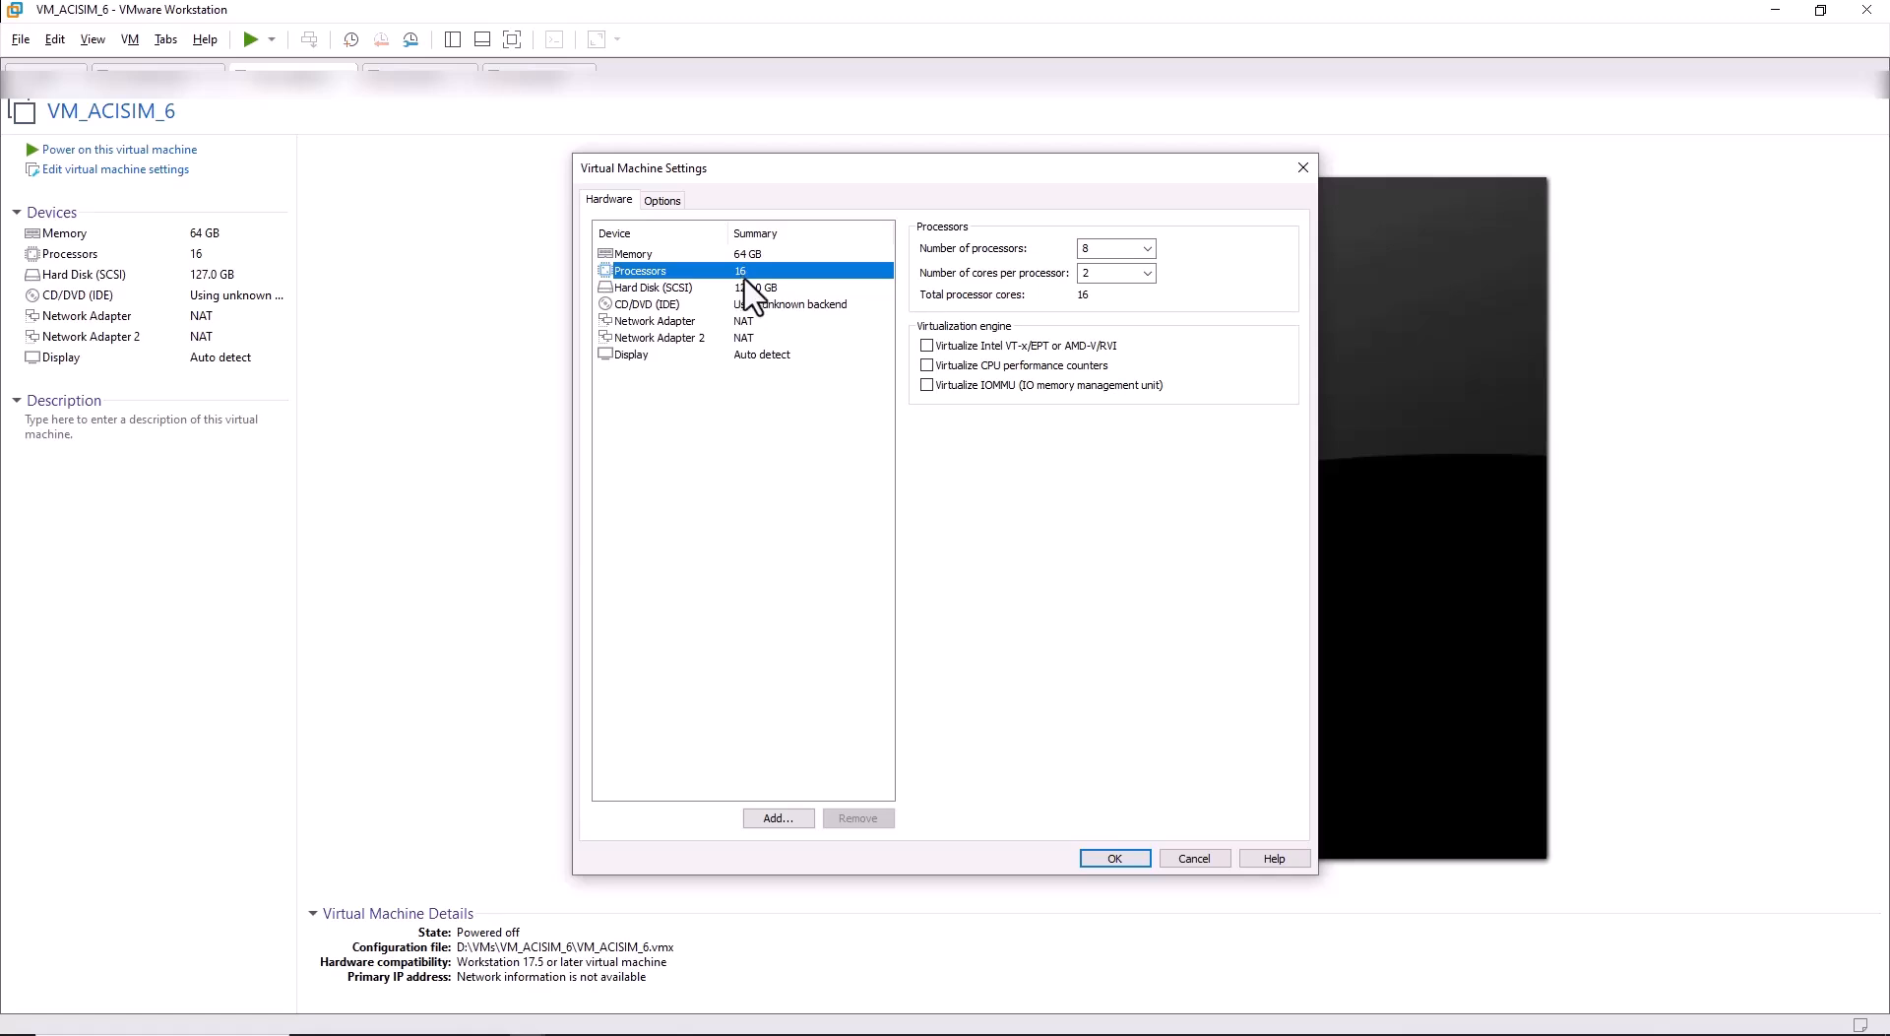
left_click(665, 322)
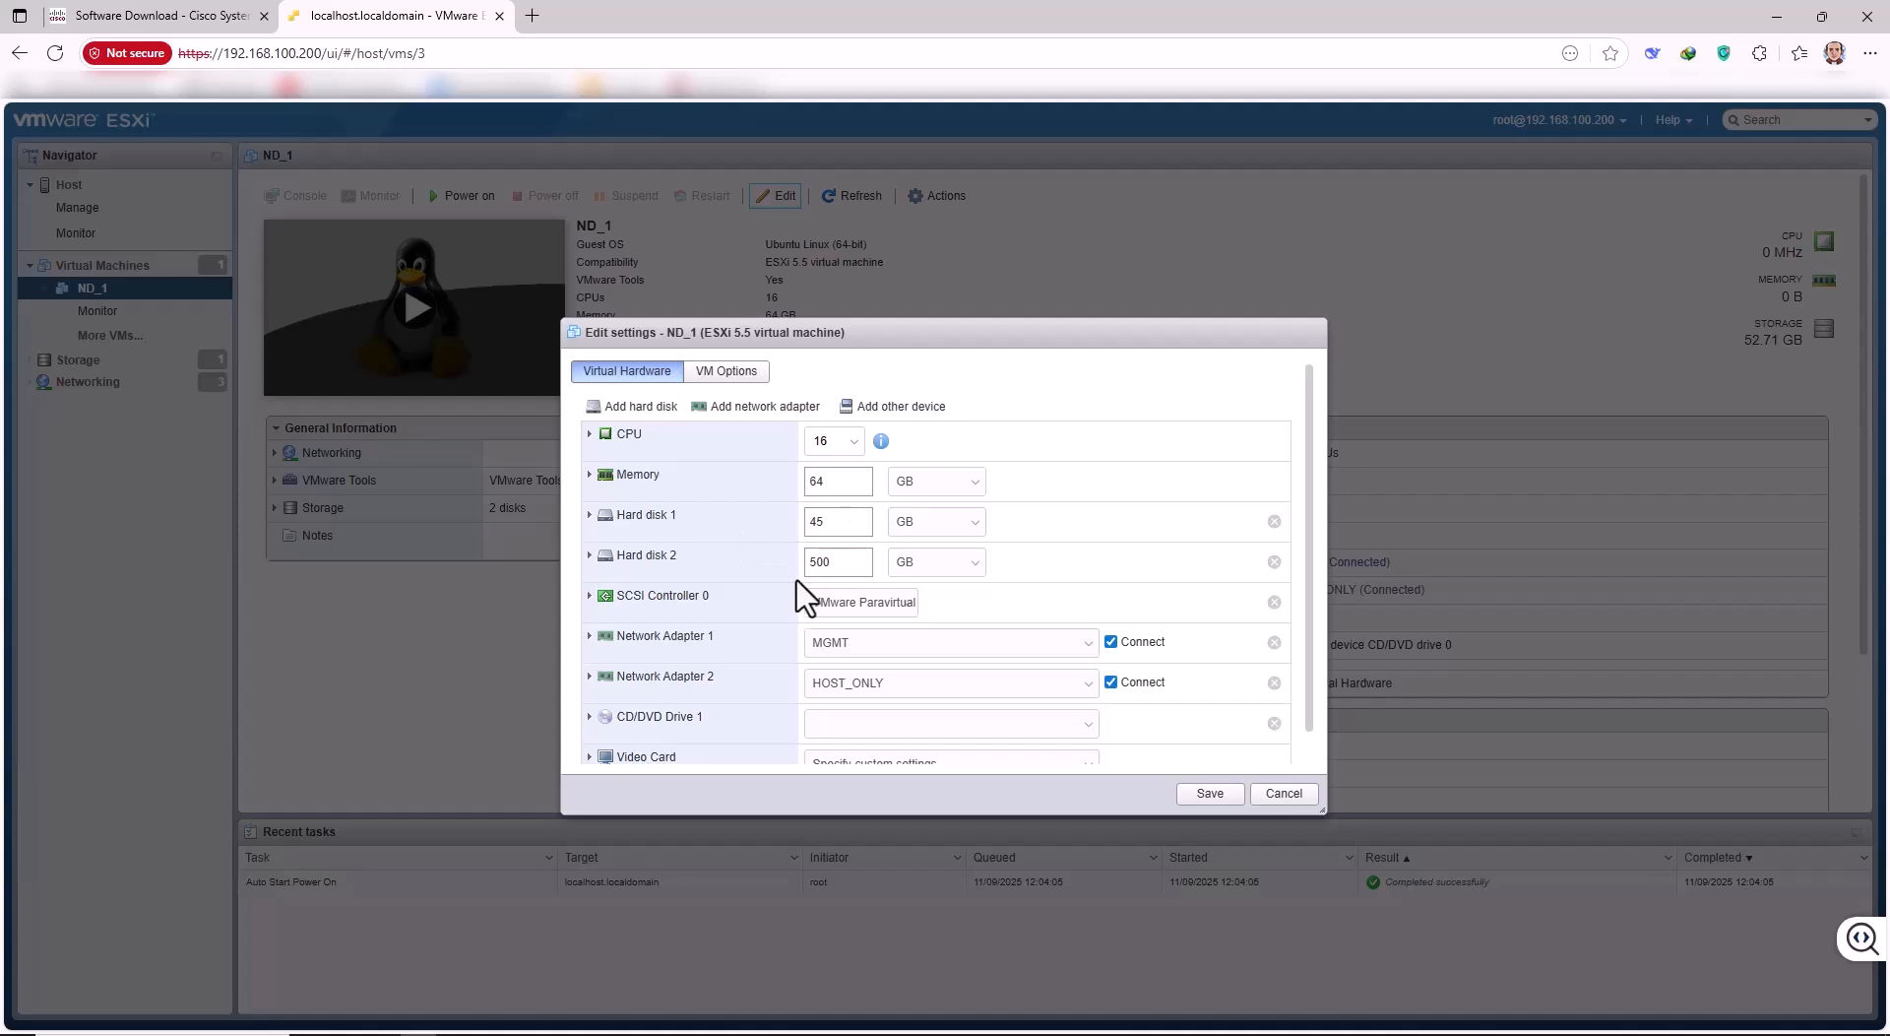
Scroll through ND_1's settings and cancel, leaving 16 vCPUs and 64 GB memory unchanged.
scroll(773, 600, "down", 1)
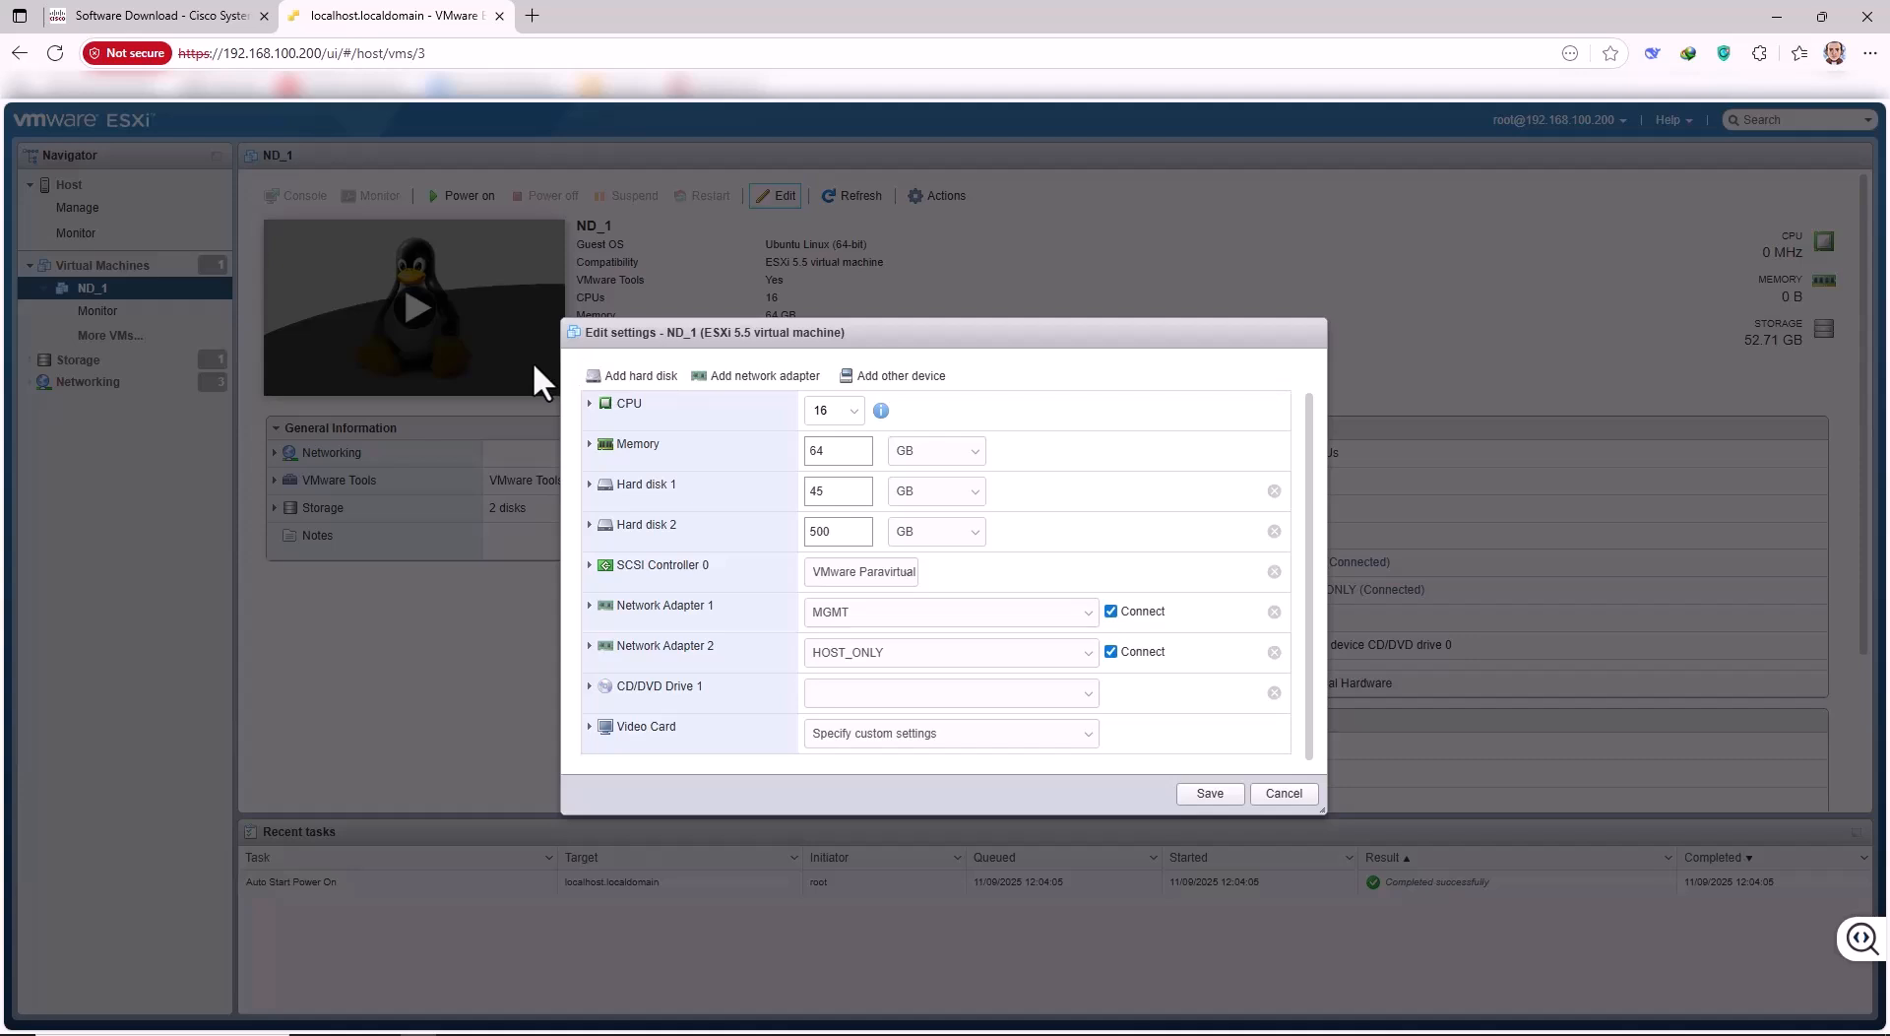
left_click(1278, 795)
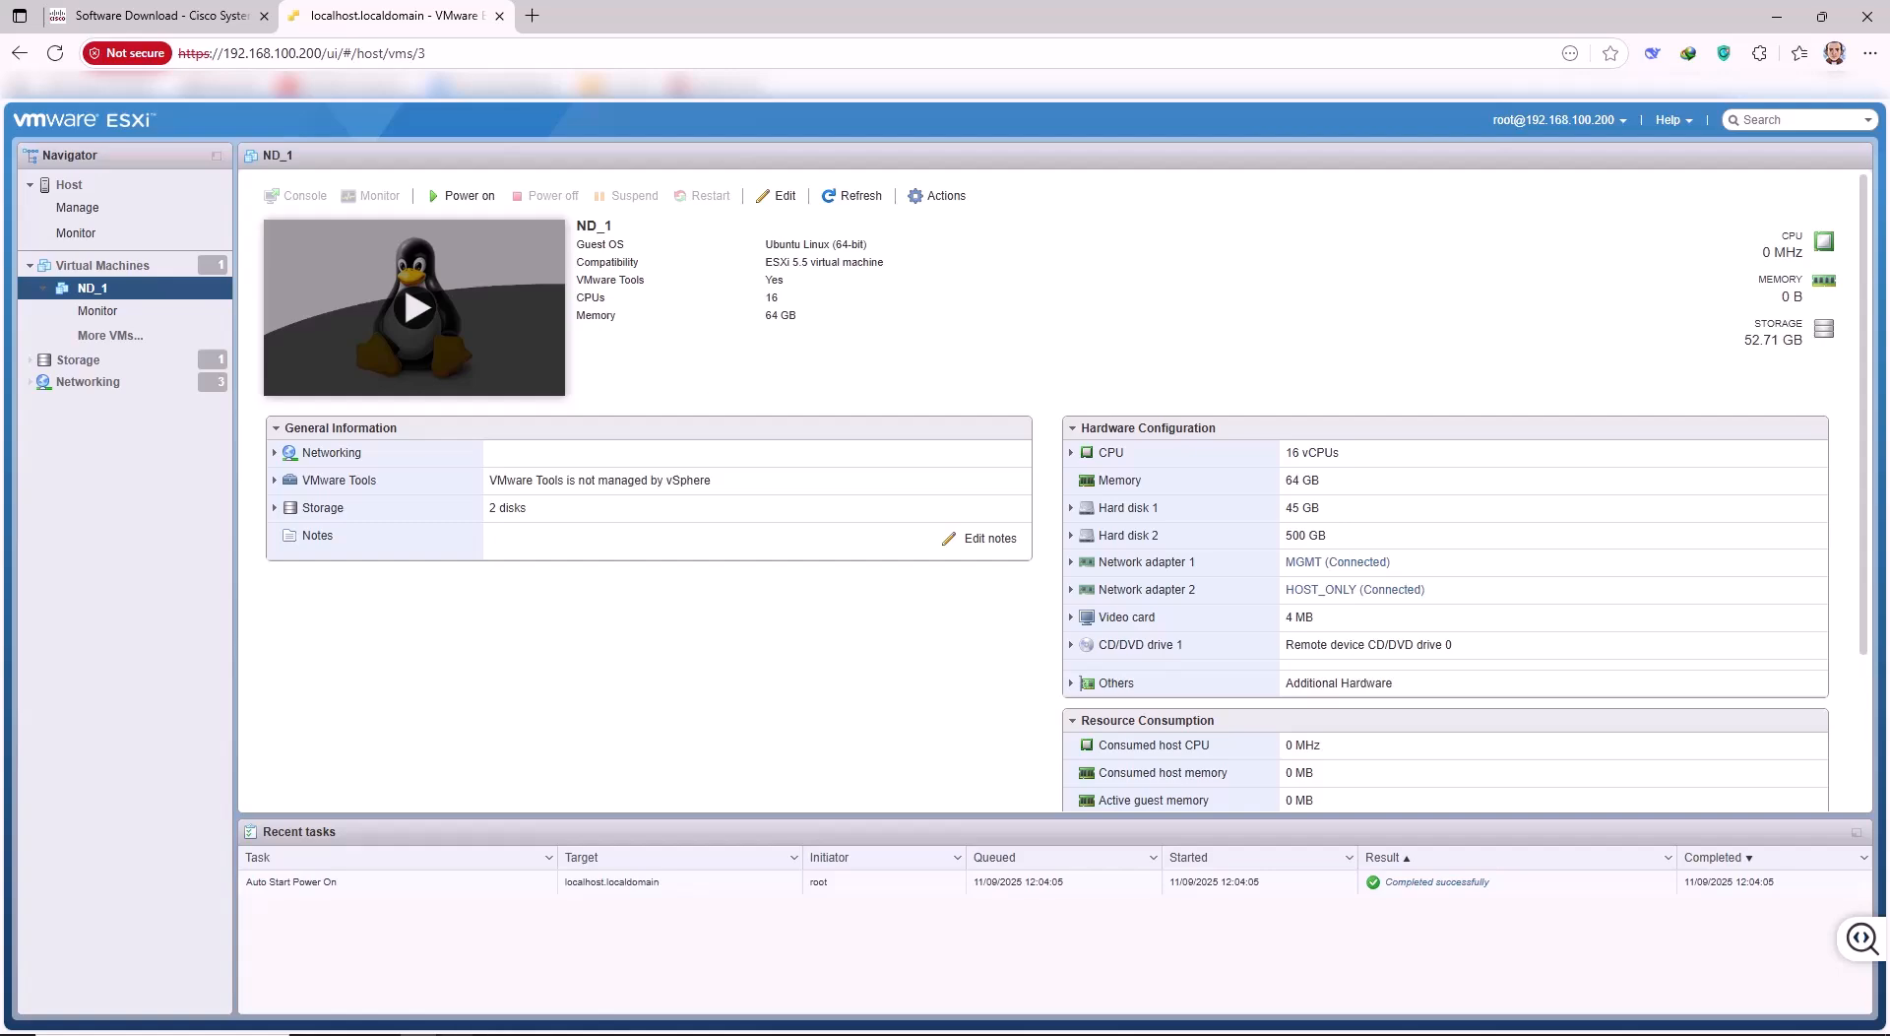
Return to VM_ACISIM_6's Workstation settings and view its processor settings again.
mouse_move(456, 1027)
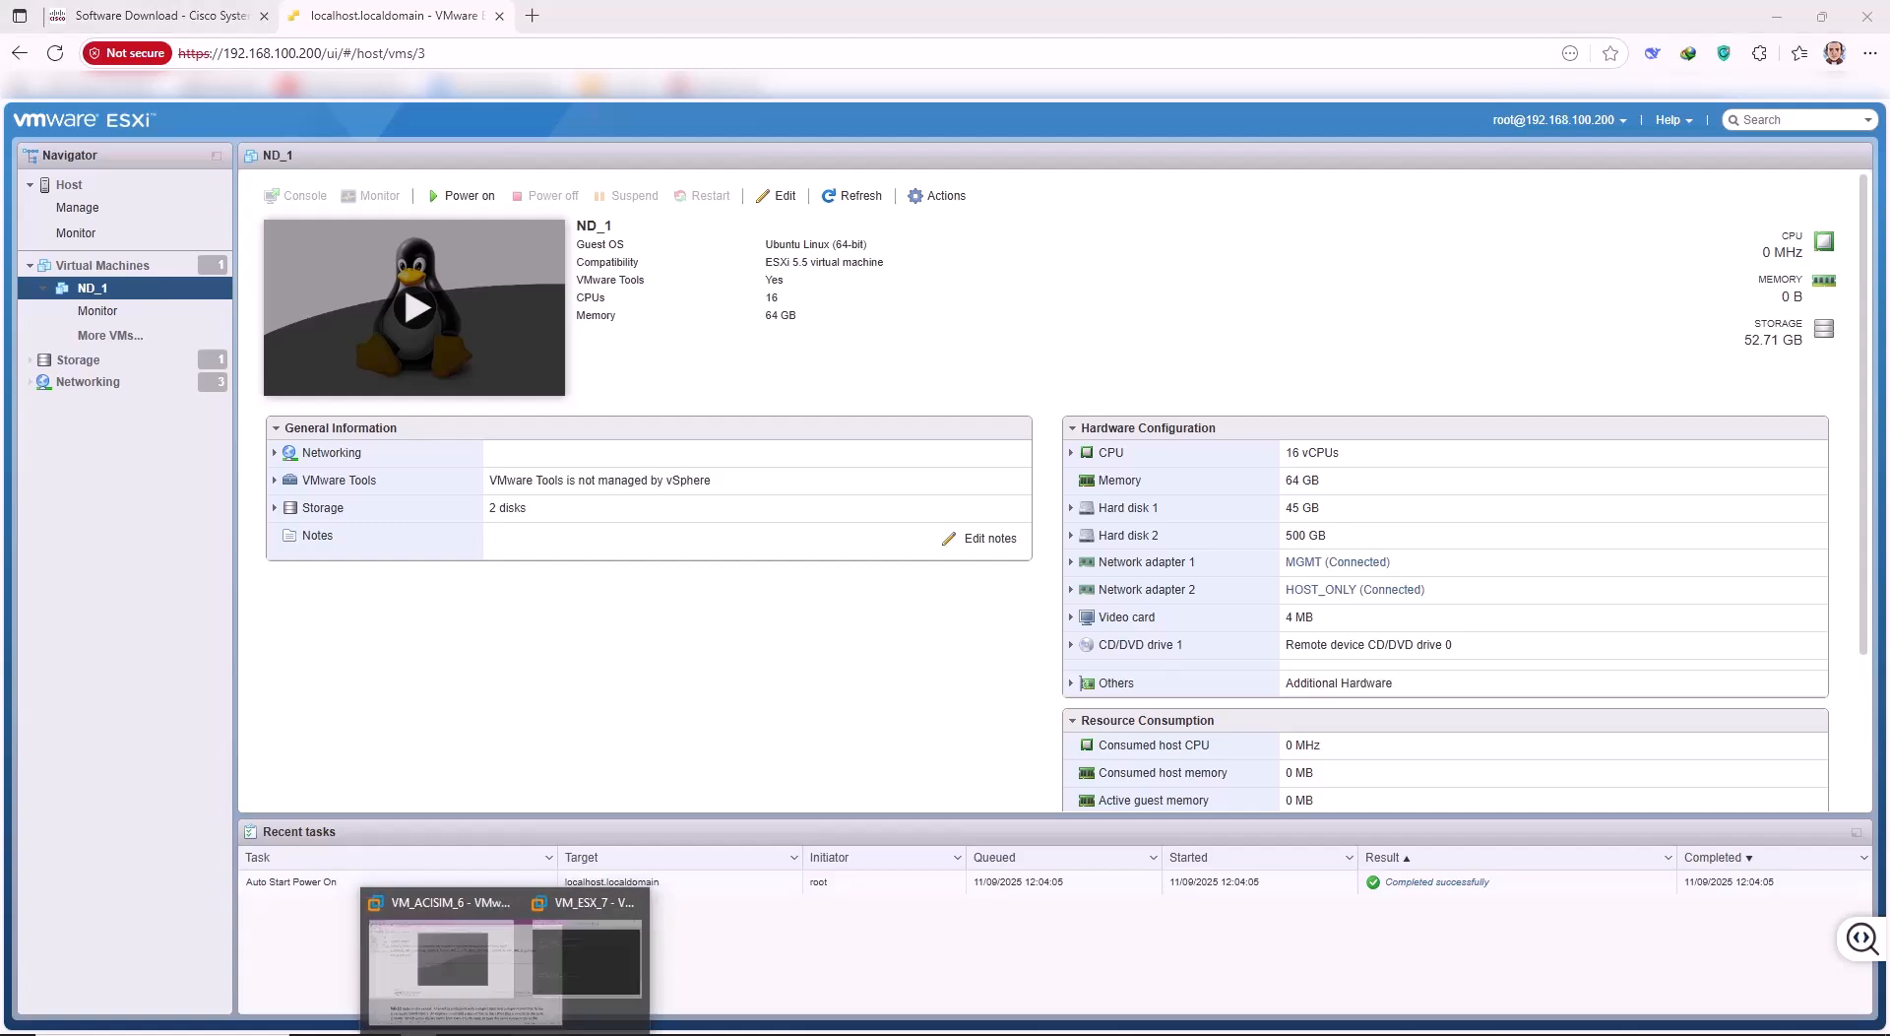
left_click(455, 994)
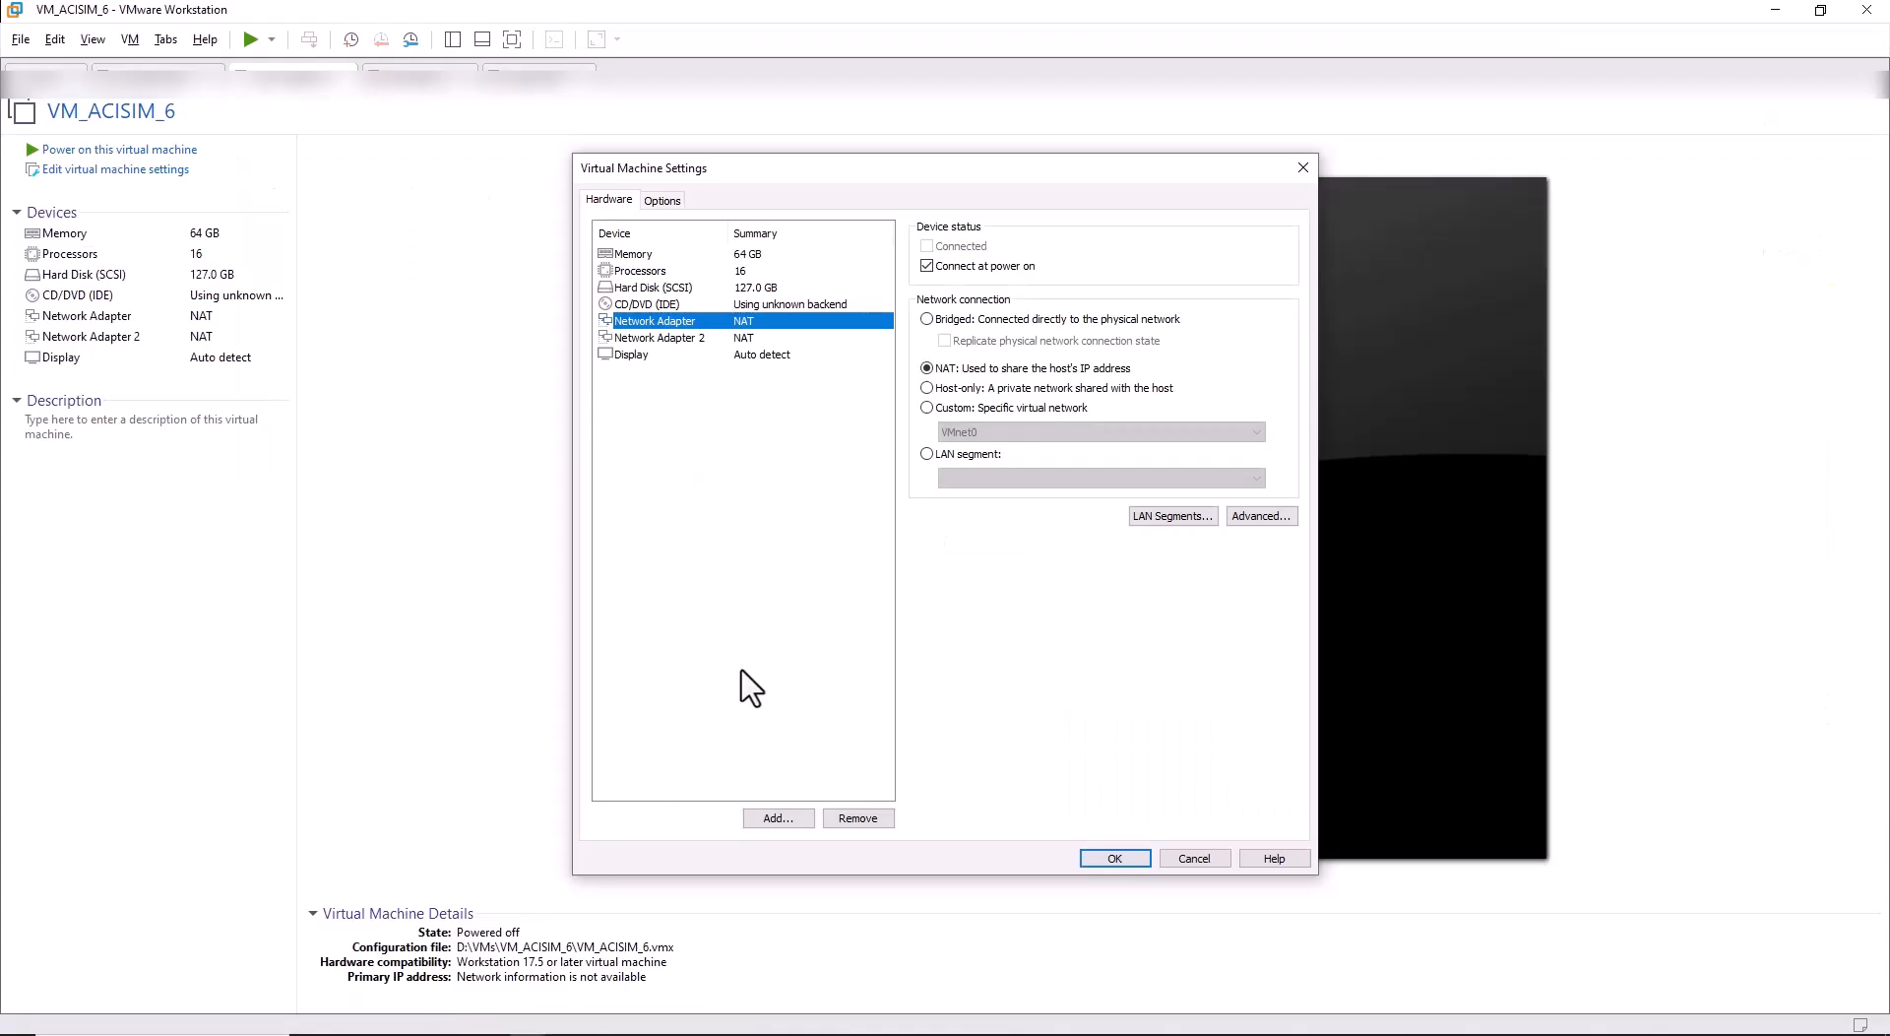
left_click(647, 276)
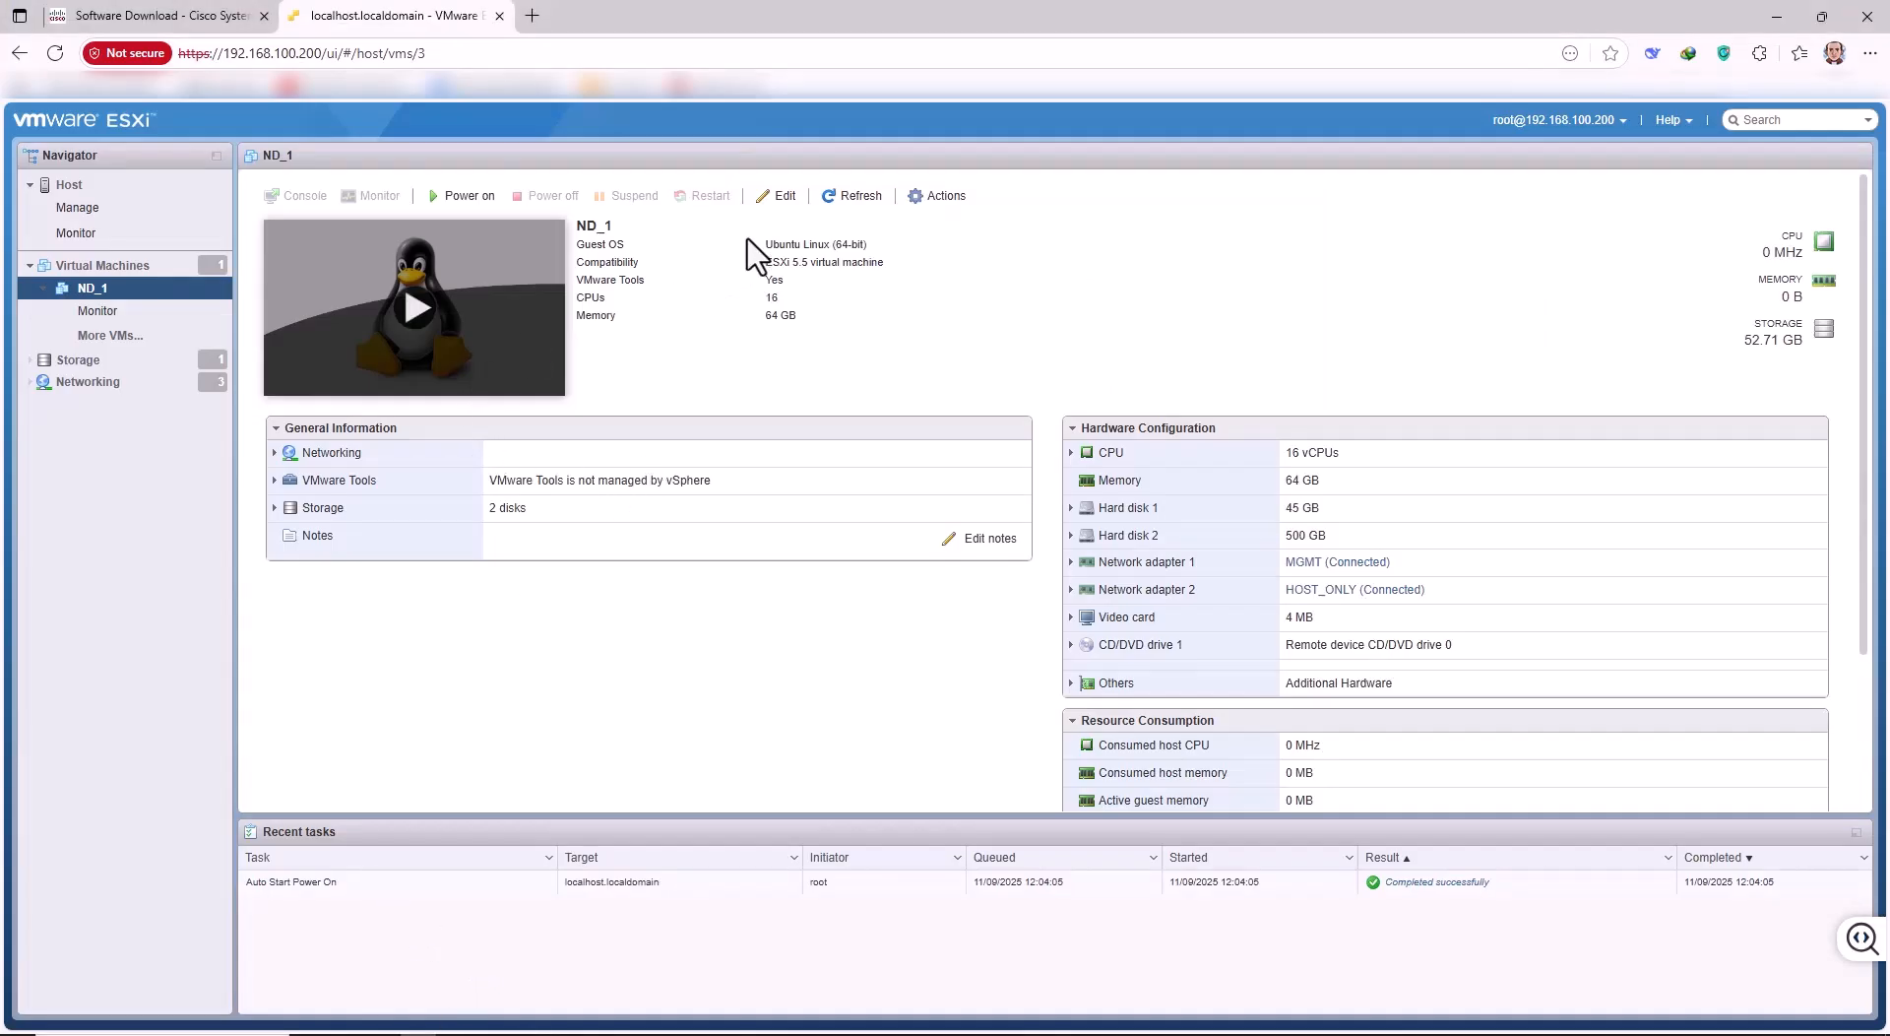
Expand ND_1's CPU details (16 sockets, hardware virtualization exposed), then return to Workstation's processor settings.
left_click(778, 195)
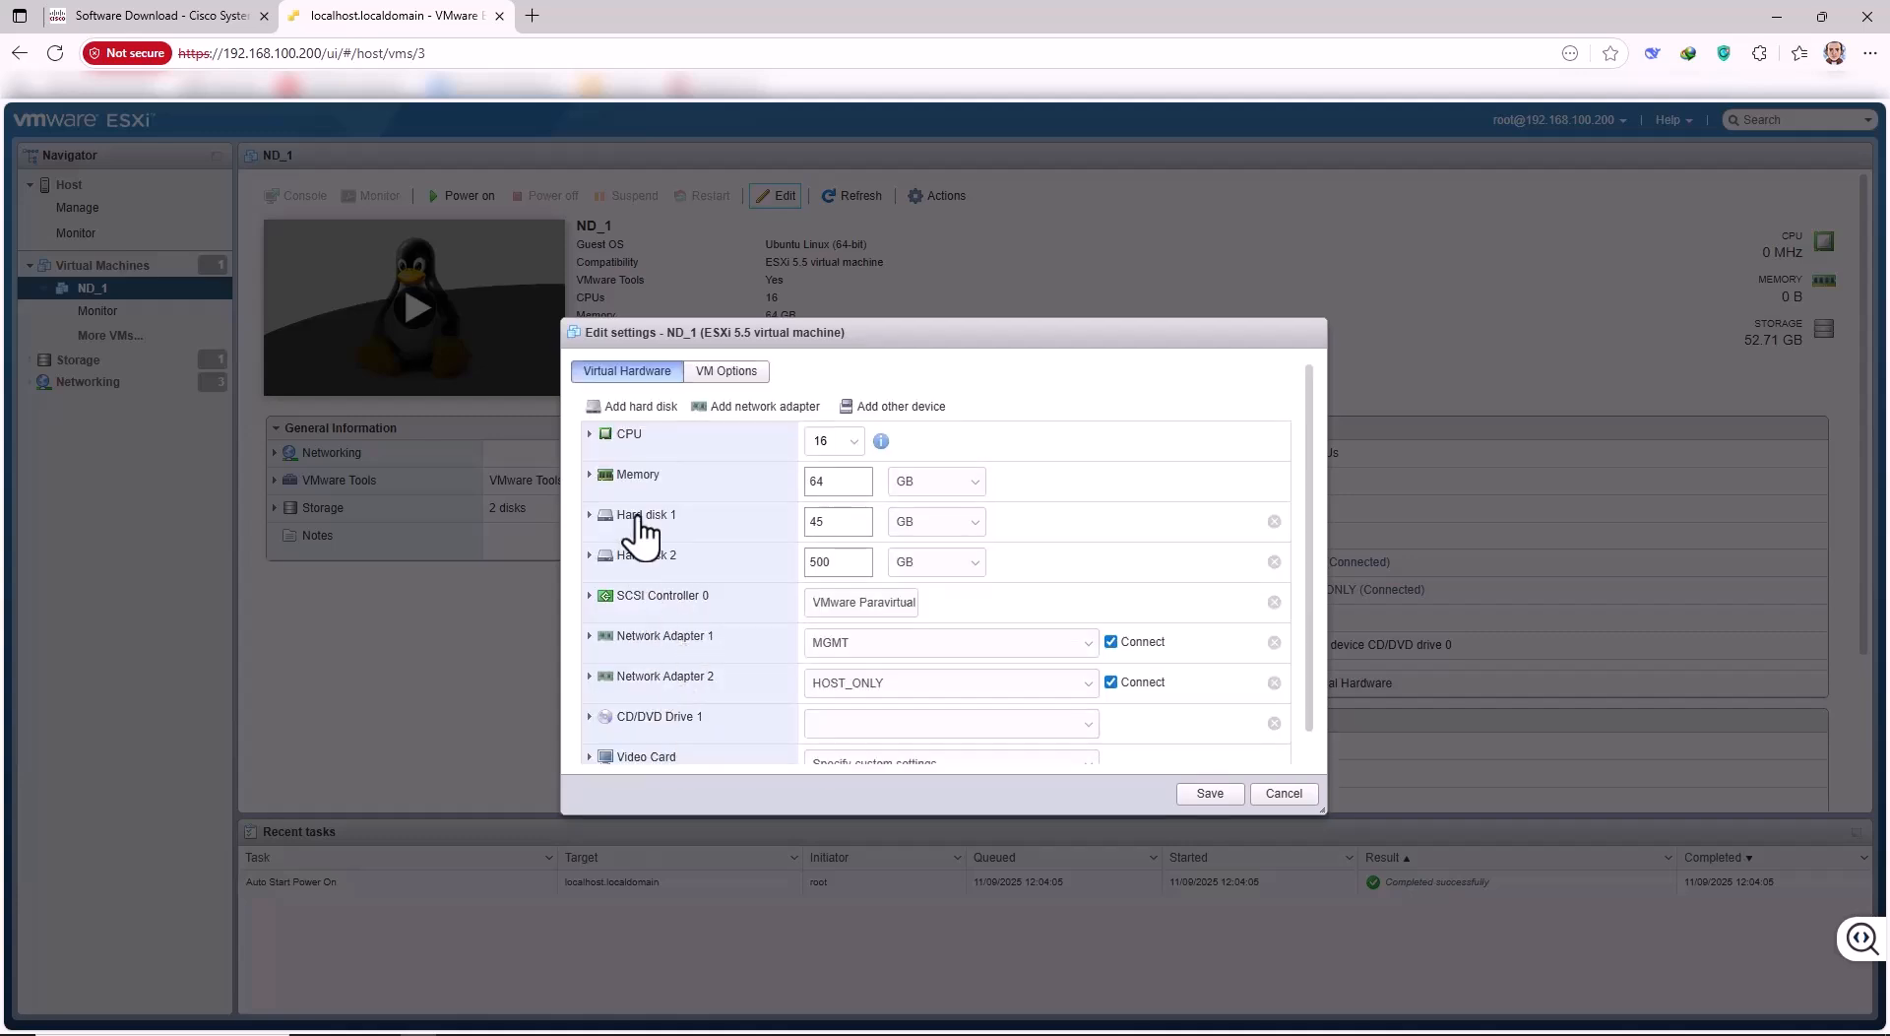
left_click(600, 437)
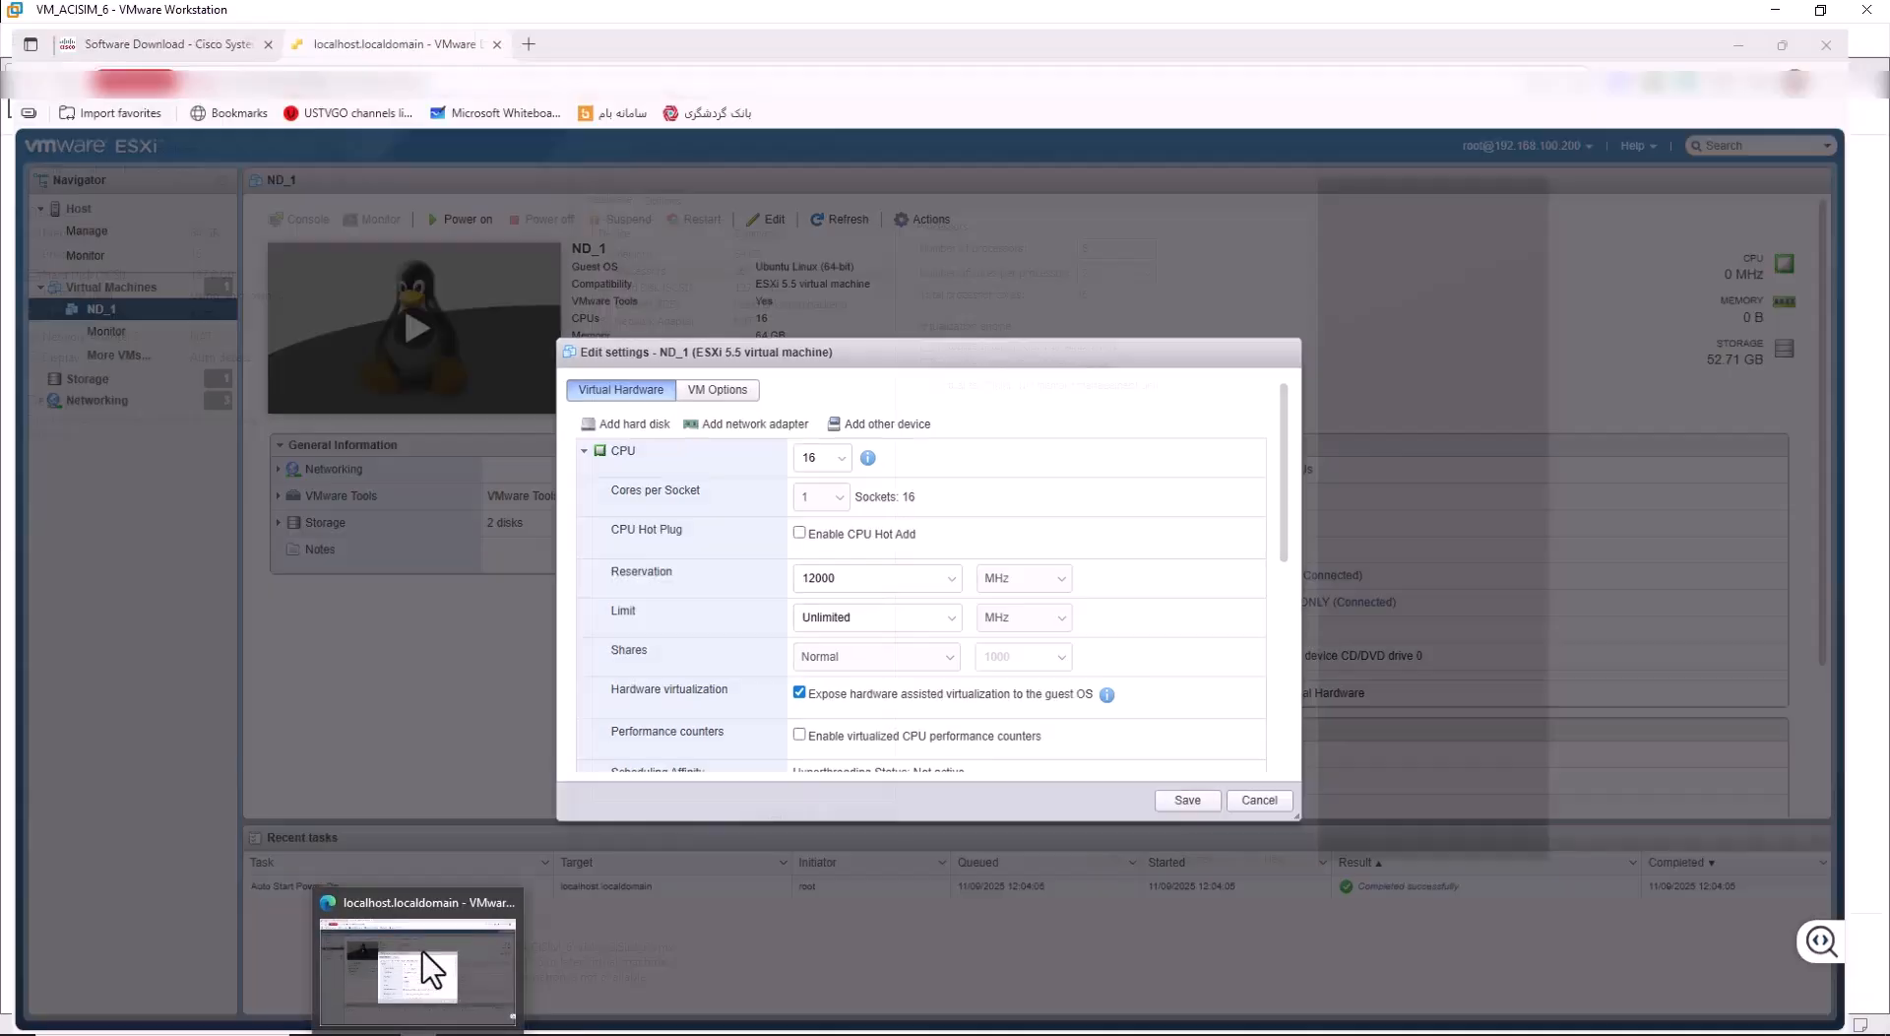
left_click(443, 965)
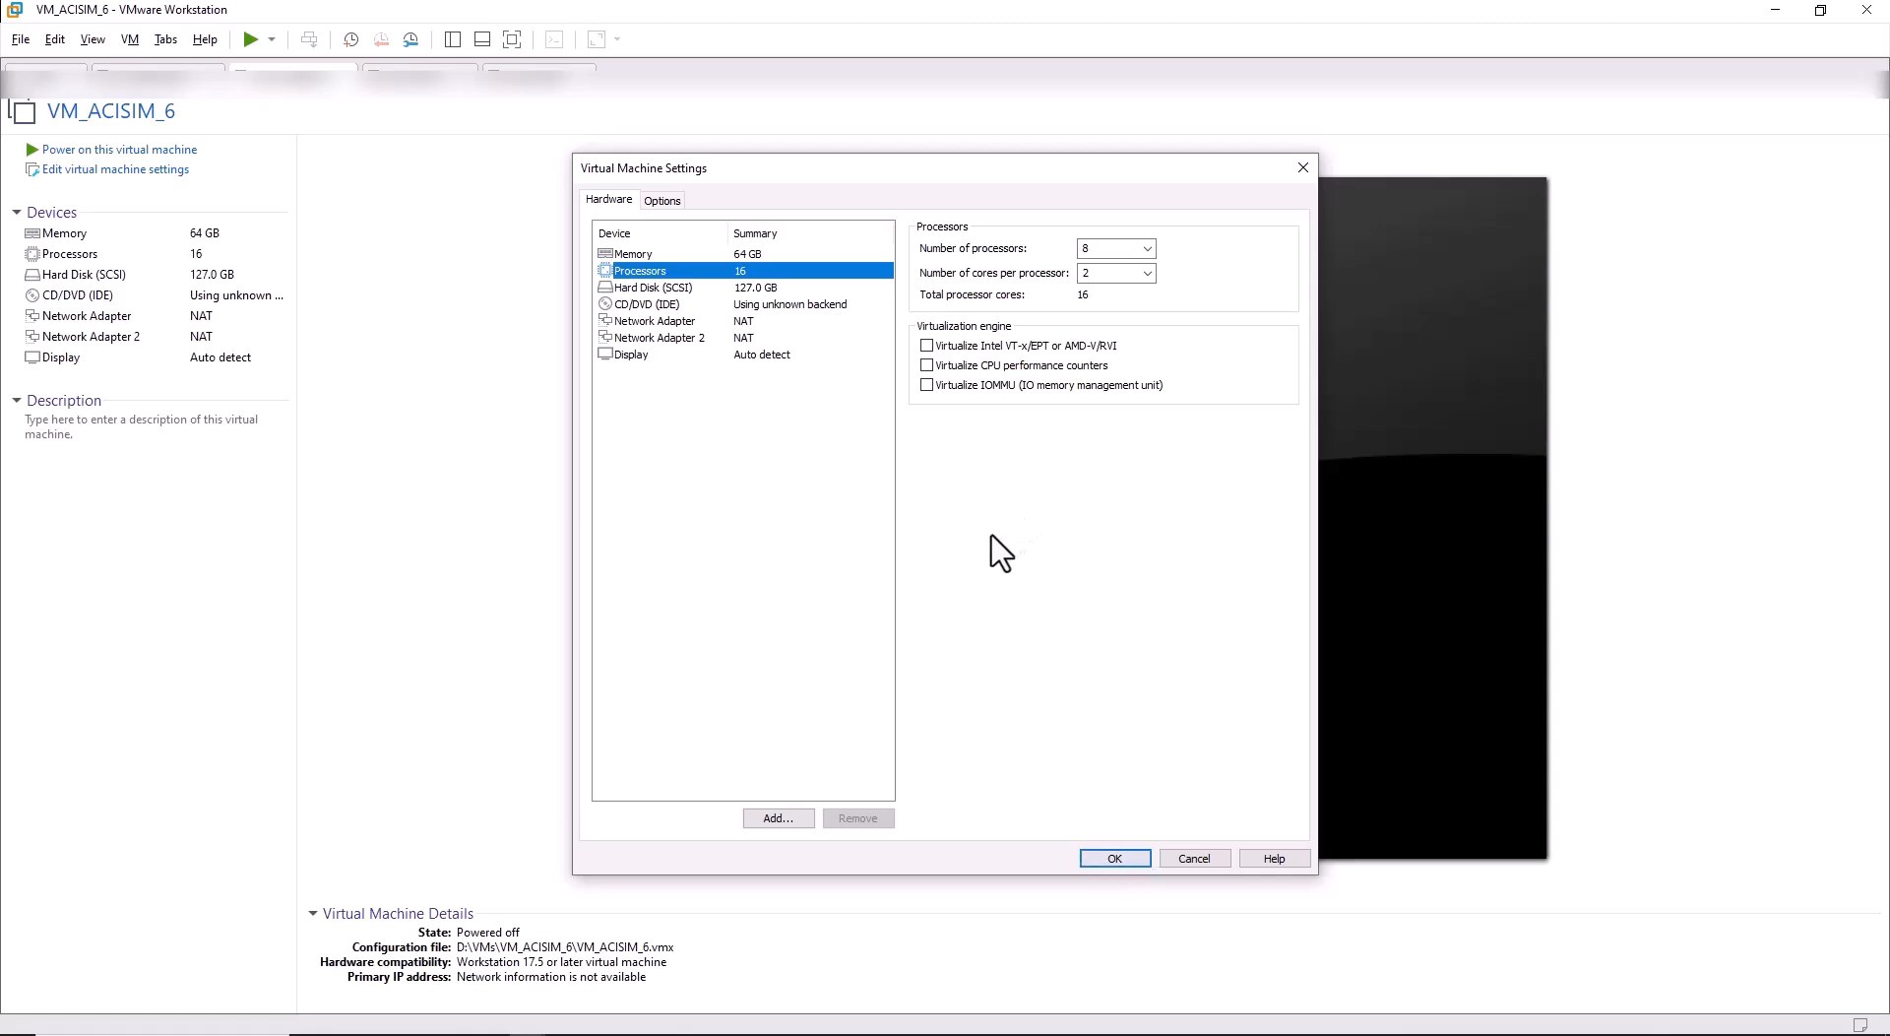
Close VM_ACISIM_6's settings unchanged and power on the virtual machine.
left_click(1194, 858)
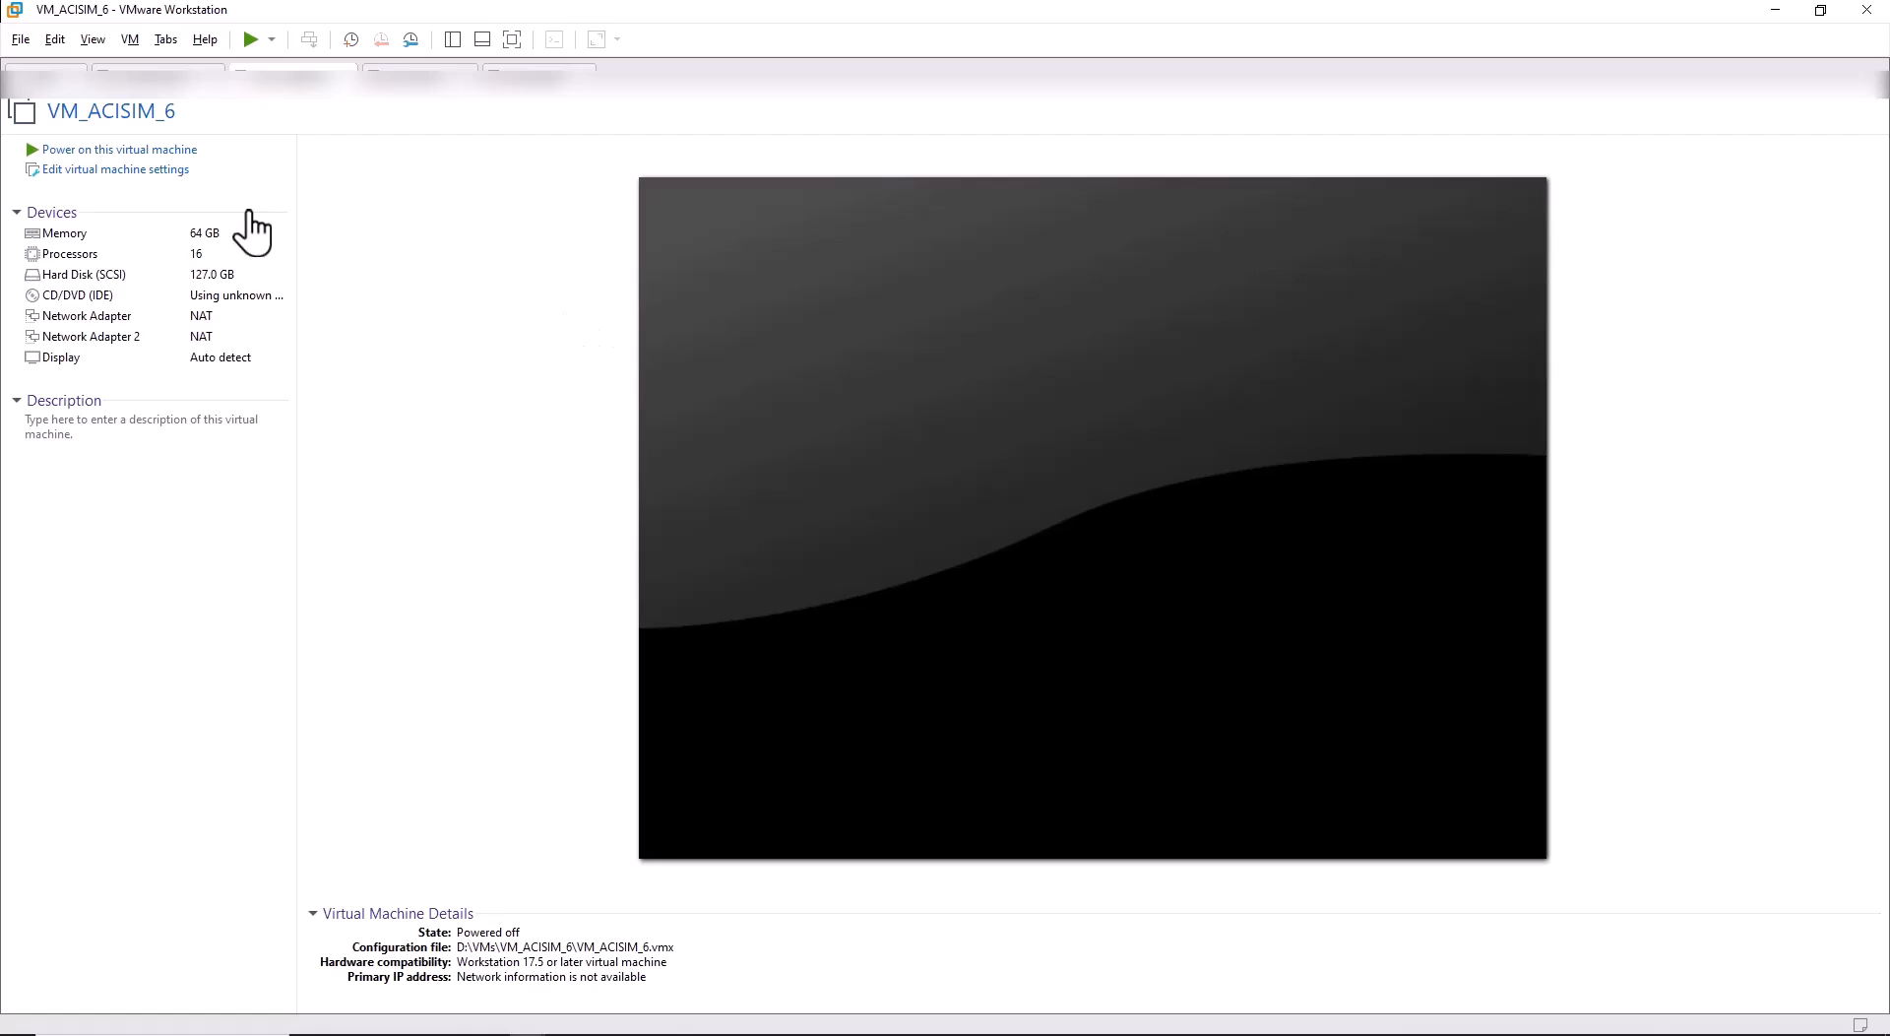
left_click(126, 151)
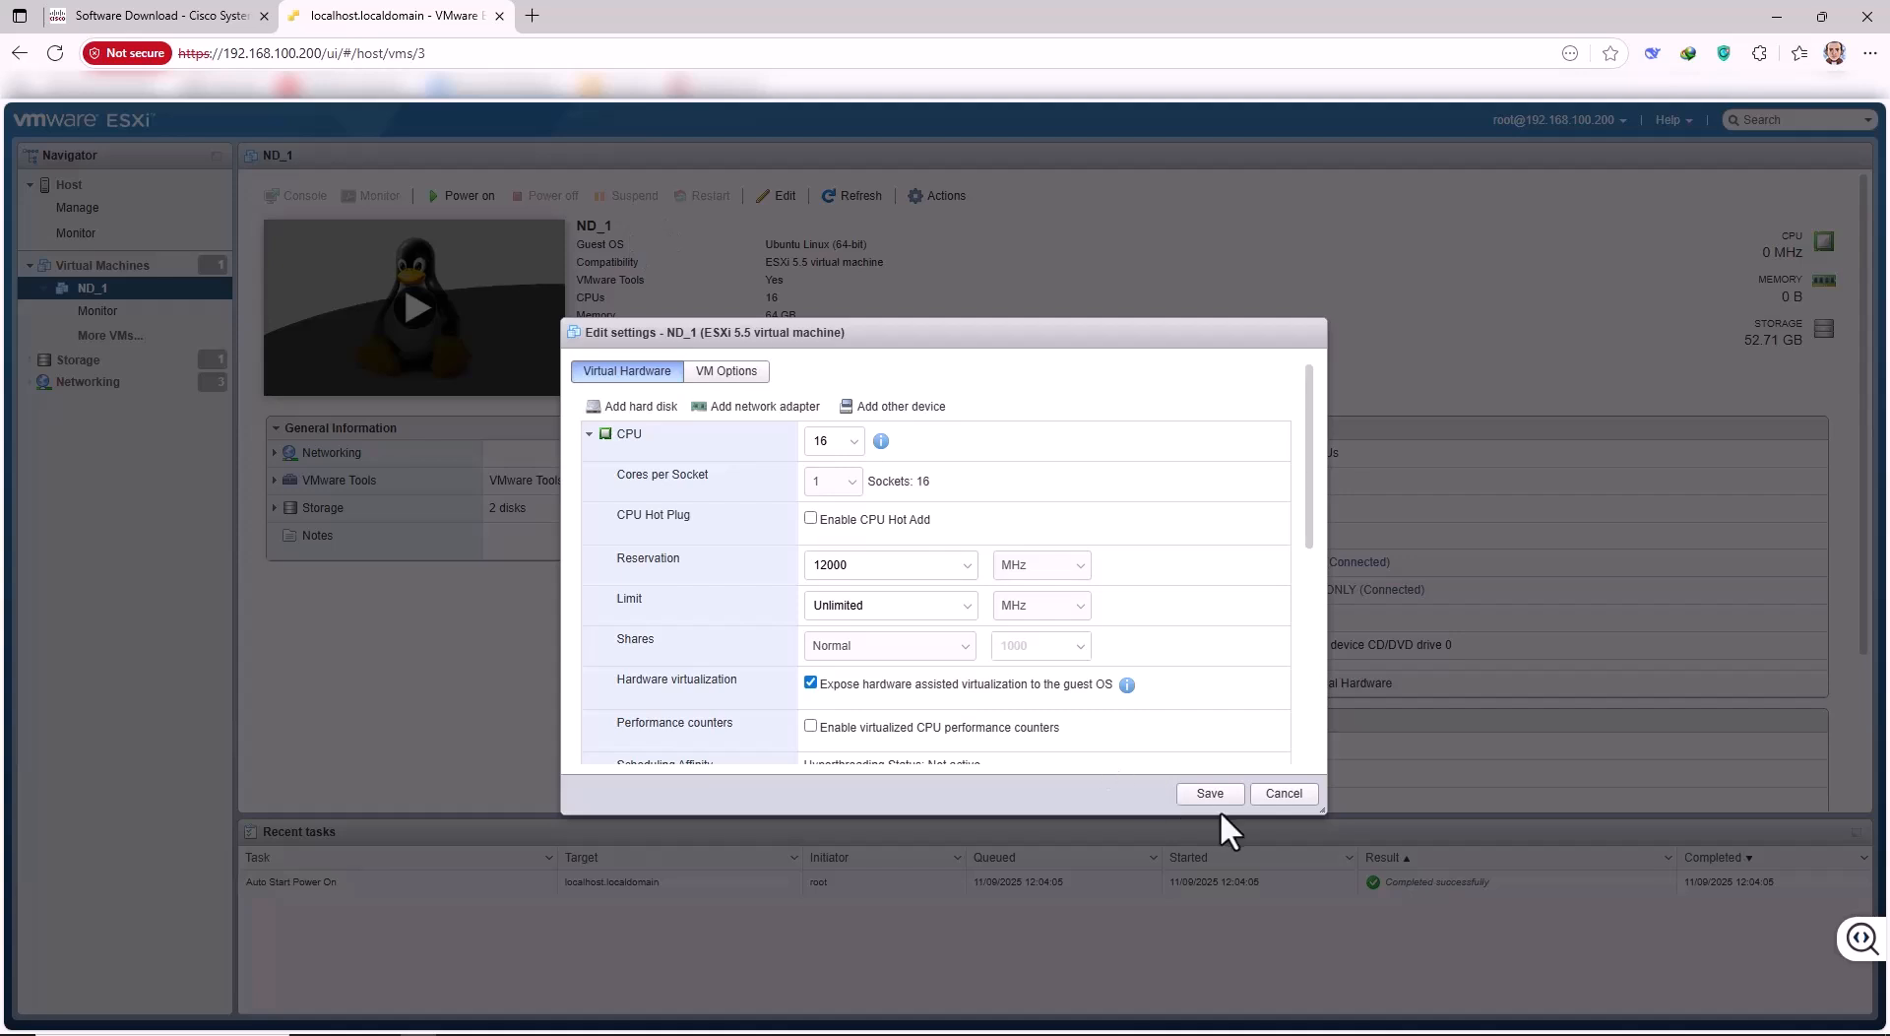
Cancel ND_1's edit settings and bring the booting VM_ACISIM_6 console to the front.
left_click(1270, 799)
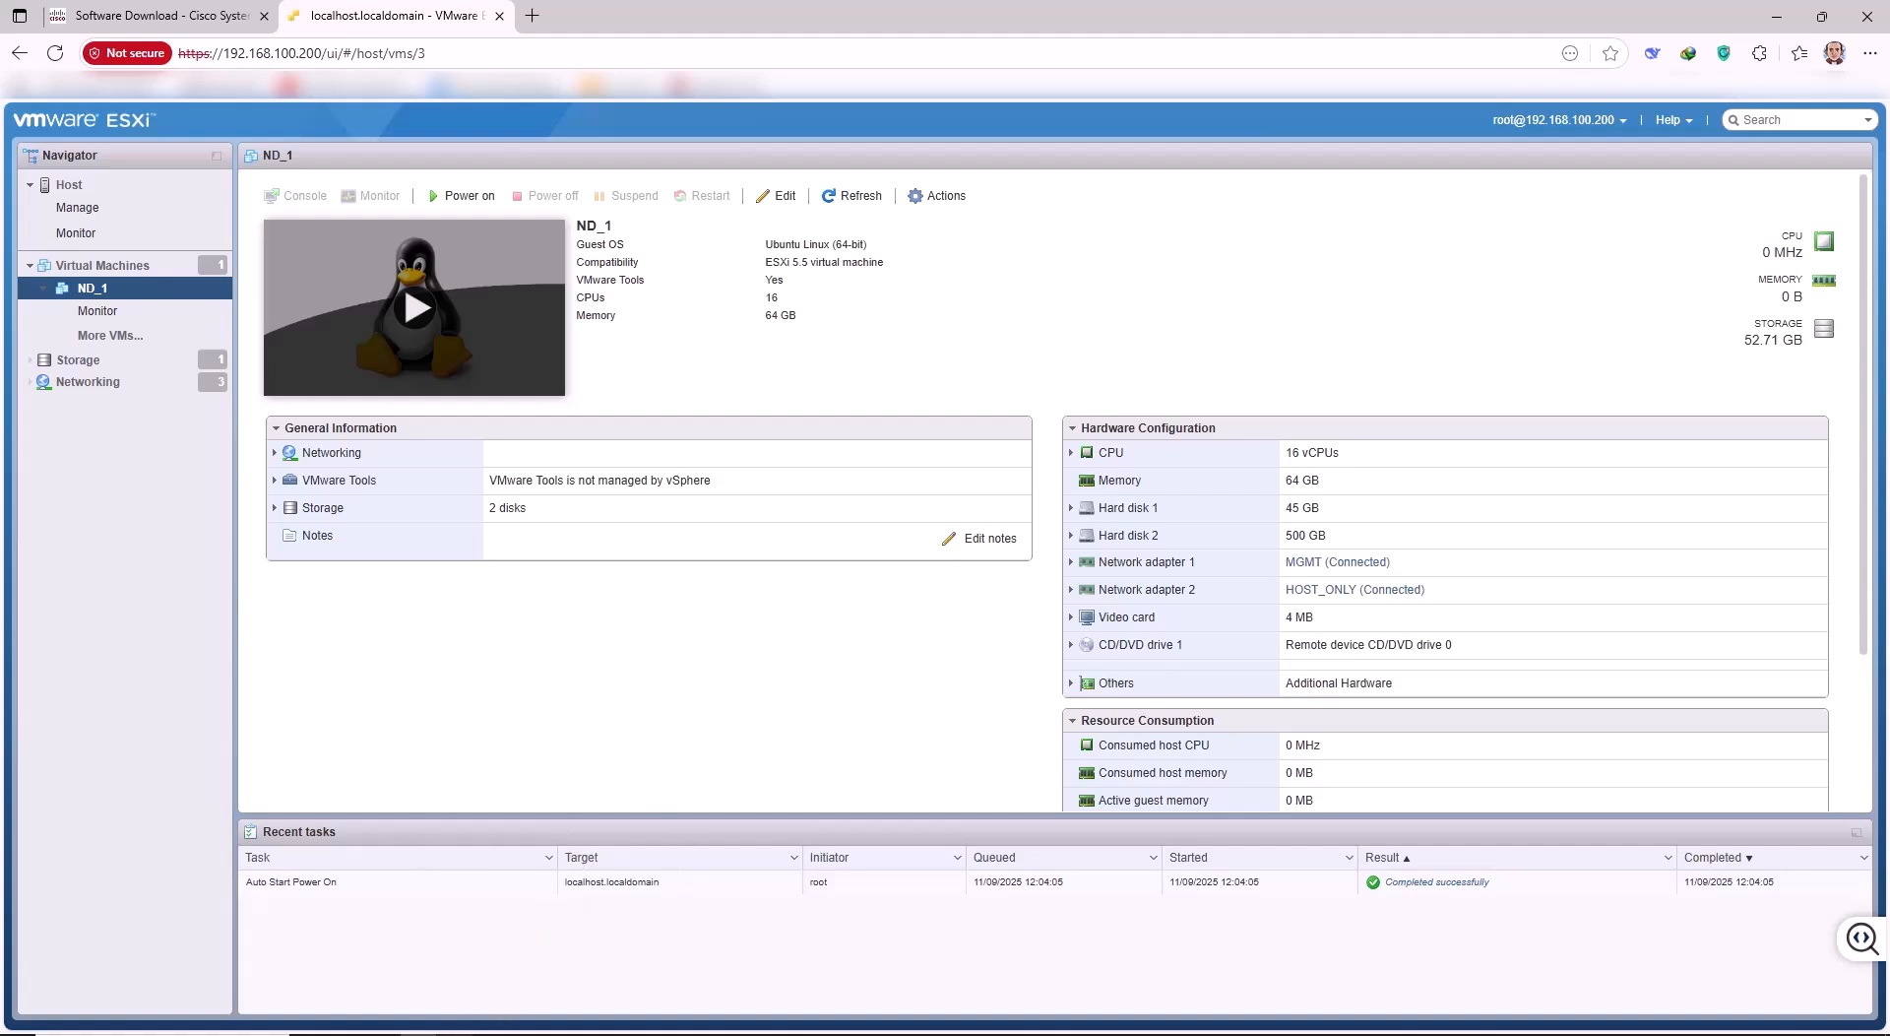
left_click(379, 1034)
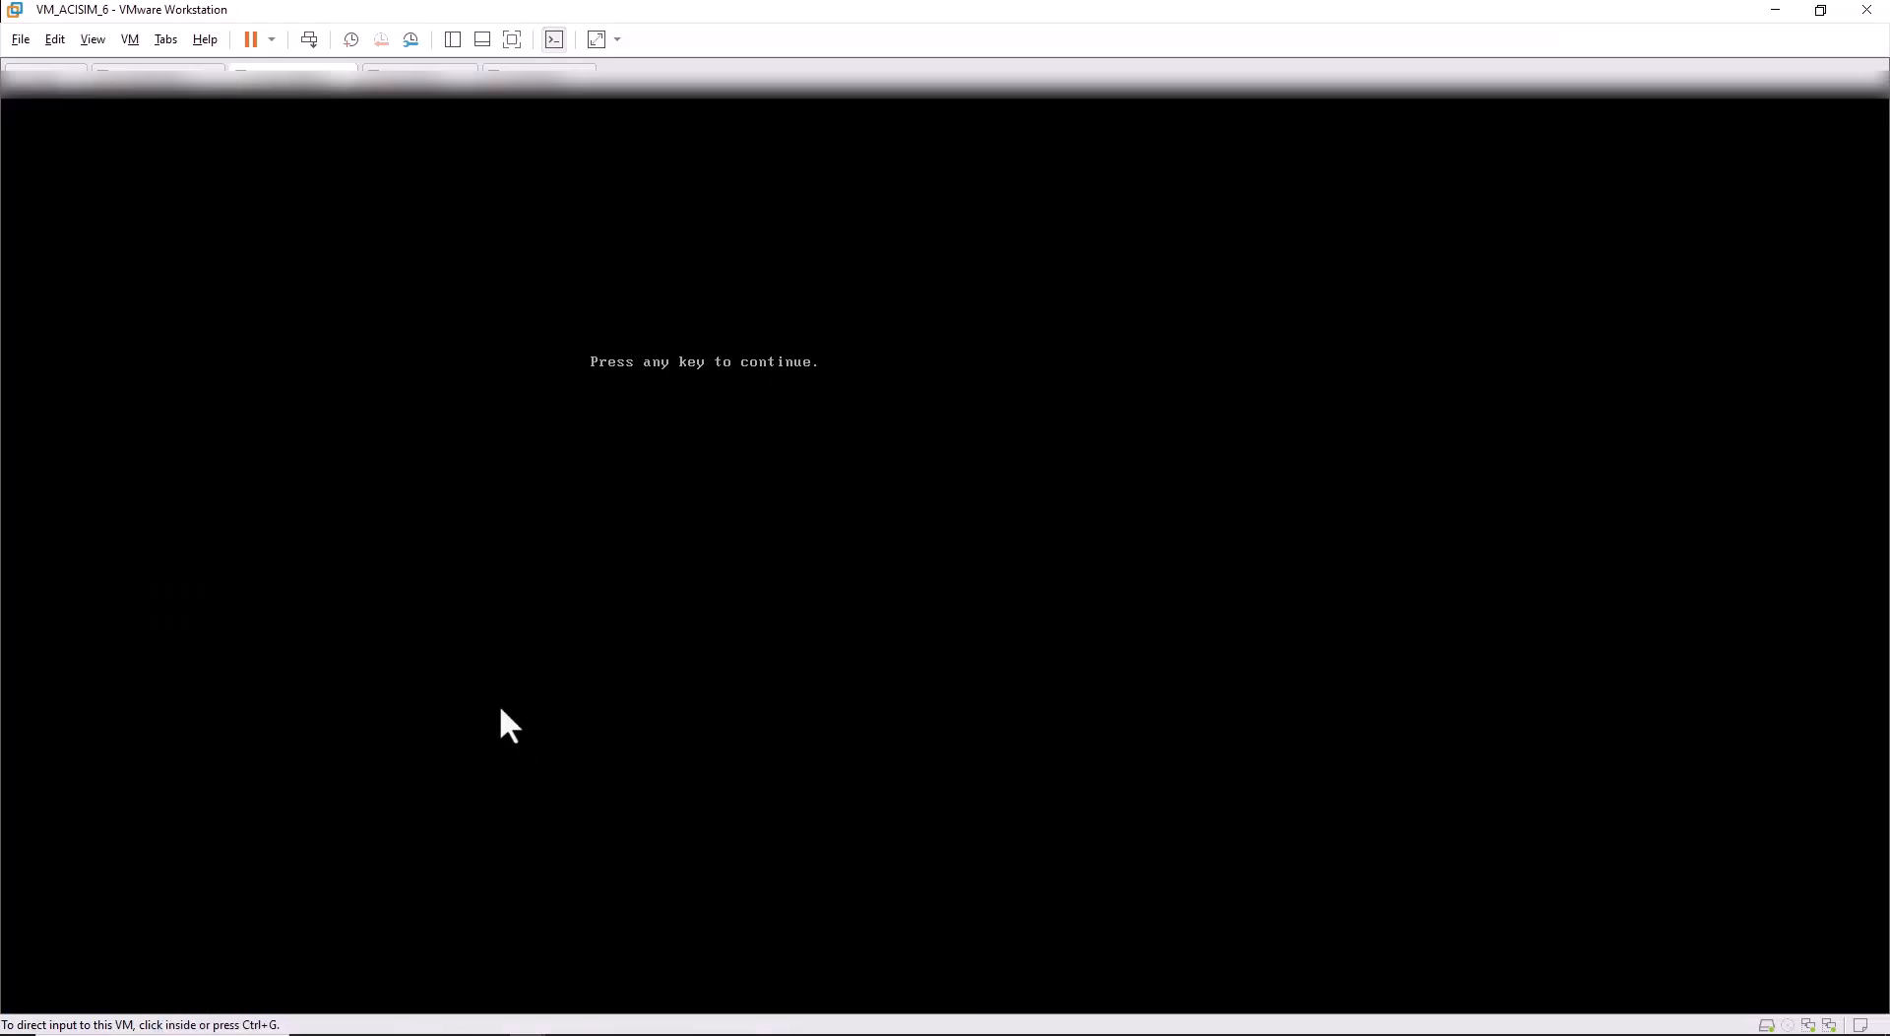
Press Enter at the console's 'Press any key to continue.' prompt, then release input with Ctrl+Alt.
left_click(667, 375)
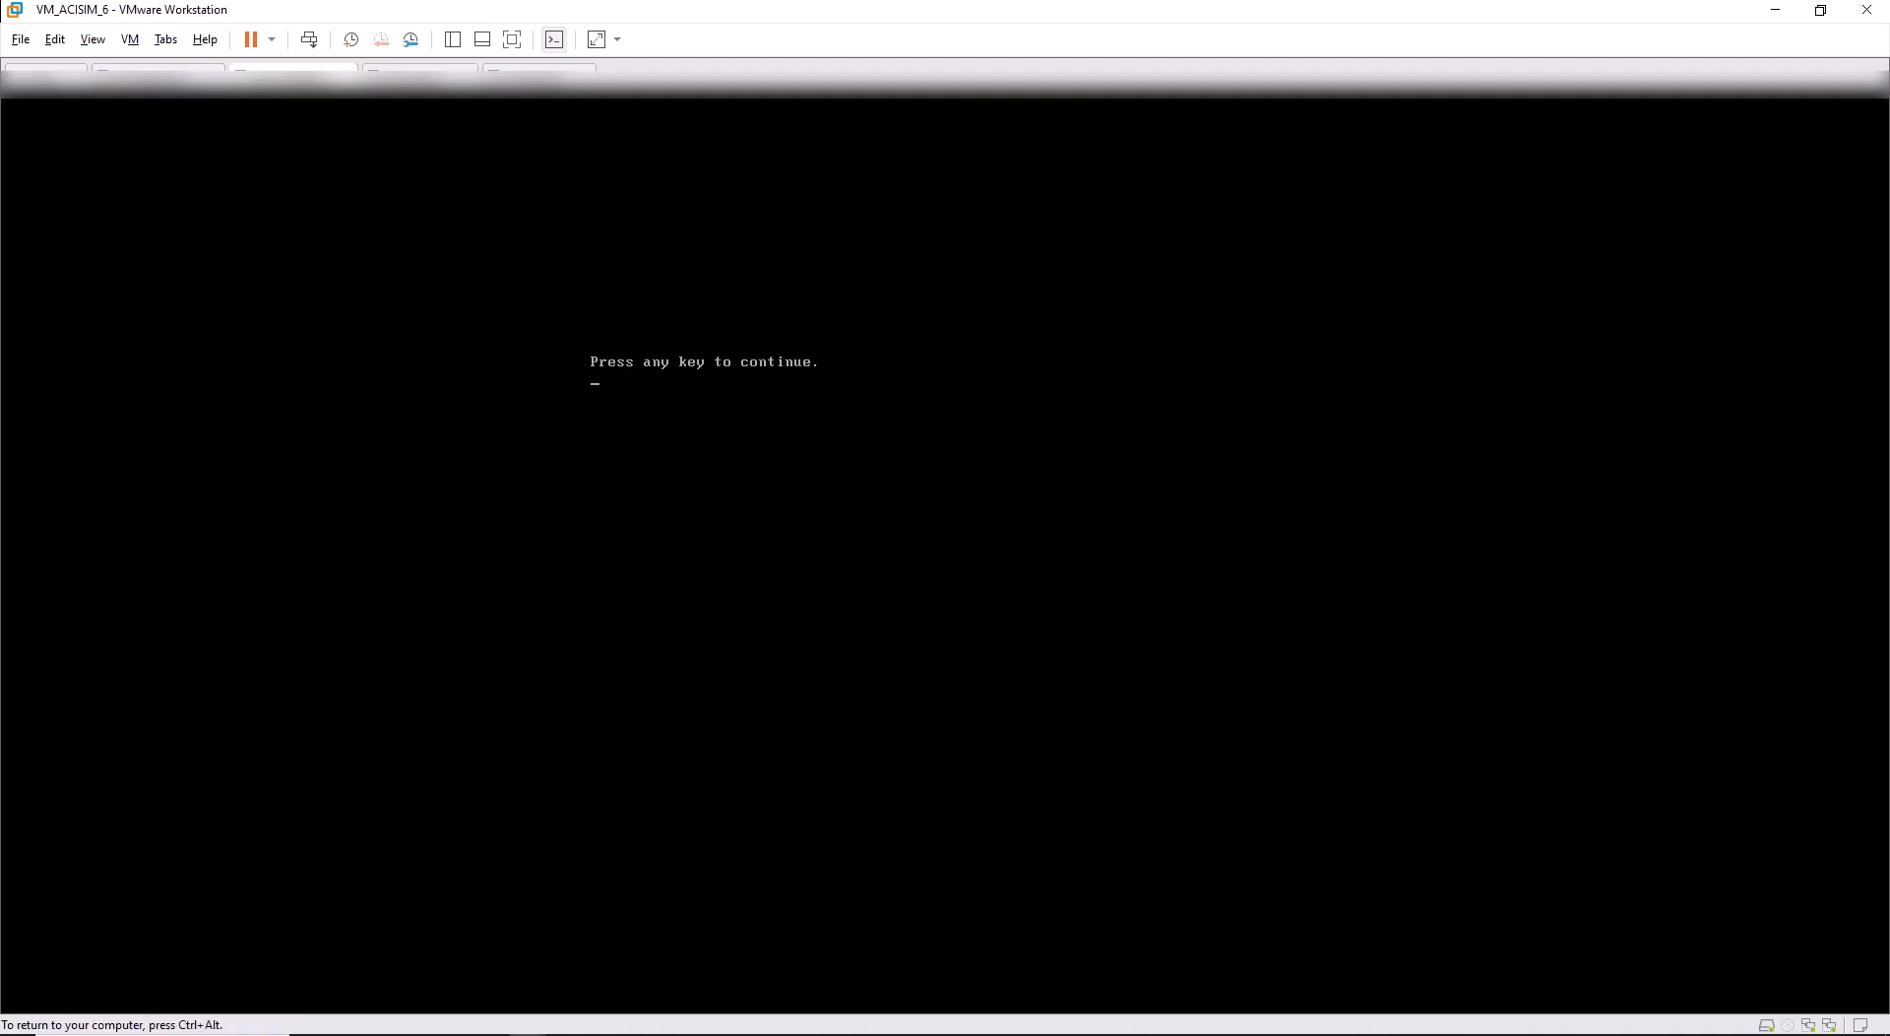
key("Return")
key("ctrl+alt")
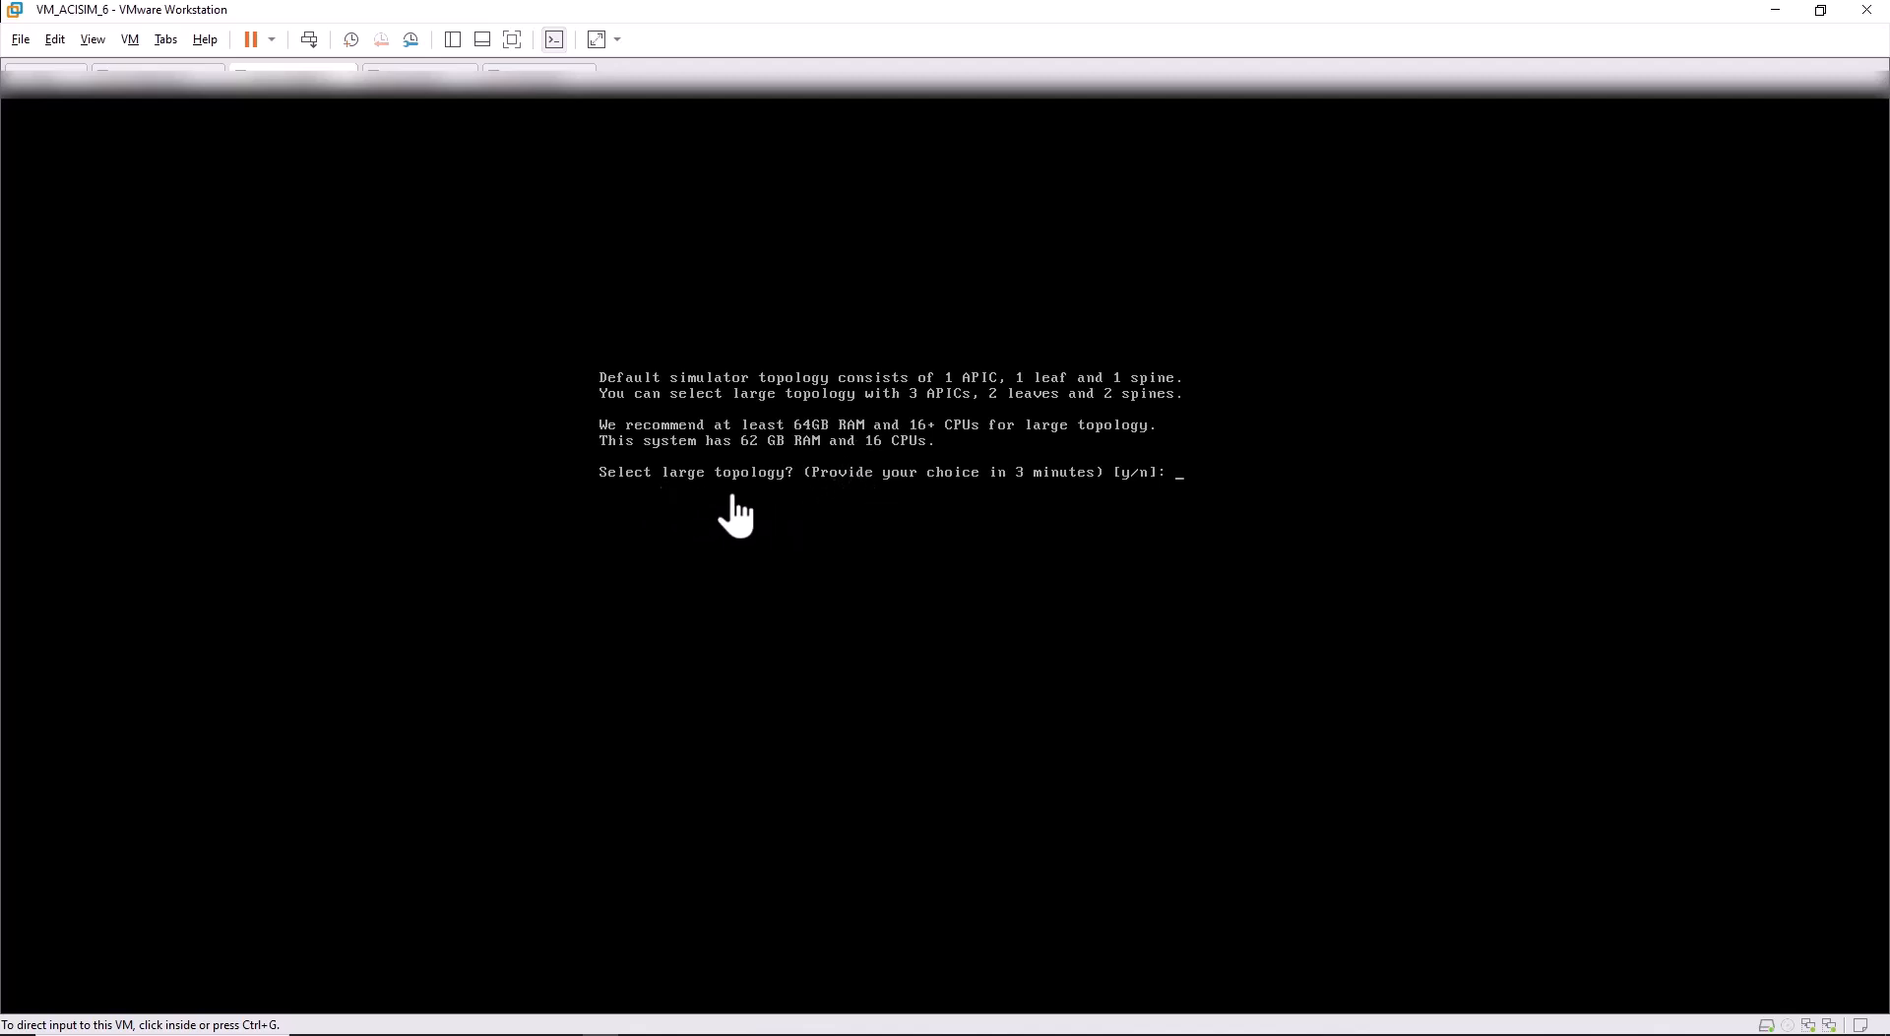
Answer y at the large-topology prompt so APIC1 starts with 3 APICs, 2 leaves and 2 spines.
left_click(938, 519)
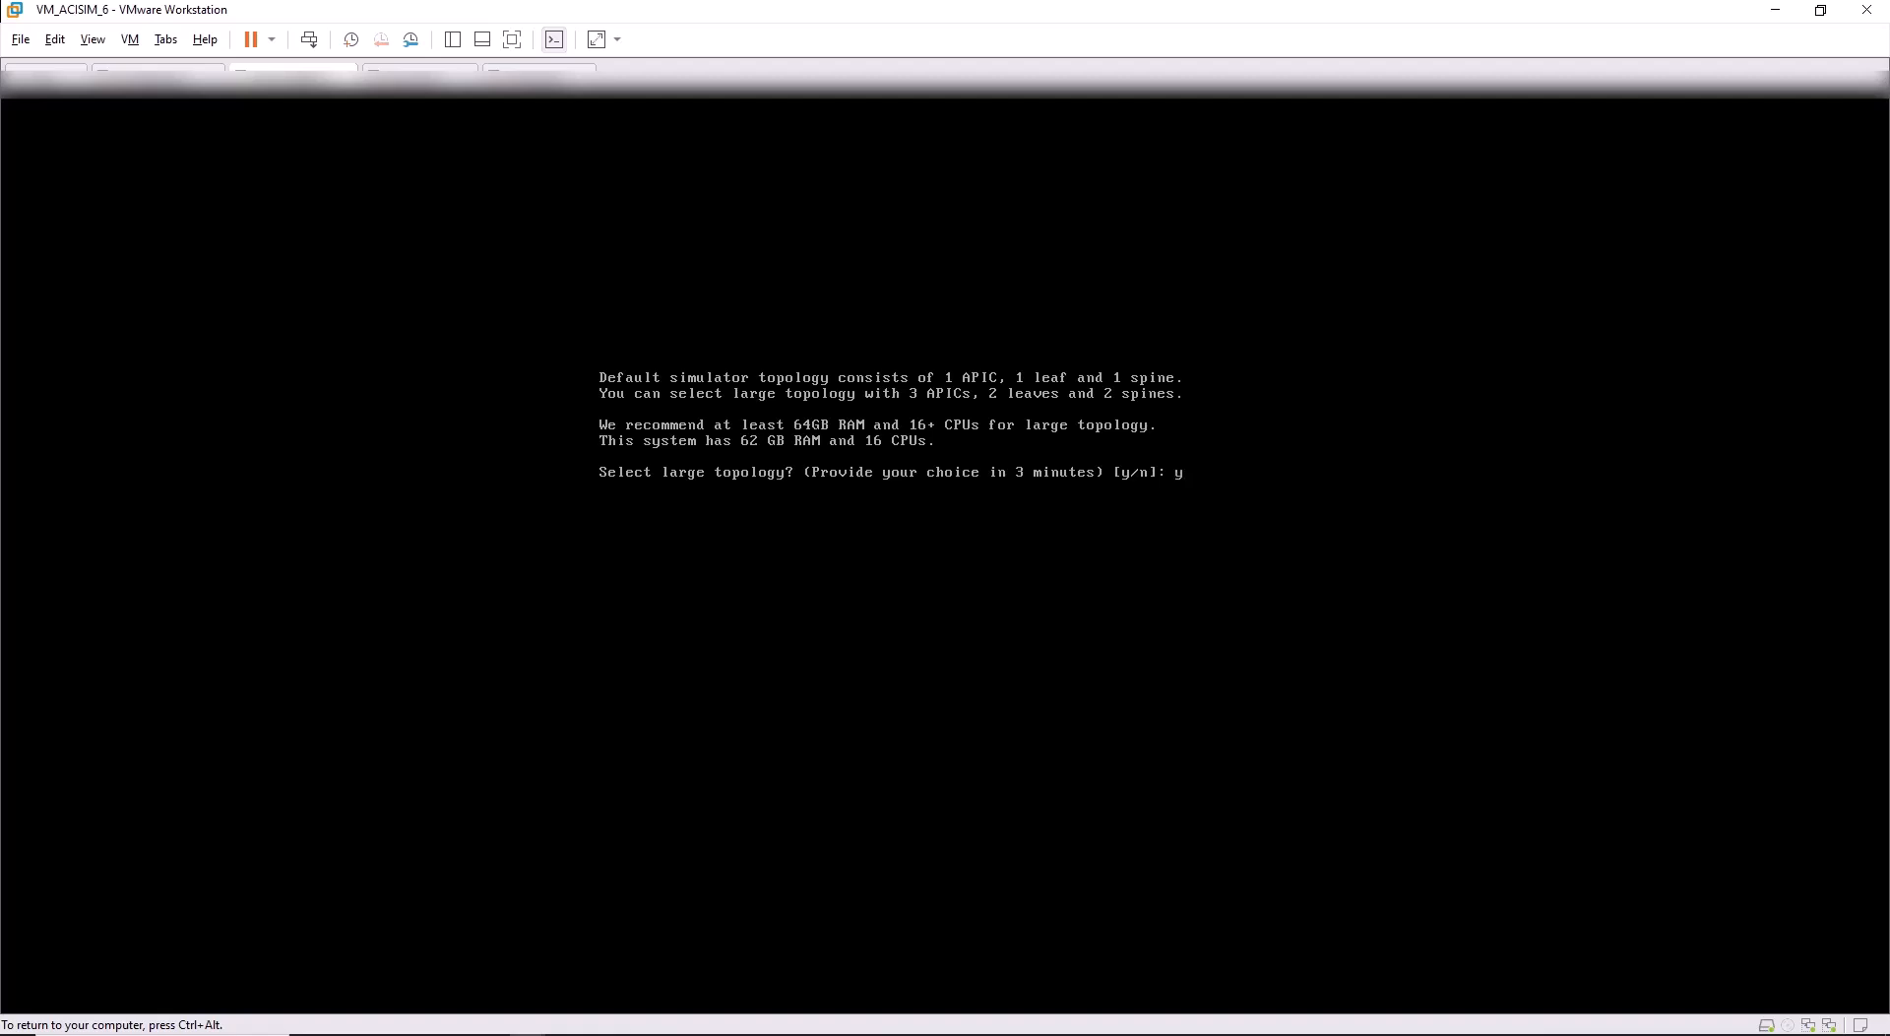
type("y")
key("Return")
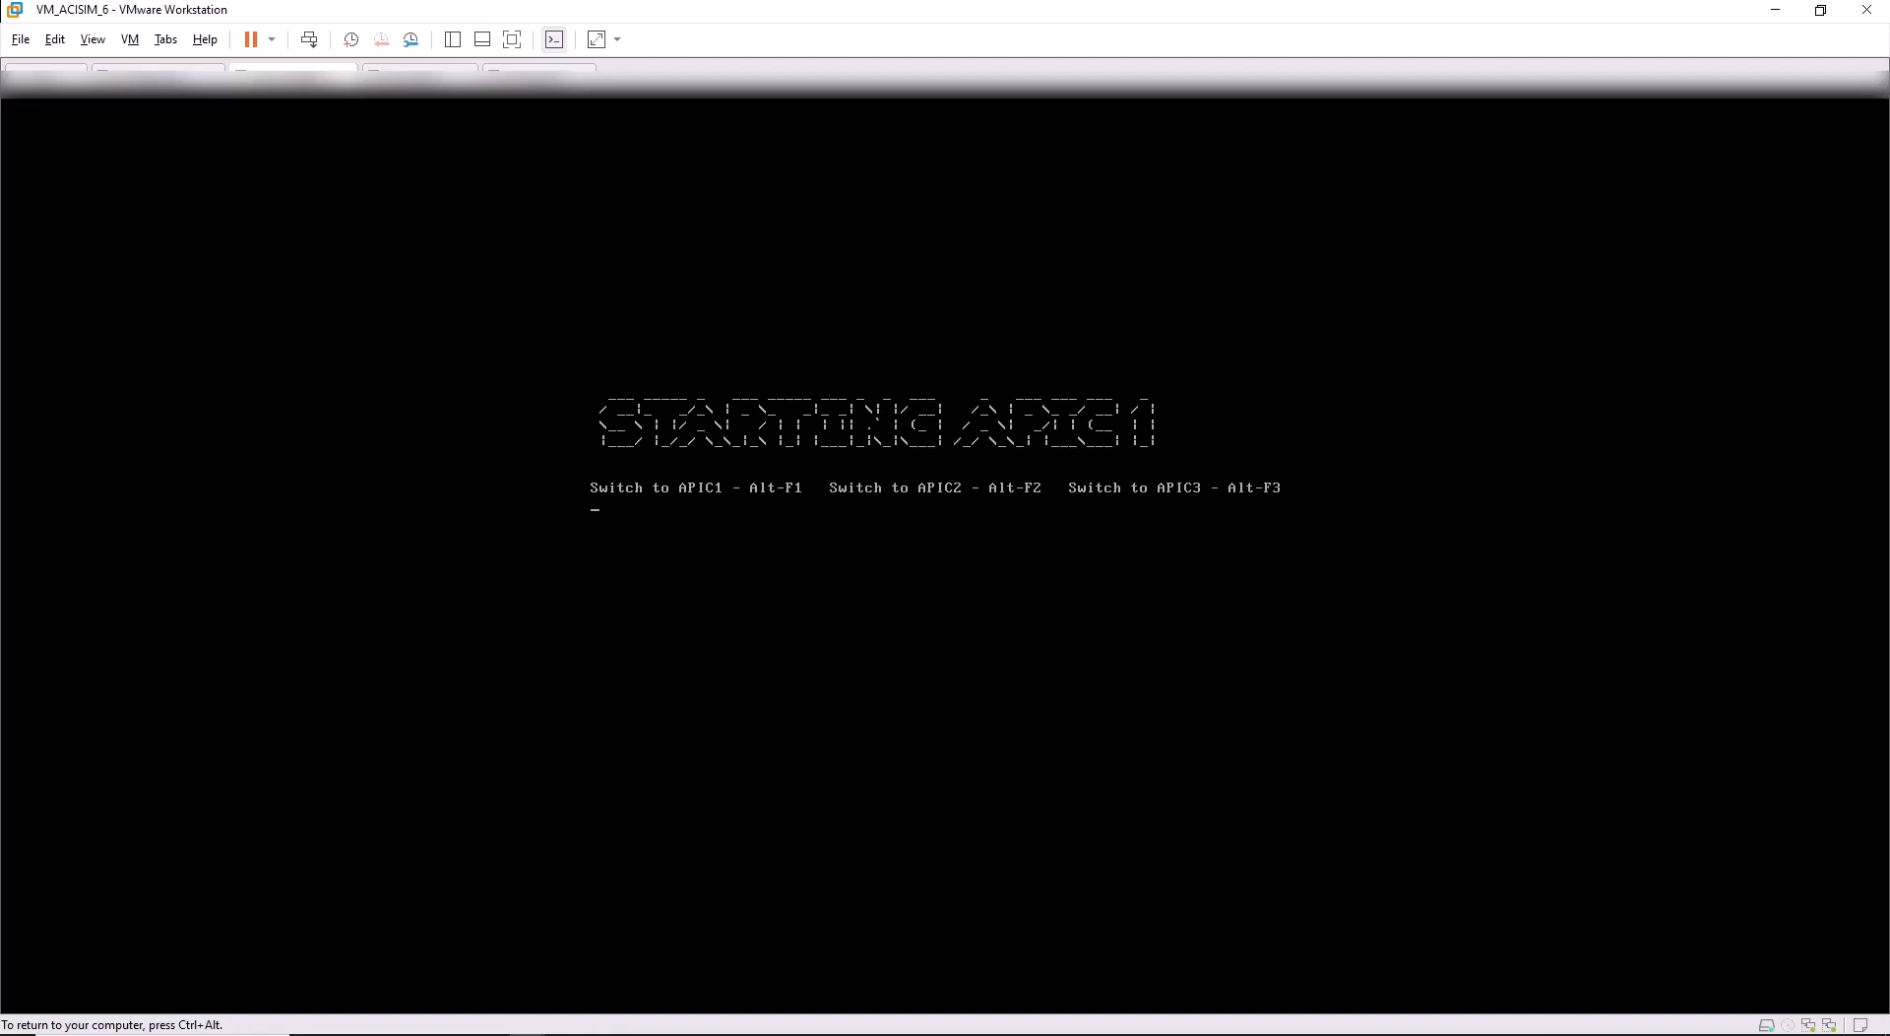
key("ctrl+alt")
key("F9")
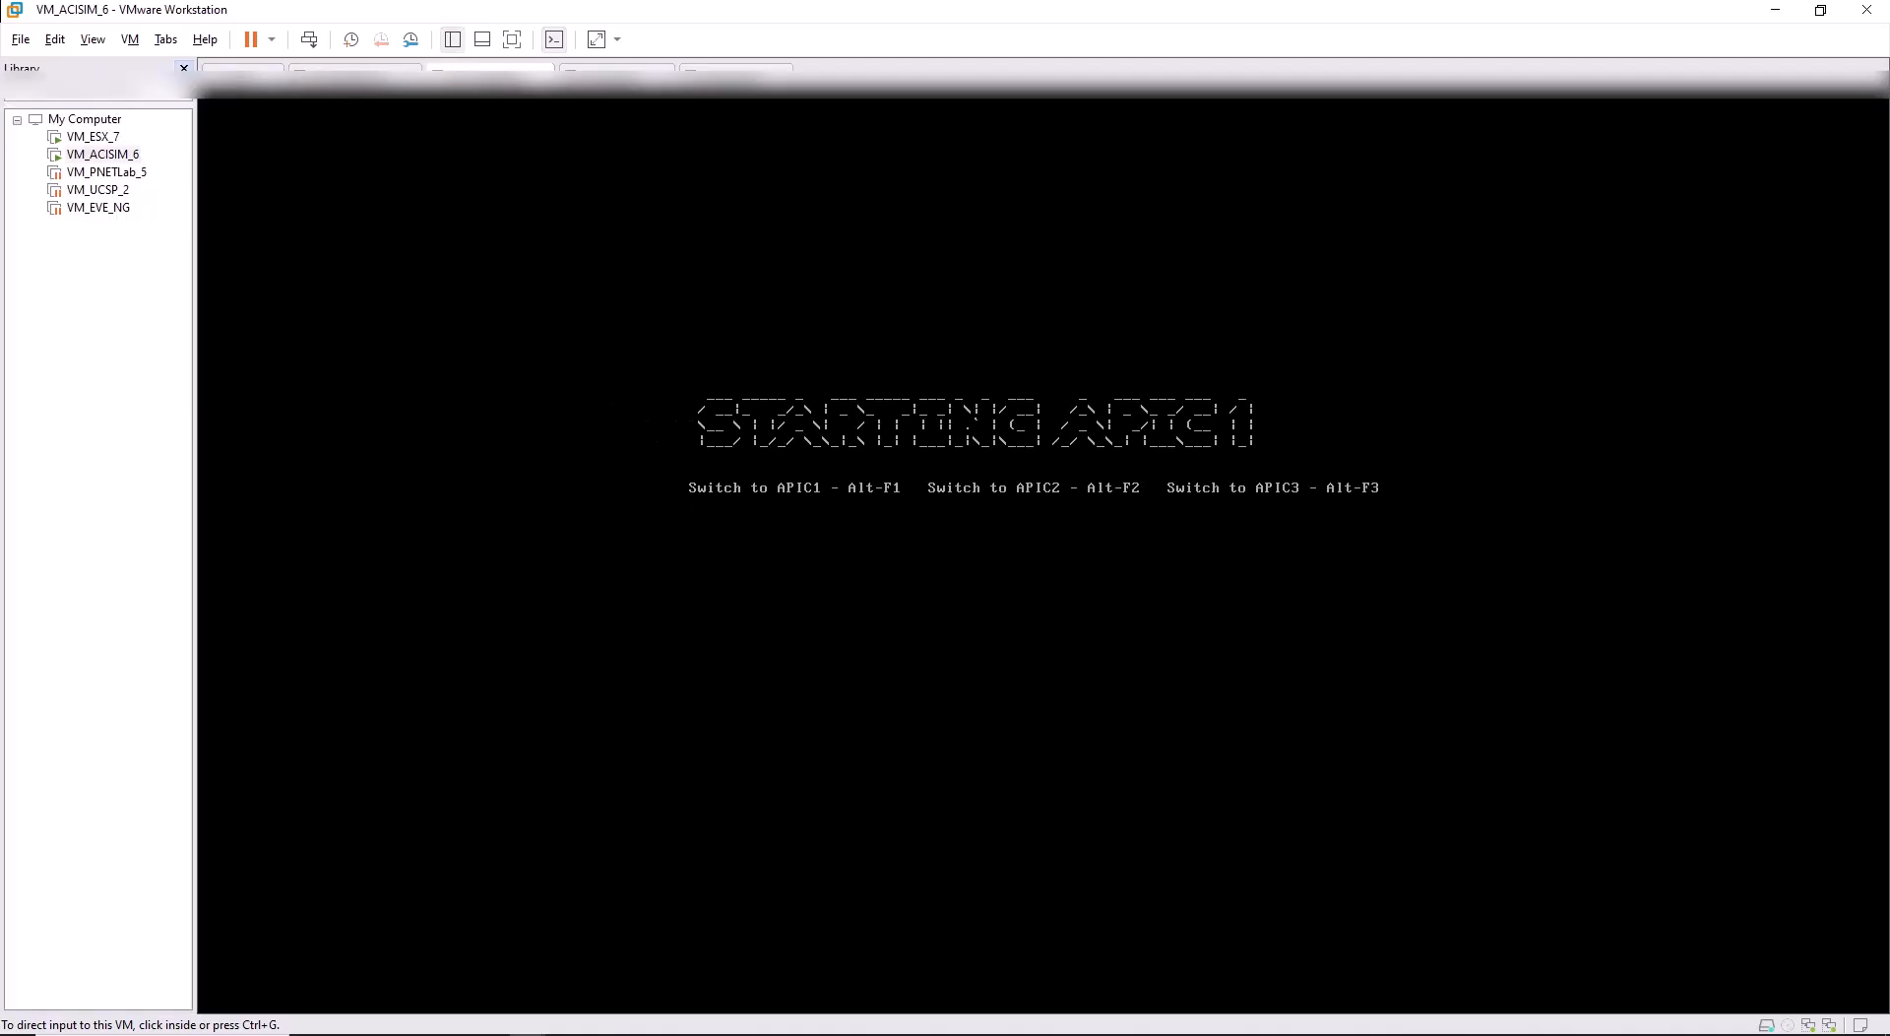
key("F9")
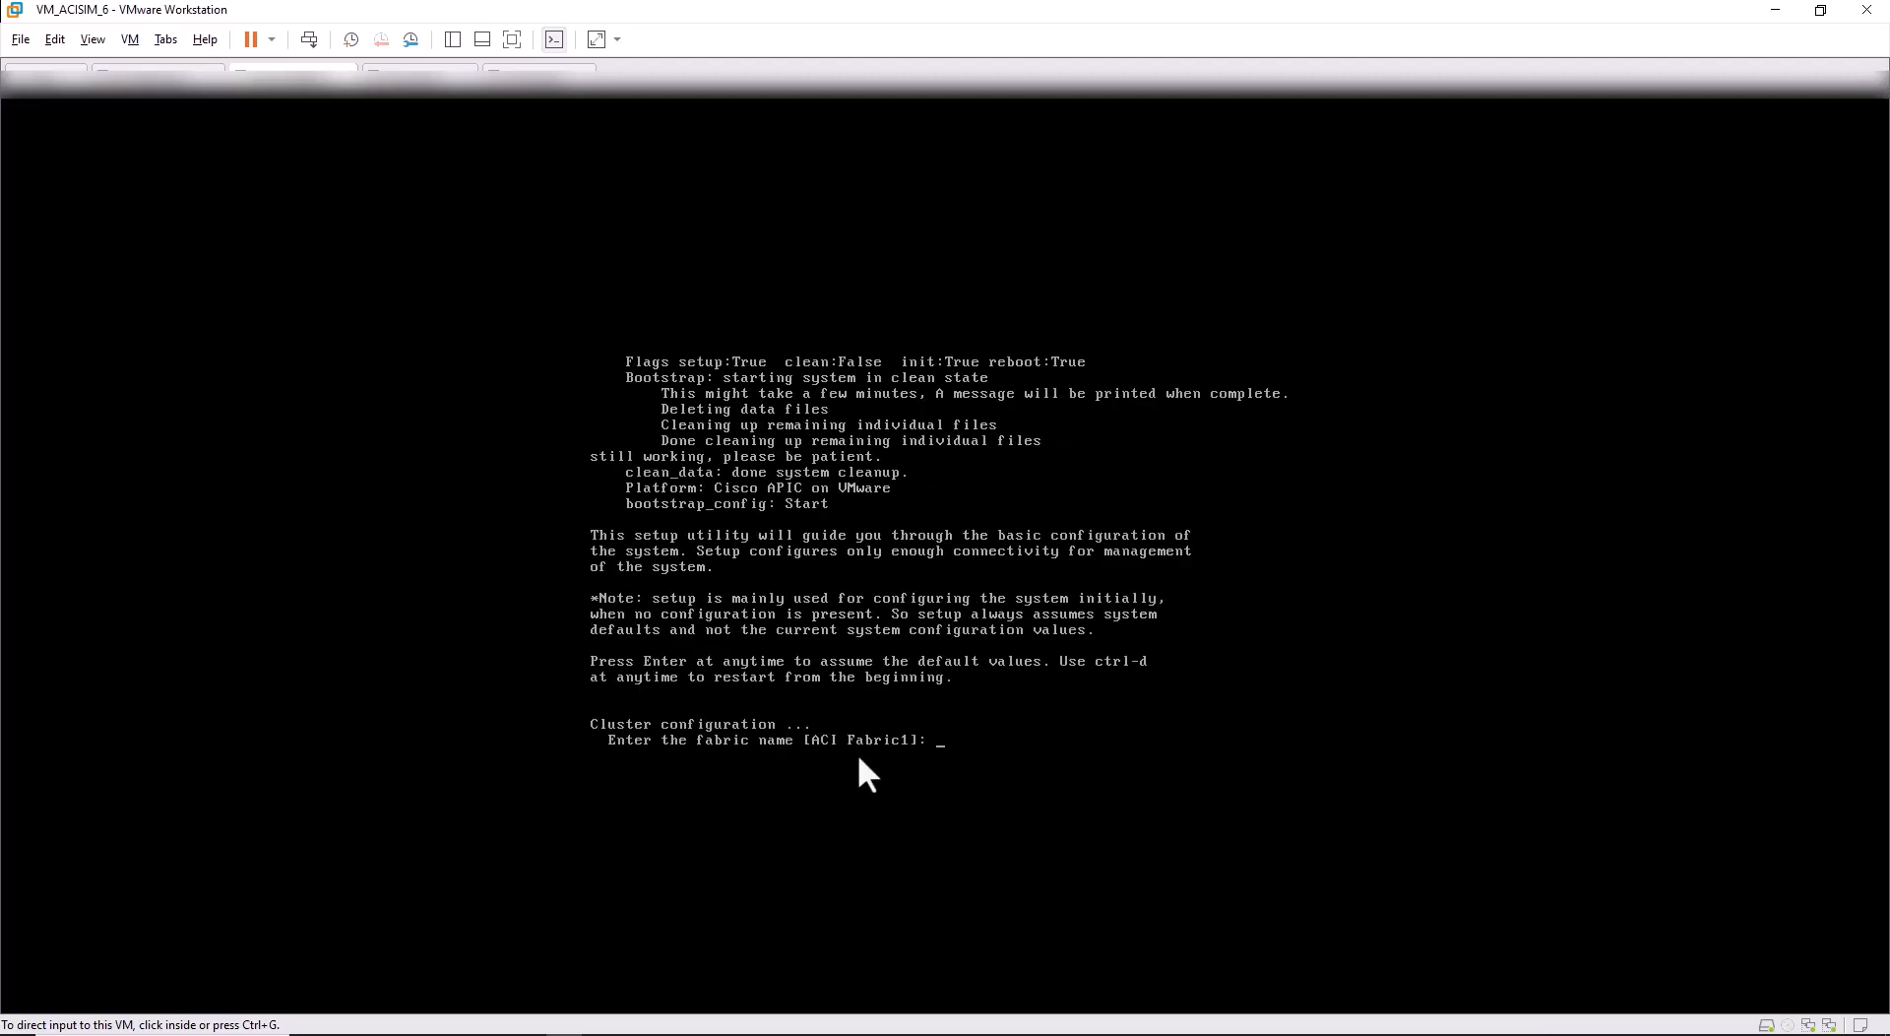
Accept defaults: fabric name ACI Fabric1, fabric ID 1, 3 controllers, non-standby, controller ID 1, no L3.
left_click(846, 705)
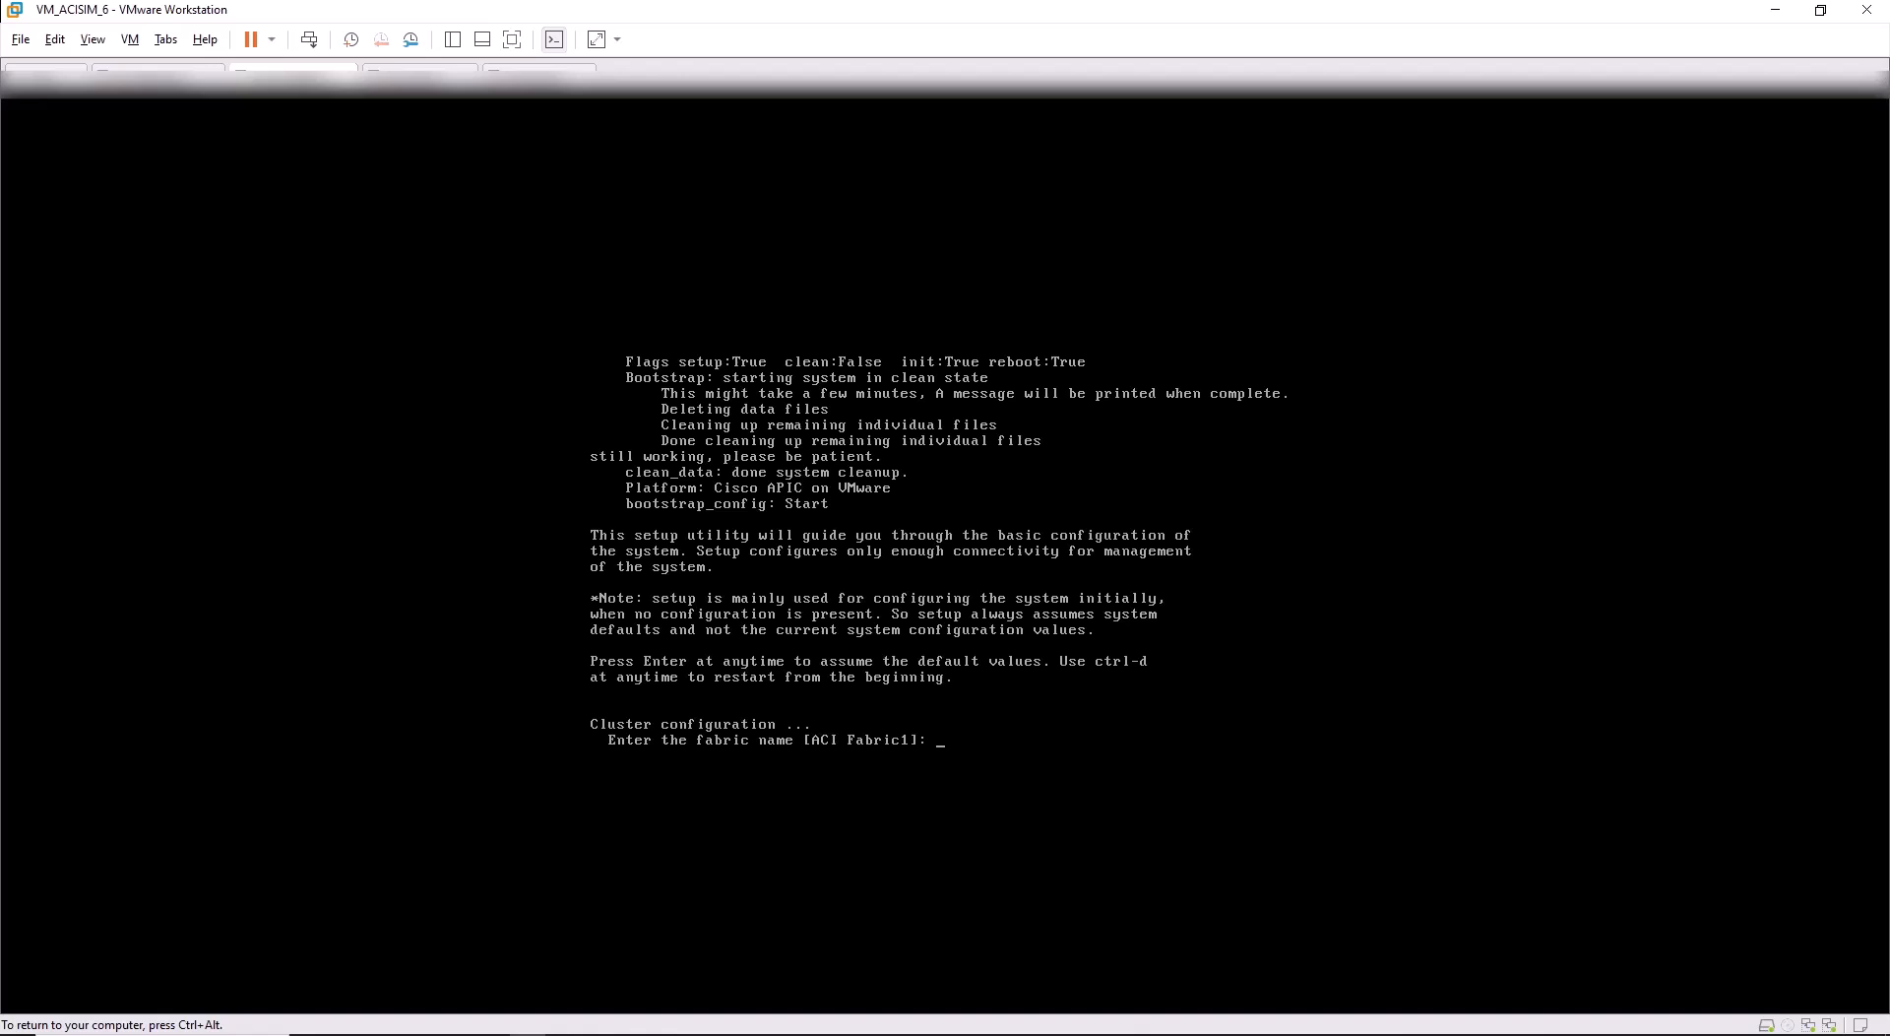
key("Return")
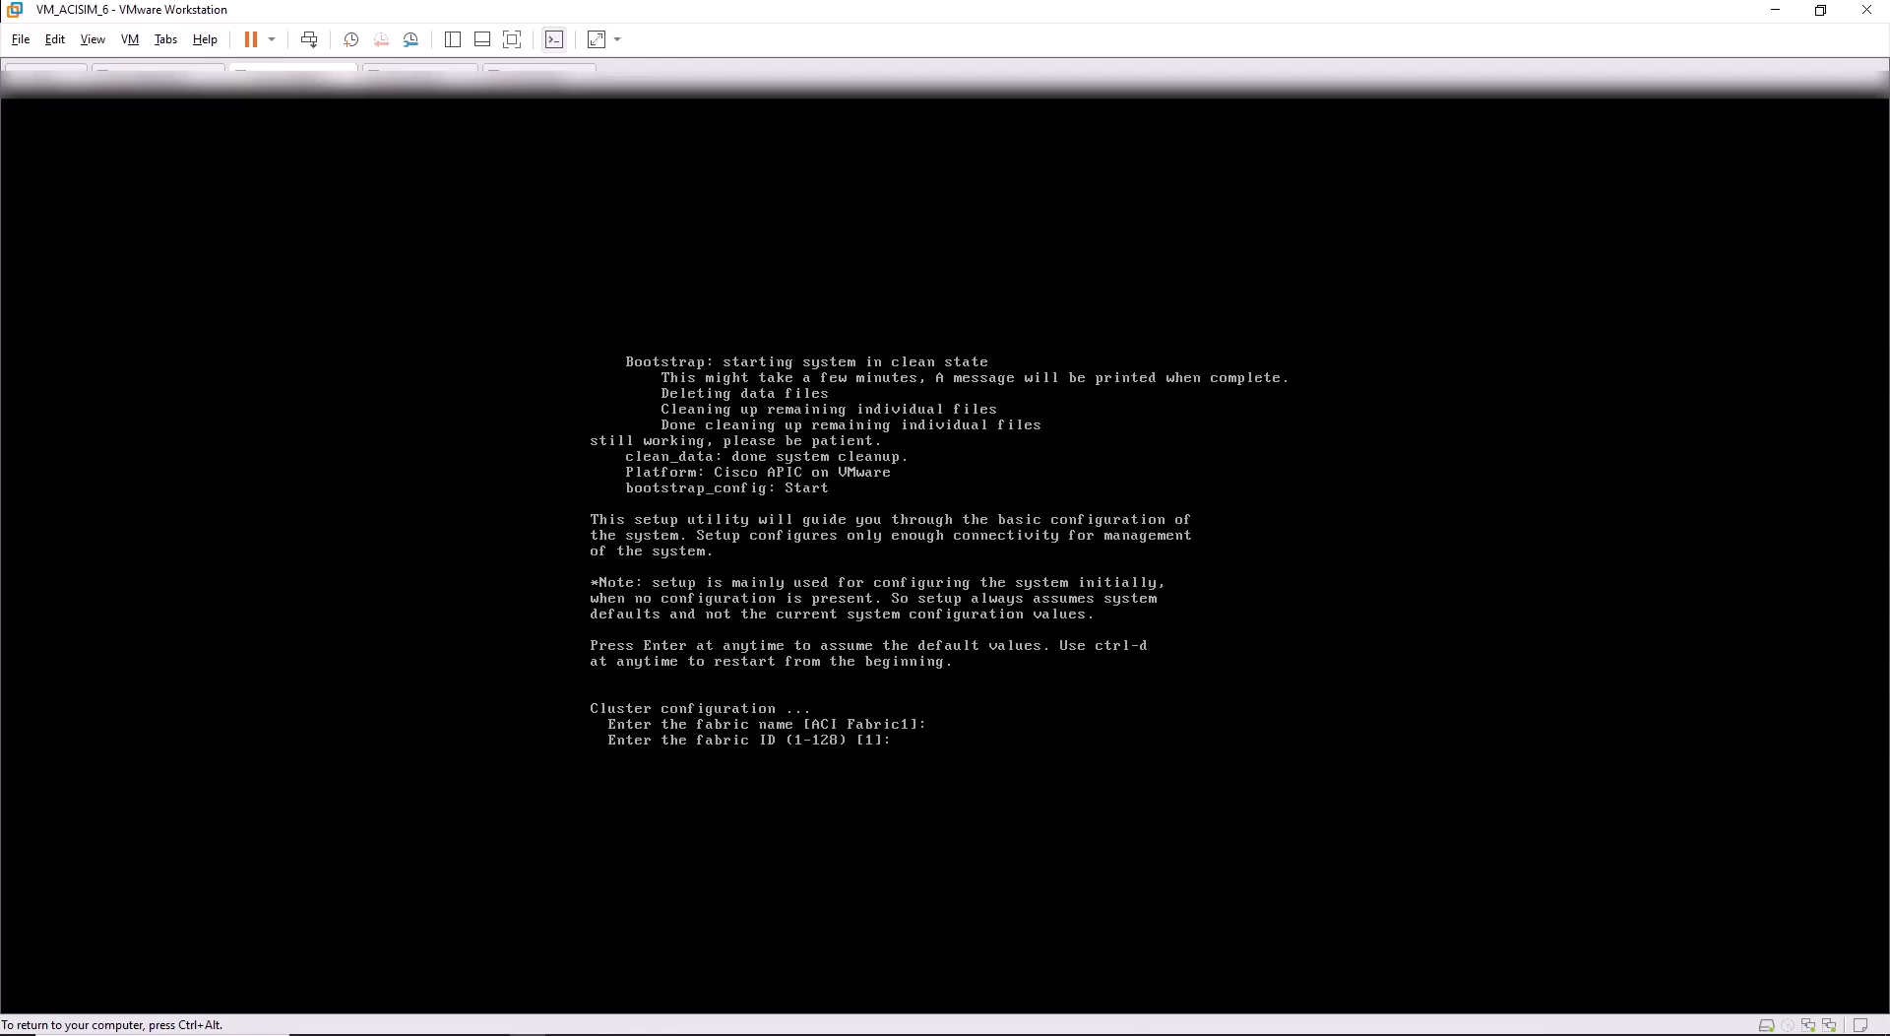
key("Return")
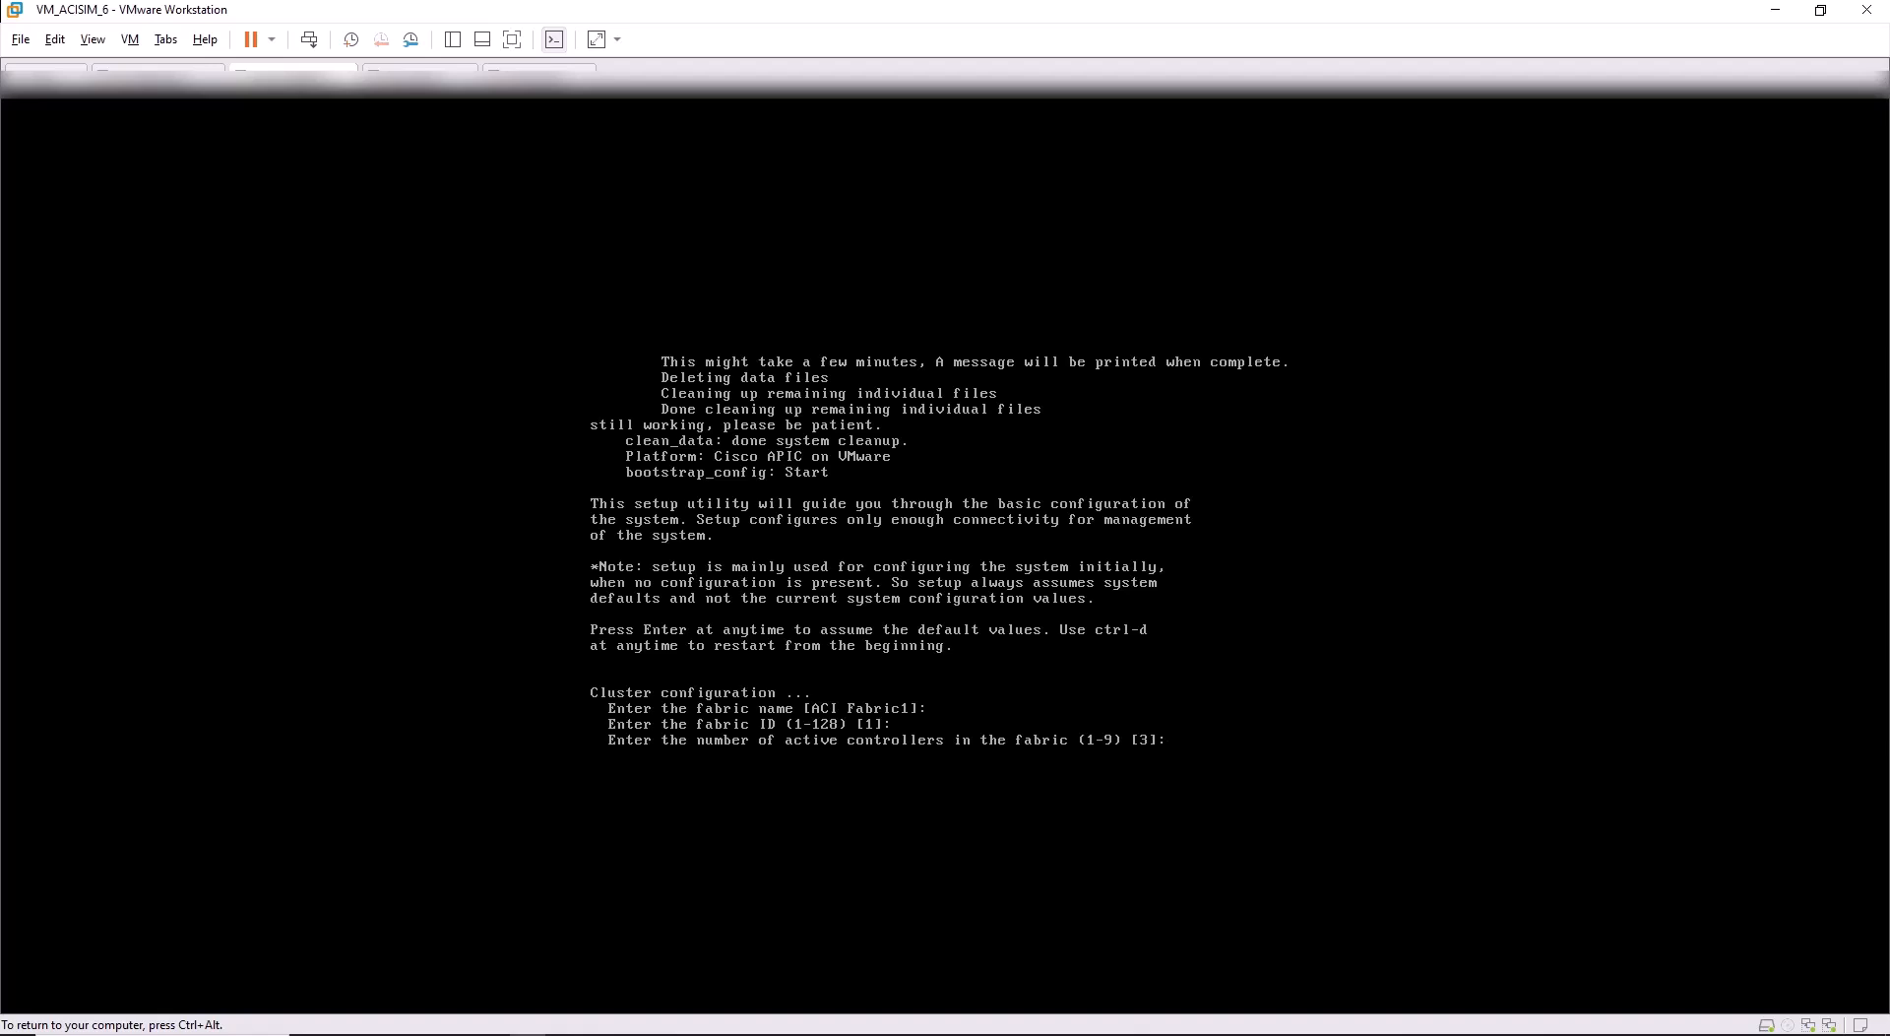
key("Return")
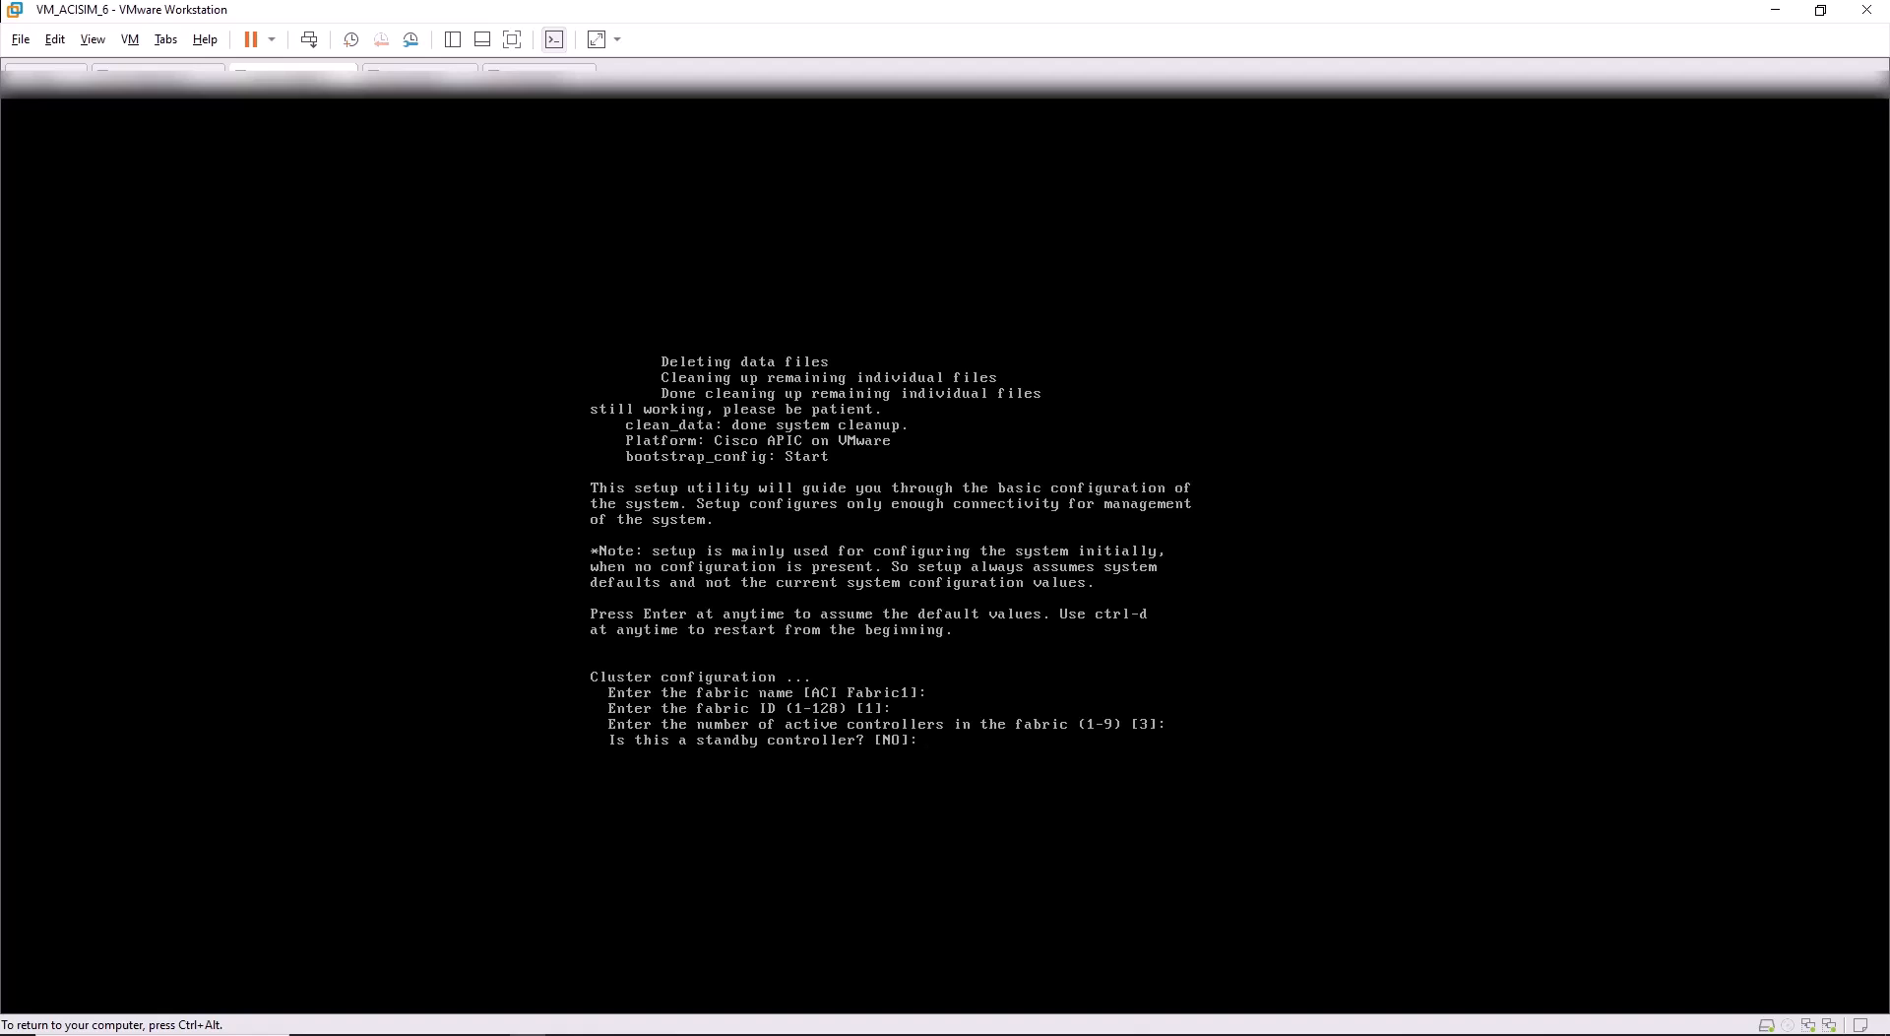
key("Return")
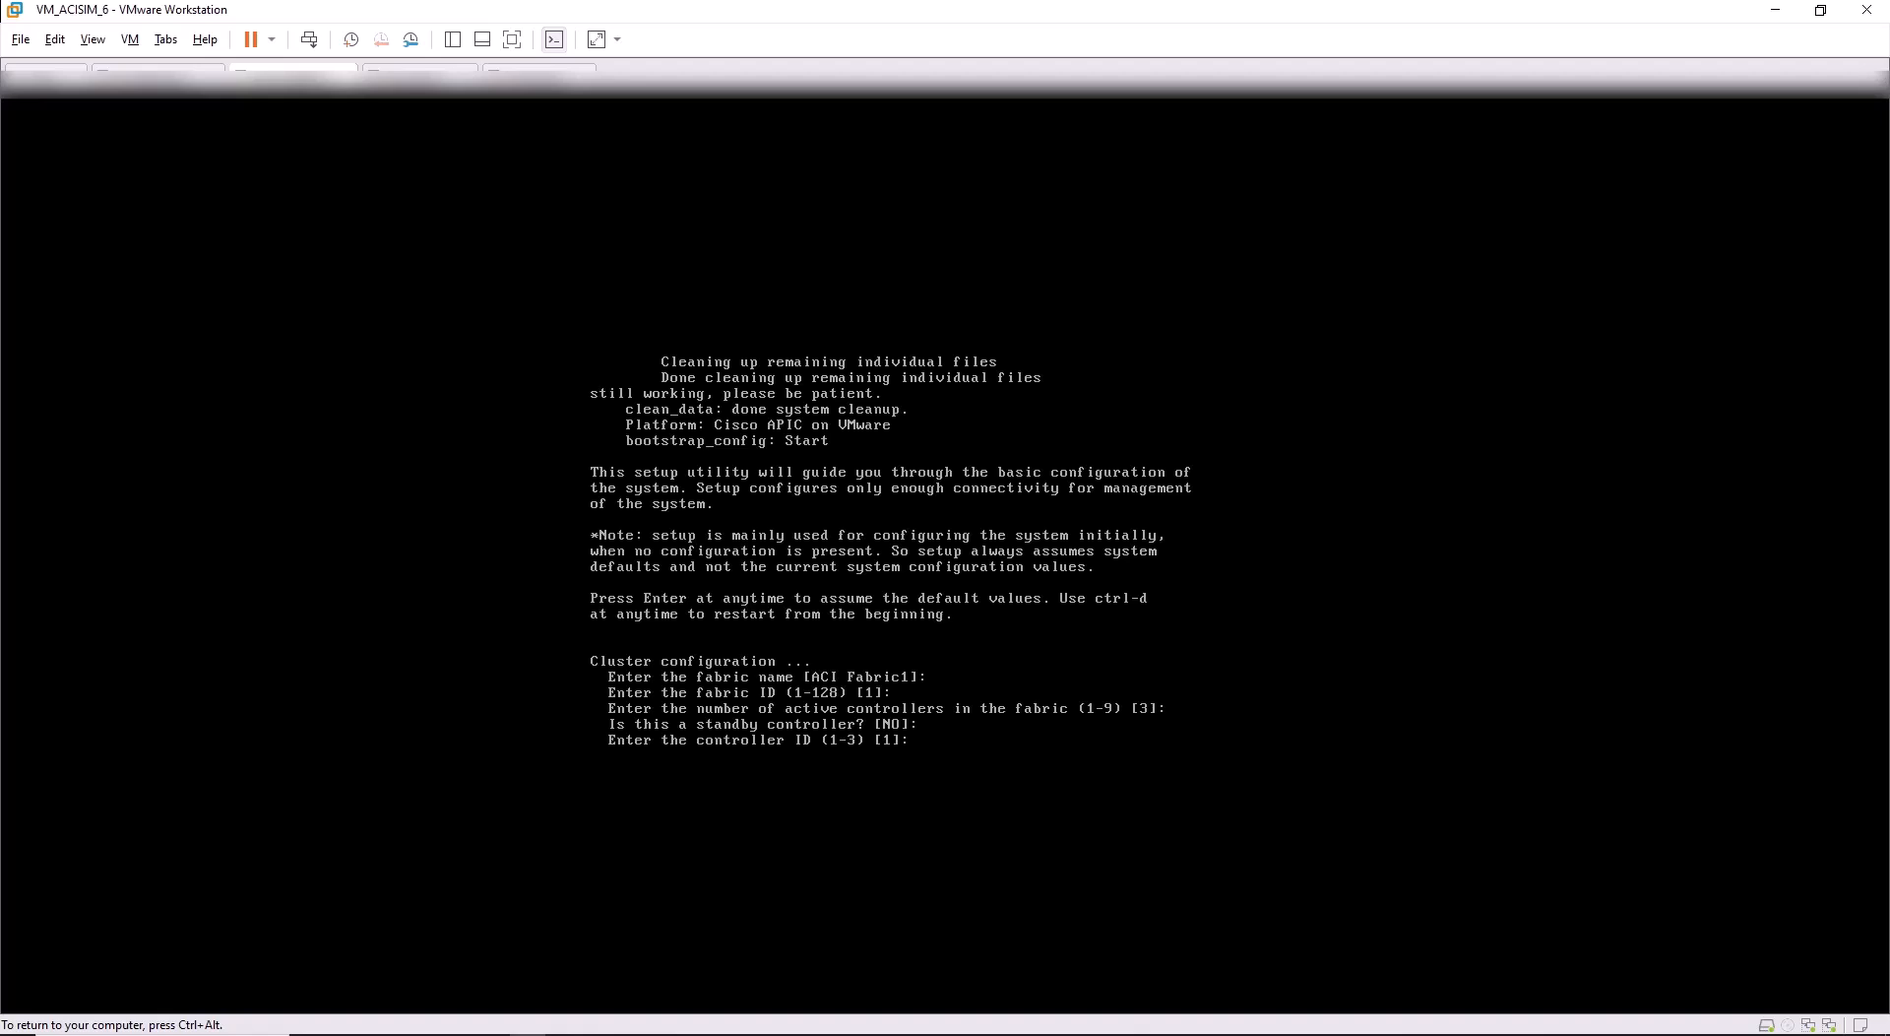
key("Return")
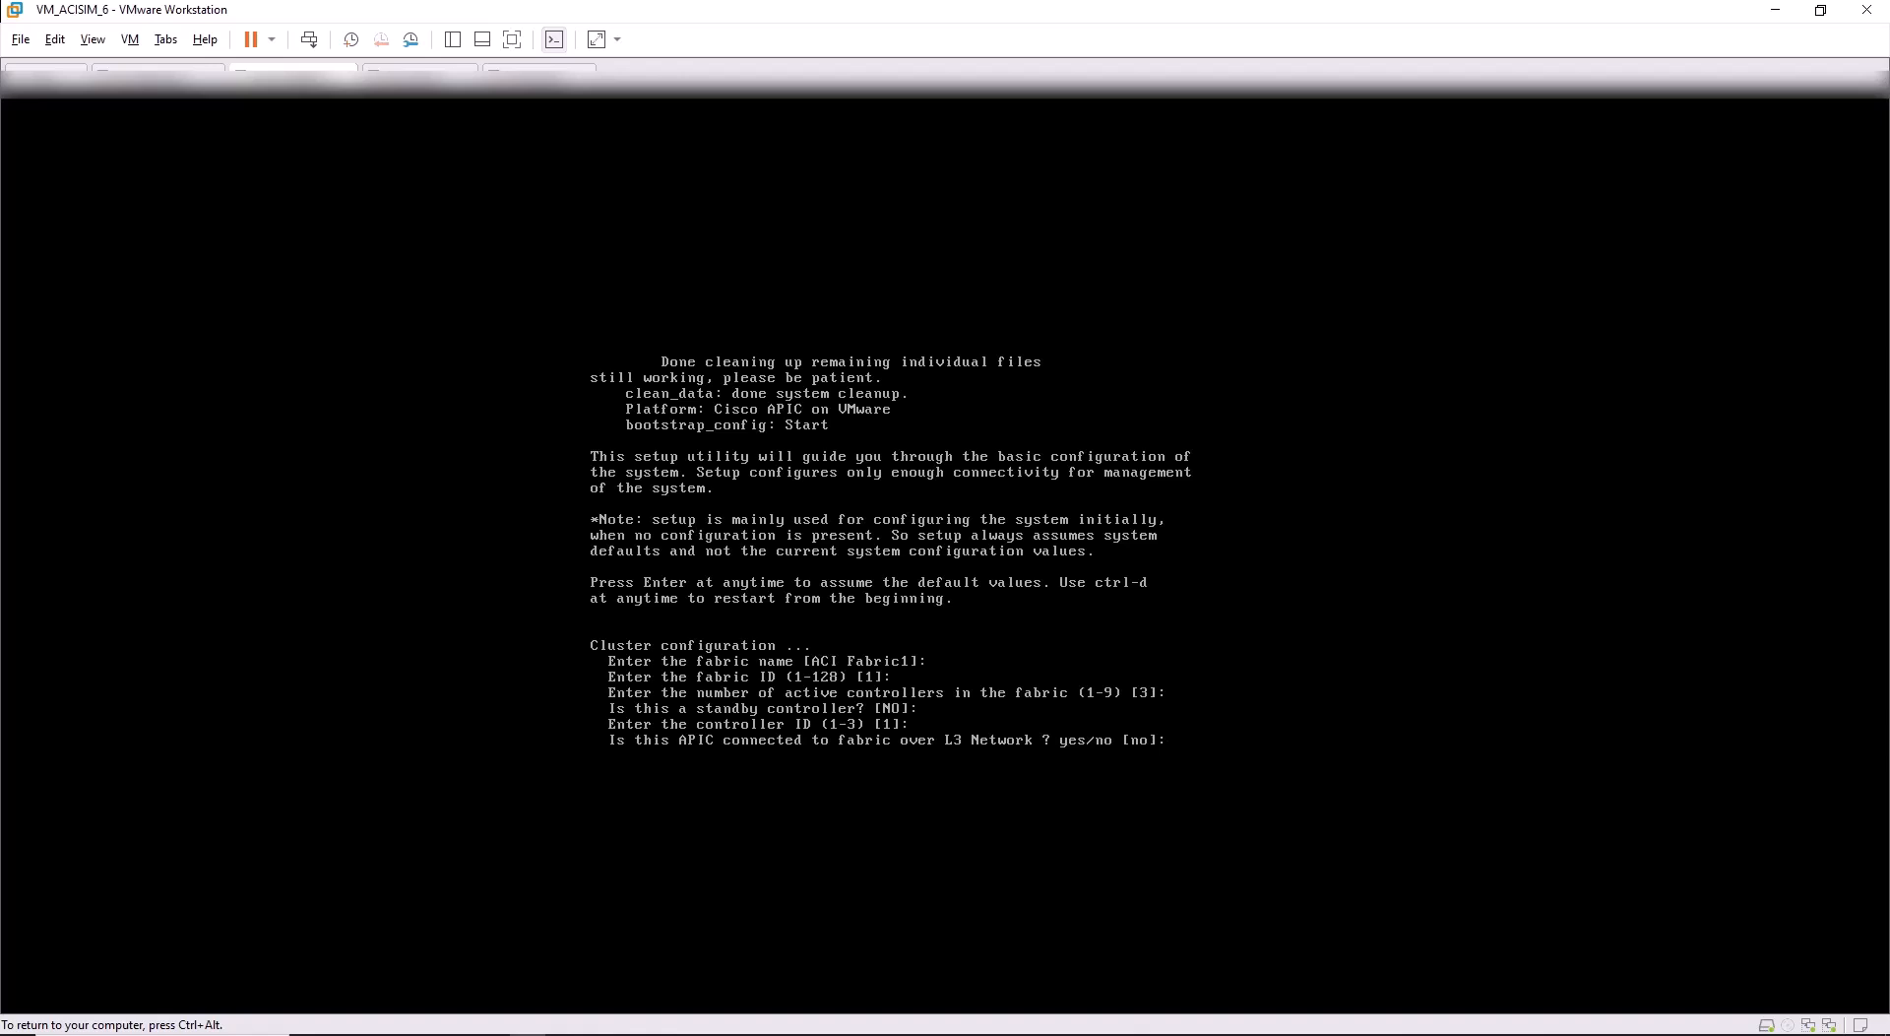
key("Return")
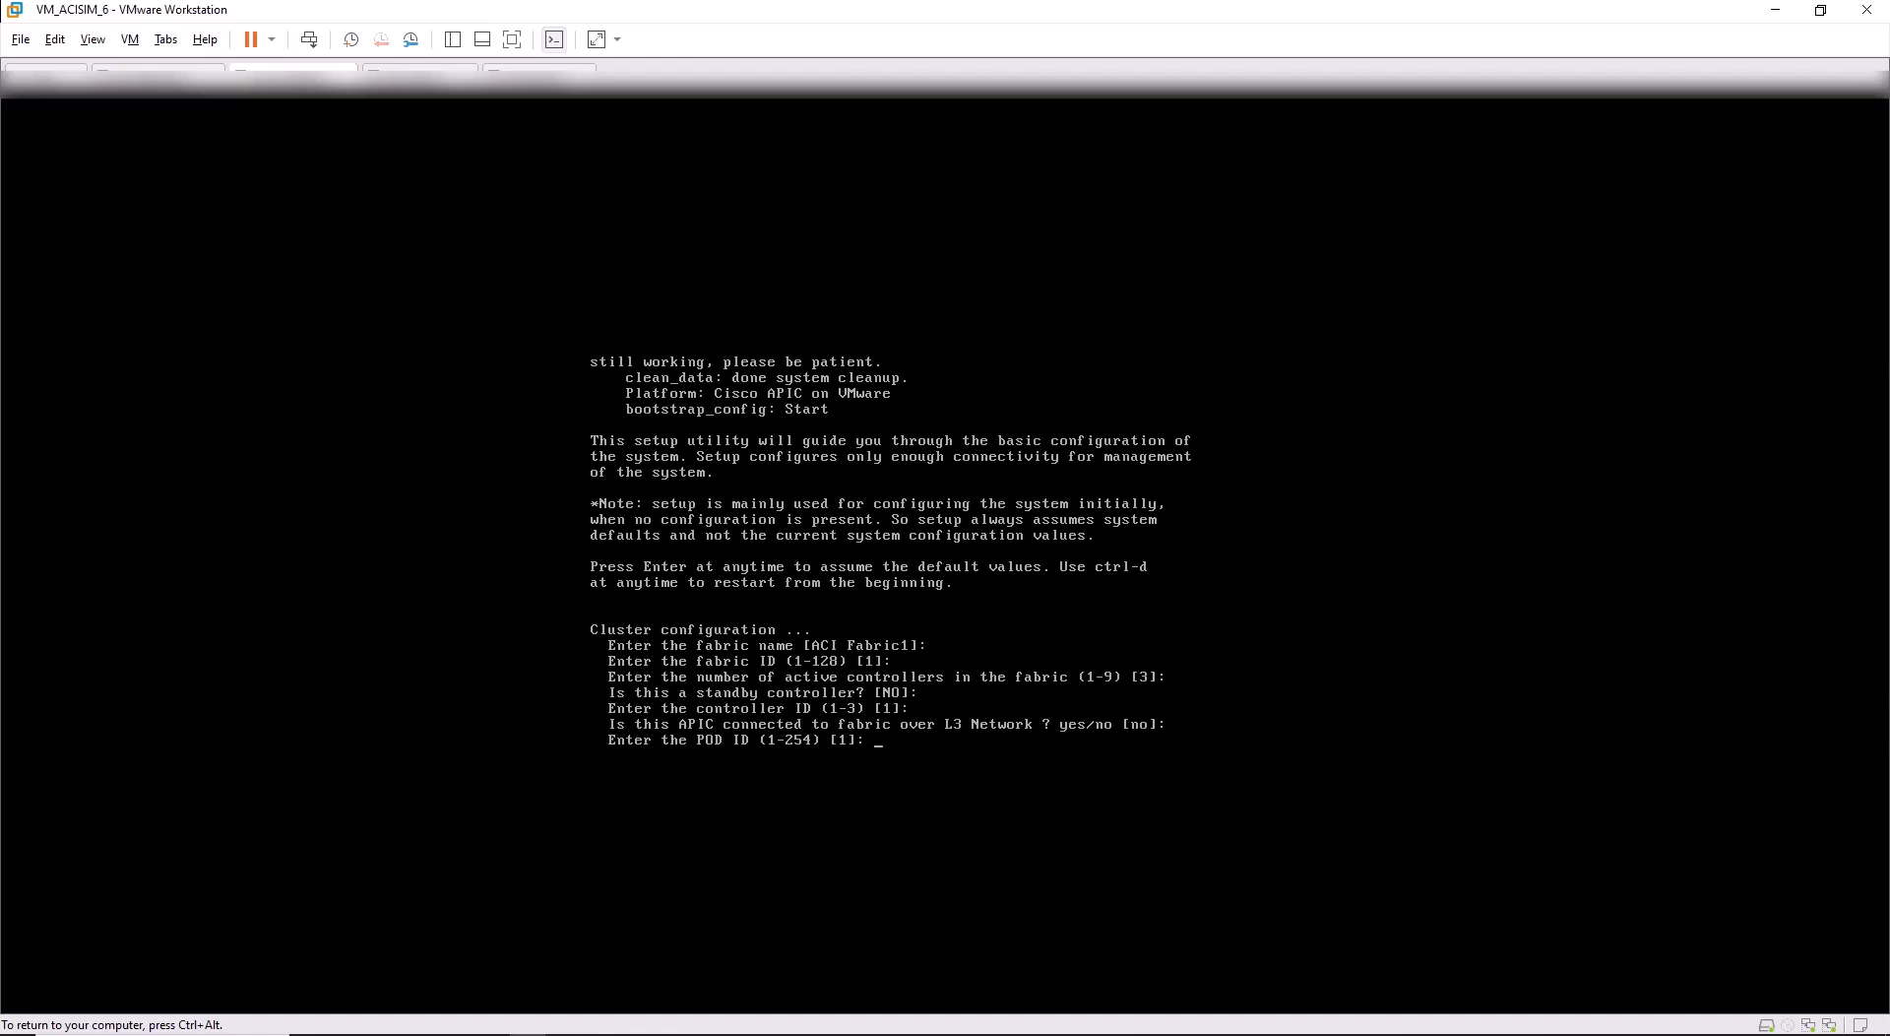
Keep default POD ID 1, controller name apic1, TEP pool 10.0.0.0/16, infra VLAN 4 and GIPO pool.
key("Return")
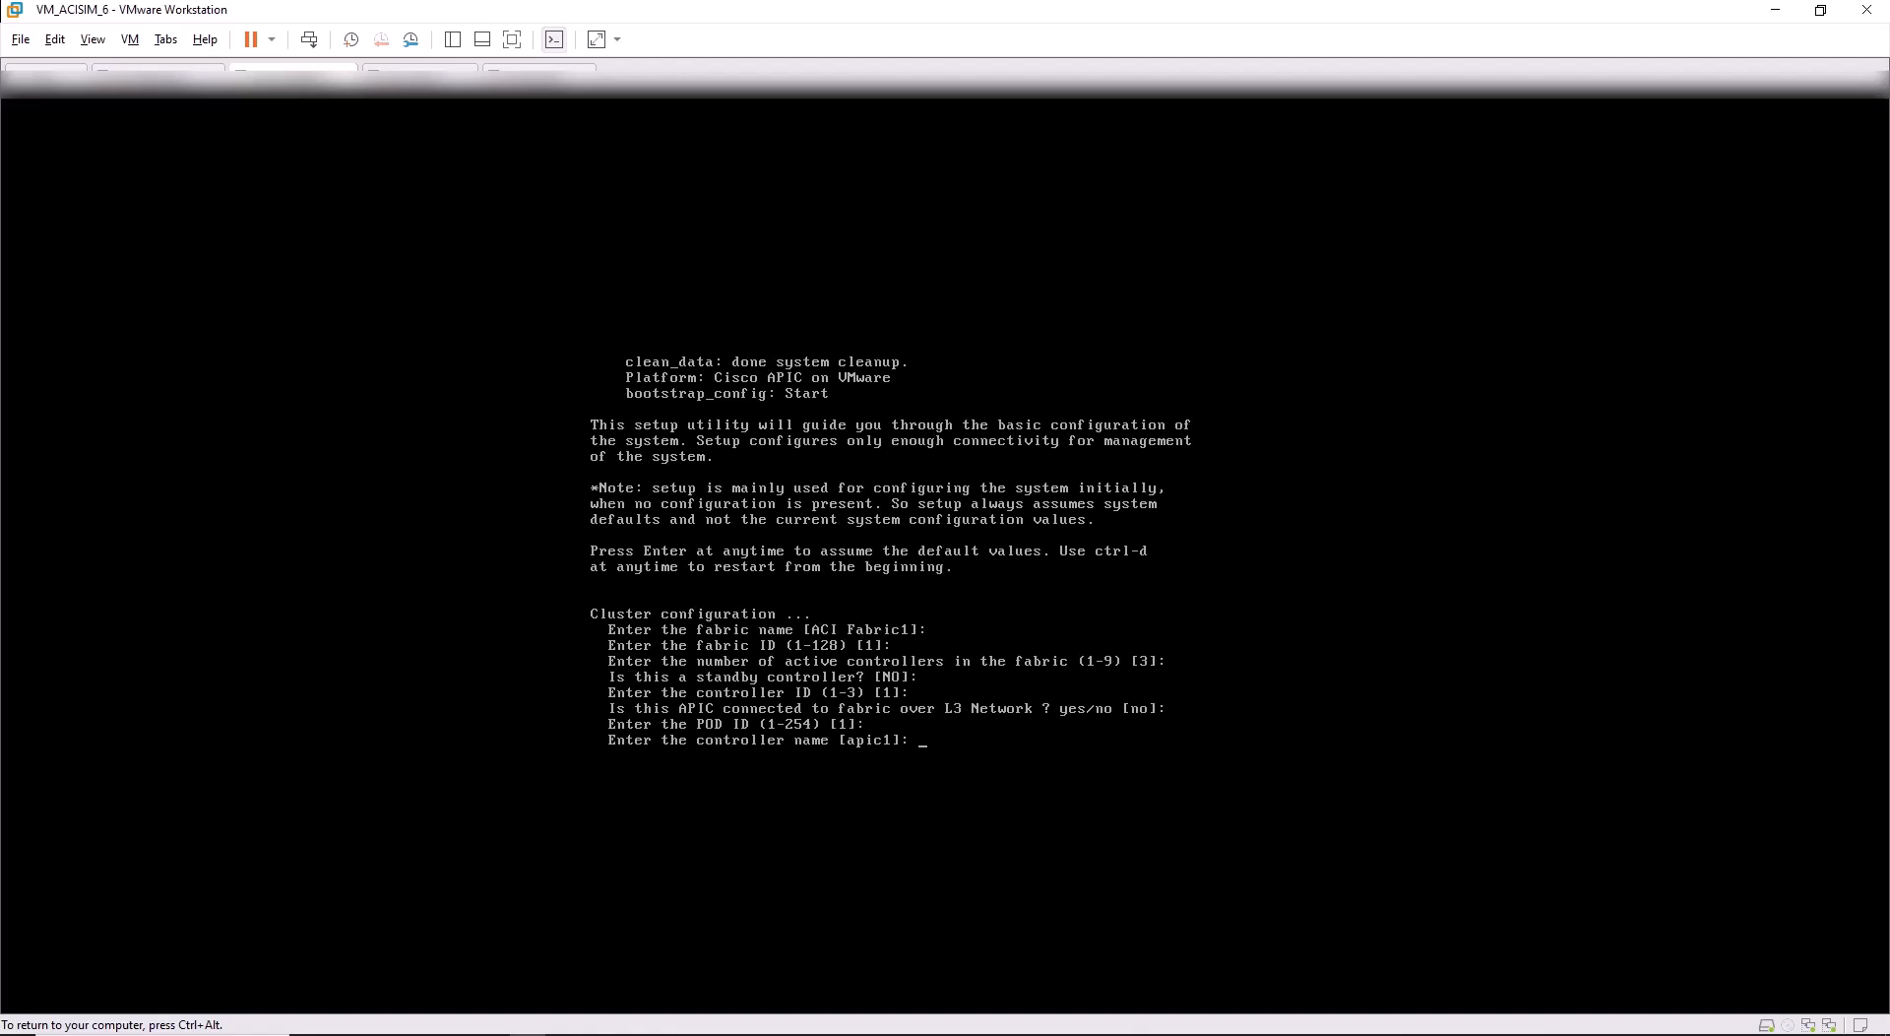
key("Return")
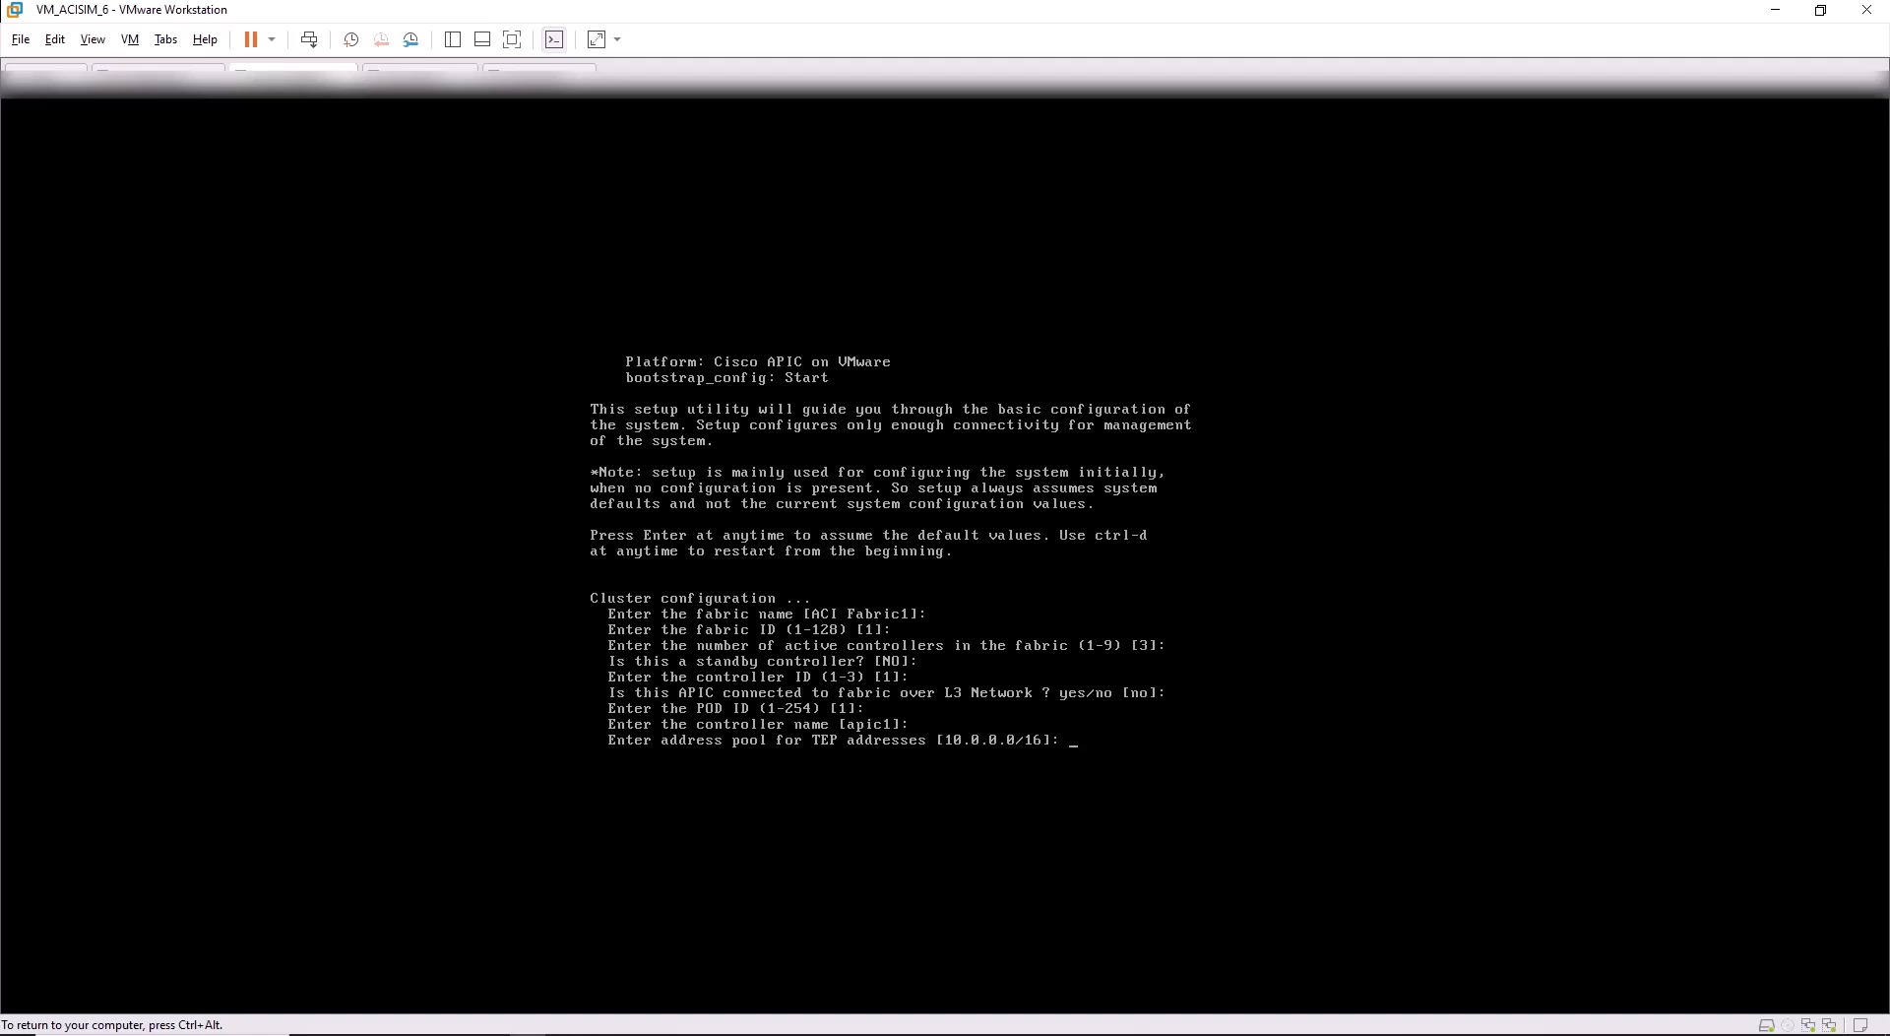
key("Return")
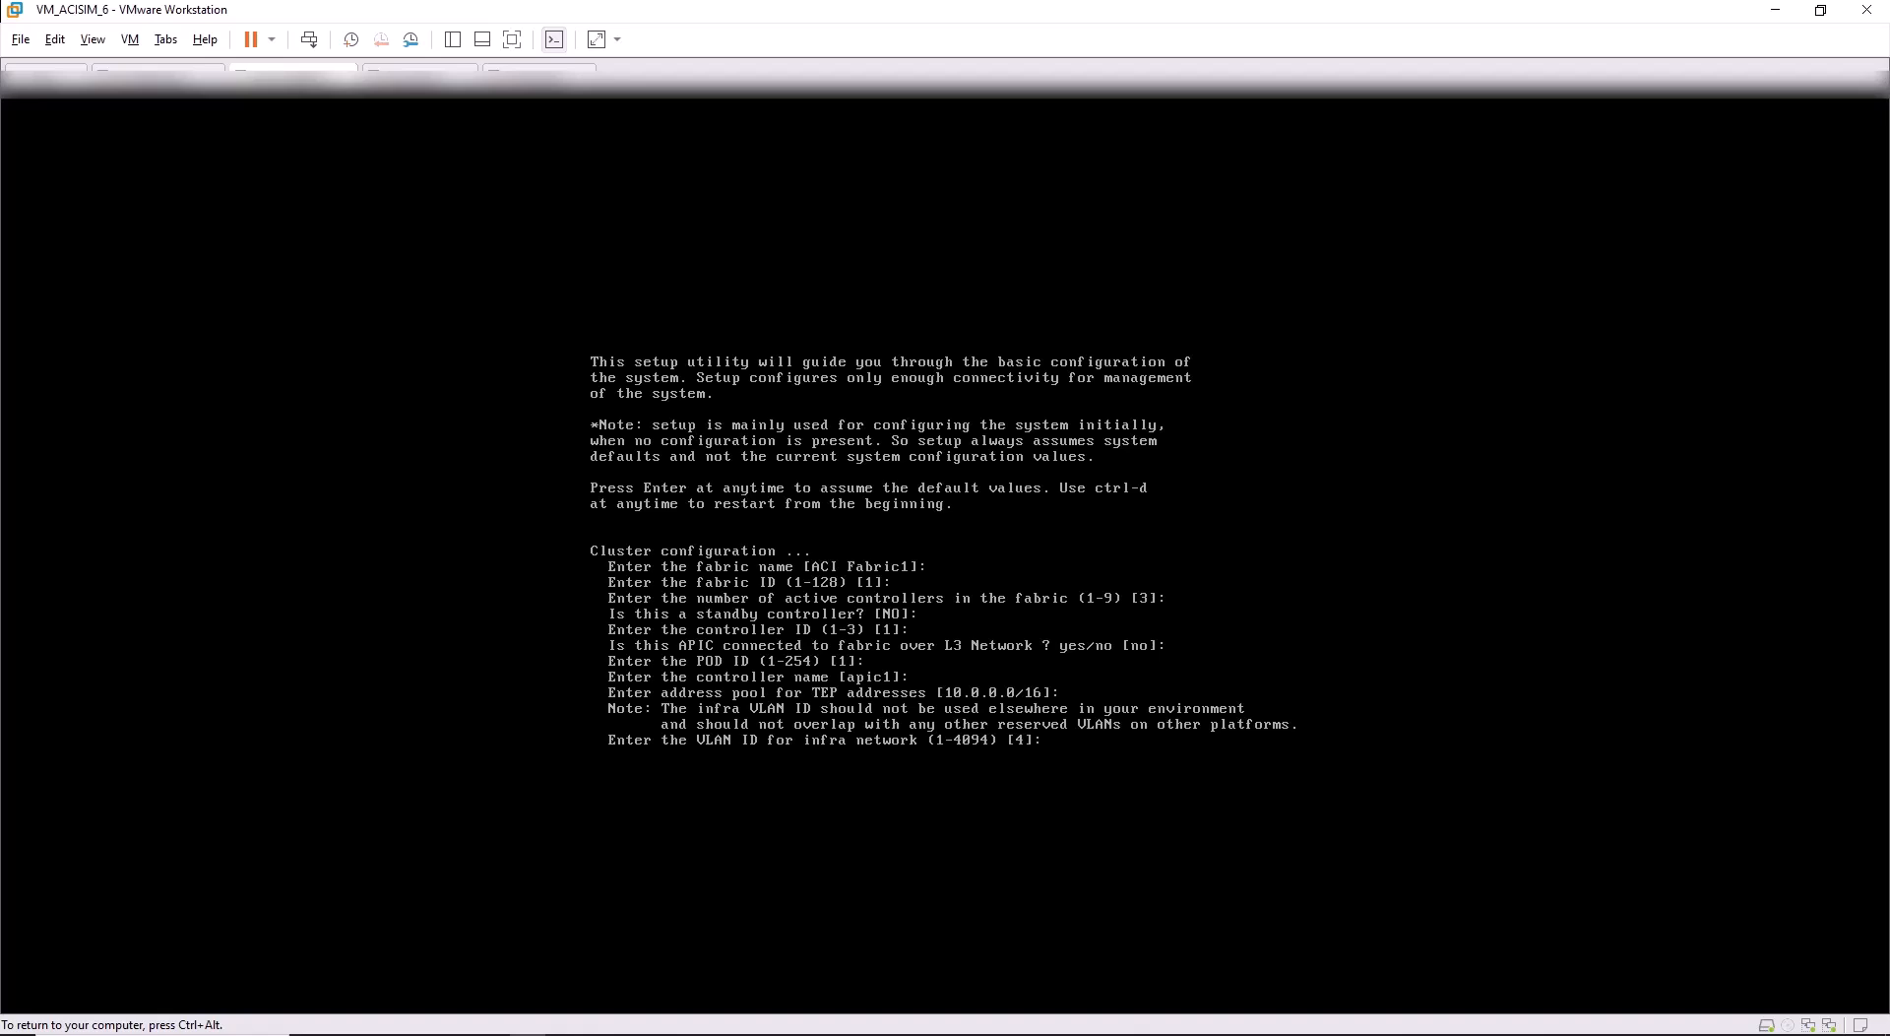
key("Return")
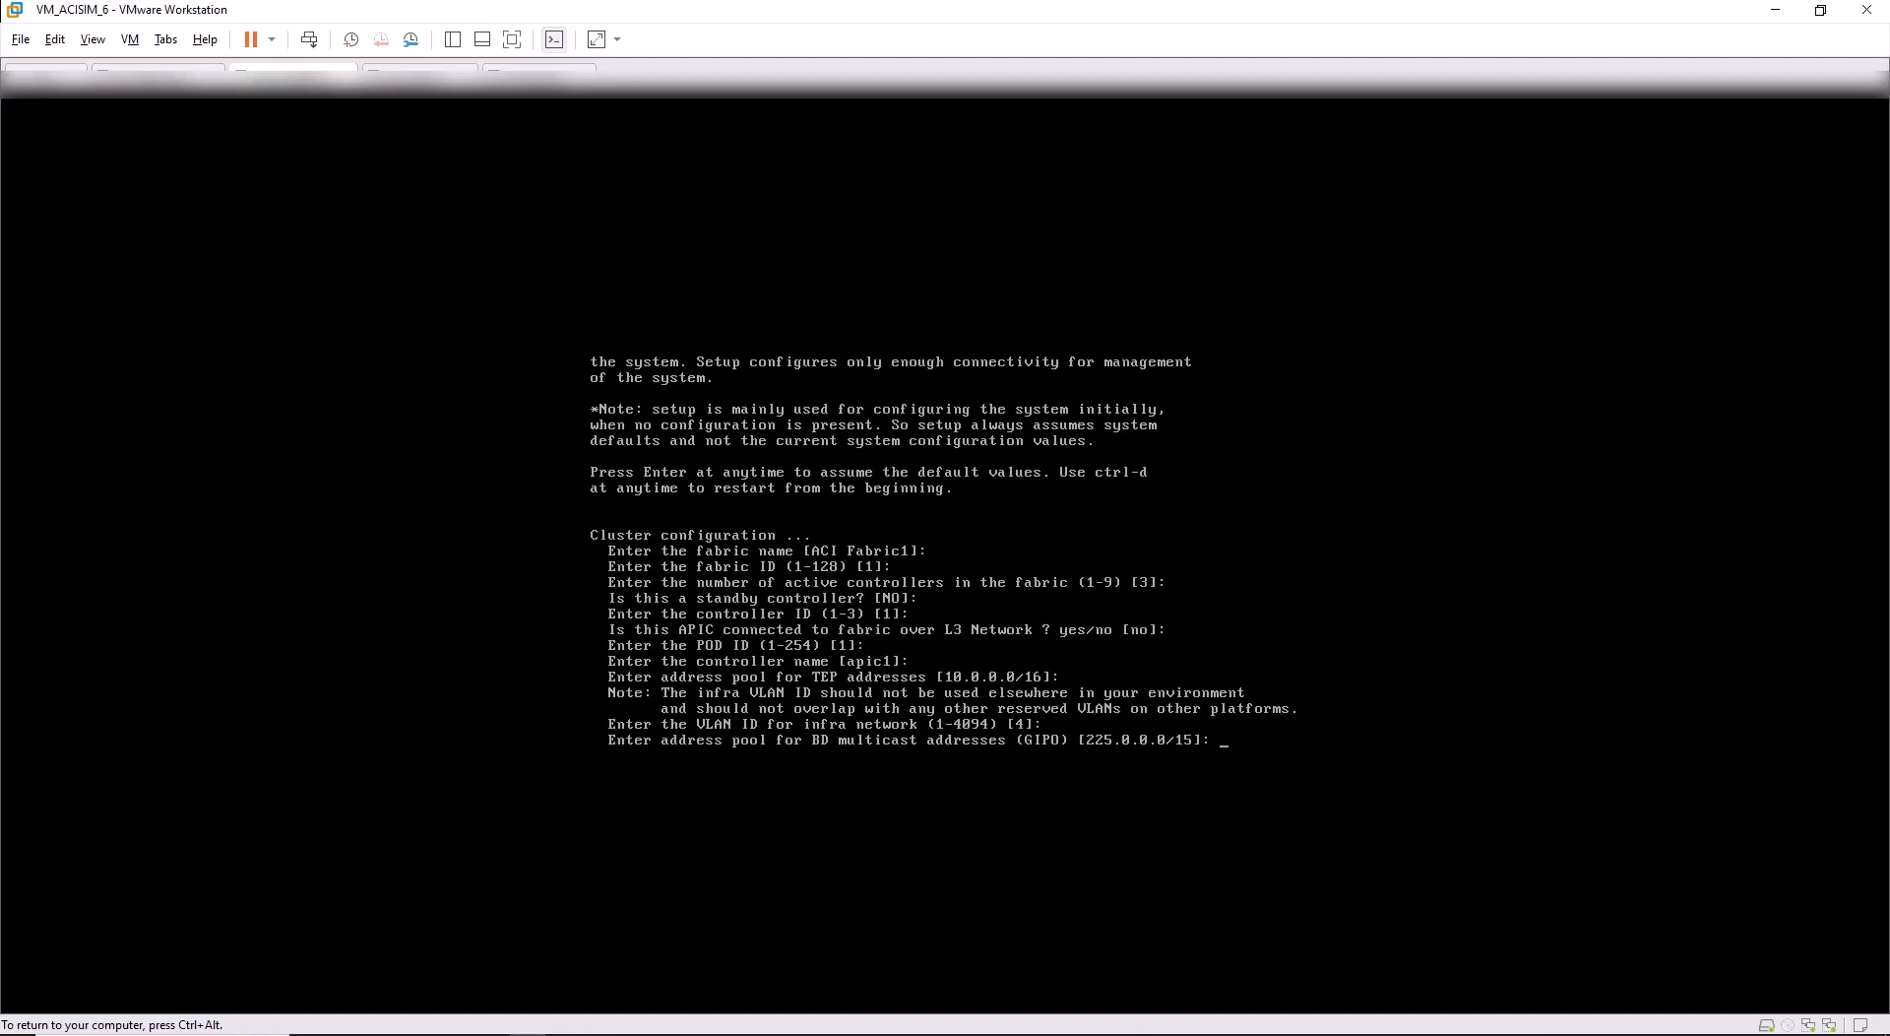
key("Return")
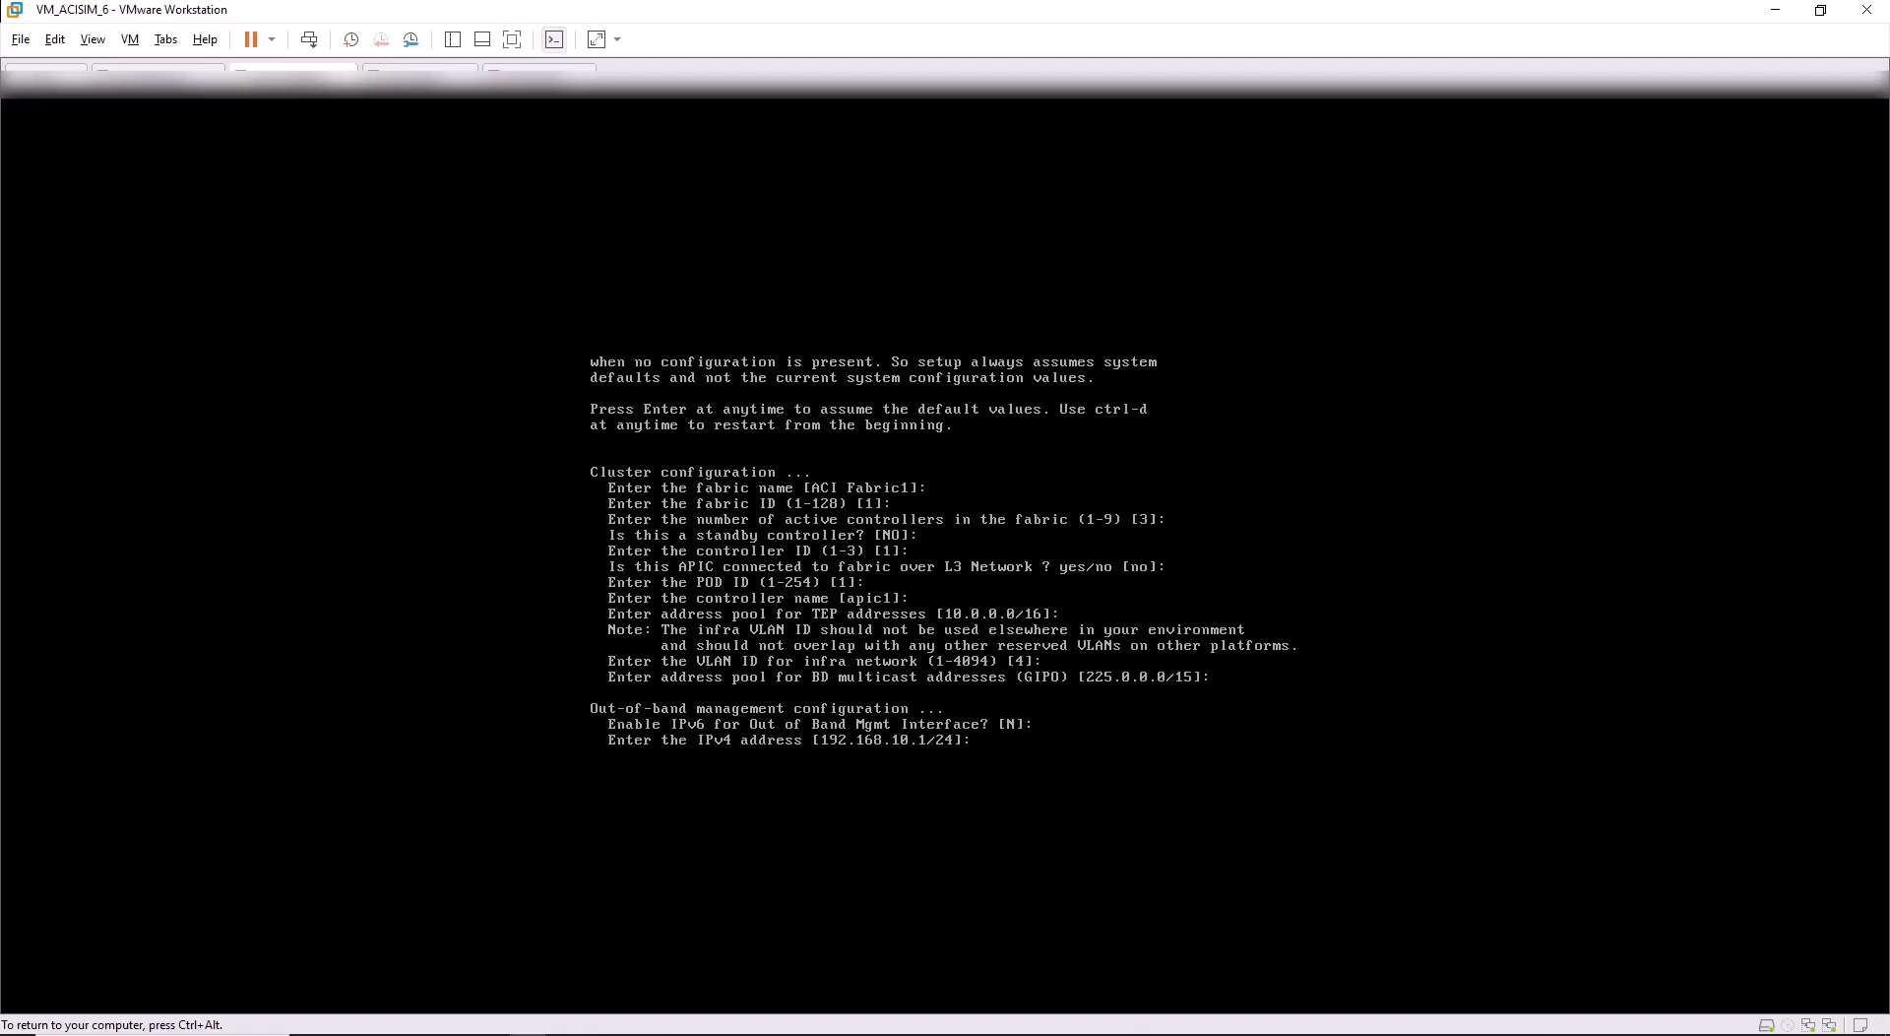
Enter 192.168.100.201/24 as APIC1's out-of-band IPv4 address.
key("End")
key("BackSpace")
key("BackSpace")
key("BackSpace")
type("192.168.100.201/24")
Confirm in the Virtual Network Editor that VMnet8's NAT subnet is 192.168.100.0.
key("ctrl+alt")
left_click(54, 40)
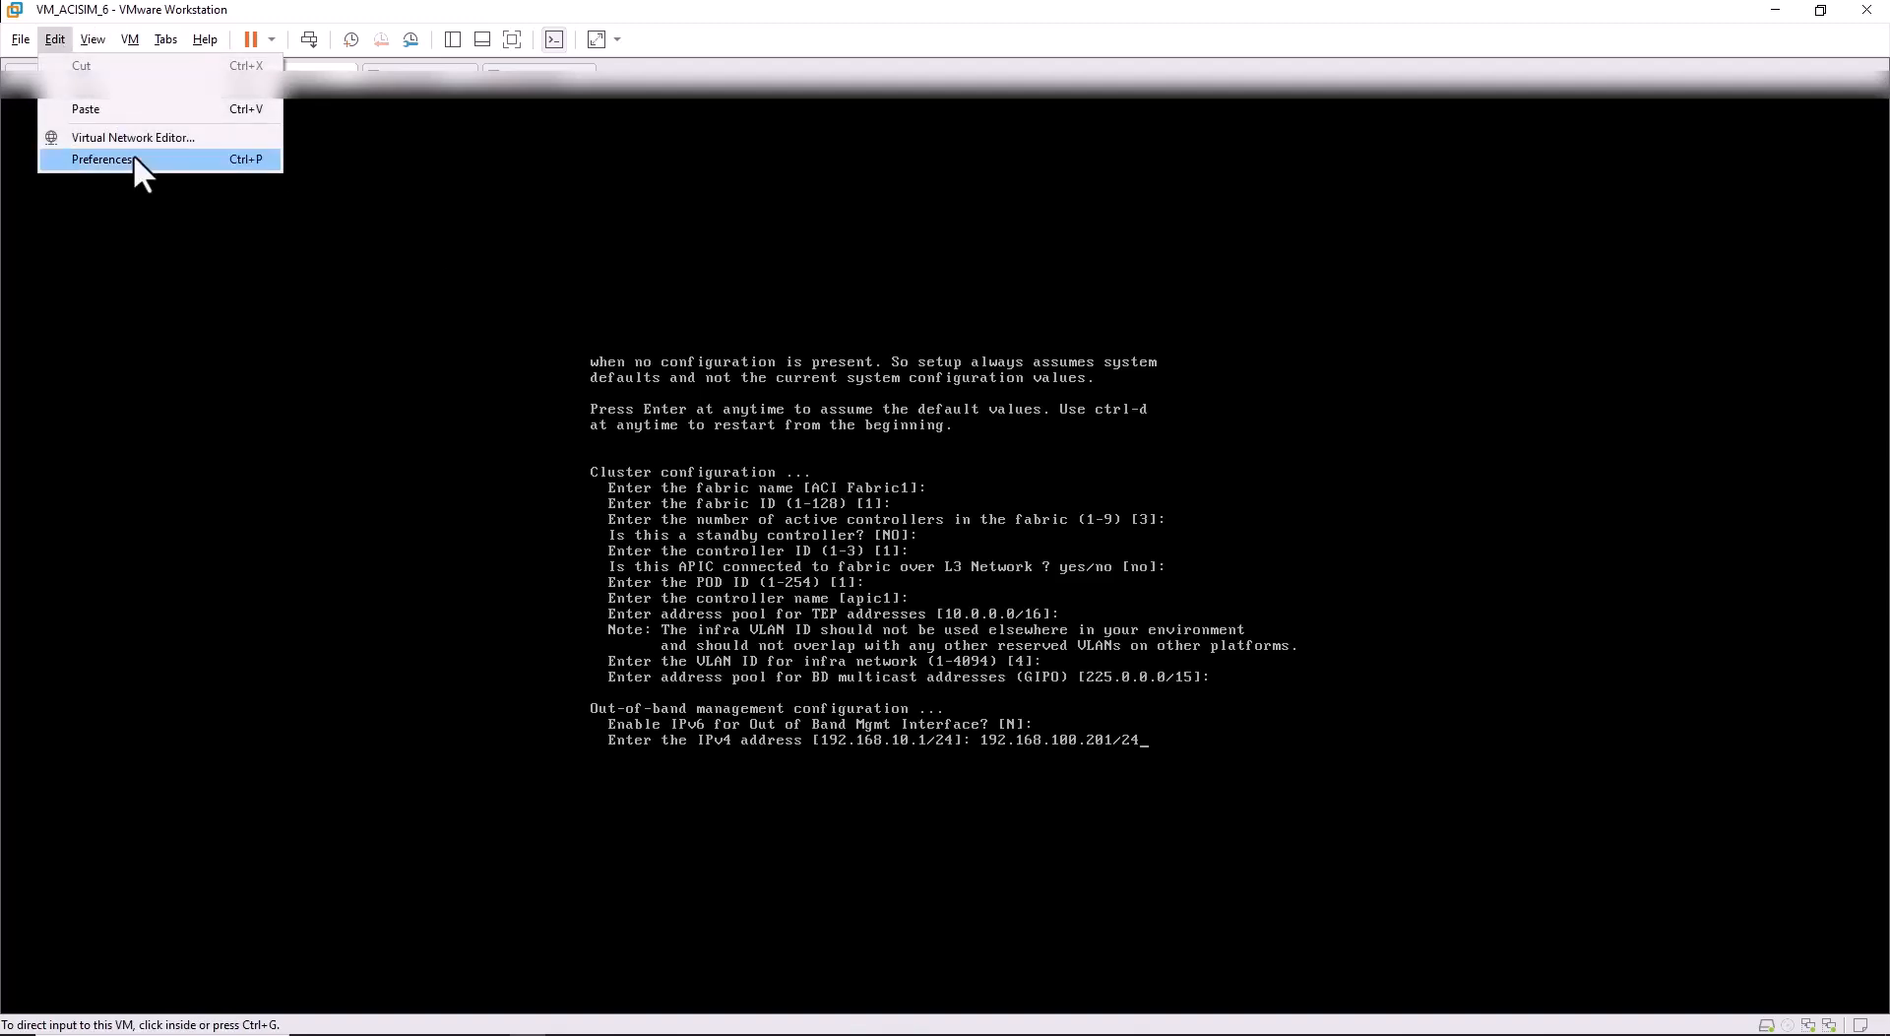
left_click(165, 139)
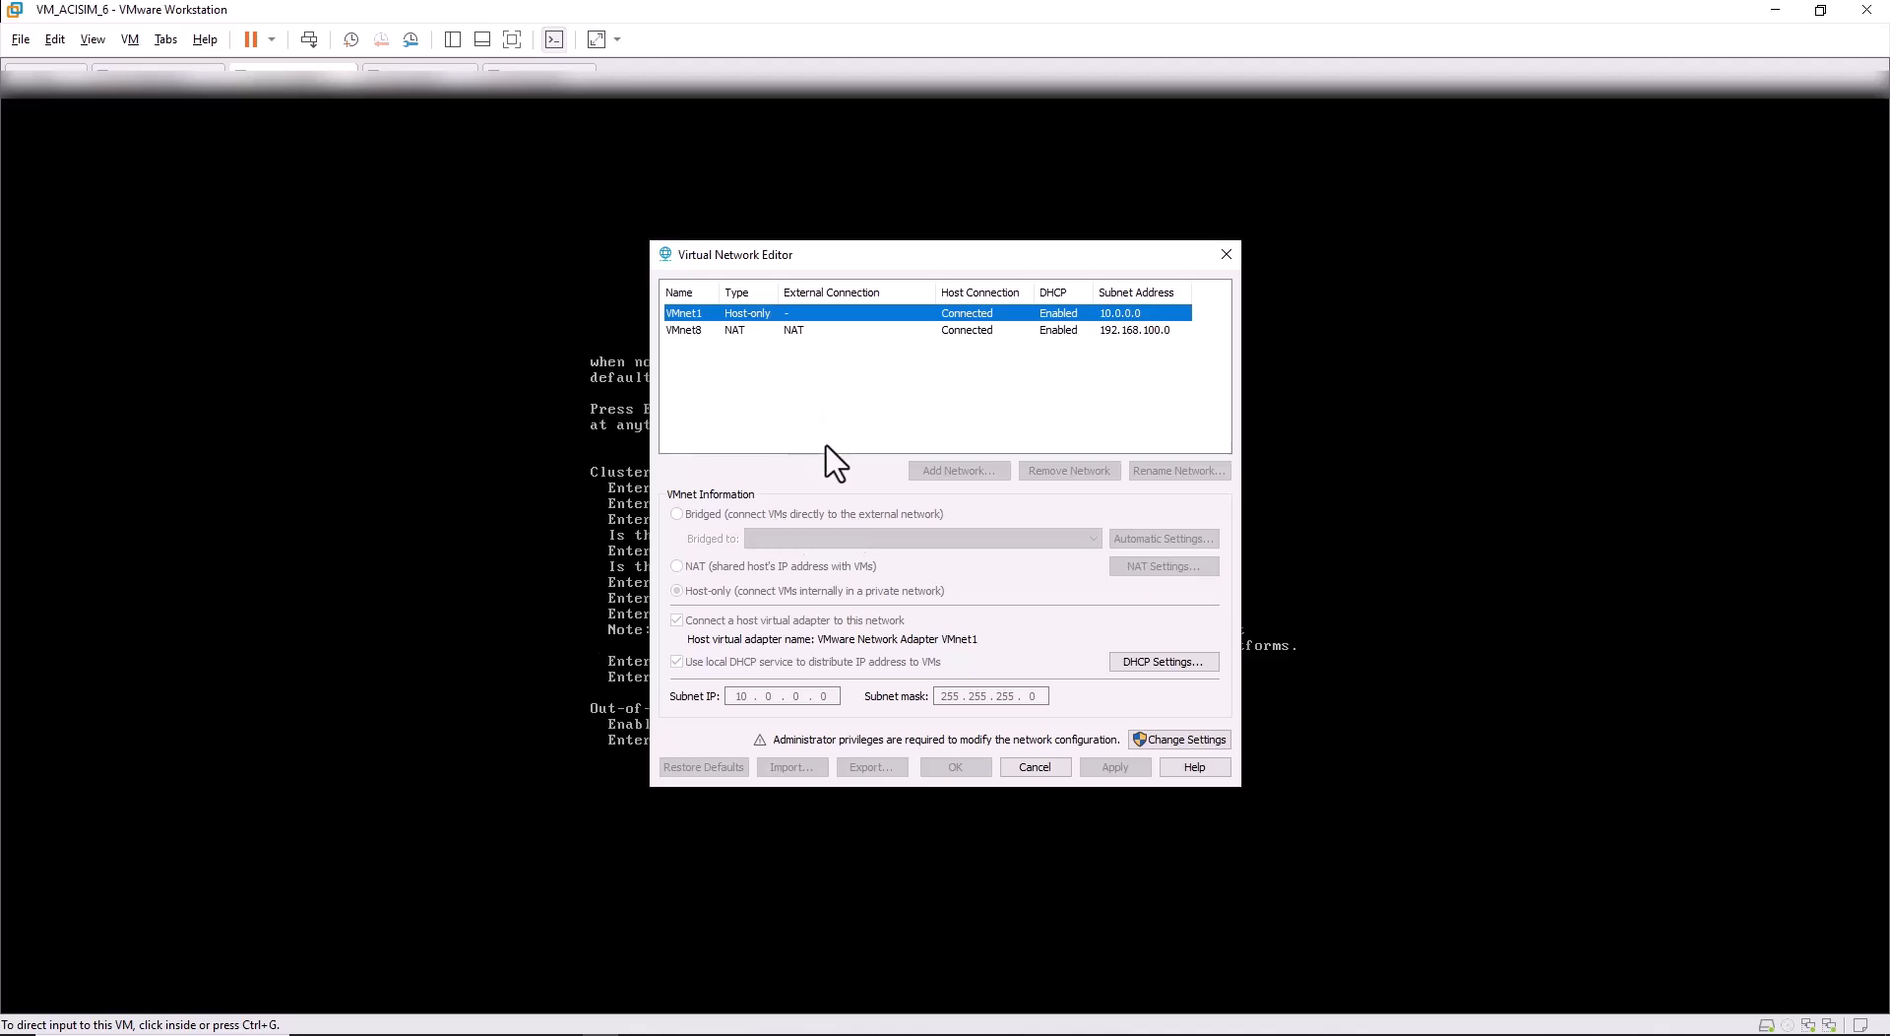
left_click(796, 331)
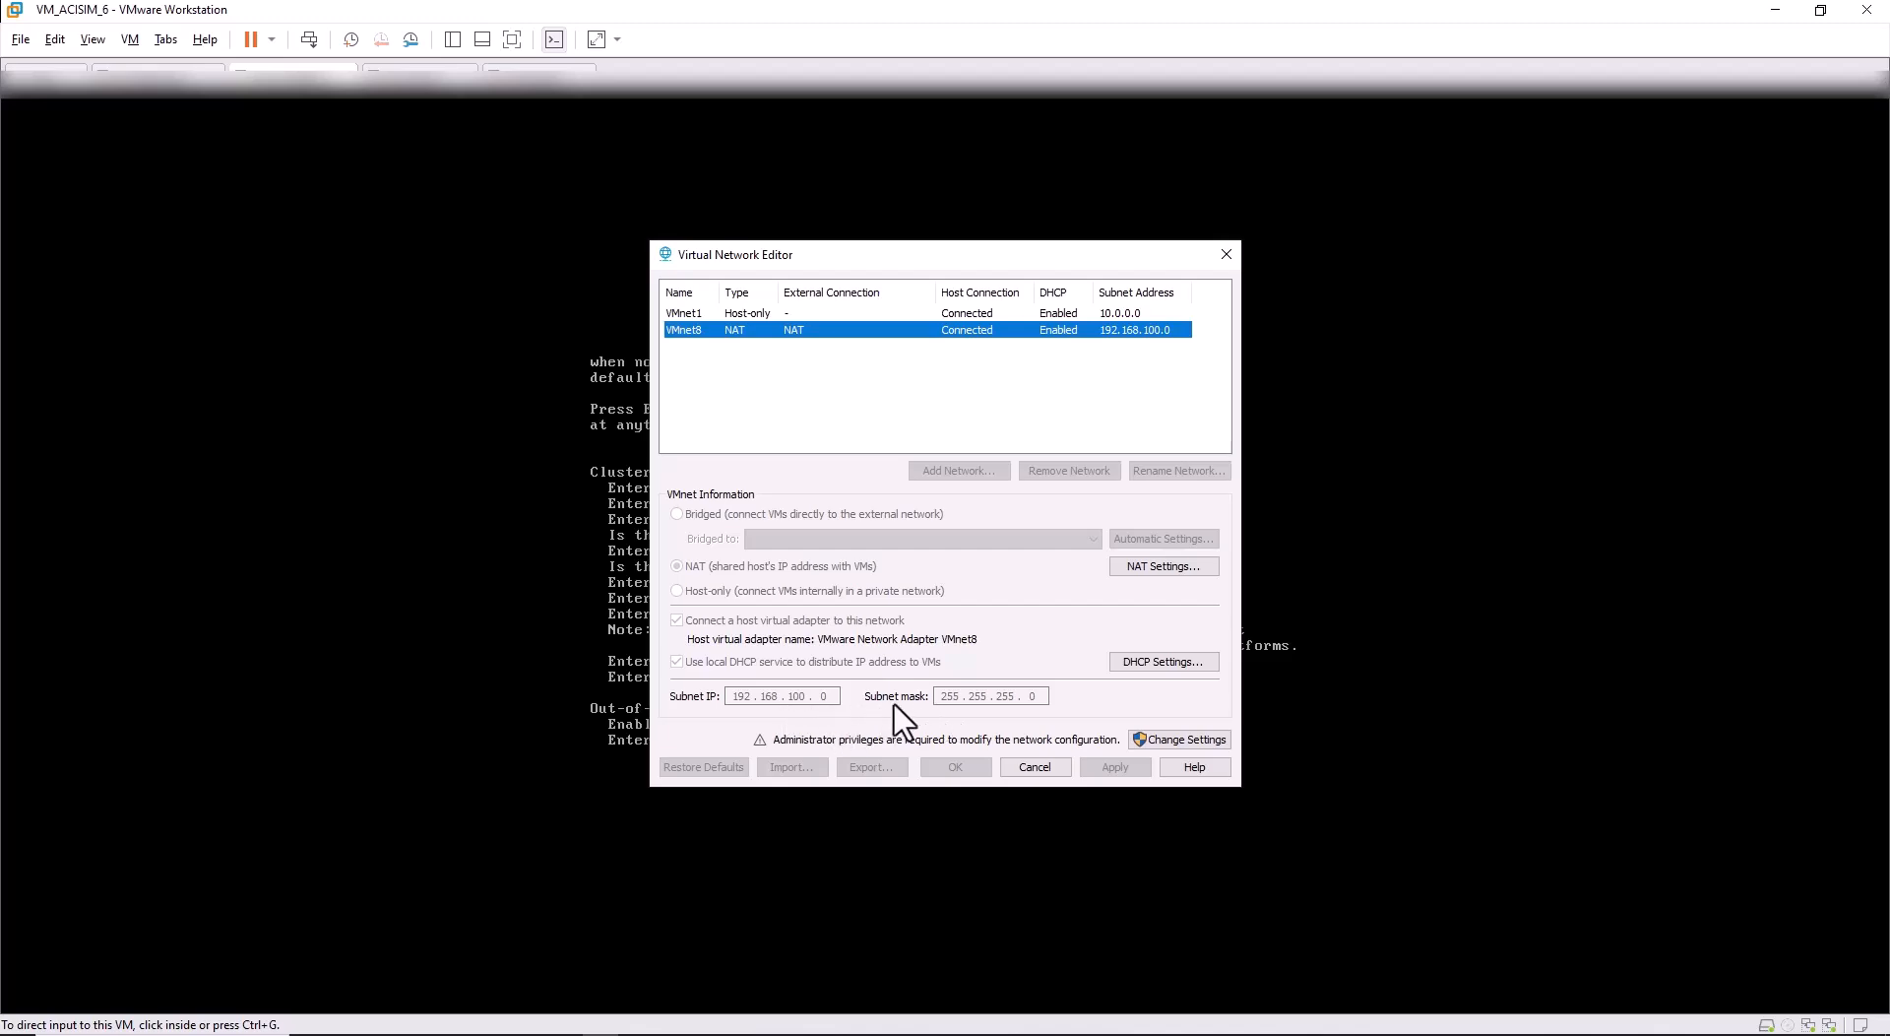
left_click(1038, 766)
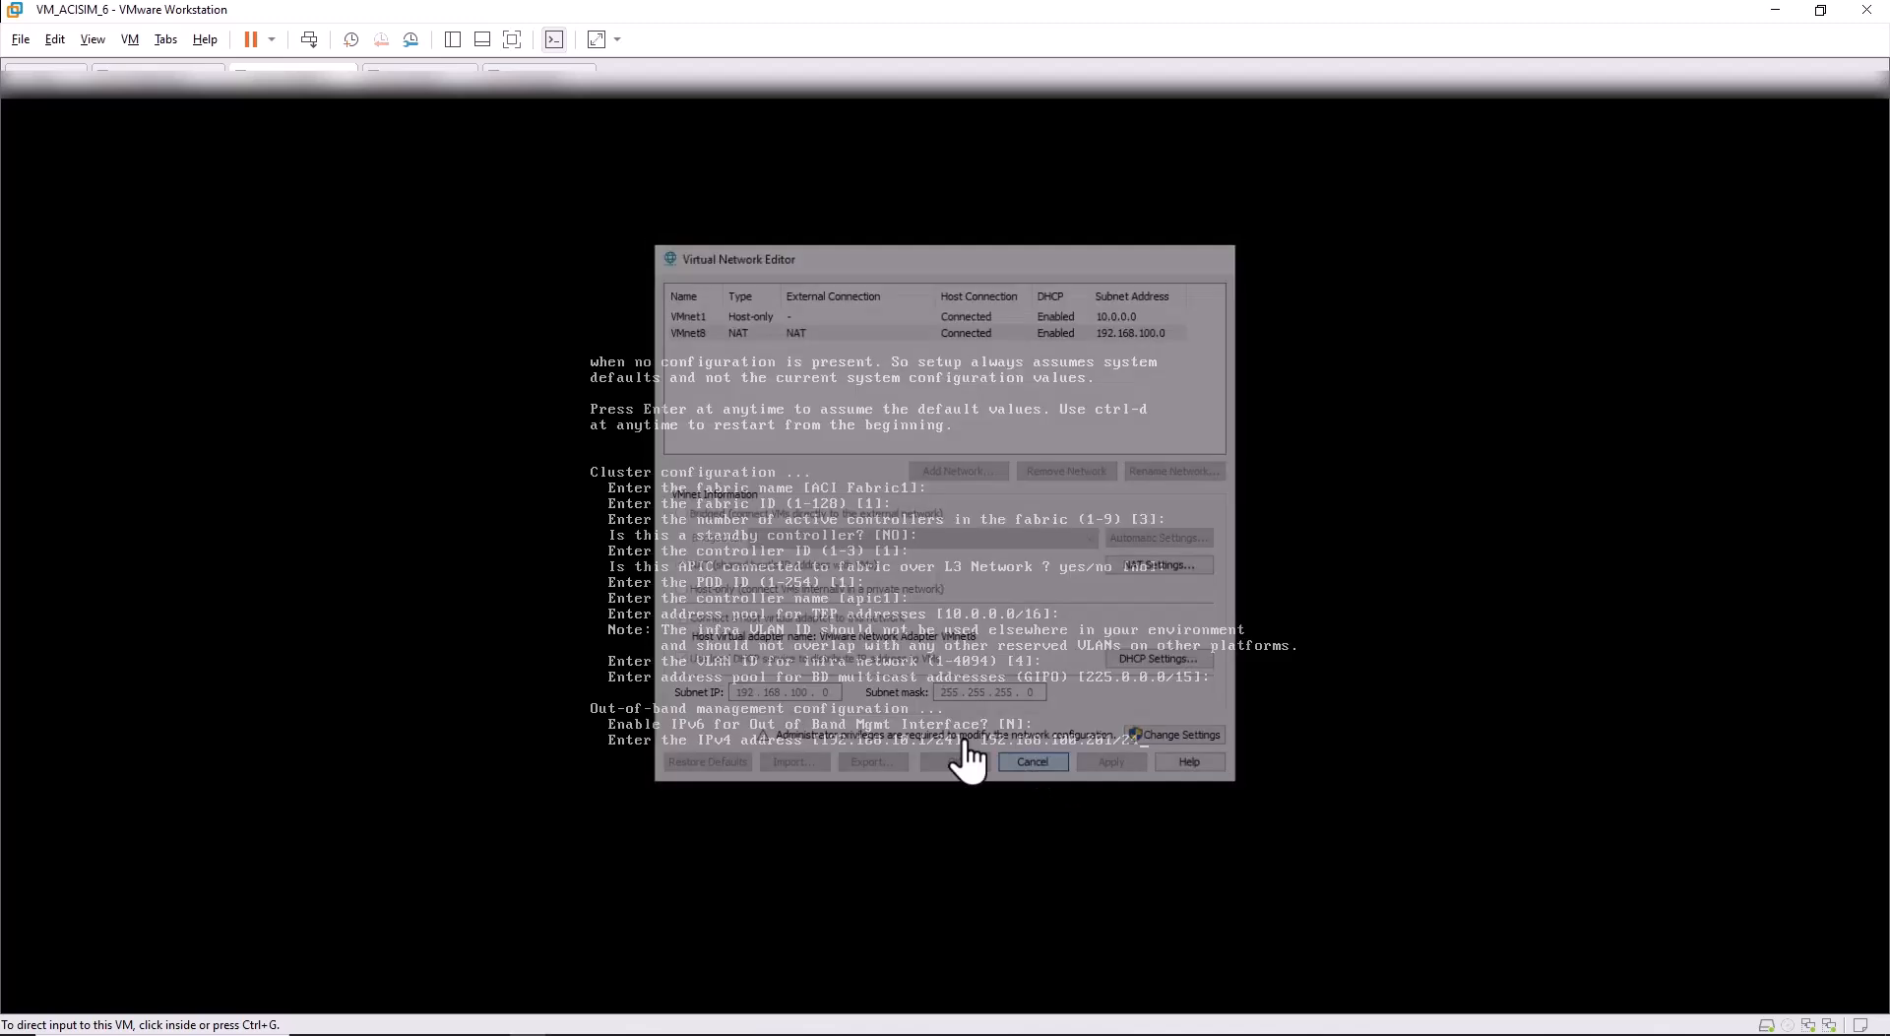
left_click(1108, 733)
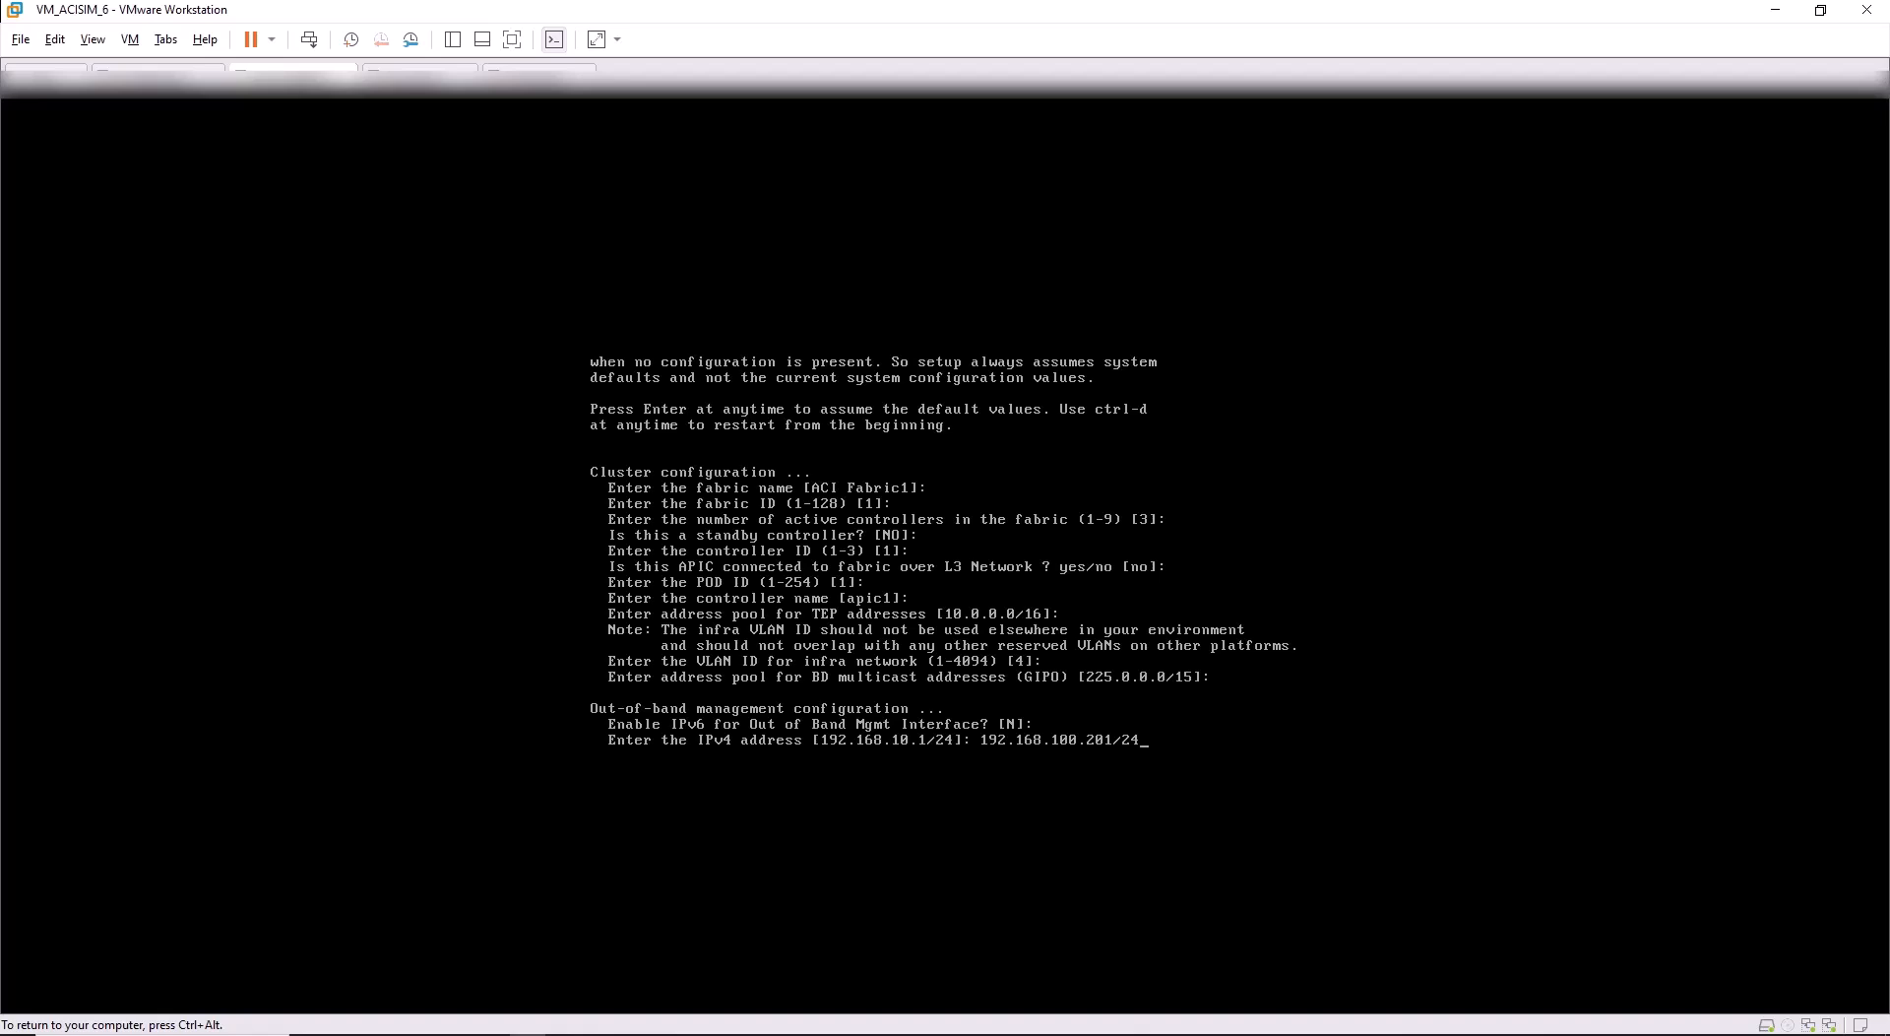
Enter 192.168.100.2 as the default gateway, verifying it matches VMnet8's NAT gateway.
key("Return")
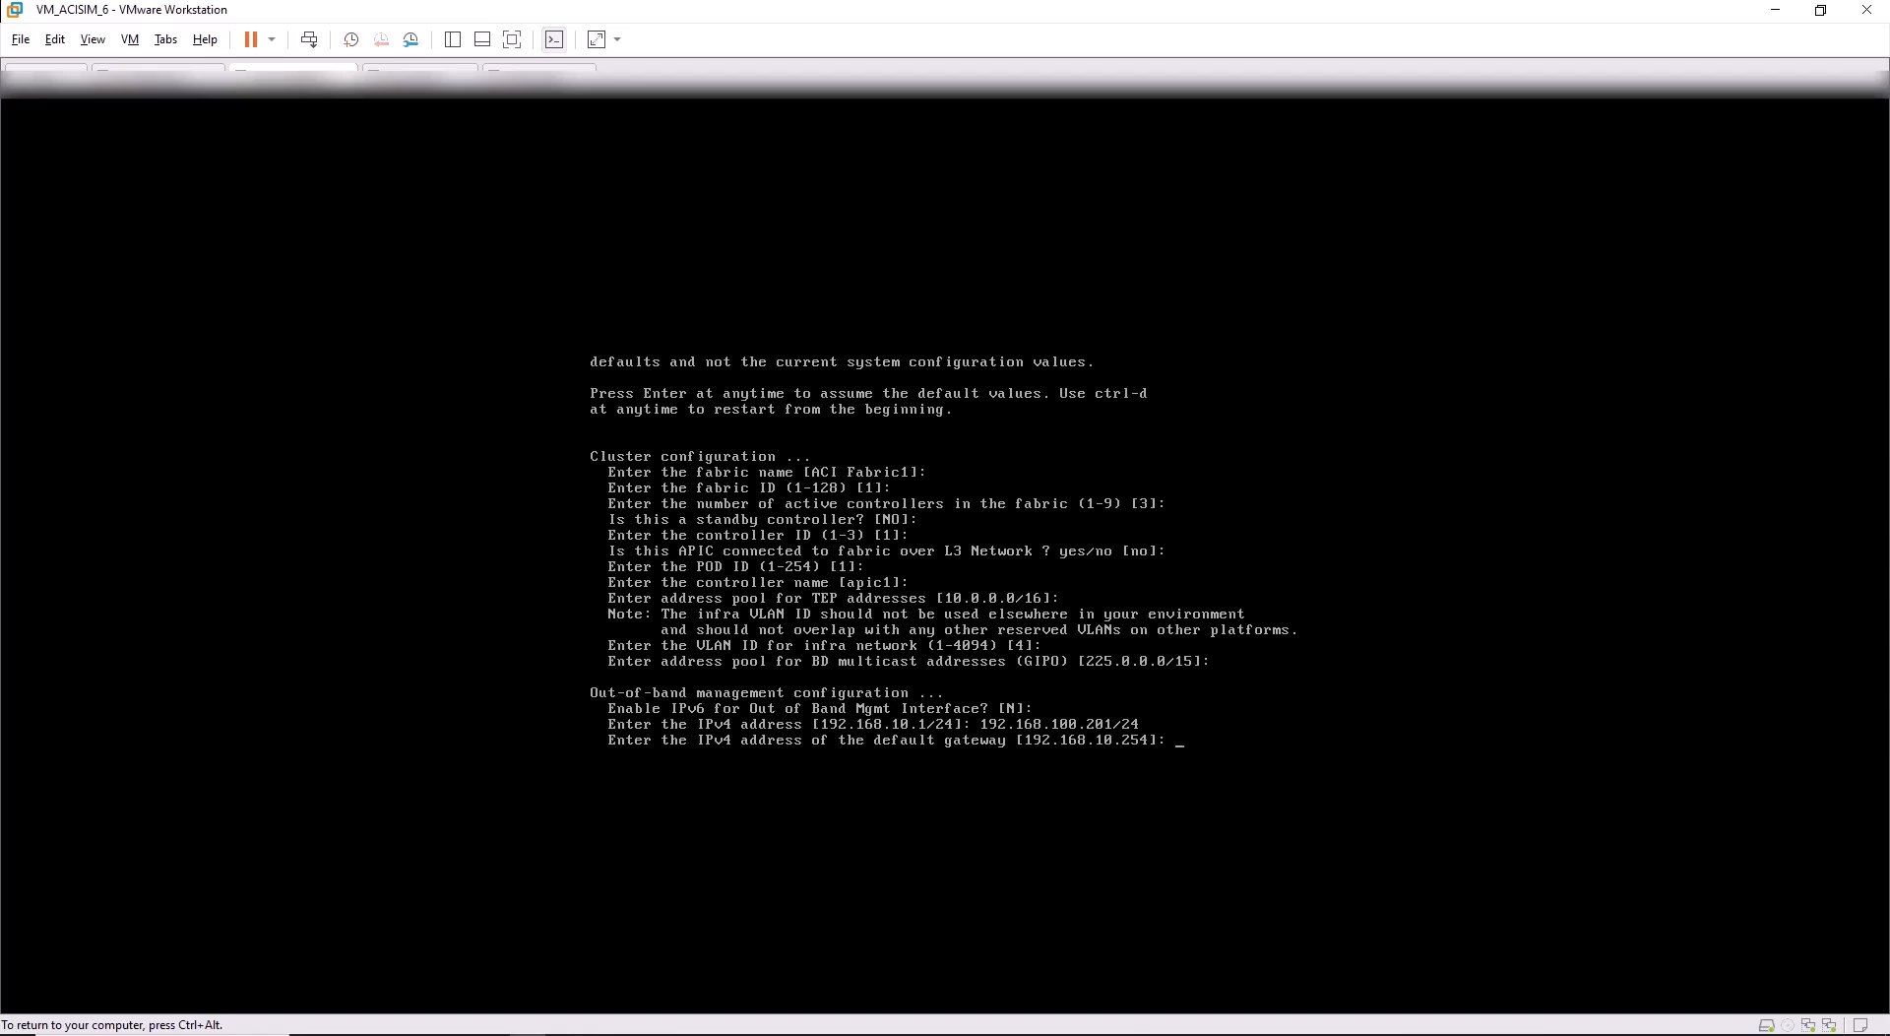
type("192.168.100.2")
key("ctrl+alt")
left_click(55, 39)
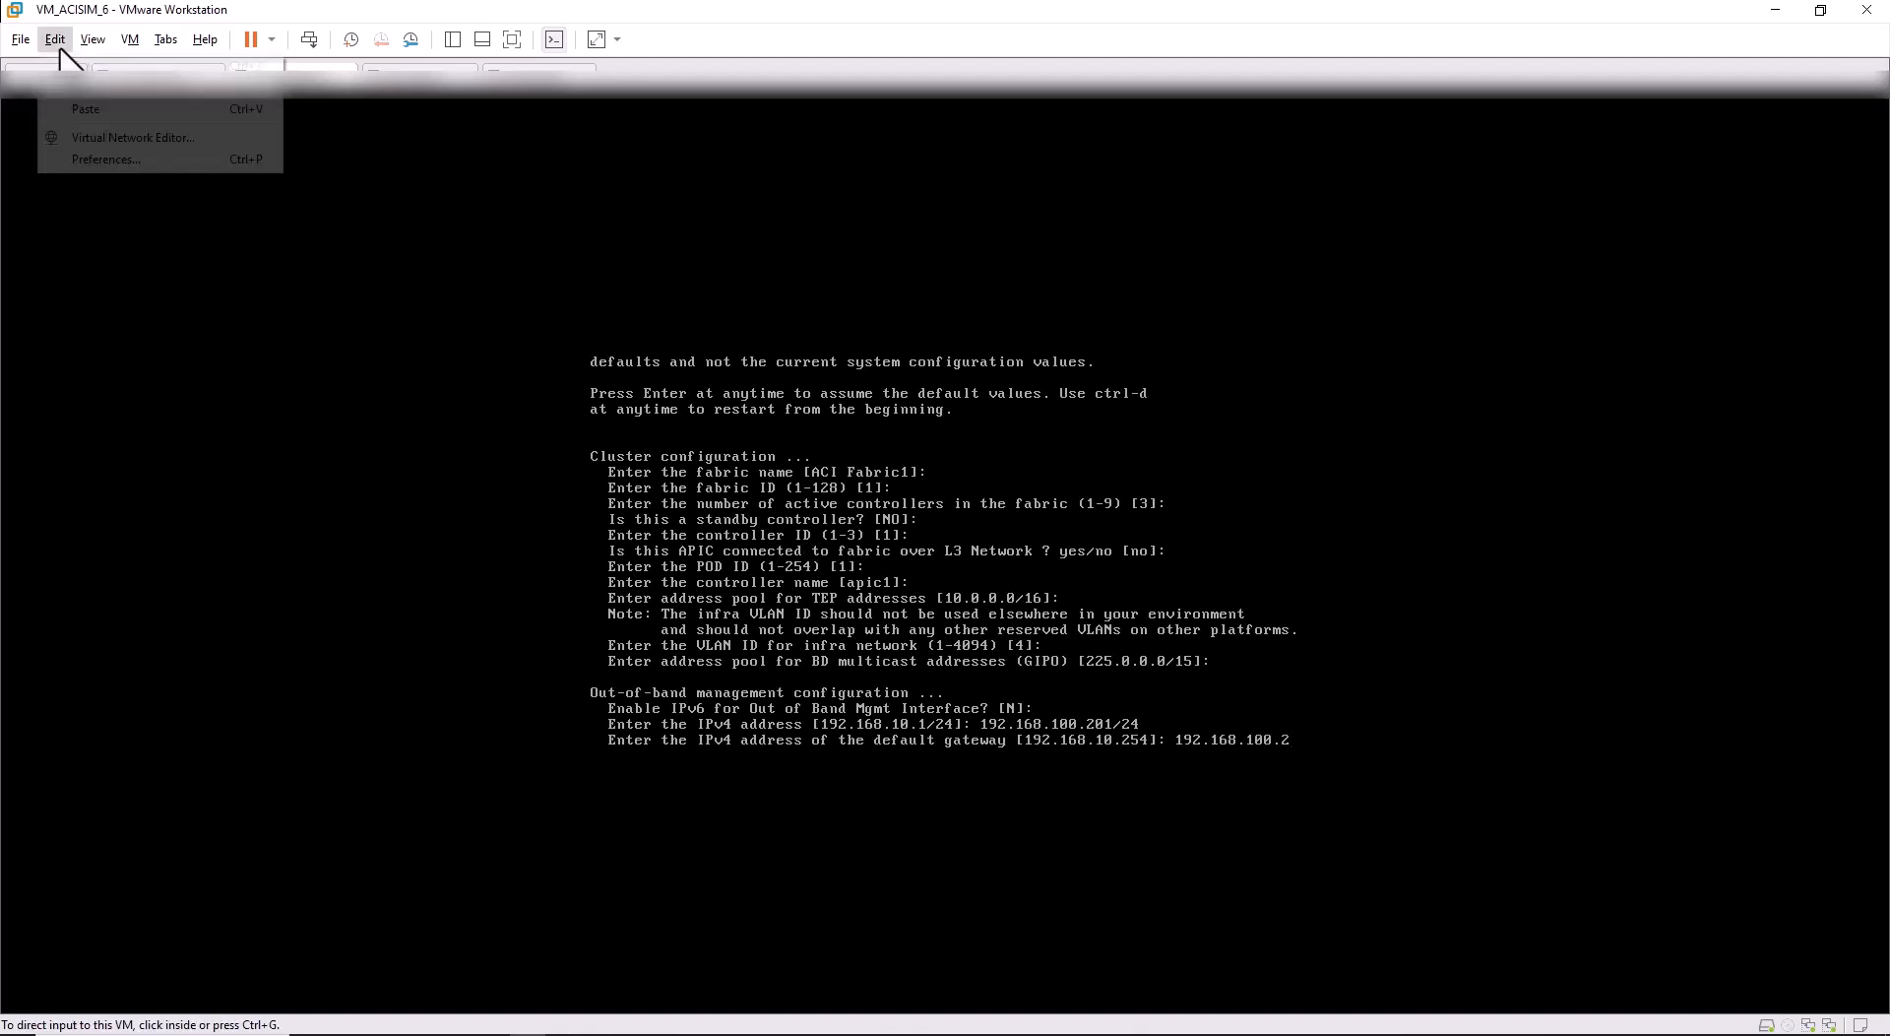
left_click(105, 137)
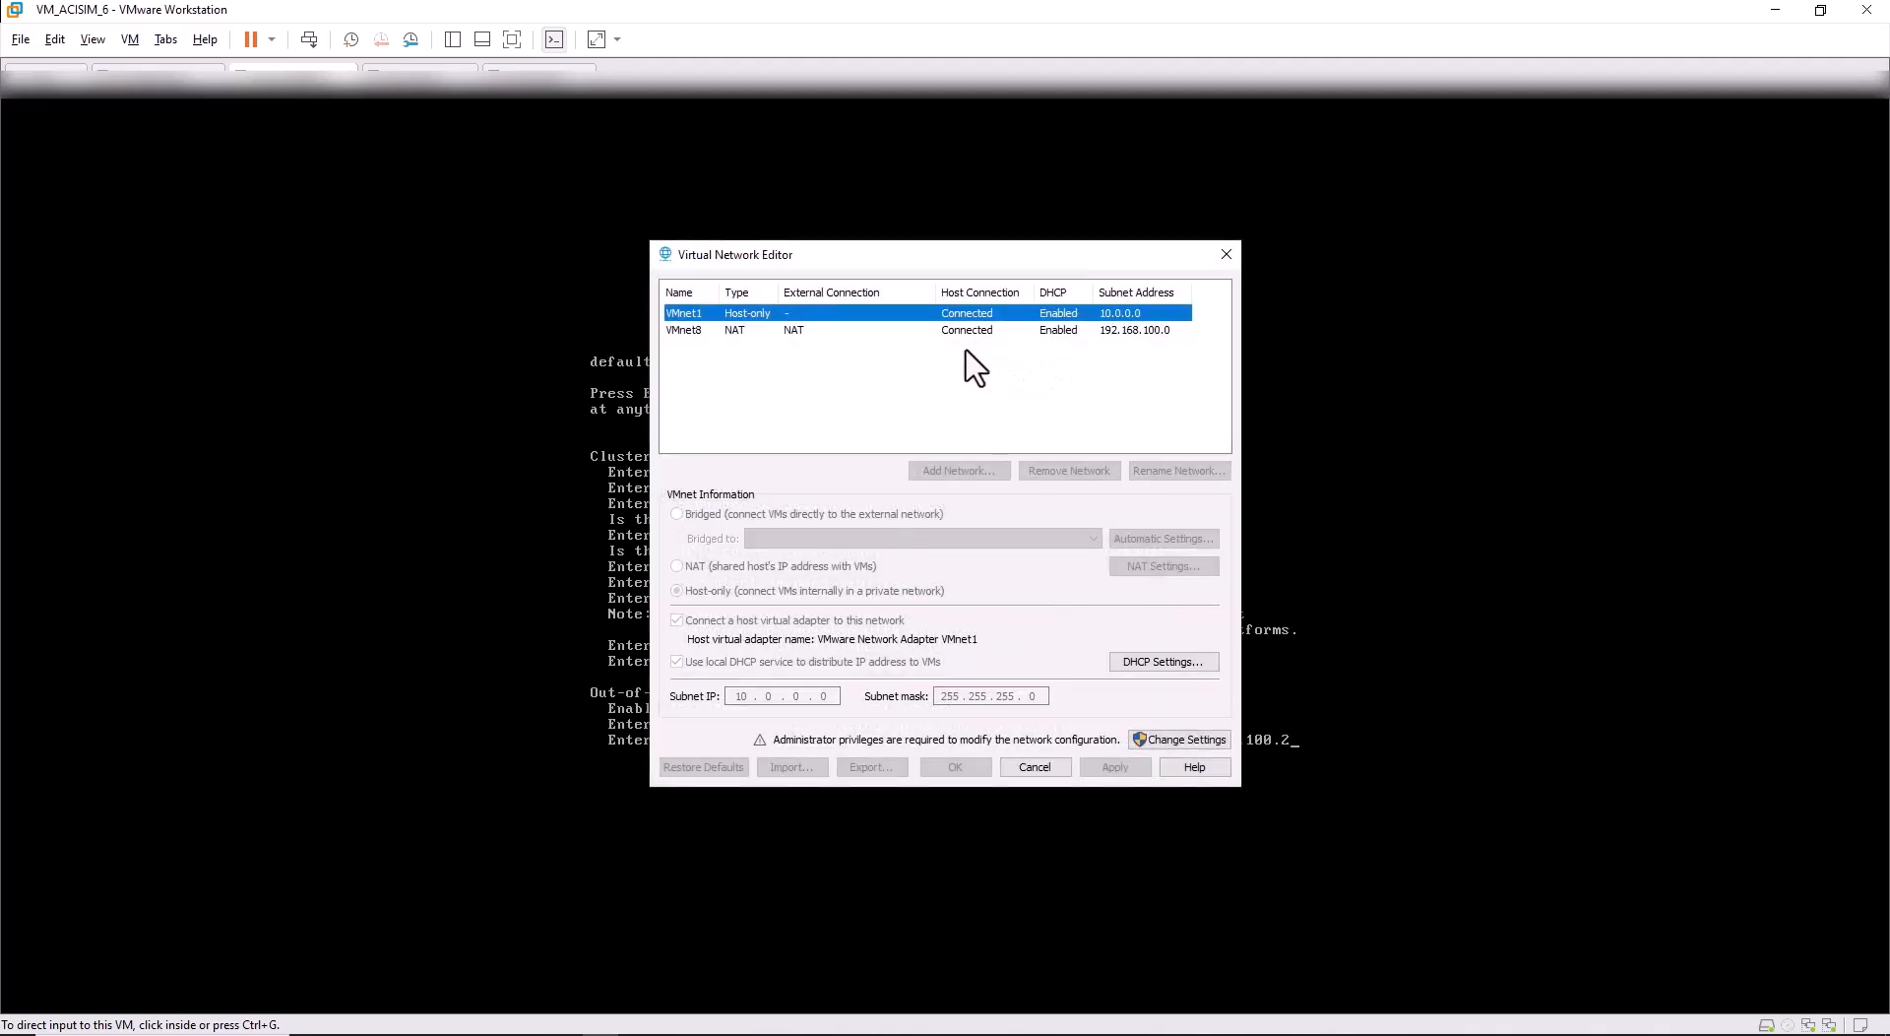
left_click(933, 332)
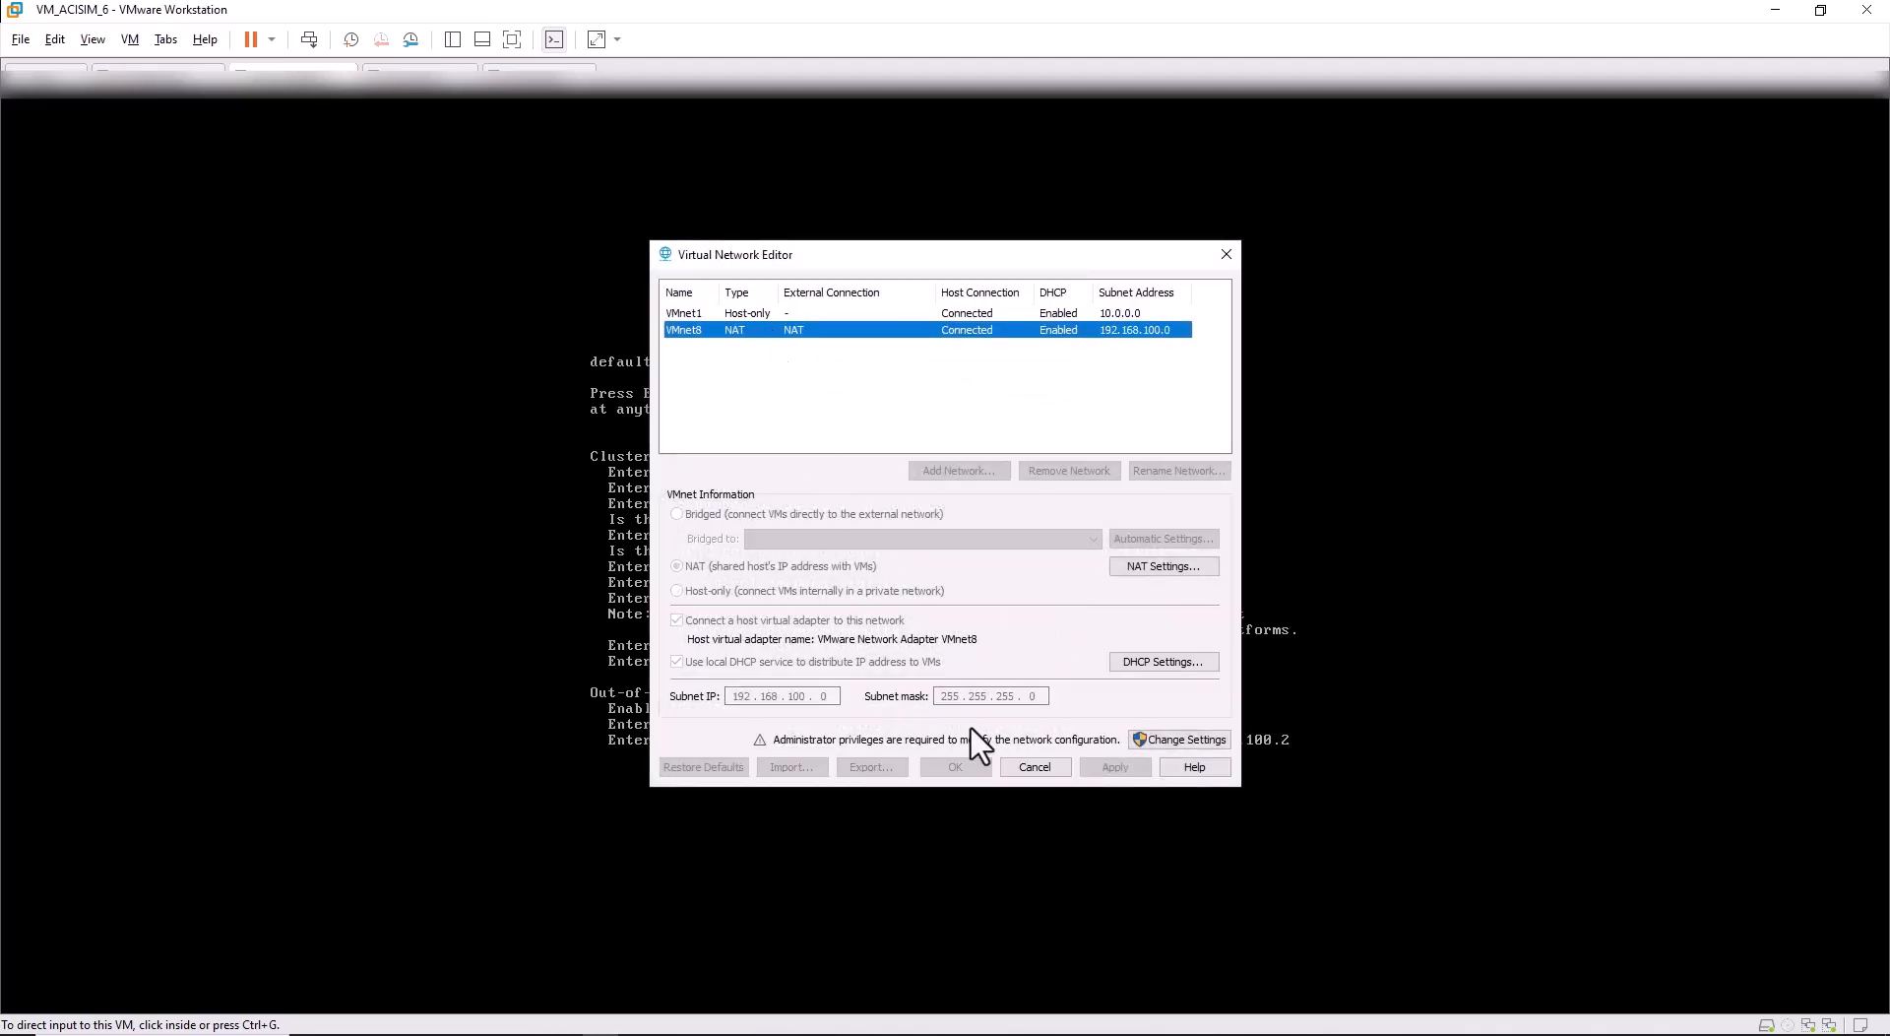
left_click(1150, 569)
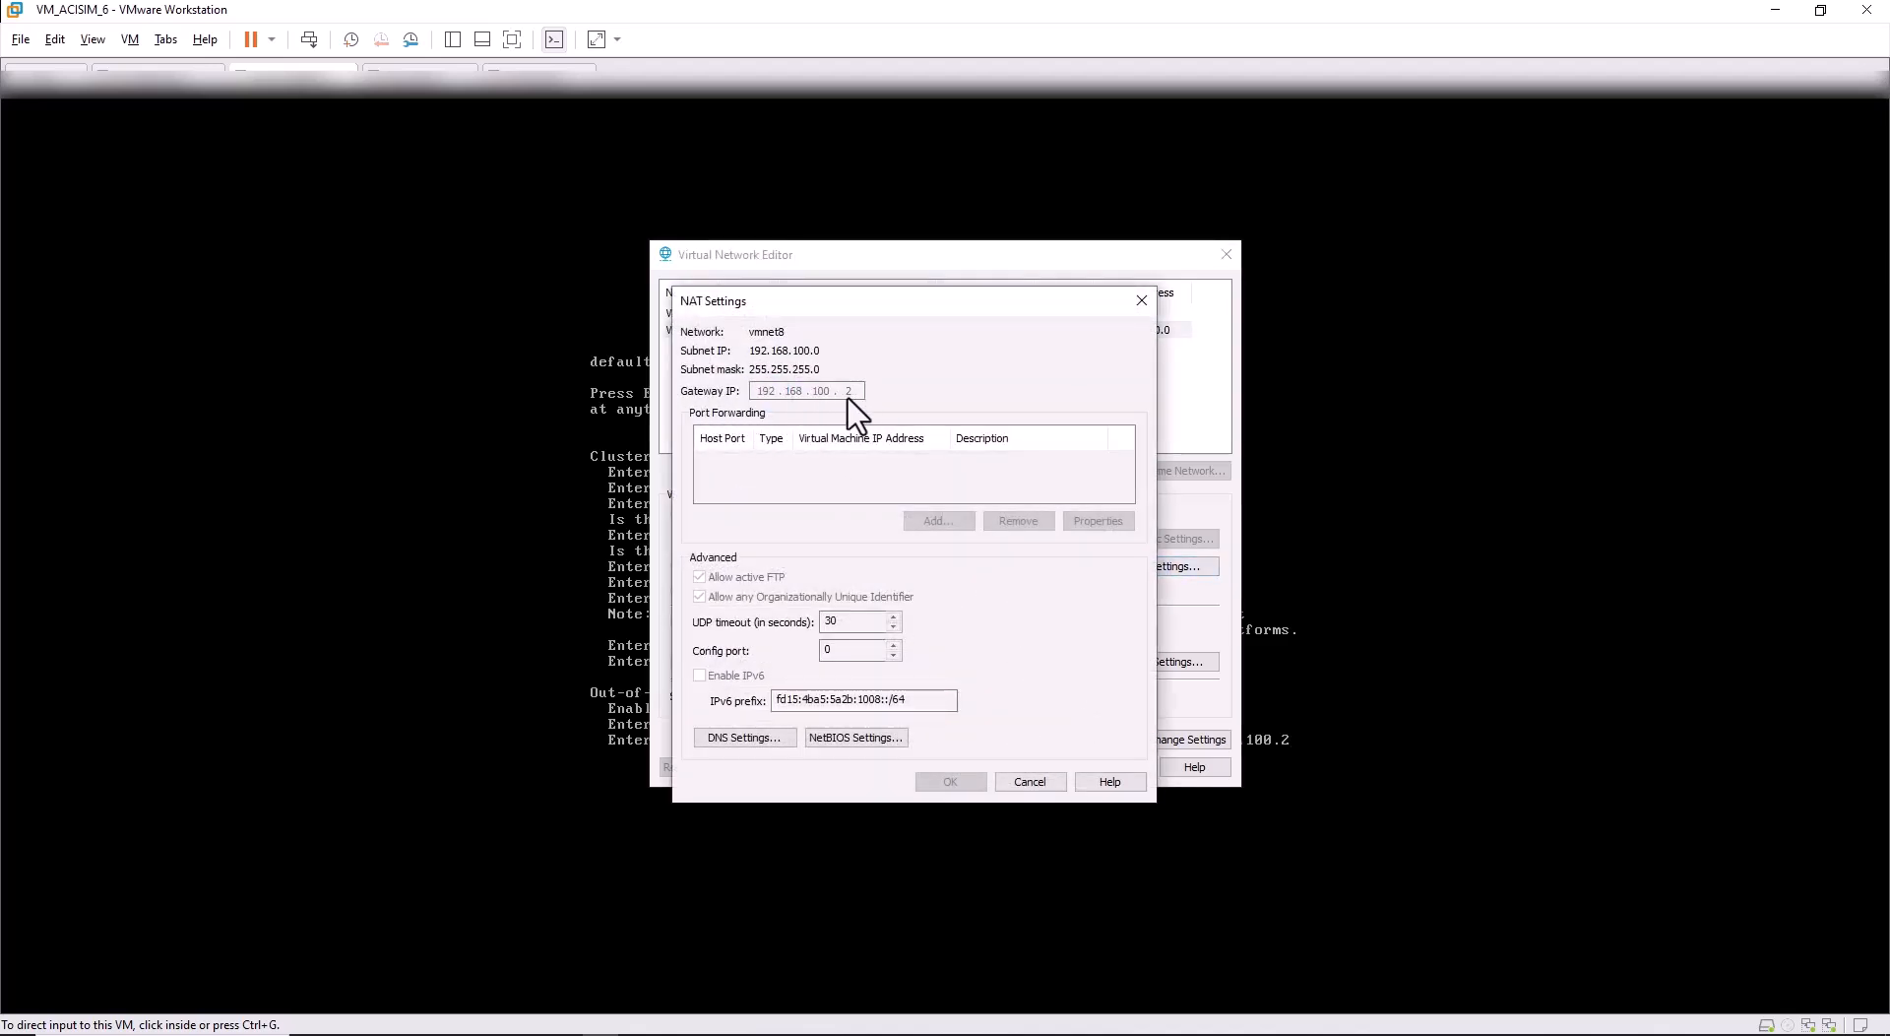
left_click(1059, 781)
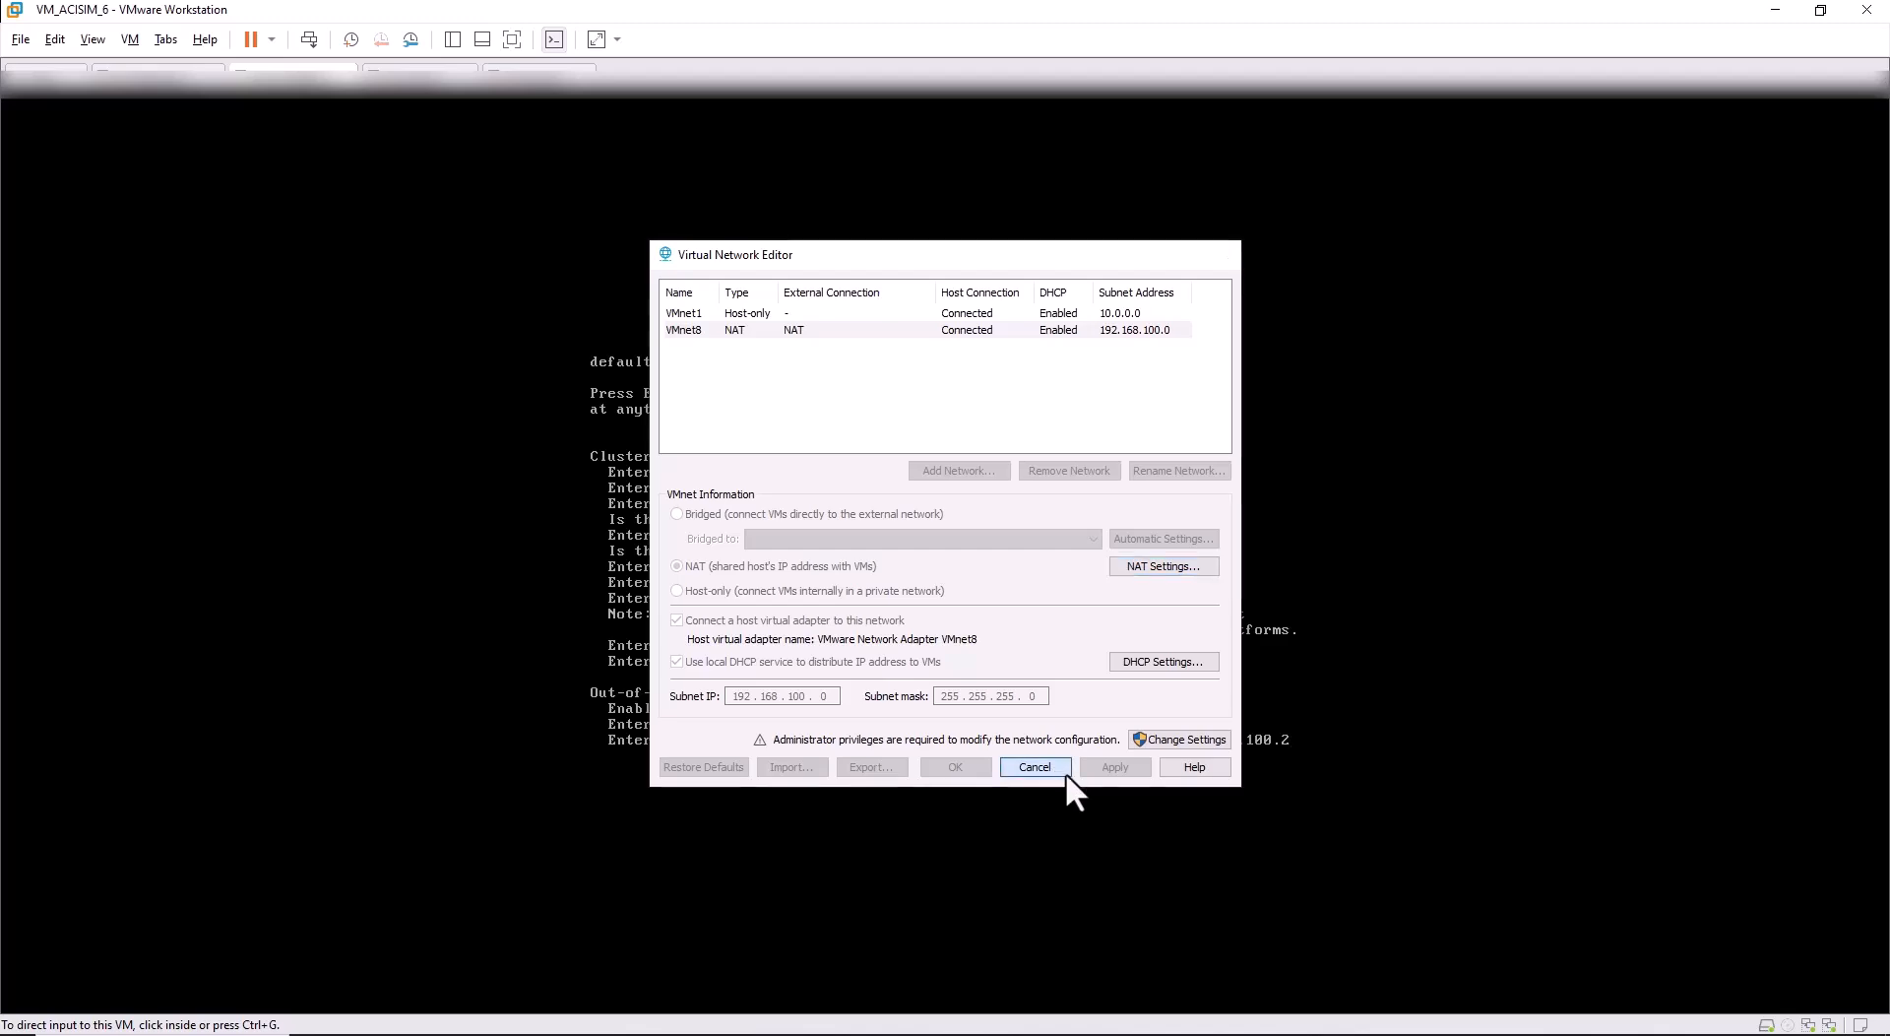
left_click(1065, 772)
left_click(1065, 772)
Submit the gateway, keep auto speed/duplex, turn strong passwords off and set the admin password.
key("Return")
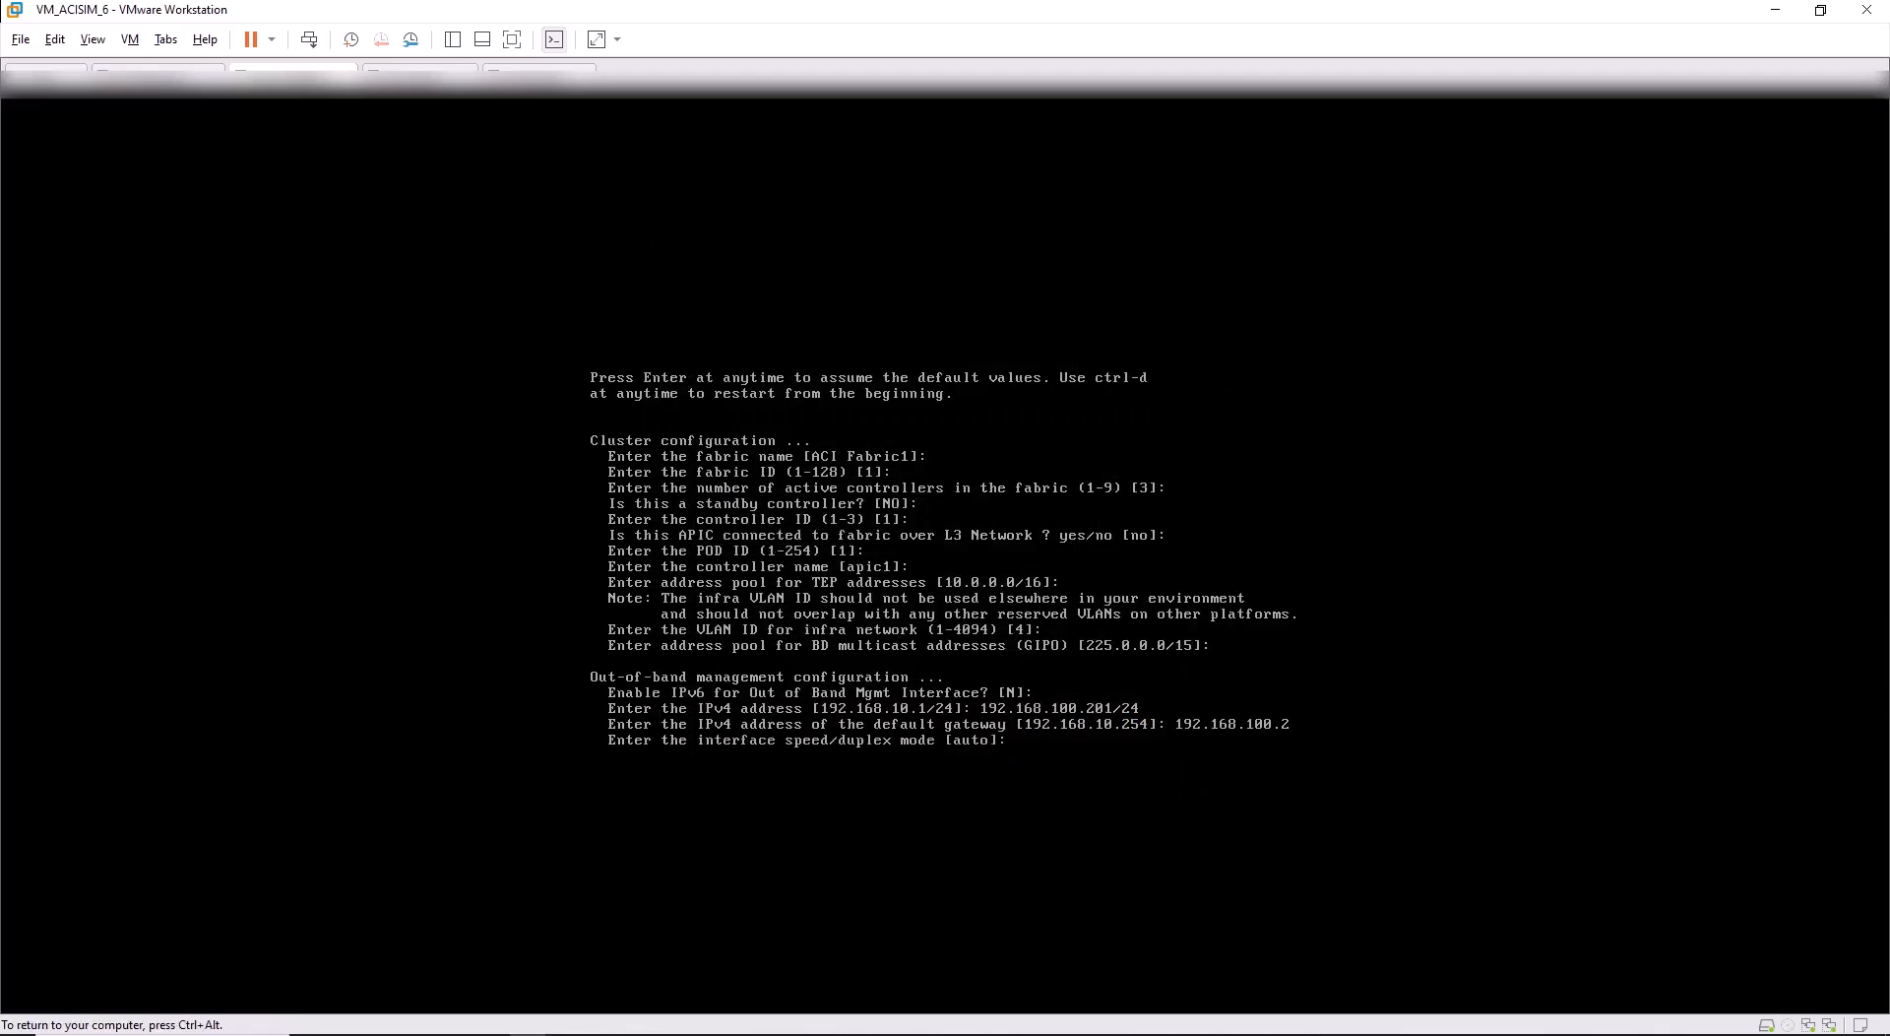
key("Return")
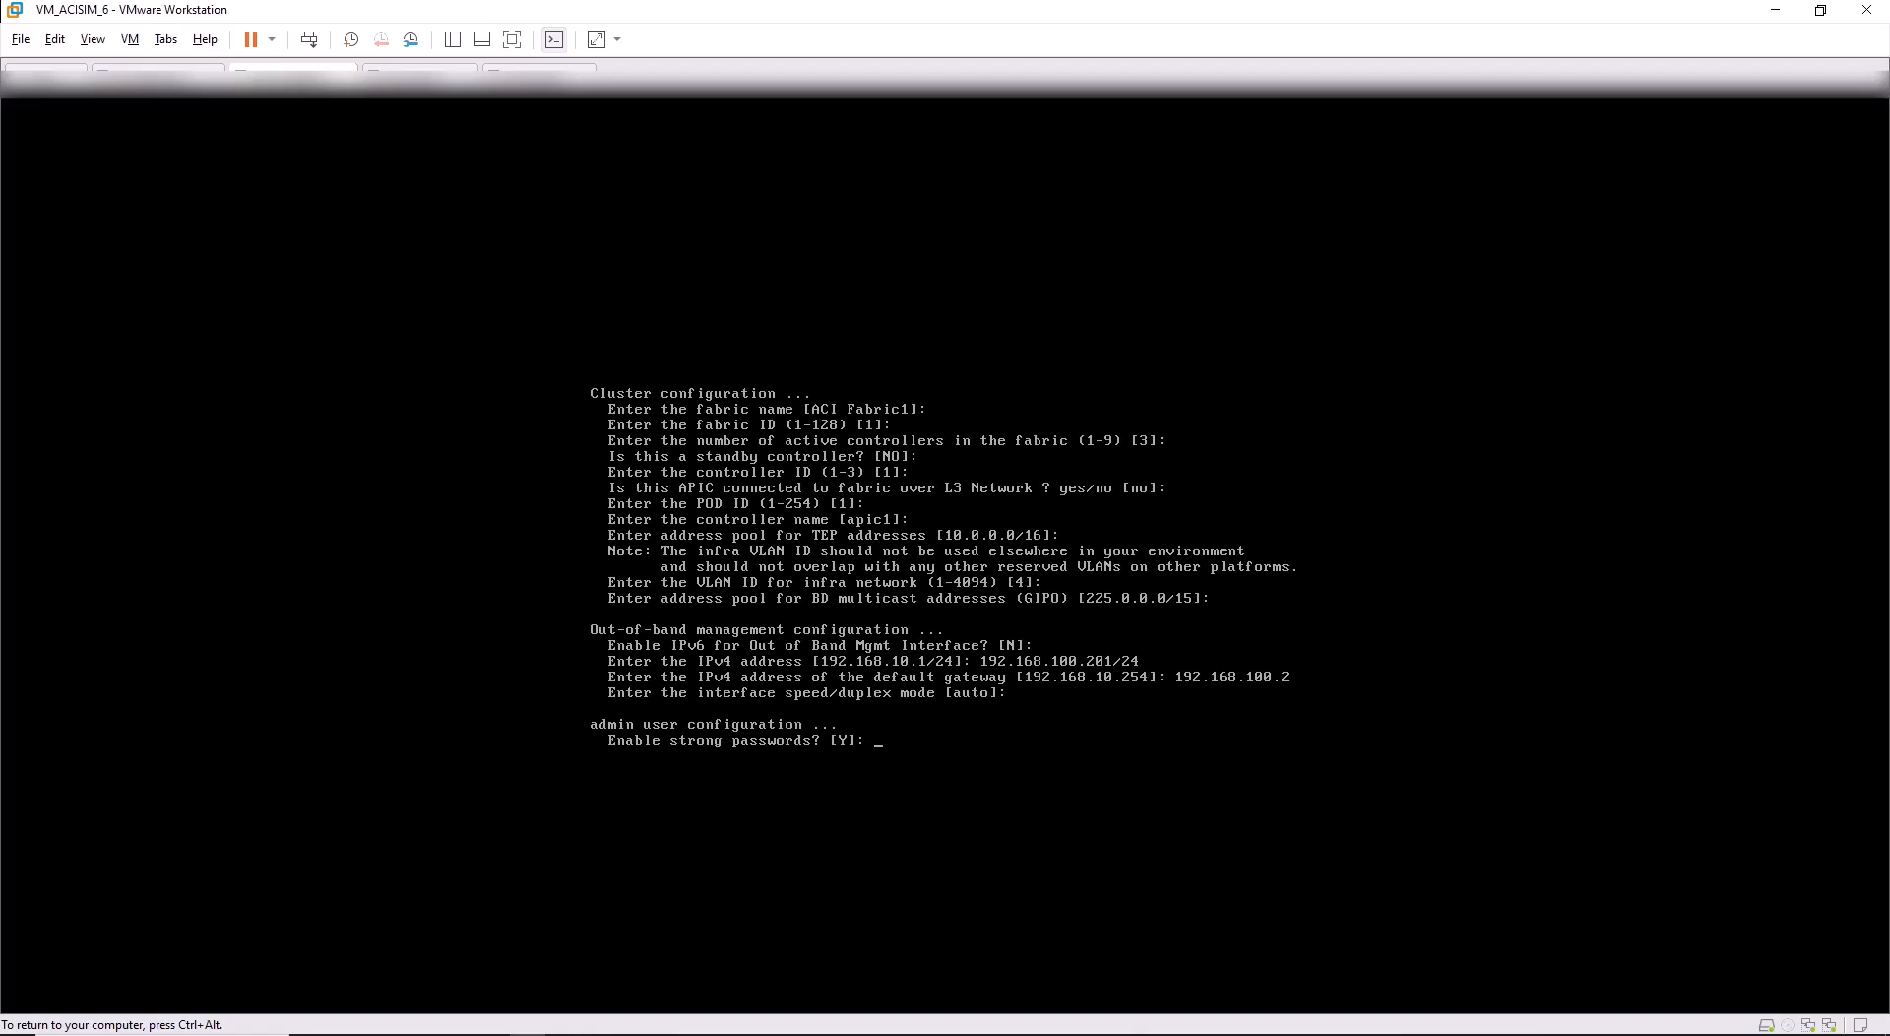
type("N")
key("Return")
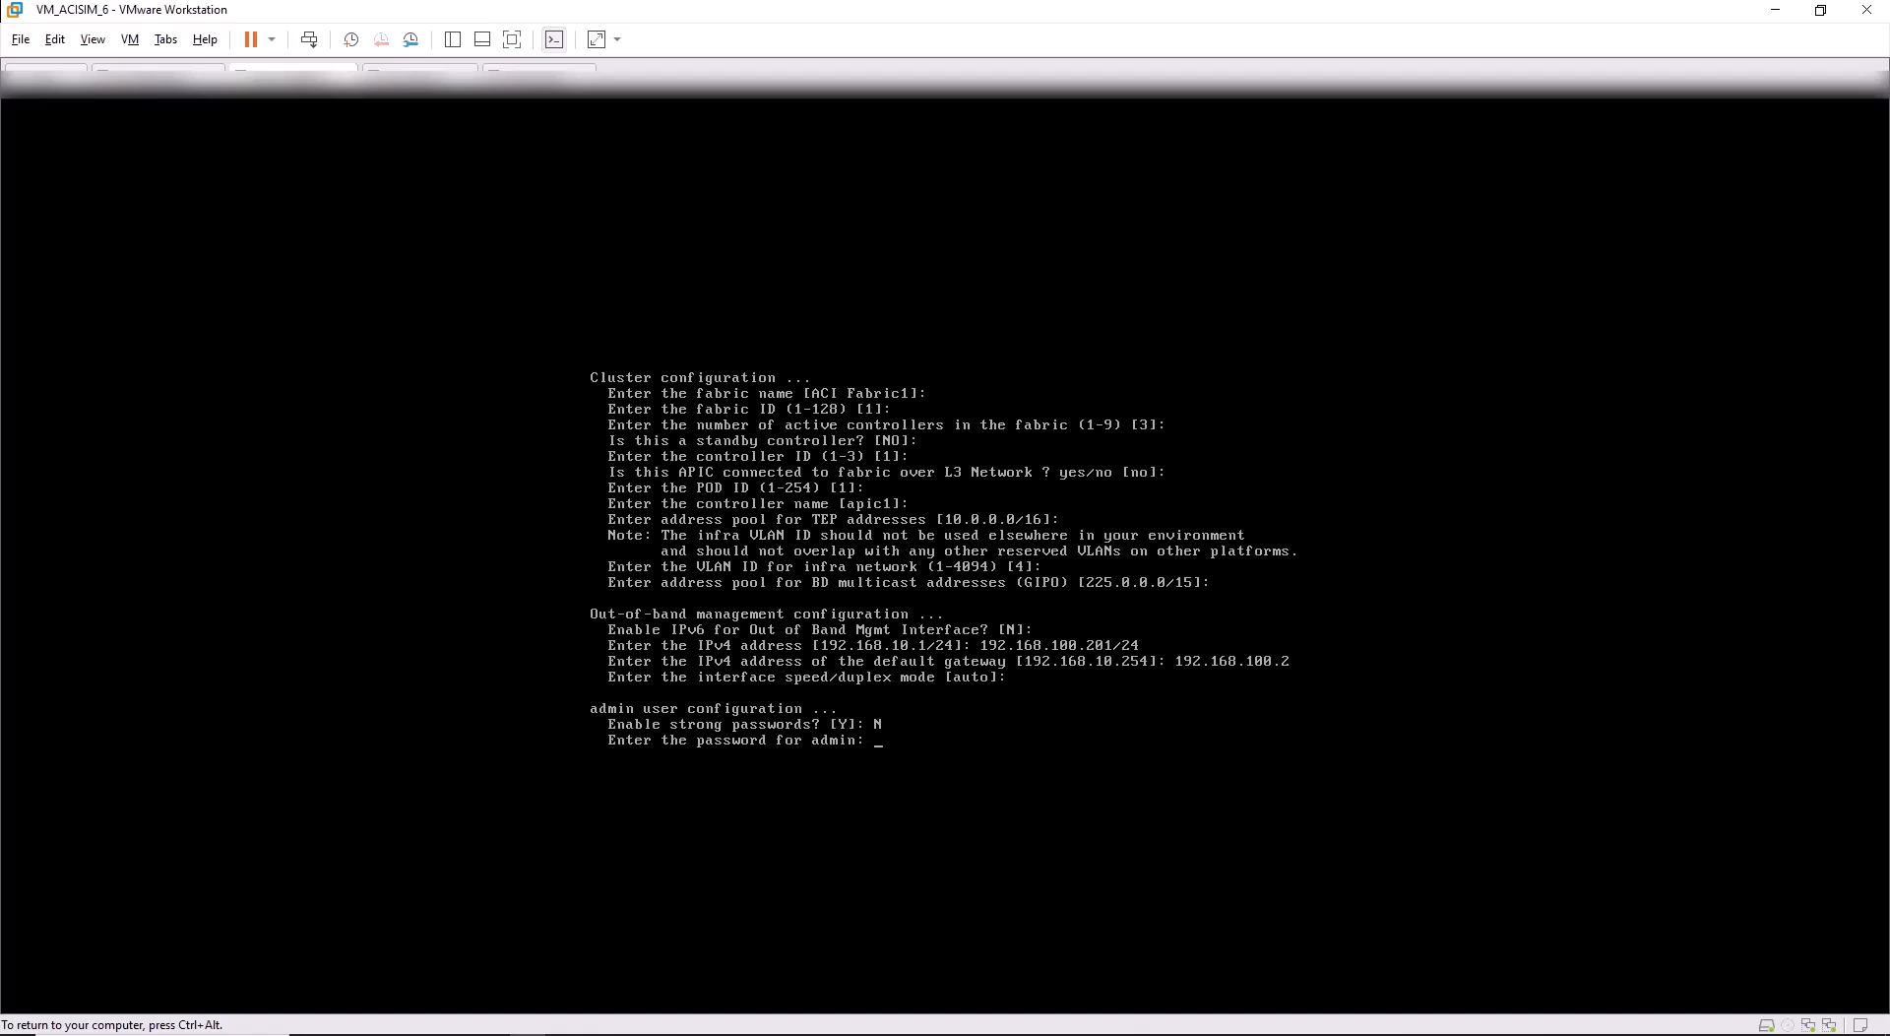
key("Return")
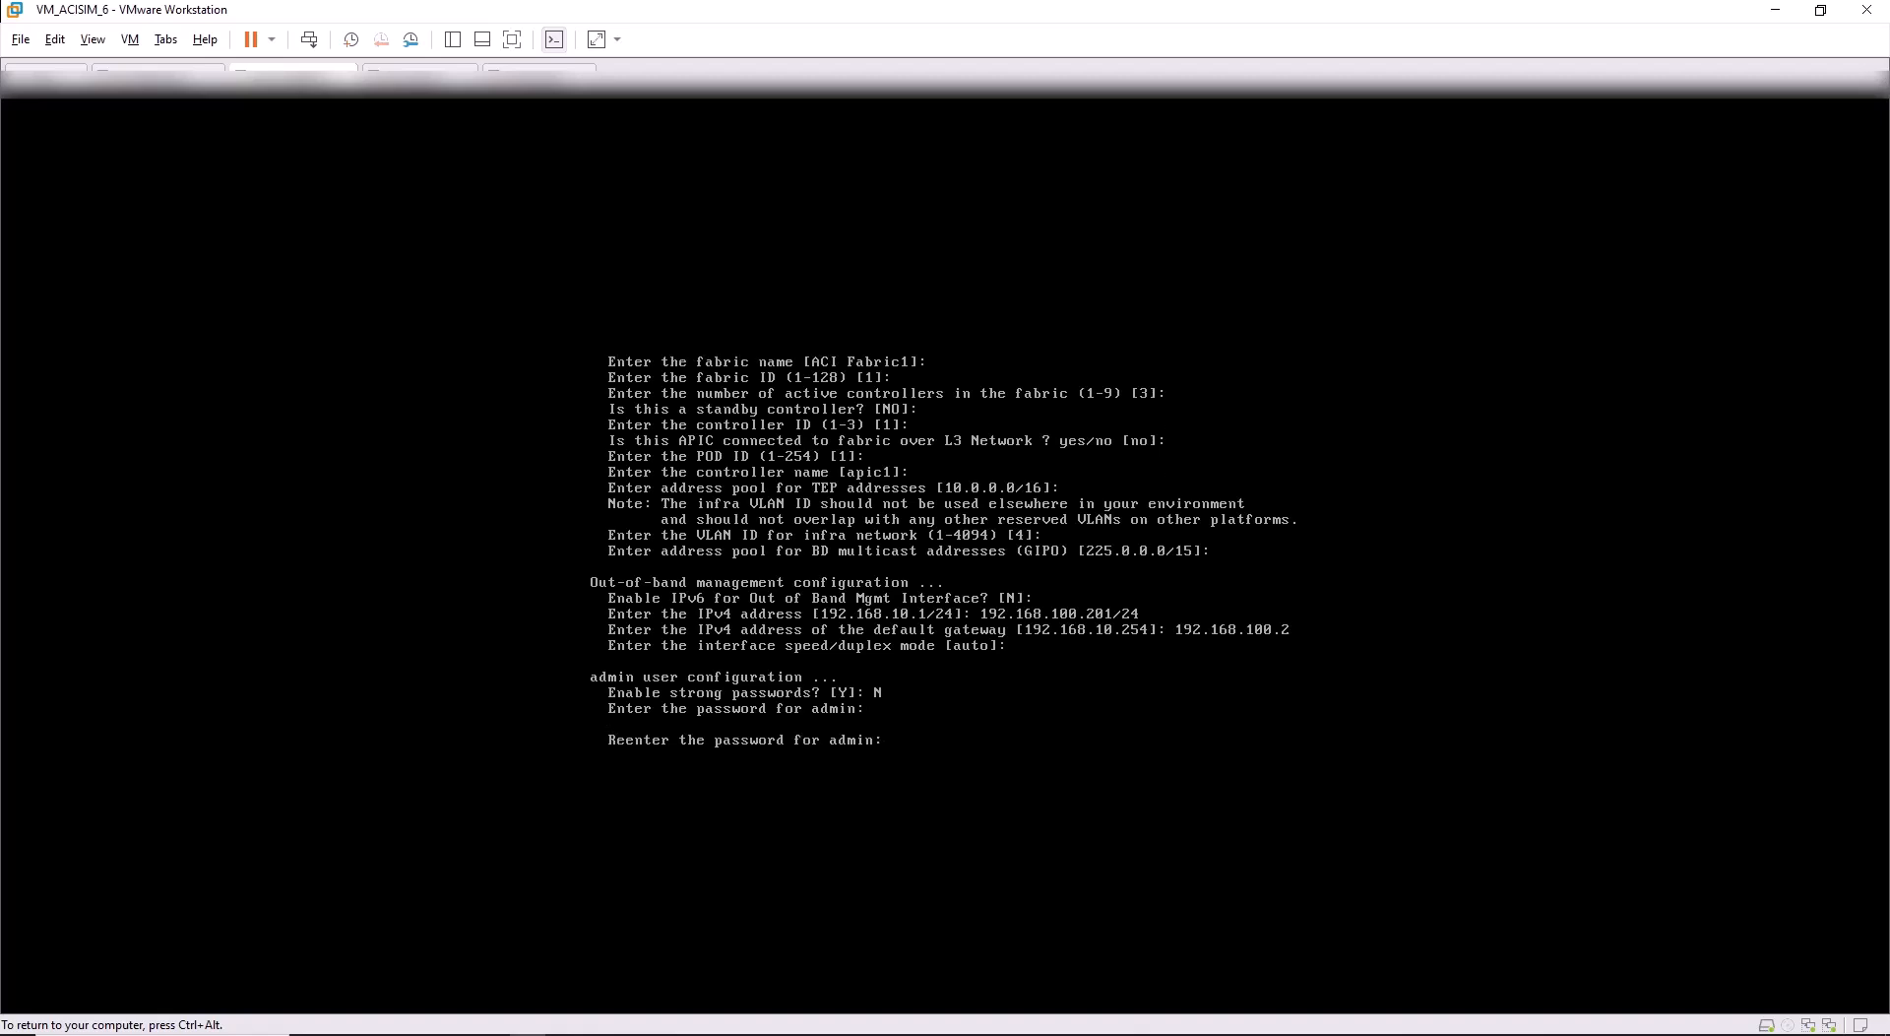
key("Return")
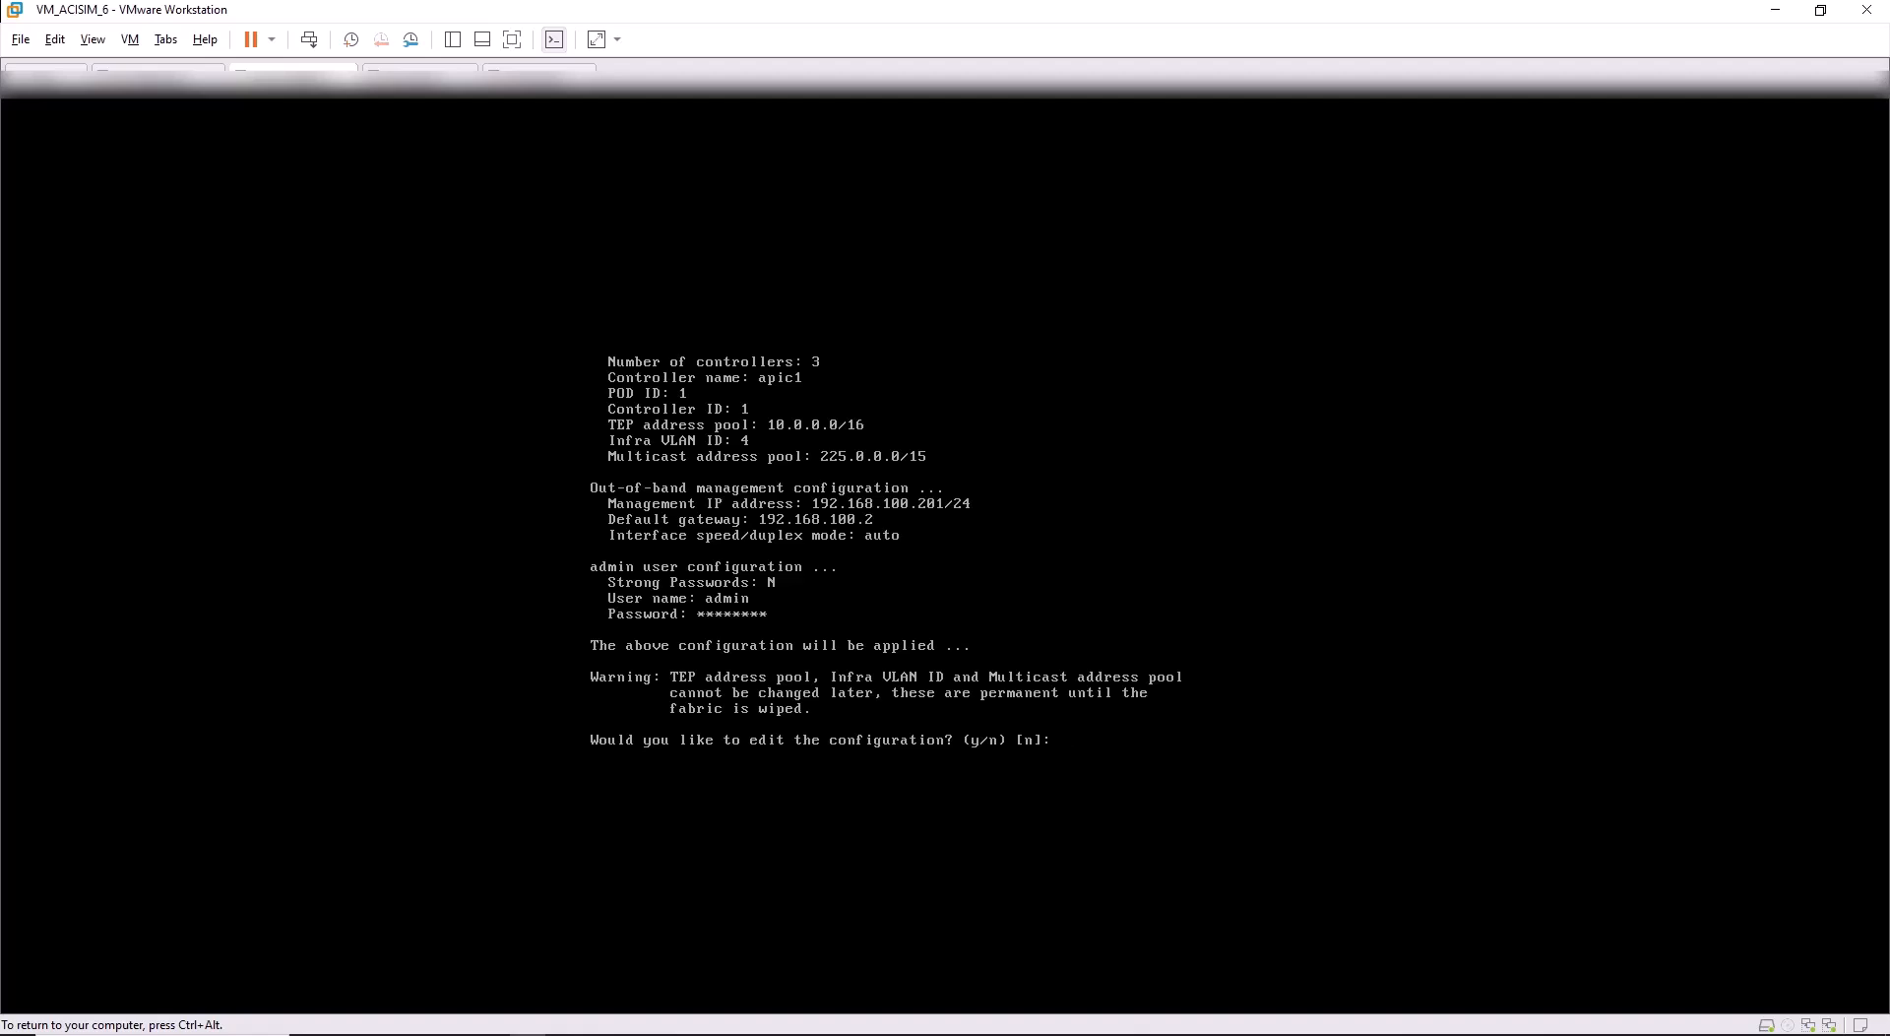
Apply the setup without editing and let APIC1 reboot to the apic1 login prompt.
key("Return")
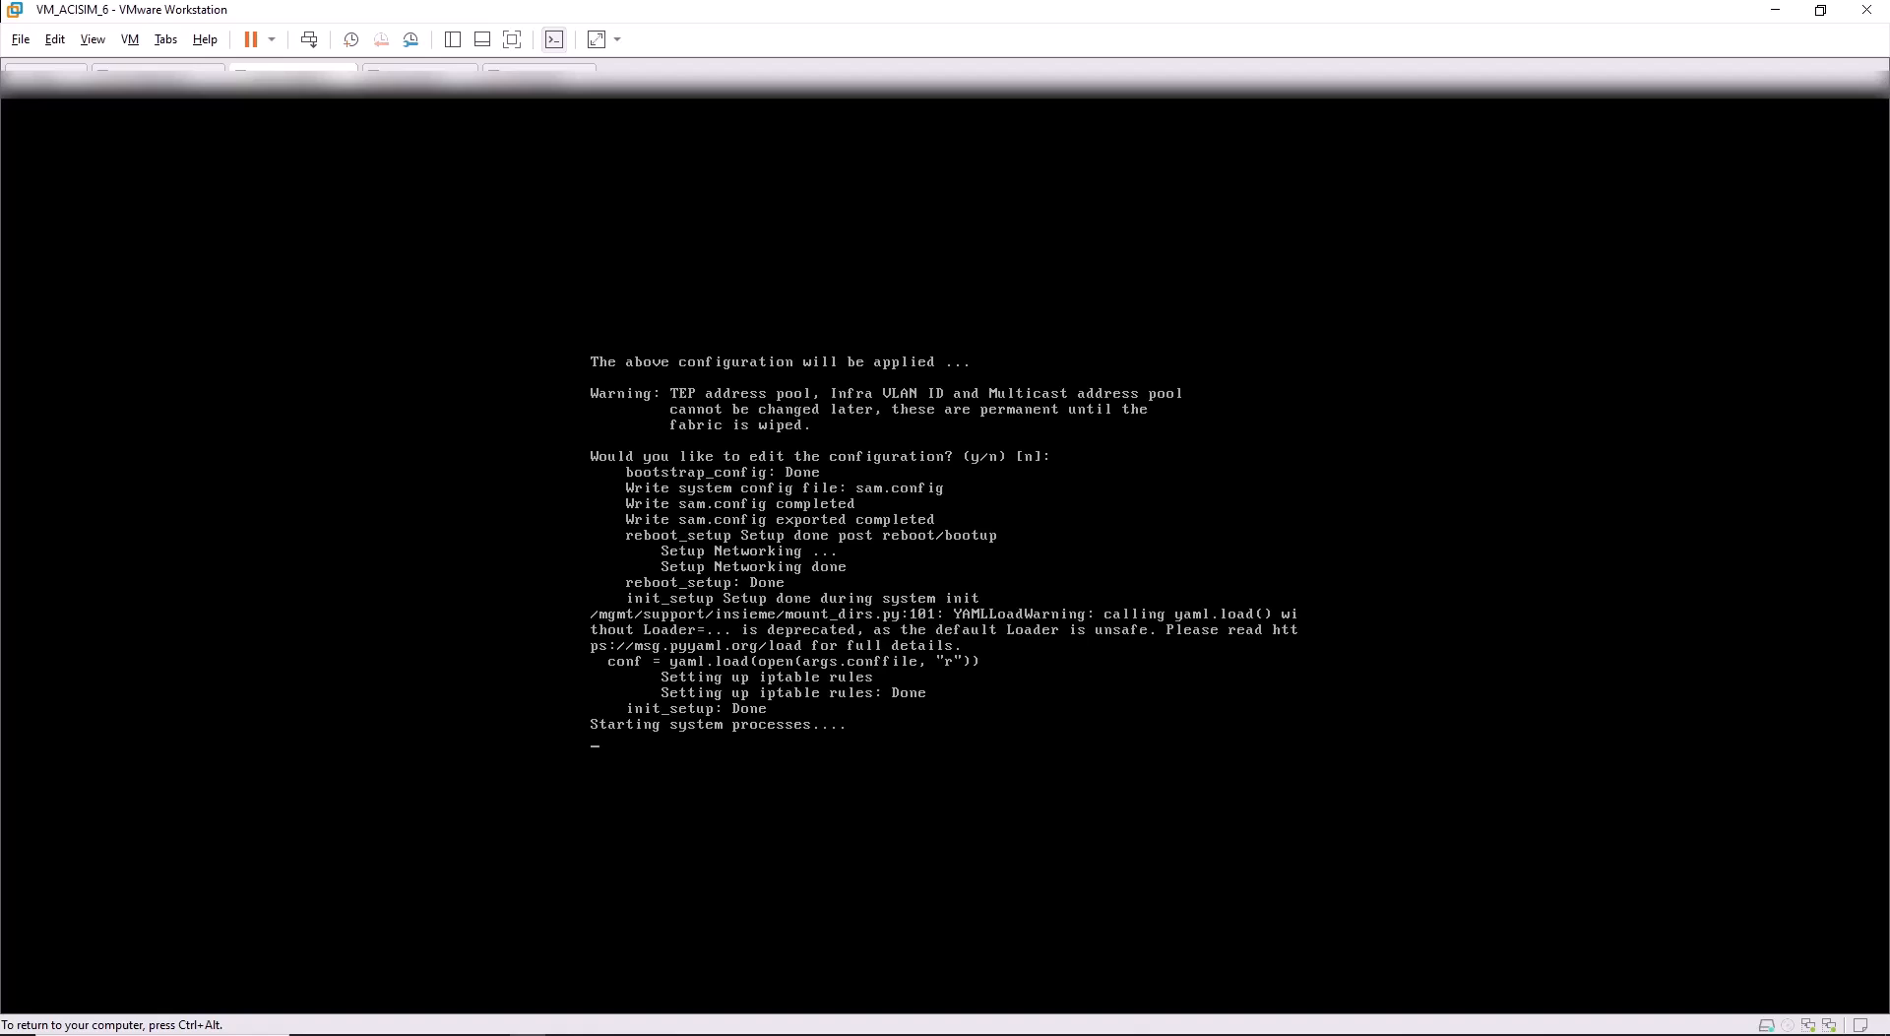
key("ctrl+alt")
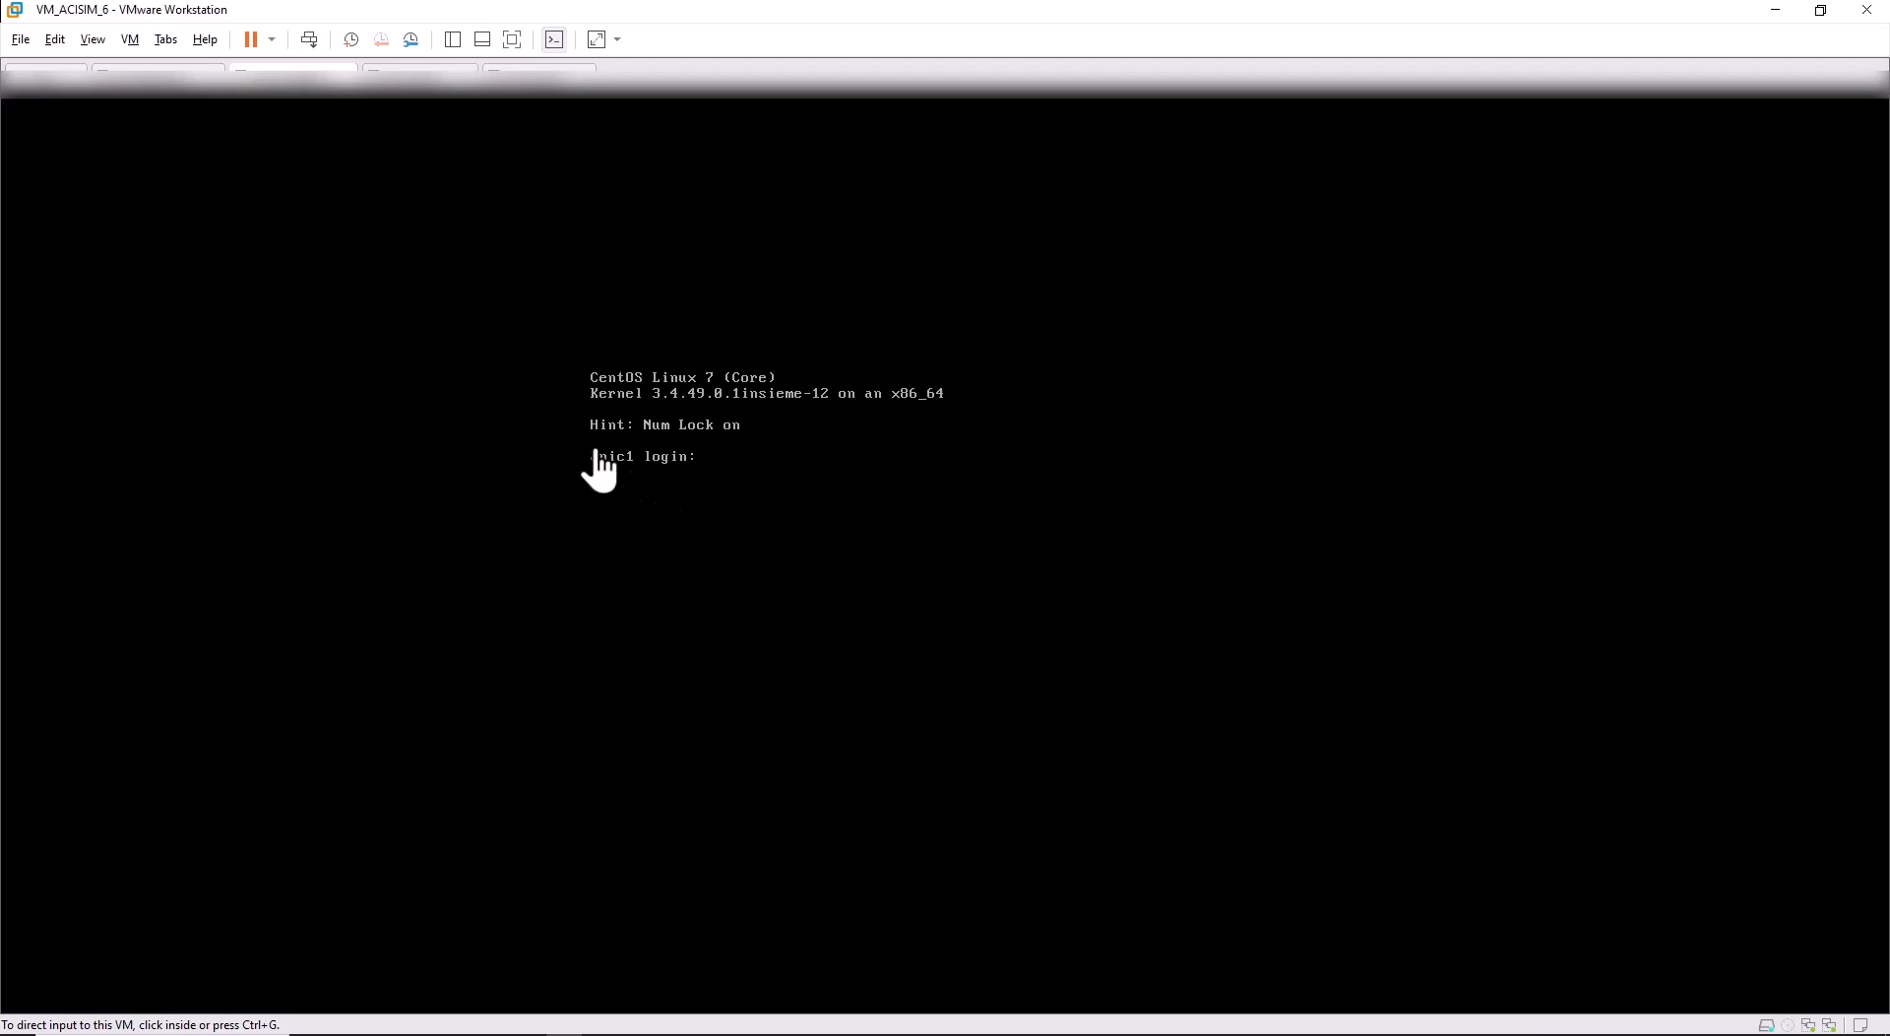
Try logging in as admin on the apic1 console, which fails with Login incorrect.
left_click(713, 473)
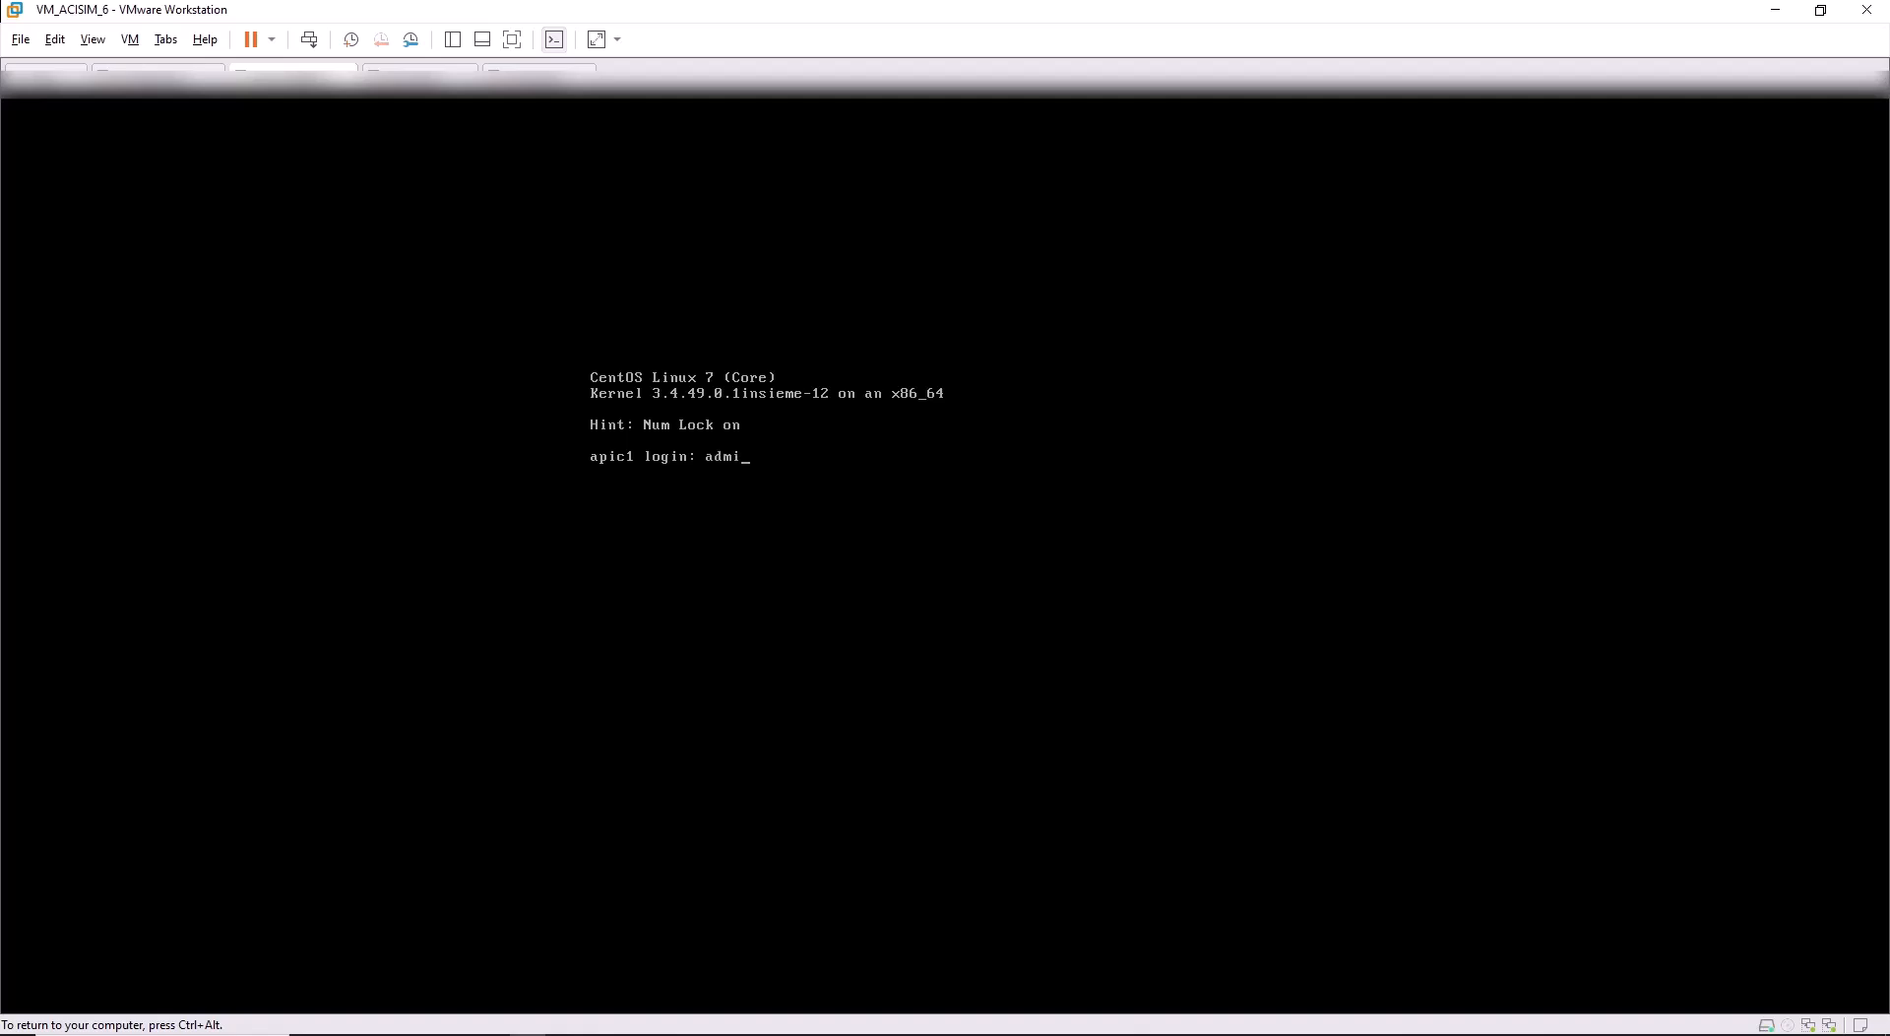
key("Return")
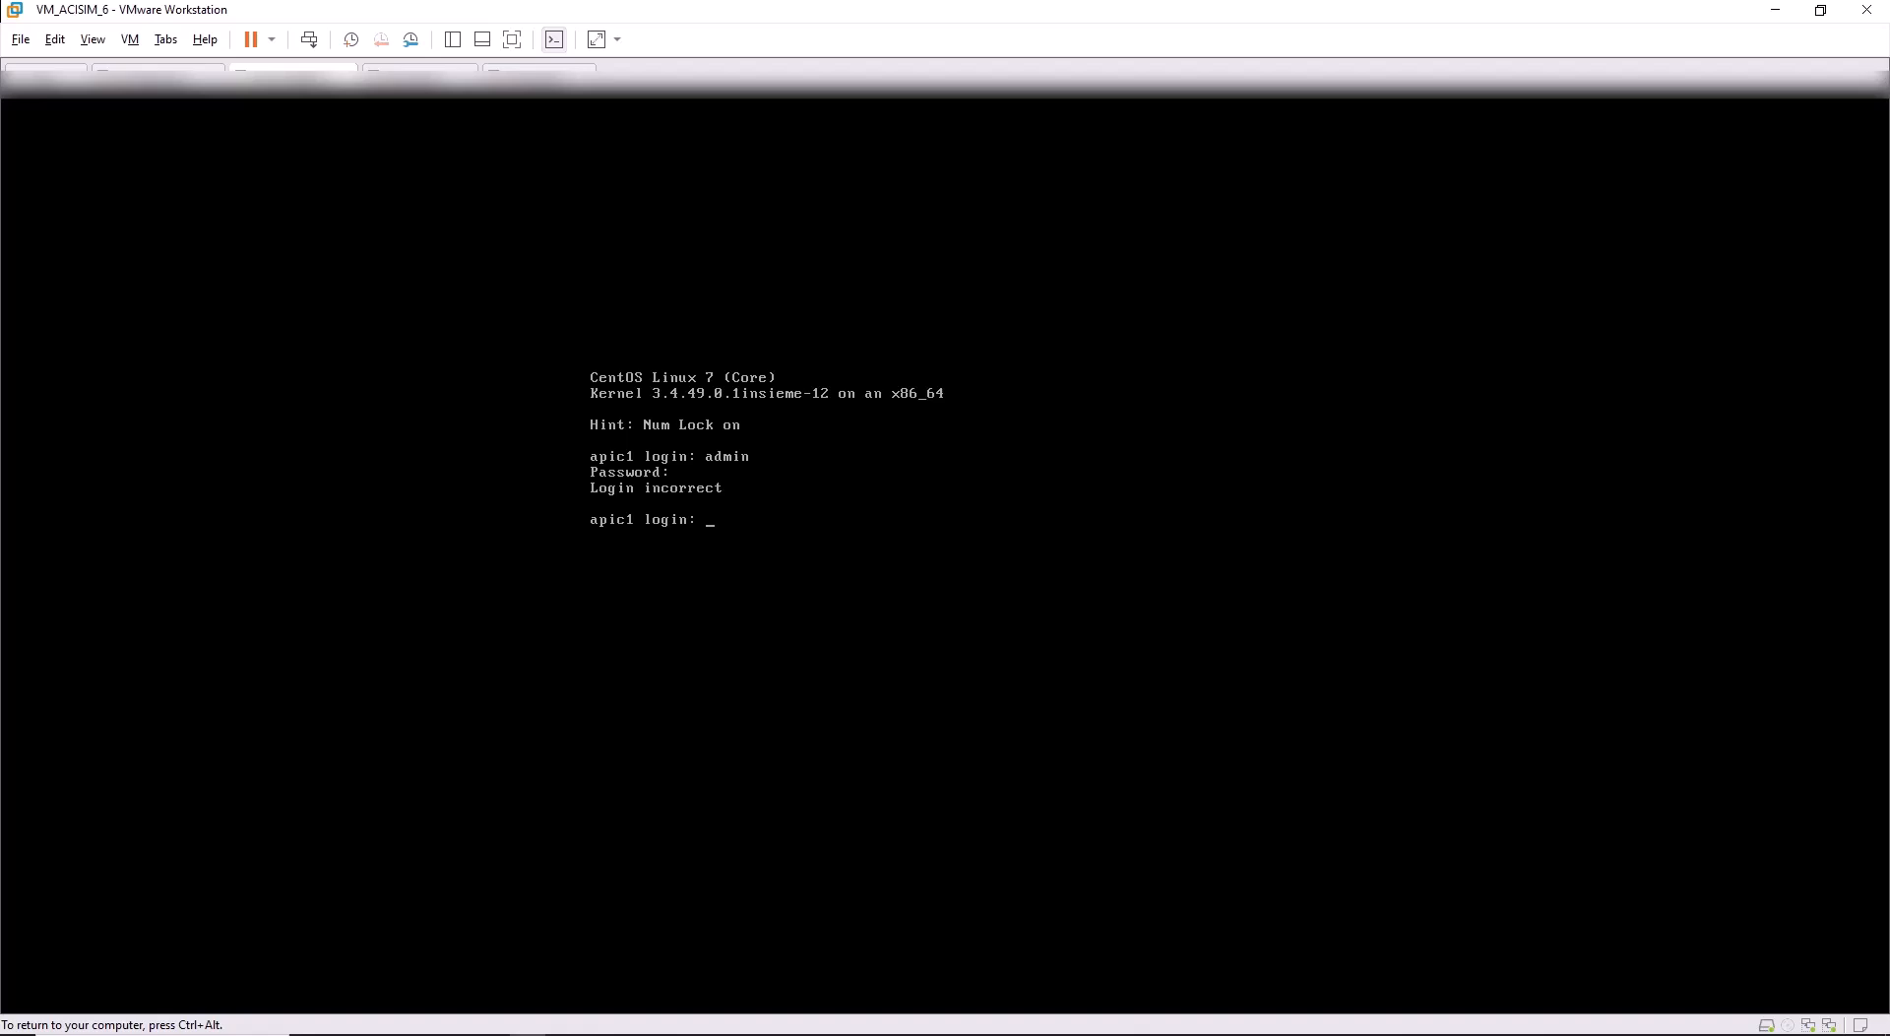
key("ctrl+alt")
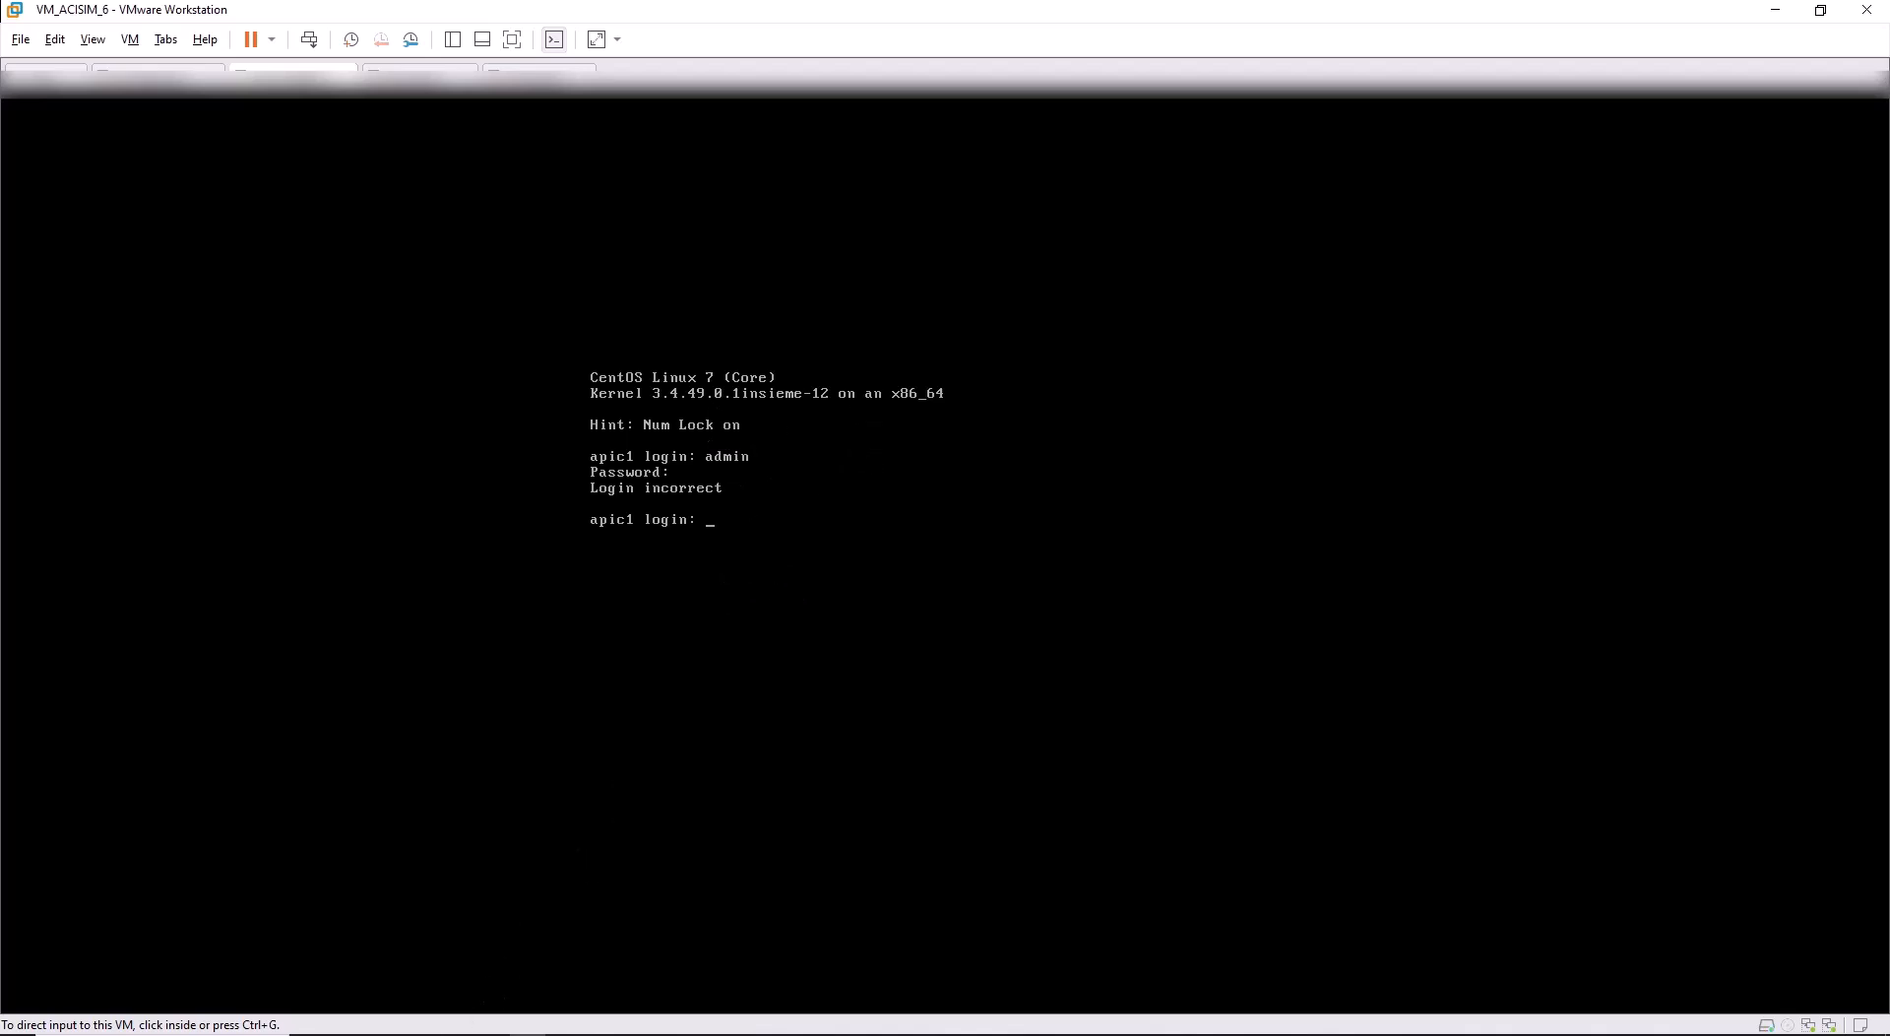
Load 192.168.100.201 in Edge, which returns 502 Bad Gateway over plain HTTP.
left_click(419, 1035)
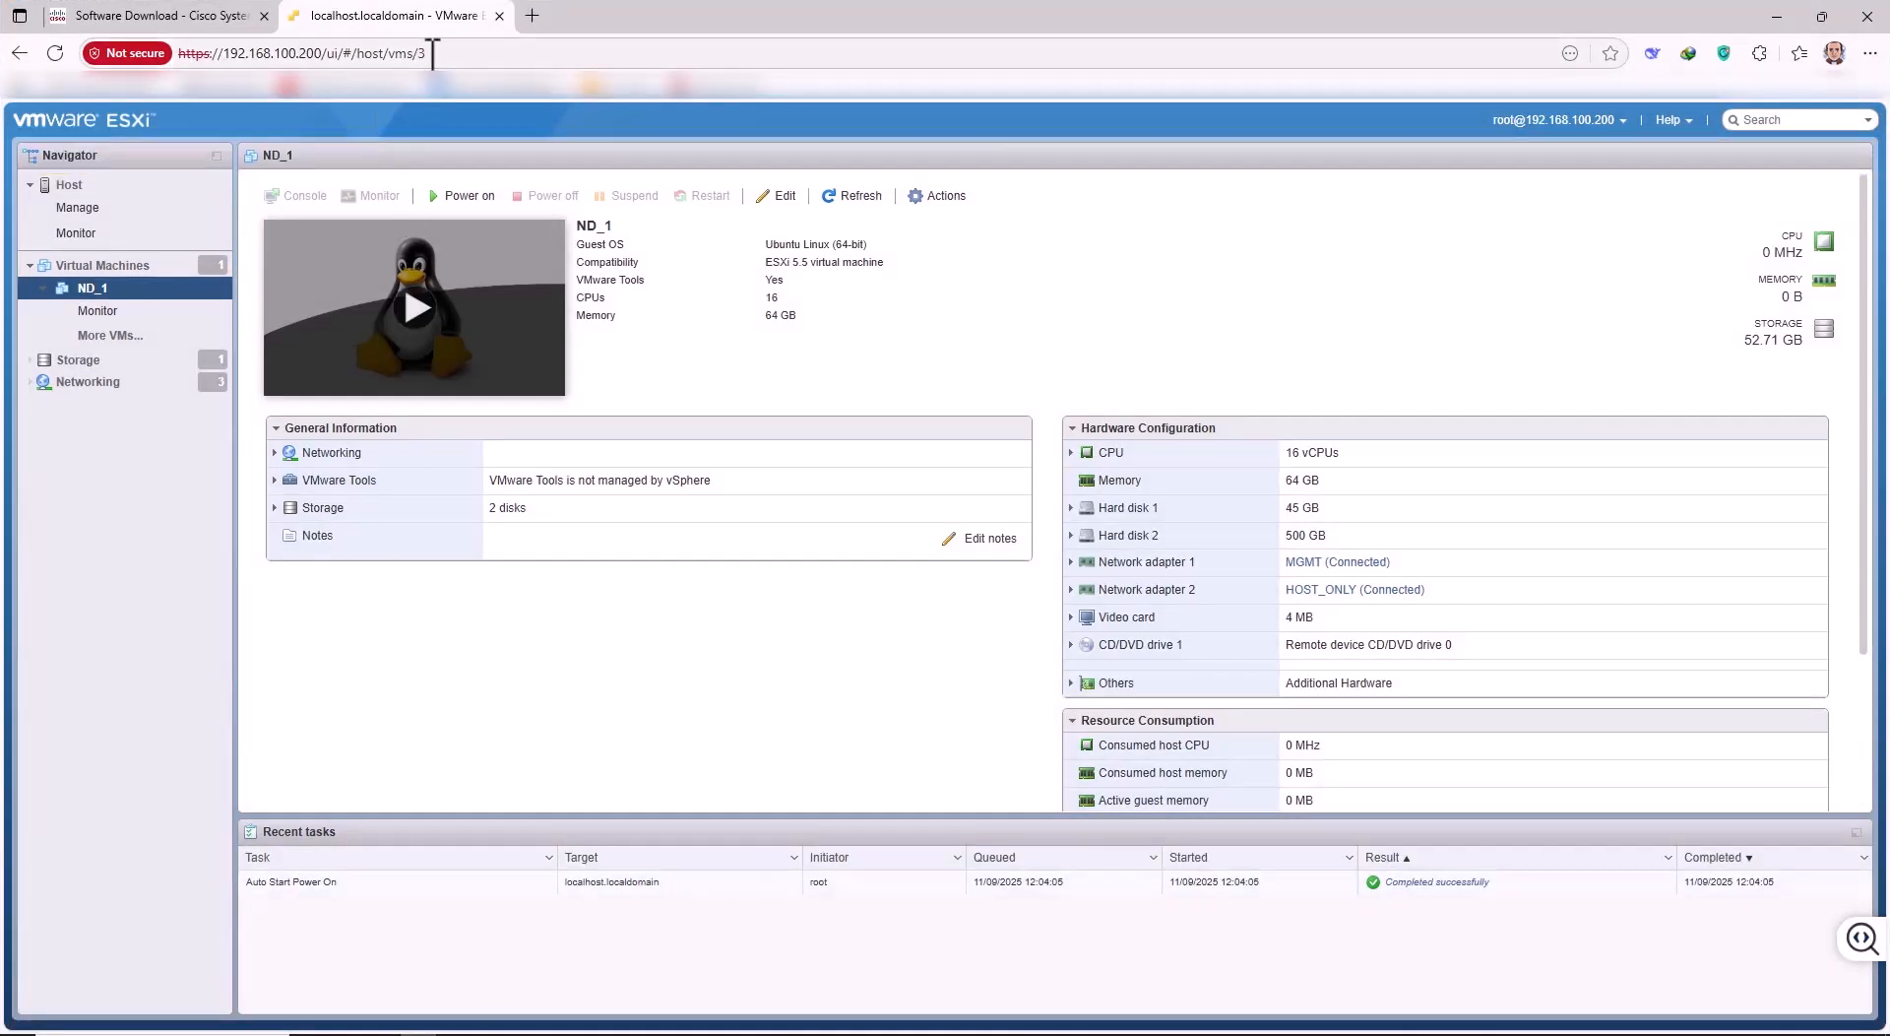
left_click_drag(446, 53, 171, 59)
type("192.")
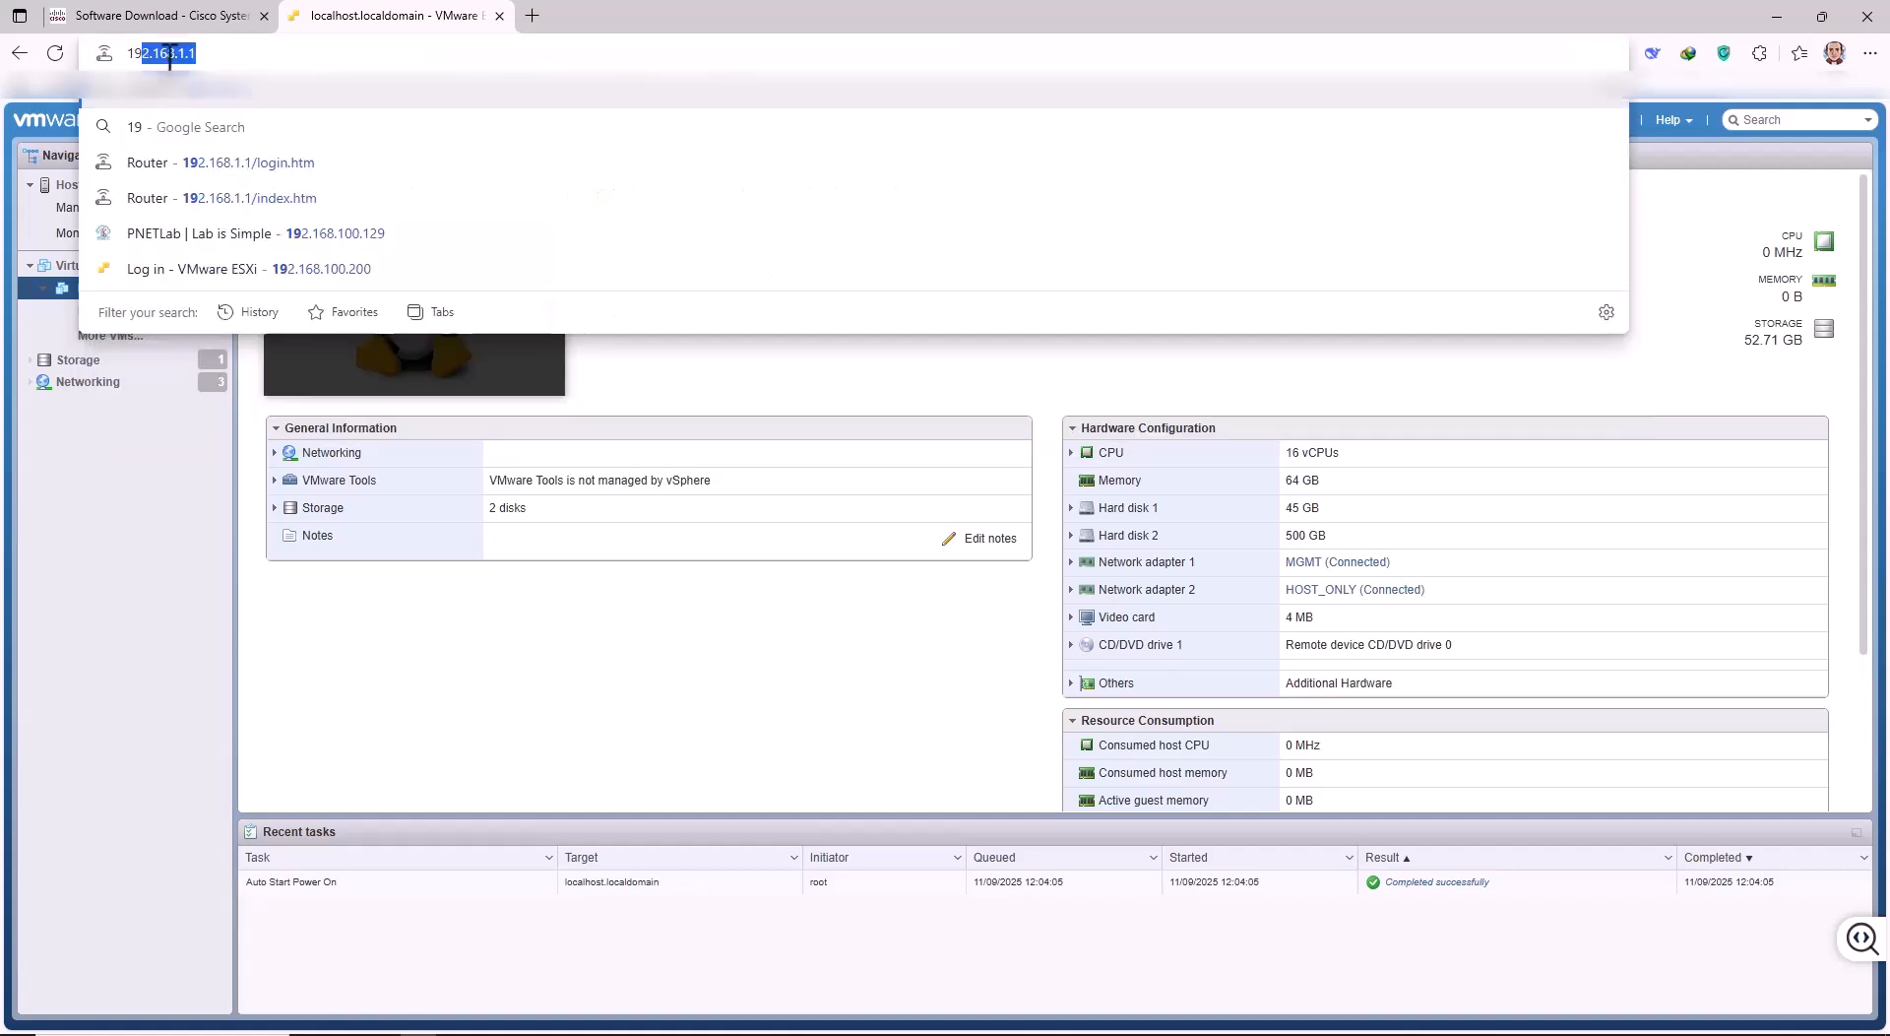
type(".")
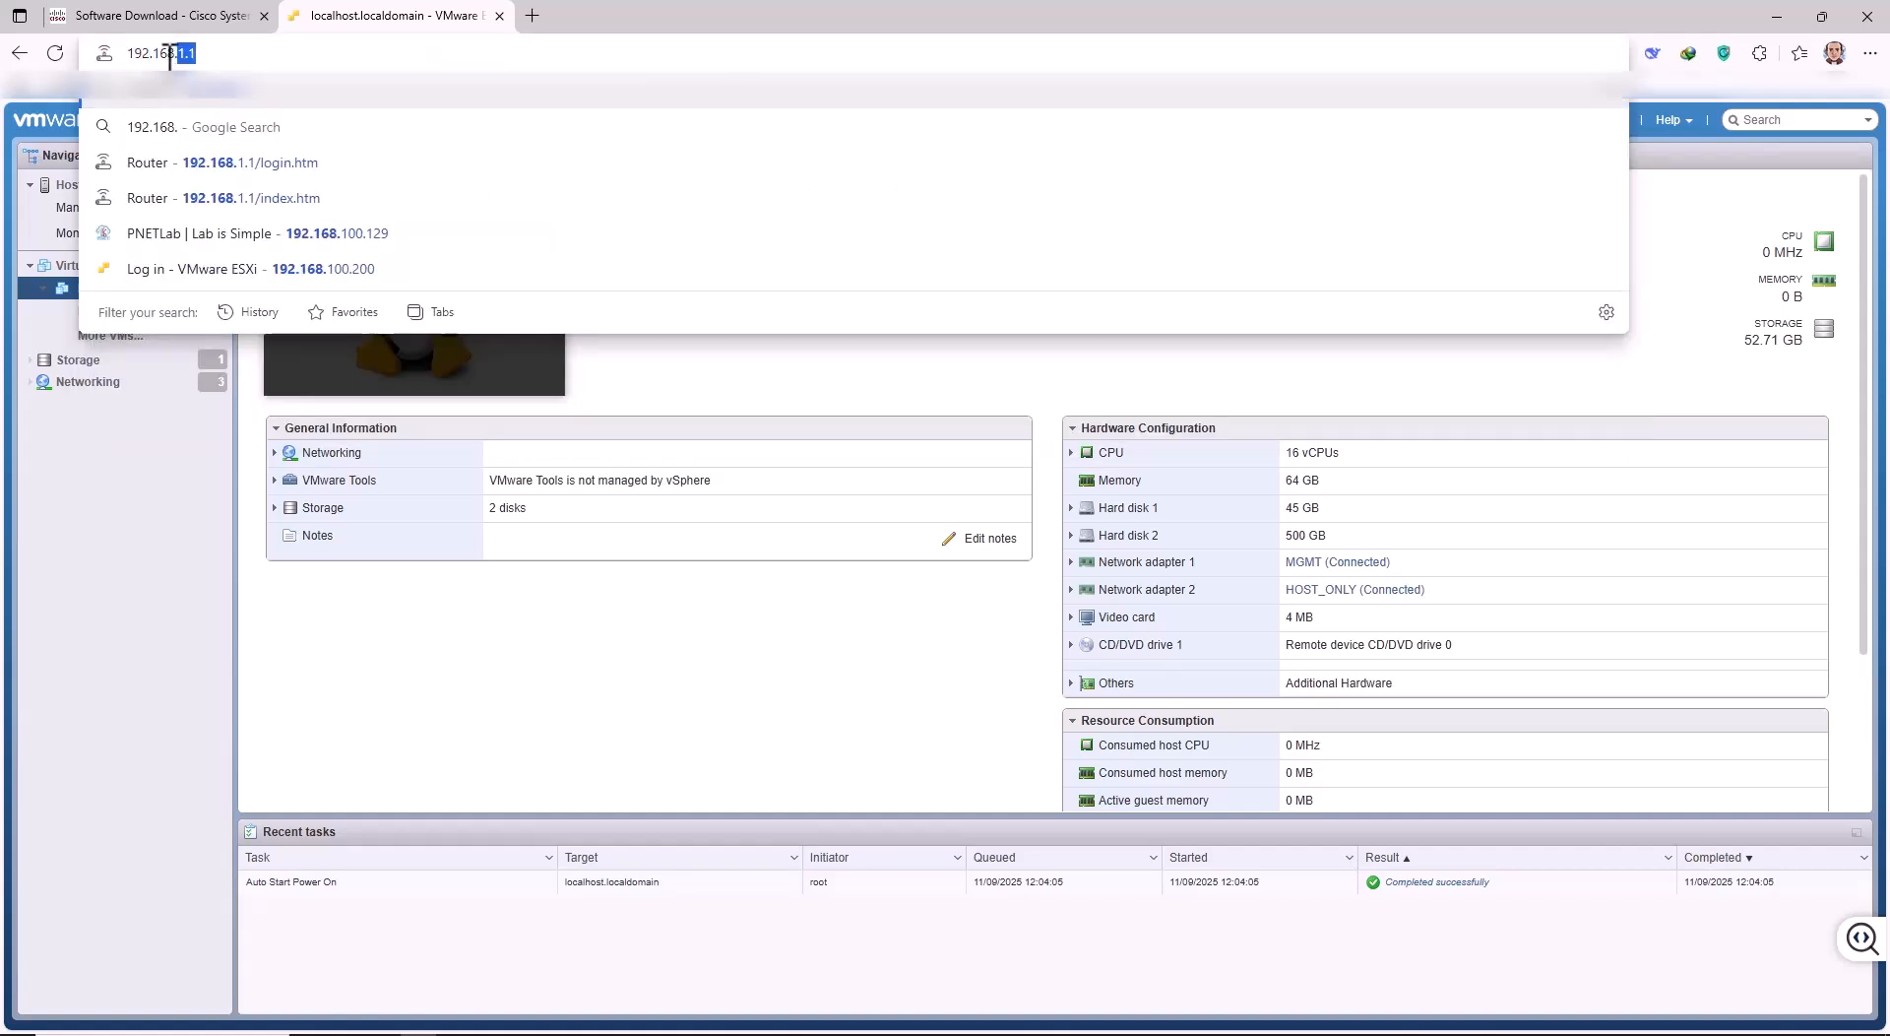
type("100.201")
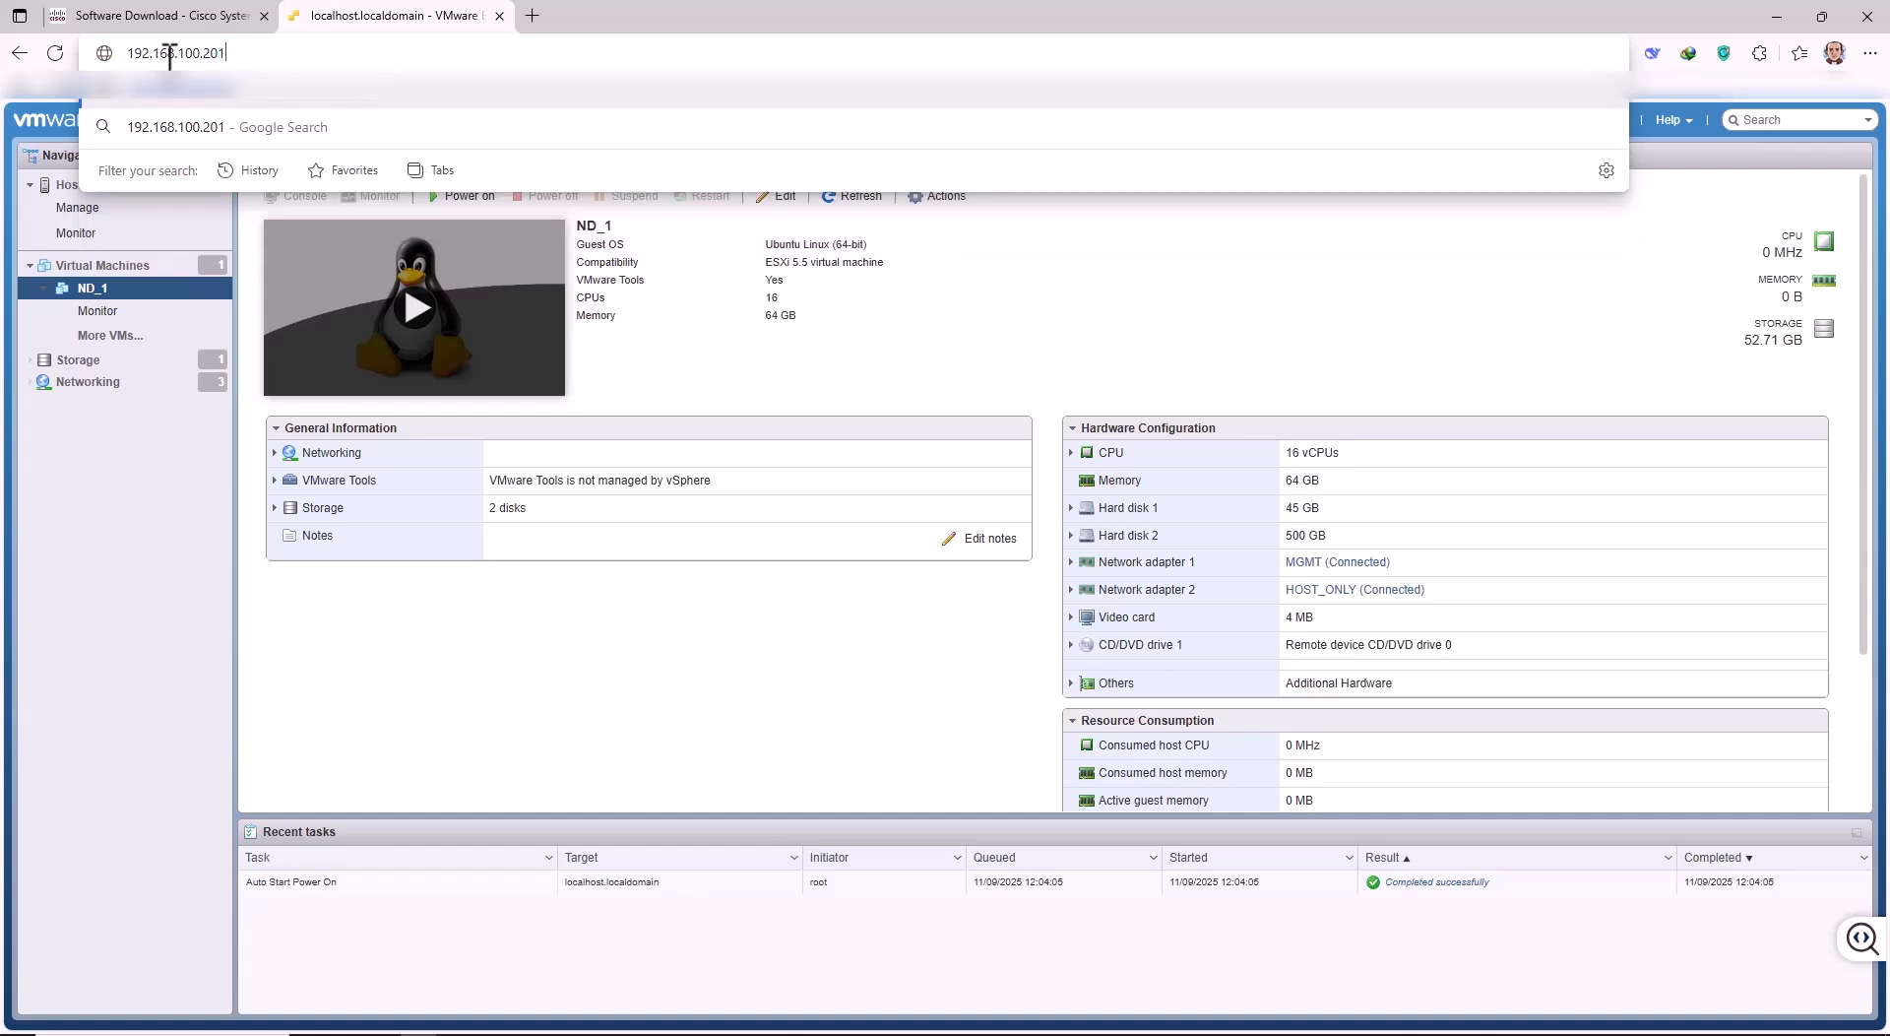
key("Return")
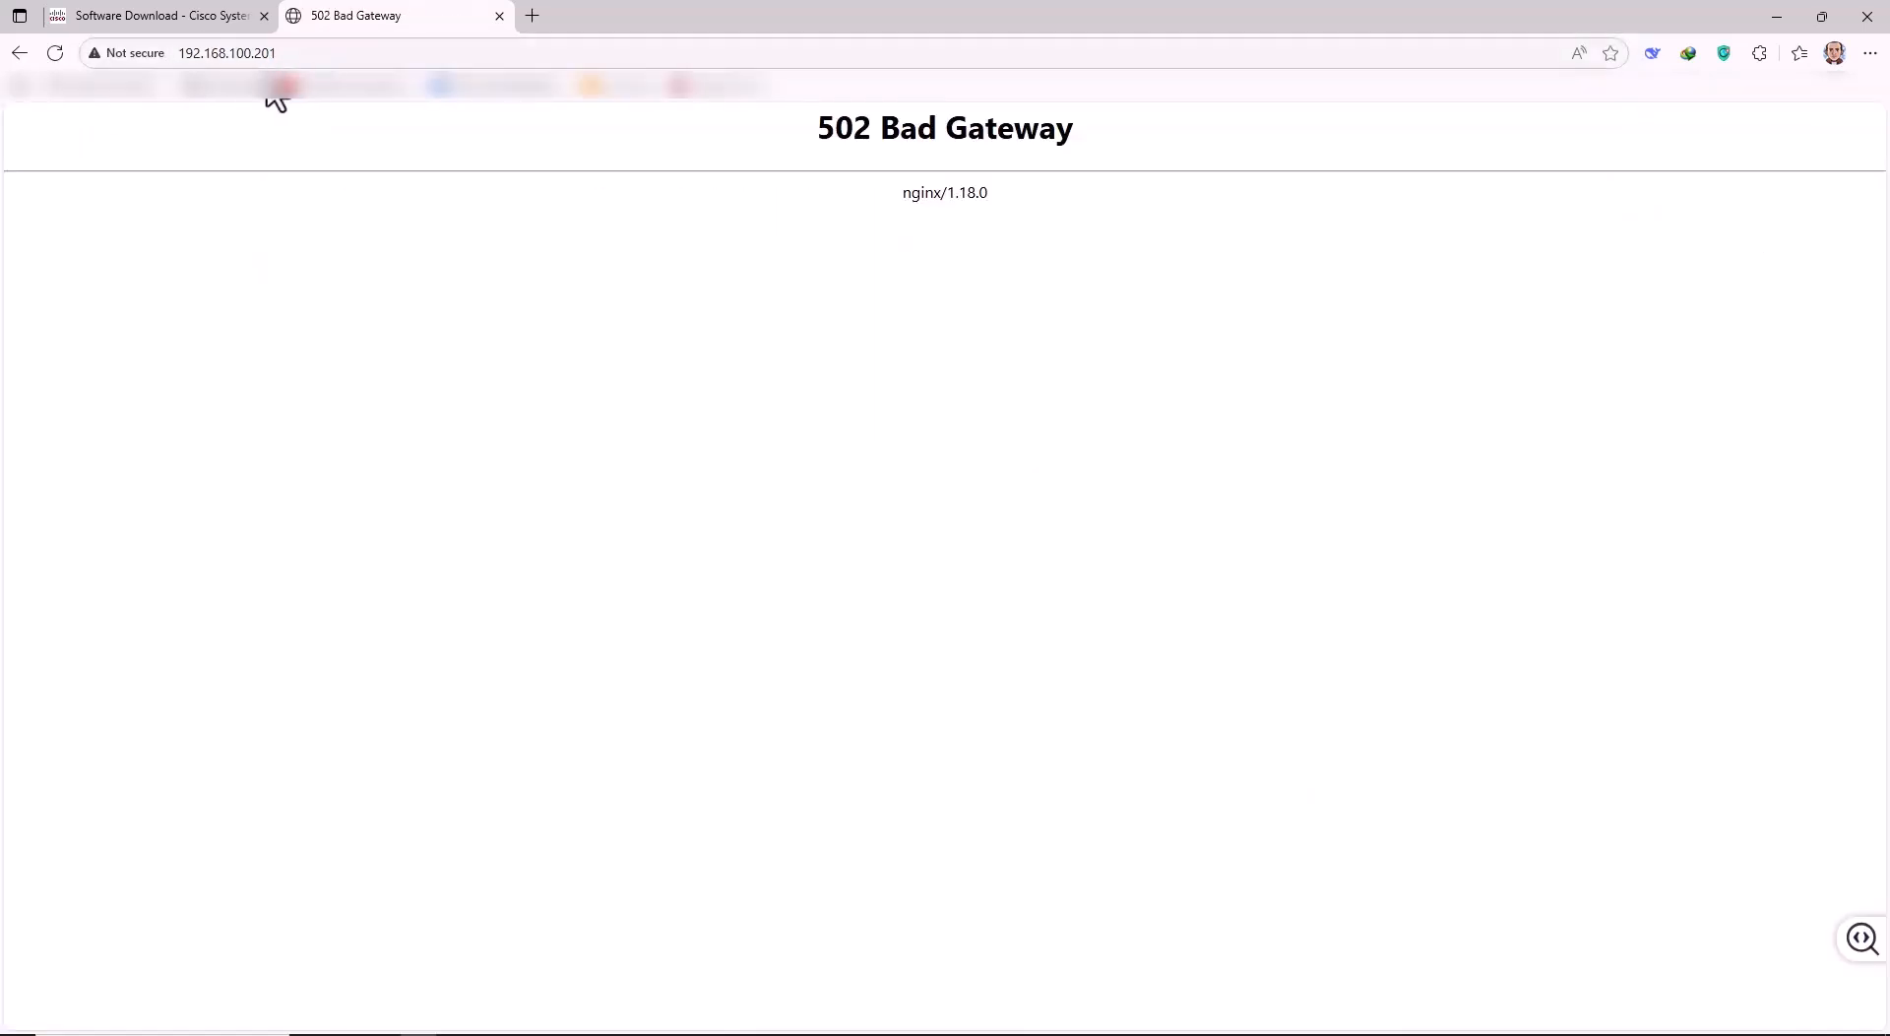
left_click(443, 53)
key("Home")
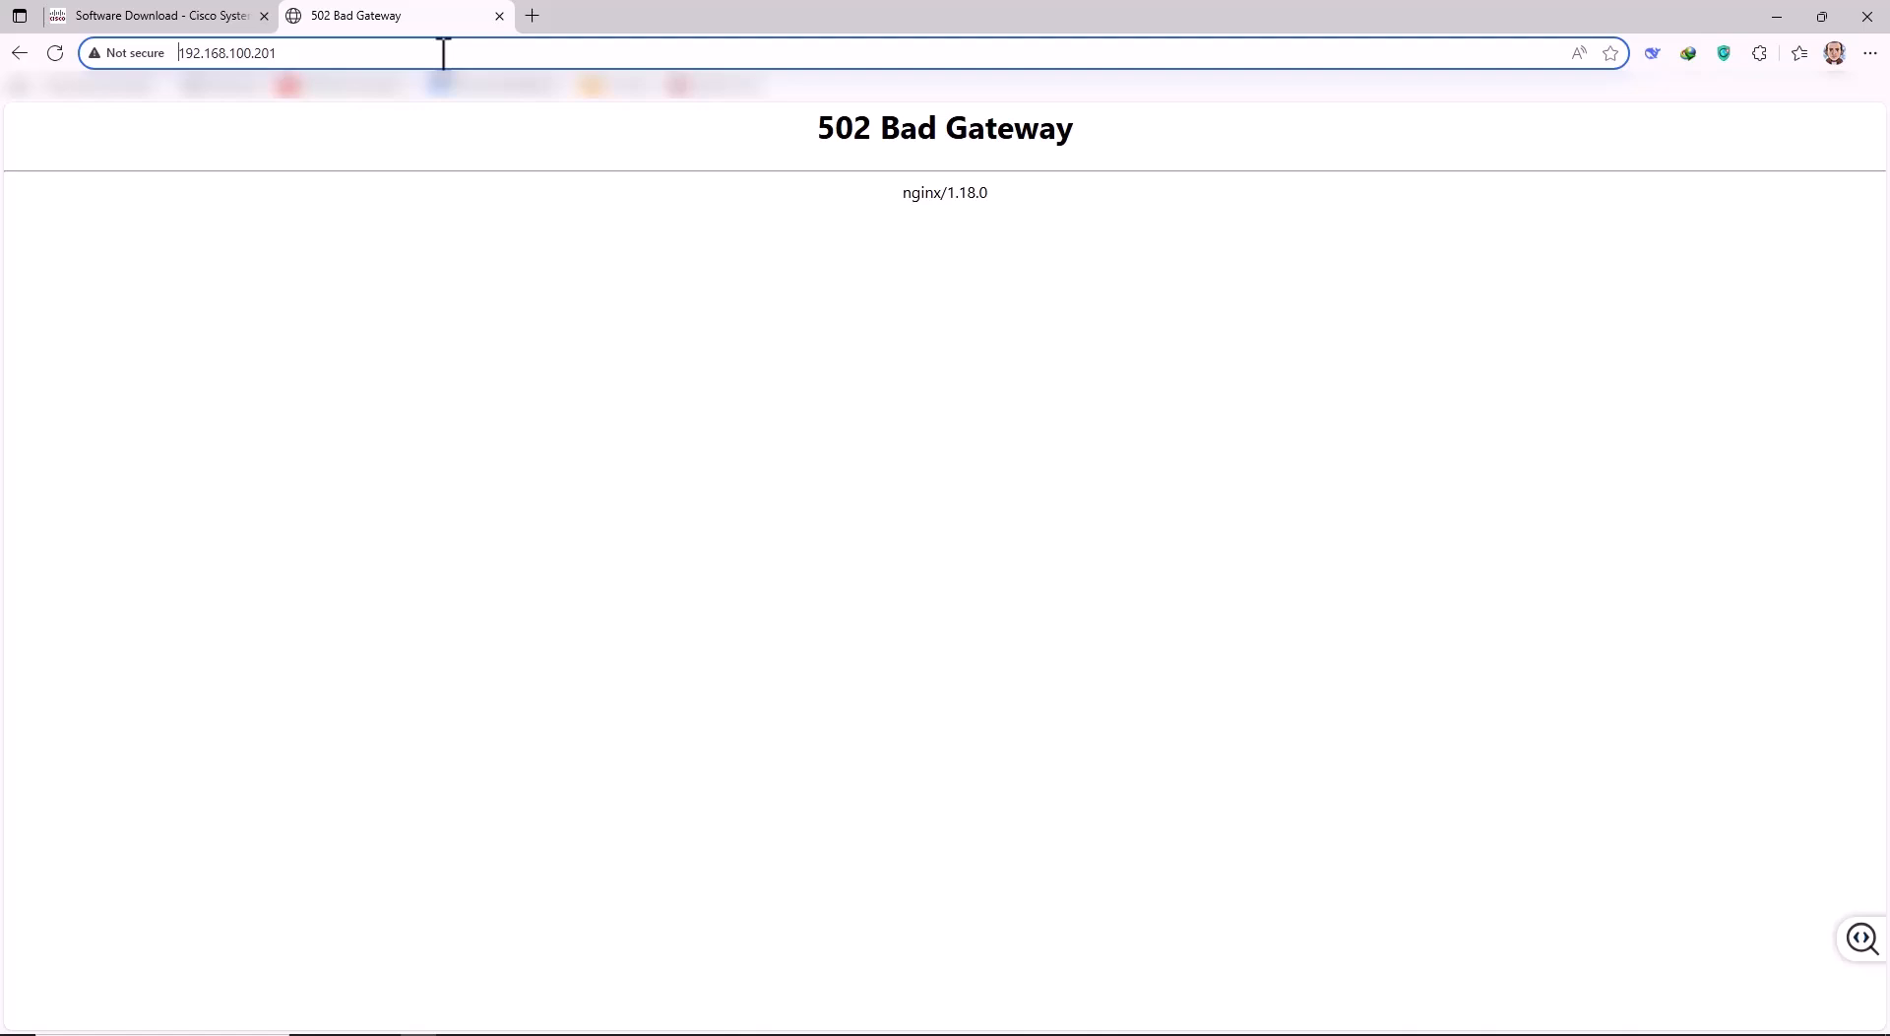
type("https:")
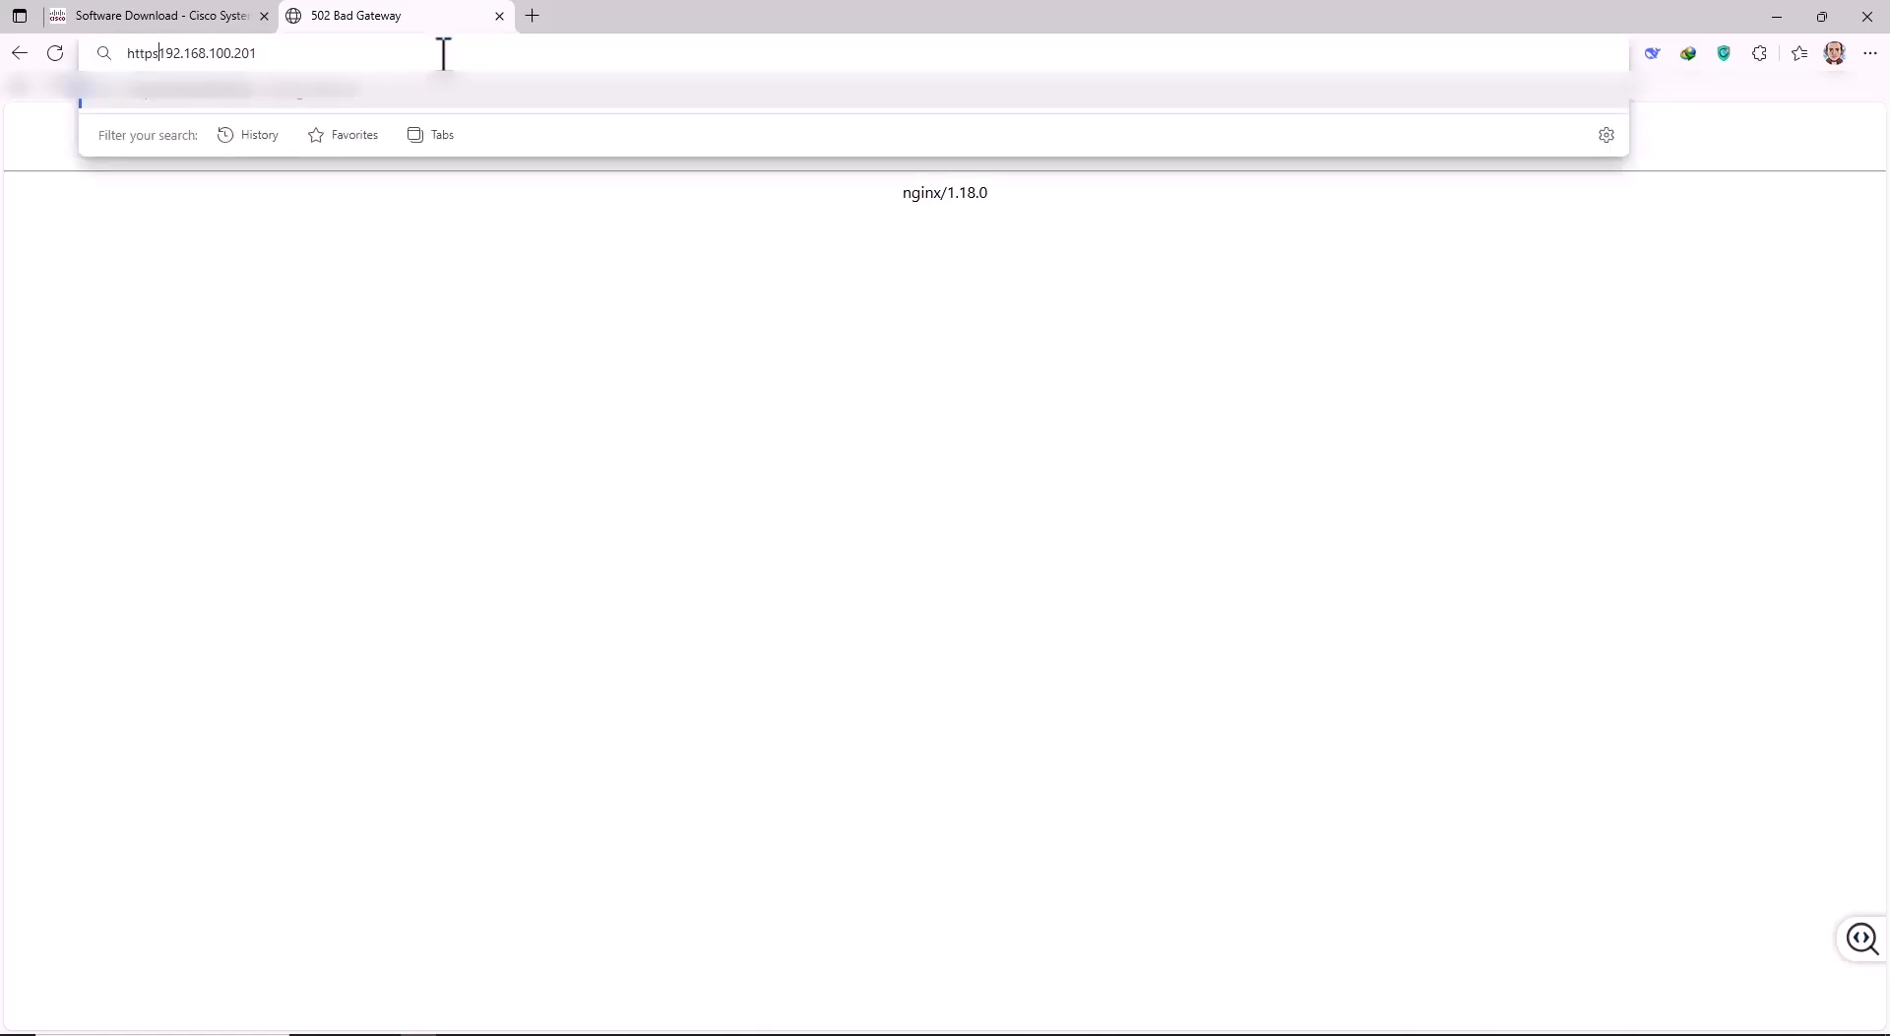
type("//")
key("Return")
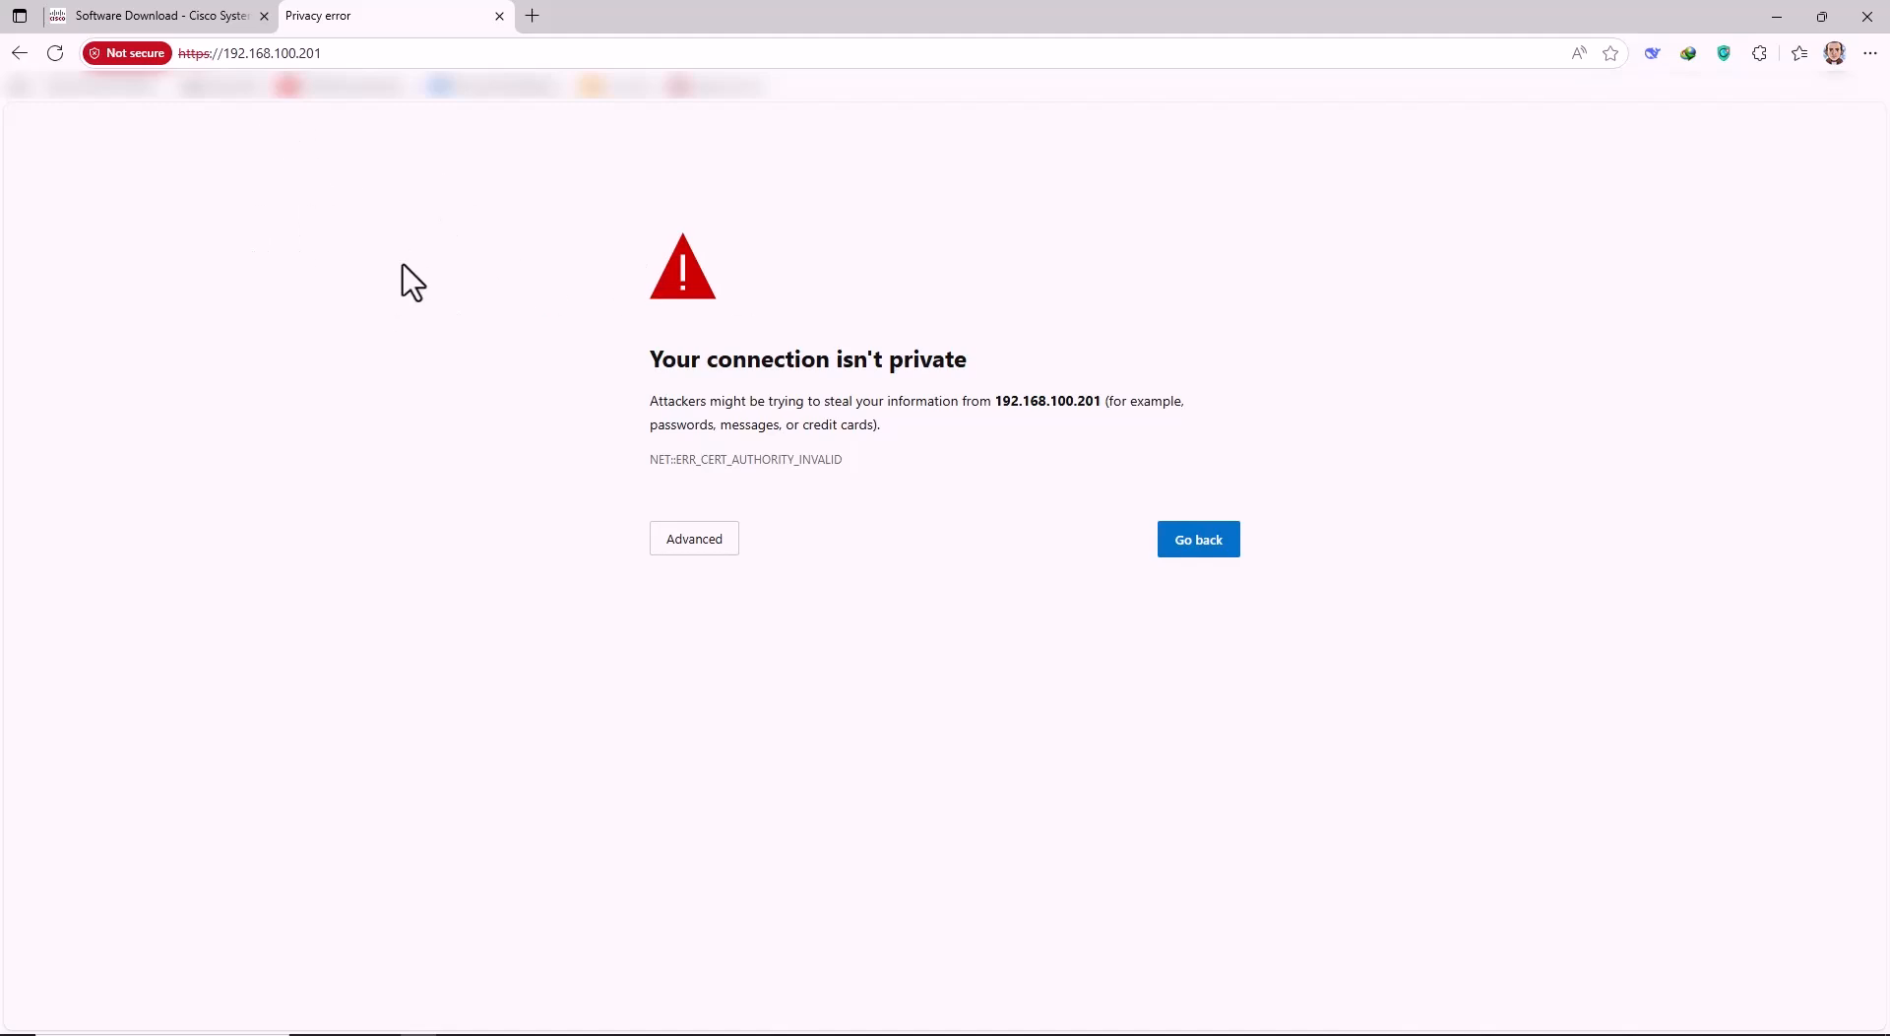
left_click(654, 549)
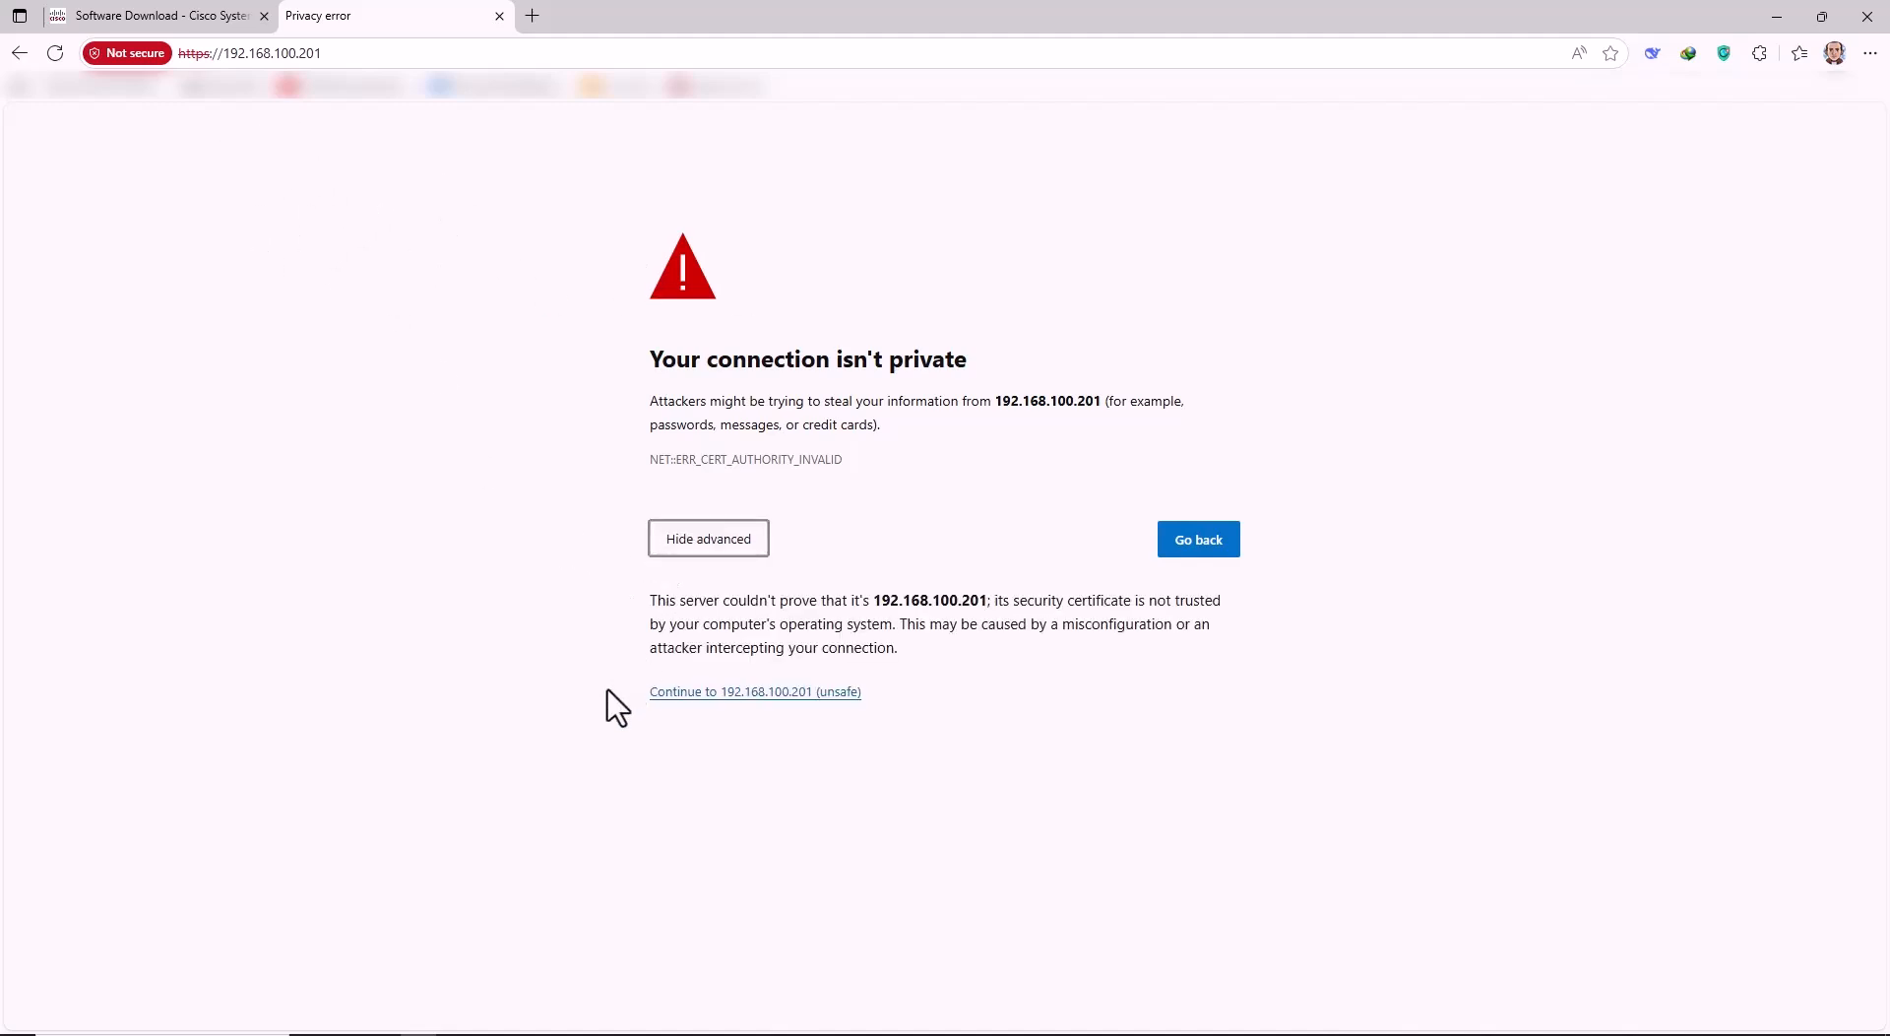
Continue past the certificate warning to the APIC 6.0(1g) login page and enter the user ID.
left_click(729, 692)
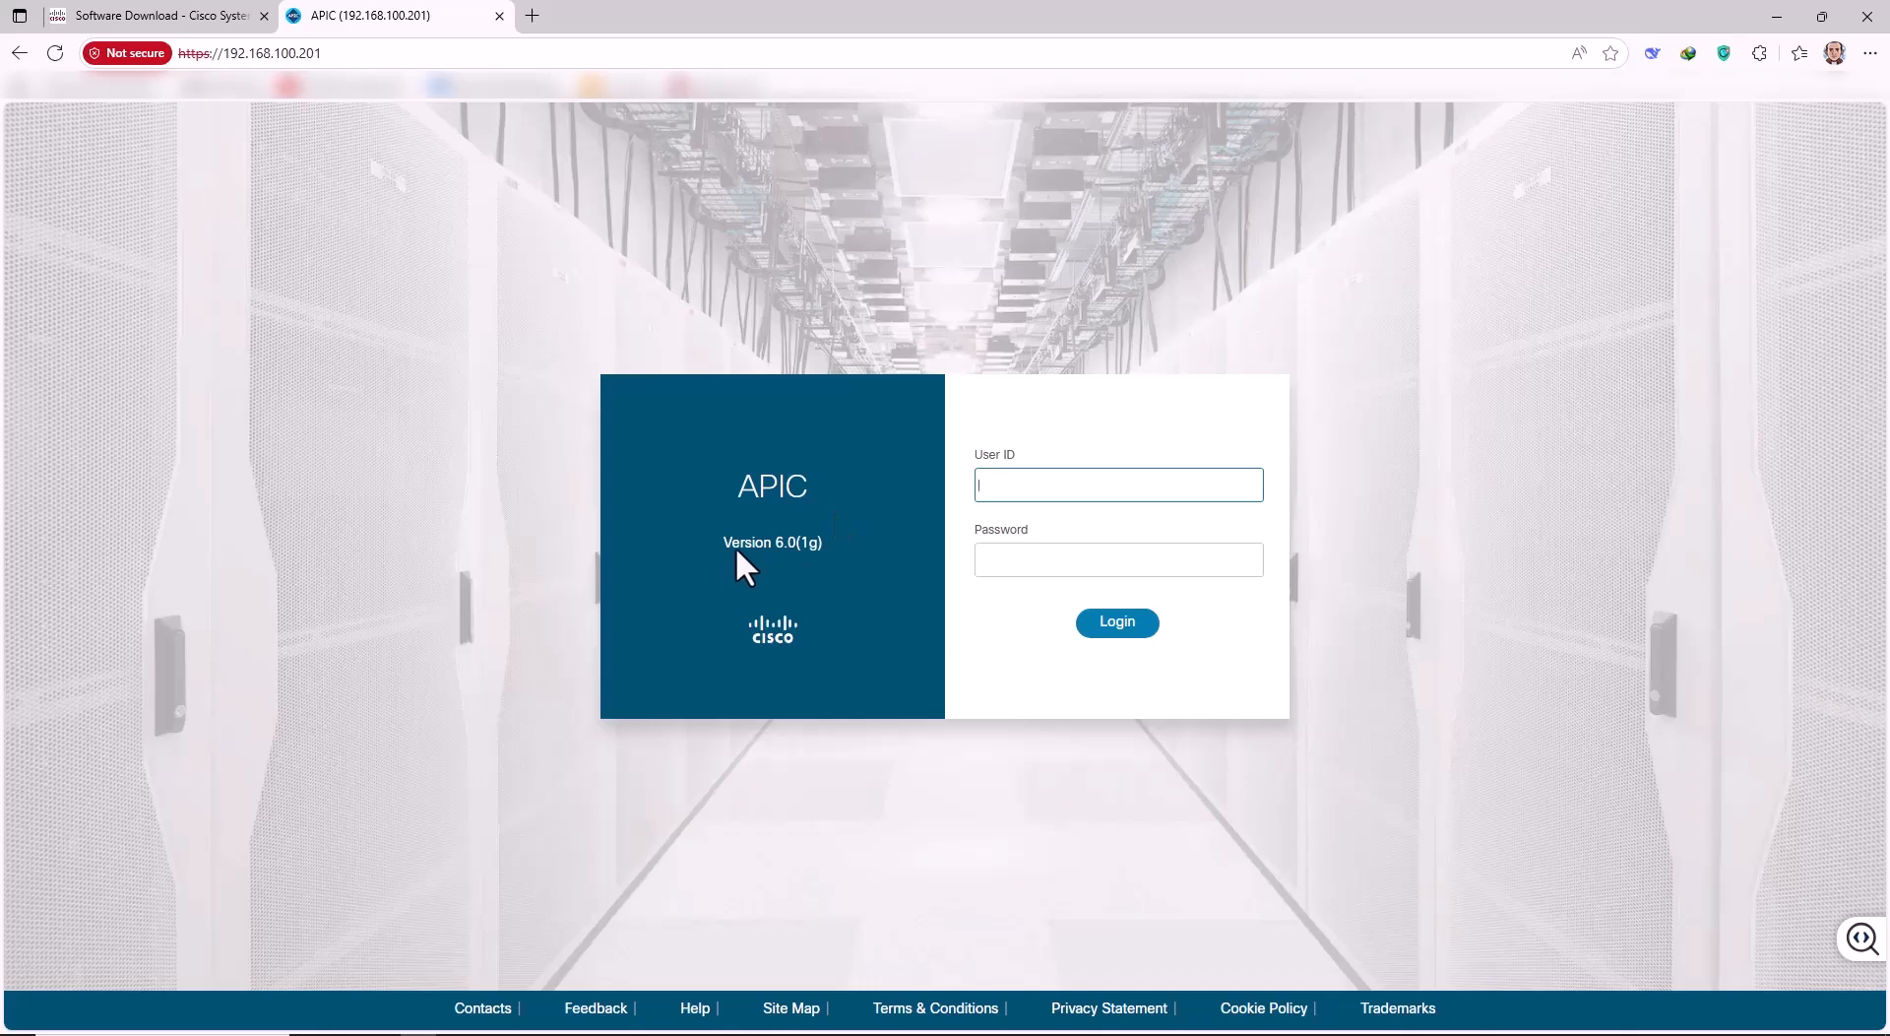
left_click(1006, 489)
Enter the admin user ID and password and log in to APIC.
key("Tab")
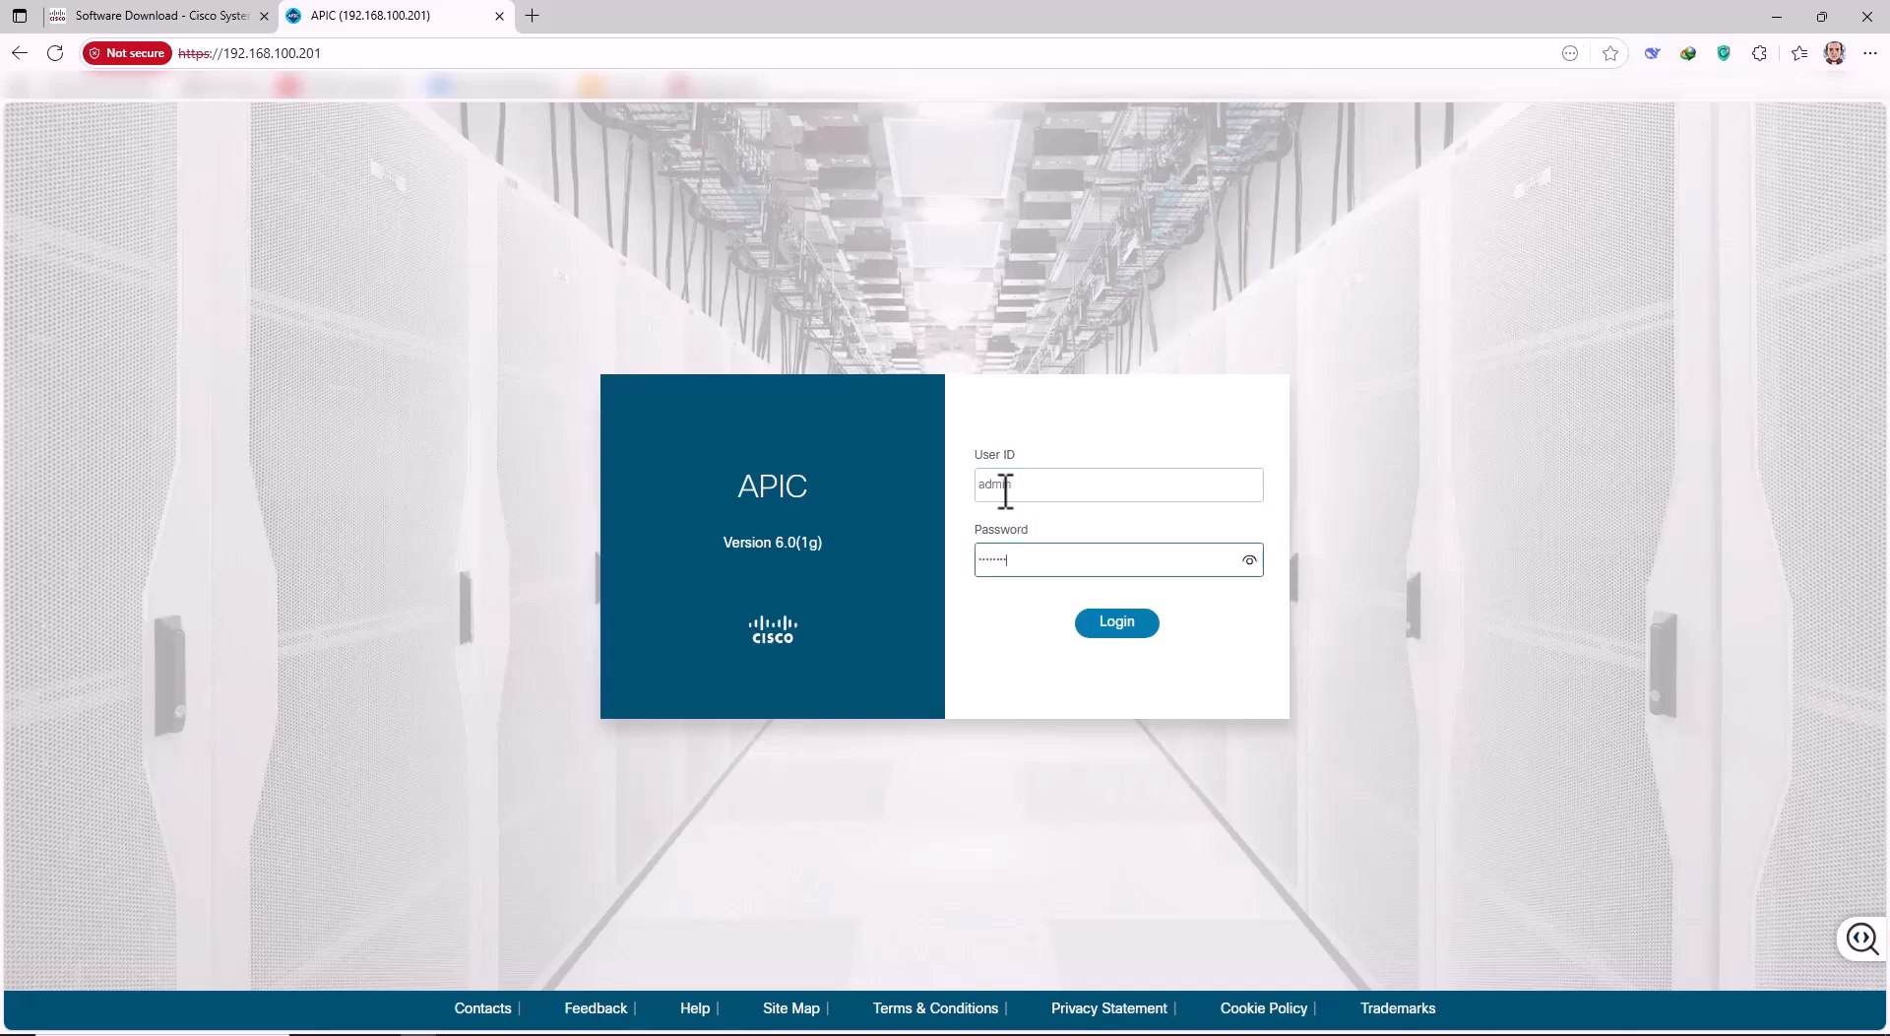
left_click(1117, 622)
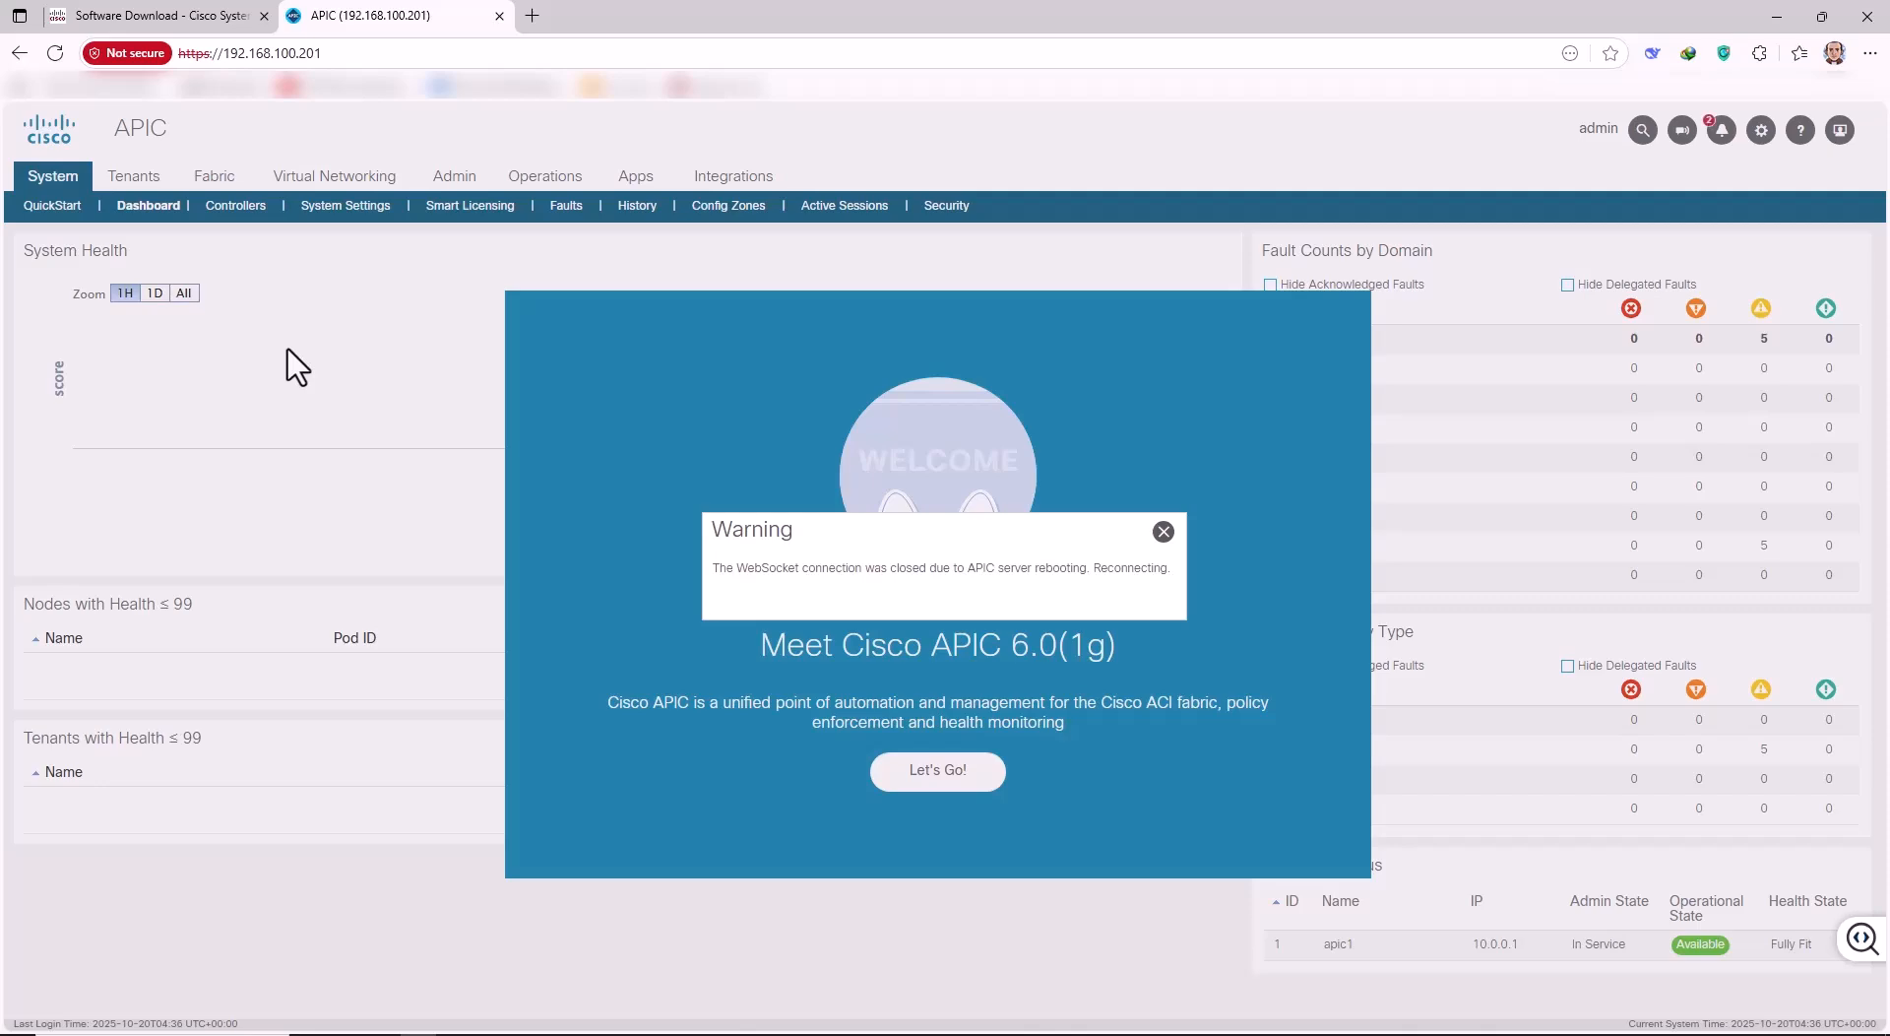
Dismiss the reconnection warning, the welcome screen and the server-side error.
left_click(1164, 531)
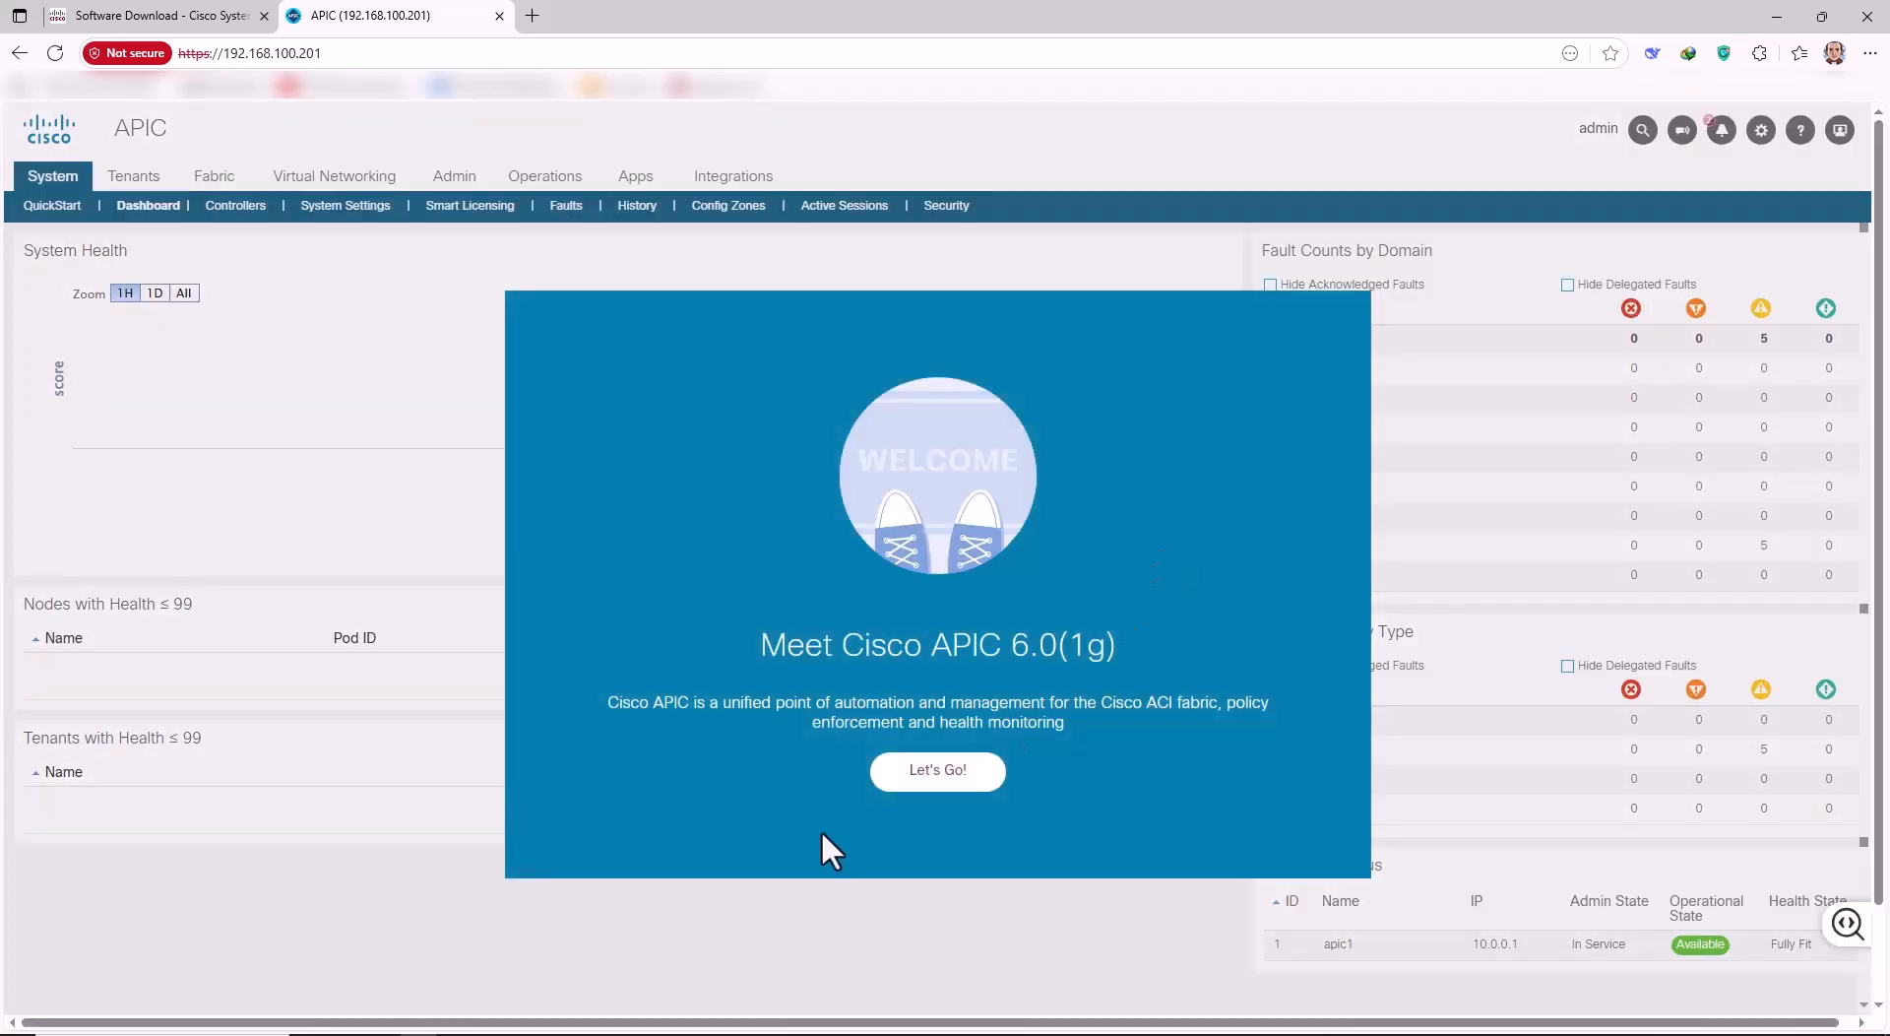
left_click(925, 776)
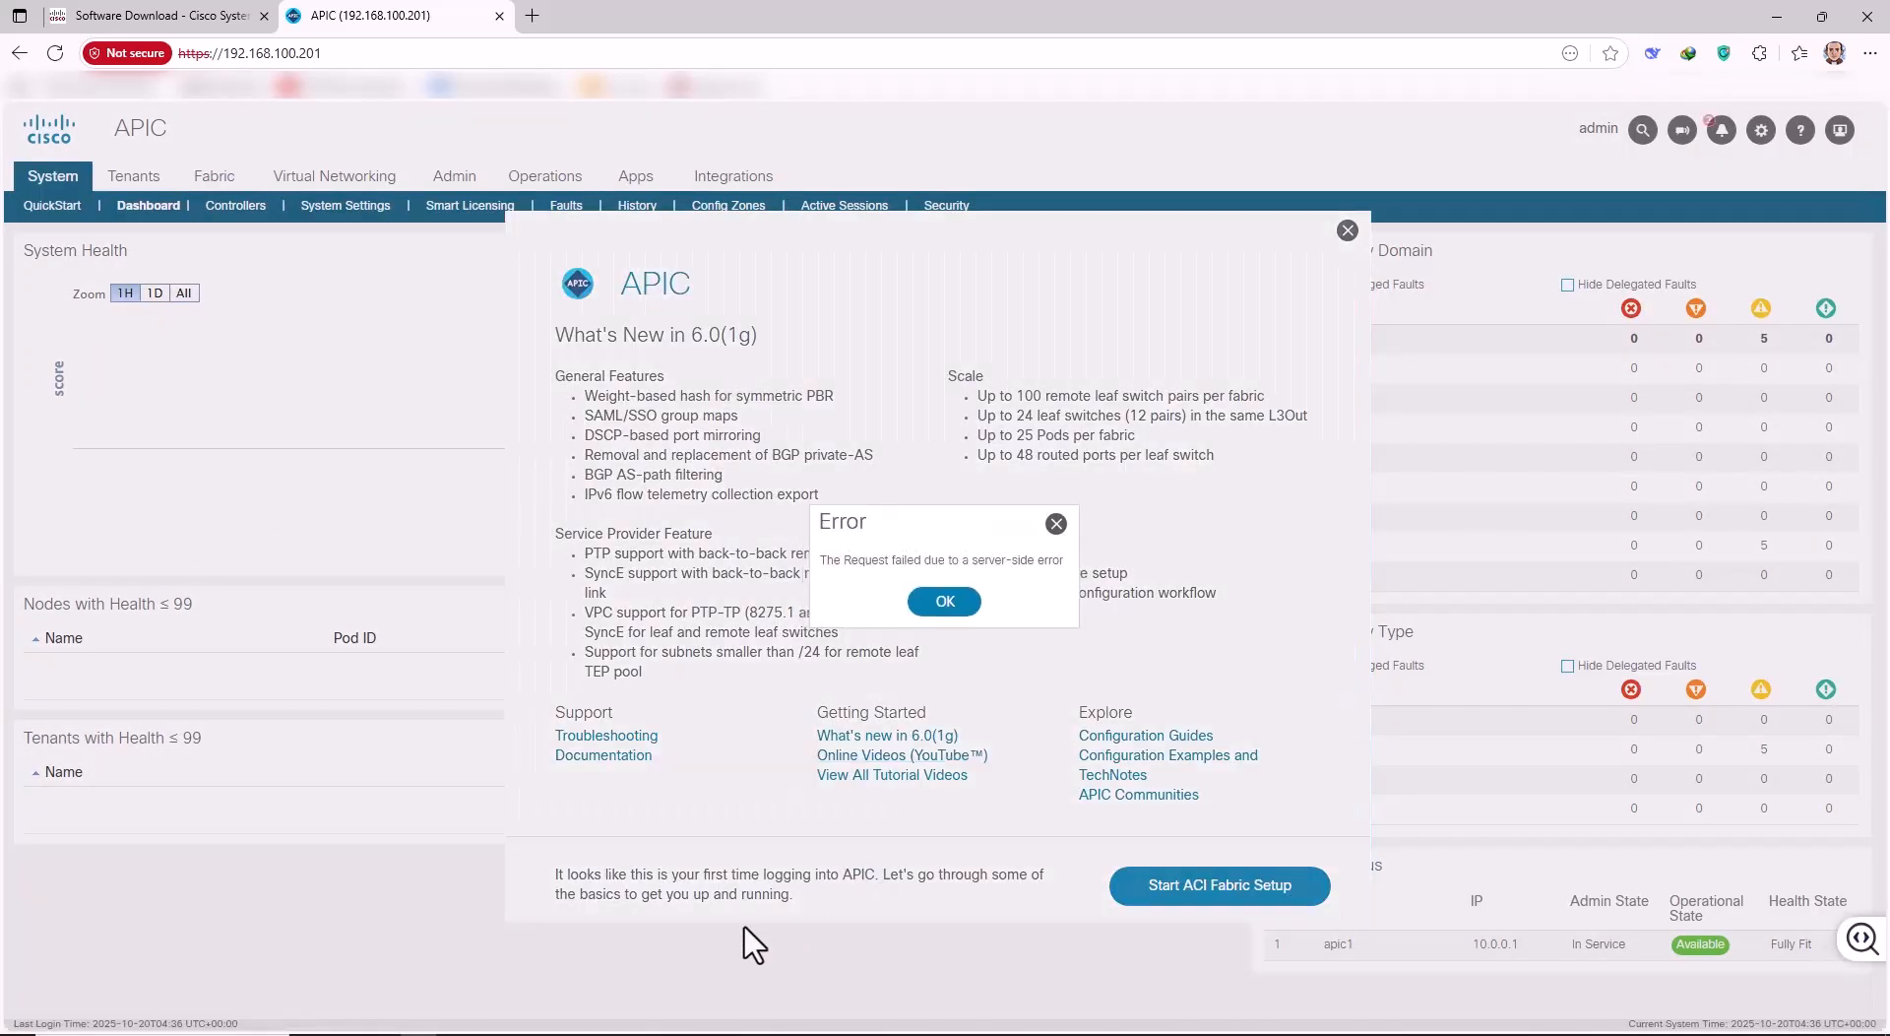
left_click(943, 602)
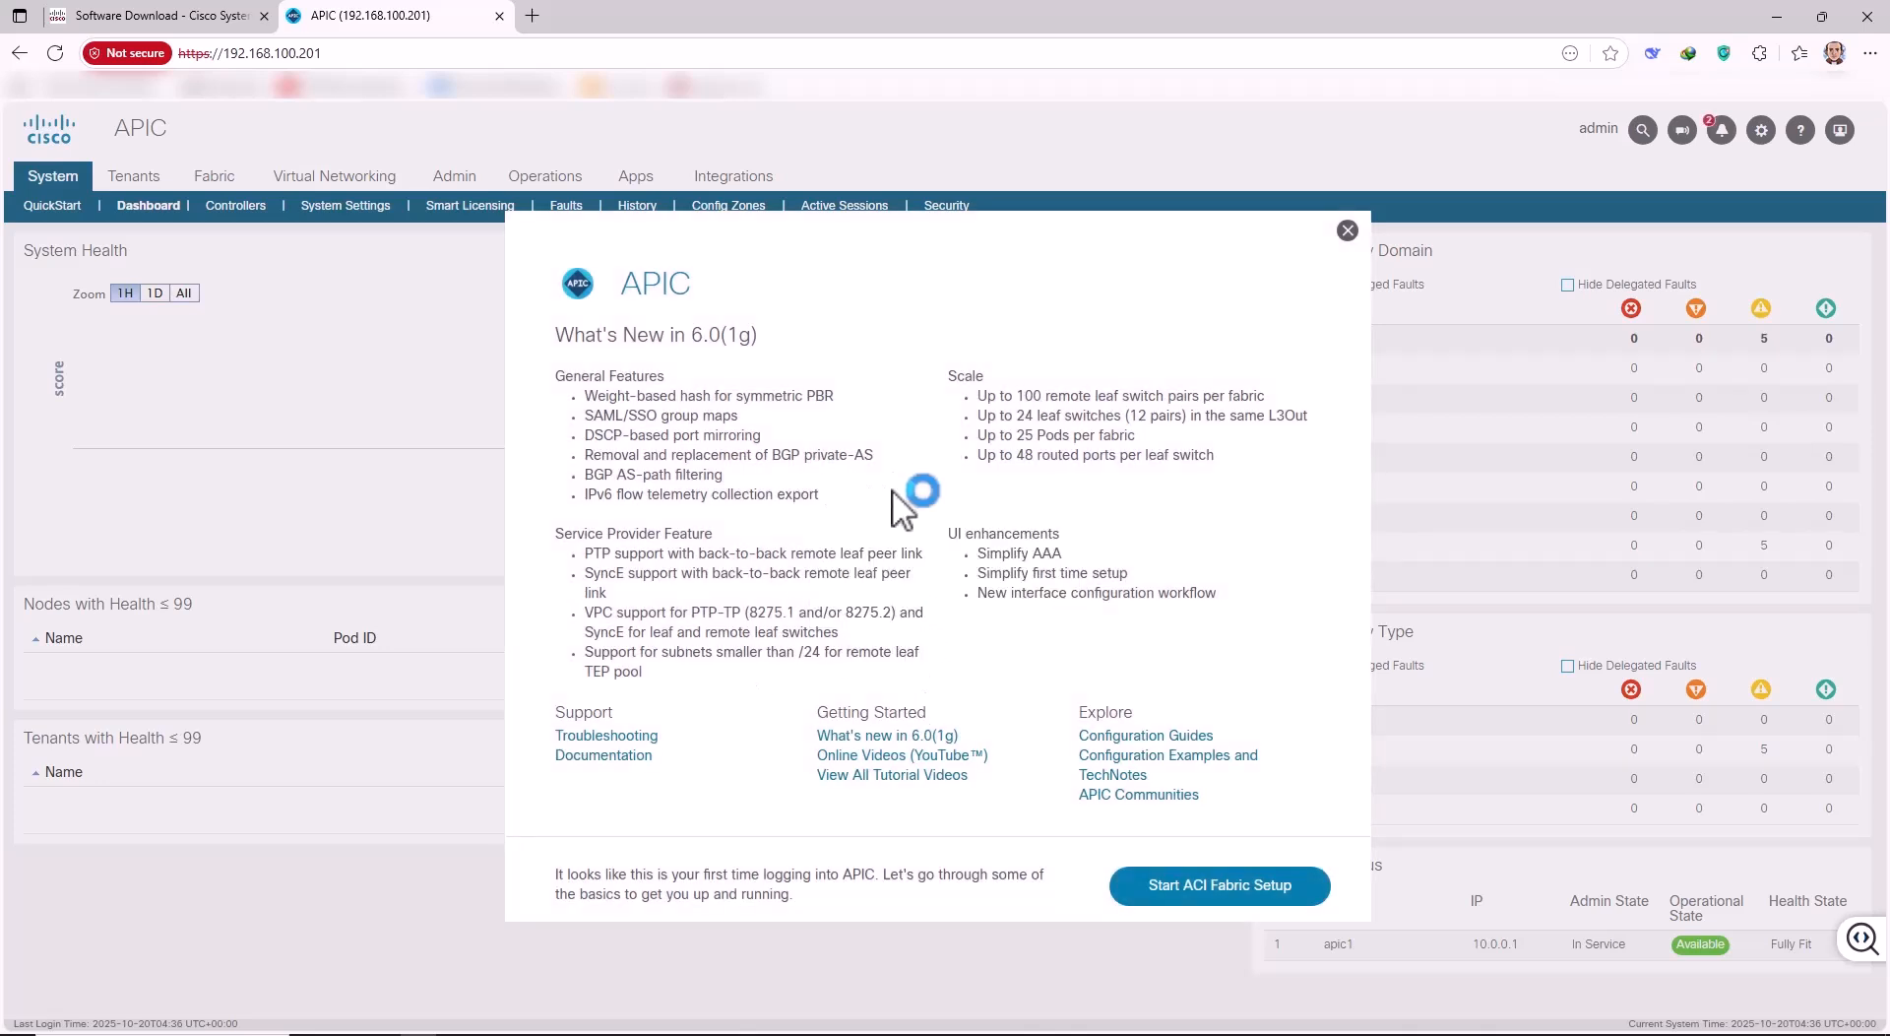
Try Start ACI Fabric Setup twice, closing each server error, then reload the page.
left_click(1199, 891)
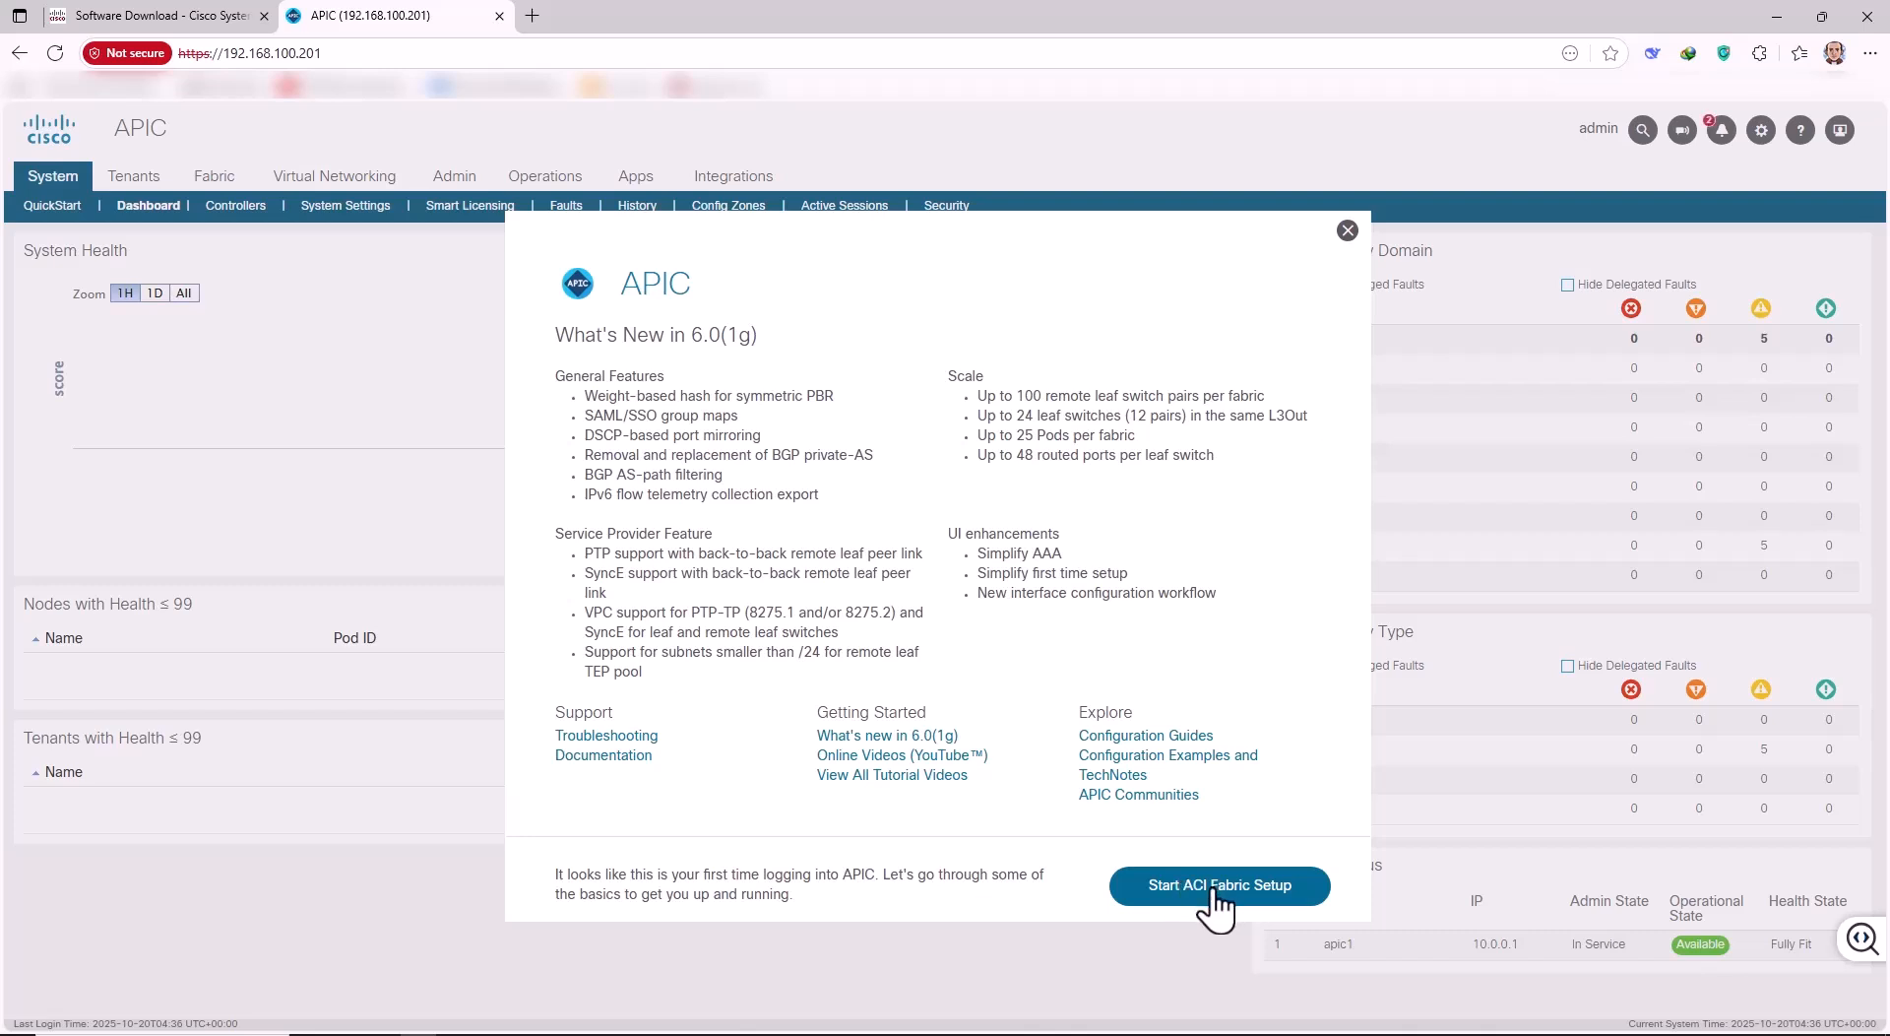
left_click(945, 604)
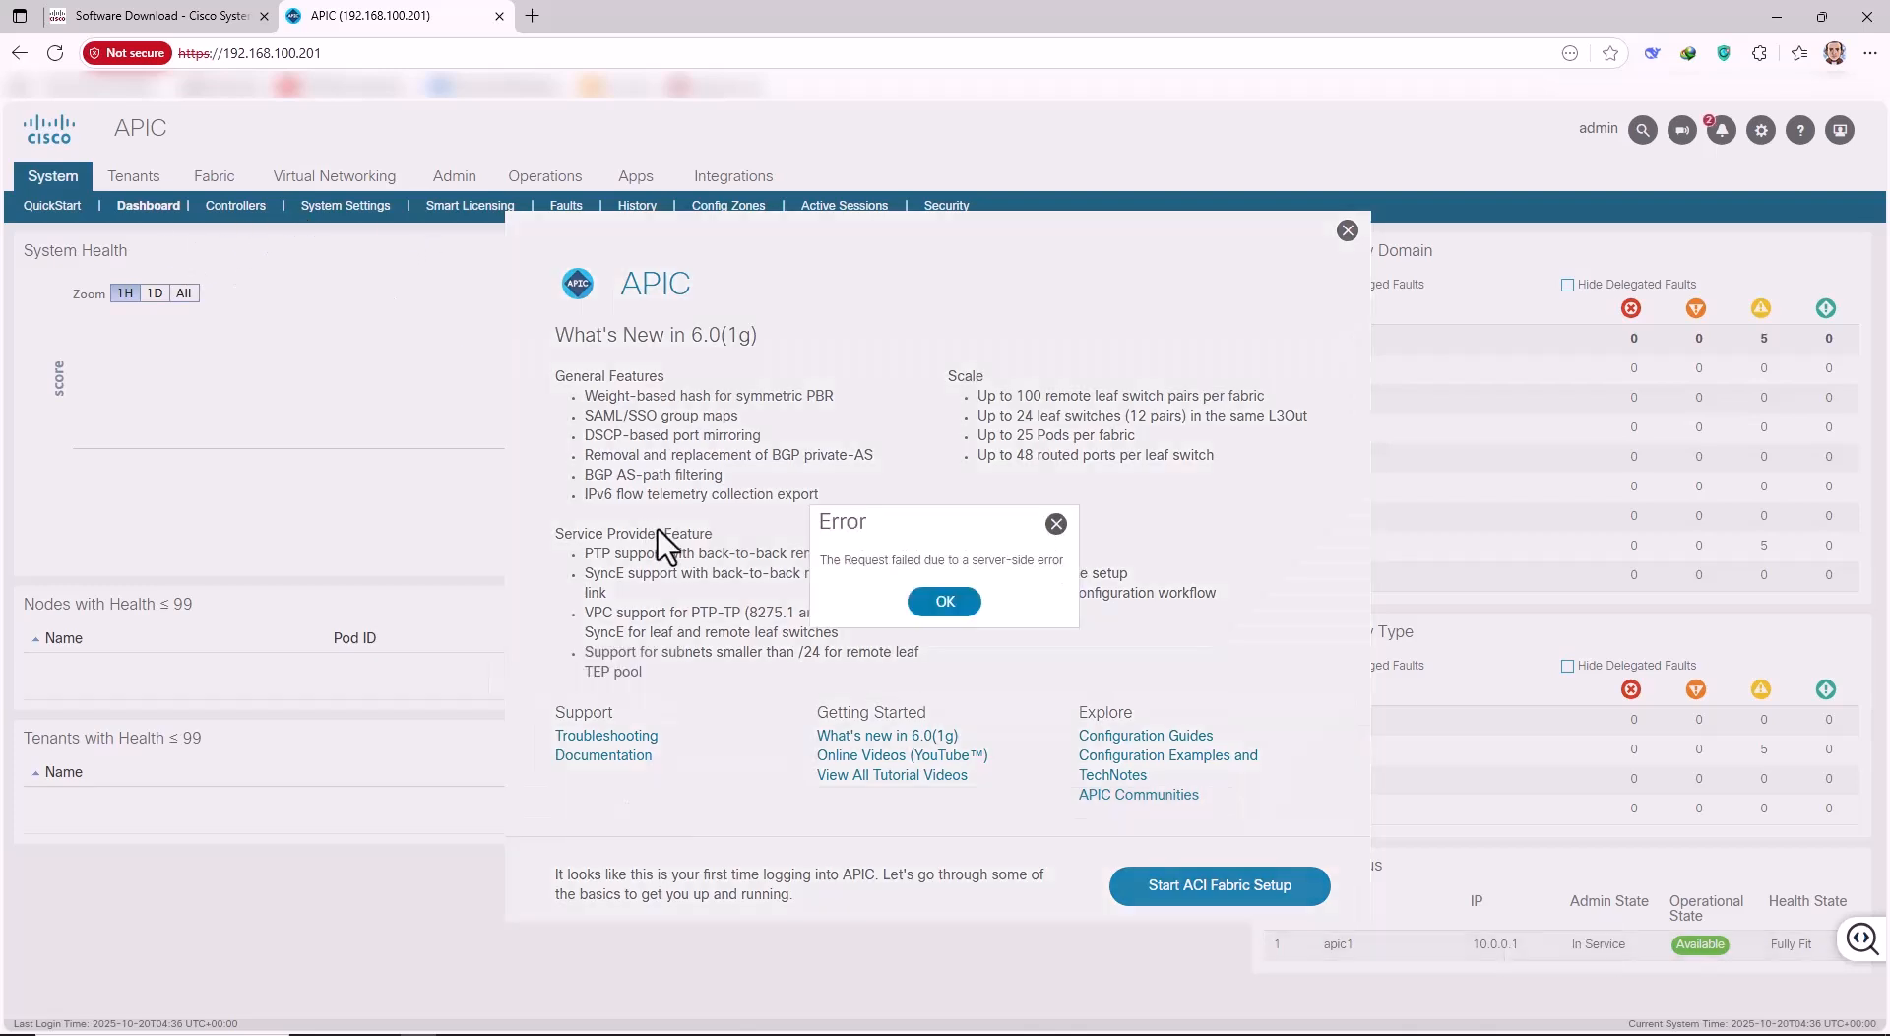
left_click(941, 603)
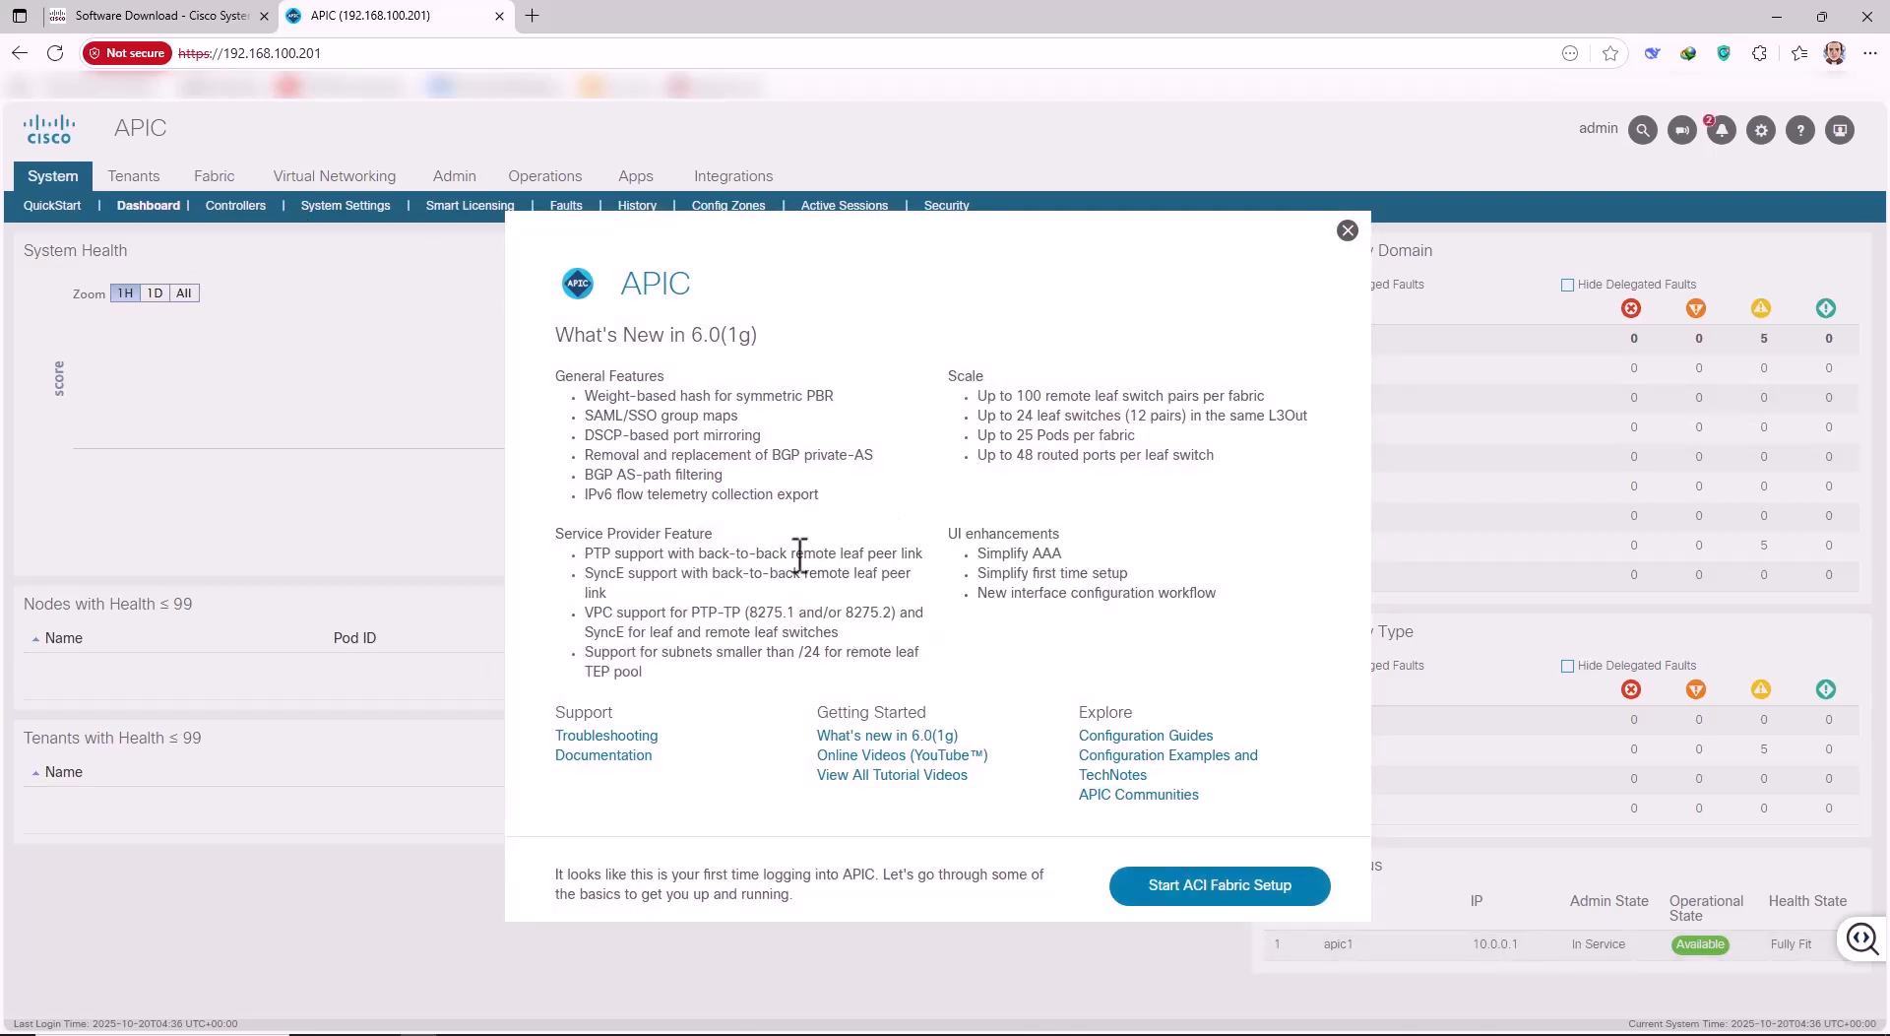
left_click(1176, 889)
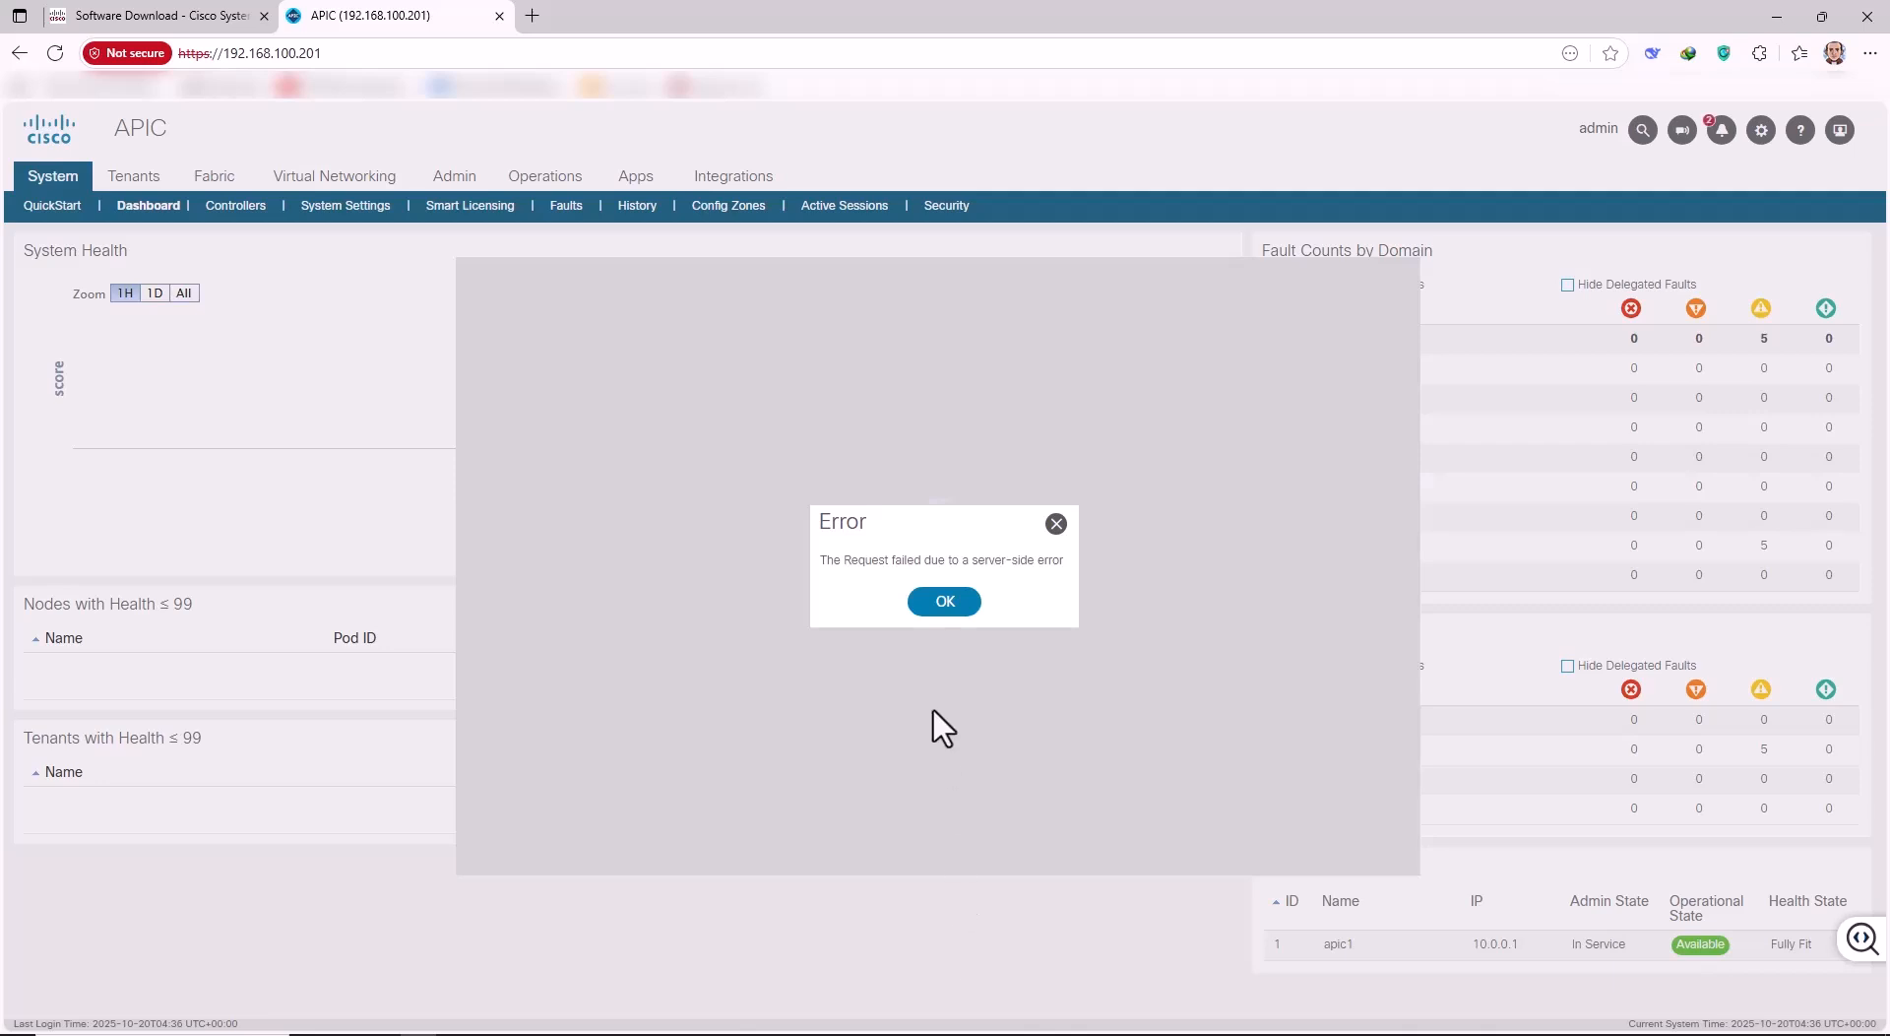
left_click(940, 602)
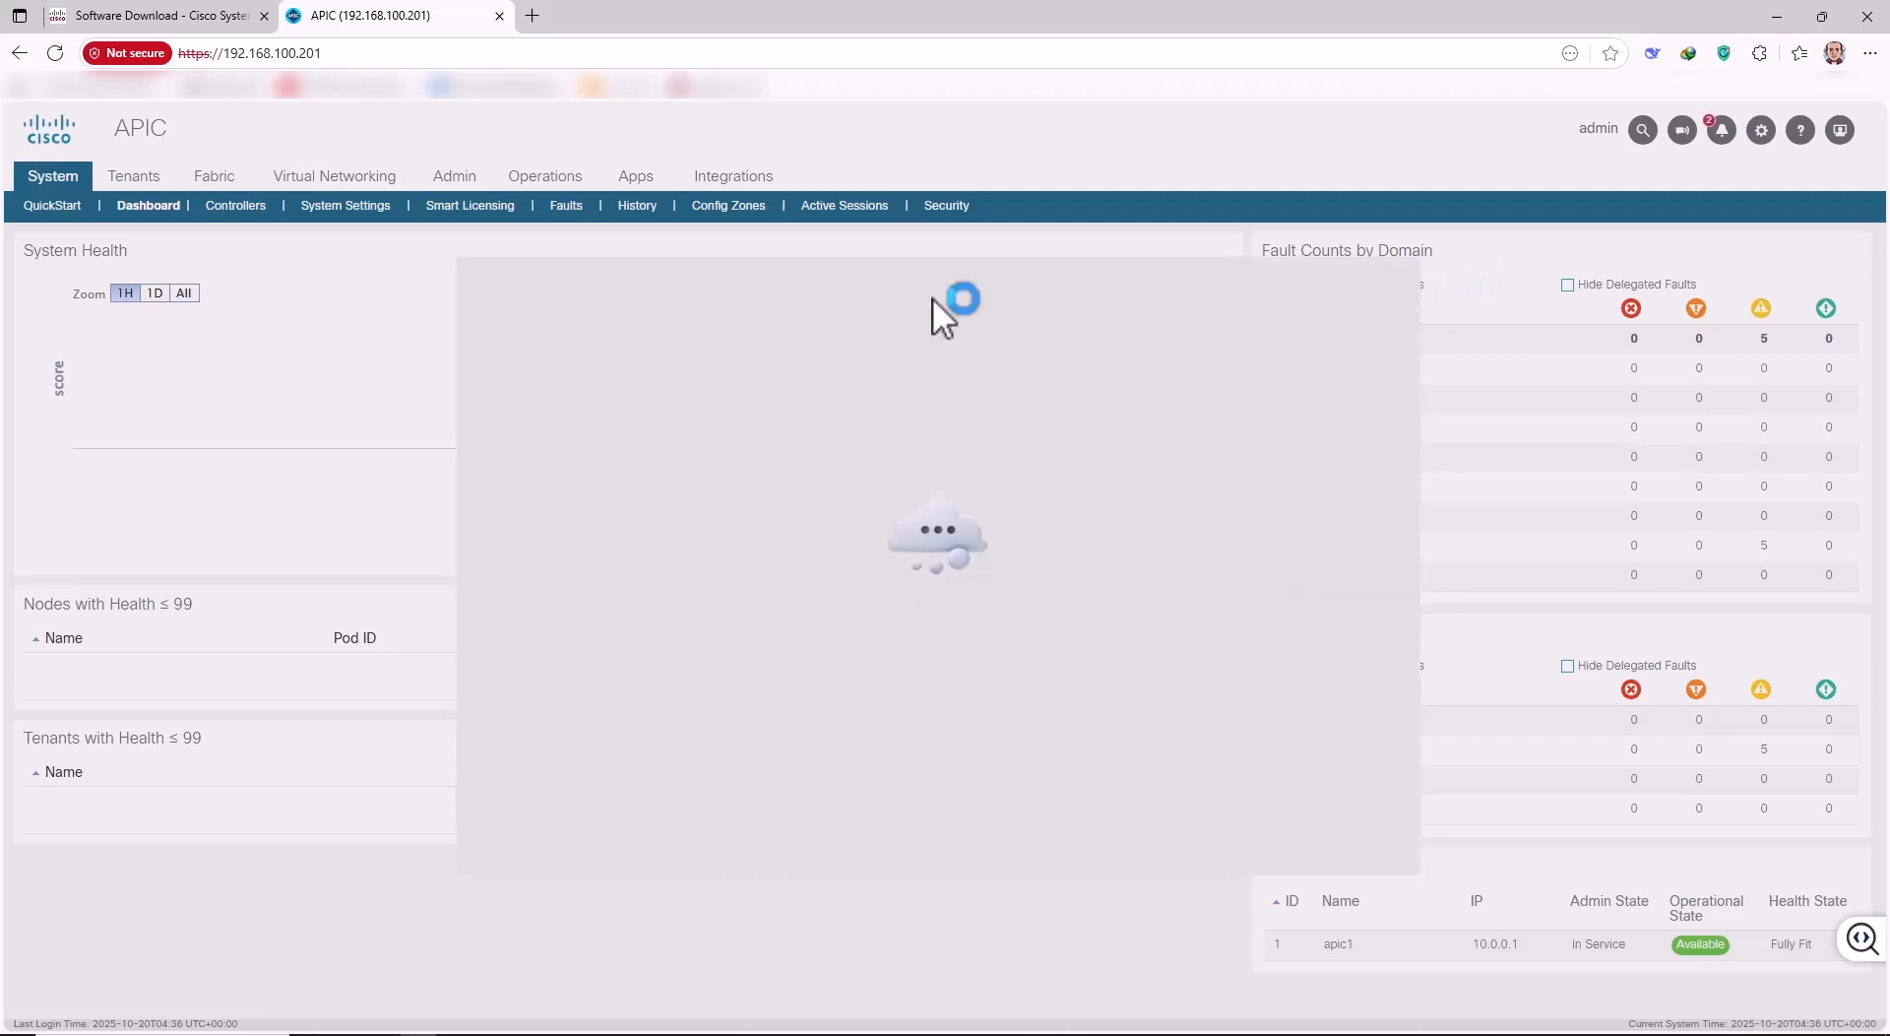
left_click(55, 52)
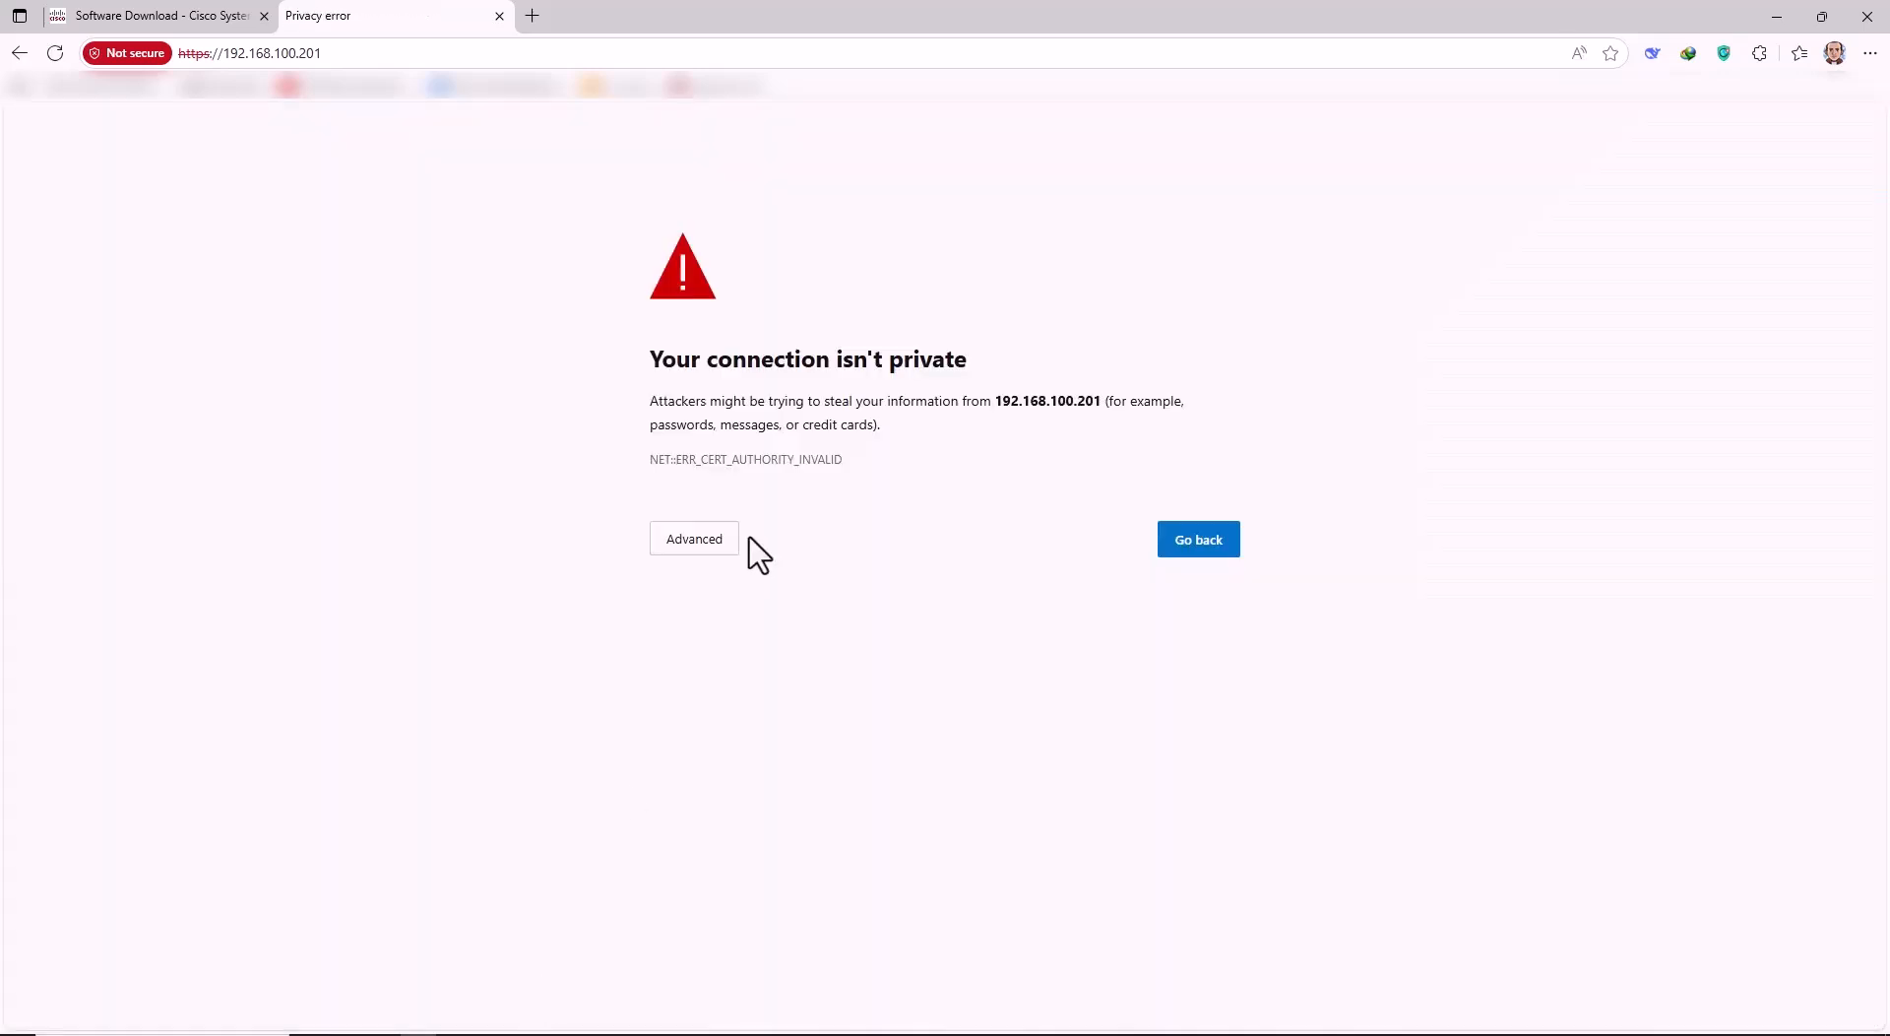
Proceed past the certificate warning to 192.168.100.201 to reload the APIC dashboard.
left_click(710, 544)
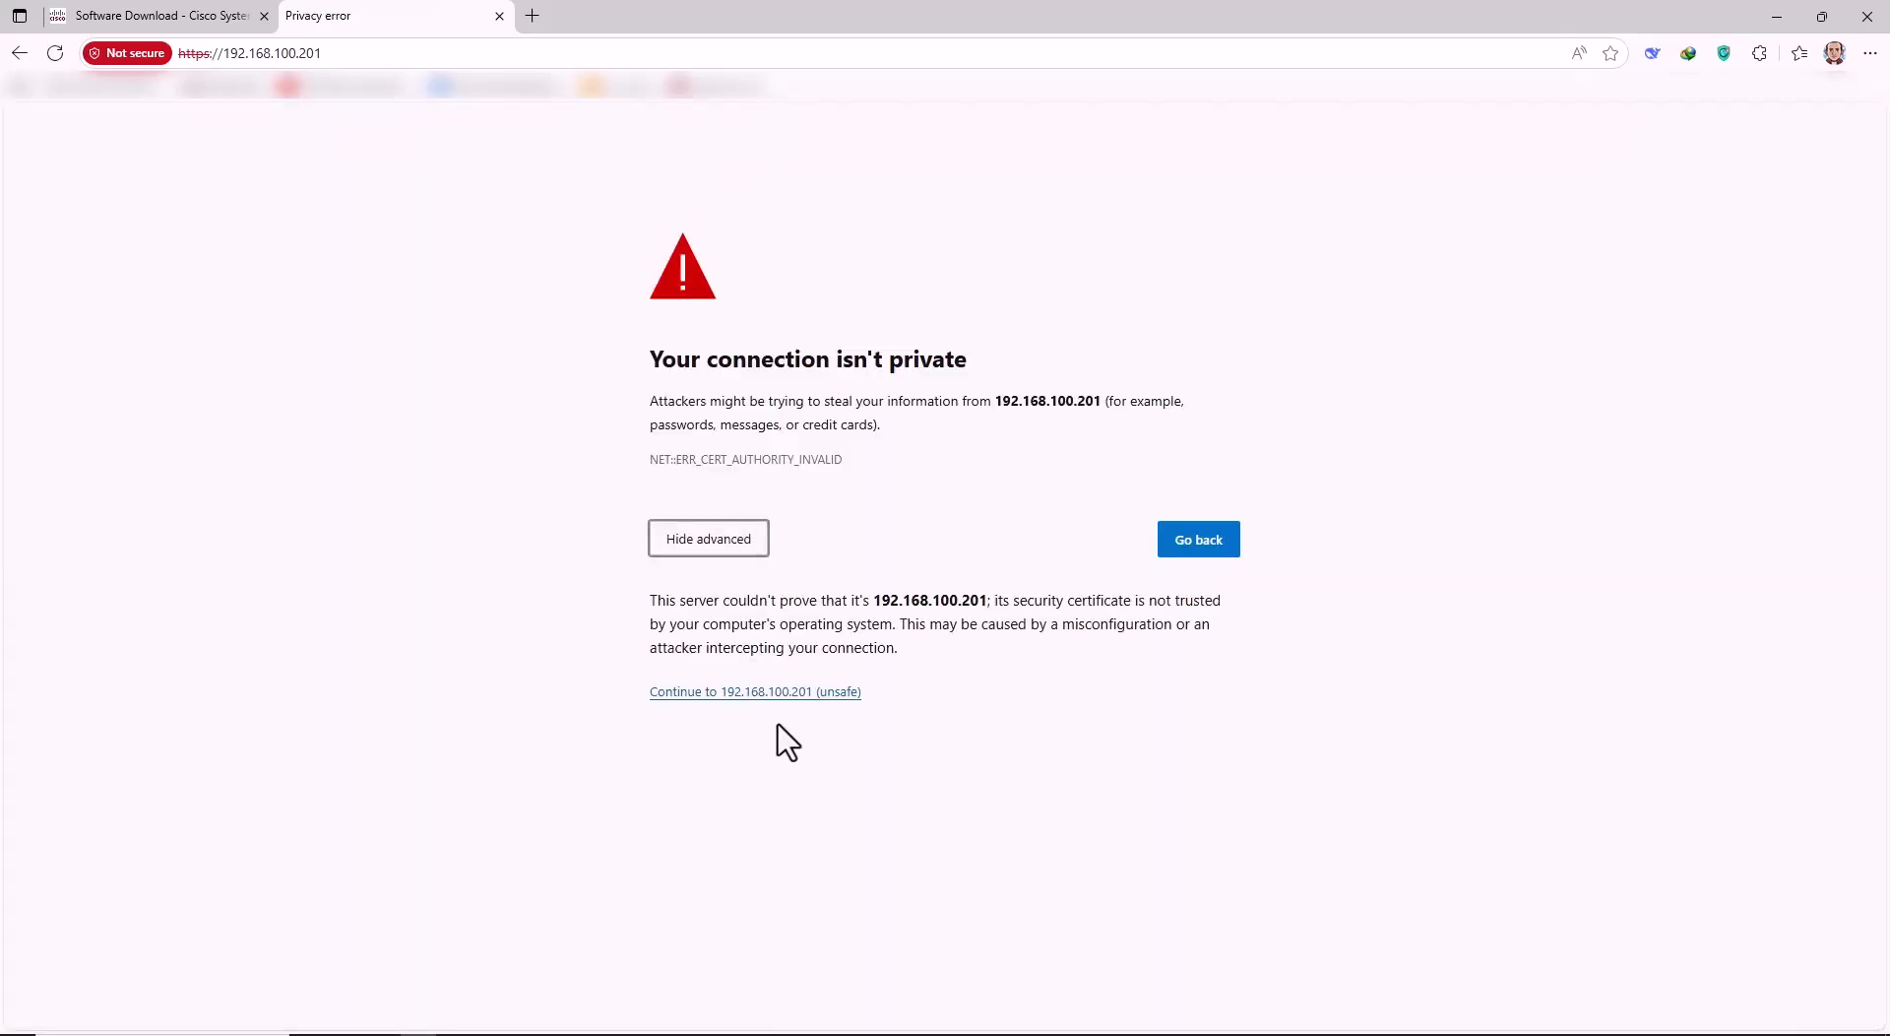
left_click(746, 692)
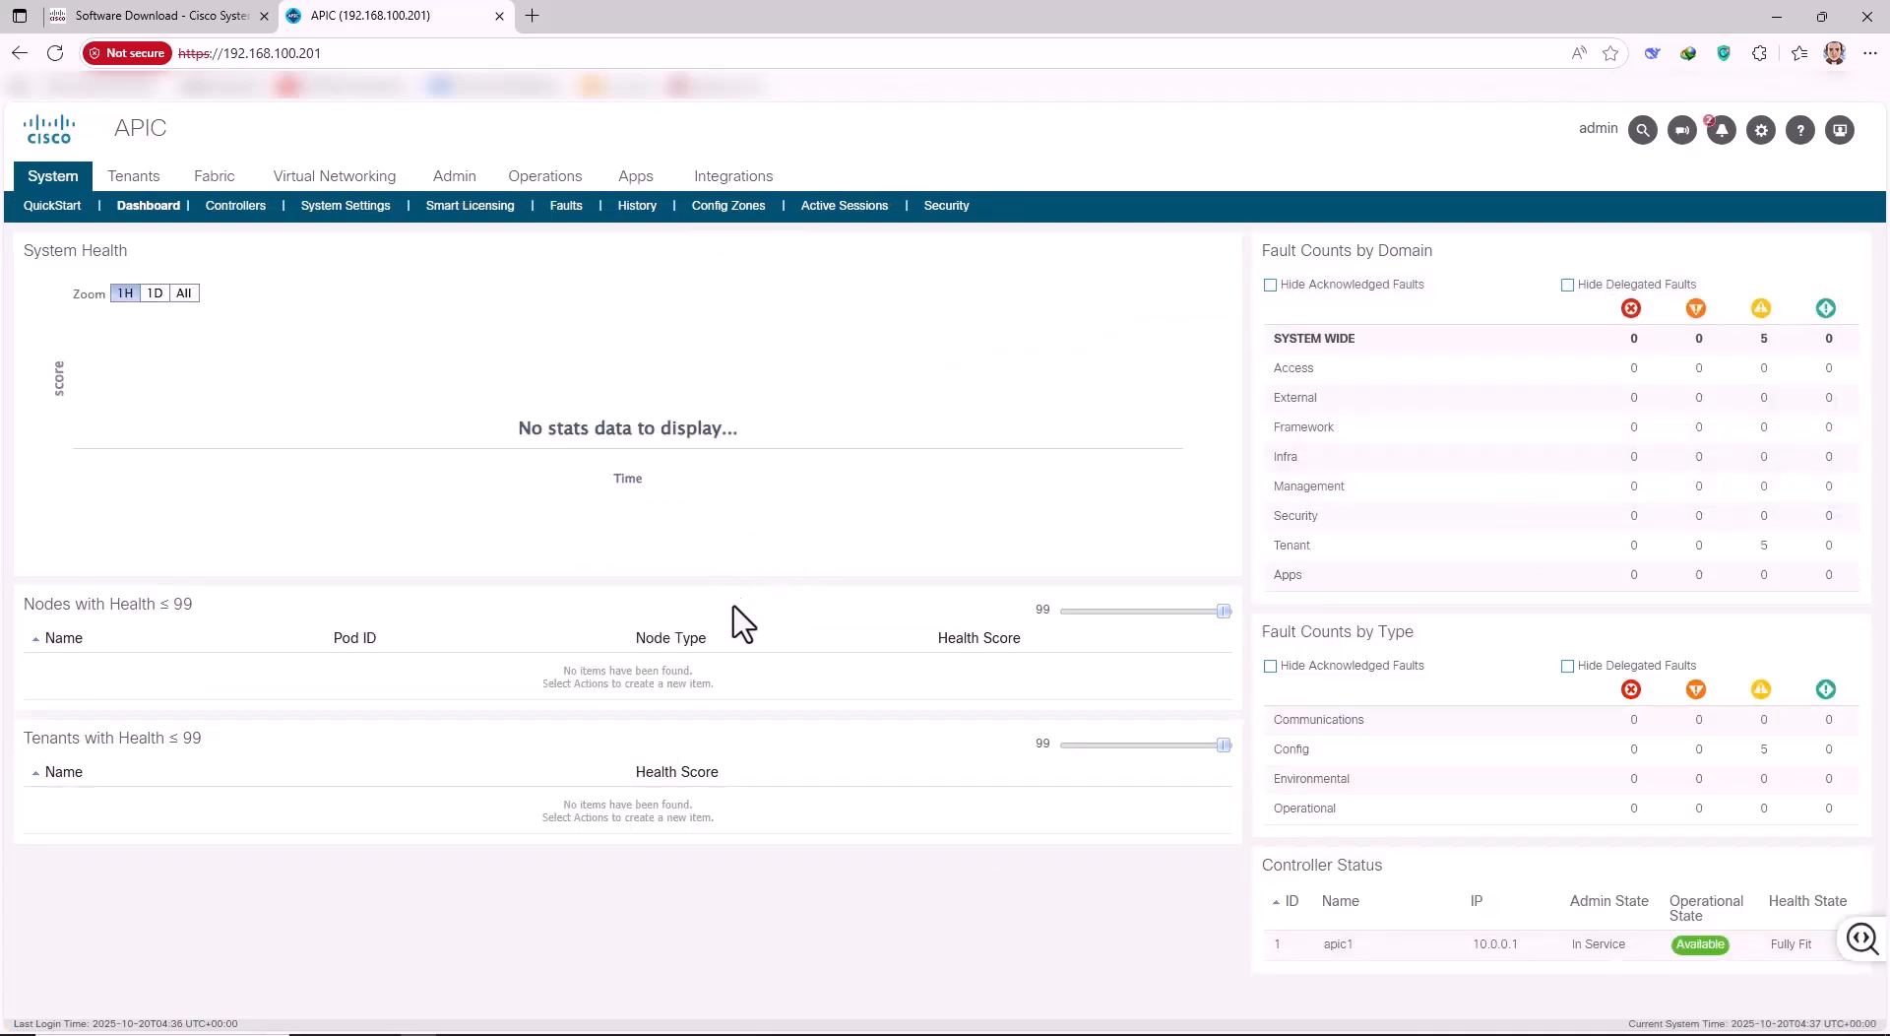
Log in as admin on the apic1 VM console, then return to the browser dashboard.
left_click(526, 1032)
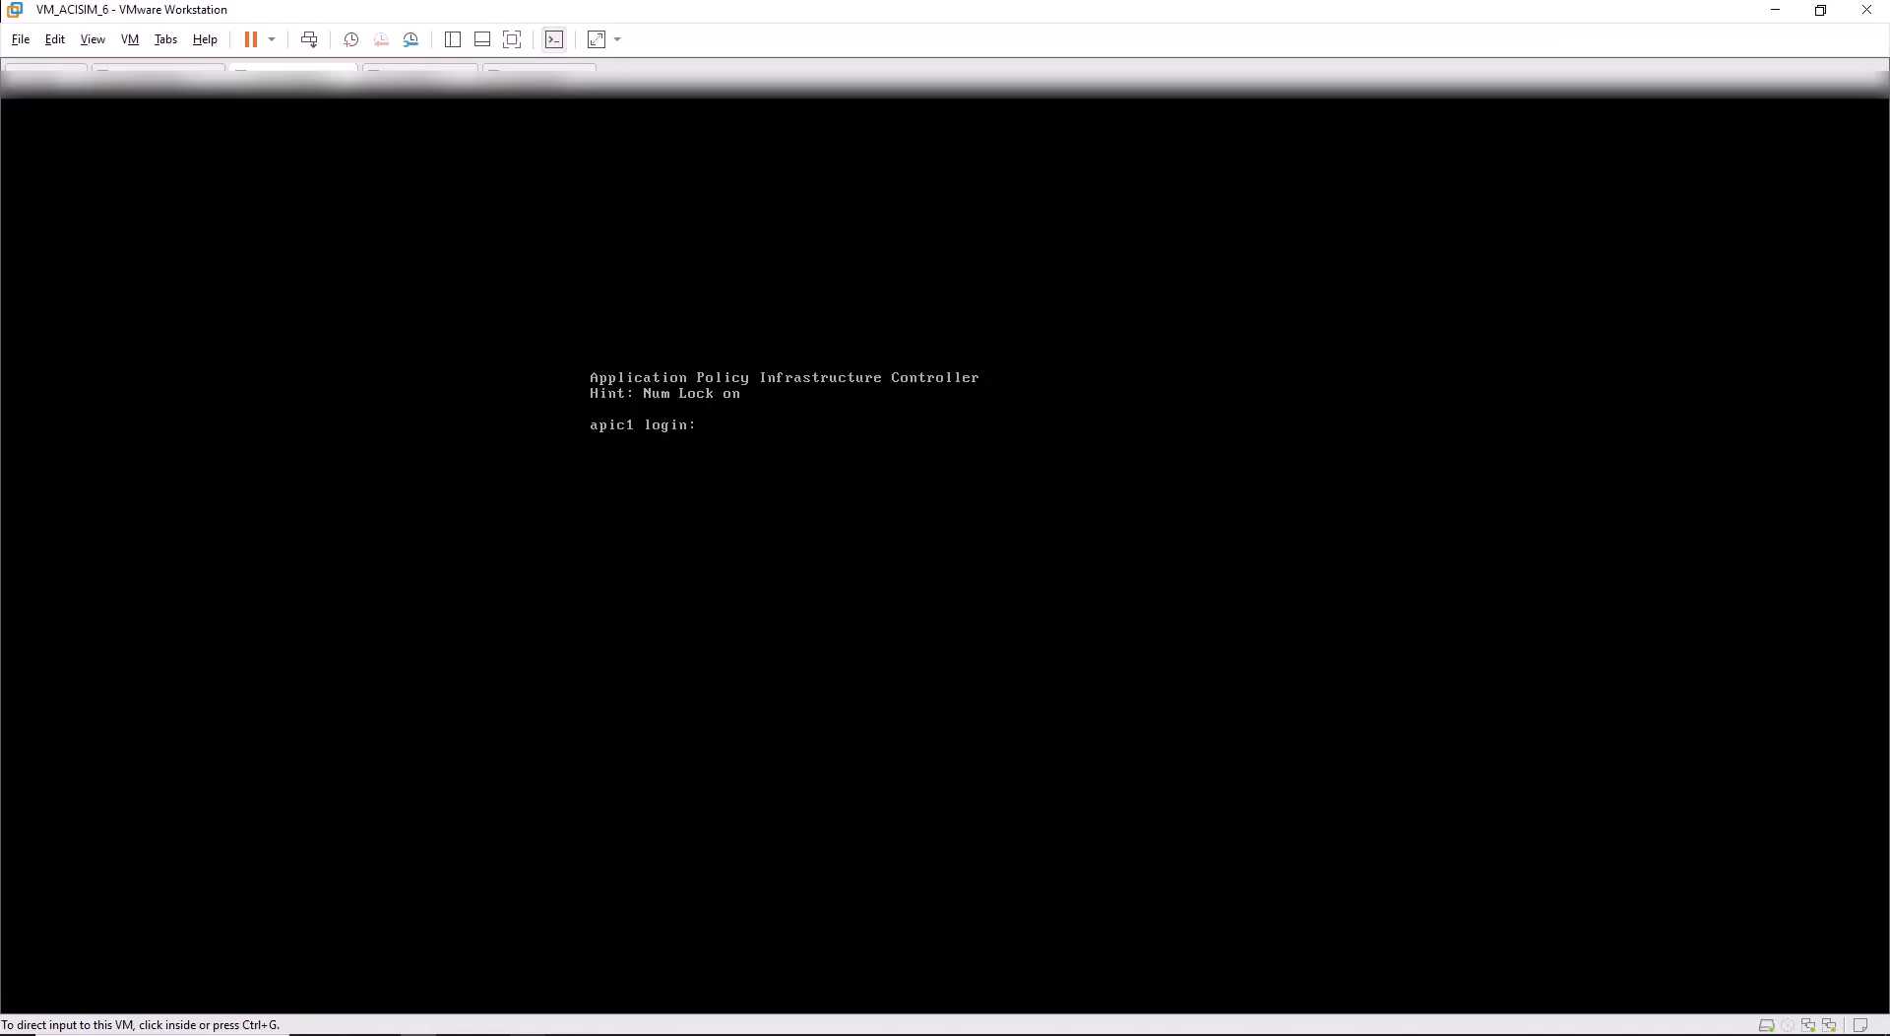
left_click(753, 463)
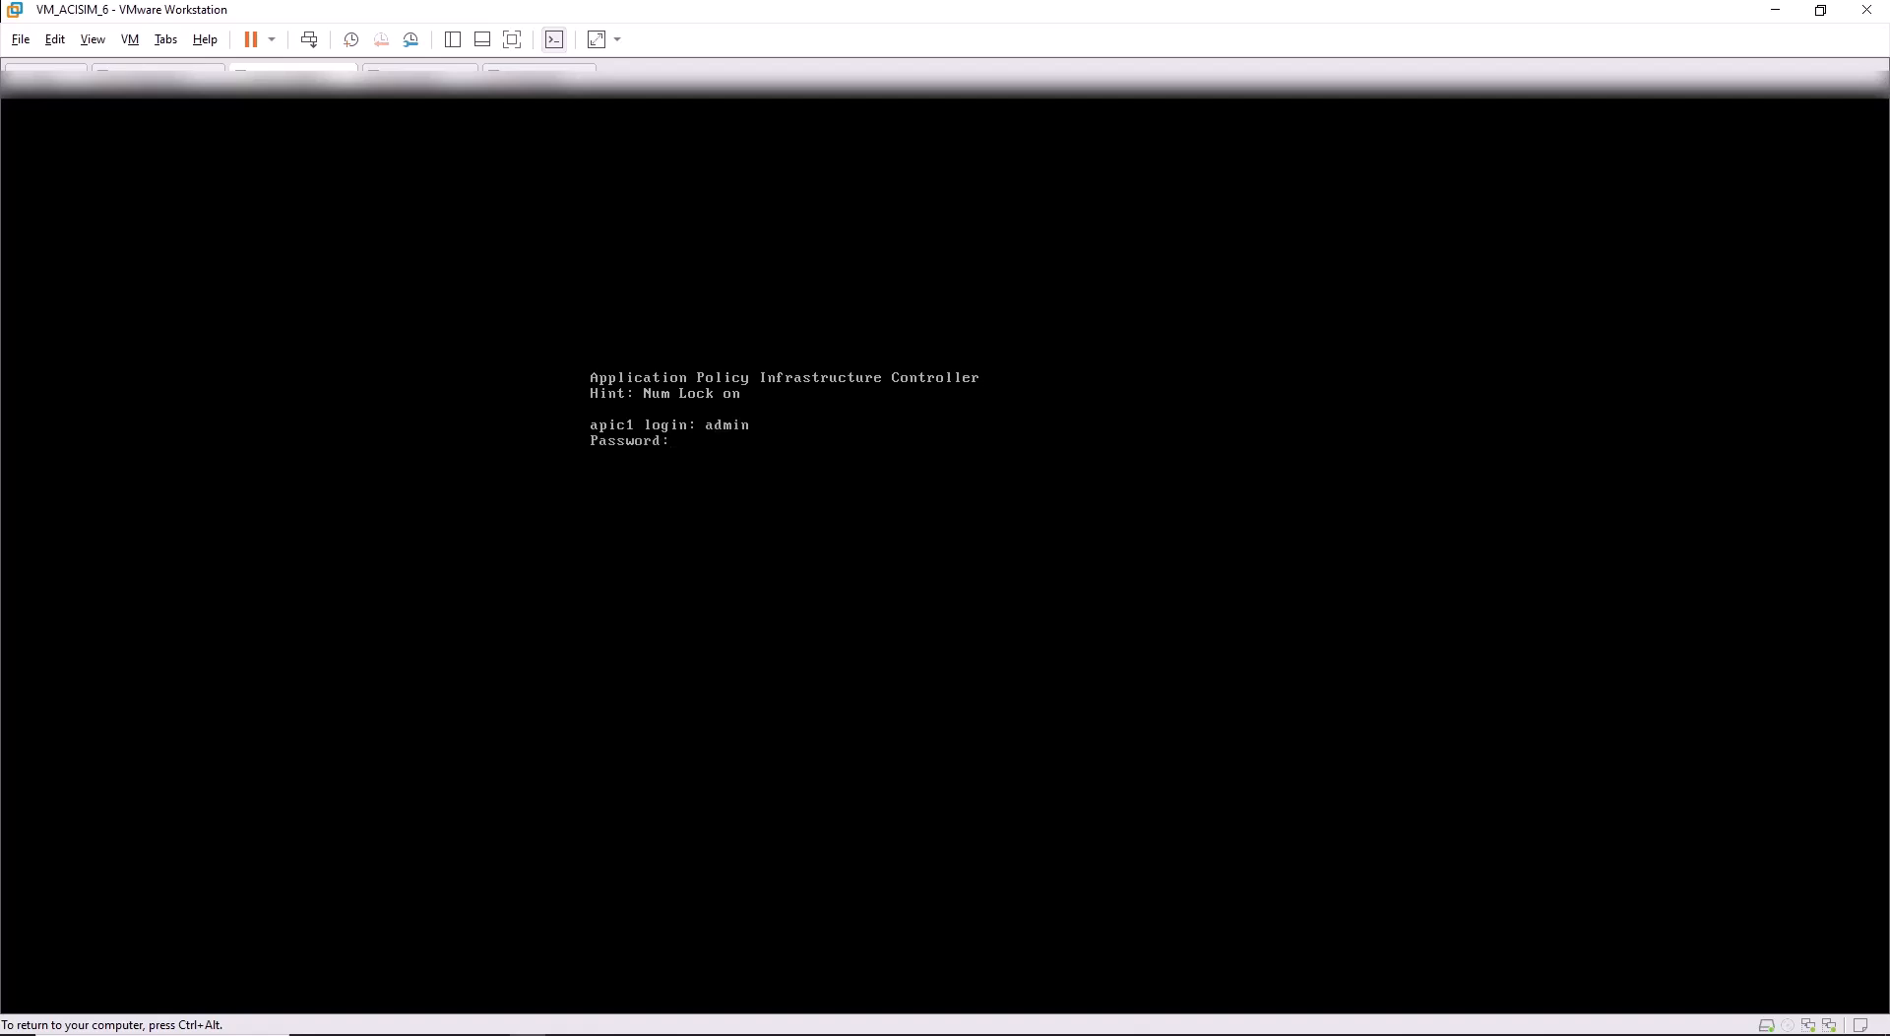
key("Return")
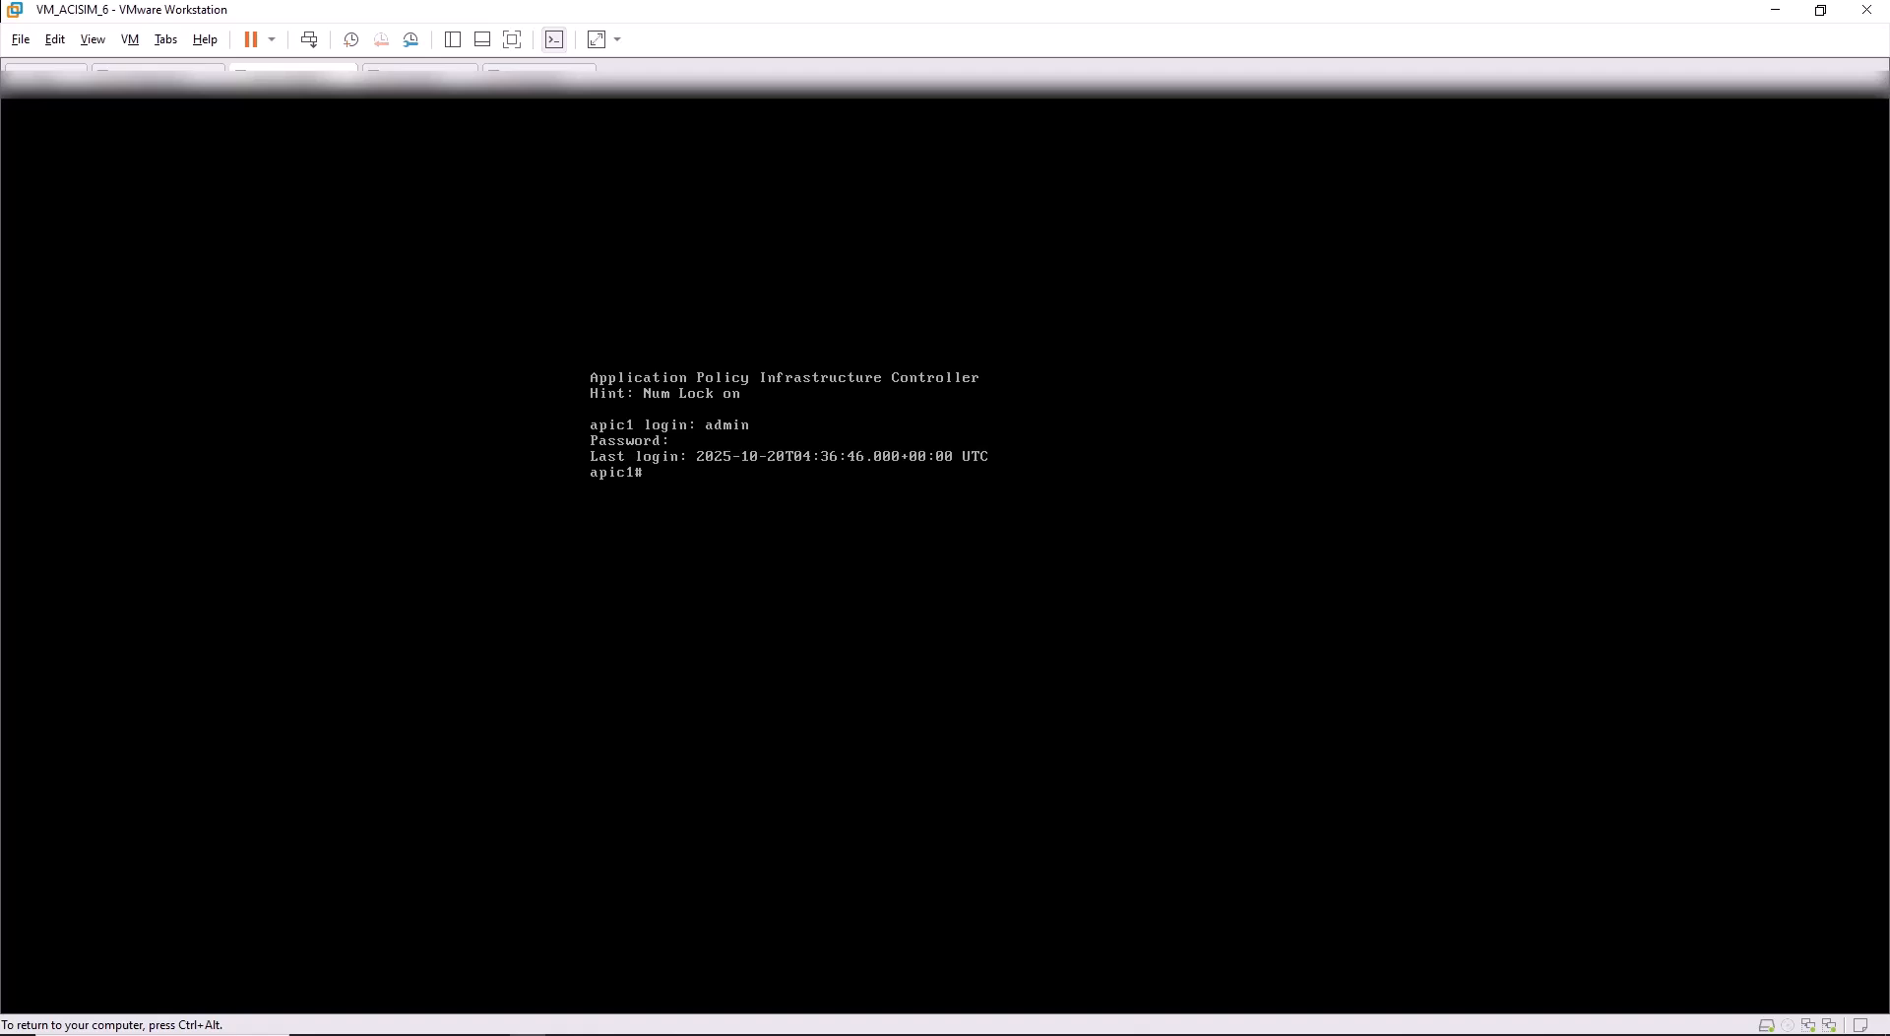
key("ctrl+alt")
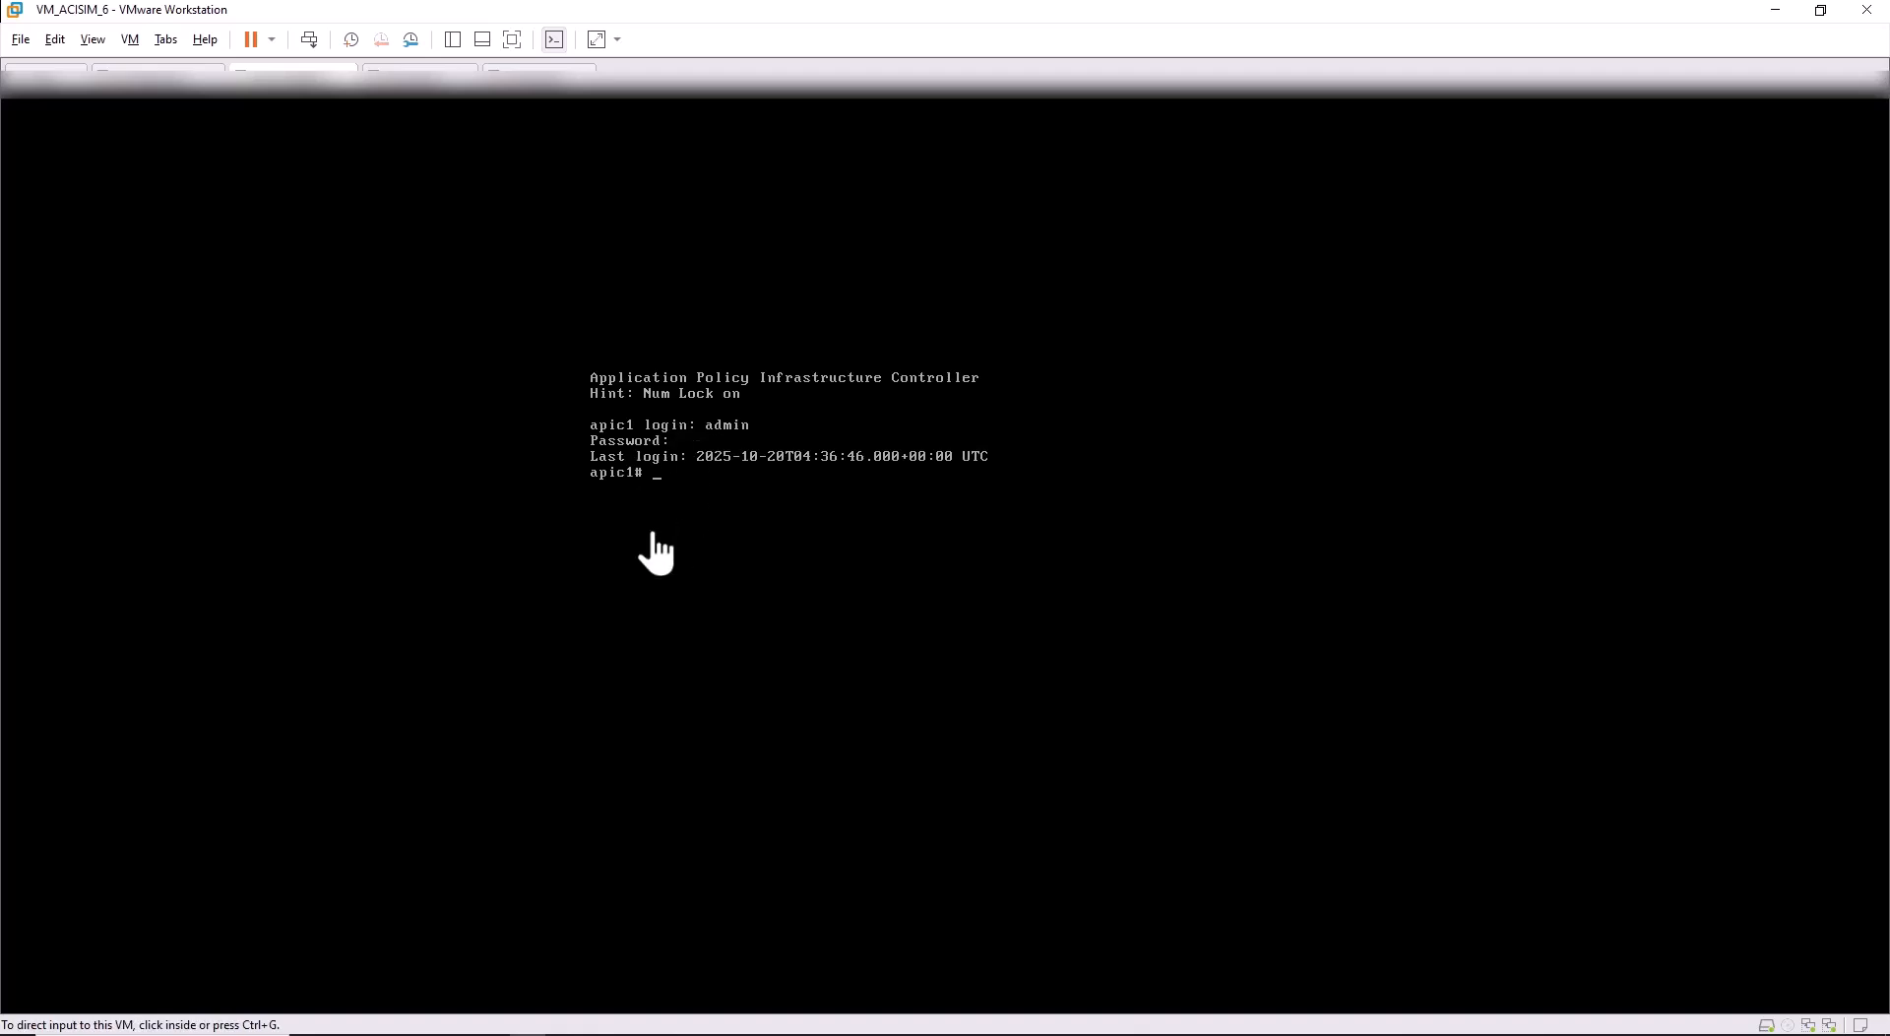
left_click(420, 1033)
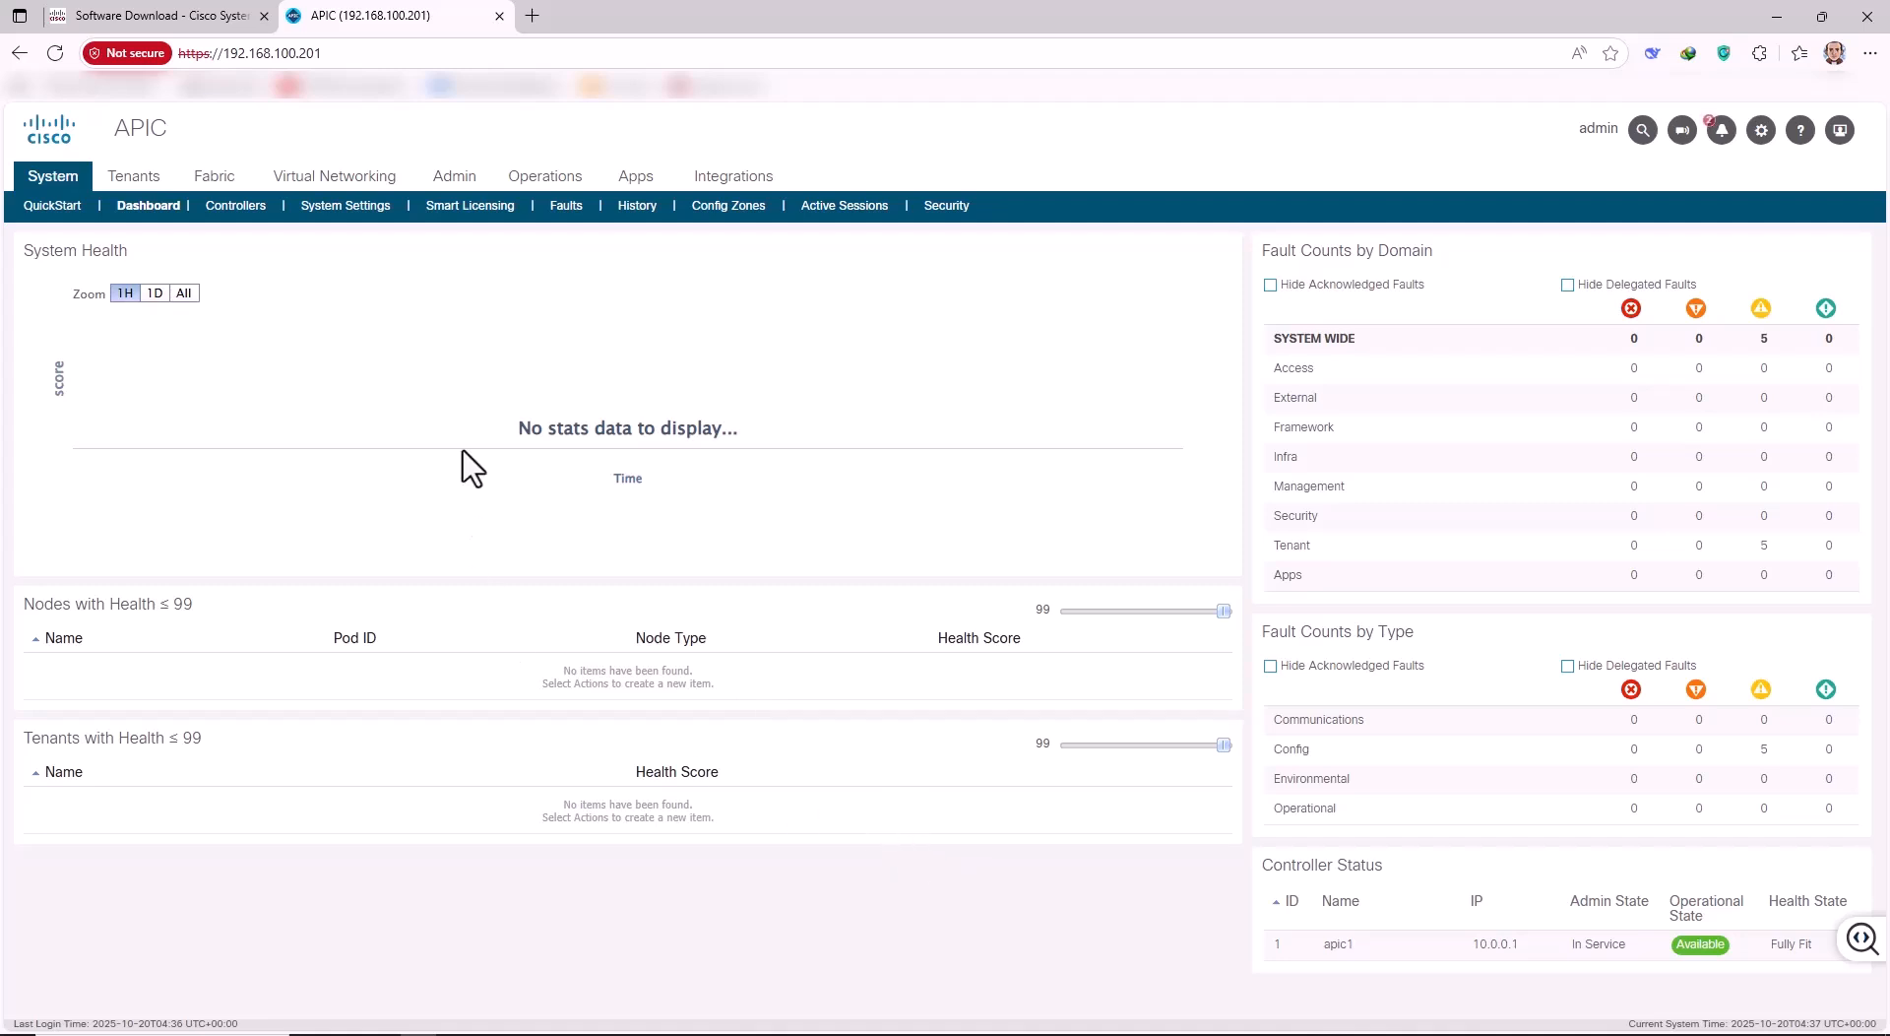
Launch the ACI Fabric Setup wizard from System > QuickStart.
left_click(56, 211)
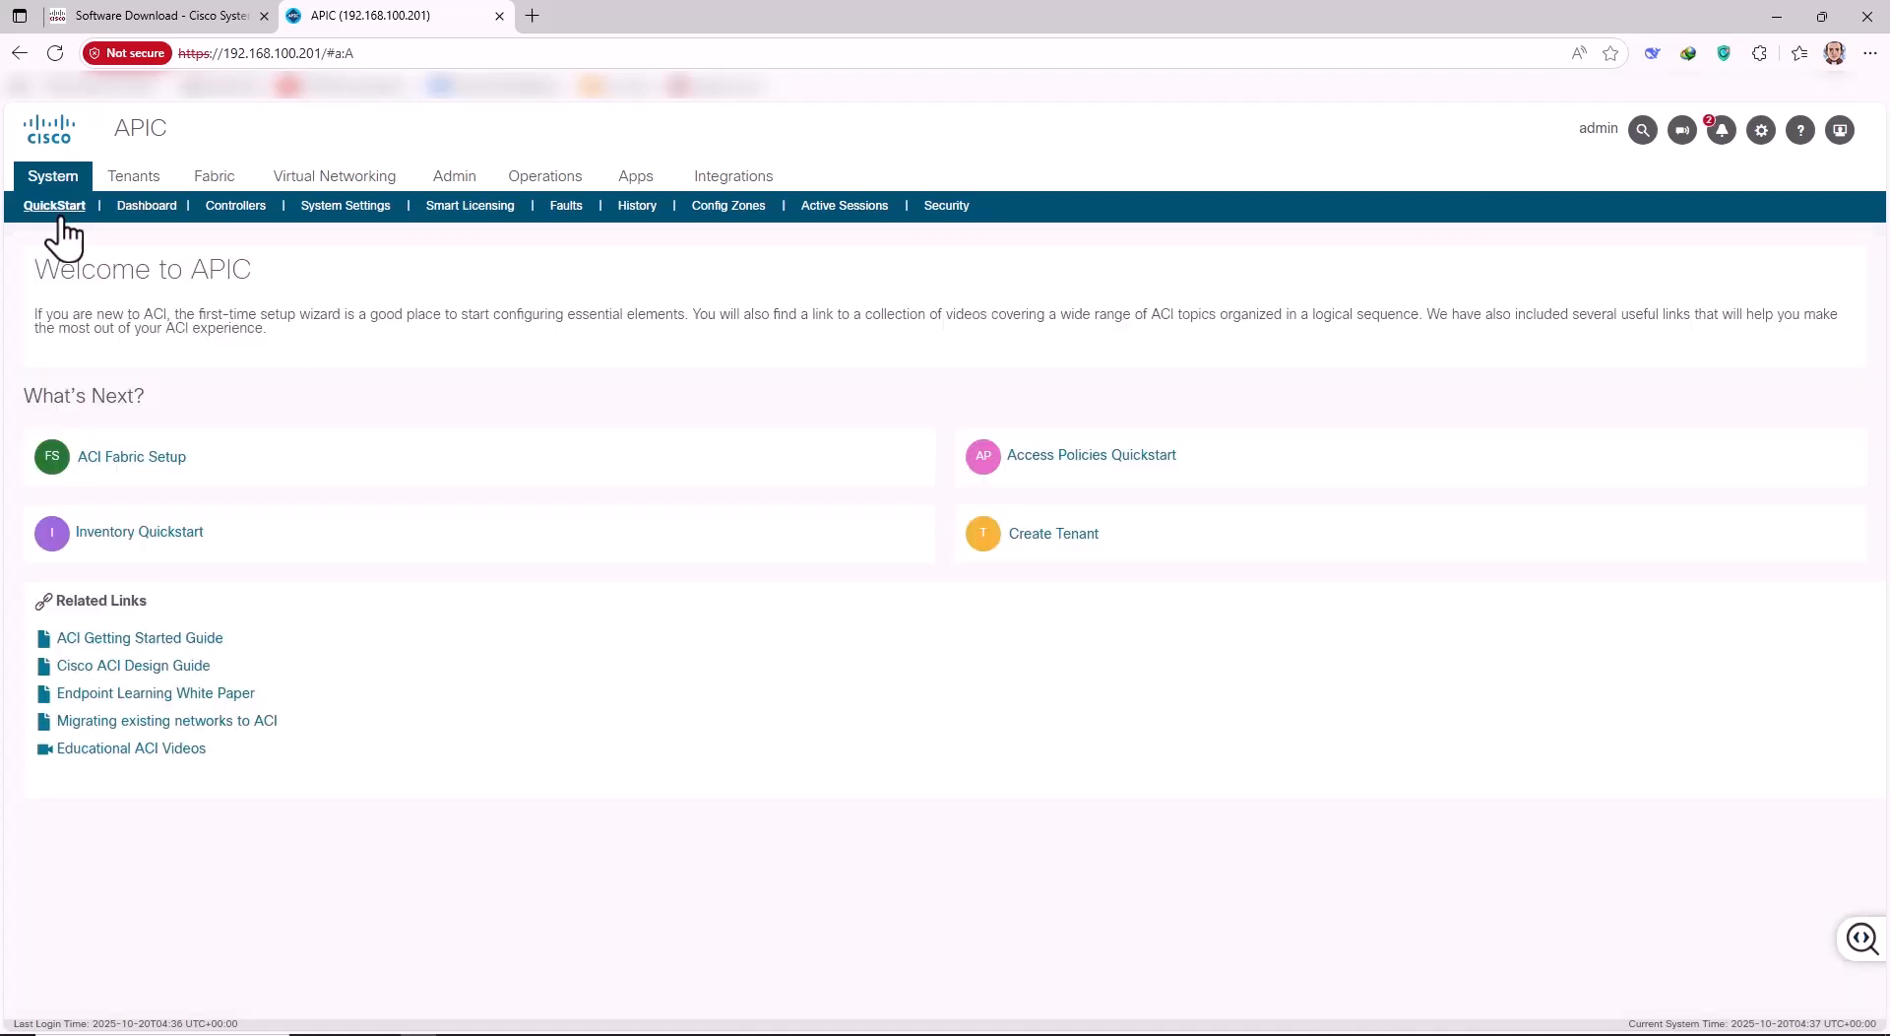
left_click(134, 459)
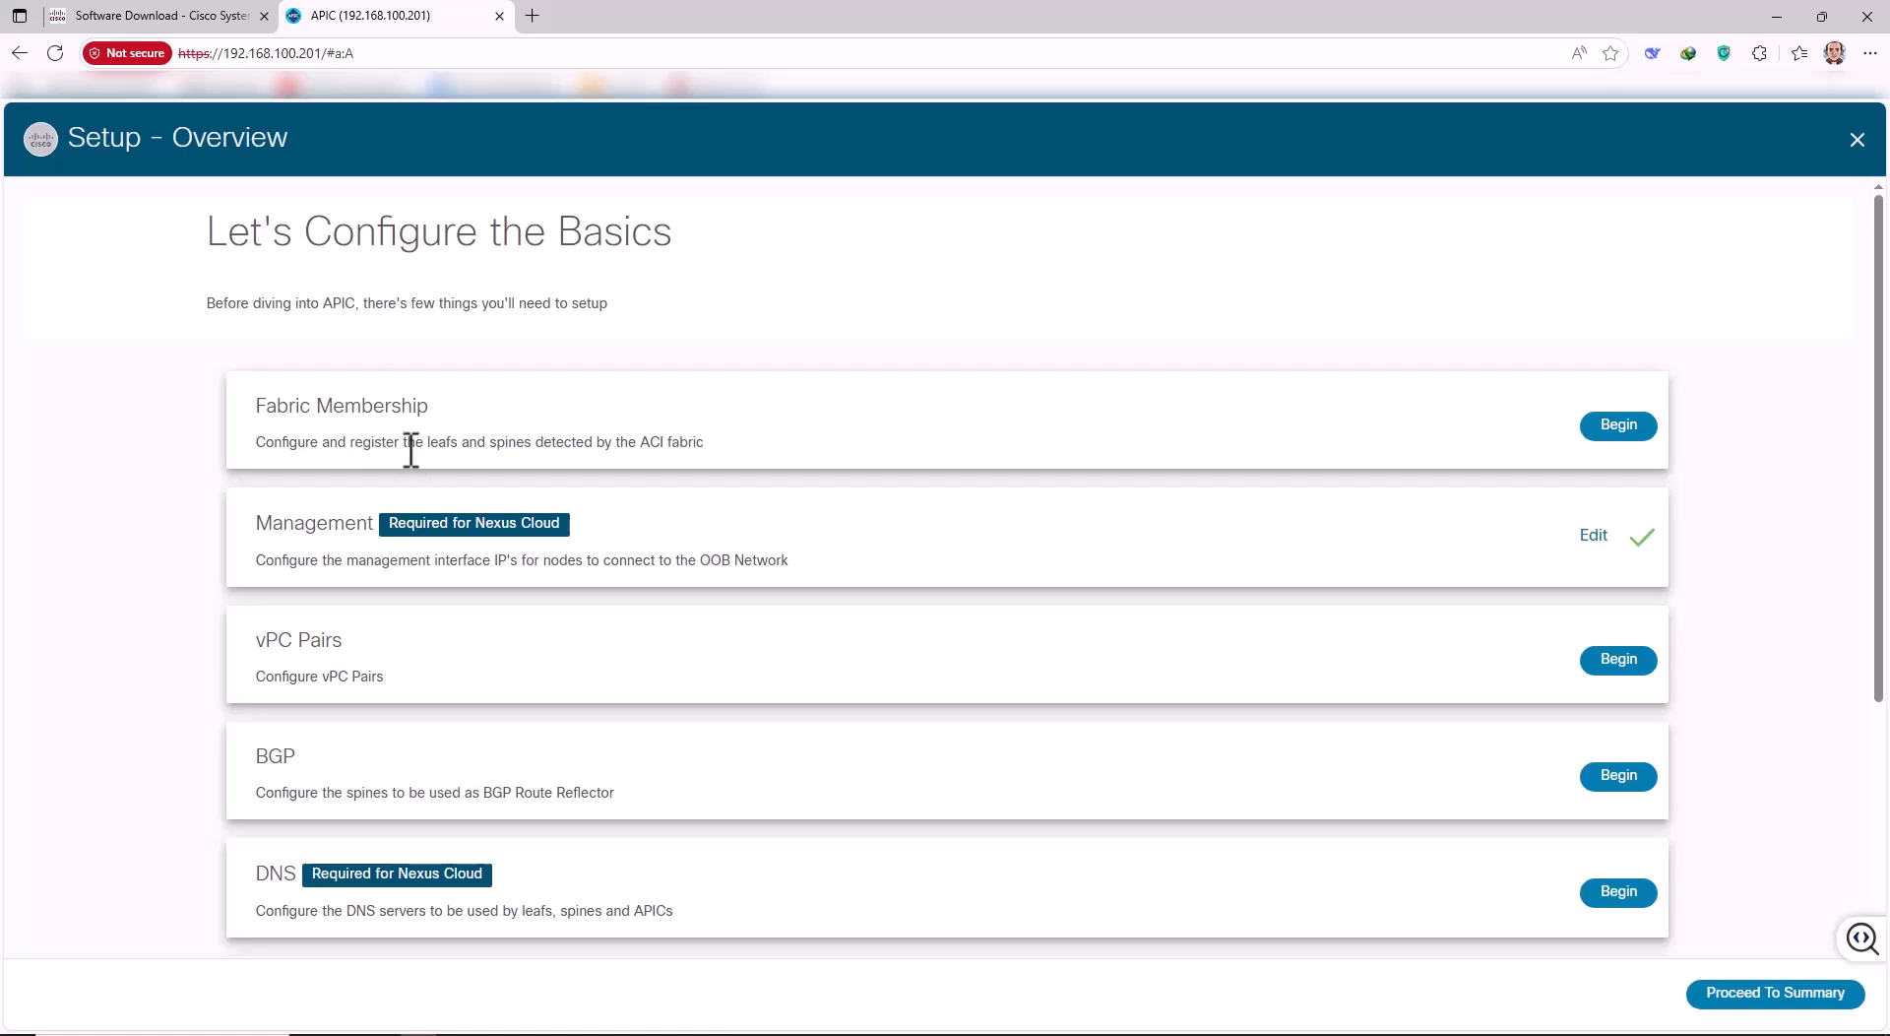
Start Fabric Membership and open Register for pending N9K-C9396PX leaf TEP-1-101.
left_click(1600, 429)
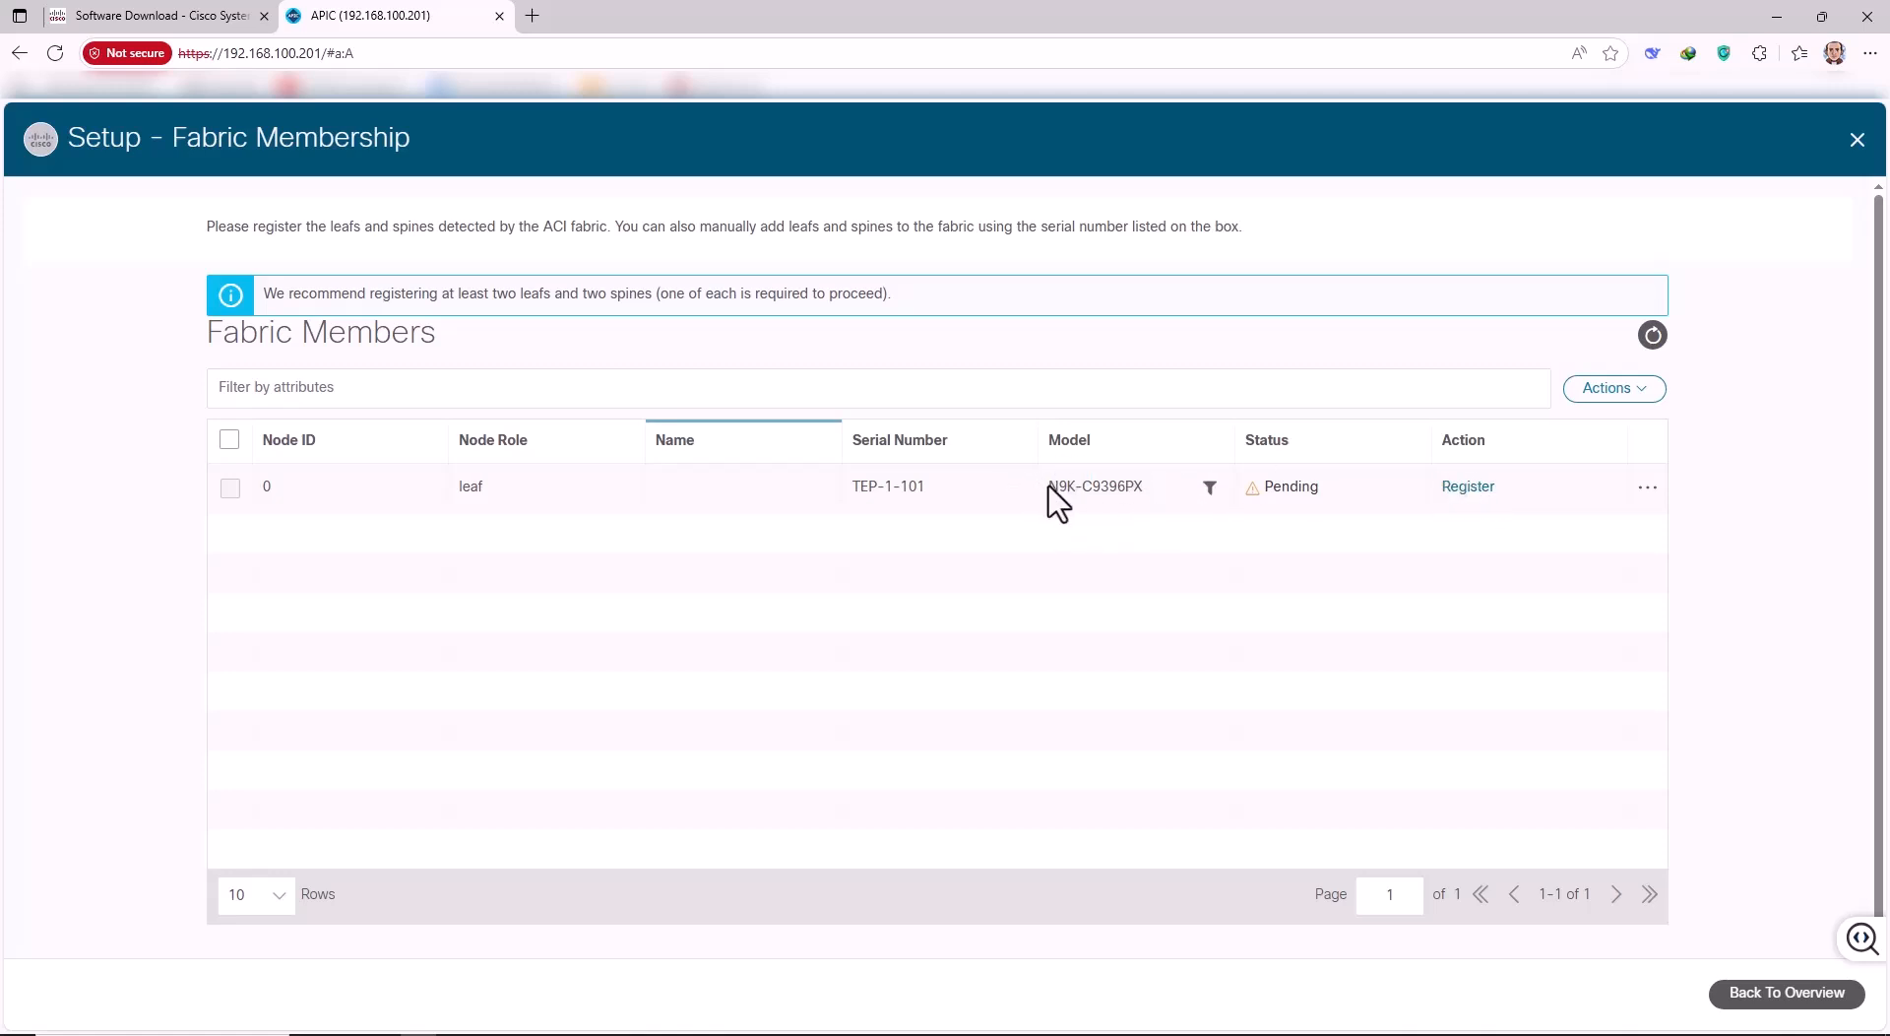
left_click_drag(1047, 488, 1153, 496)
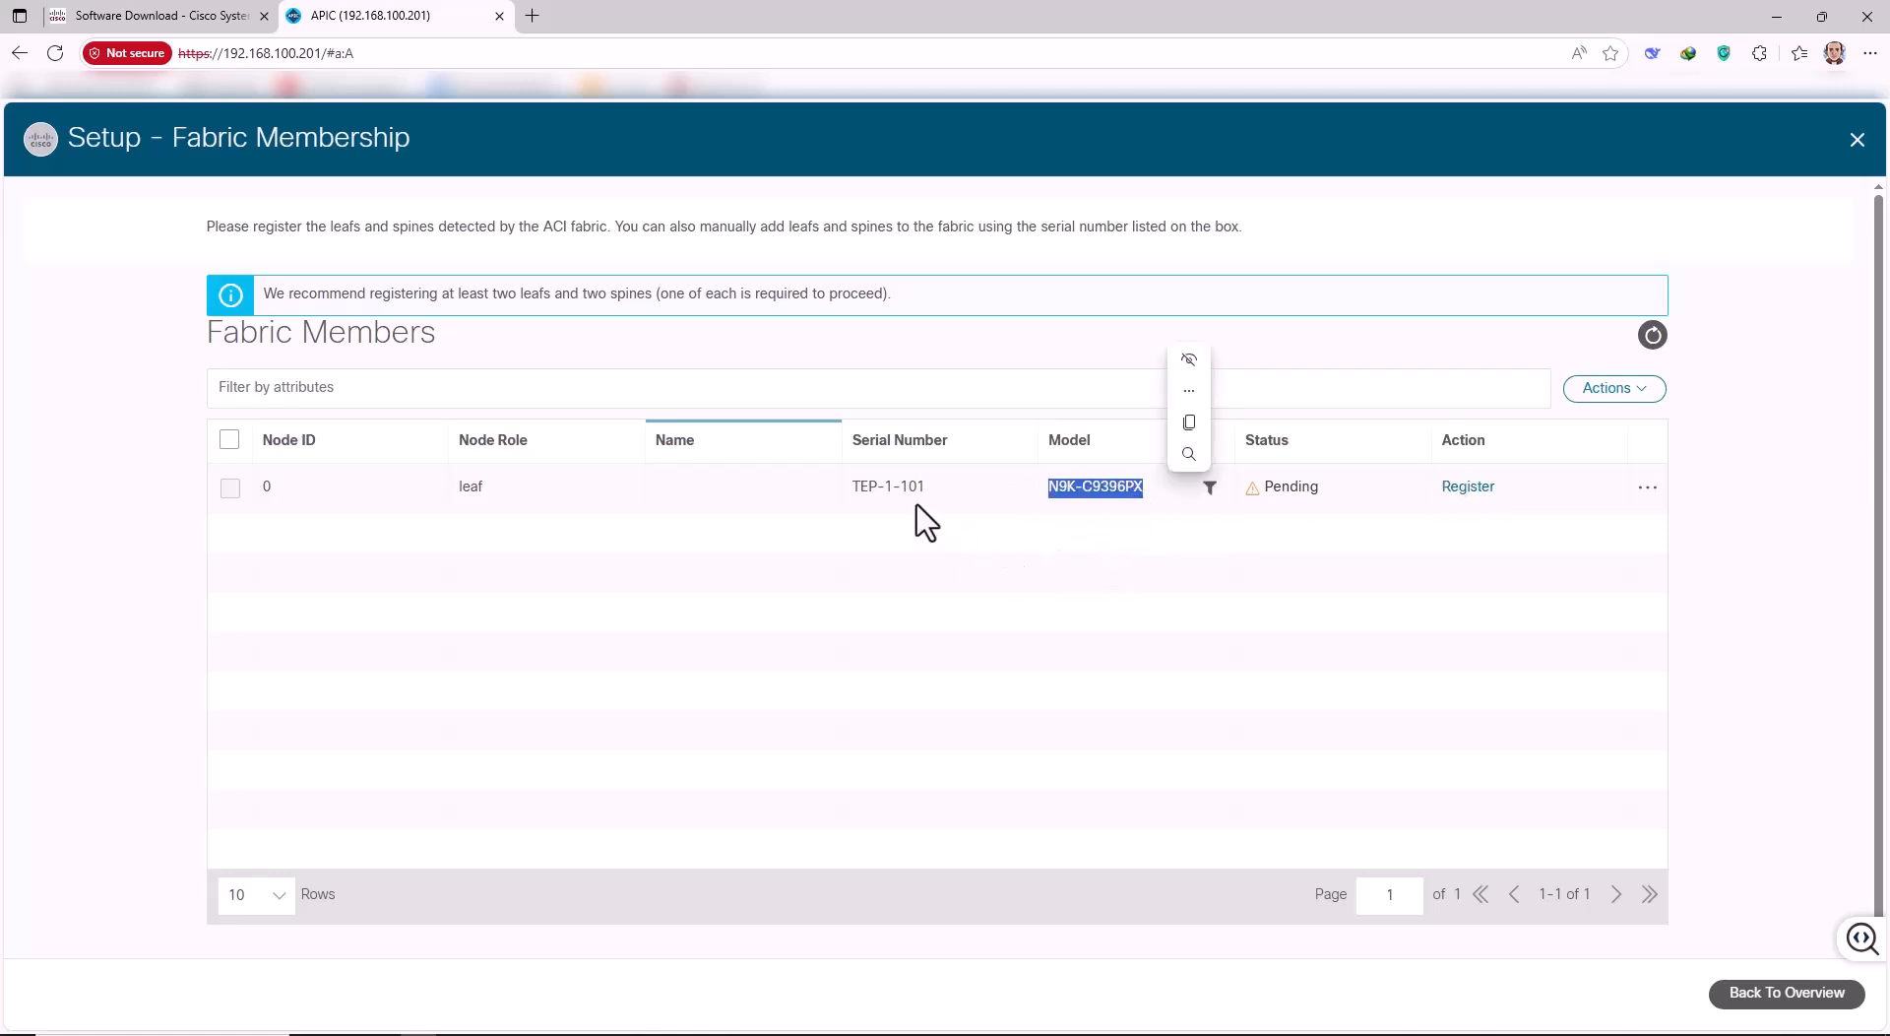
left_click_drag(852, 489, 925, 486)
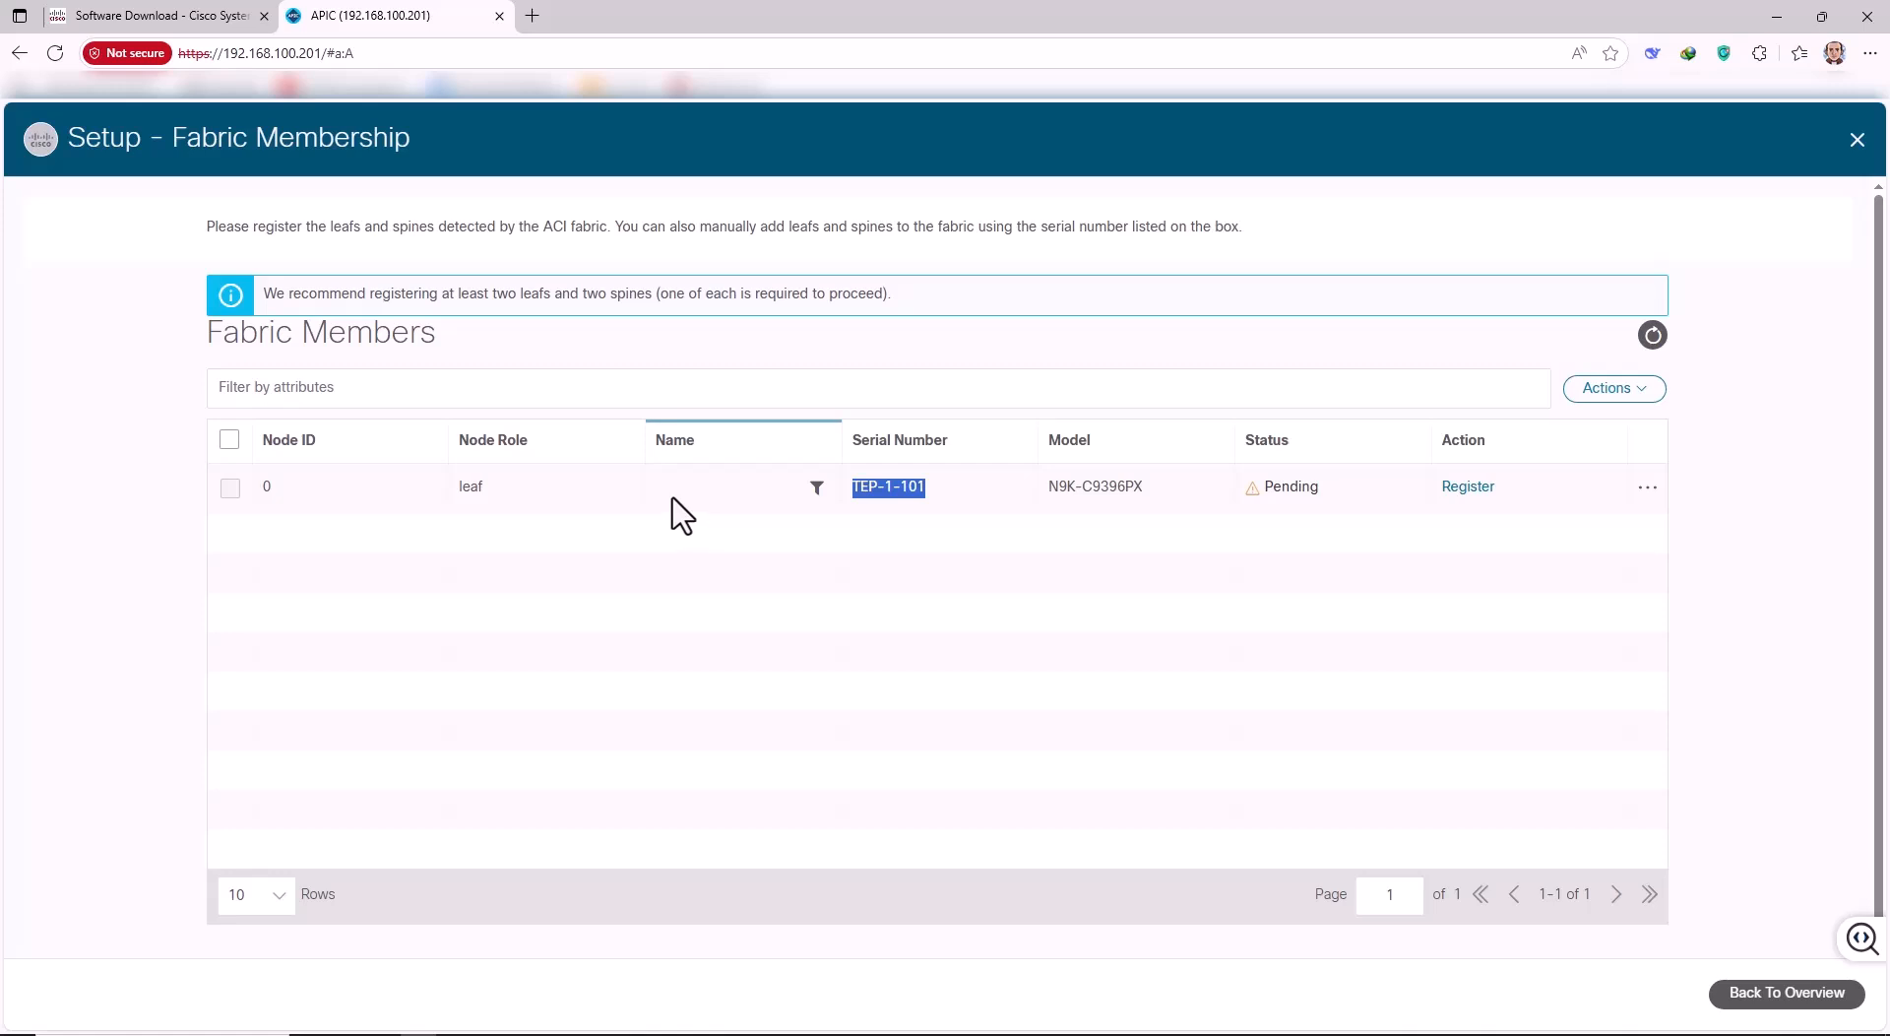
left_click(1644, 489)
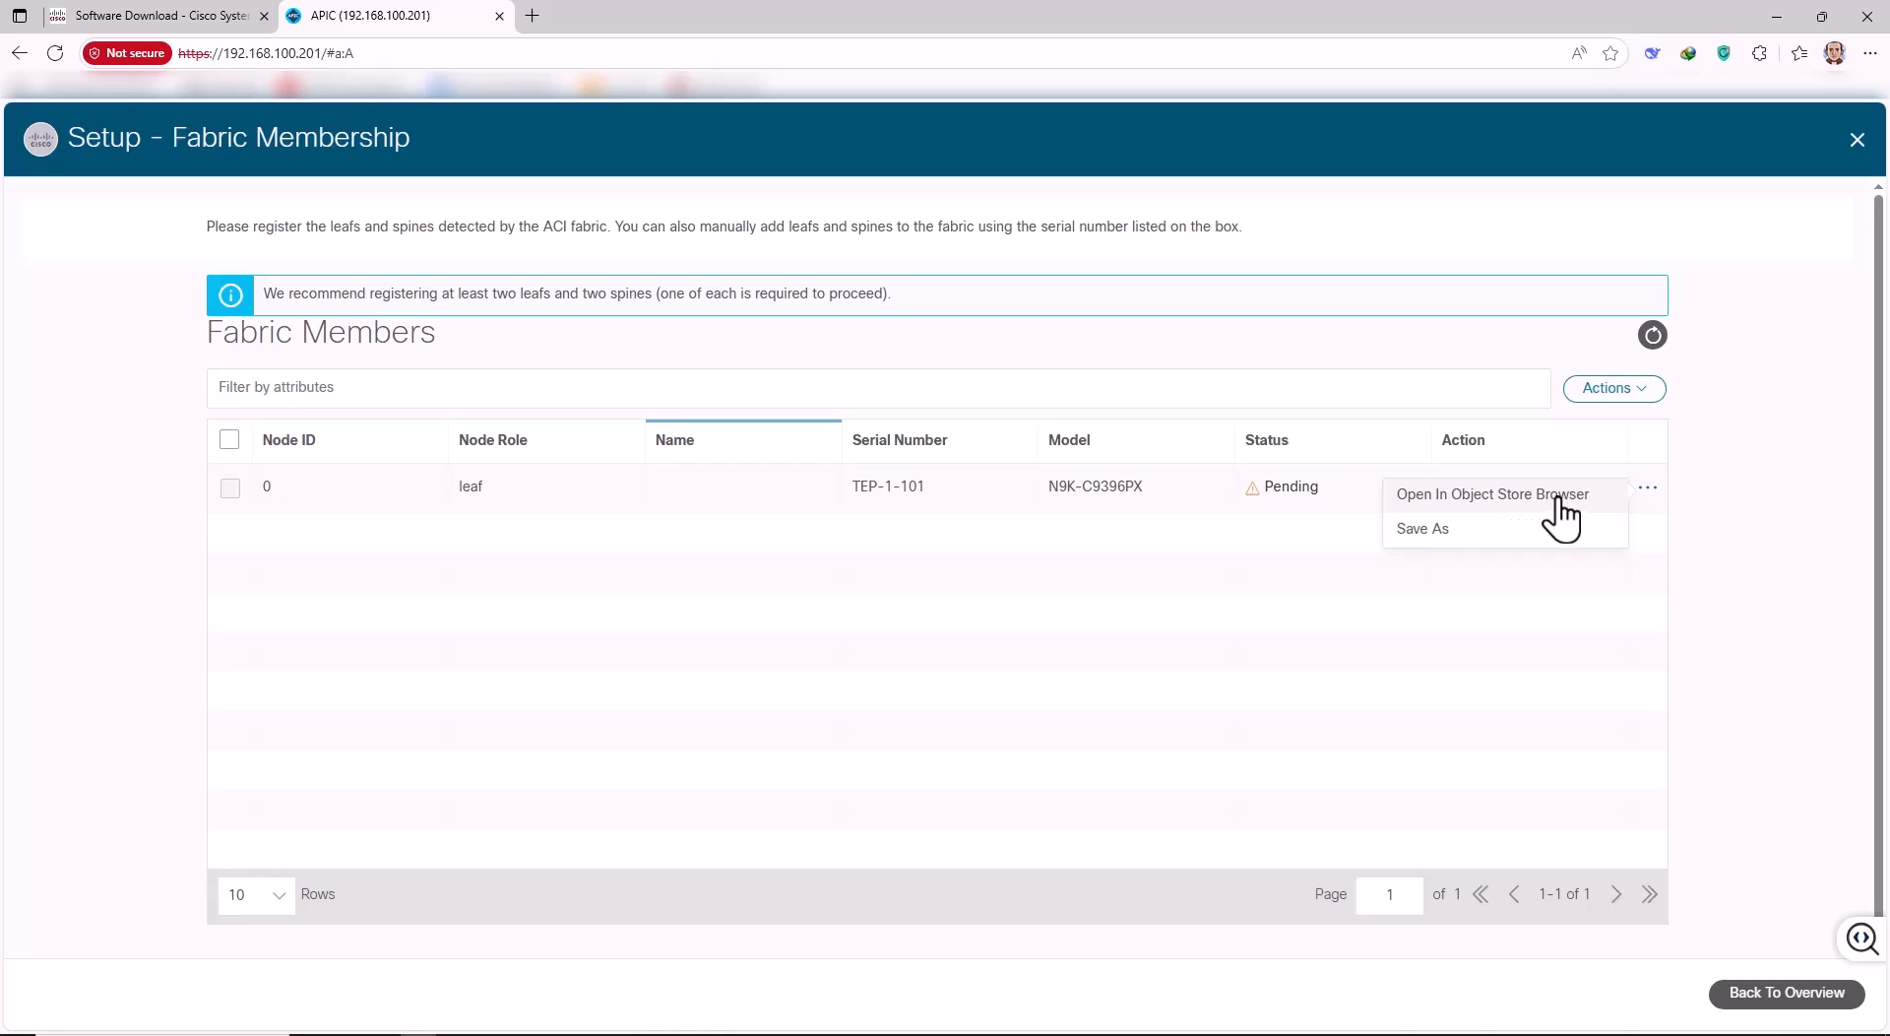
left_click(1691, 532)
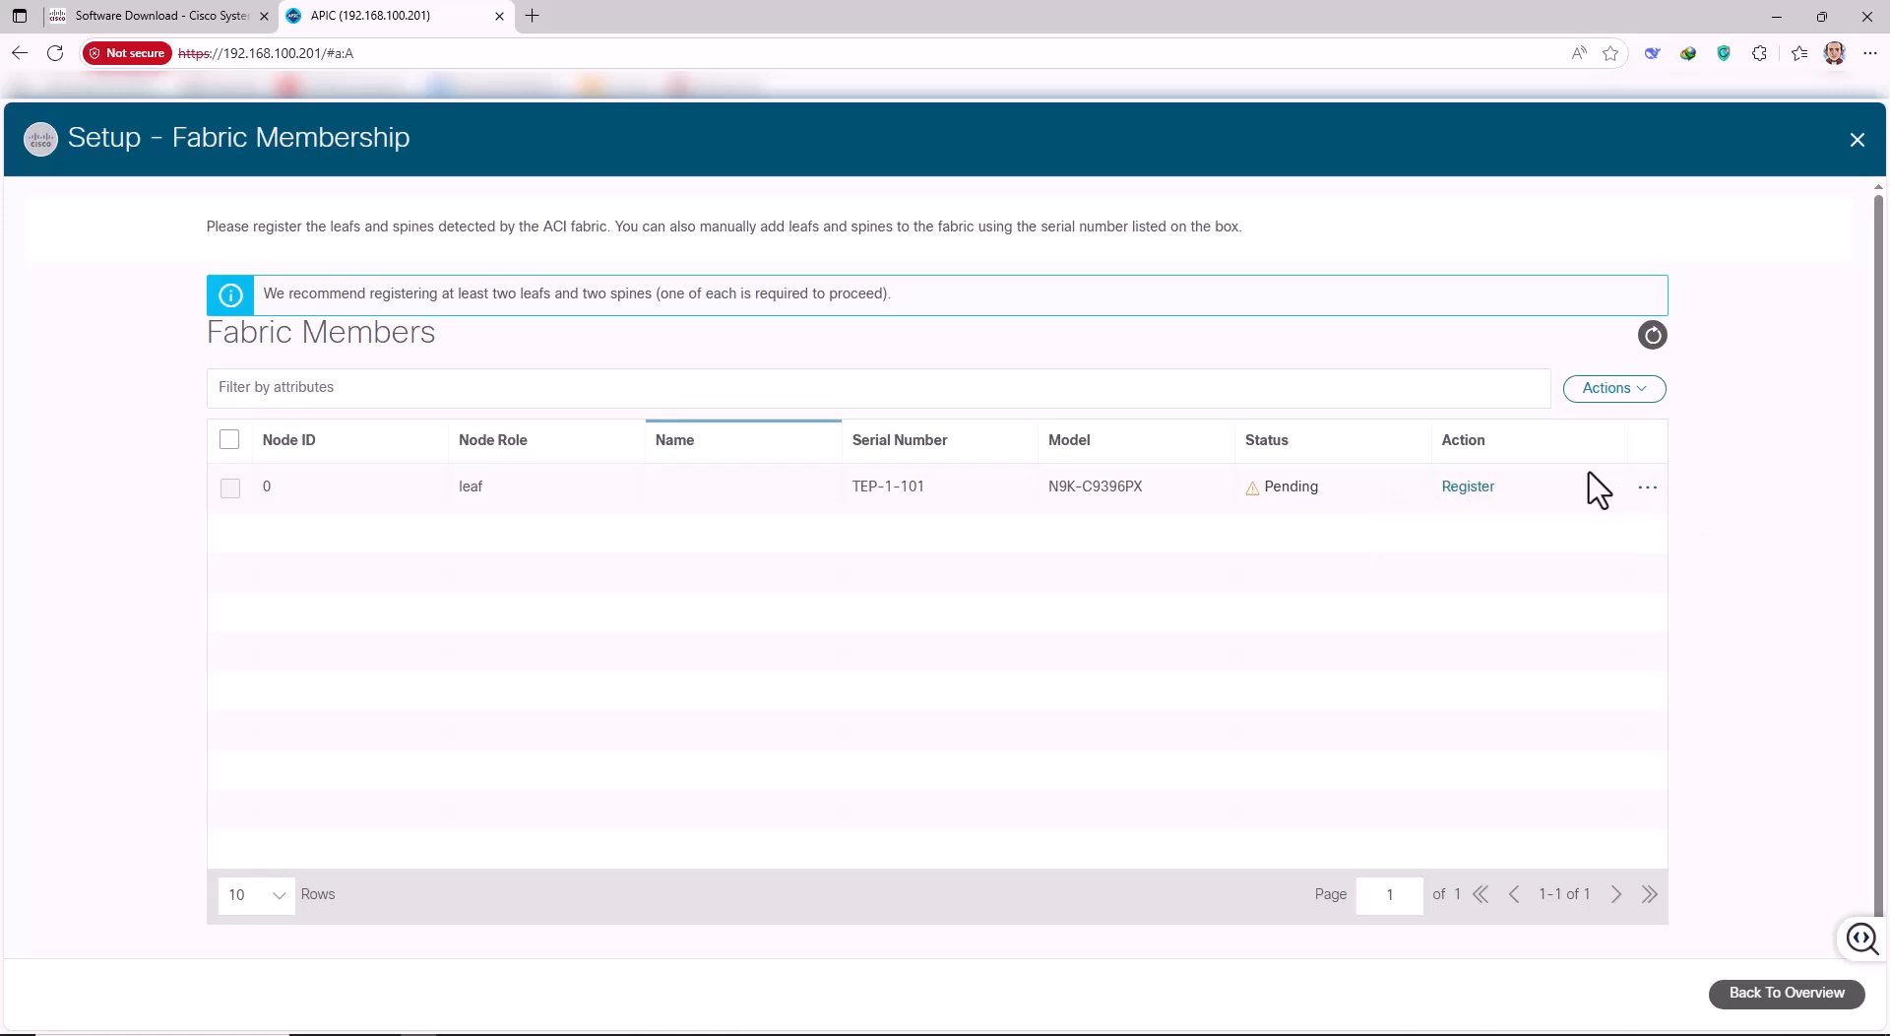
left_click(1470, 489)
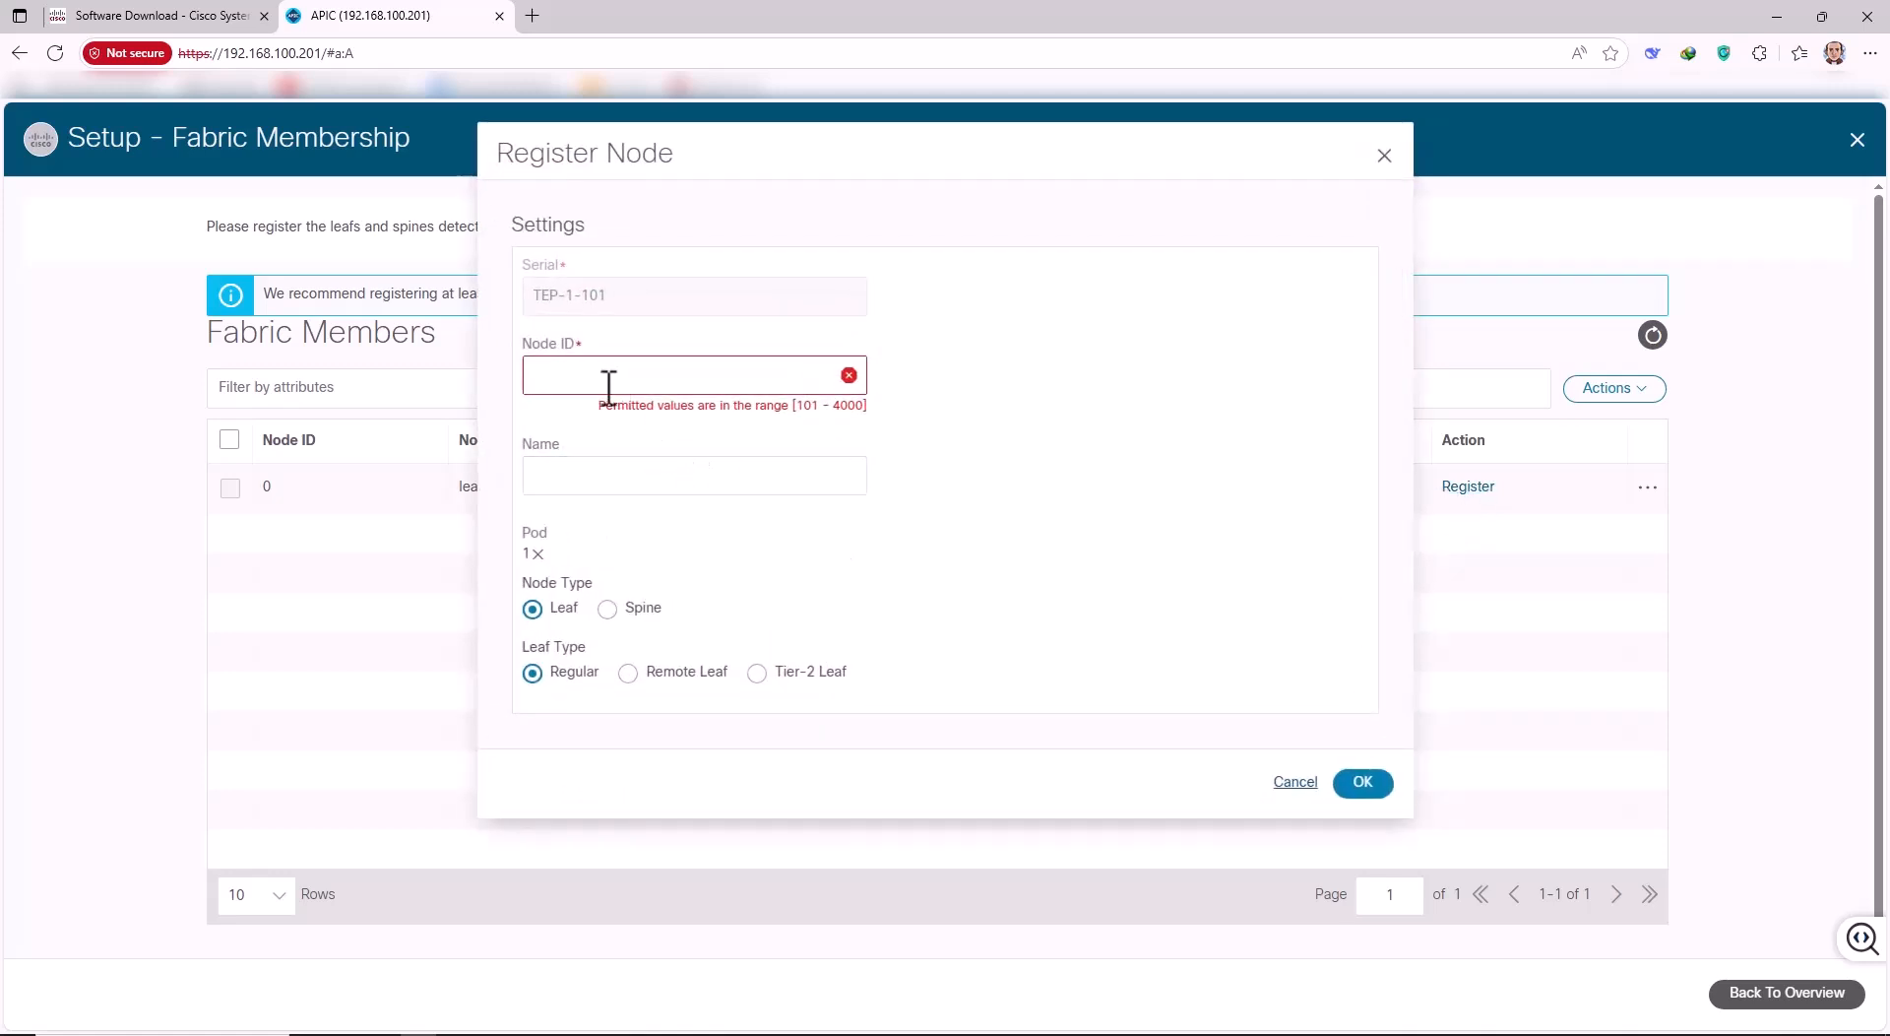
Give the leaf Node ID 101 and name L1 as a regular leaf, and confirm.
left_click(597, 379)
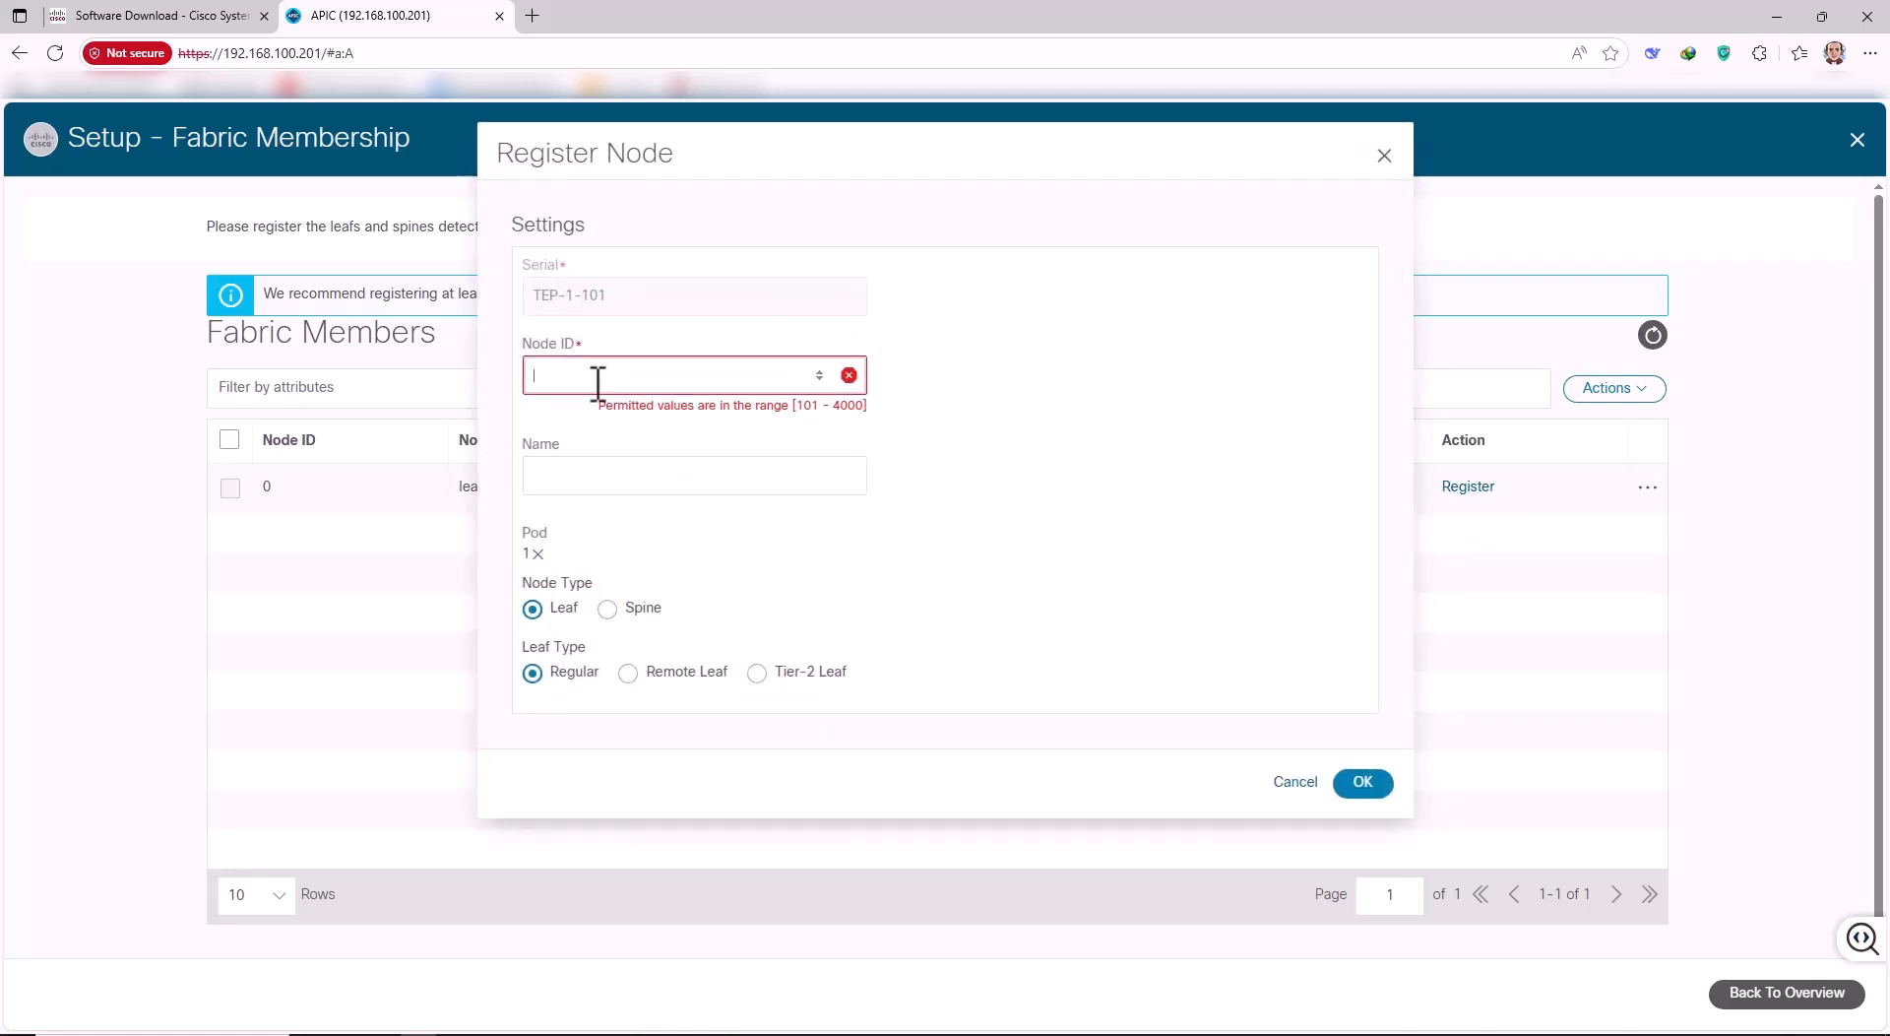
type("101")
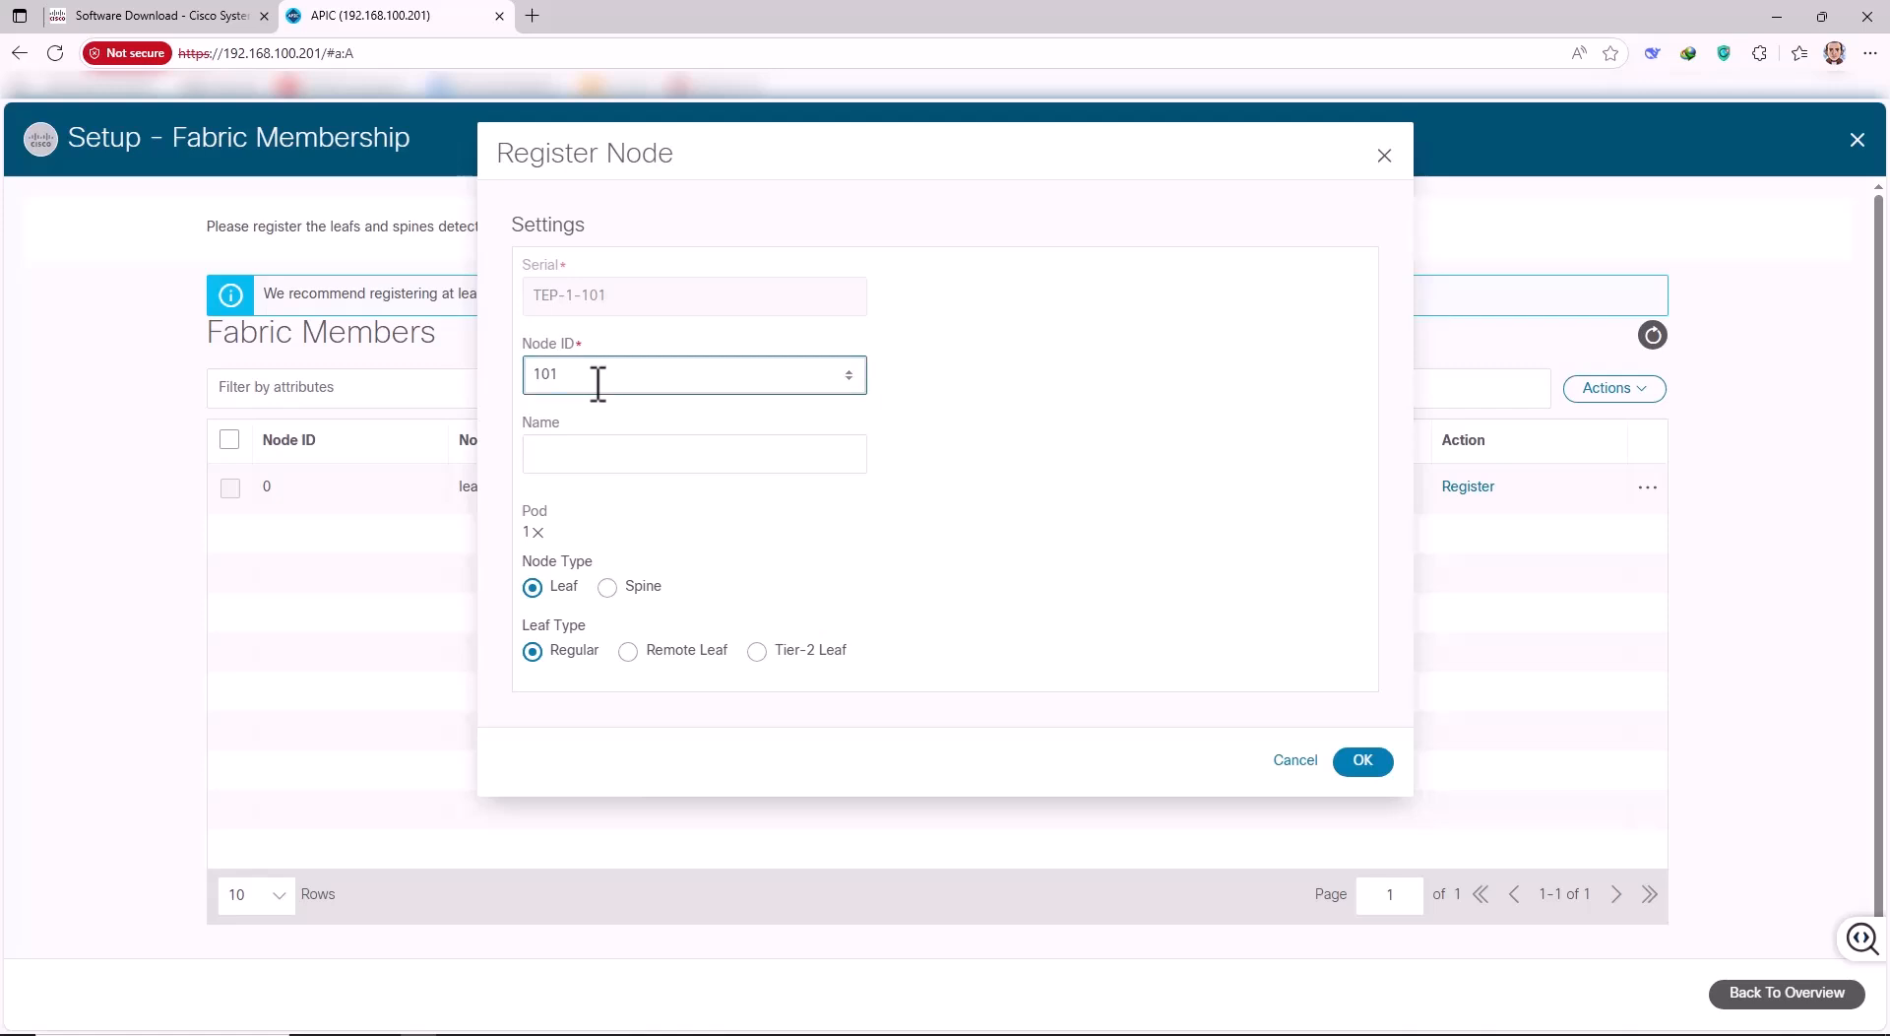
left_click(592, 450)
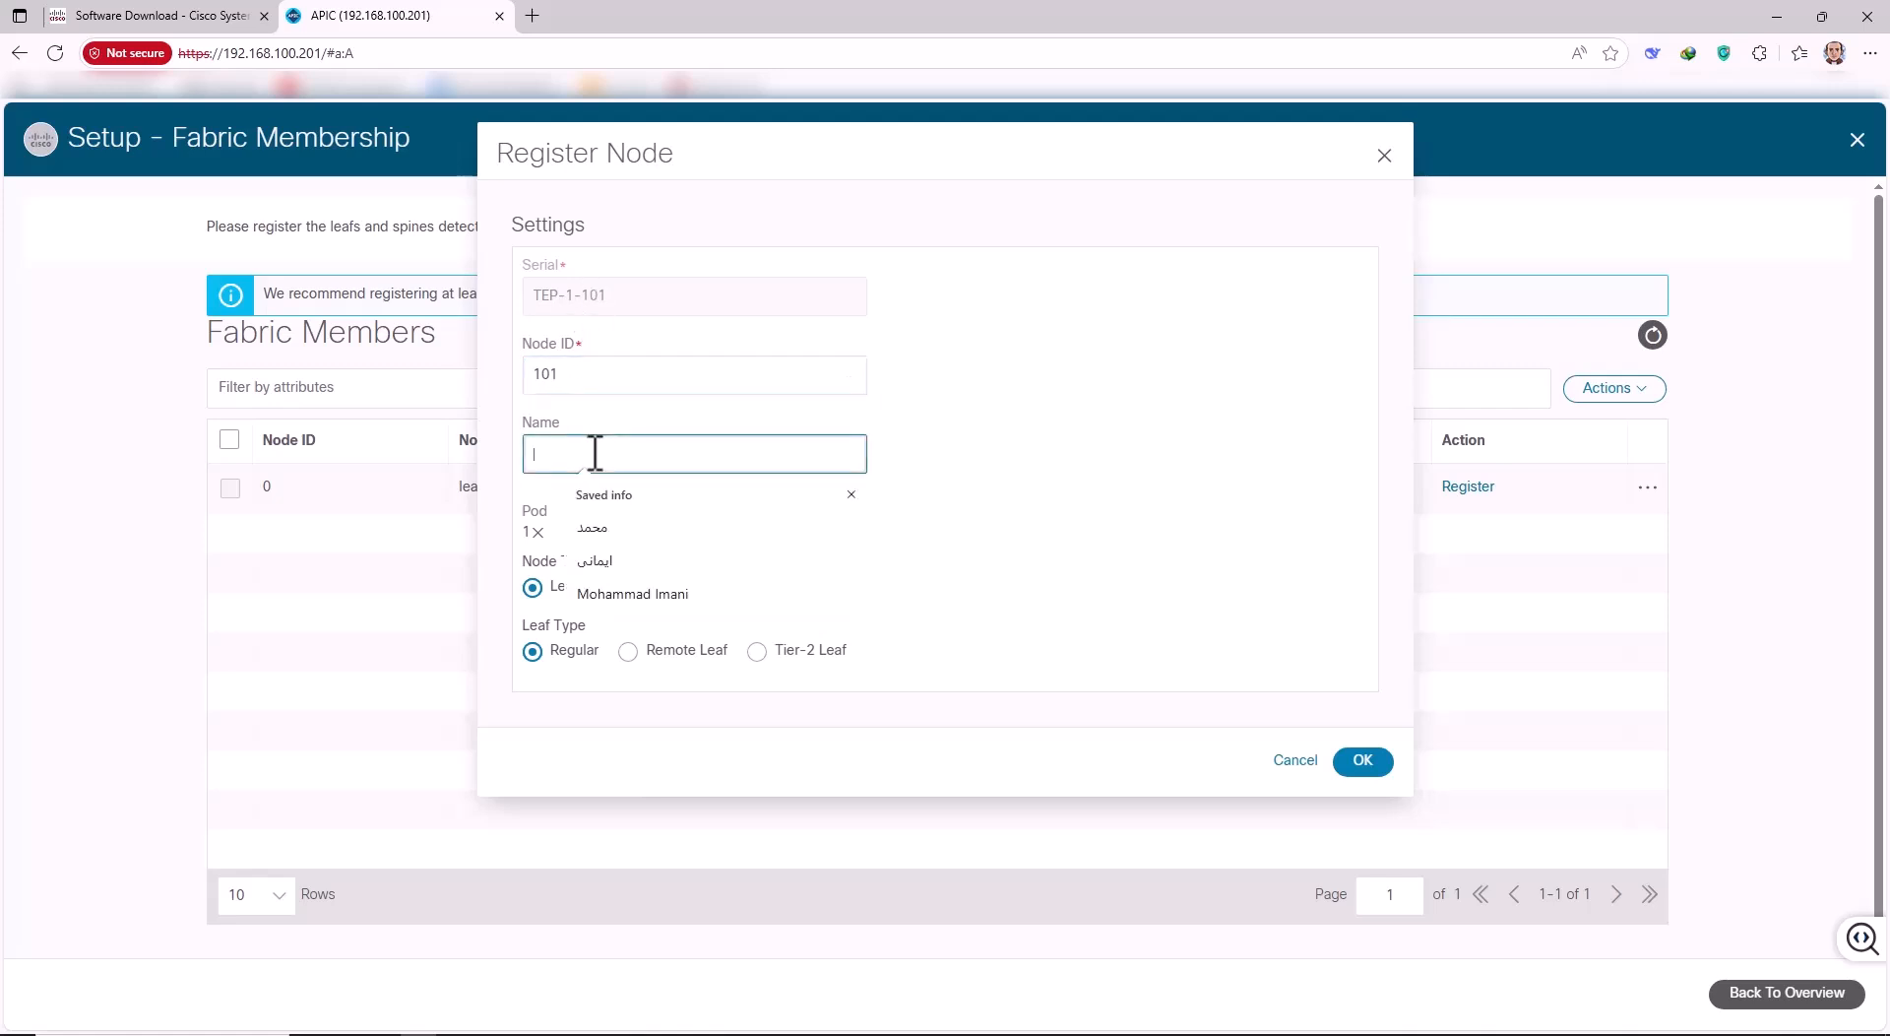
type("L1")
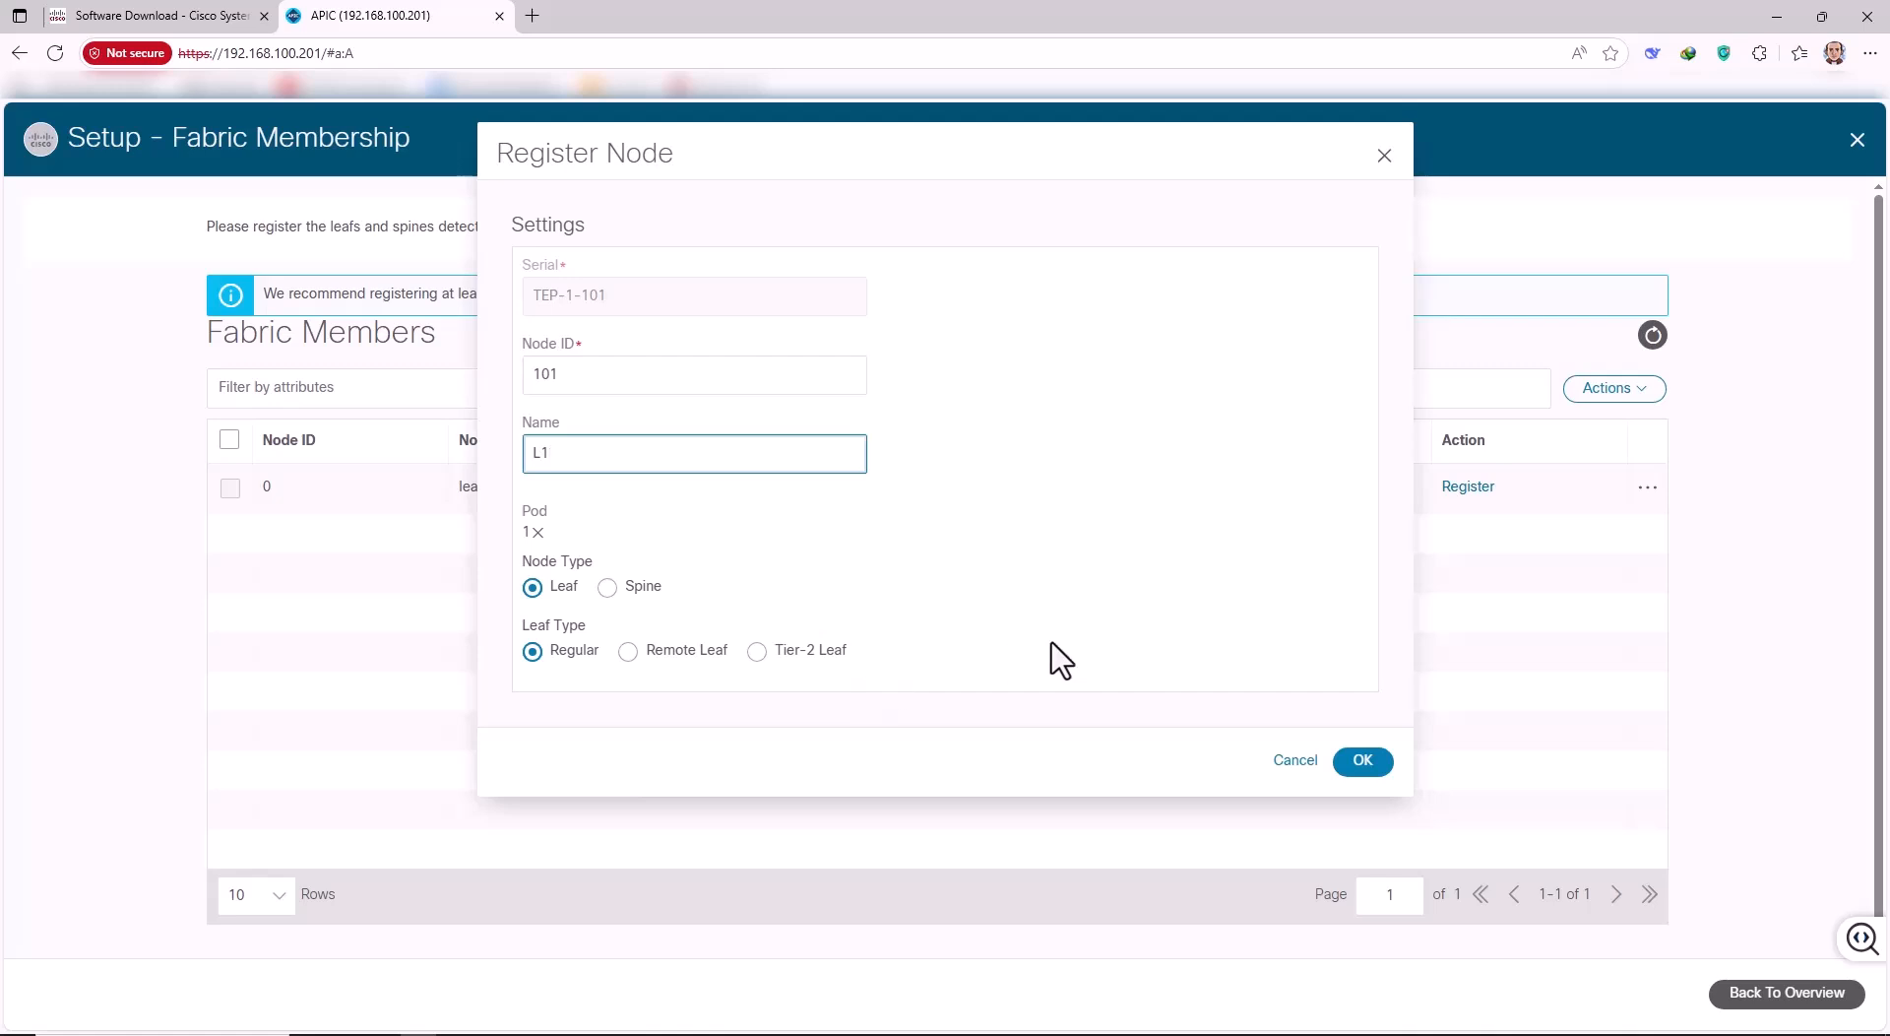
left_click(1360, 772)
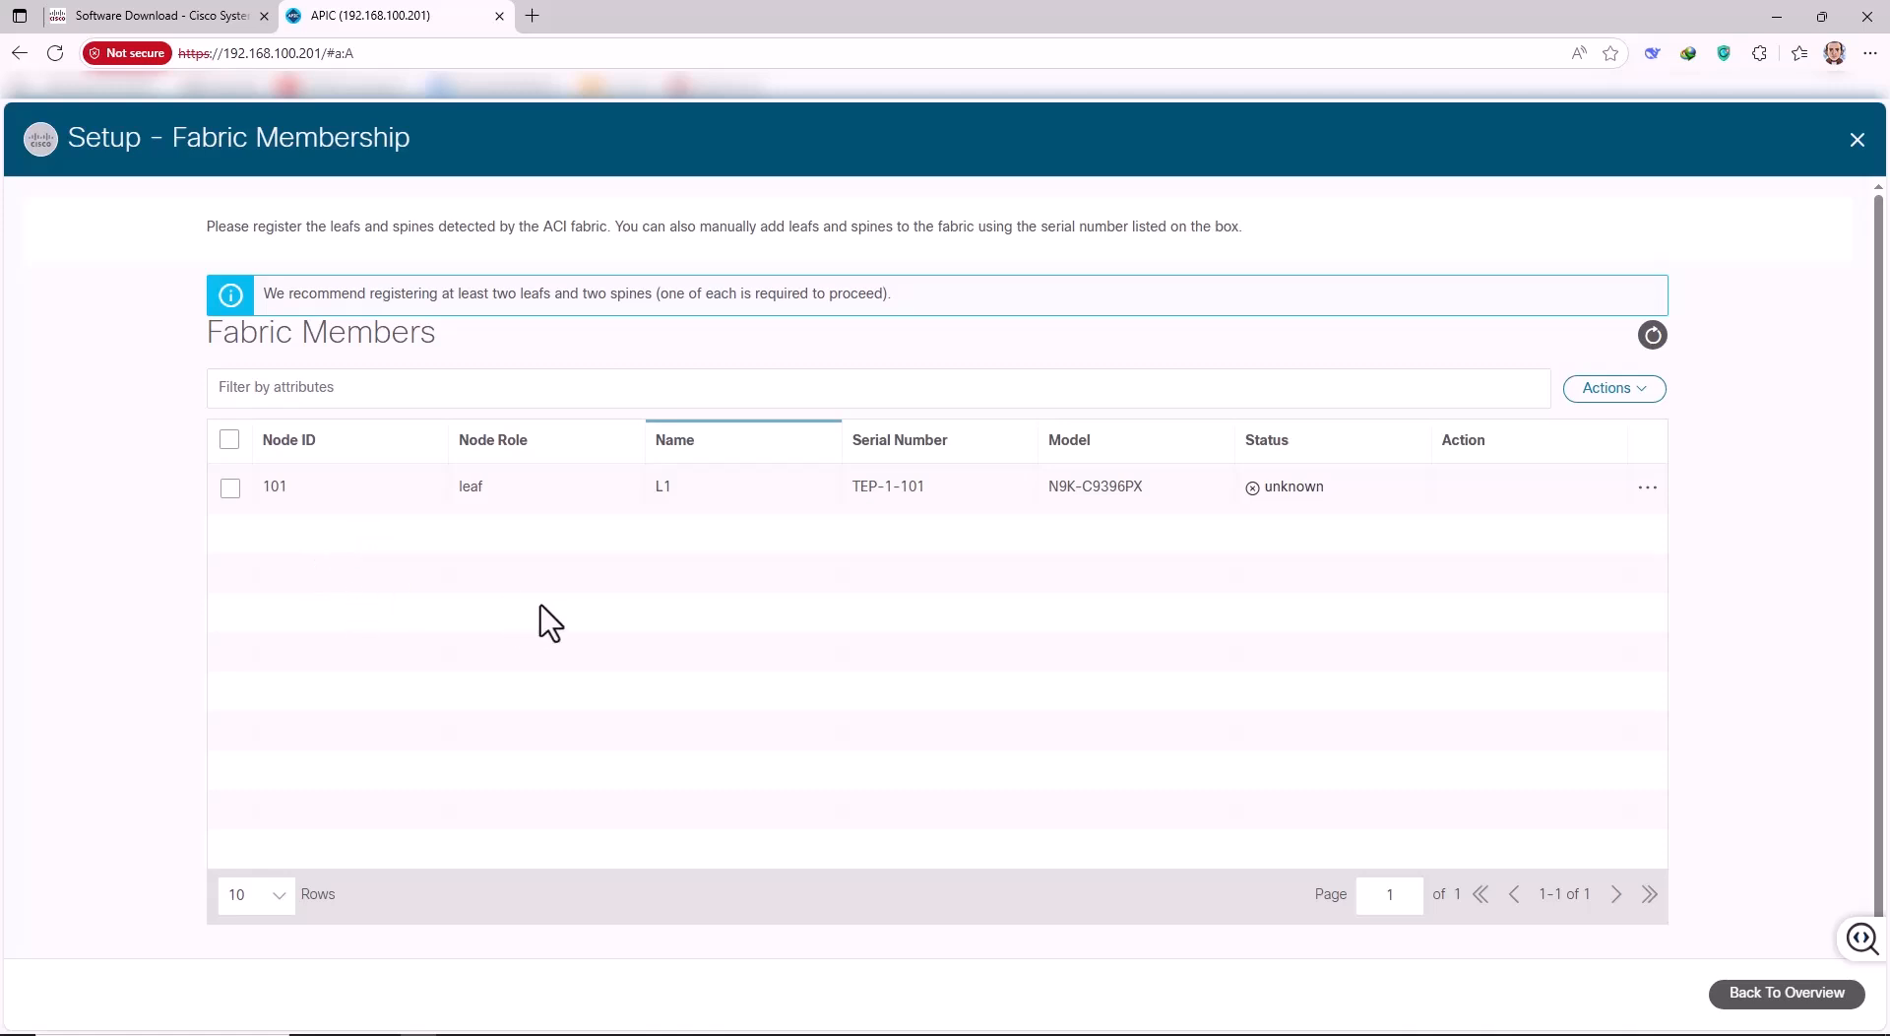
Refresh Fabric Members until pending N9K-C9508 spines TEP-1-104 and TEP-1-103 appear.
left_click(1654, 340)
left_click(1651, 338)
left_click(1651, 343)
left_click(1653, 343)
left_click(1652, 343)
left_click(1653, 342)
left_click(1653, 336)
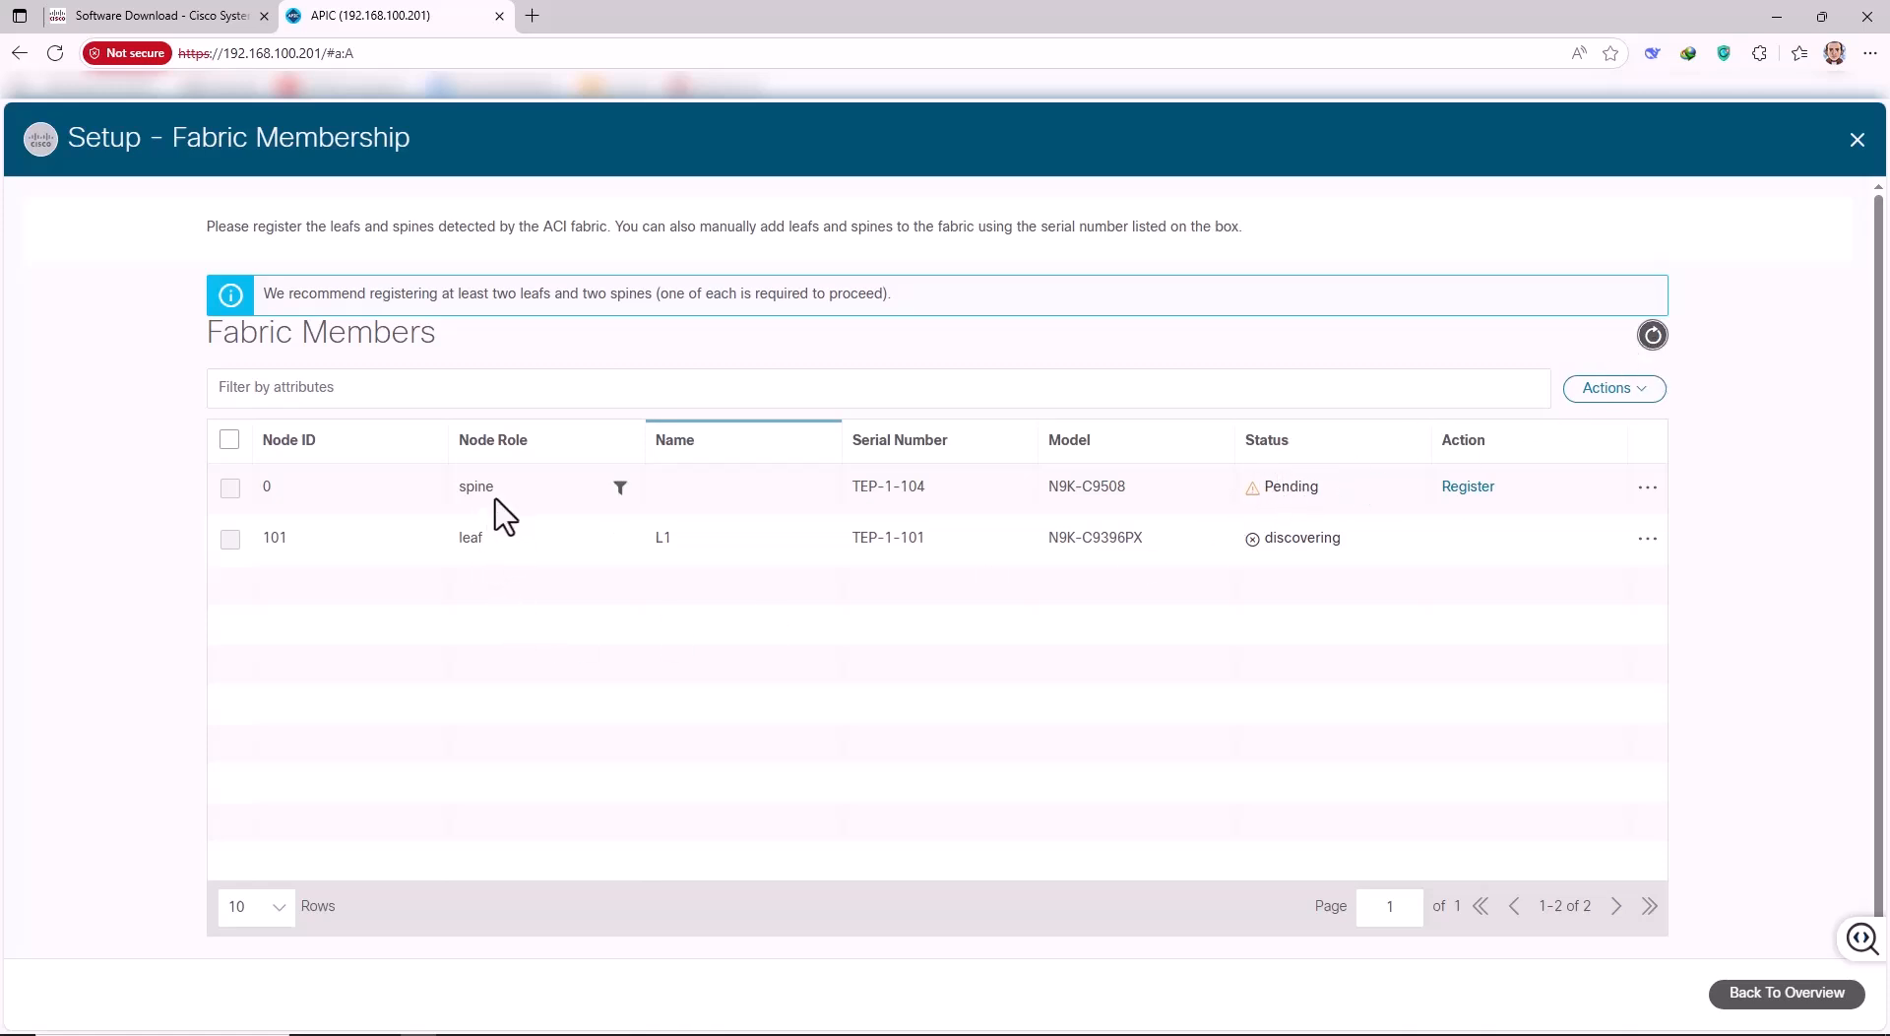
left_click(1653, 340)
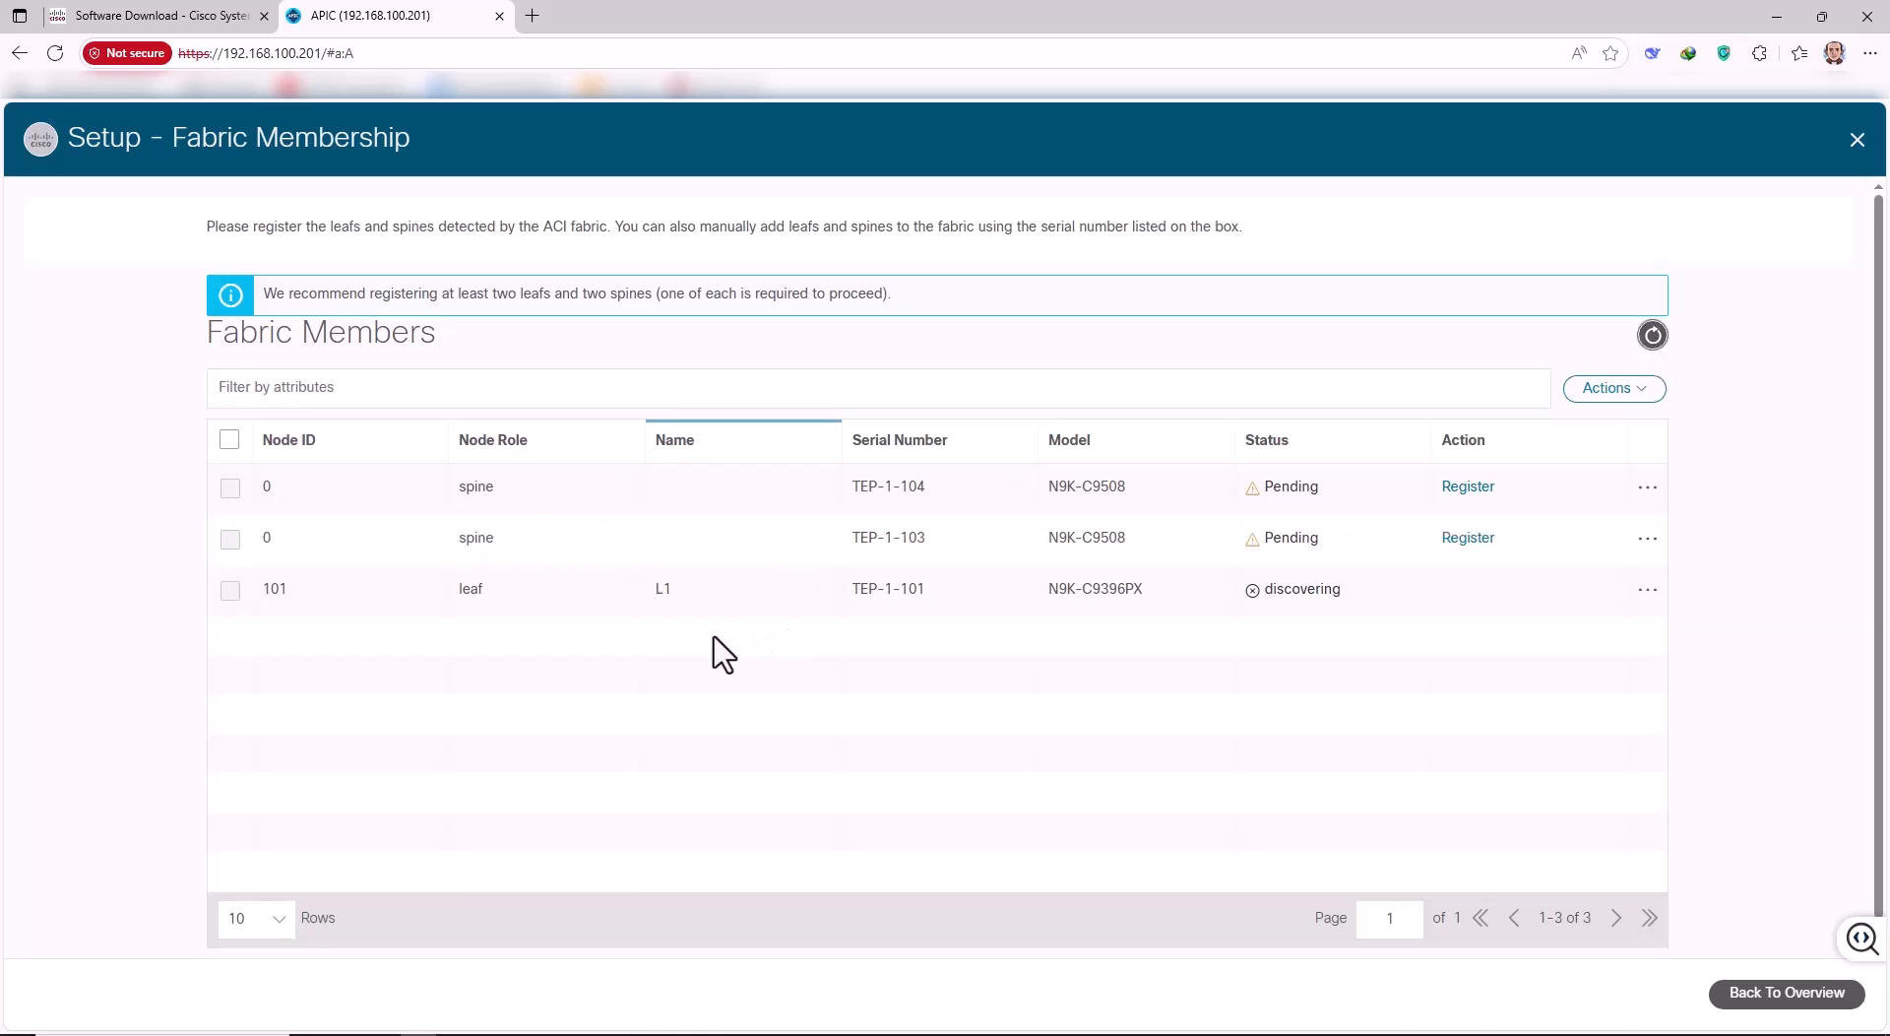
Register TEP-1-103 as a spine with Node ID 201 and name S1.
left_click(1469, 540)
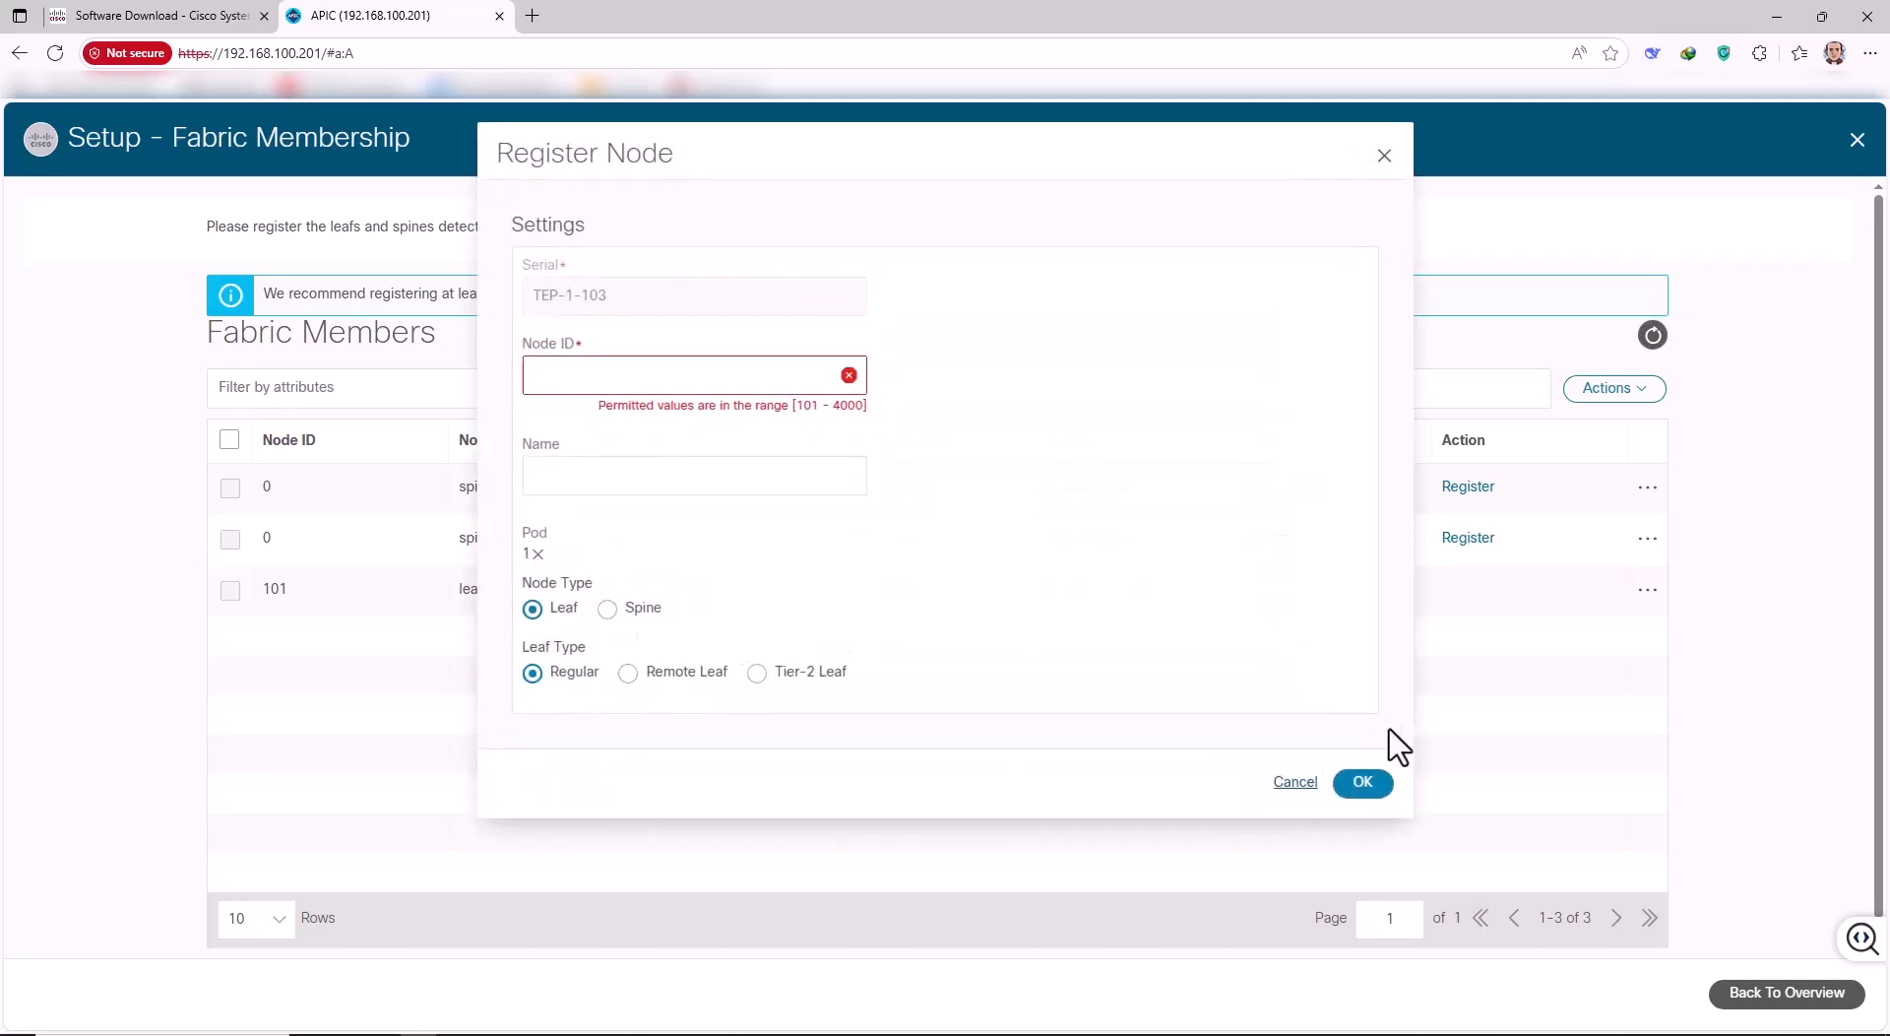
left_click(612, 375)
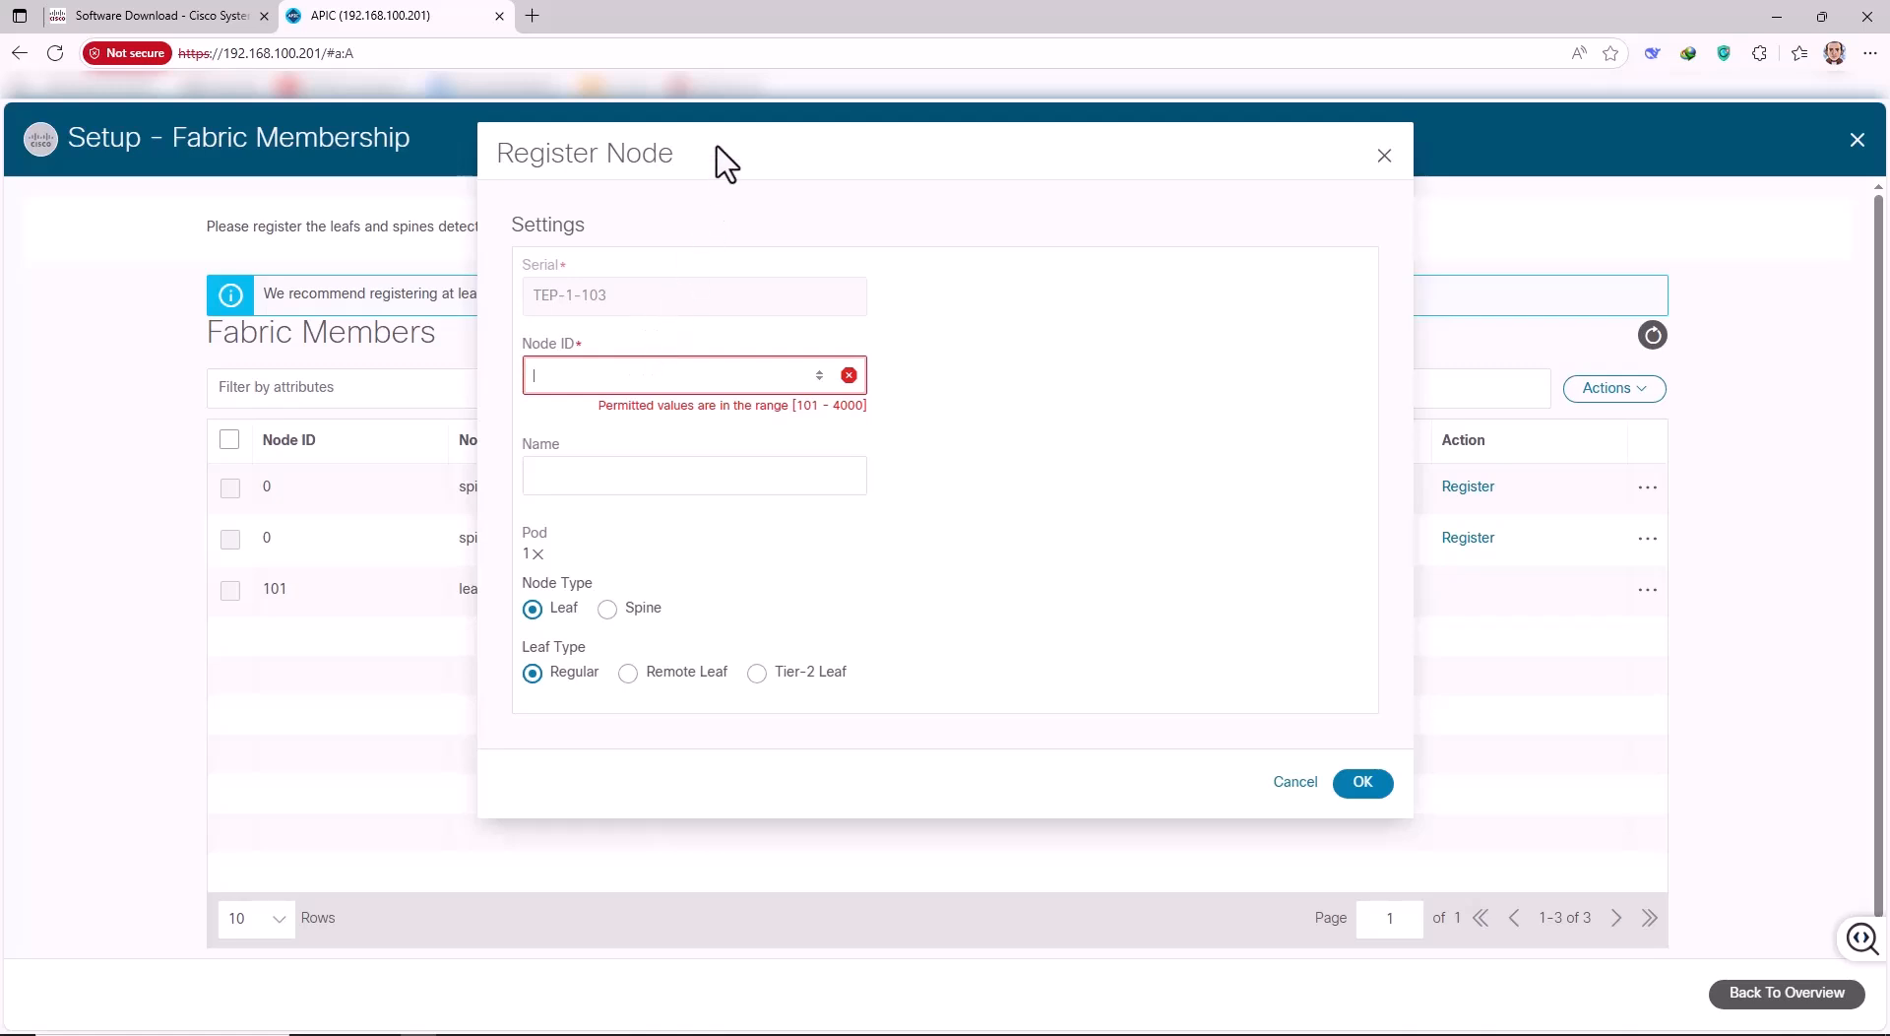
left_click_drag(916, 157, 971, 208)
right_click(982, 224)
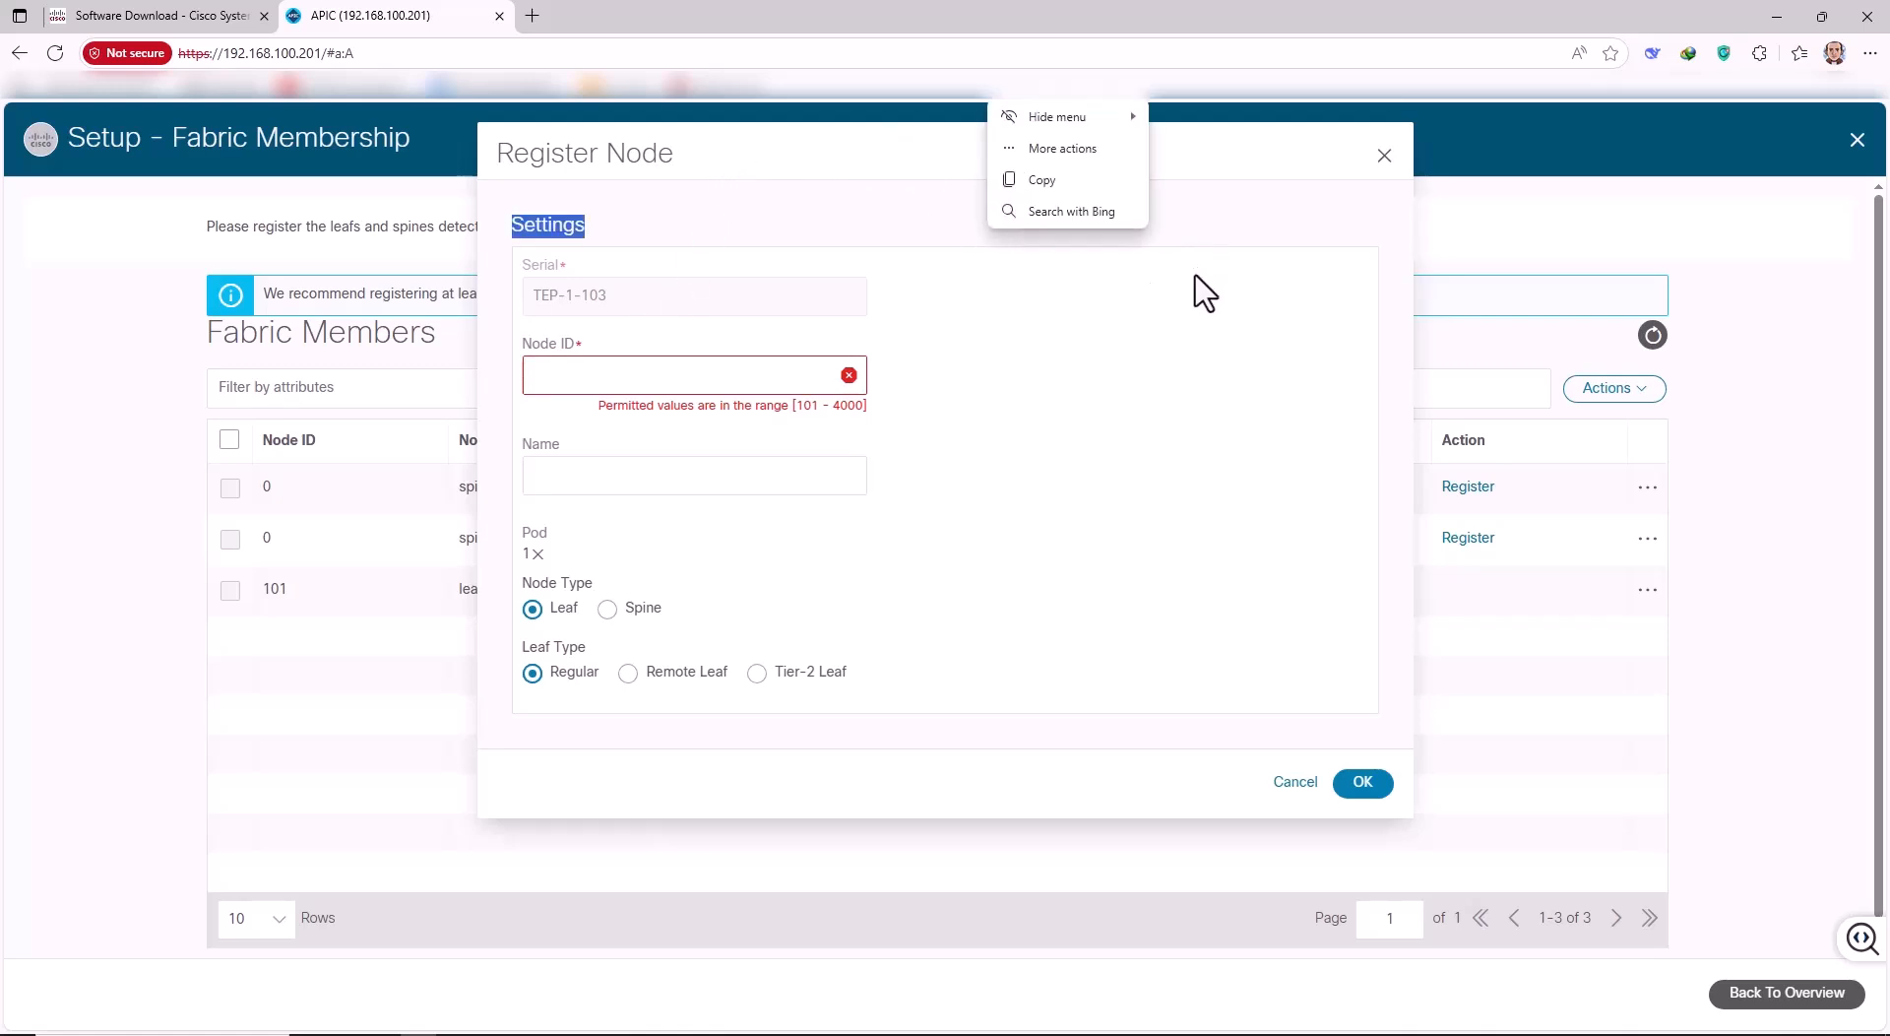
left_click(603, 375)
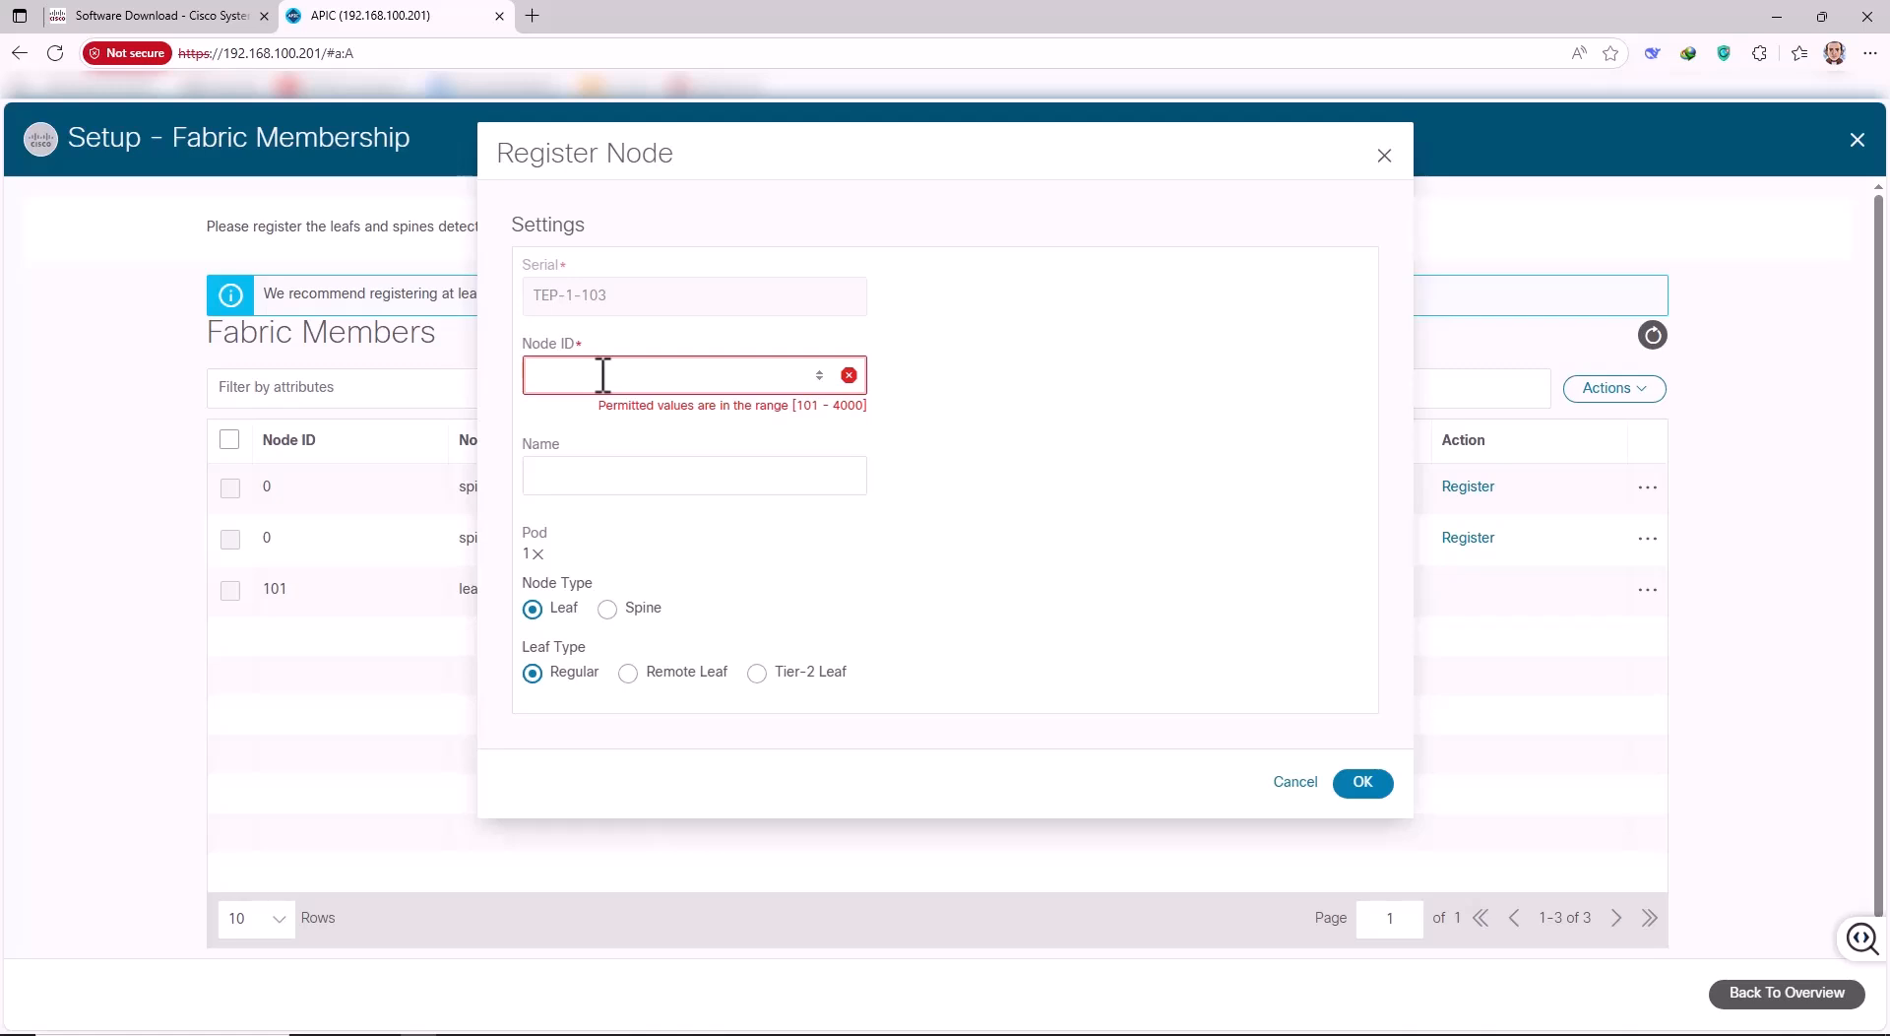
type("201")
left_click(566, 453)
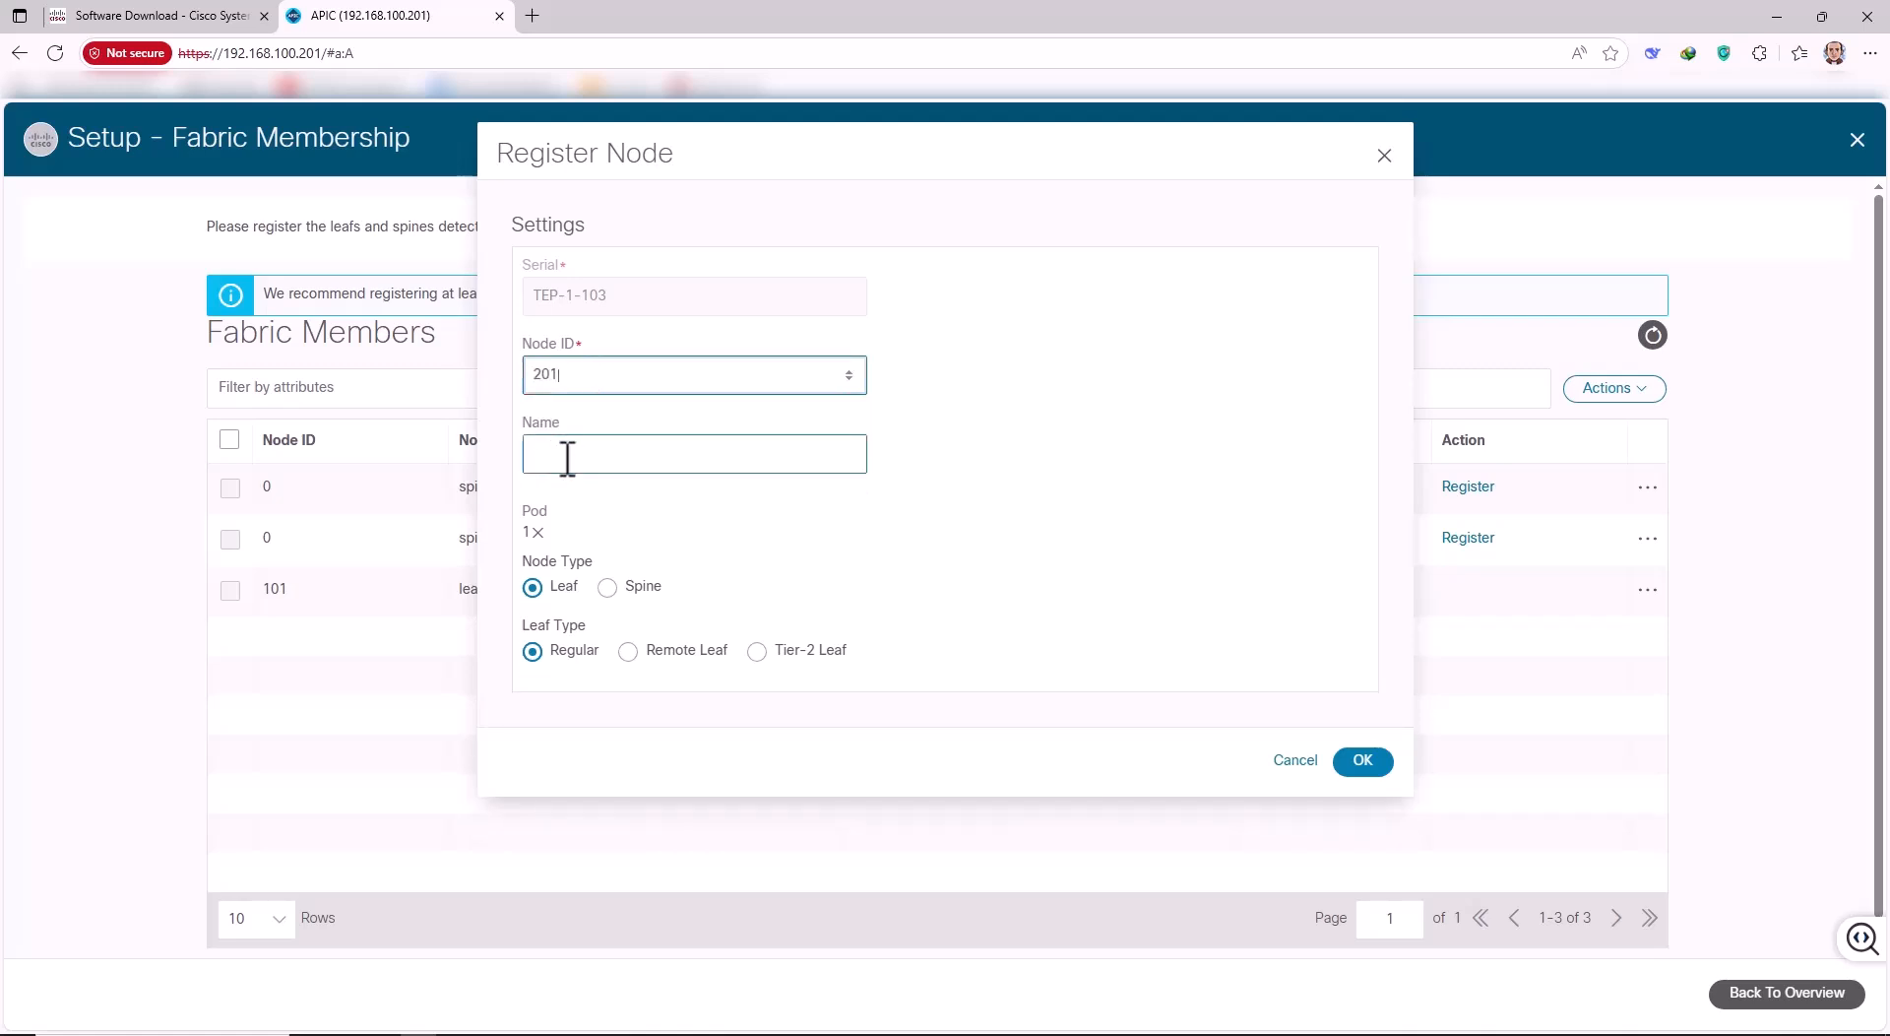
type("S1")
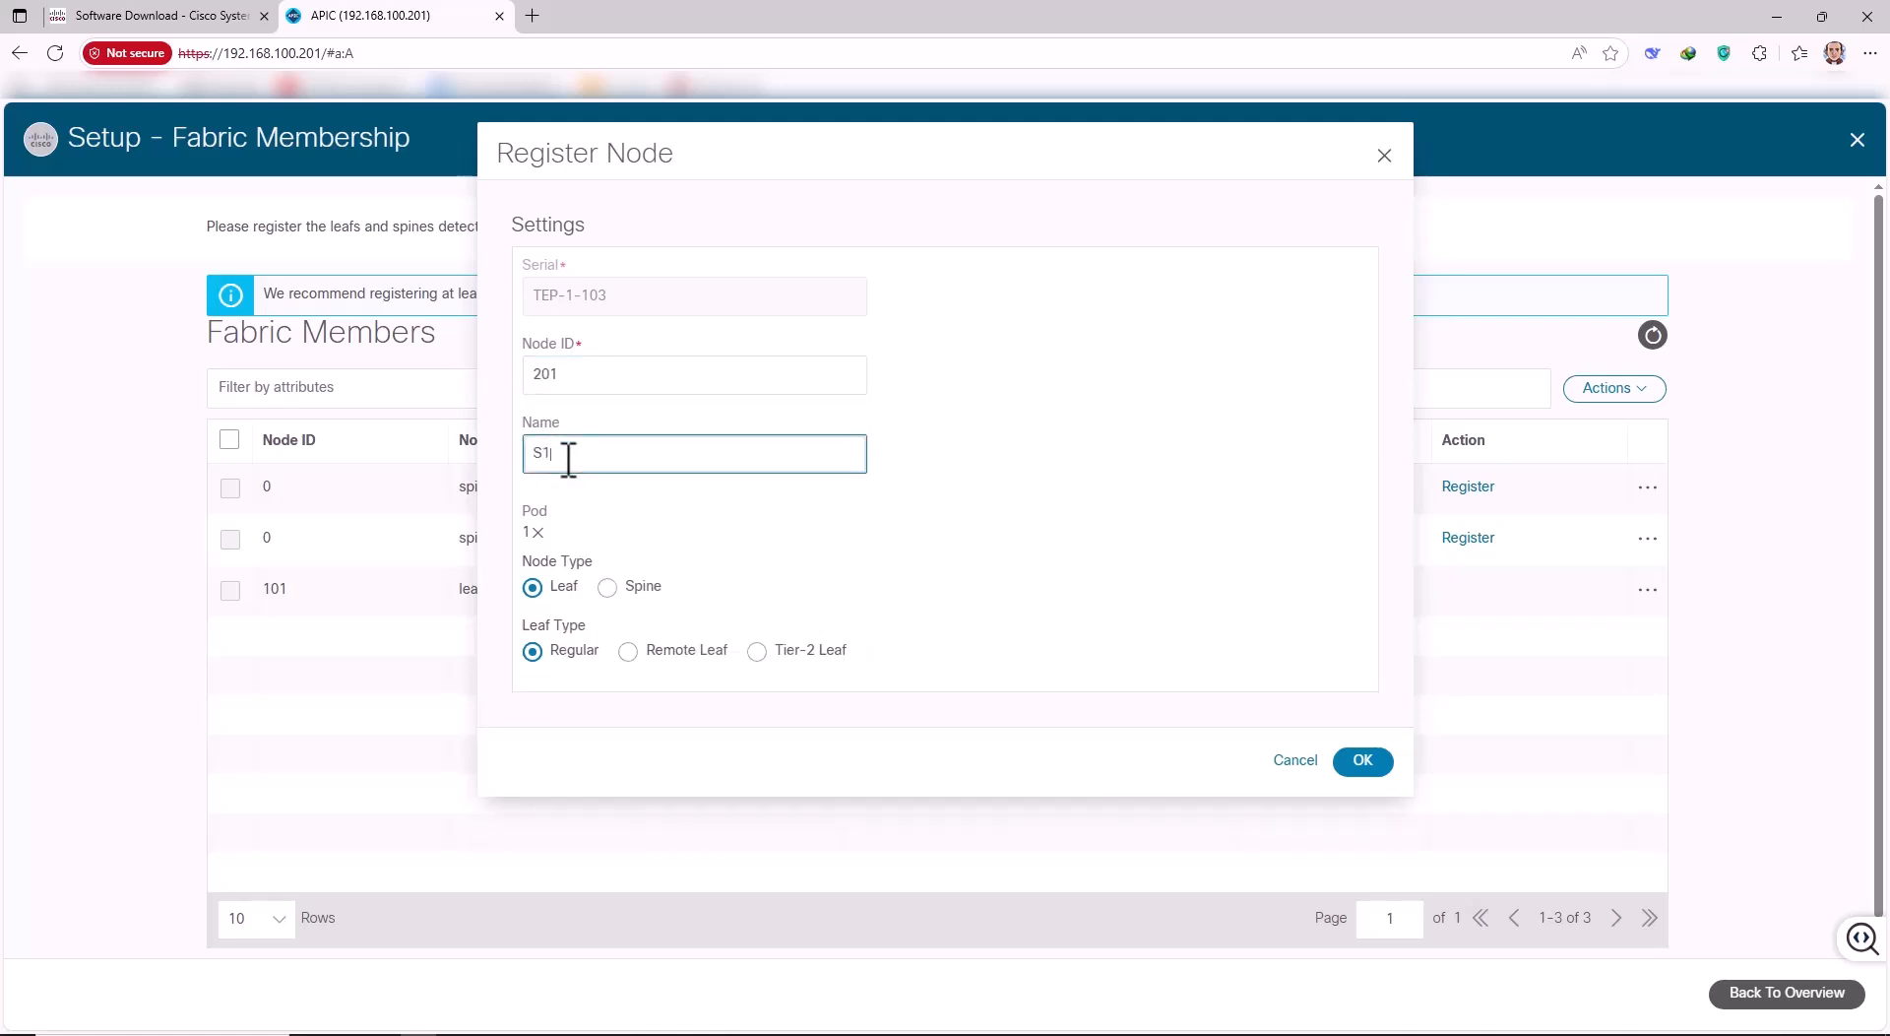
left_click(607, 588)
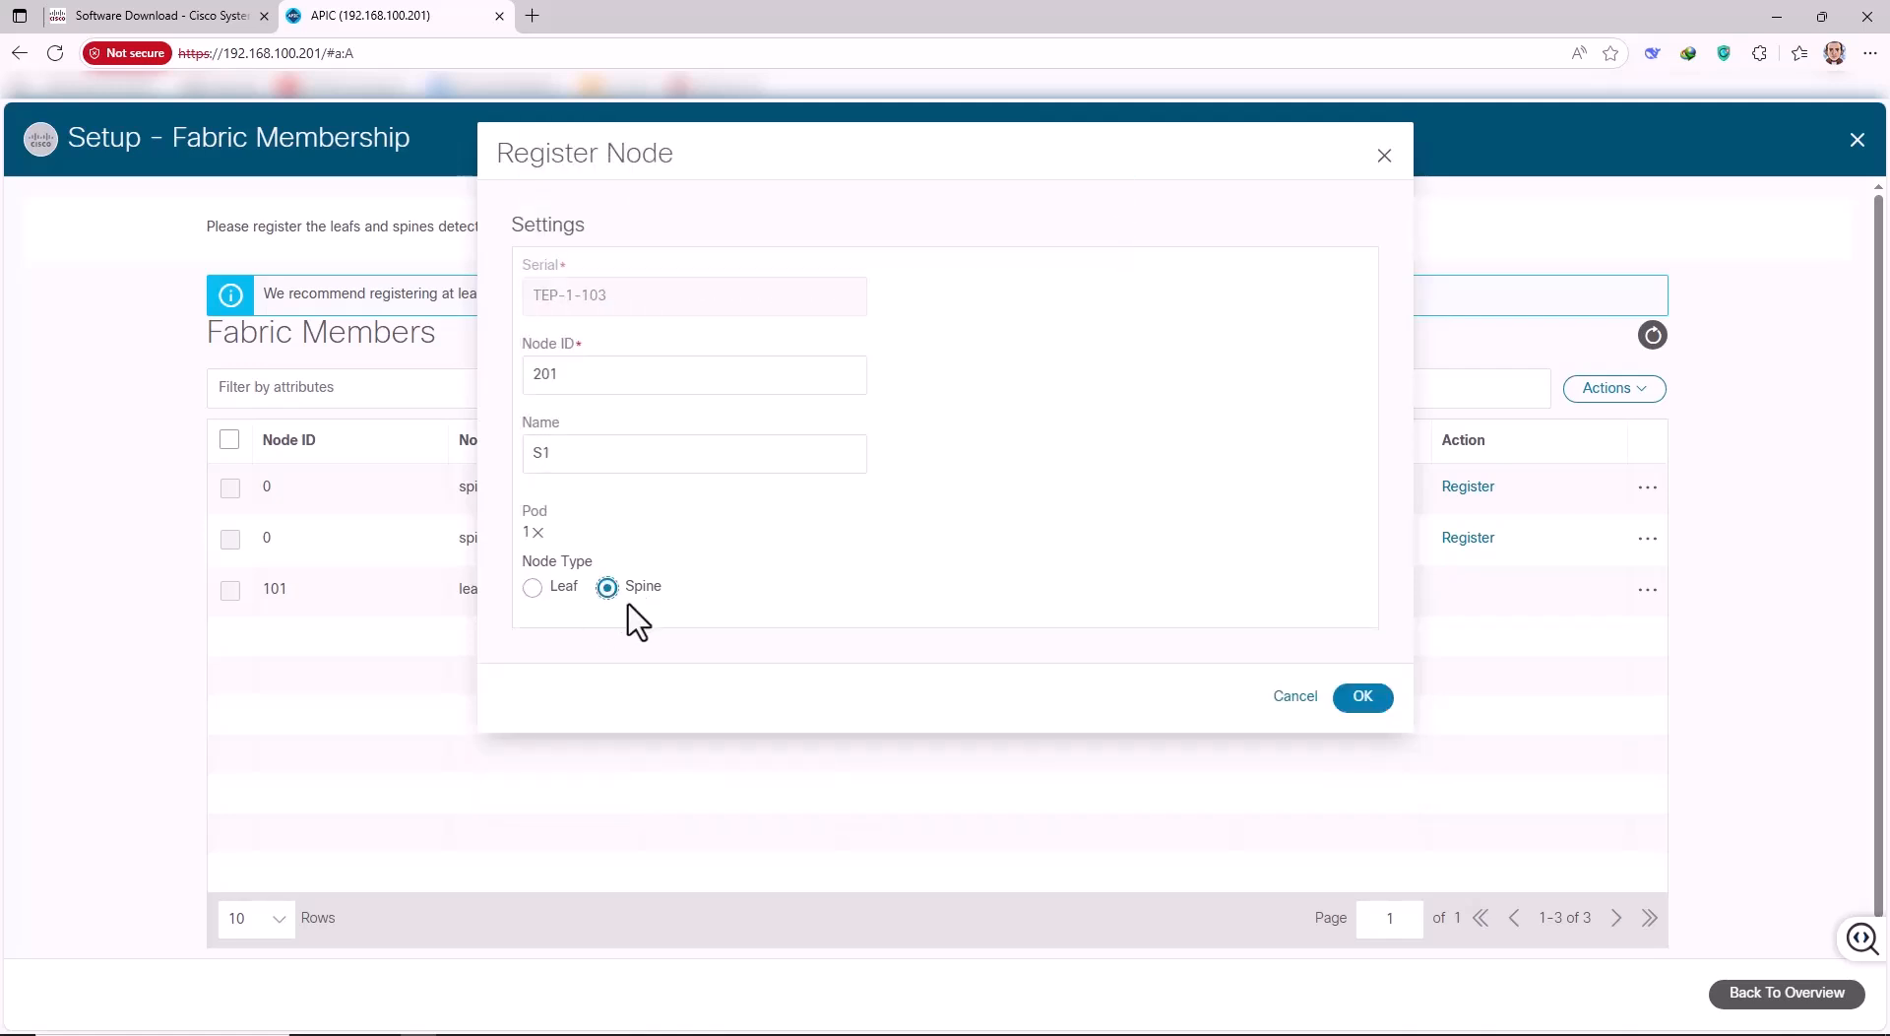
left_click(1347, 701)
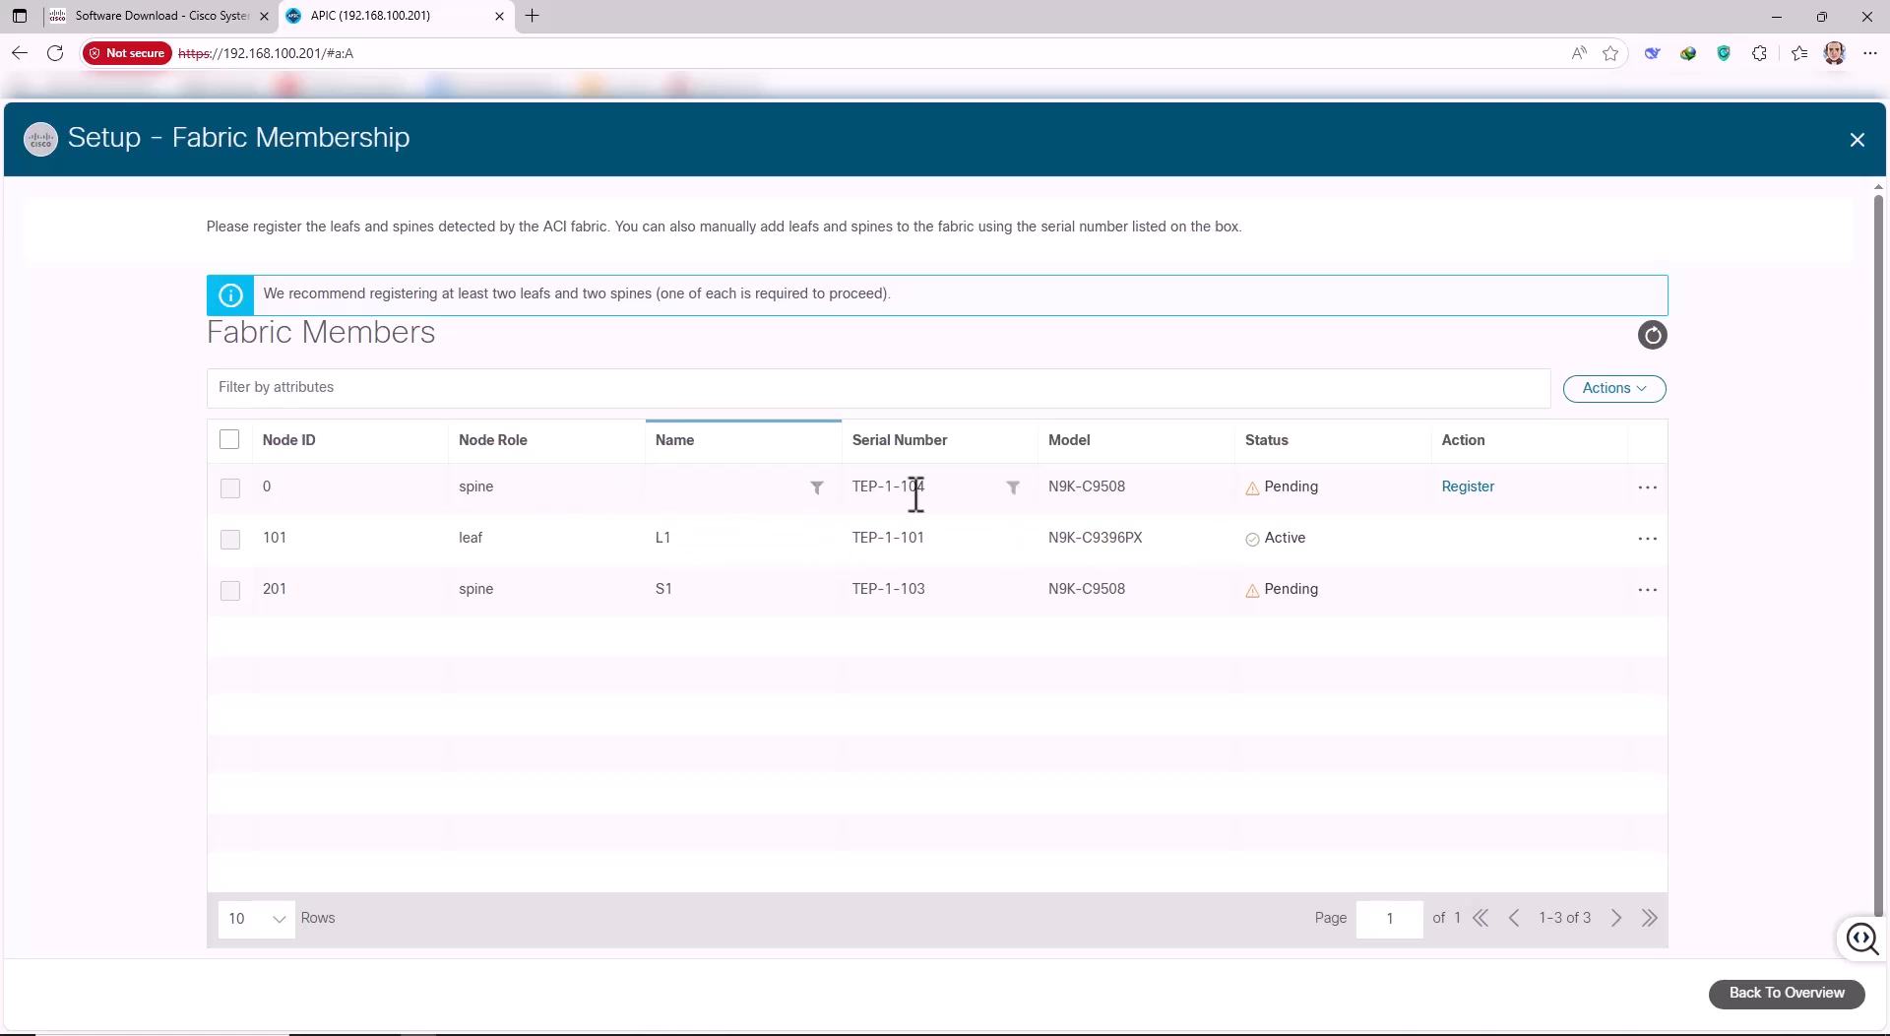
Register TEP-1-104 as a spine with Node ID 202 and name S2.
left_click(1470, 488)
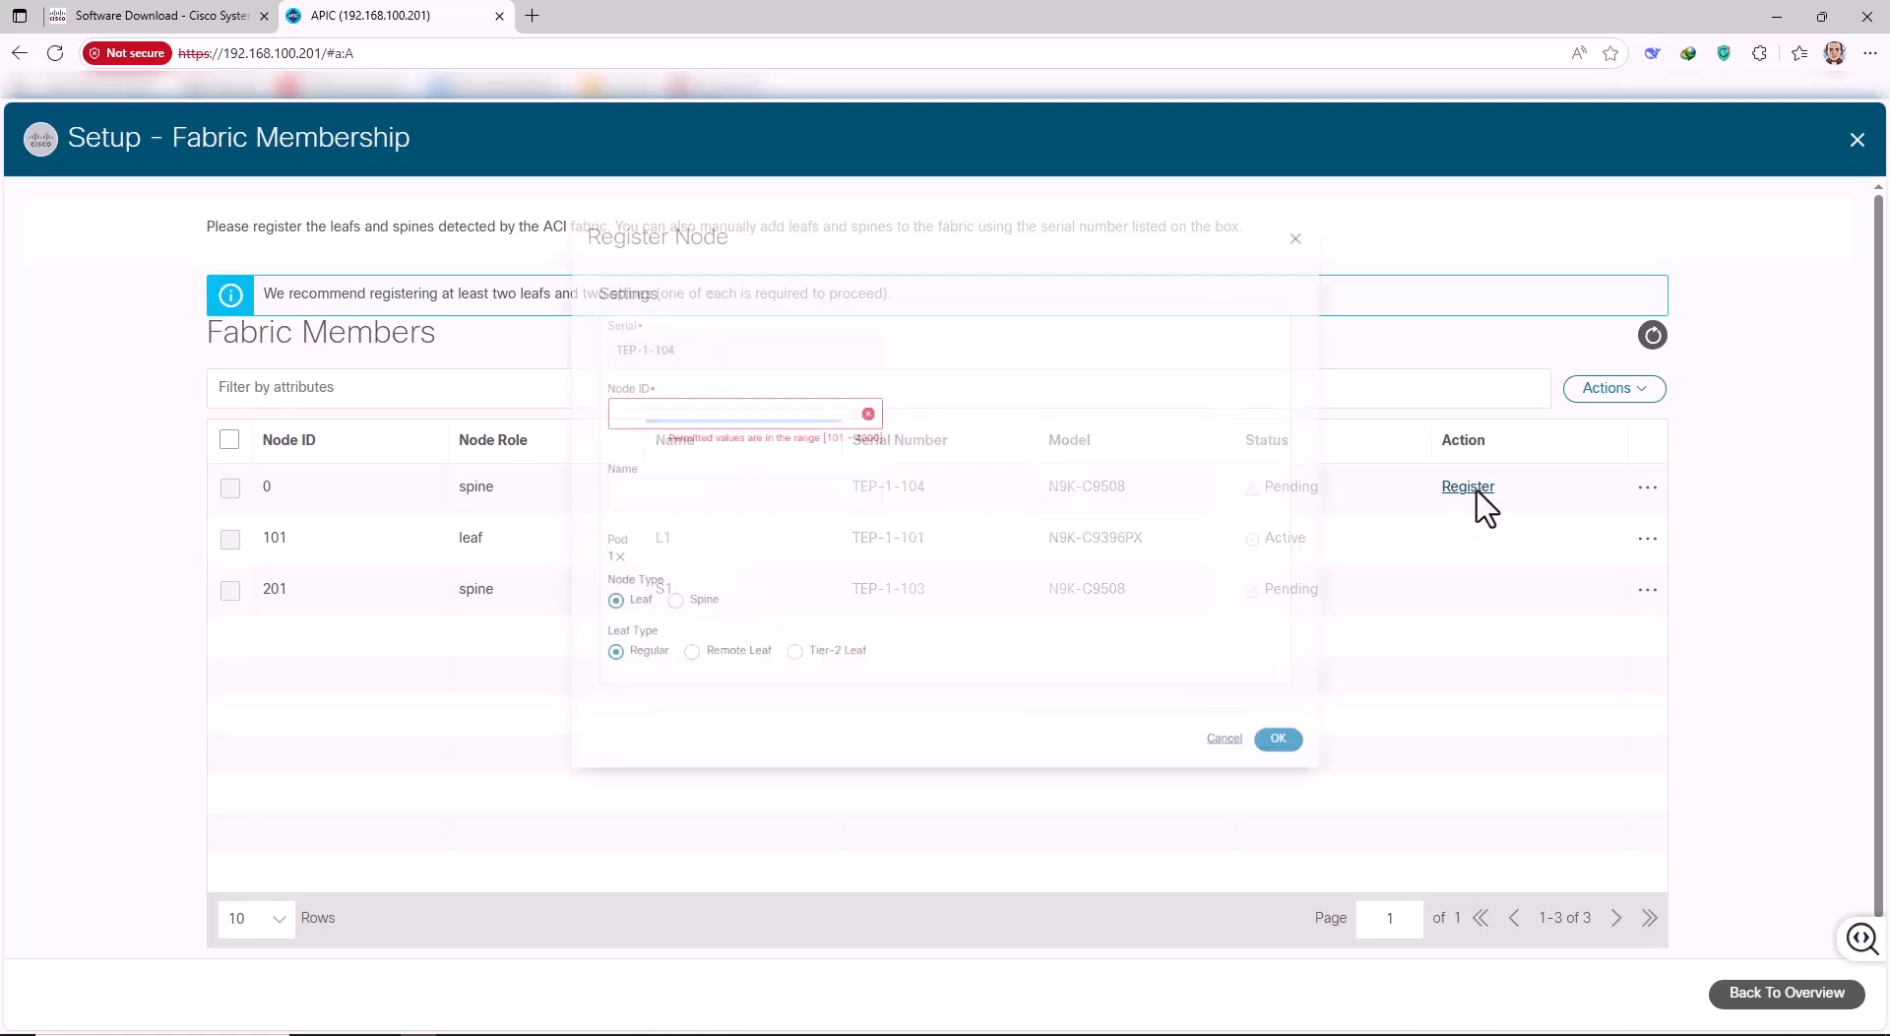
left_click(593, 378)
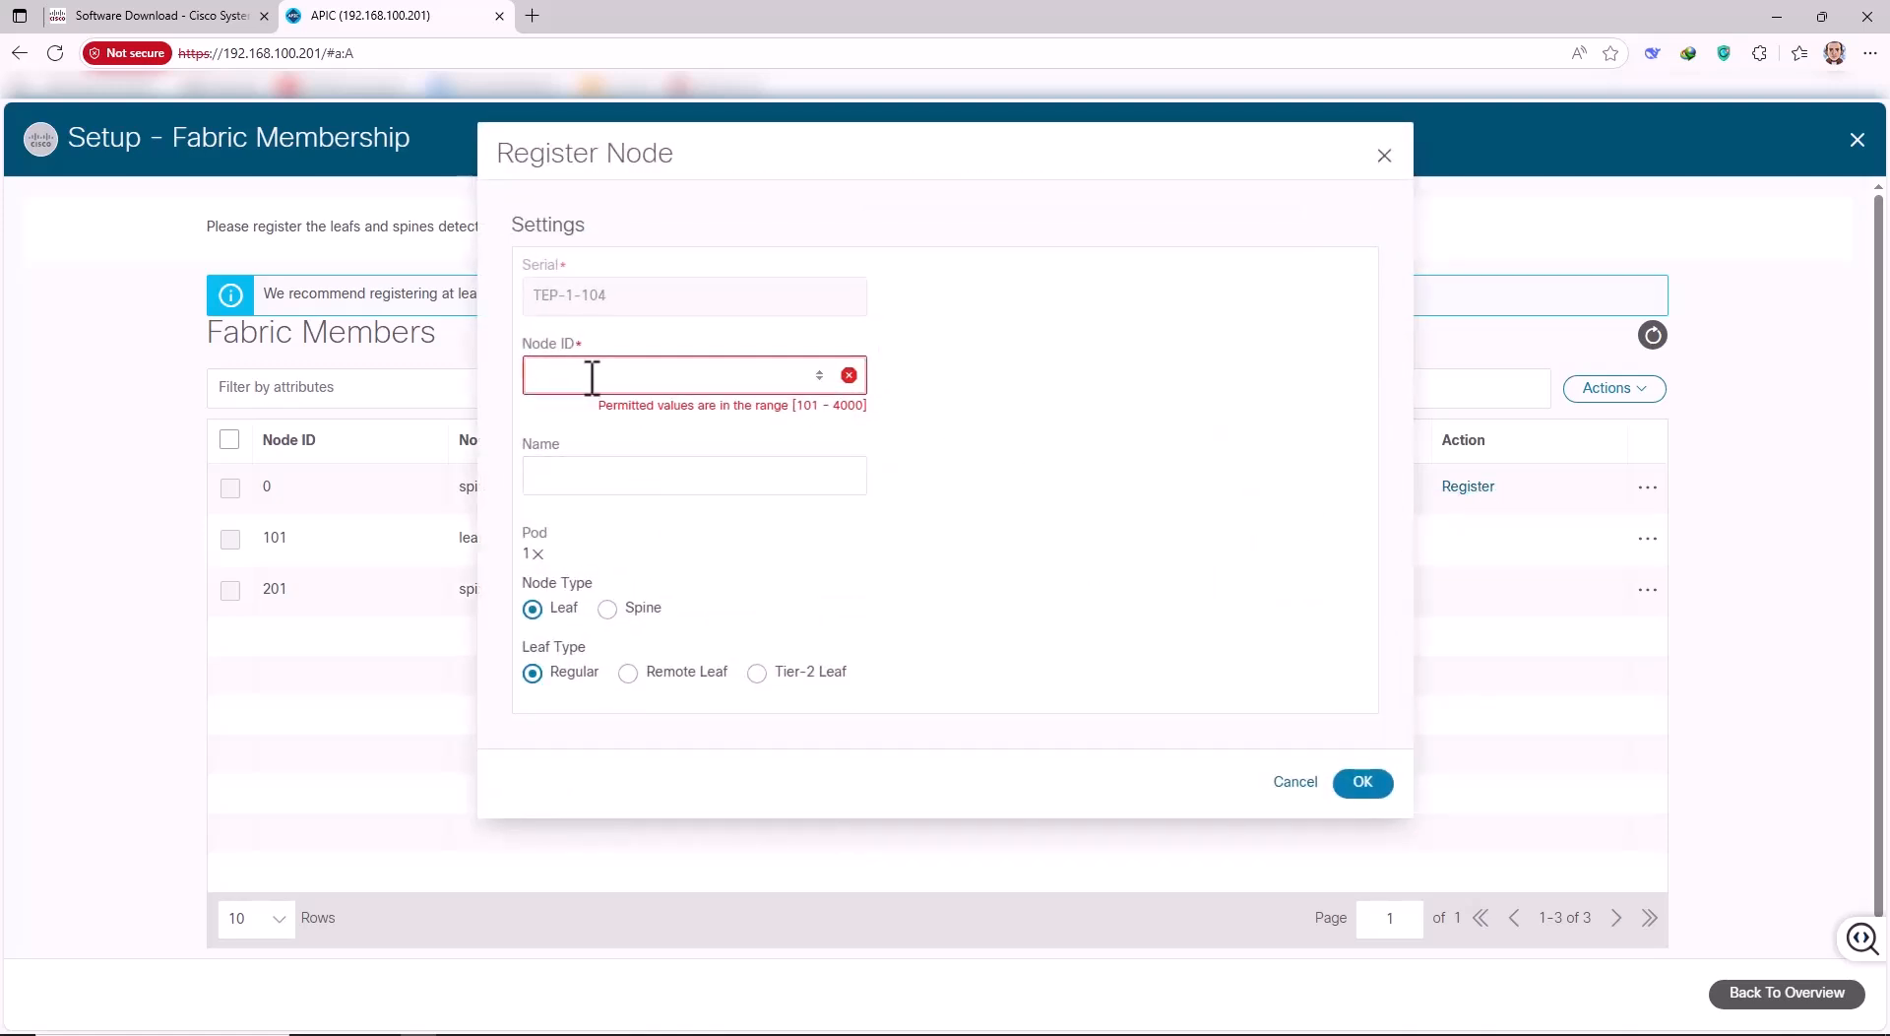
type("202")
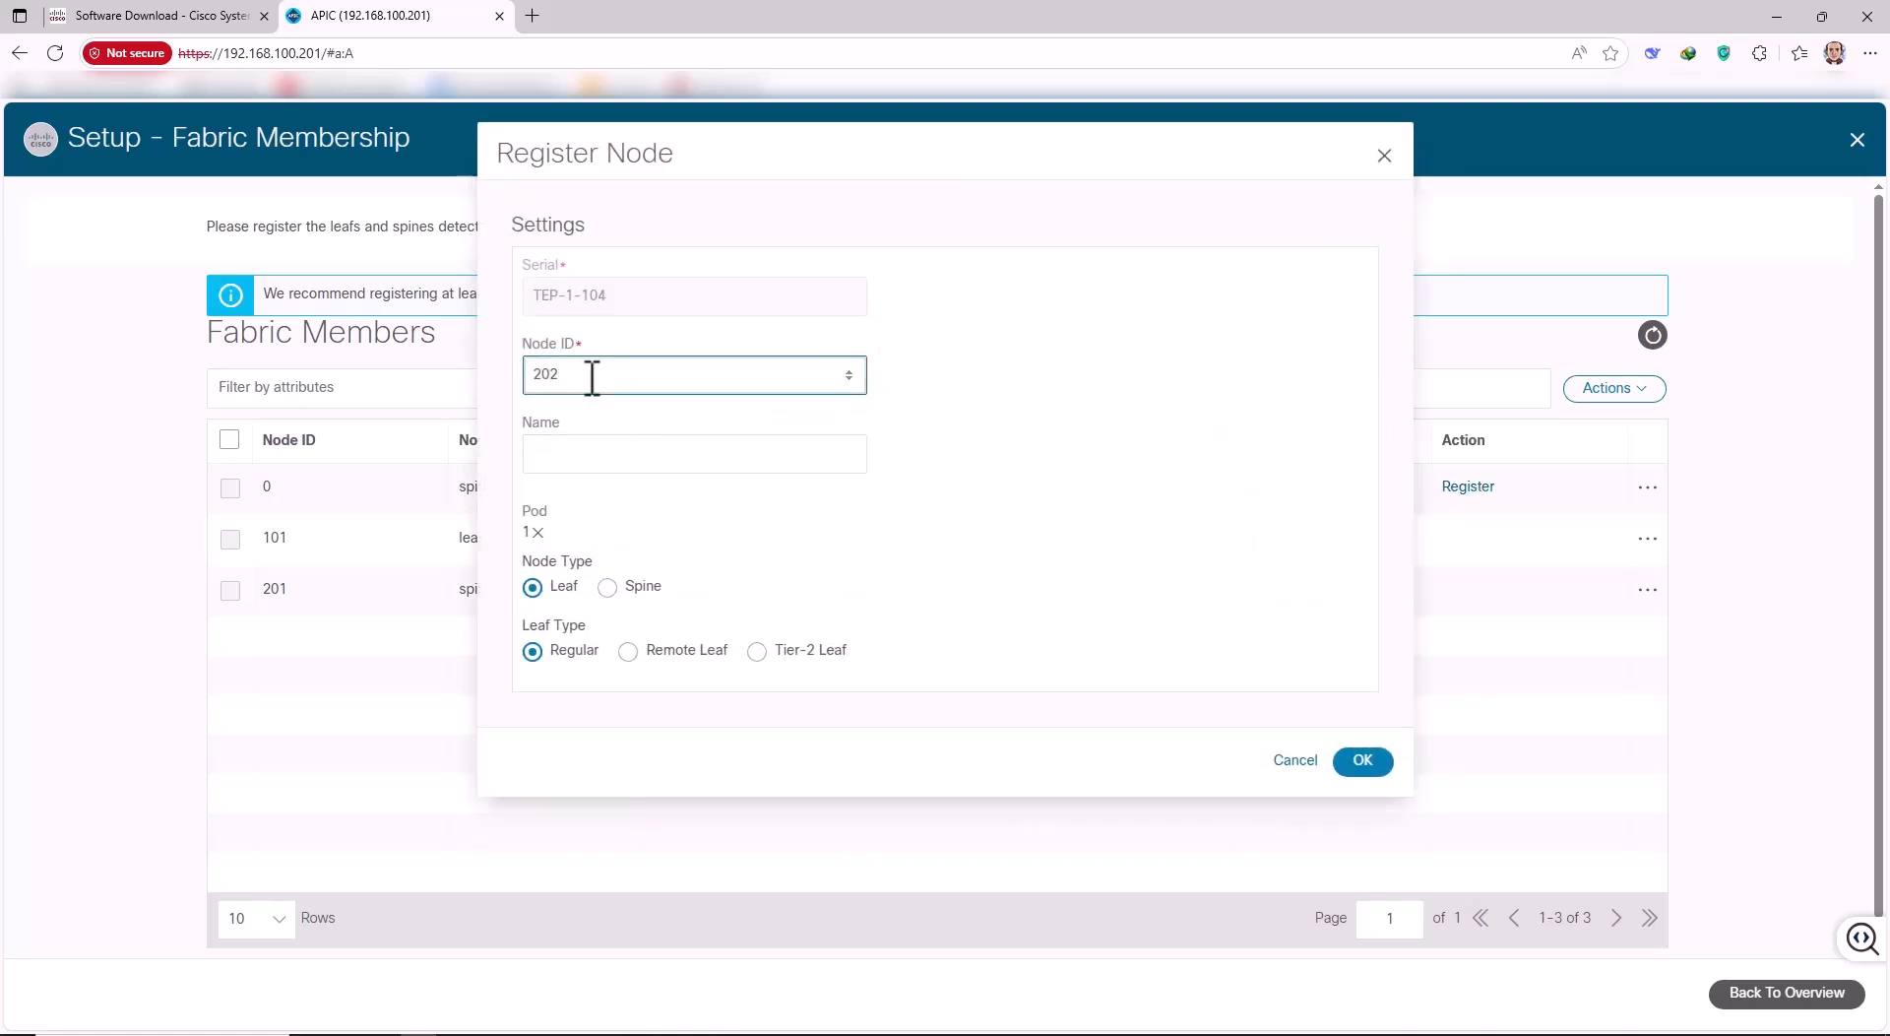
left_click(603, 453)
type("S")
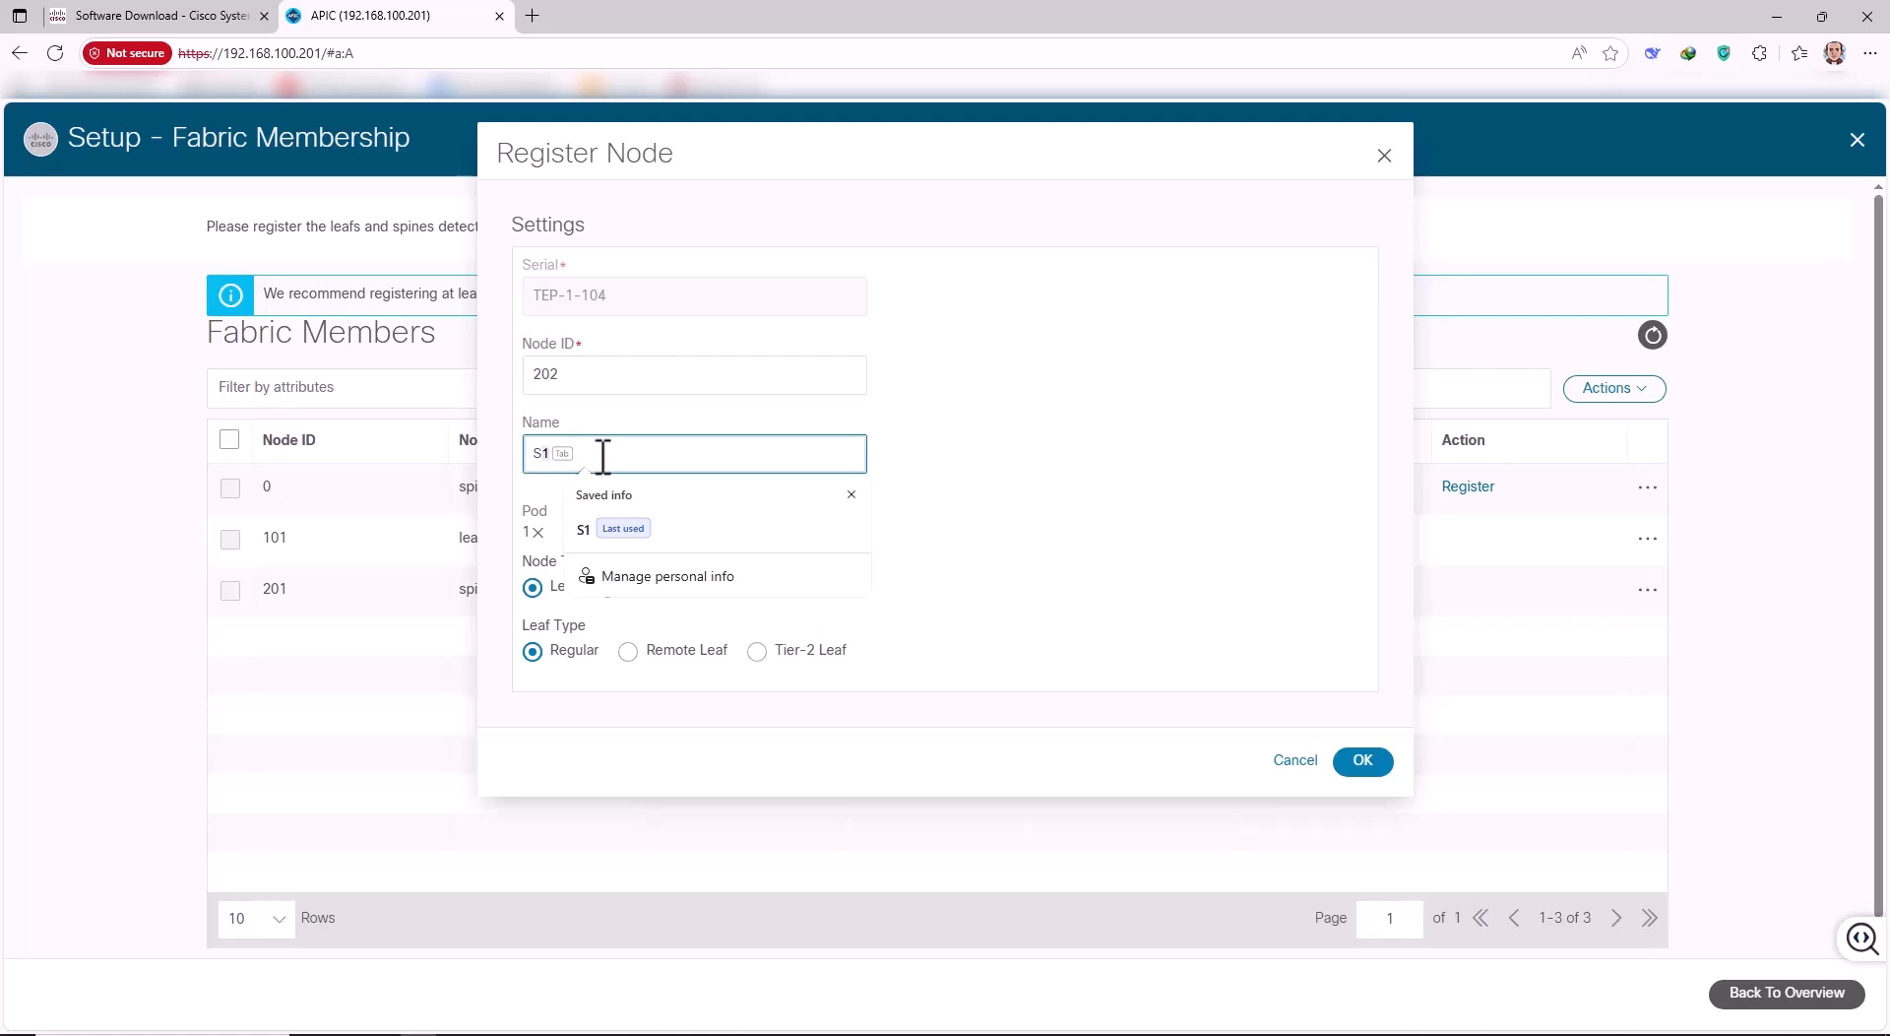
type("2")
left_click(645, 588)
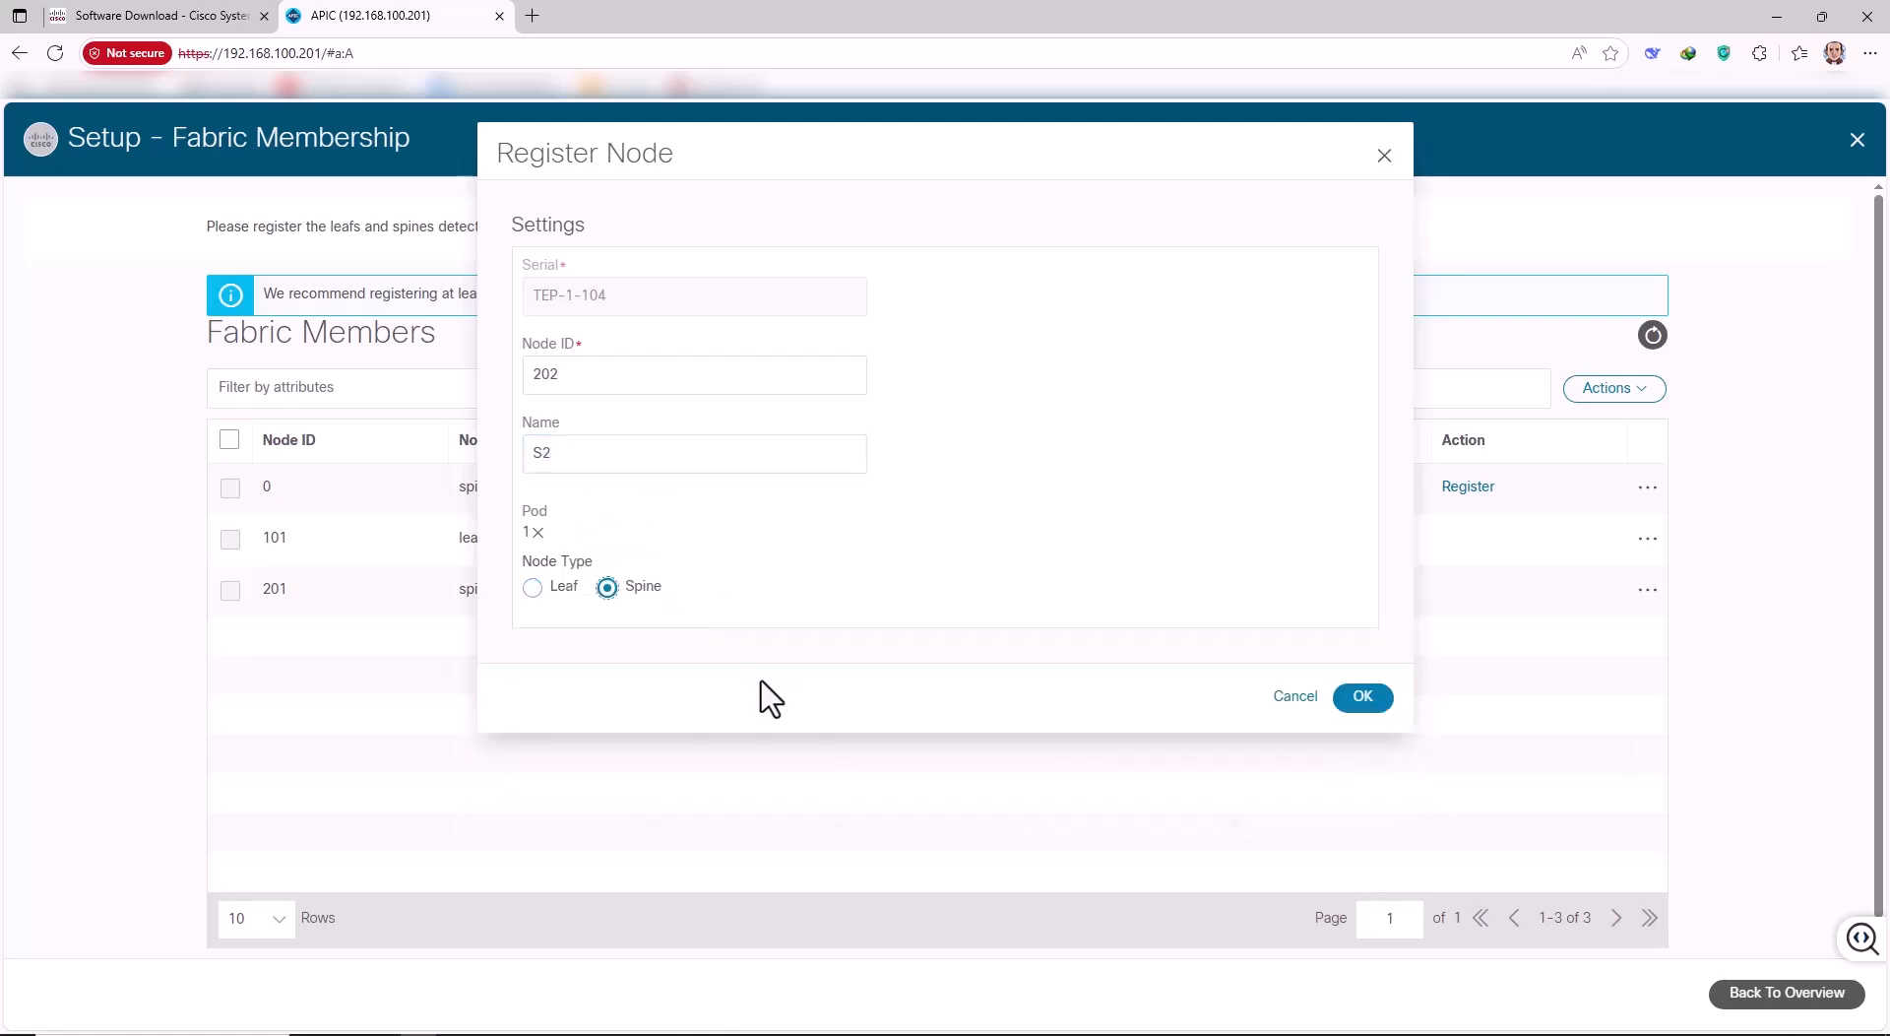
left_click(1361, 701)
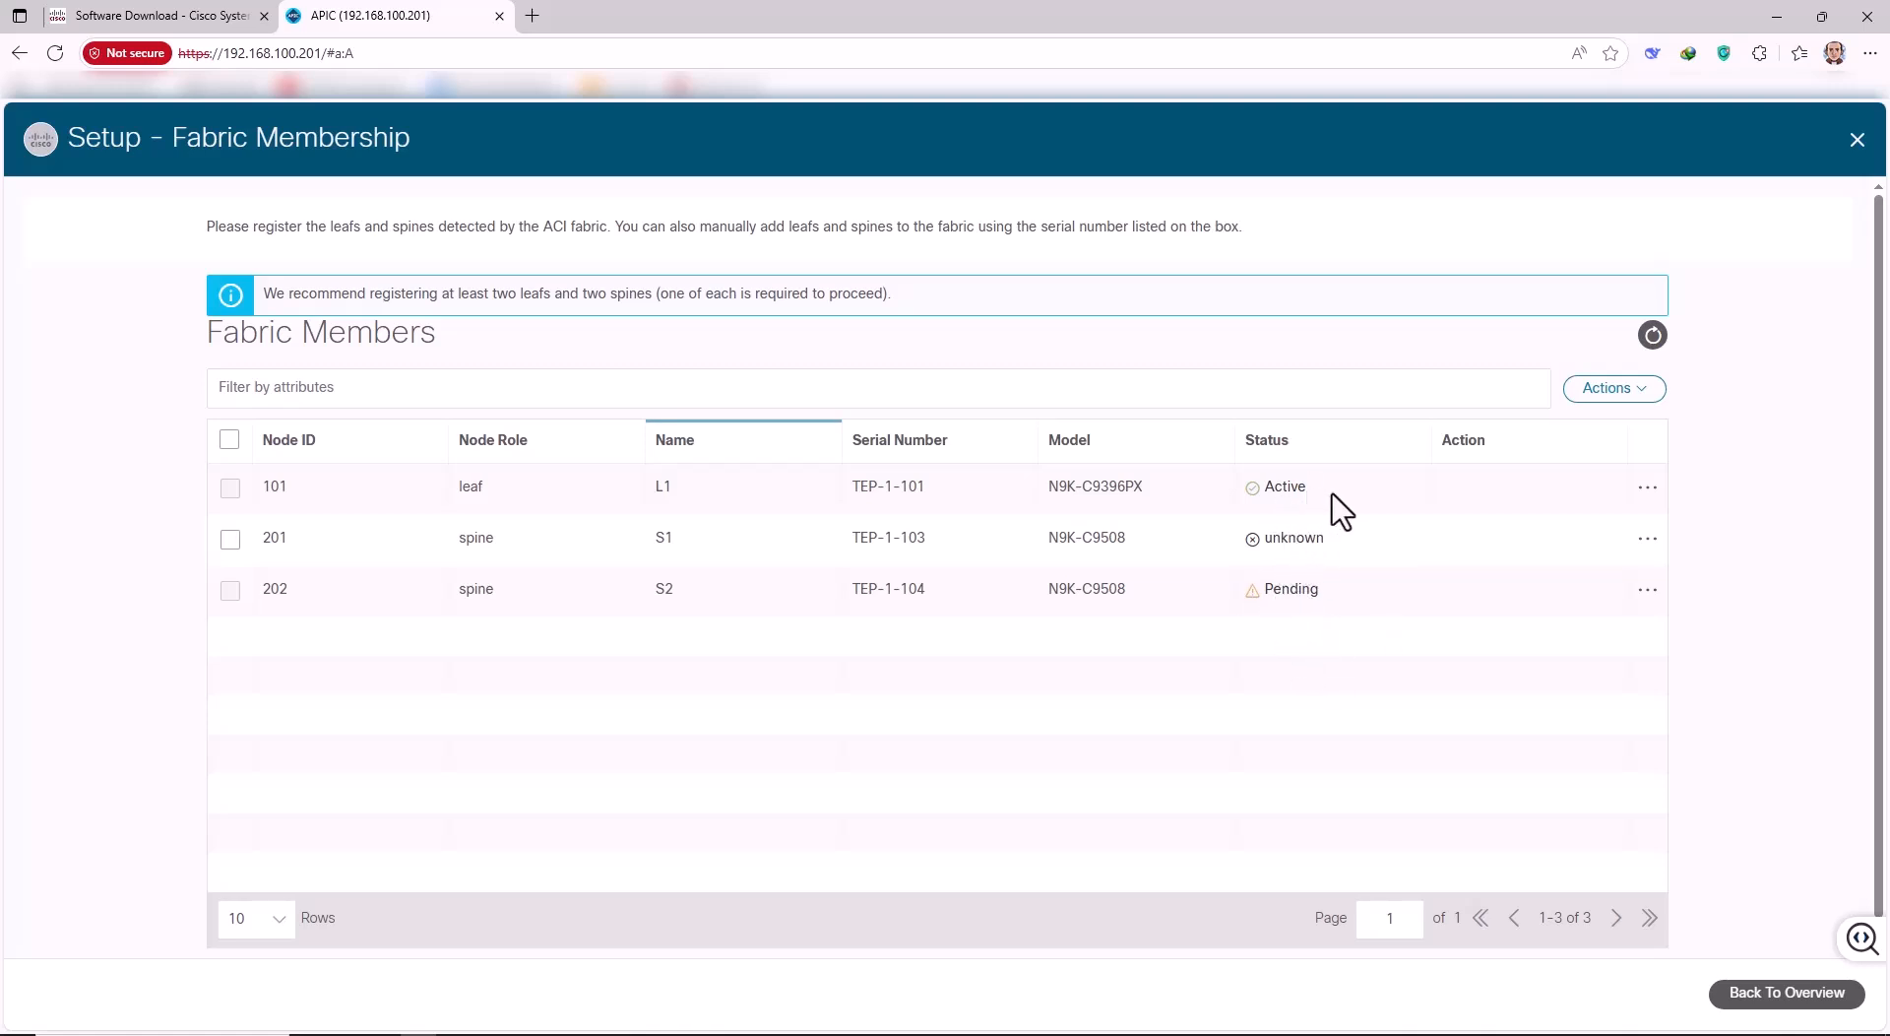
Confirm leaf L1 shows Active, then reload the Fabric Members list.
double_click(1289, 489)
left_click(1270, 512)
left_click(1651, 335)
left_click(1653, 335)
Keep refreshing Fabric Members until the second leaf TEP-1-102 appears as Pending.
left_click(1652, 336)
left_click(1653, 336)
left_click(1653, 335)
left_click(1653, 335)
left_click(1652, 336)
left_click(1653, 336)
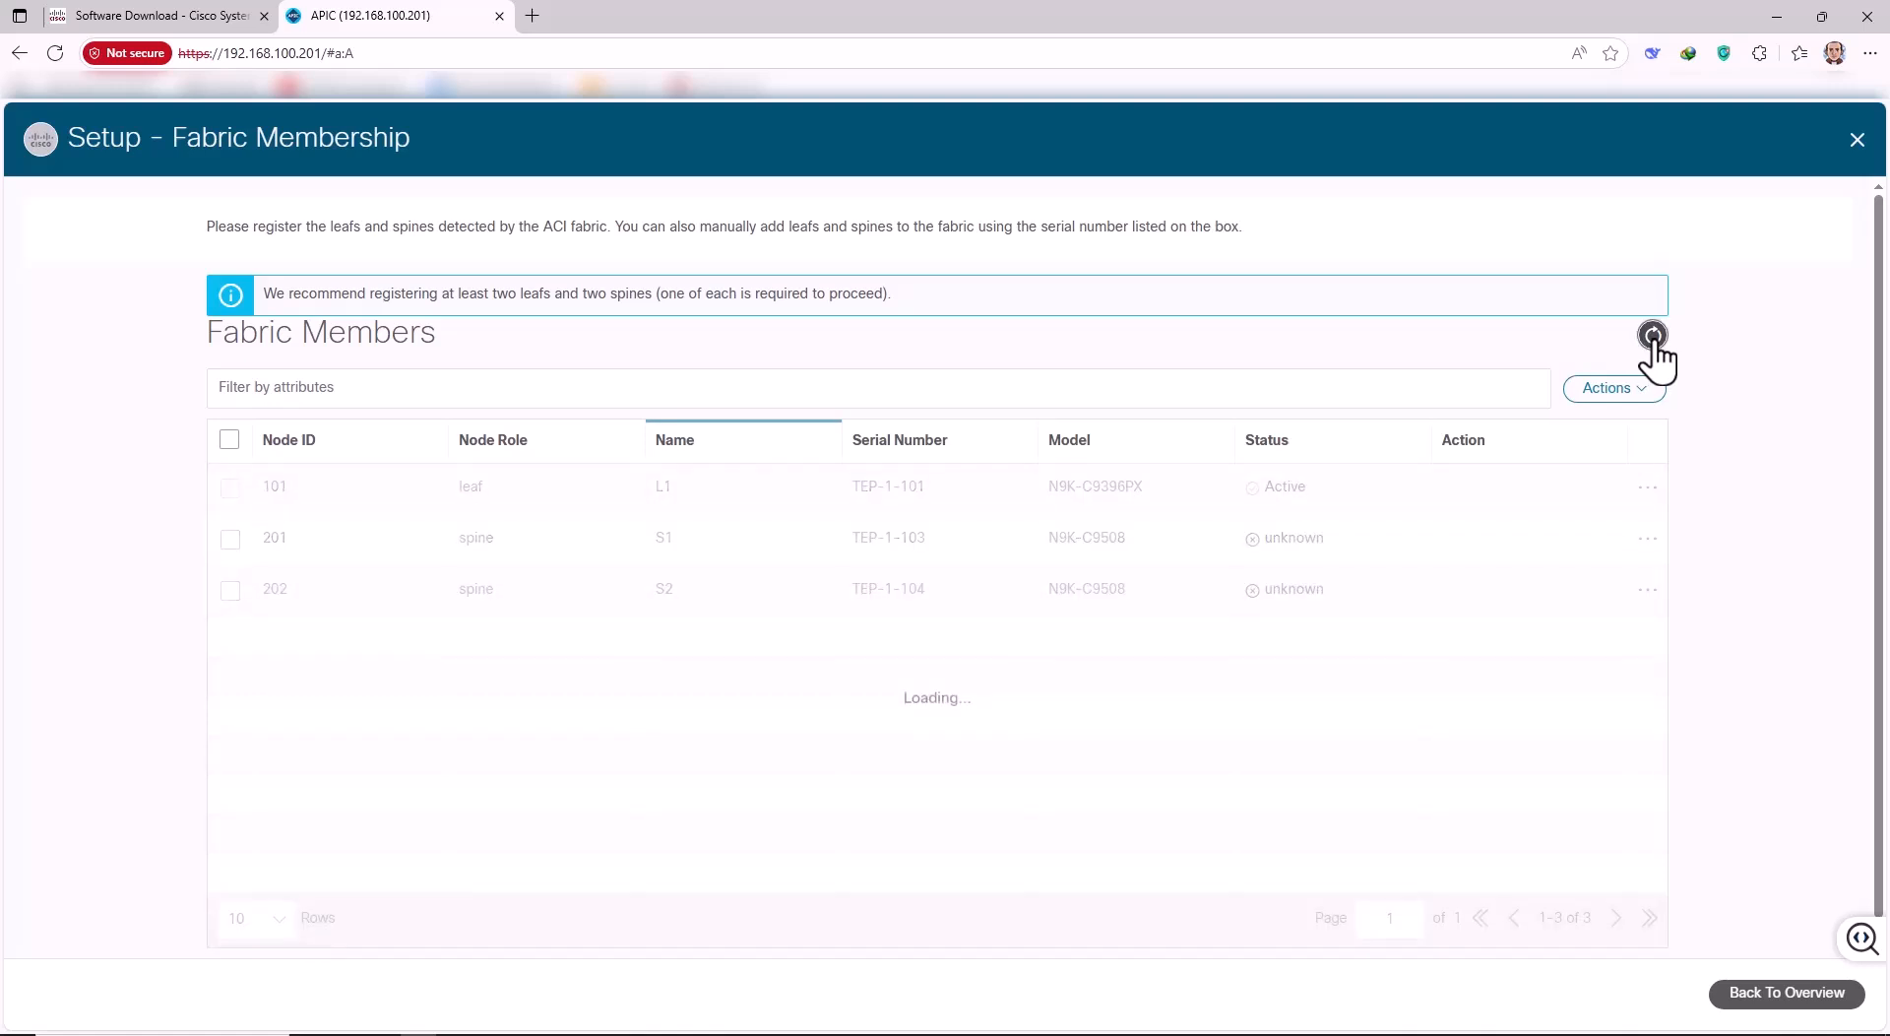
left_click(1653, 336)
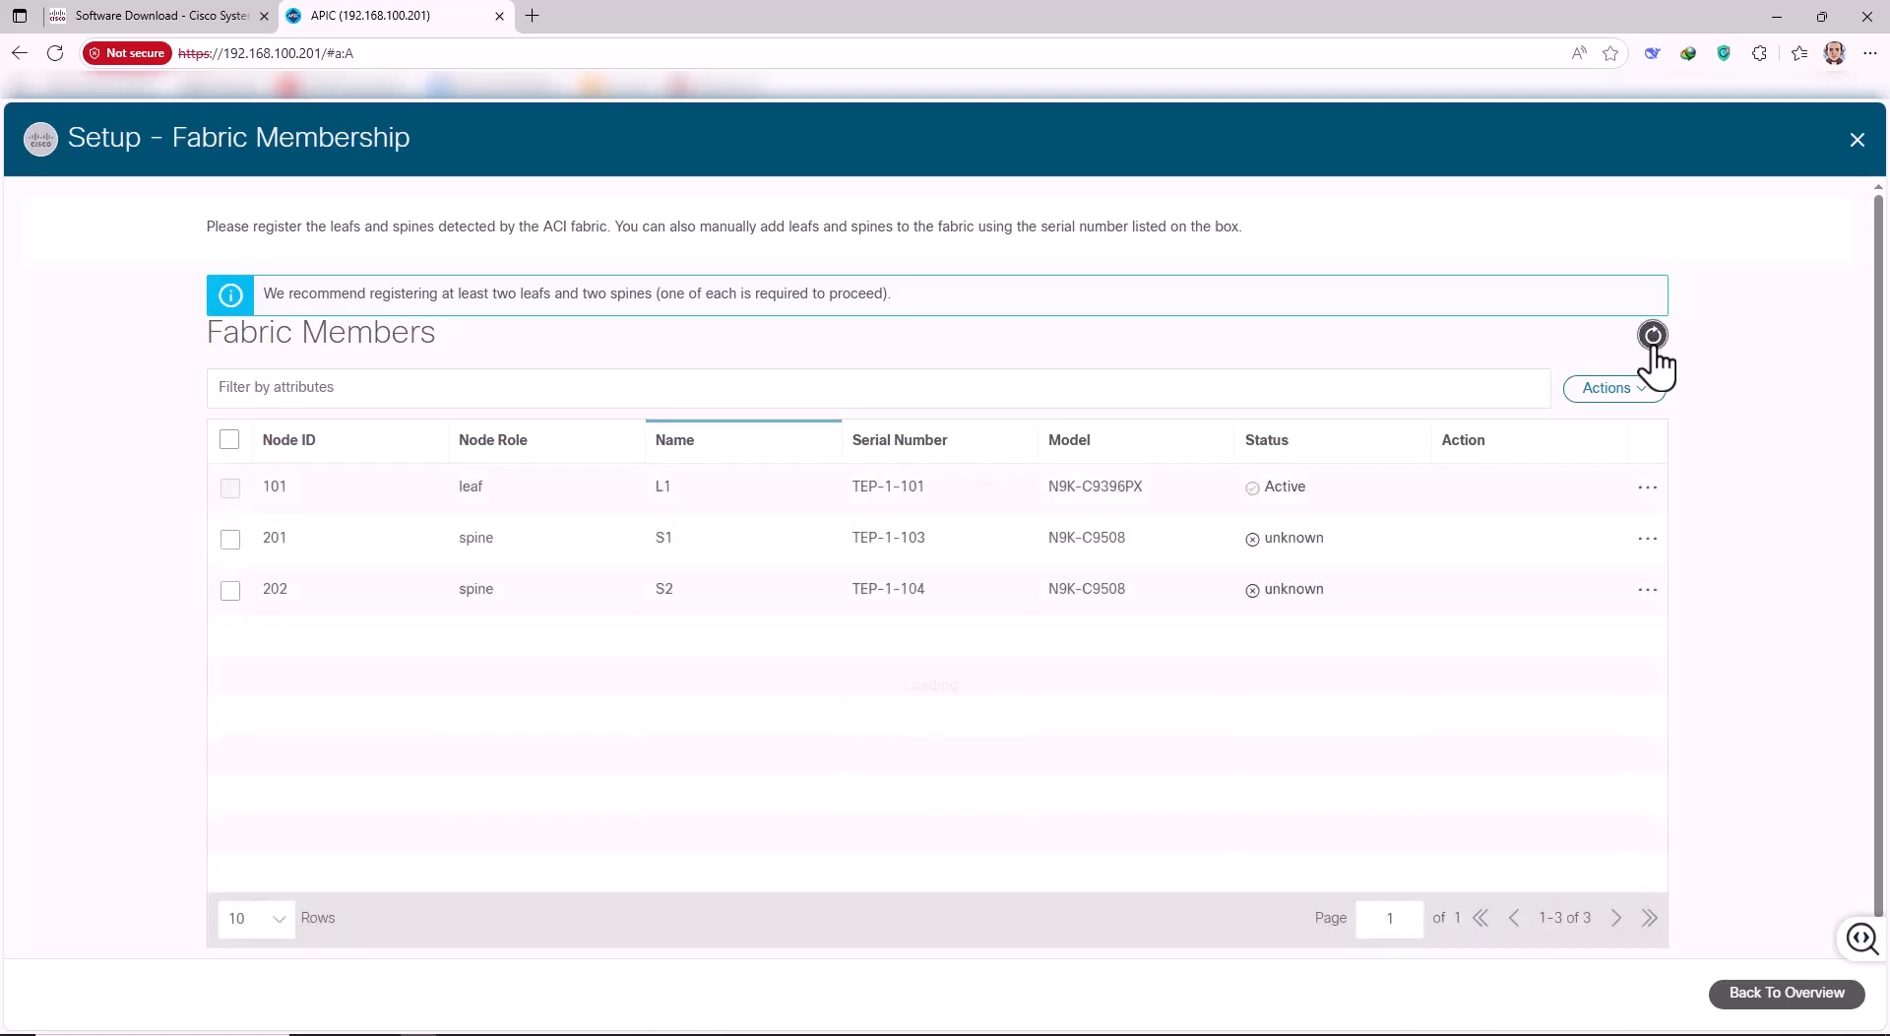
left_click(1653, 336)
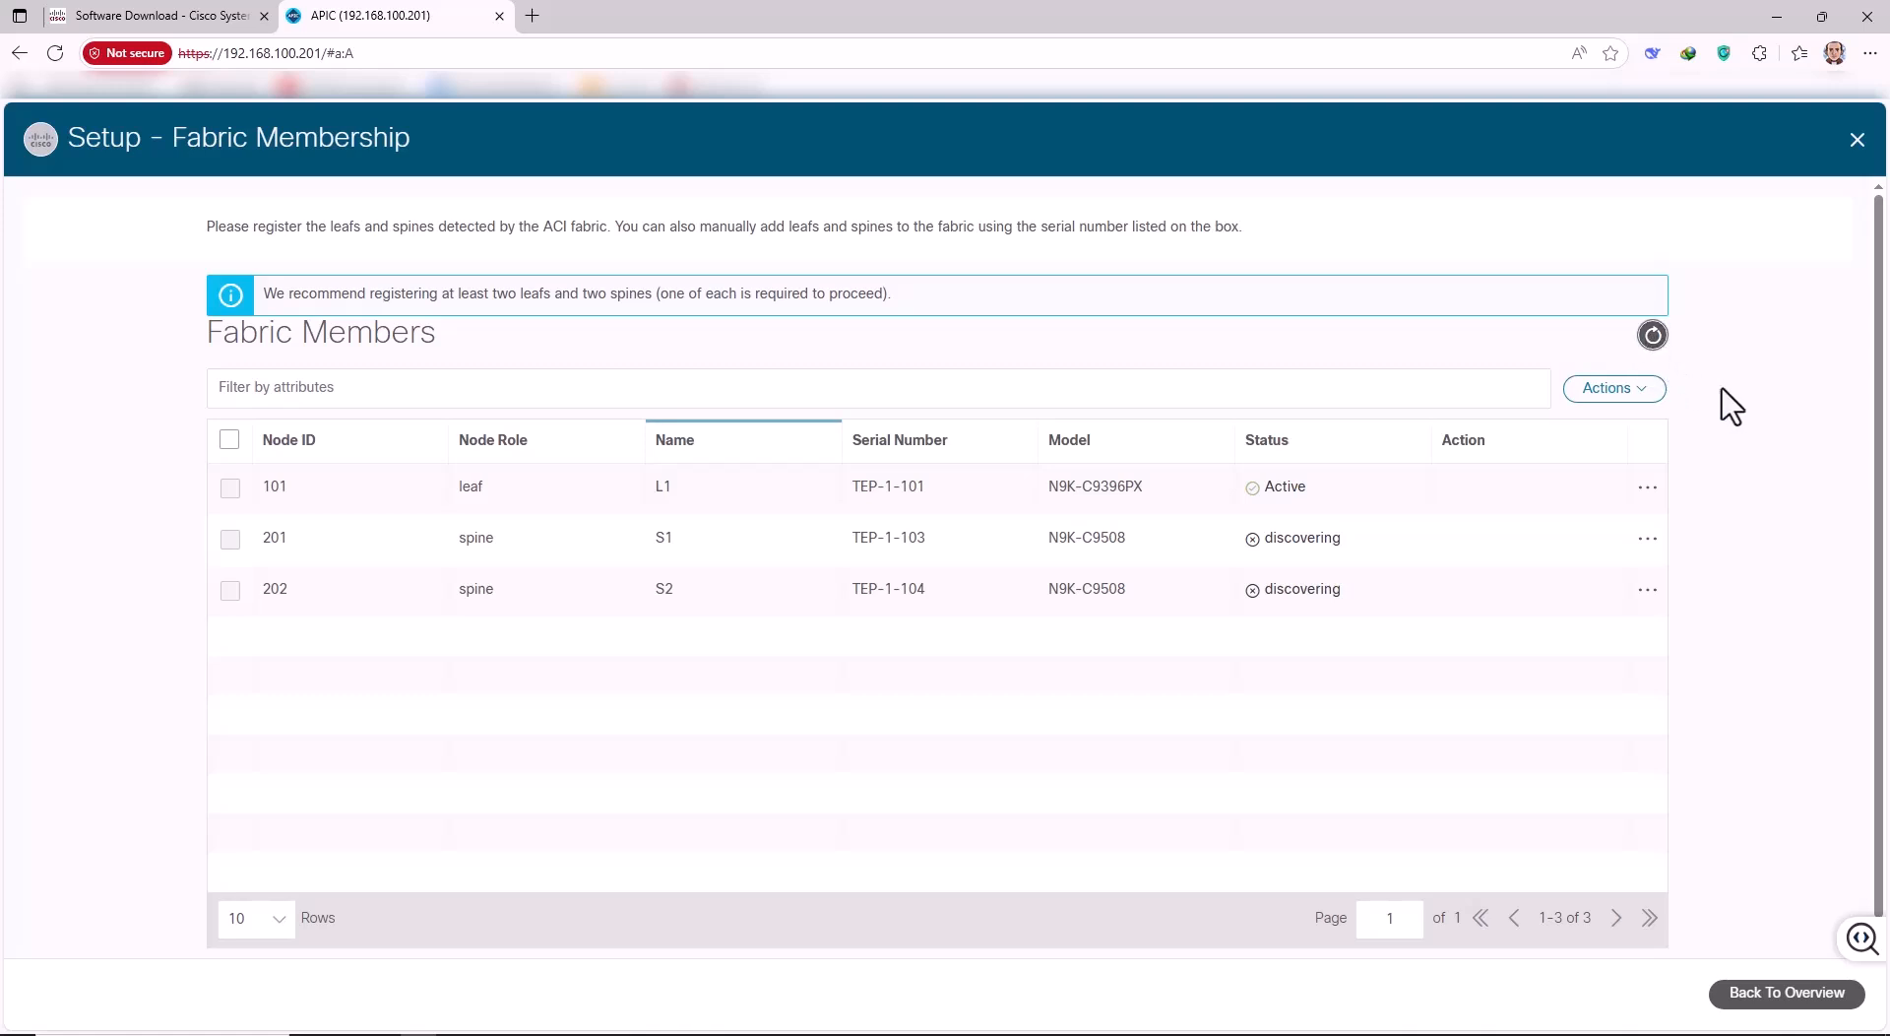
left_click(1652, 335)
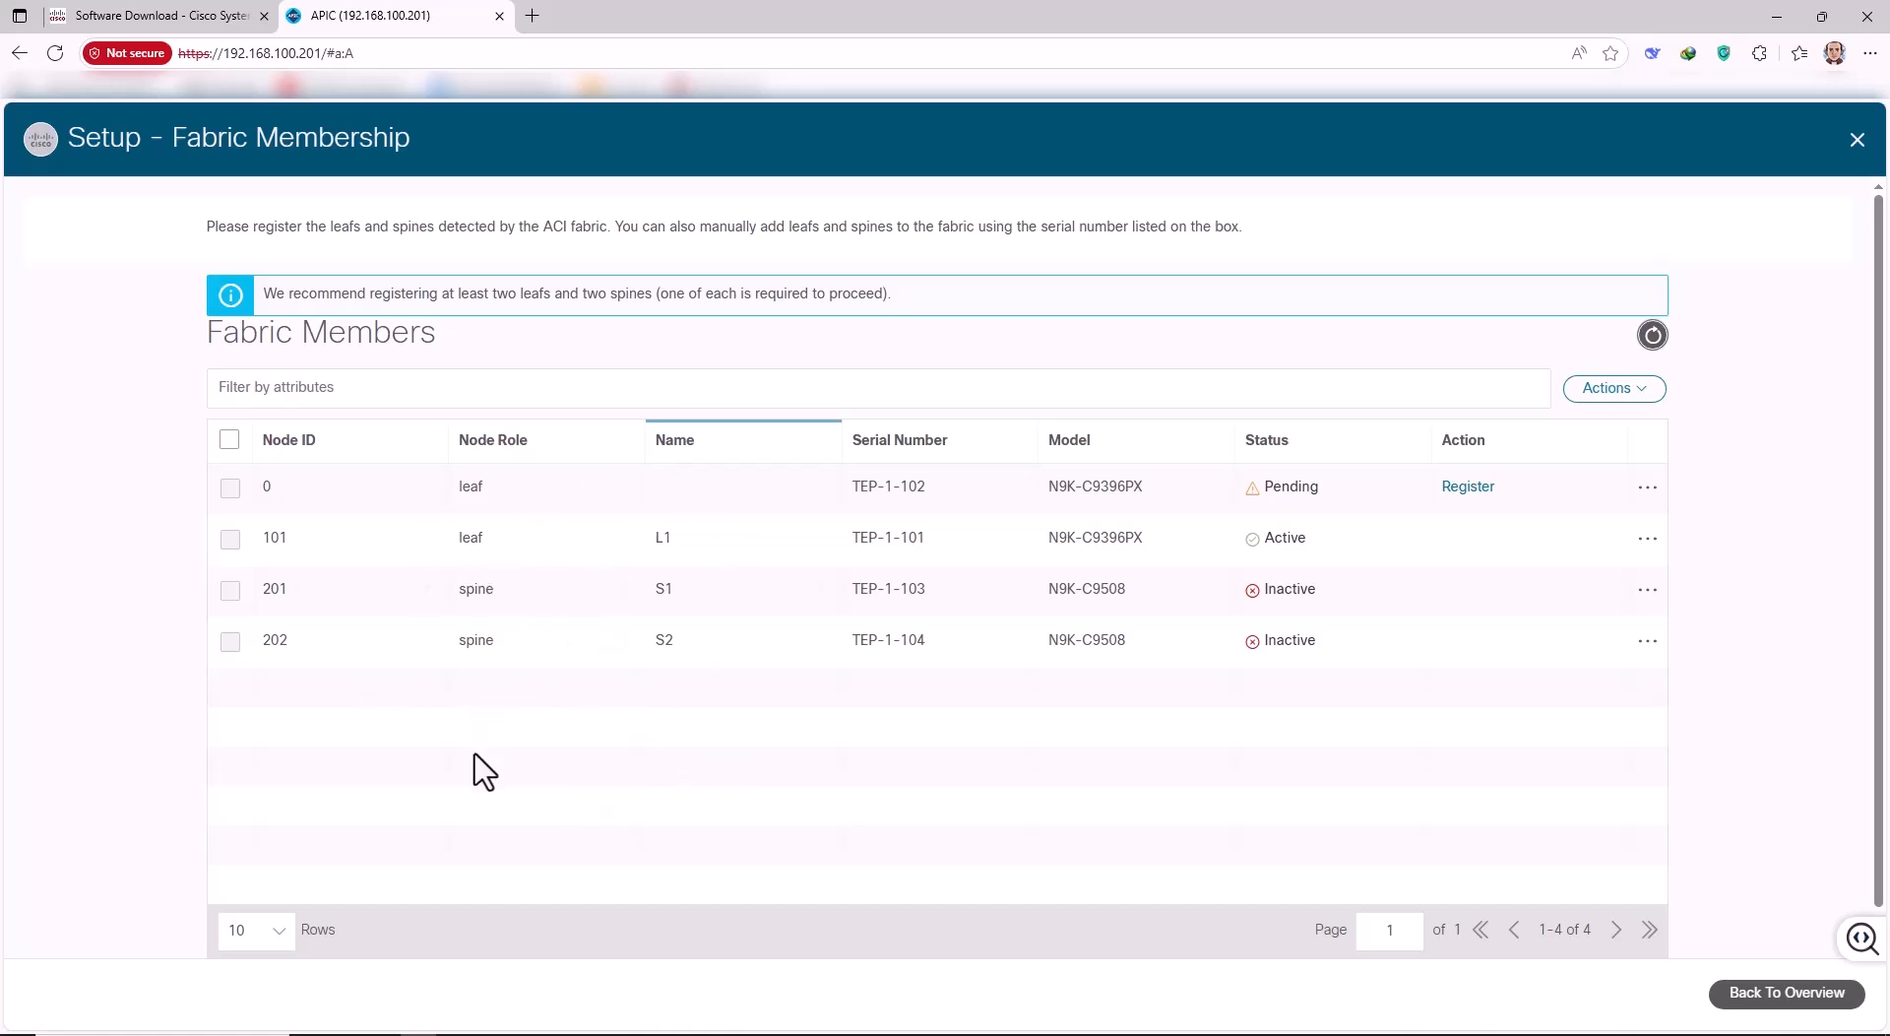
Register pending leaf TEP-1-102 as node ID 102 named L2.
left_click(1470, 489)
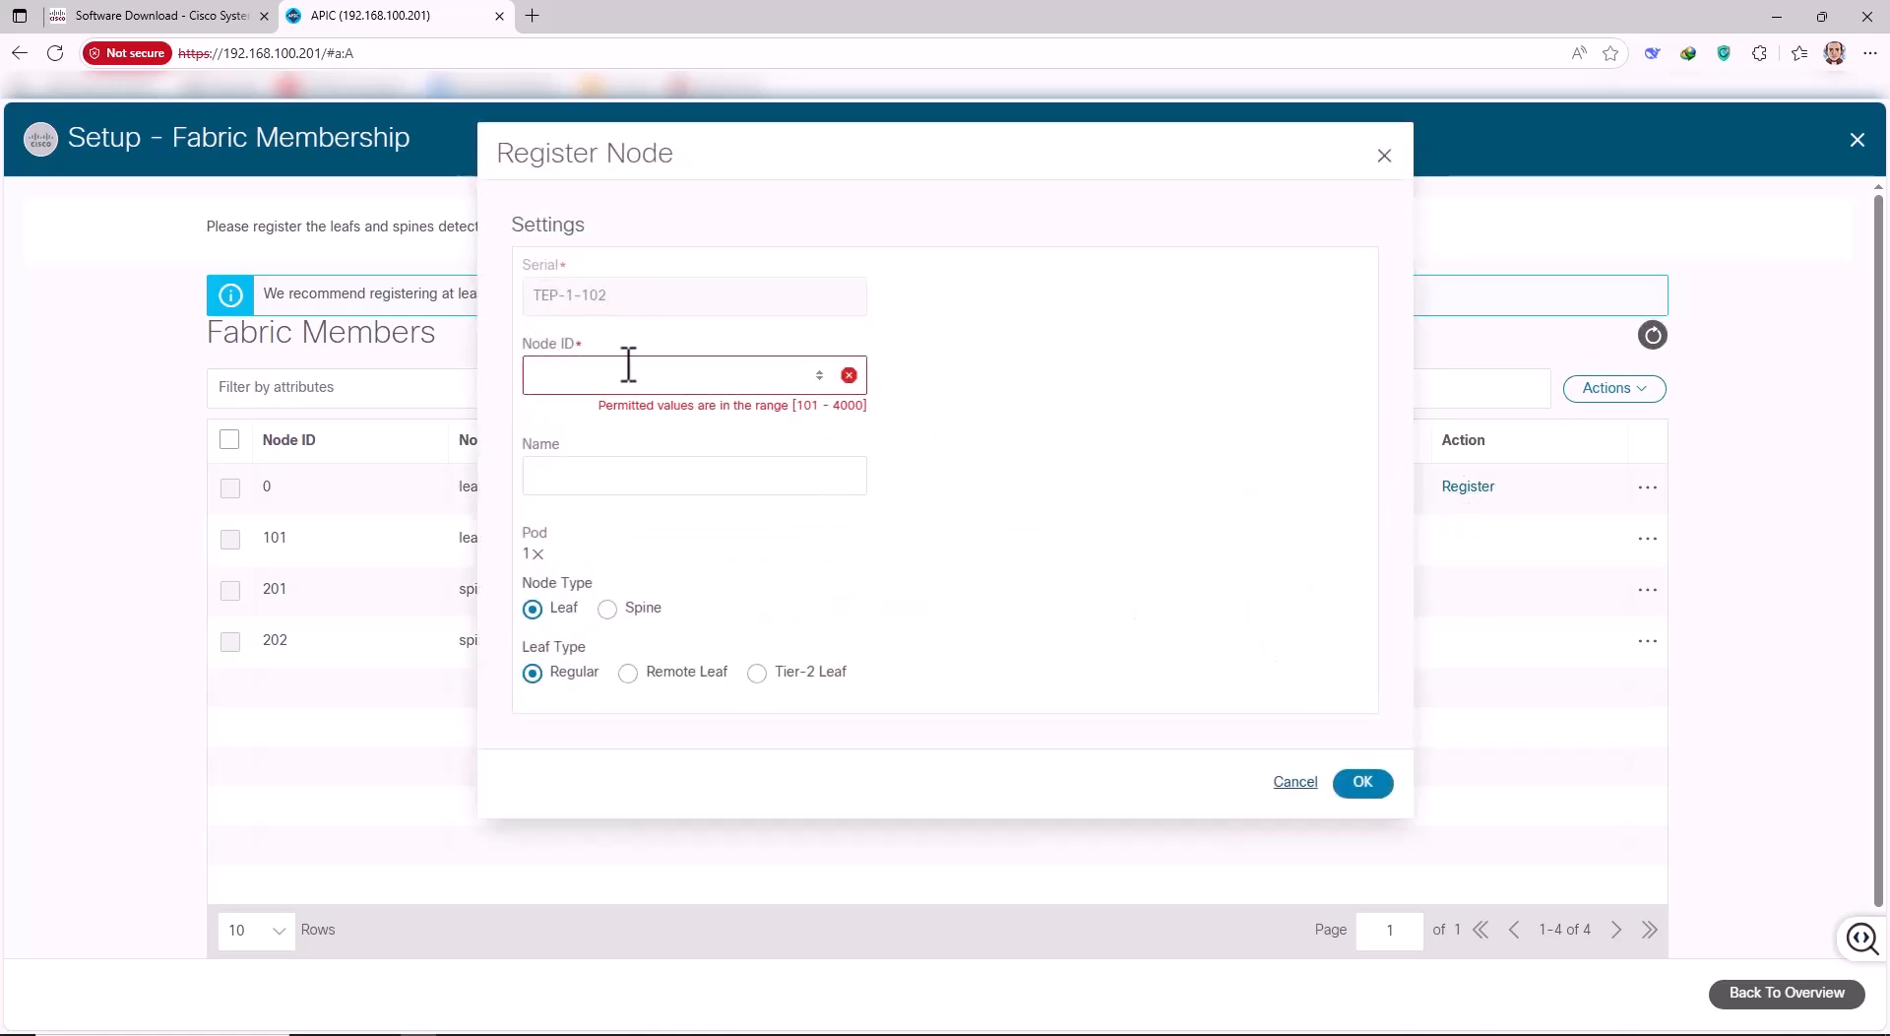
left_click(630, 365)
type("102")
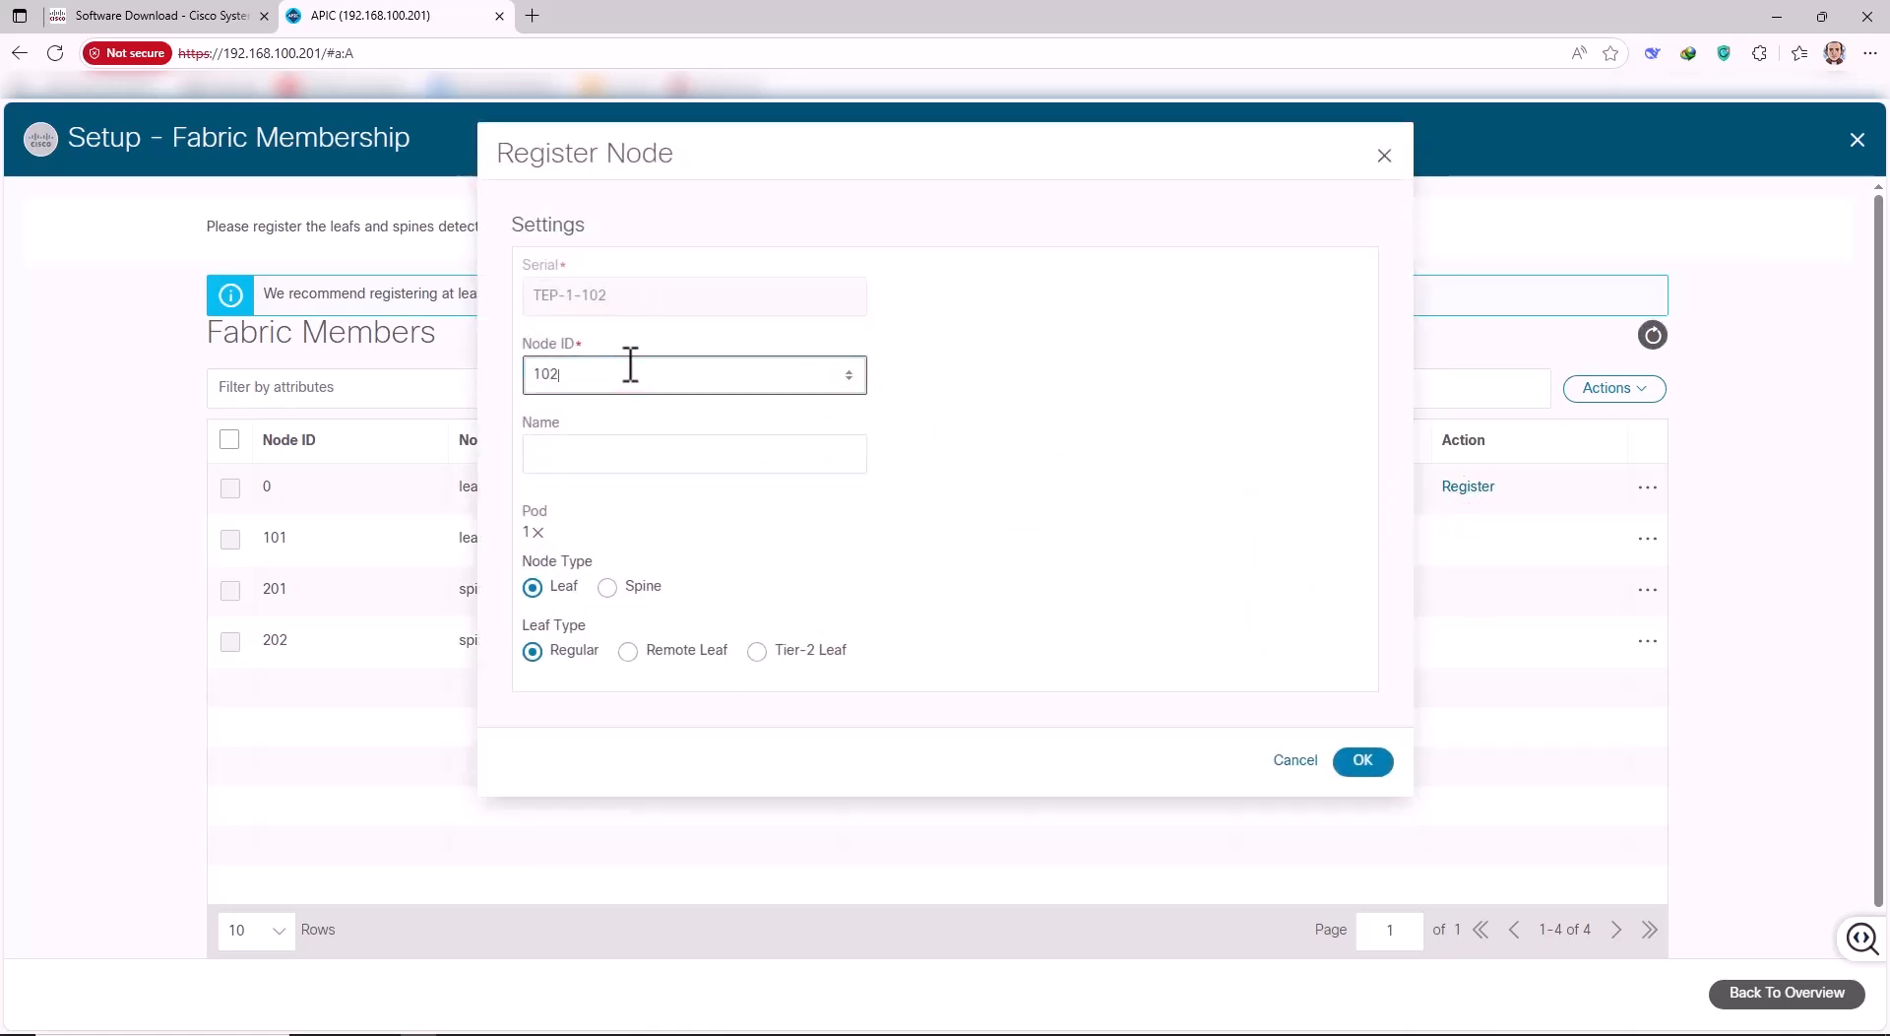
left_click(579, 459)
type("L2")
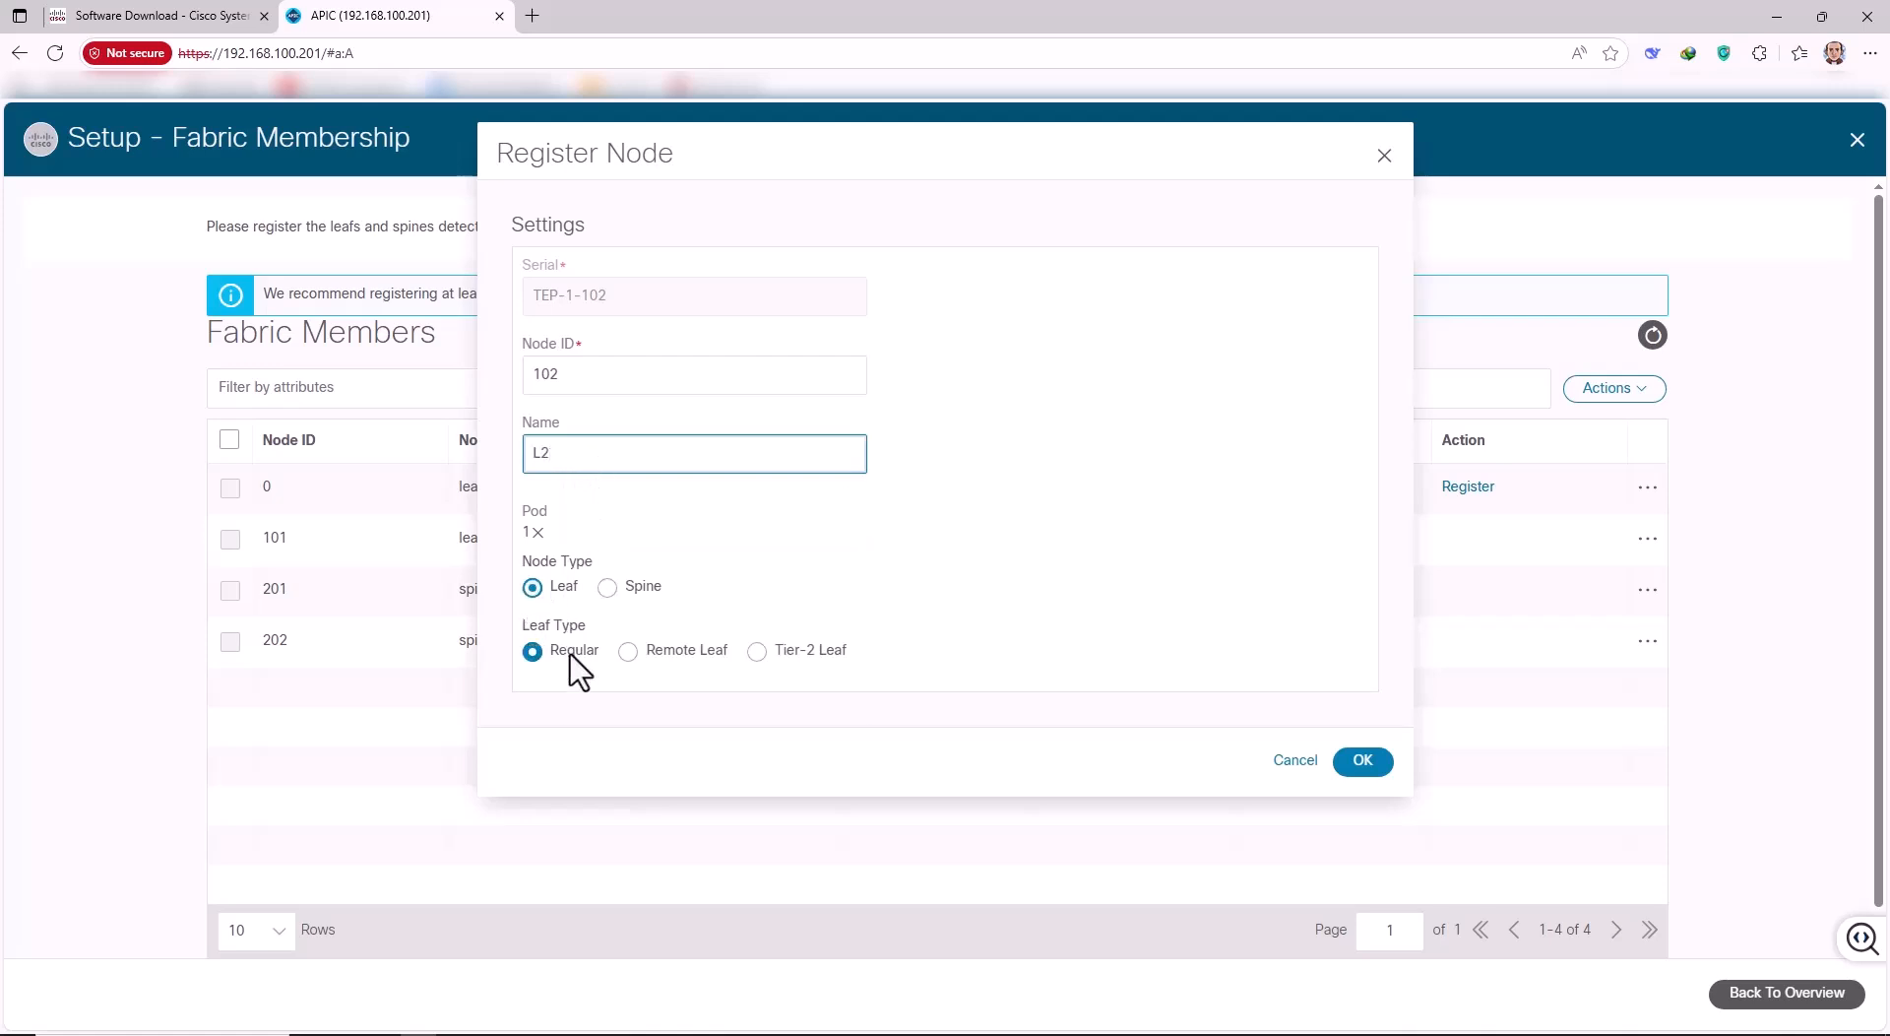
left_click(1351, 764)
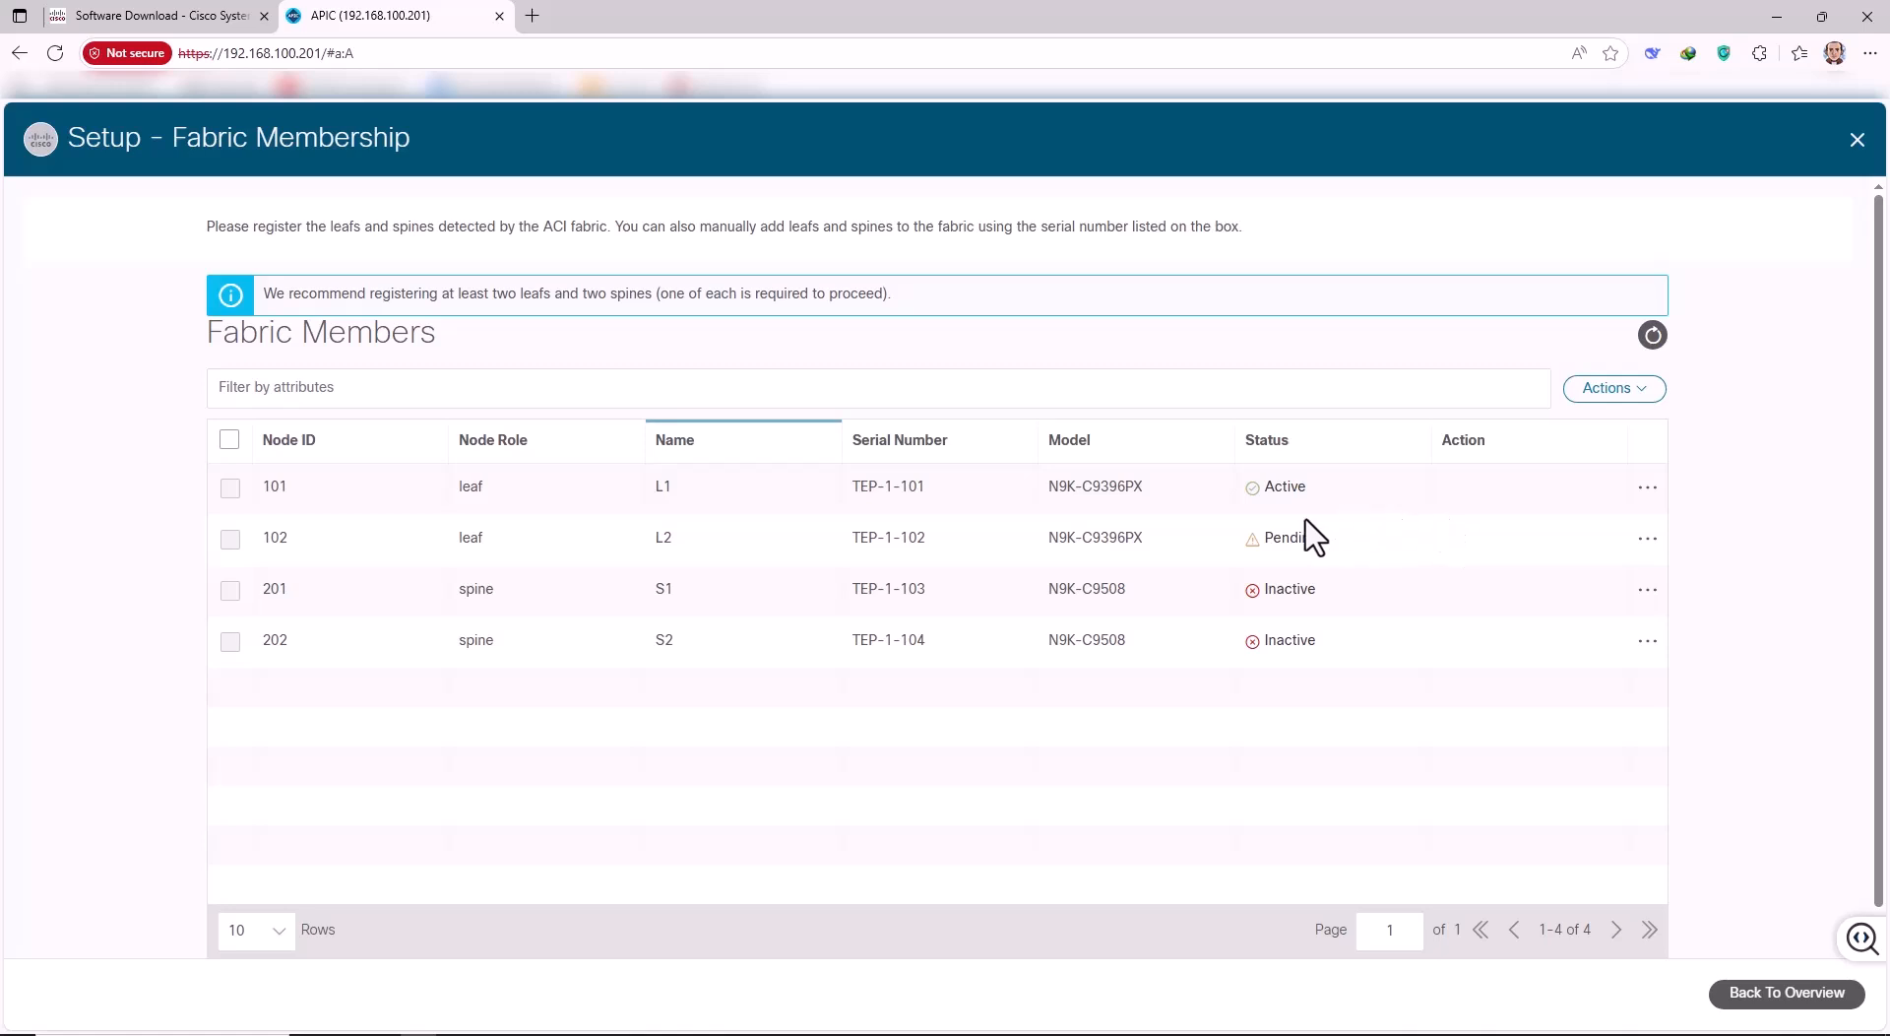
Refresh the fabric member list and return to the Setup Overview.
left_click(1653, 335)
left_click(1647, 589)
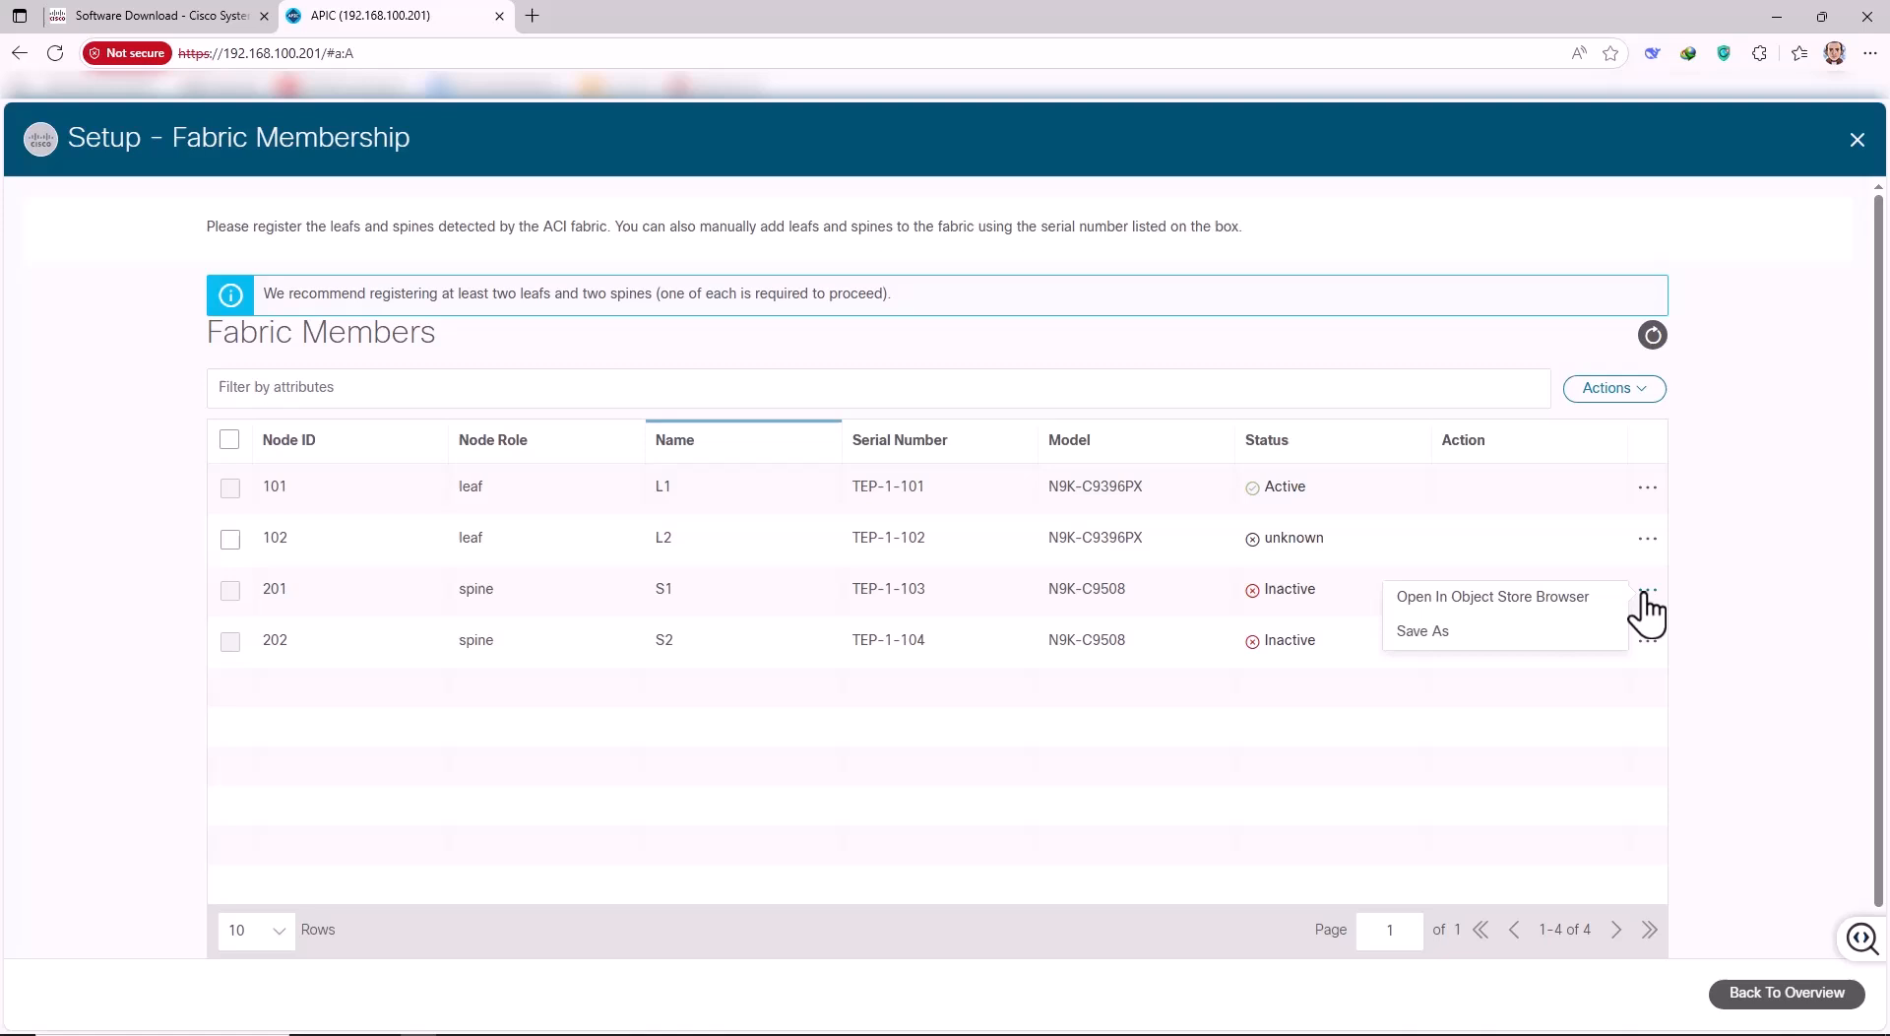
left_click(1692, 564)
left_click(1654, 338)
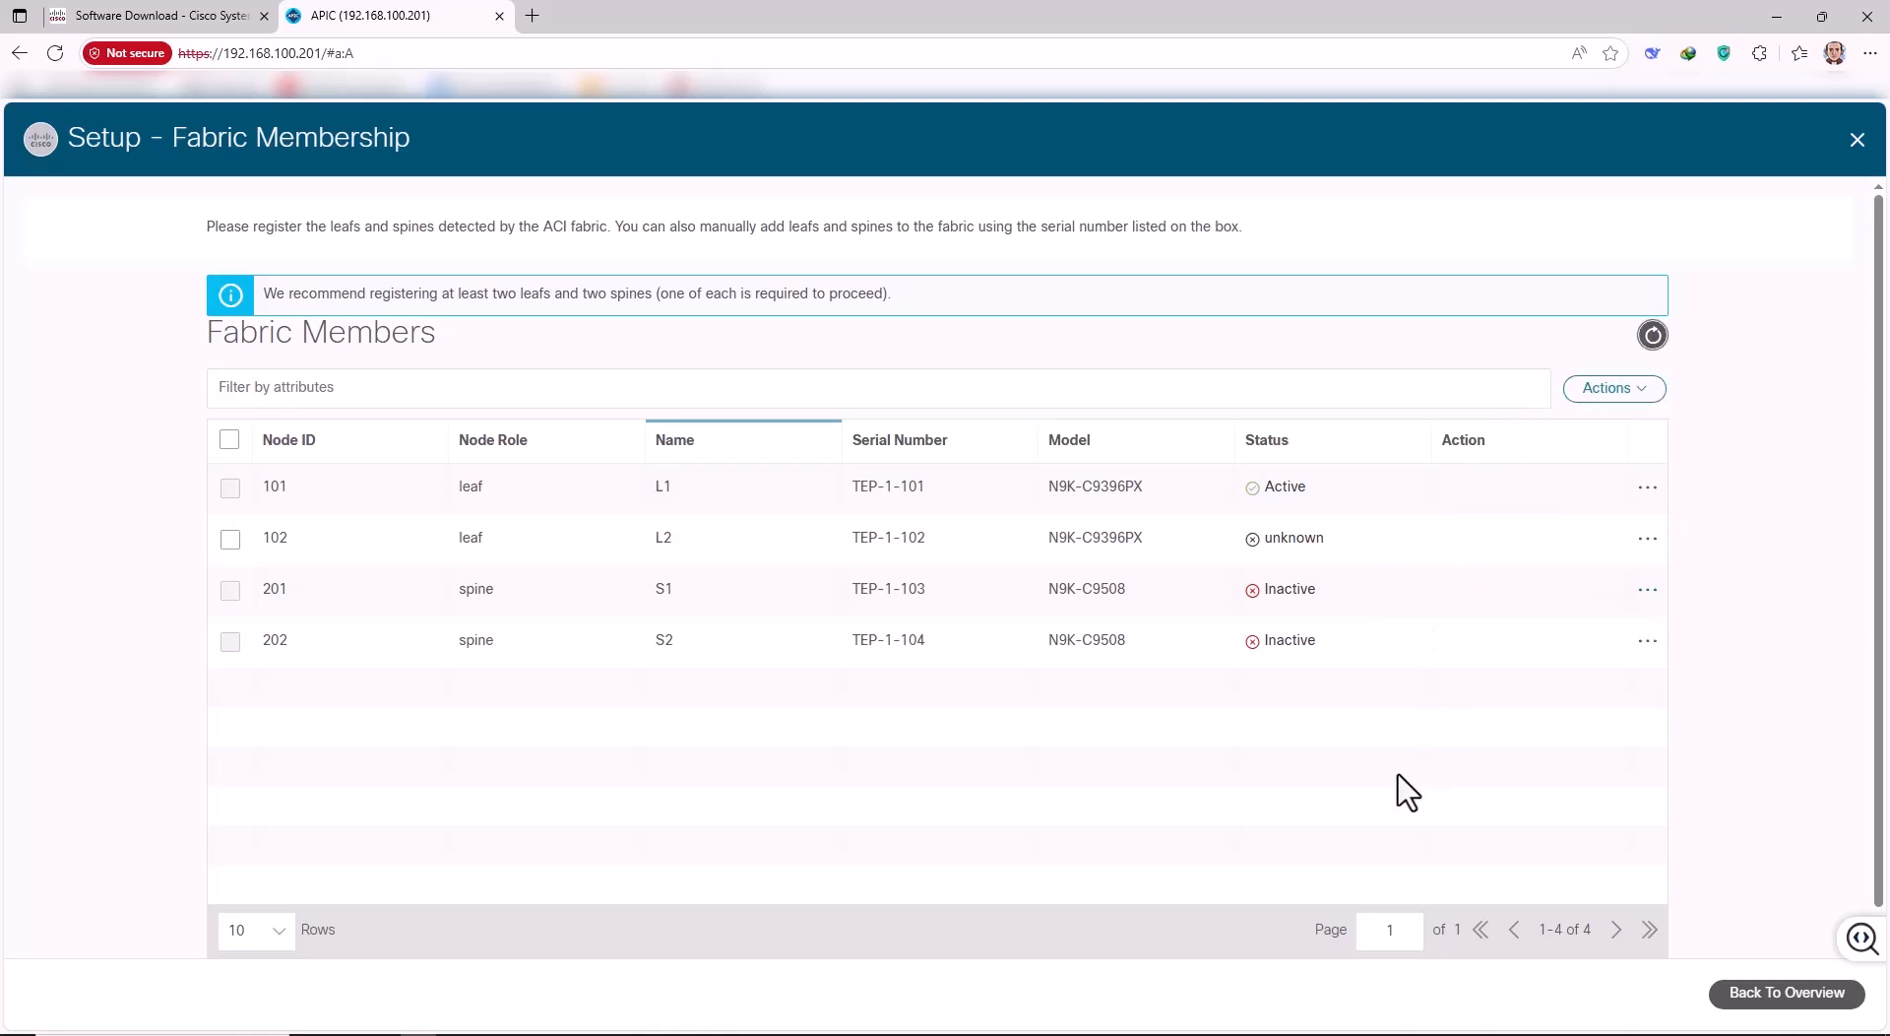
left_click(1718, 995)
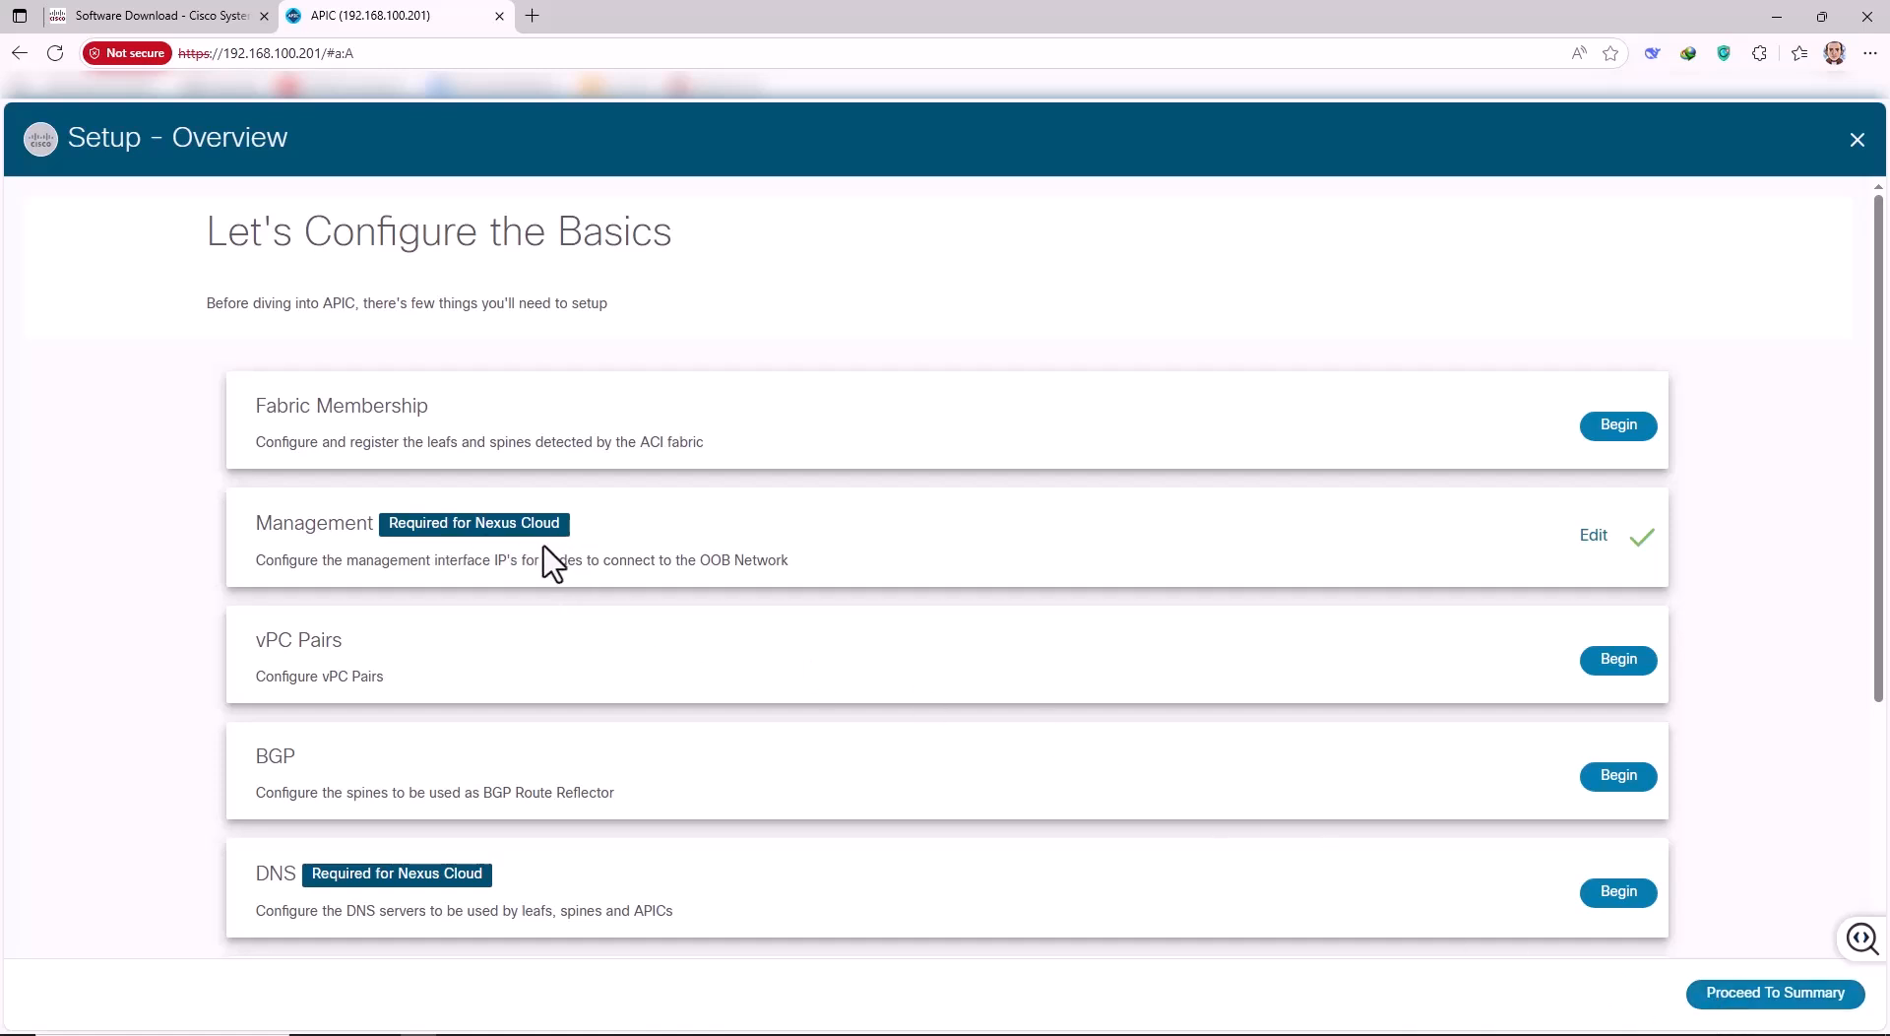
Start the BGP setup and select spines 201 and 202 as route reflectors.
scroll(388, 683, "down", 1)
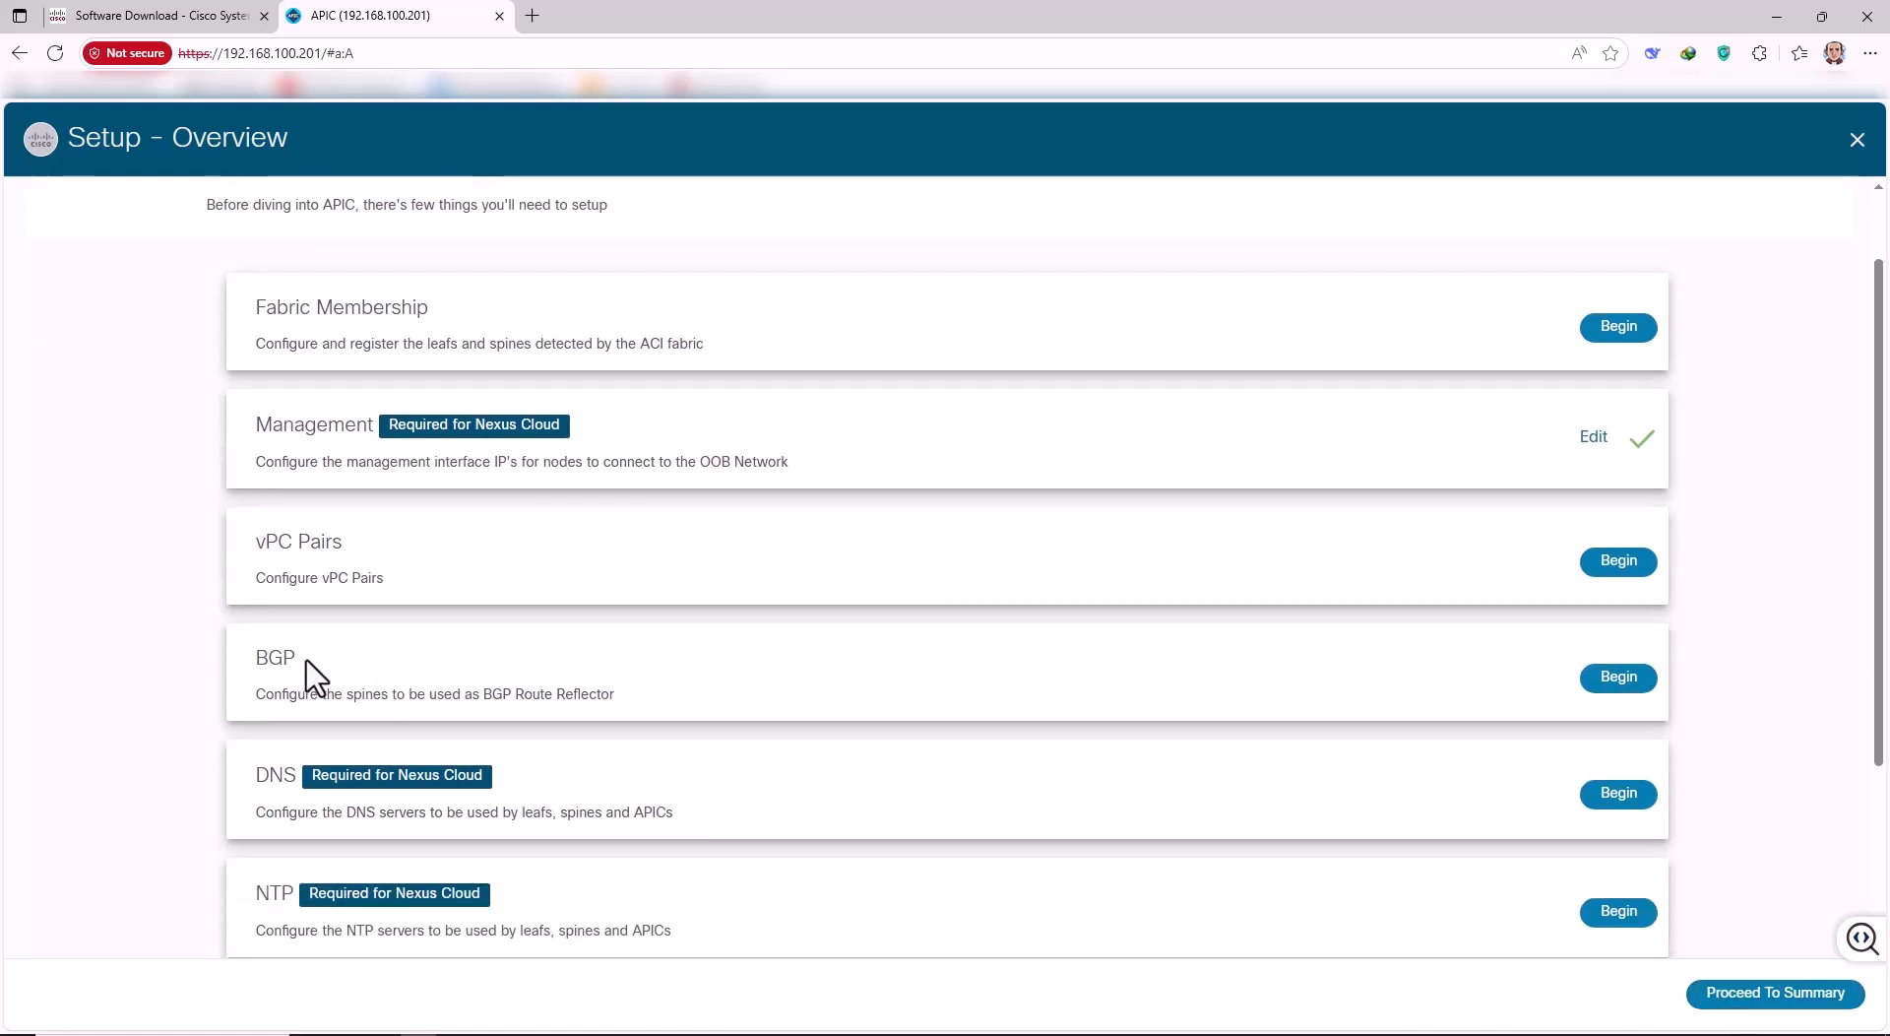
scroll(313, 678, "down", 1)
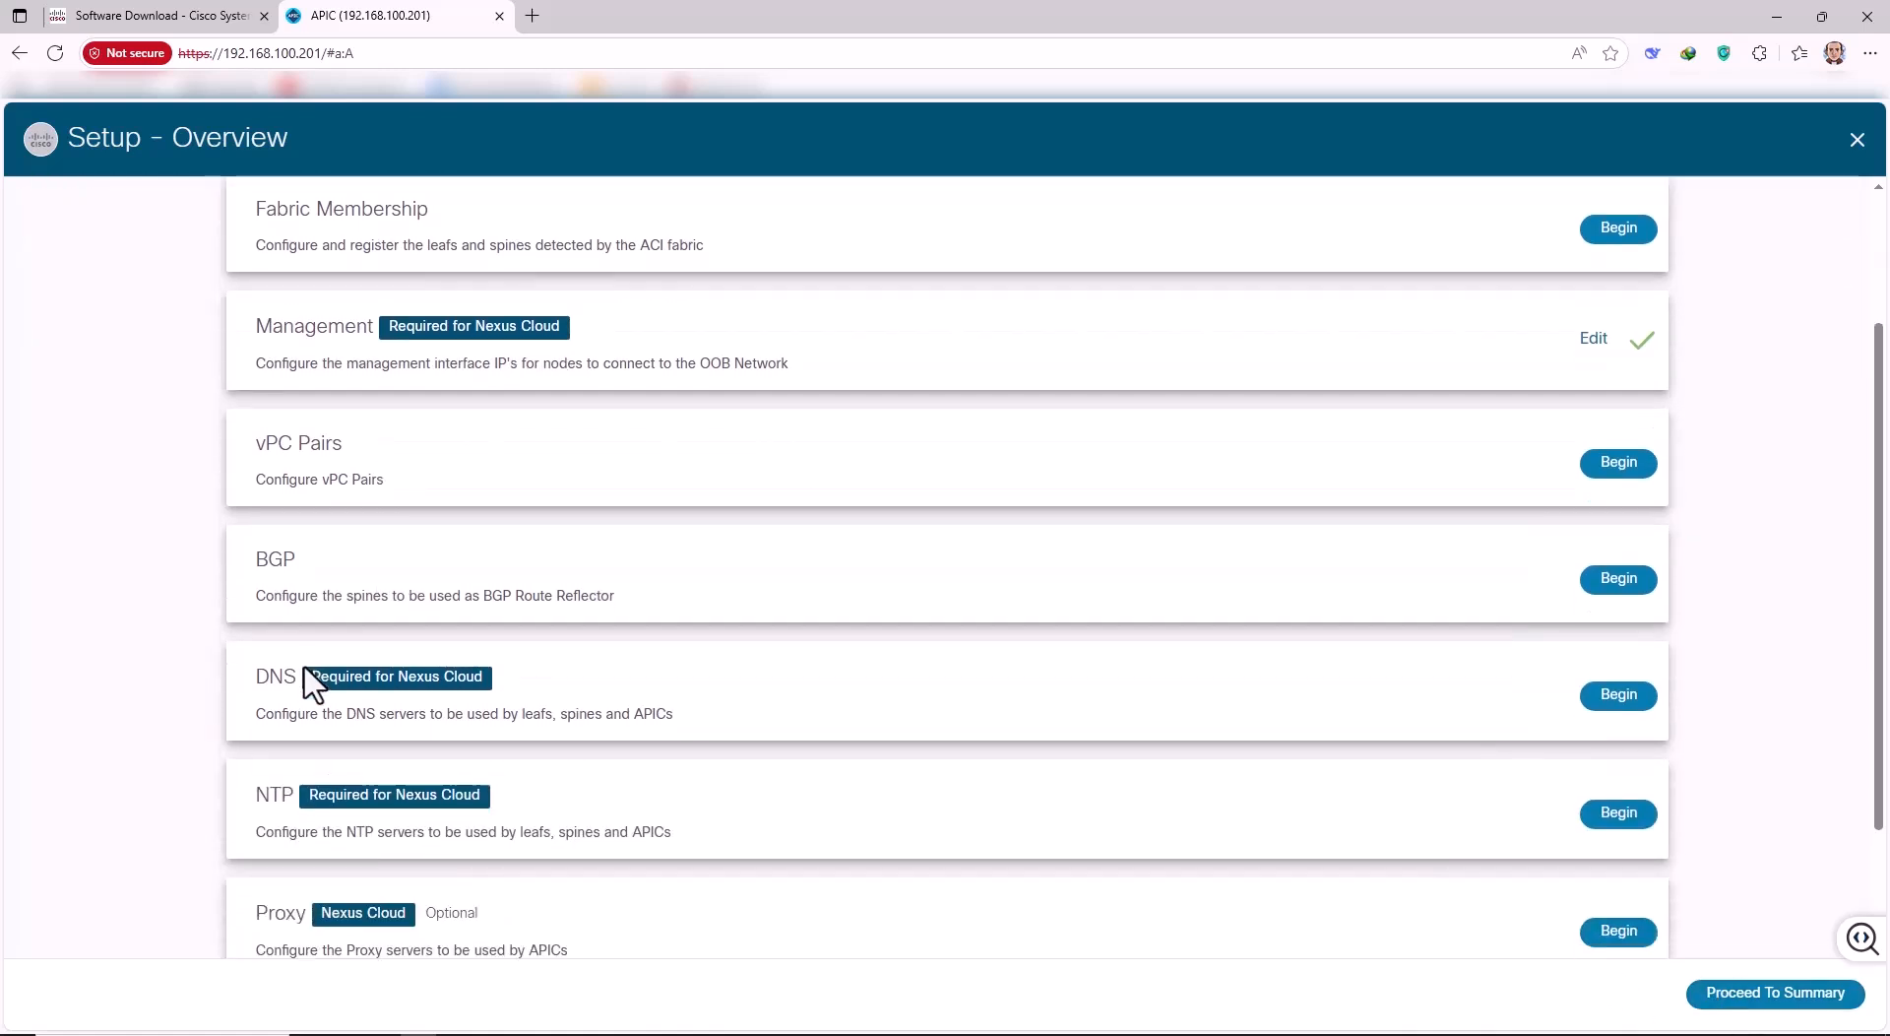
left_click(1602, 587)
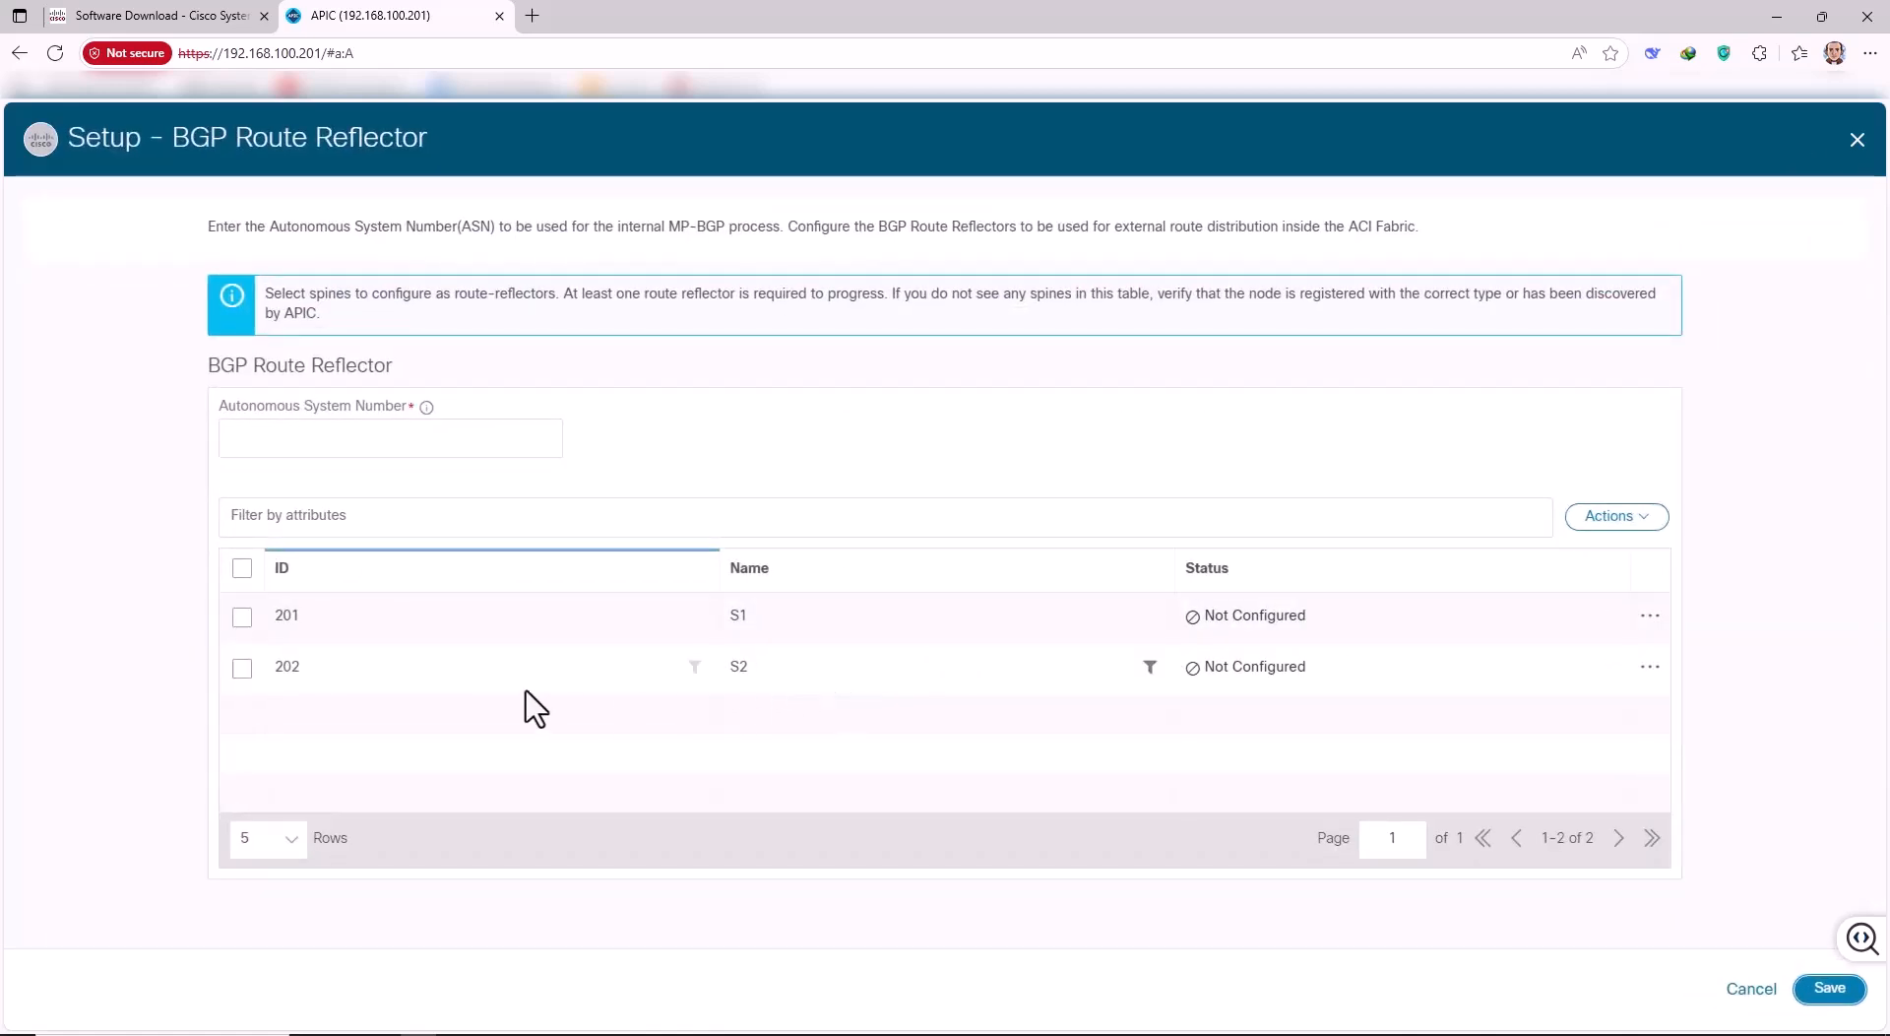
left_click(300, 622)
left_click(243, 570)
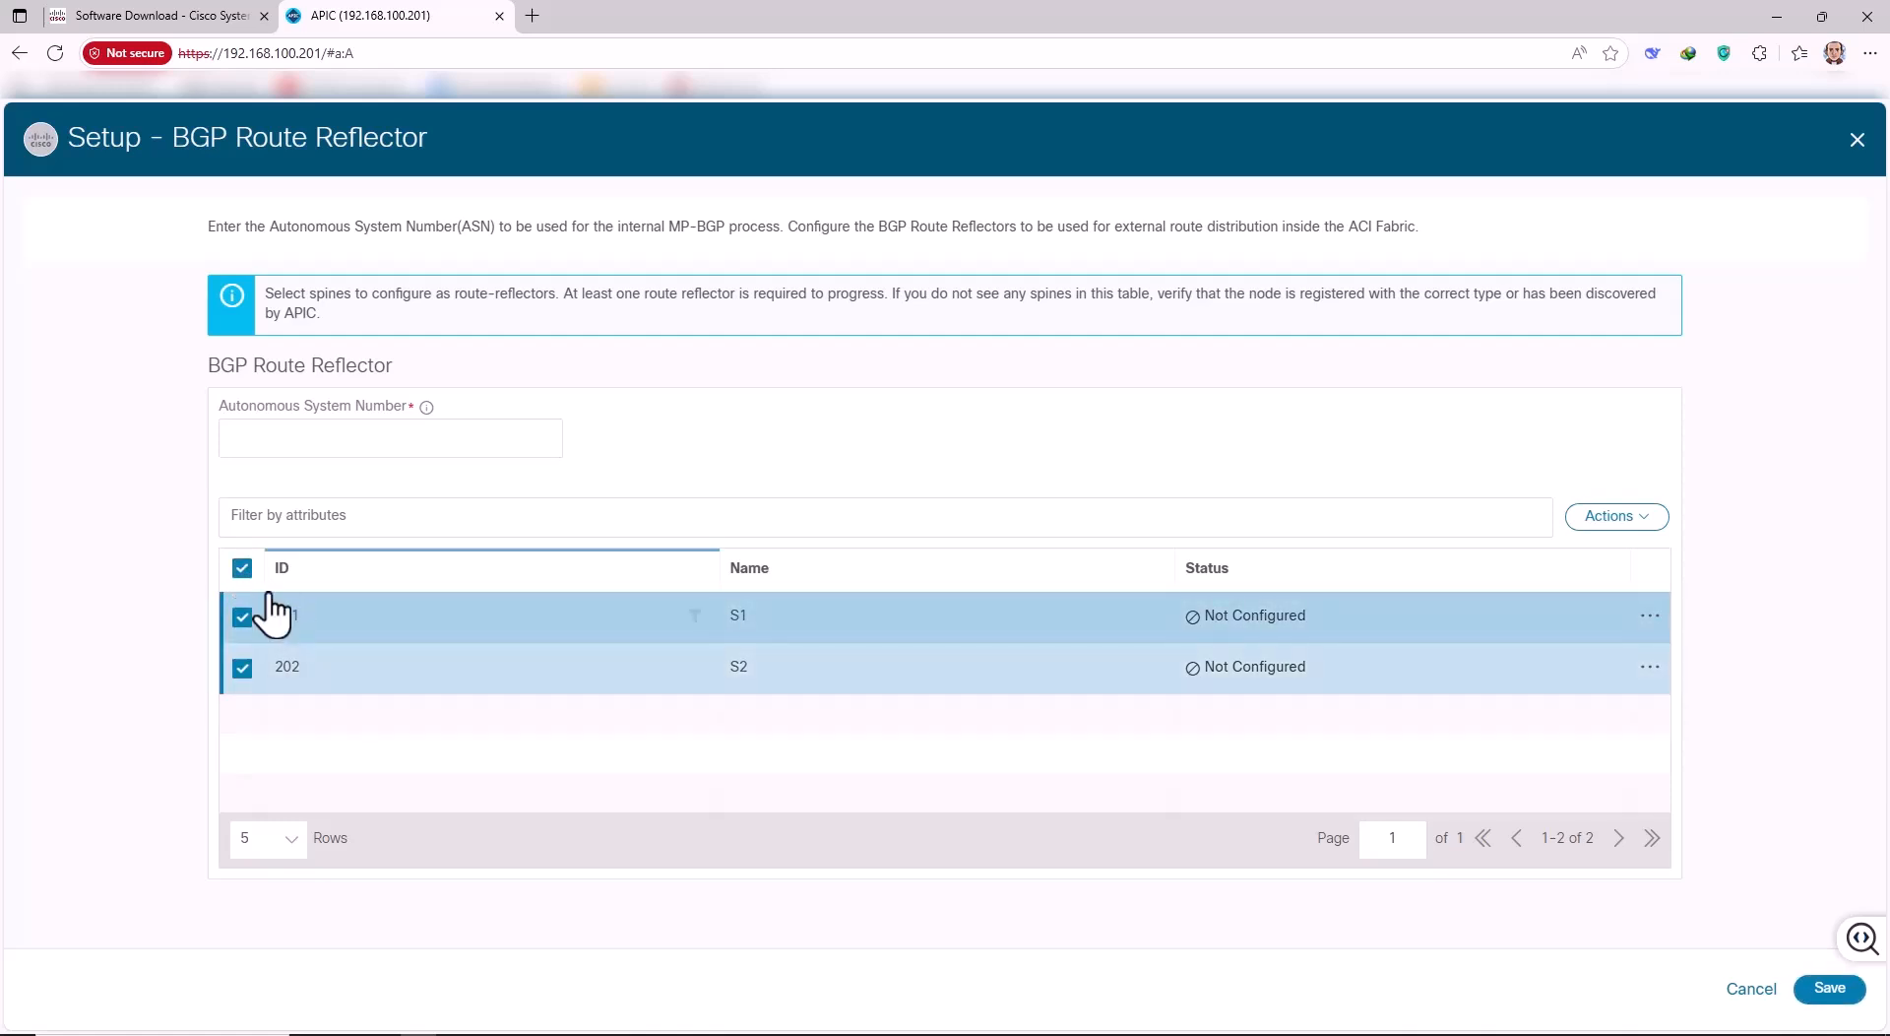
left_click(1607, 520)
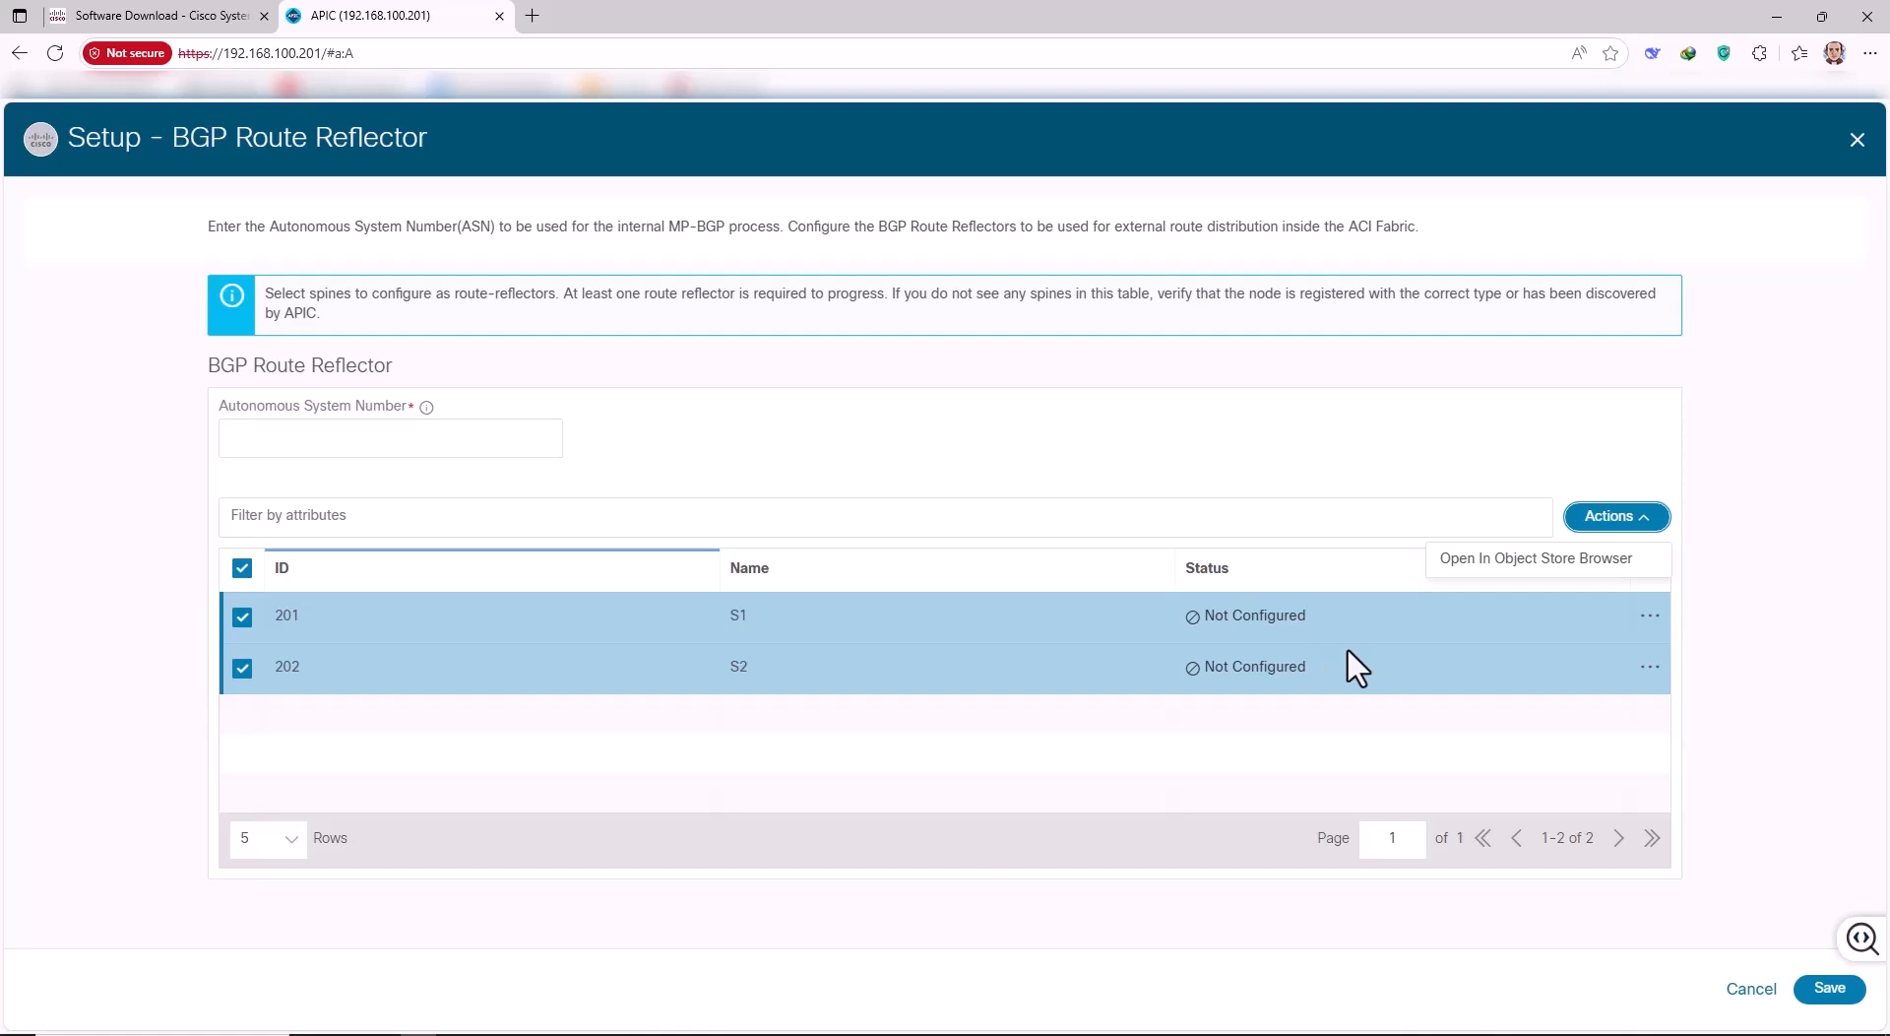
left_click(1762, 645)
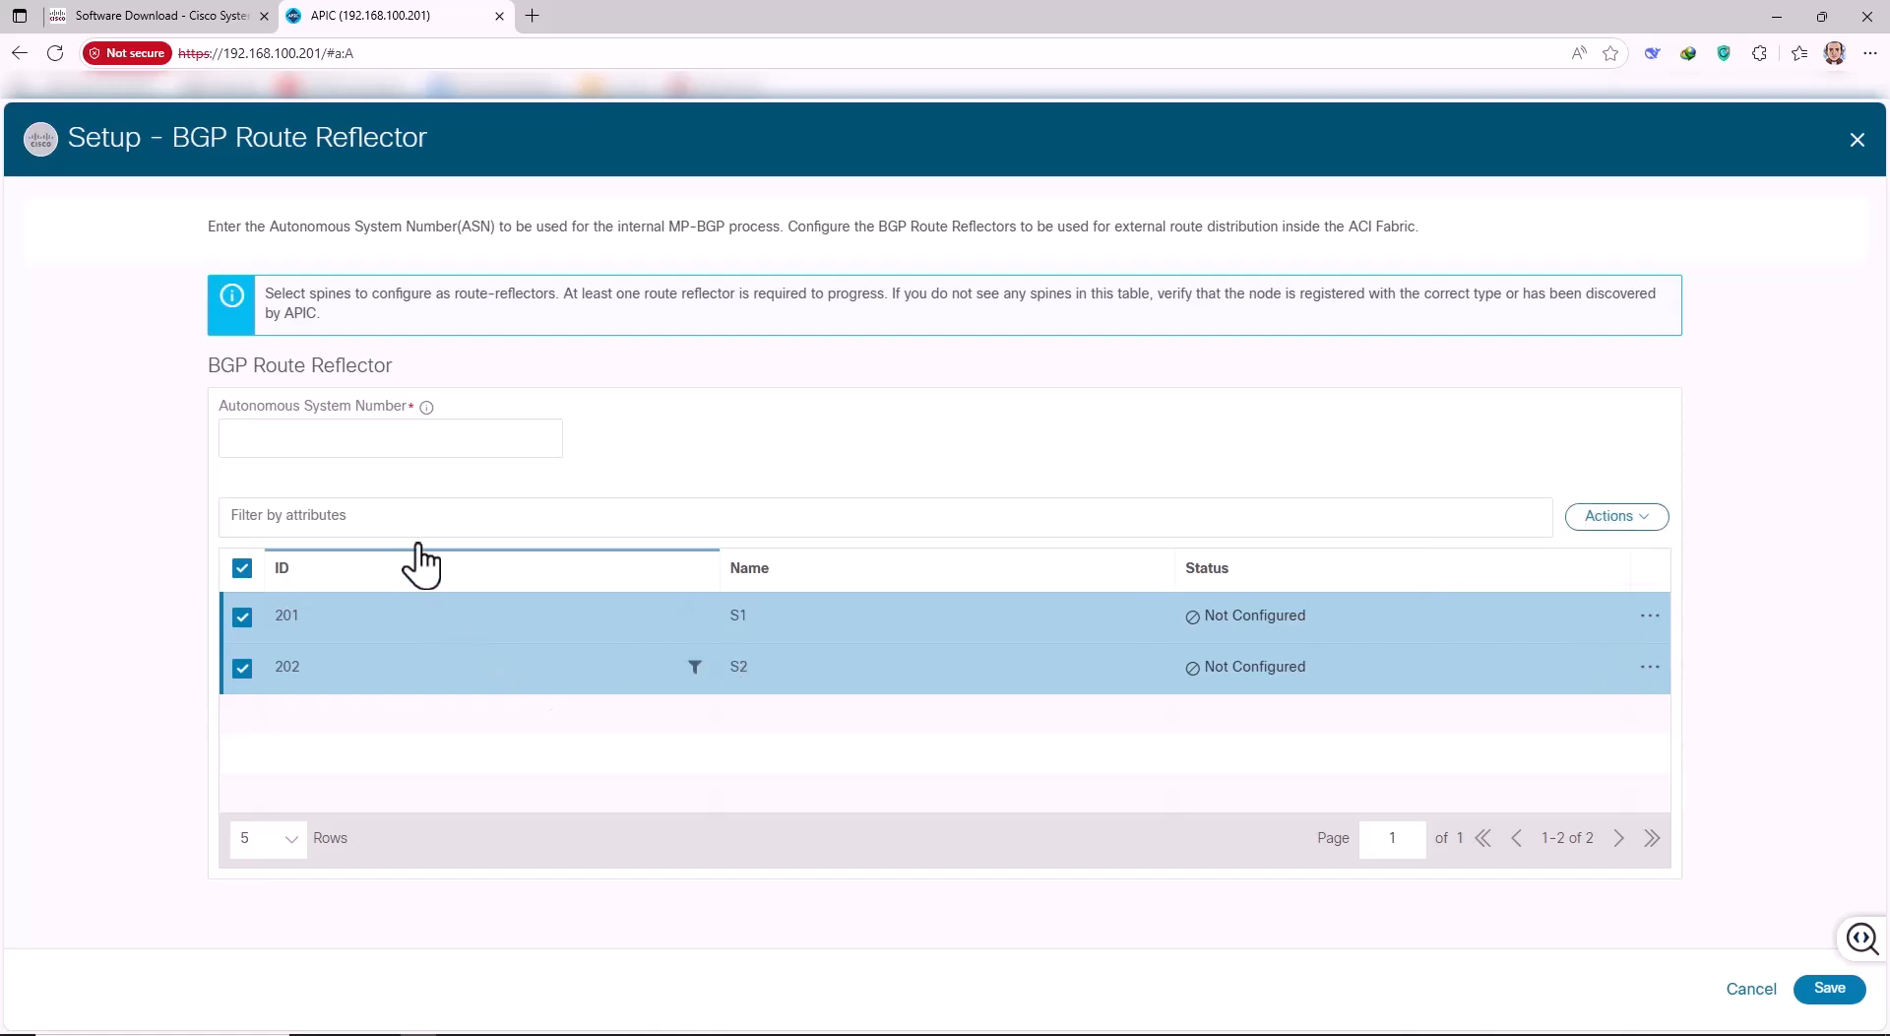
Enter BGP autonomous system number 65001 and save the route reflector configuration.
left_click(305, 443)
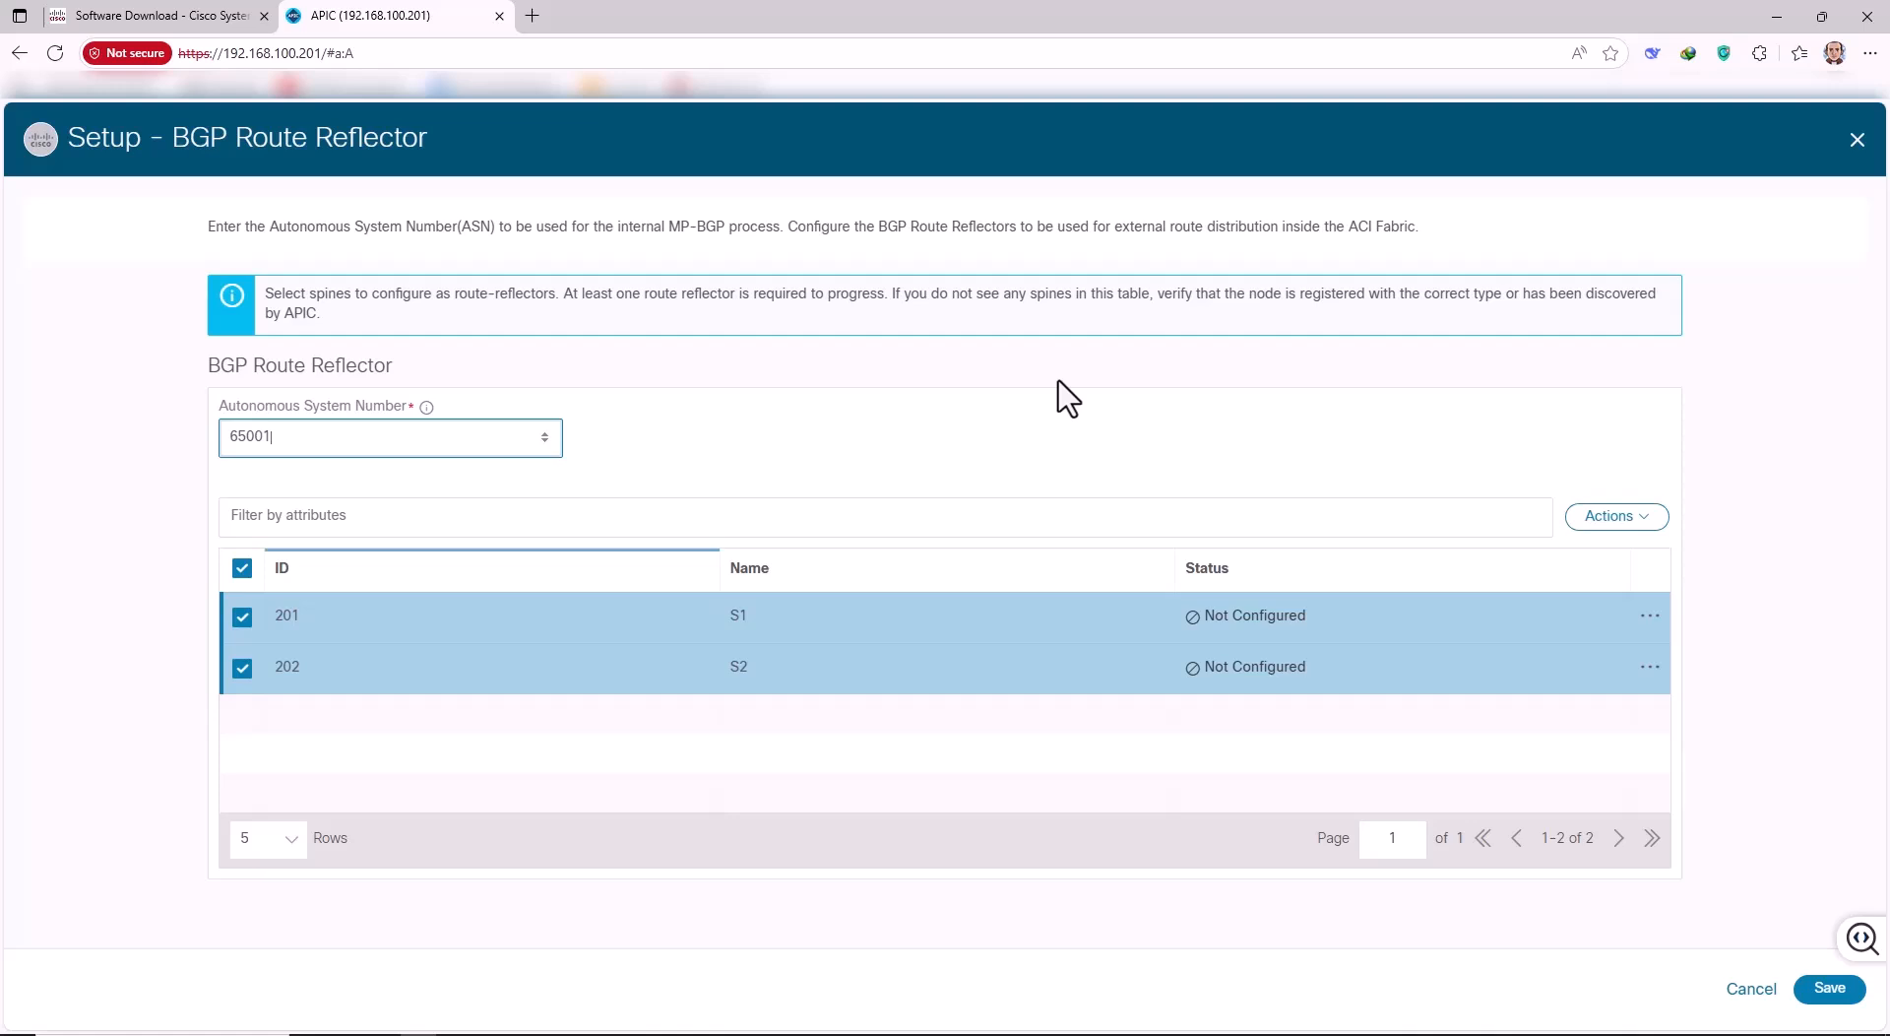
type("65001")
left_click(1025, 452)
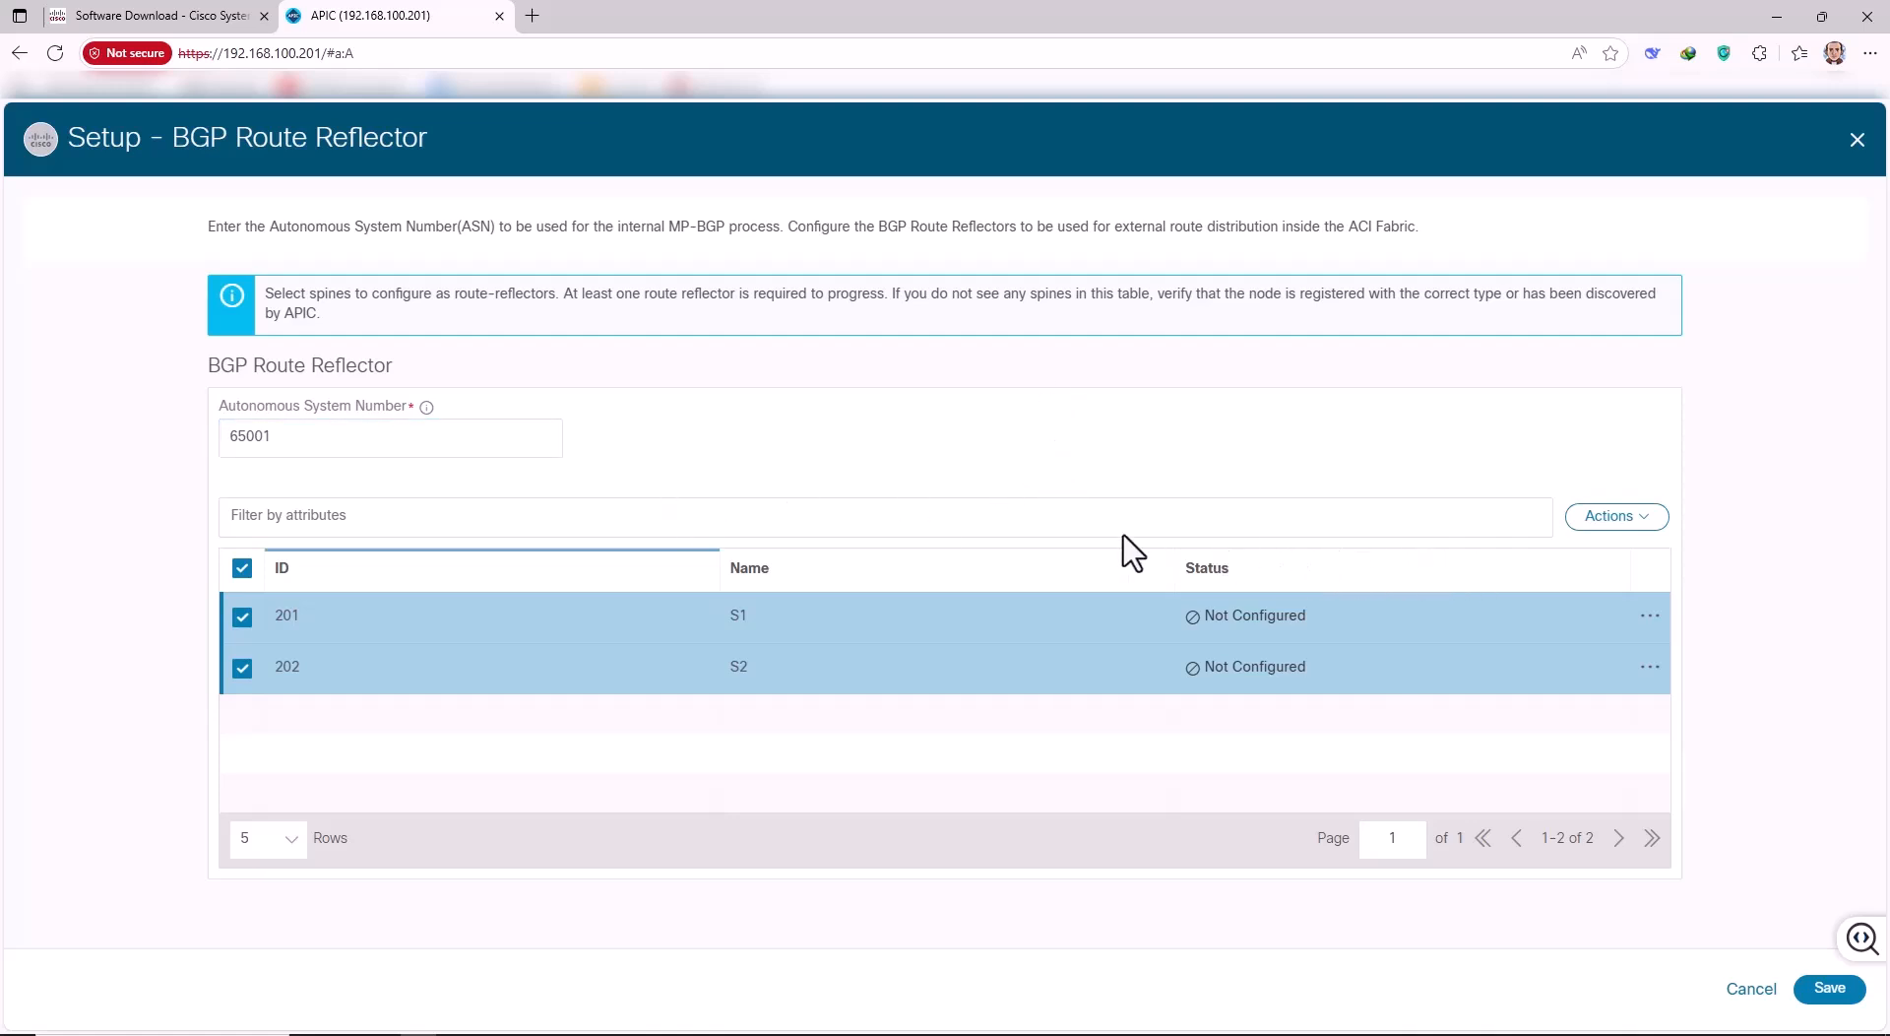
left_click(1654, 520)
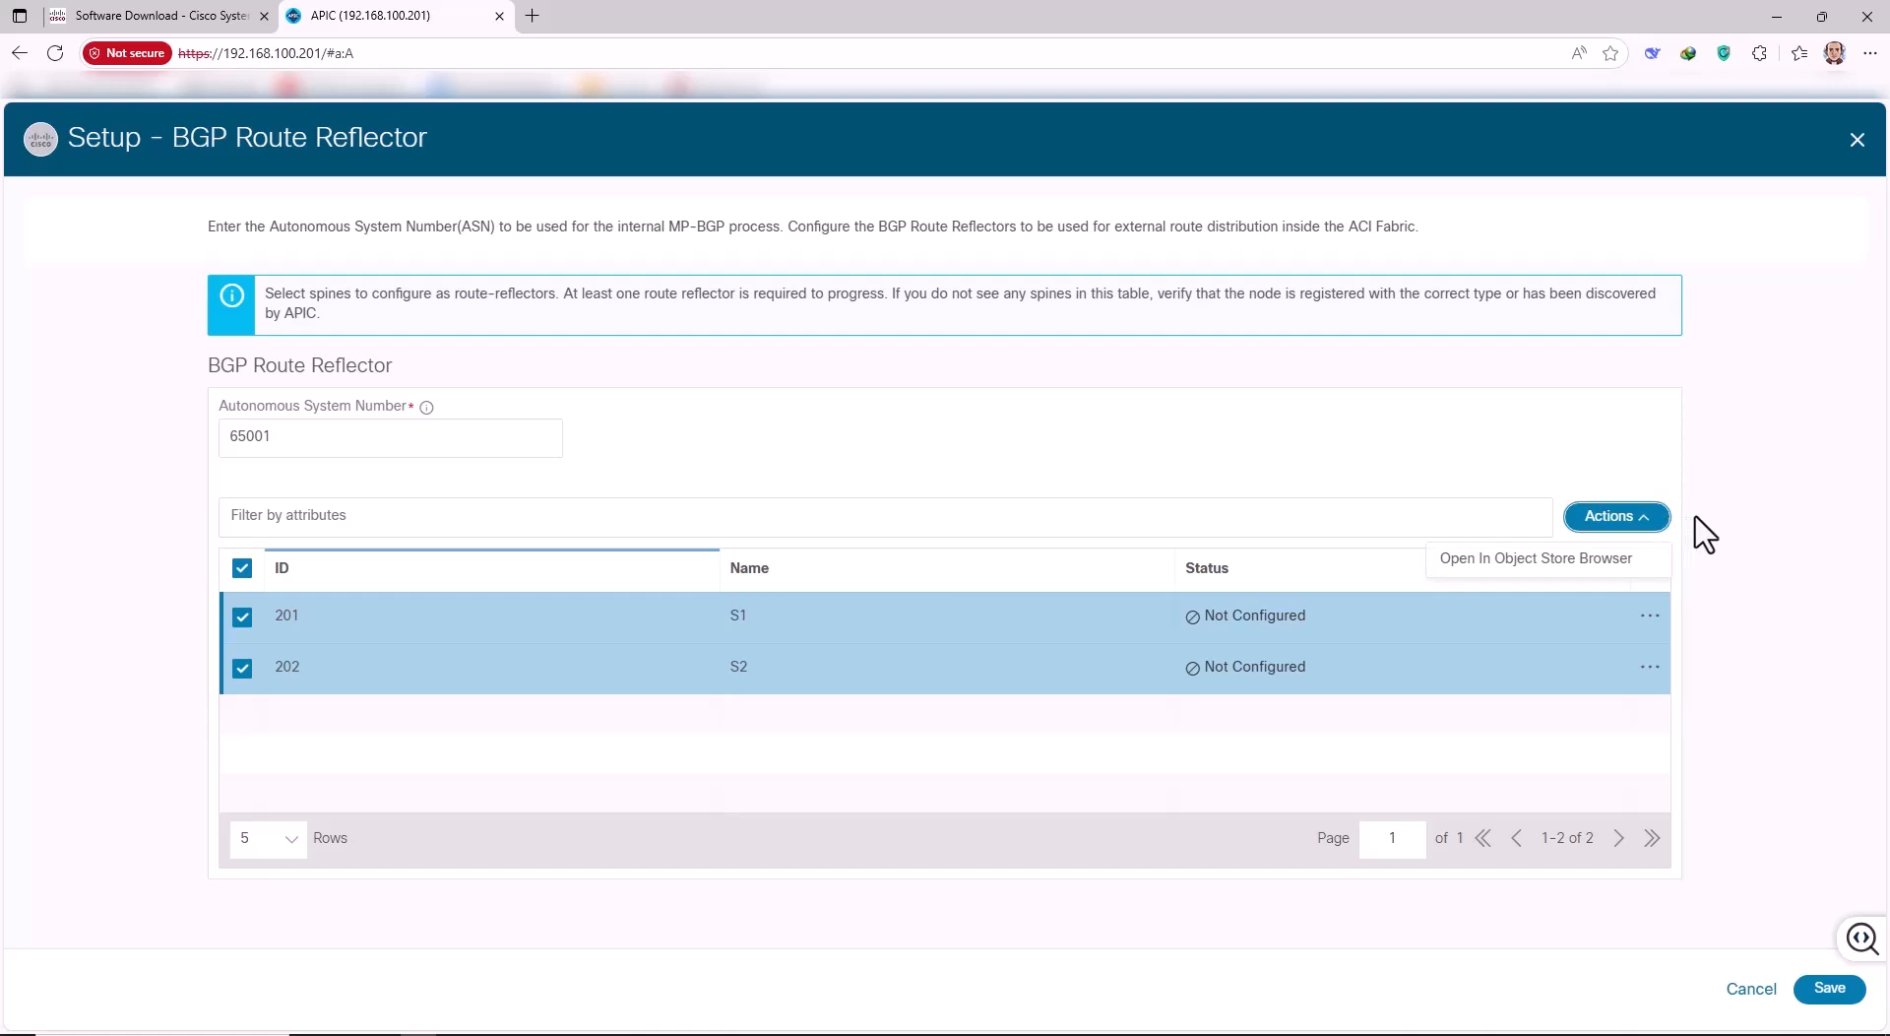
left_click(1707, 539)
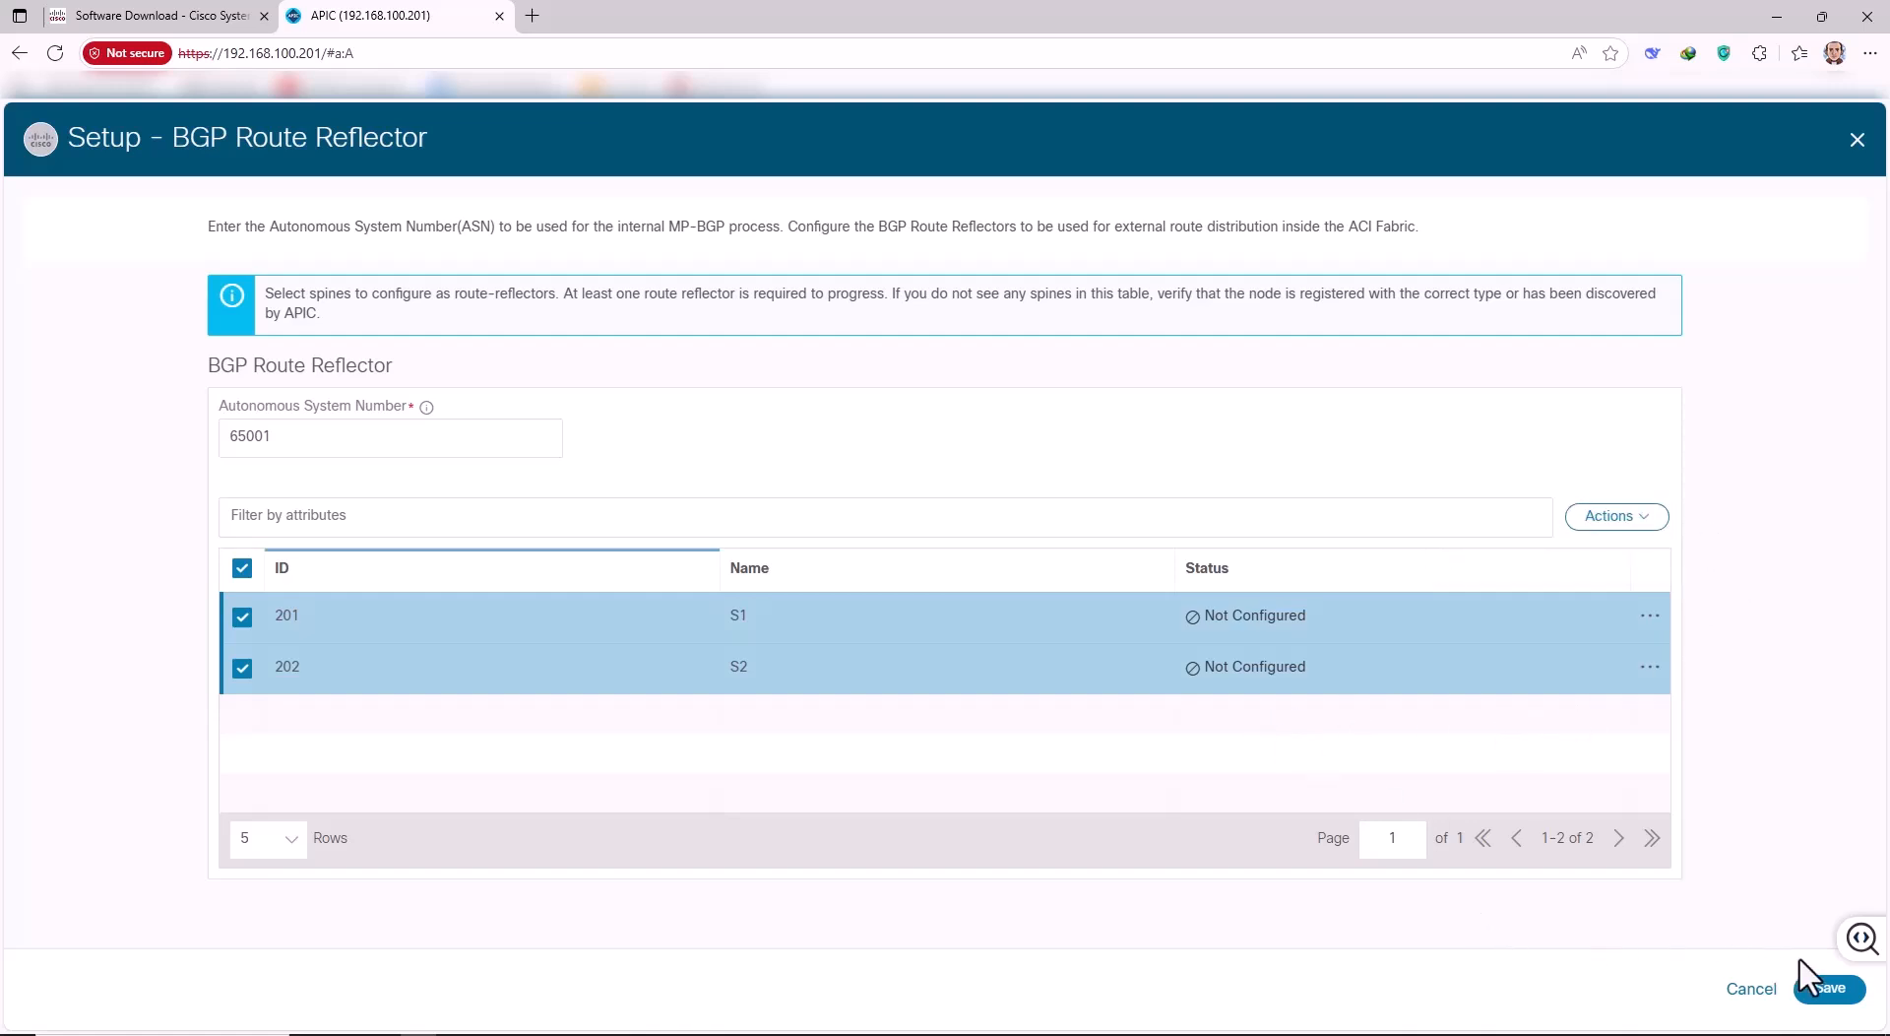
left_click(1827, 990)
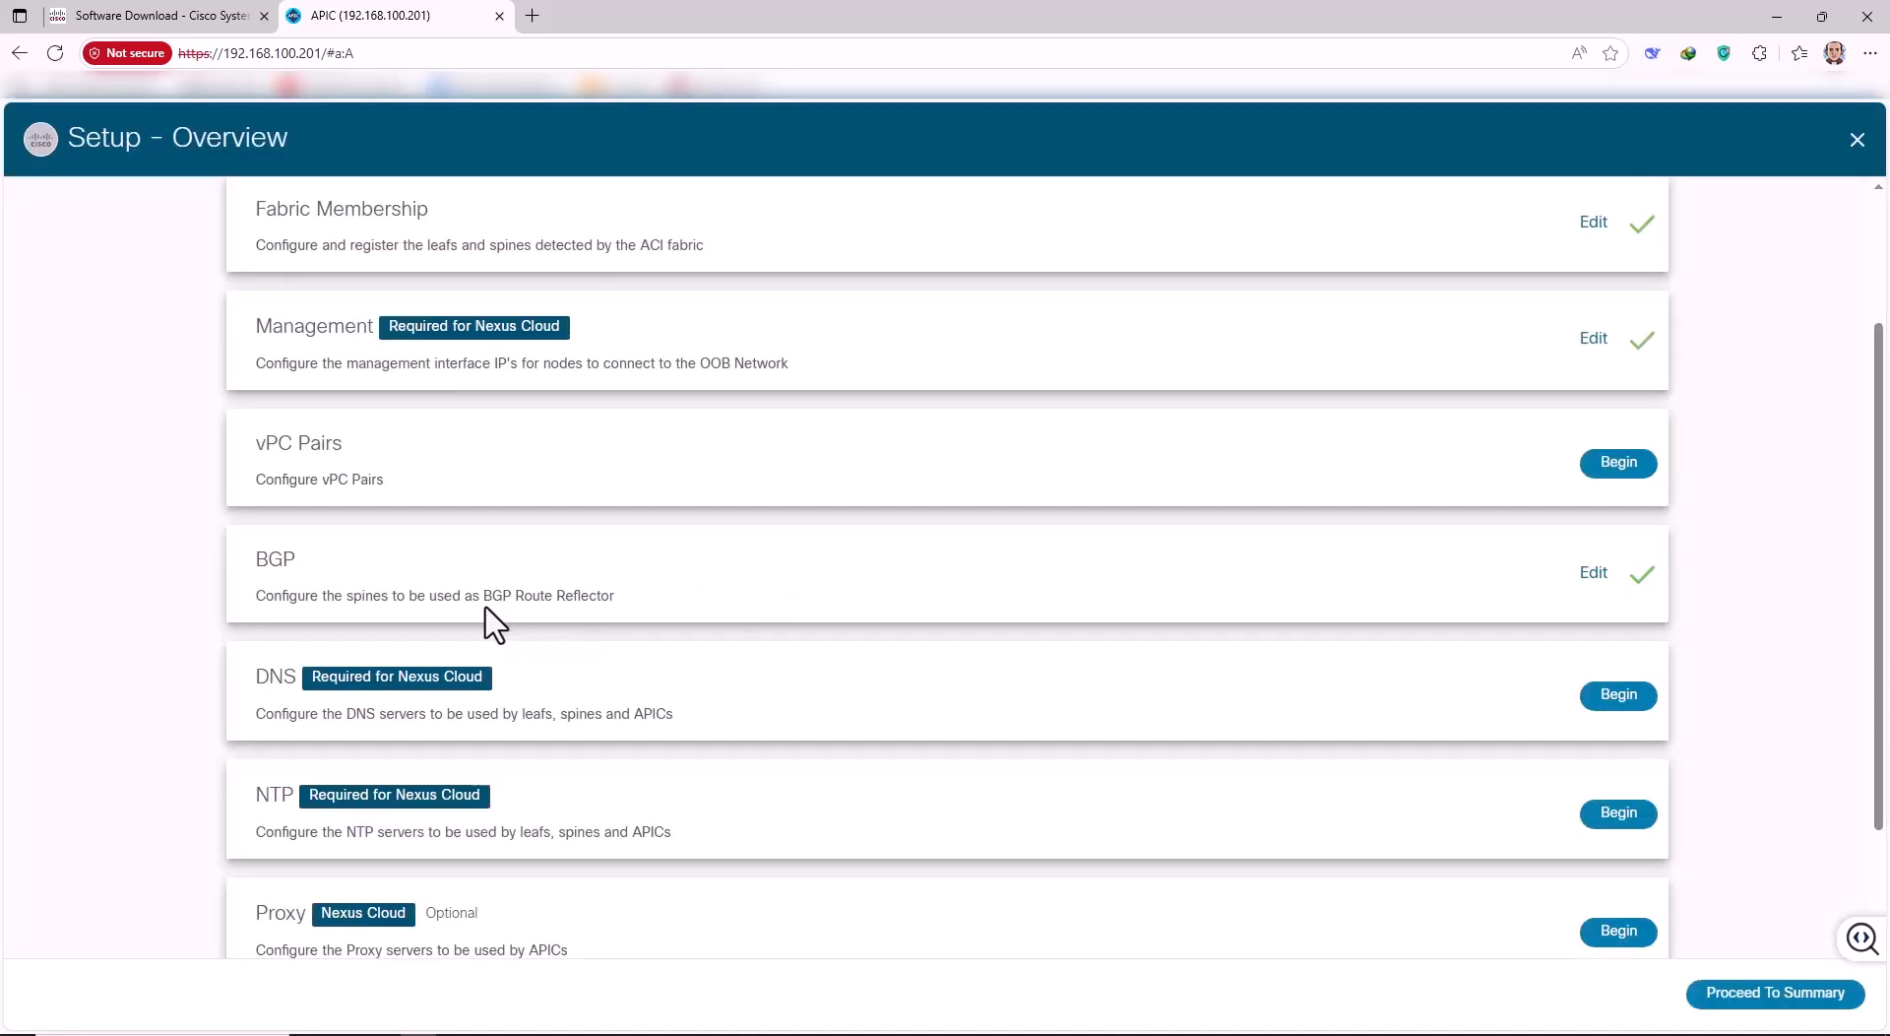
Review the optional Global Configurations settings and cancel without changes.
scroll(424, 679, "down", 2)
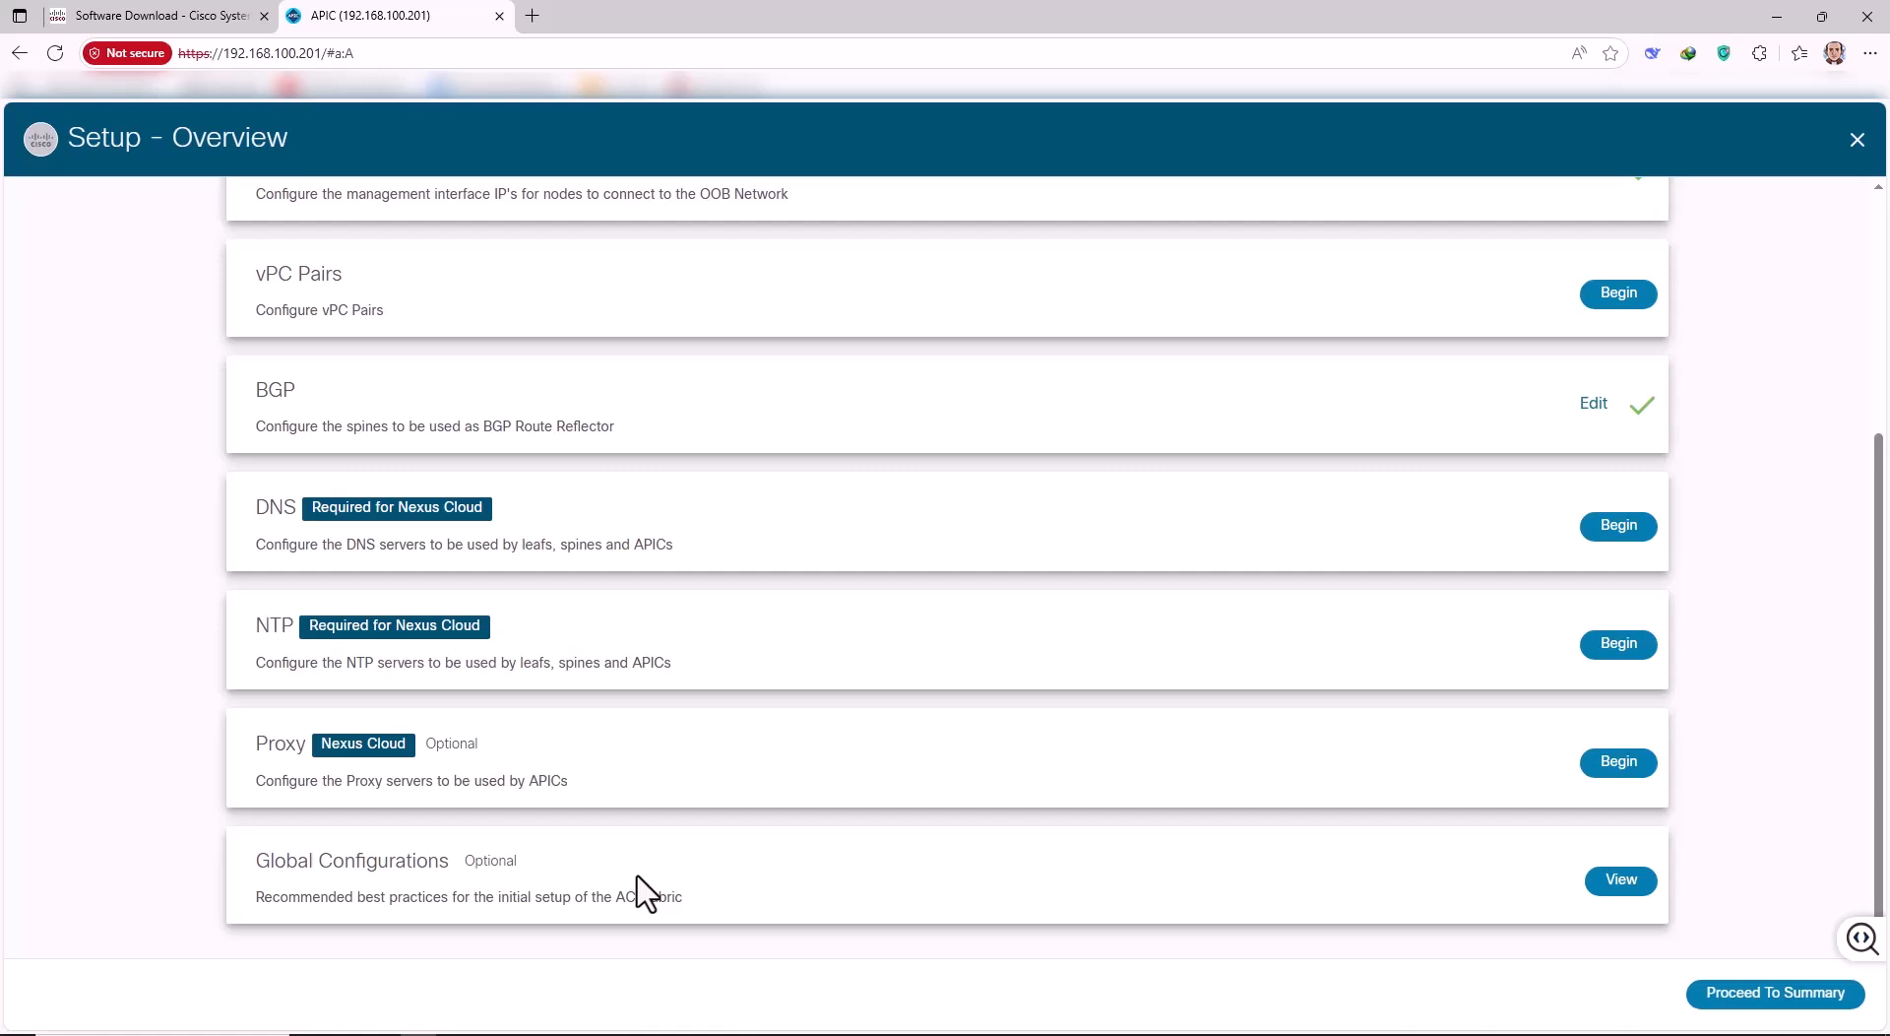
left_click(1620, 880)
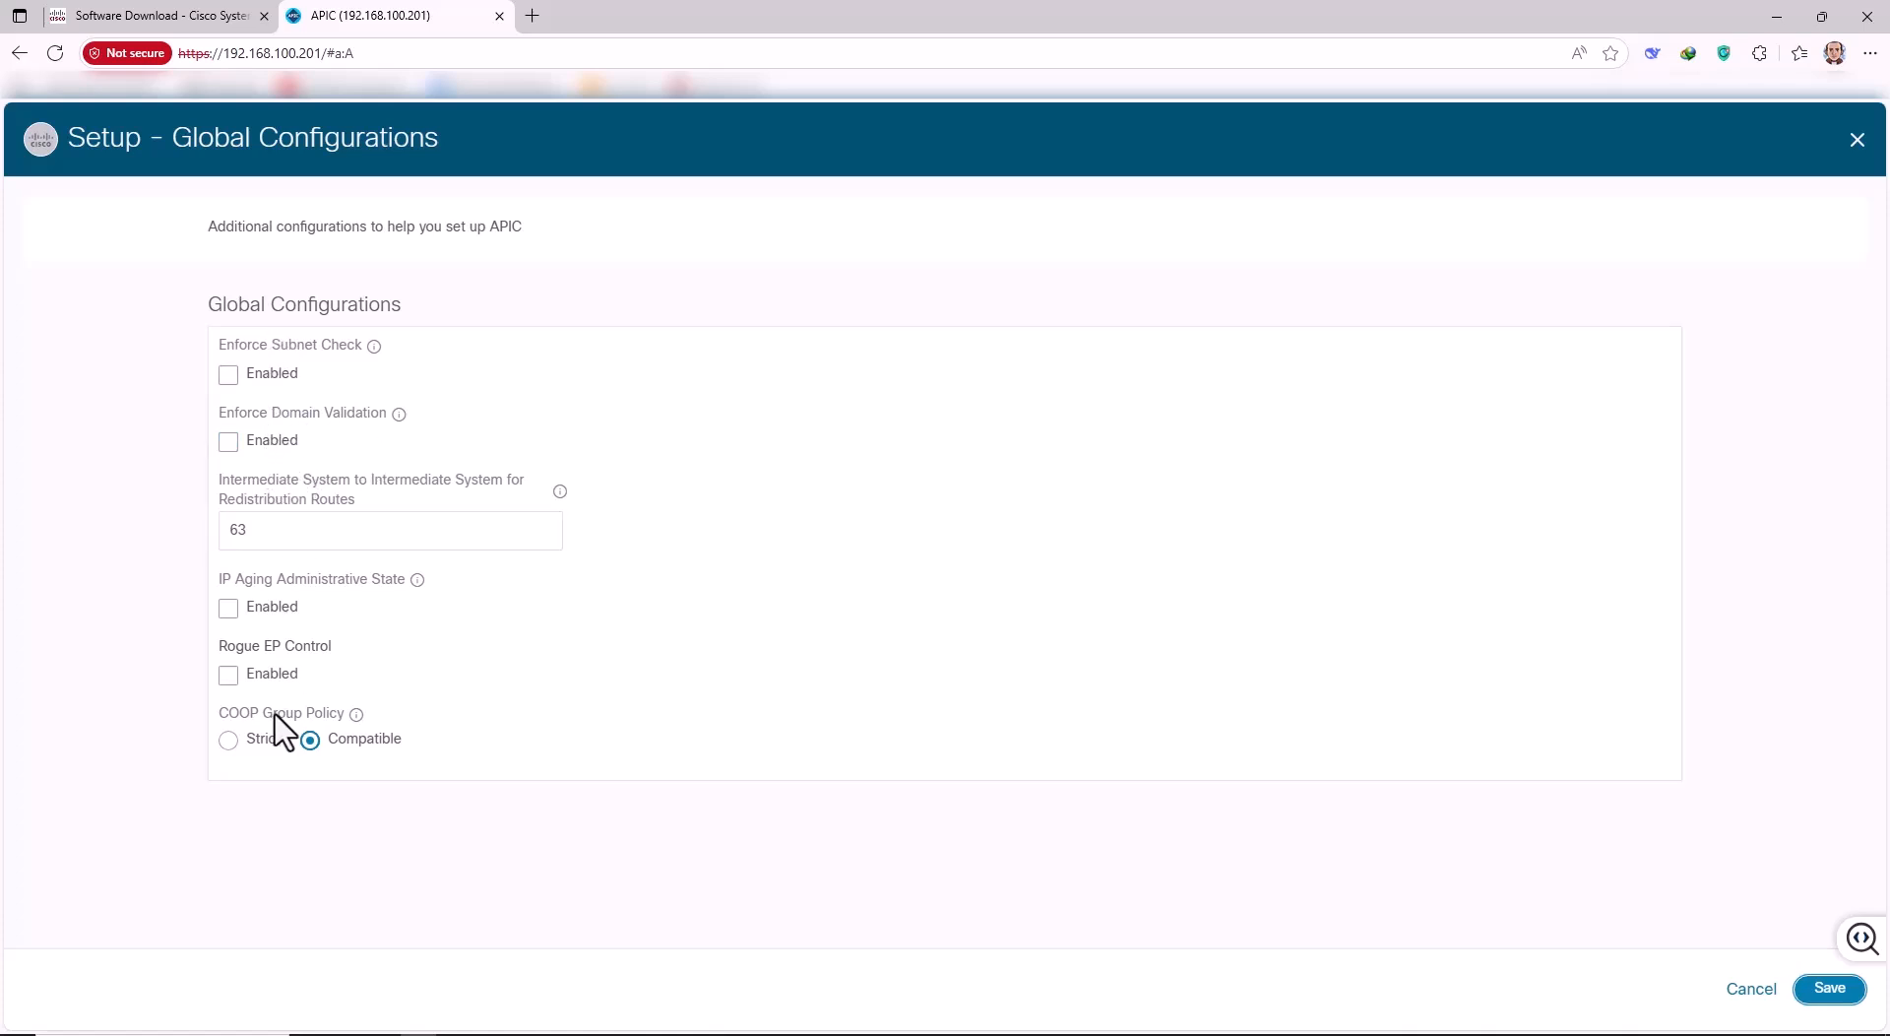
left_click(1750, 990)
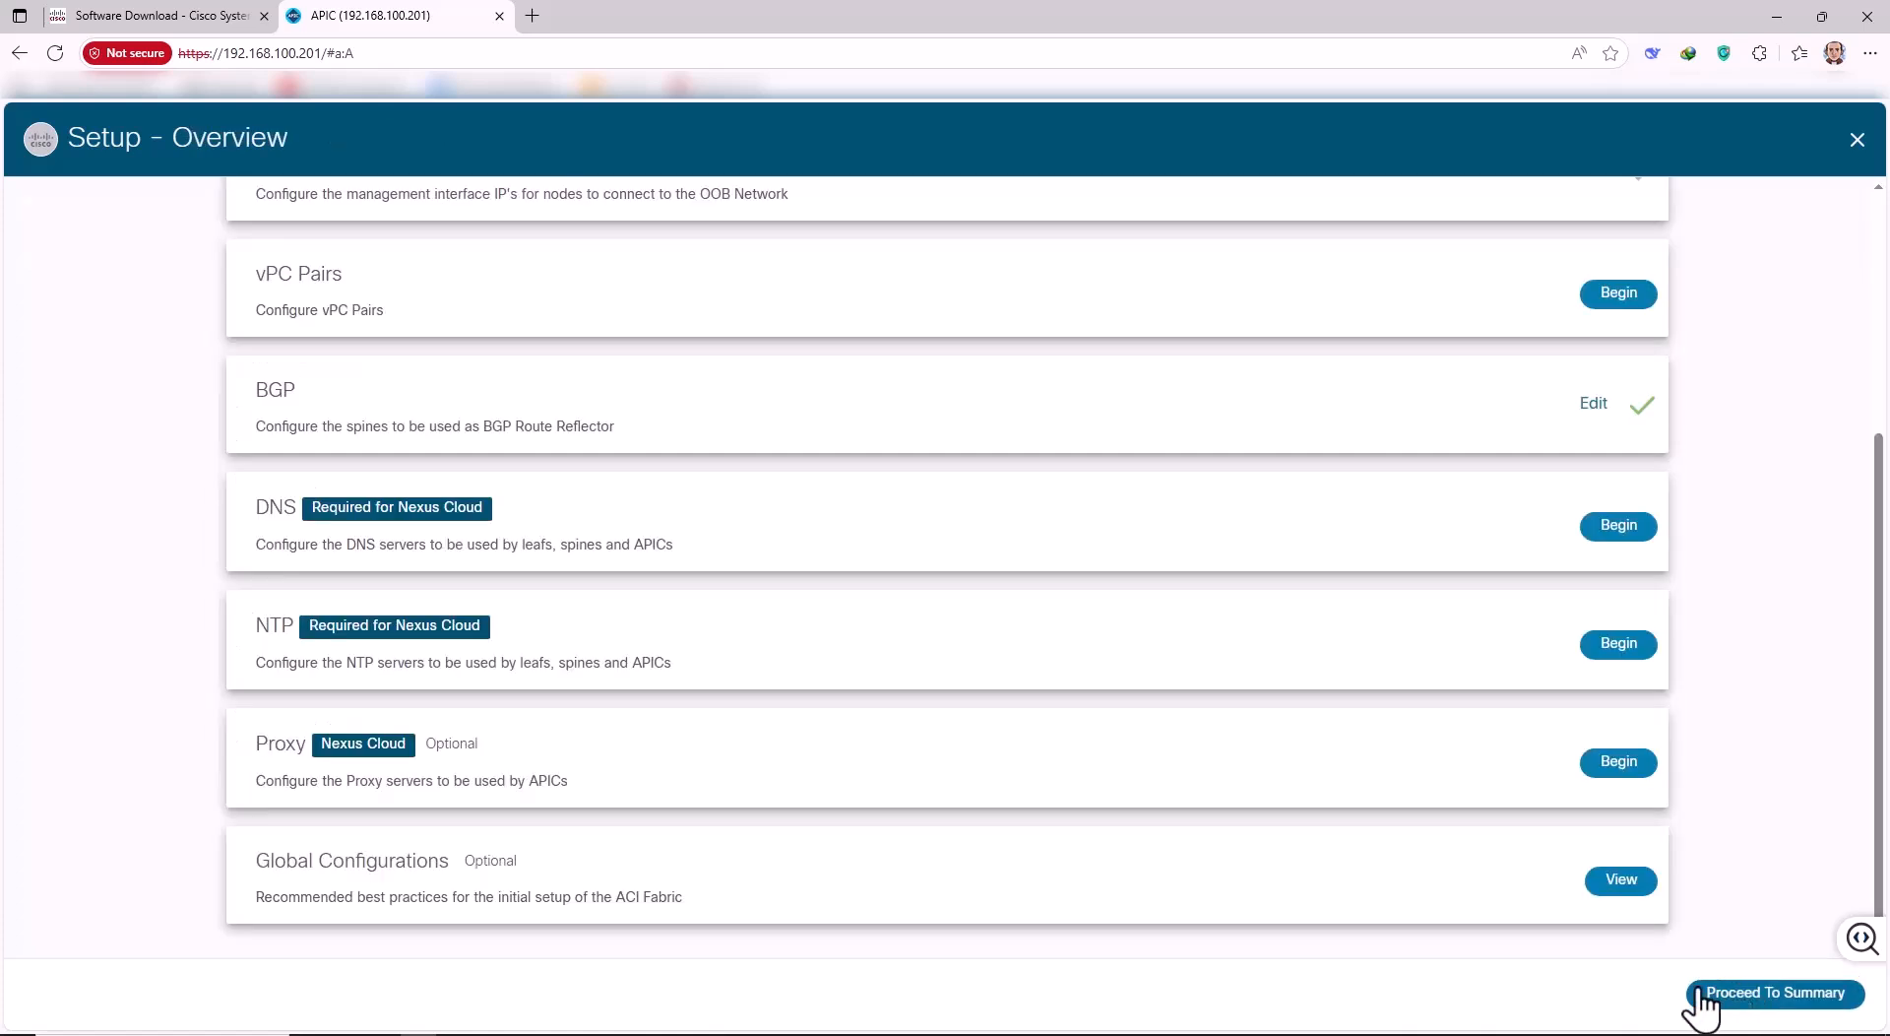
Recheck Fabric Membership node status, then close the setup wizard.
scroll(1324, 590, "up", 4)
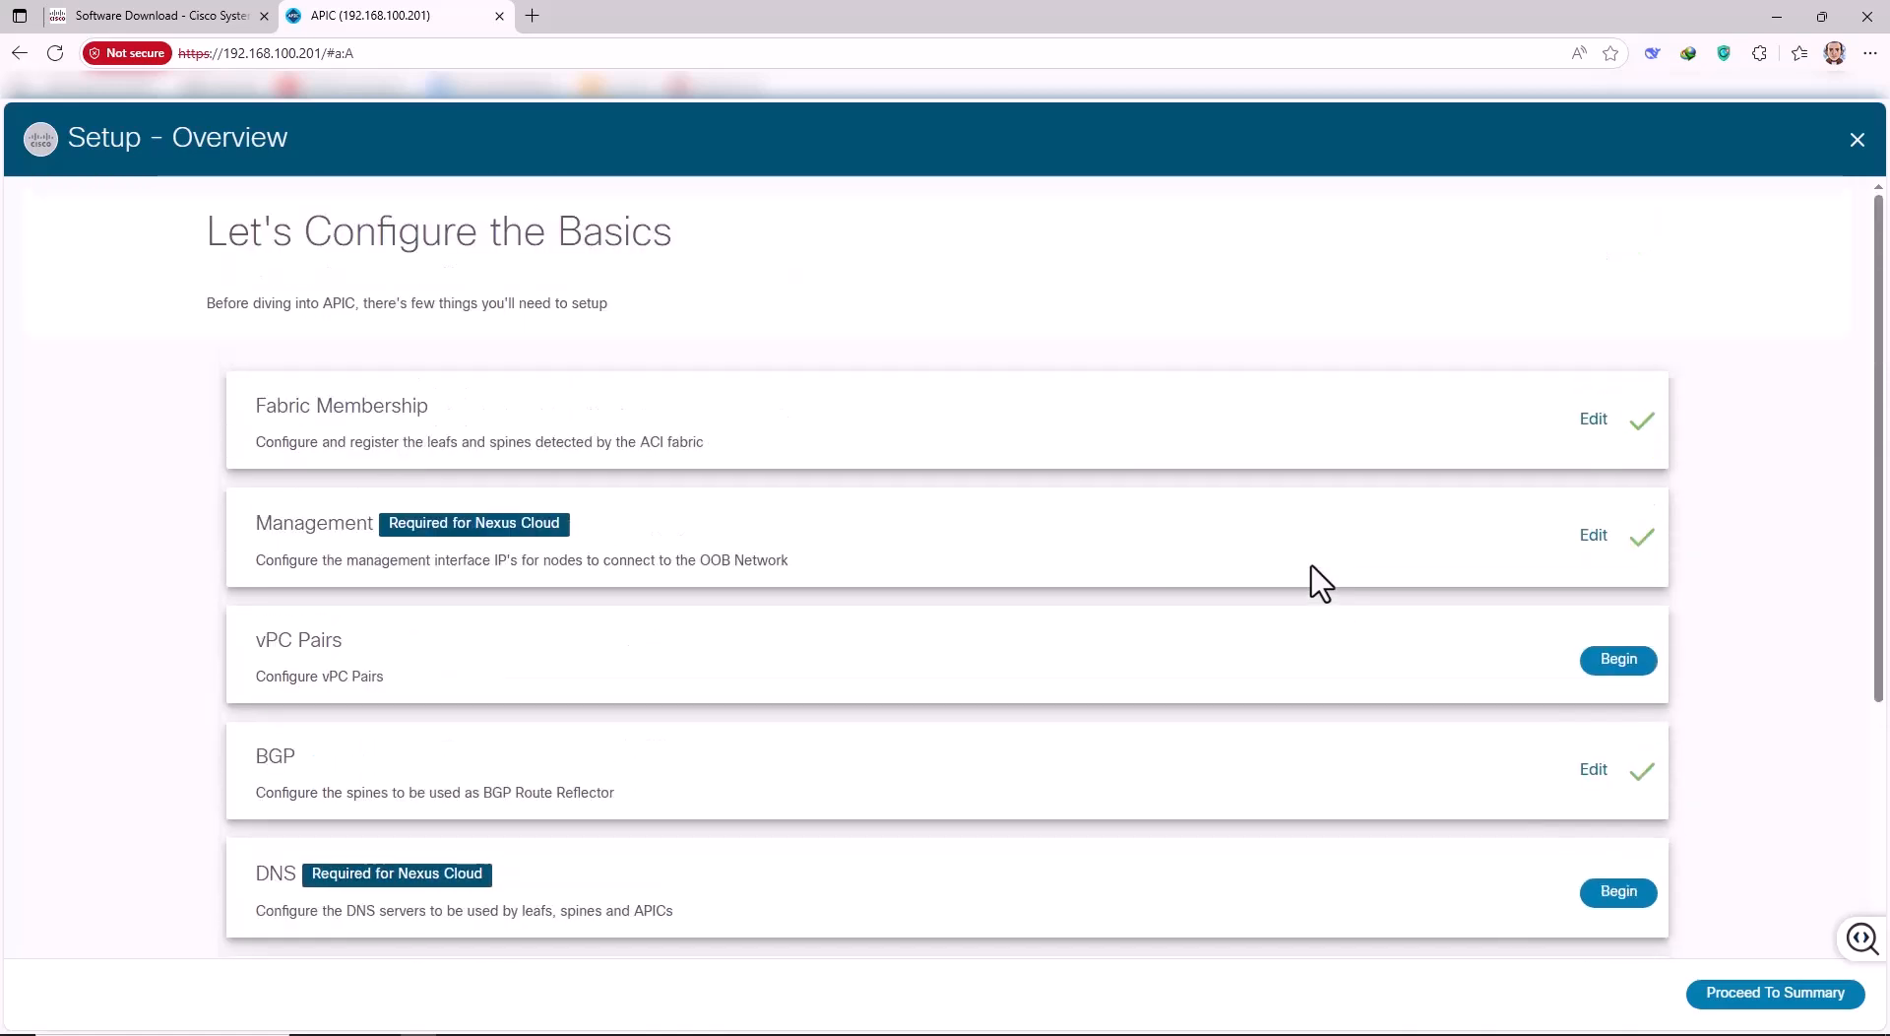
left_click(1594, 420)
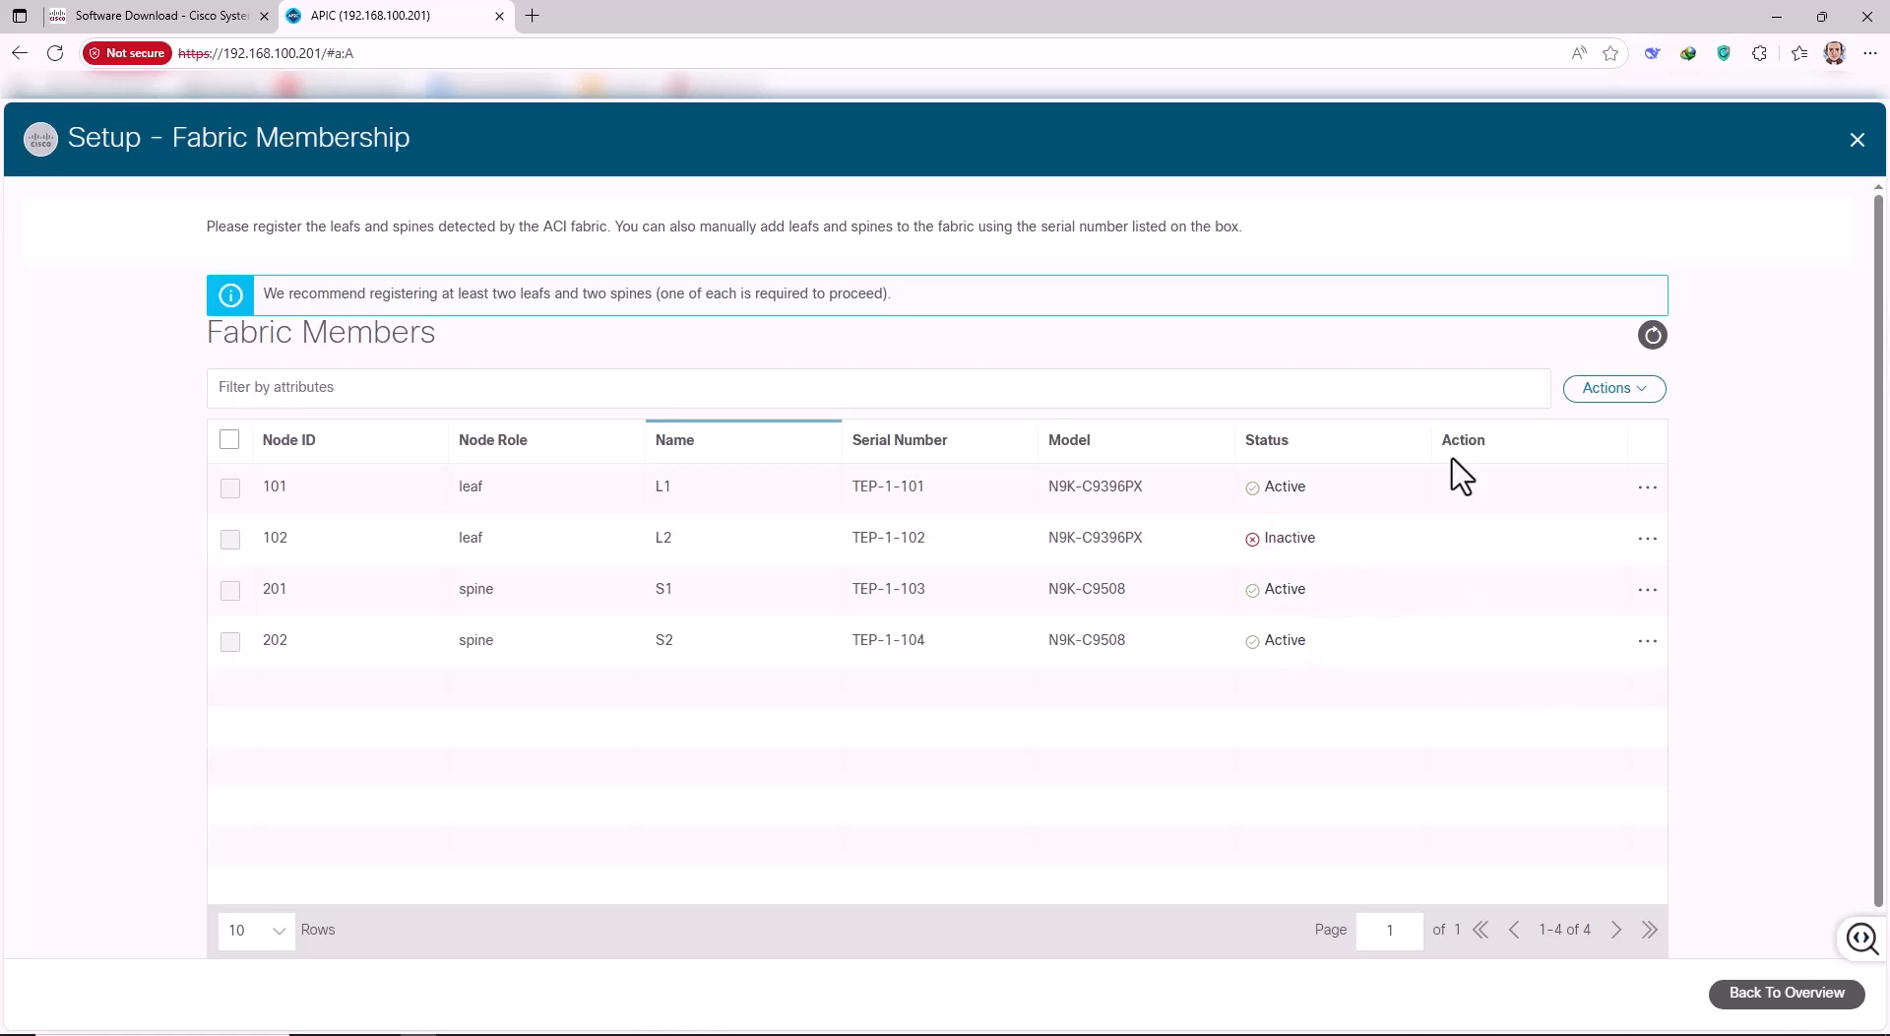
left_click(1858, 139)
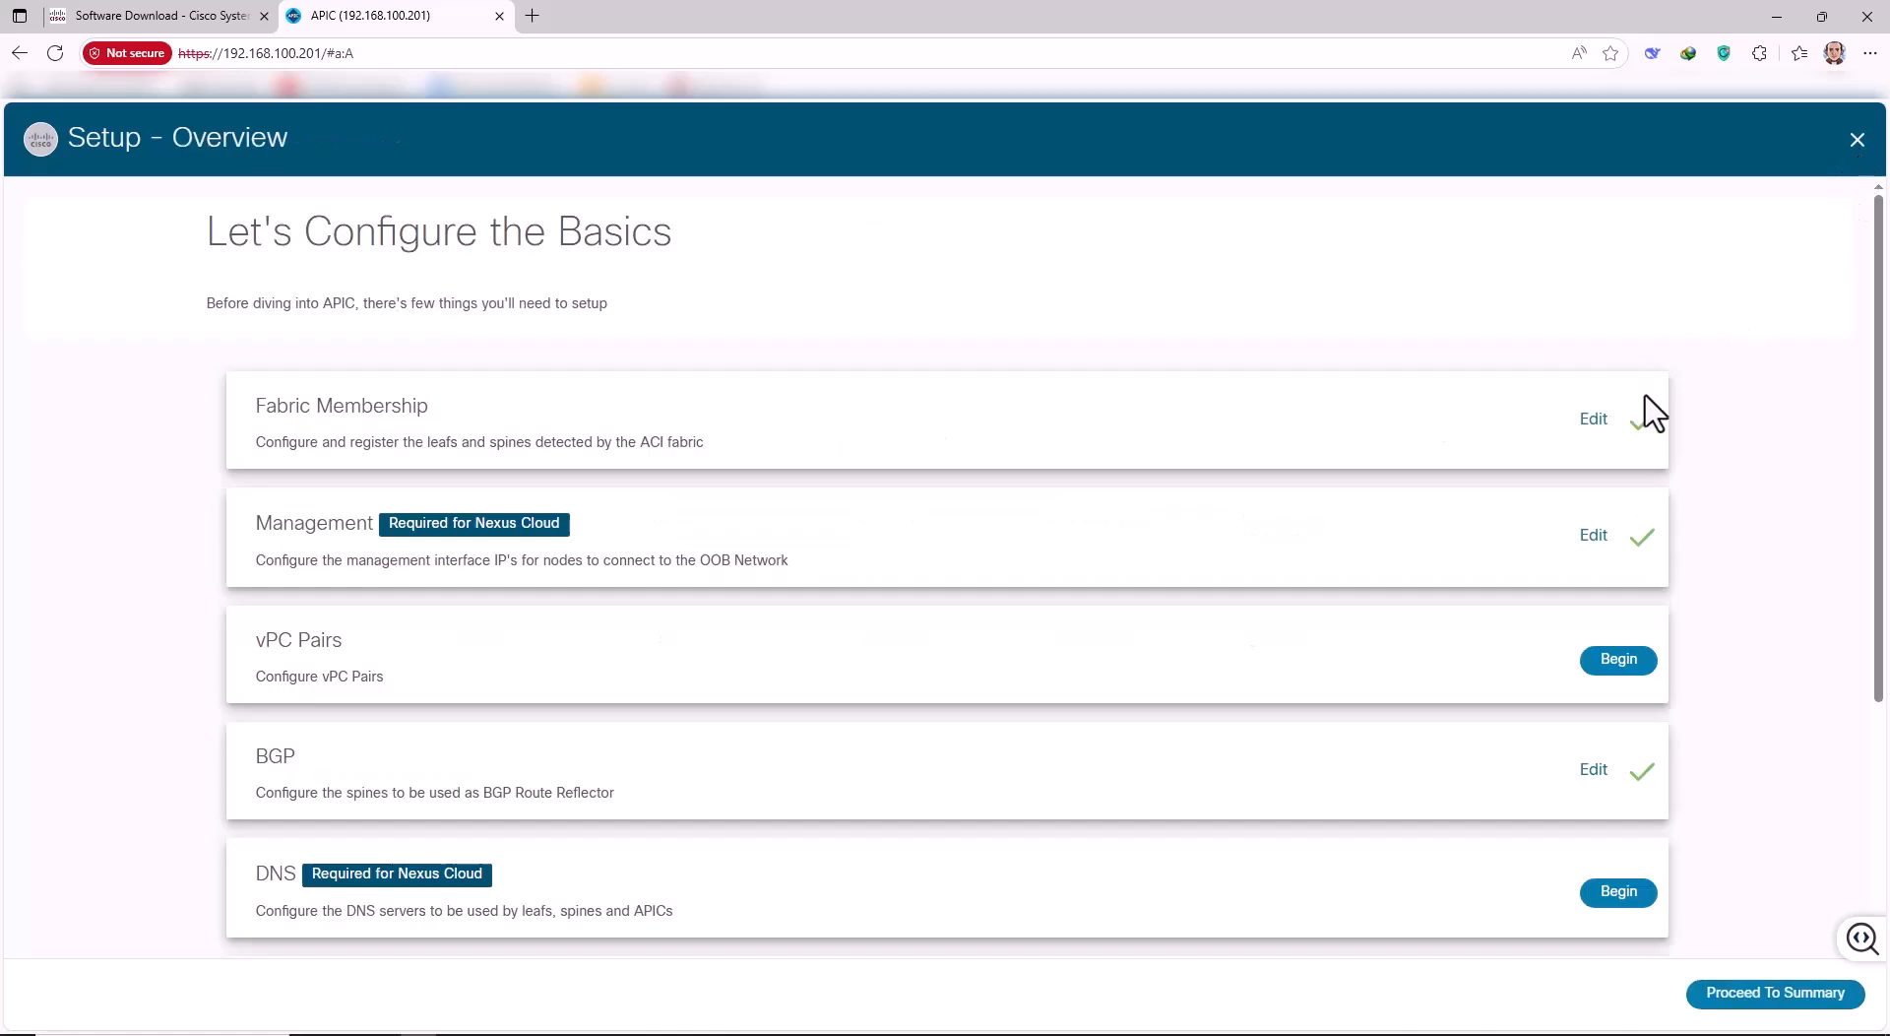
left_click(1857, 141)
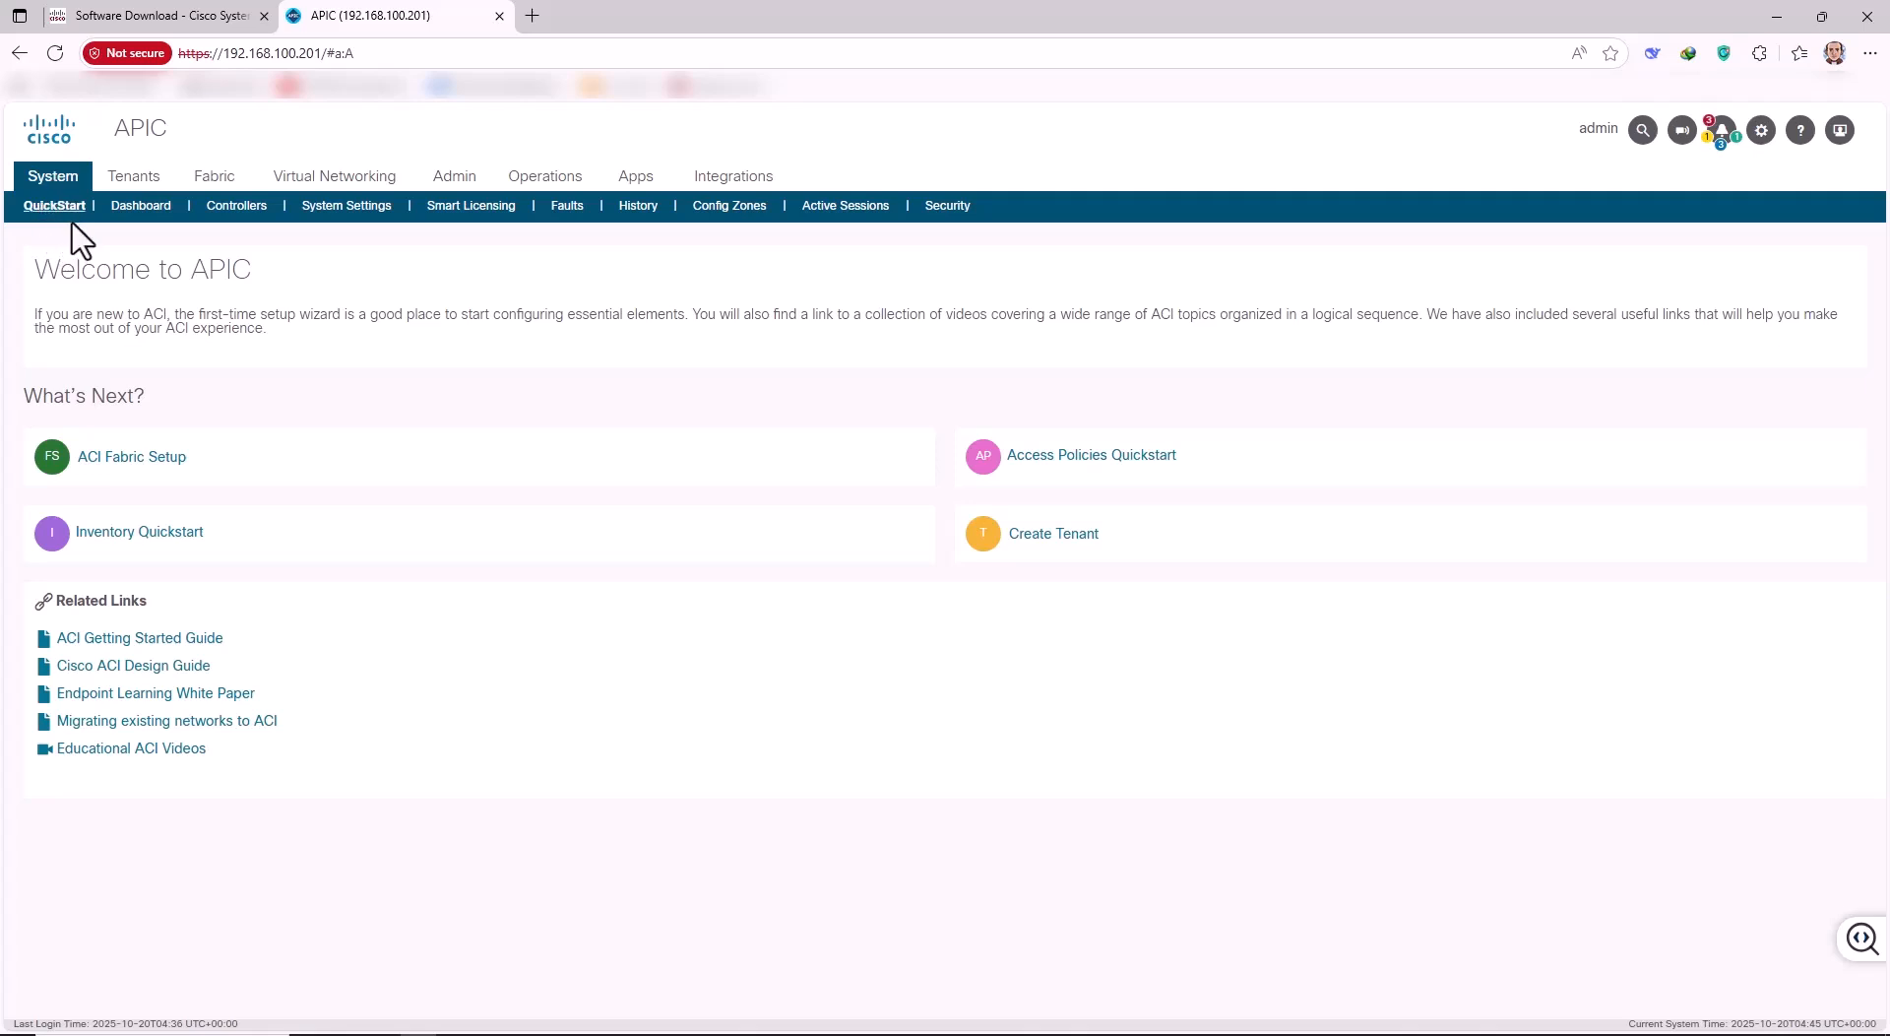
In System Settings, review the BGP Route Reflector, Date and Time, and Fabric-Wide Settings policies.
left_click(349, 207)
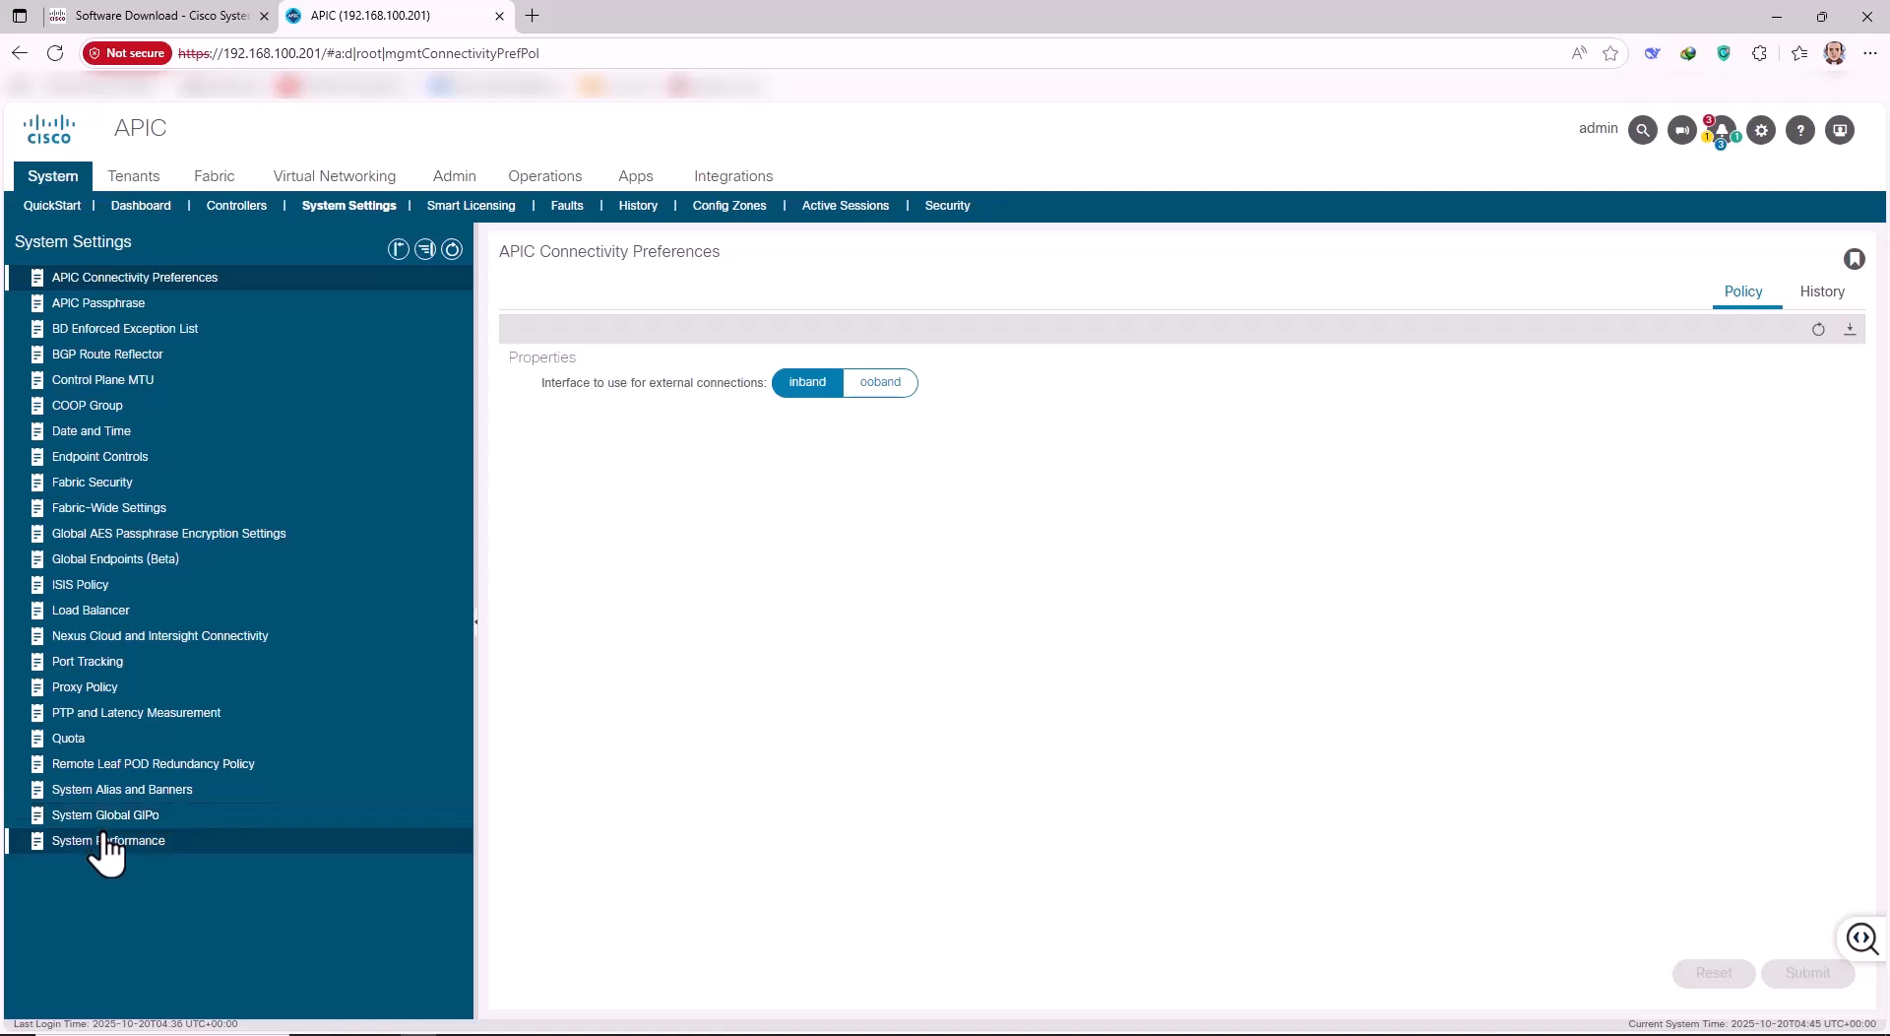
left_click(123, 360)
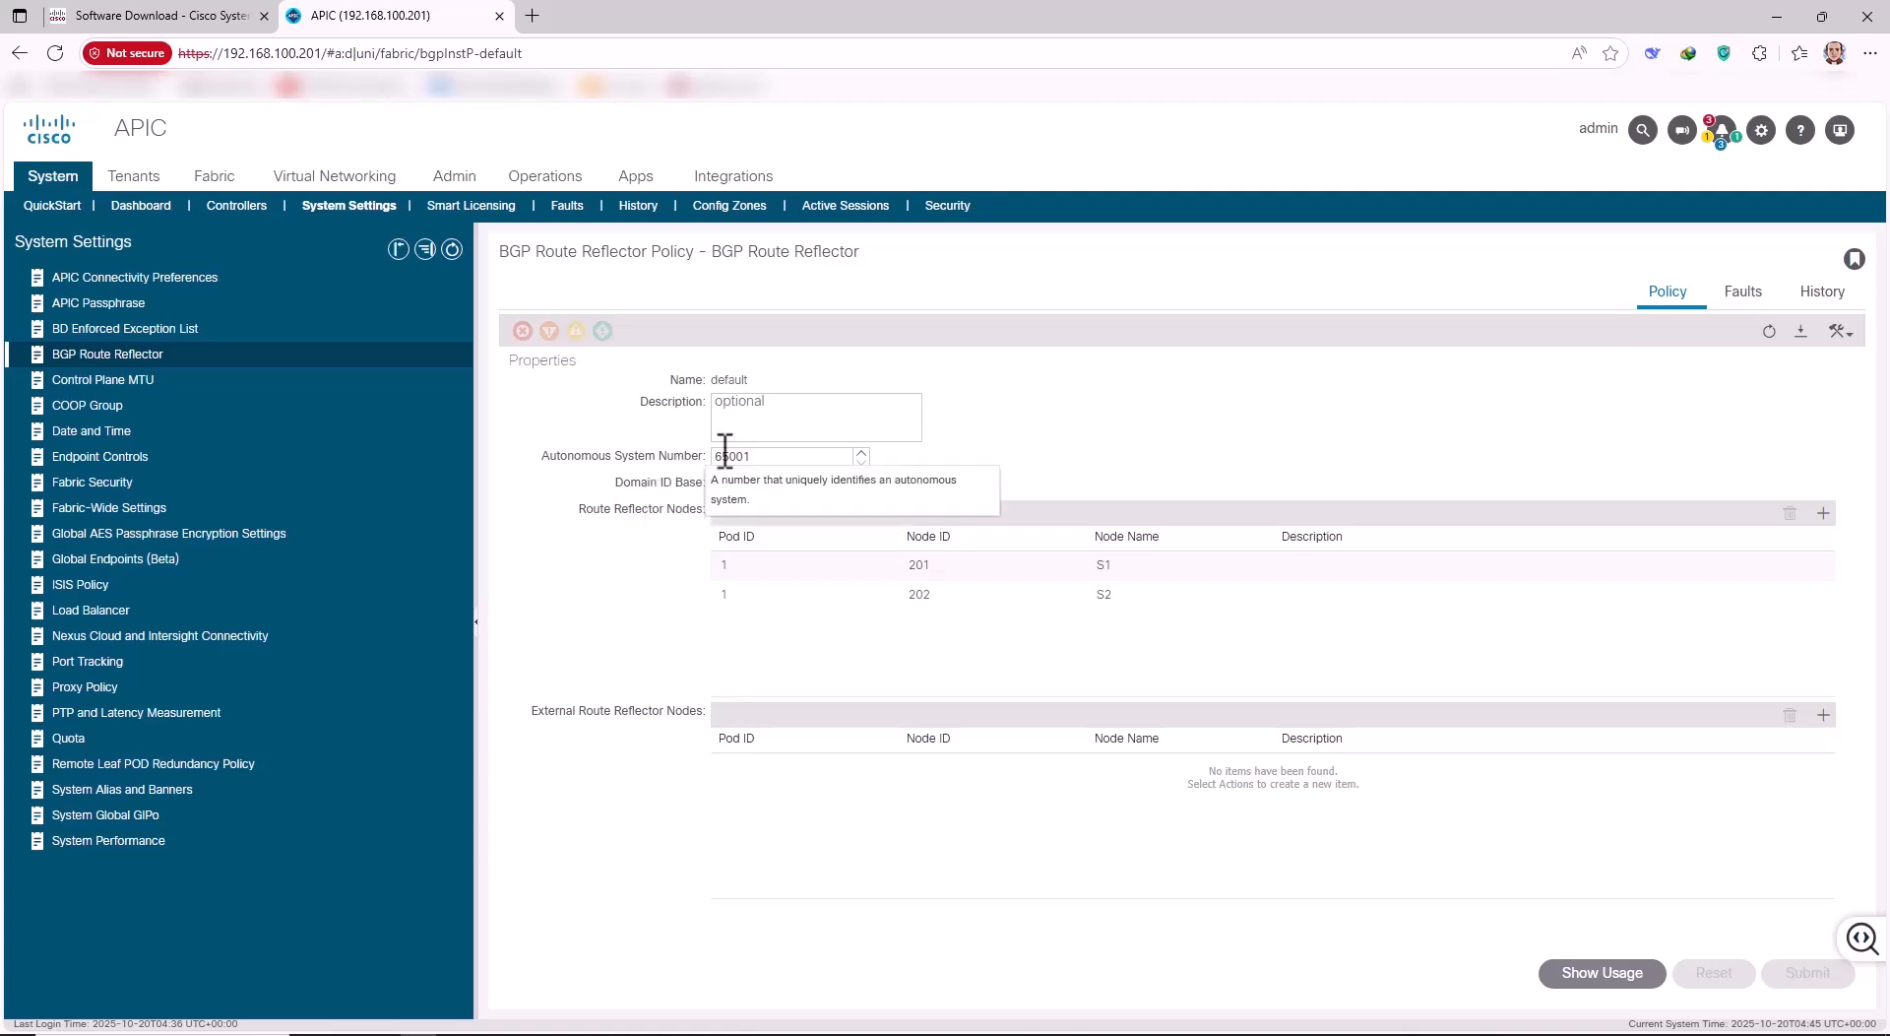
double_click(768, 456)
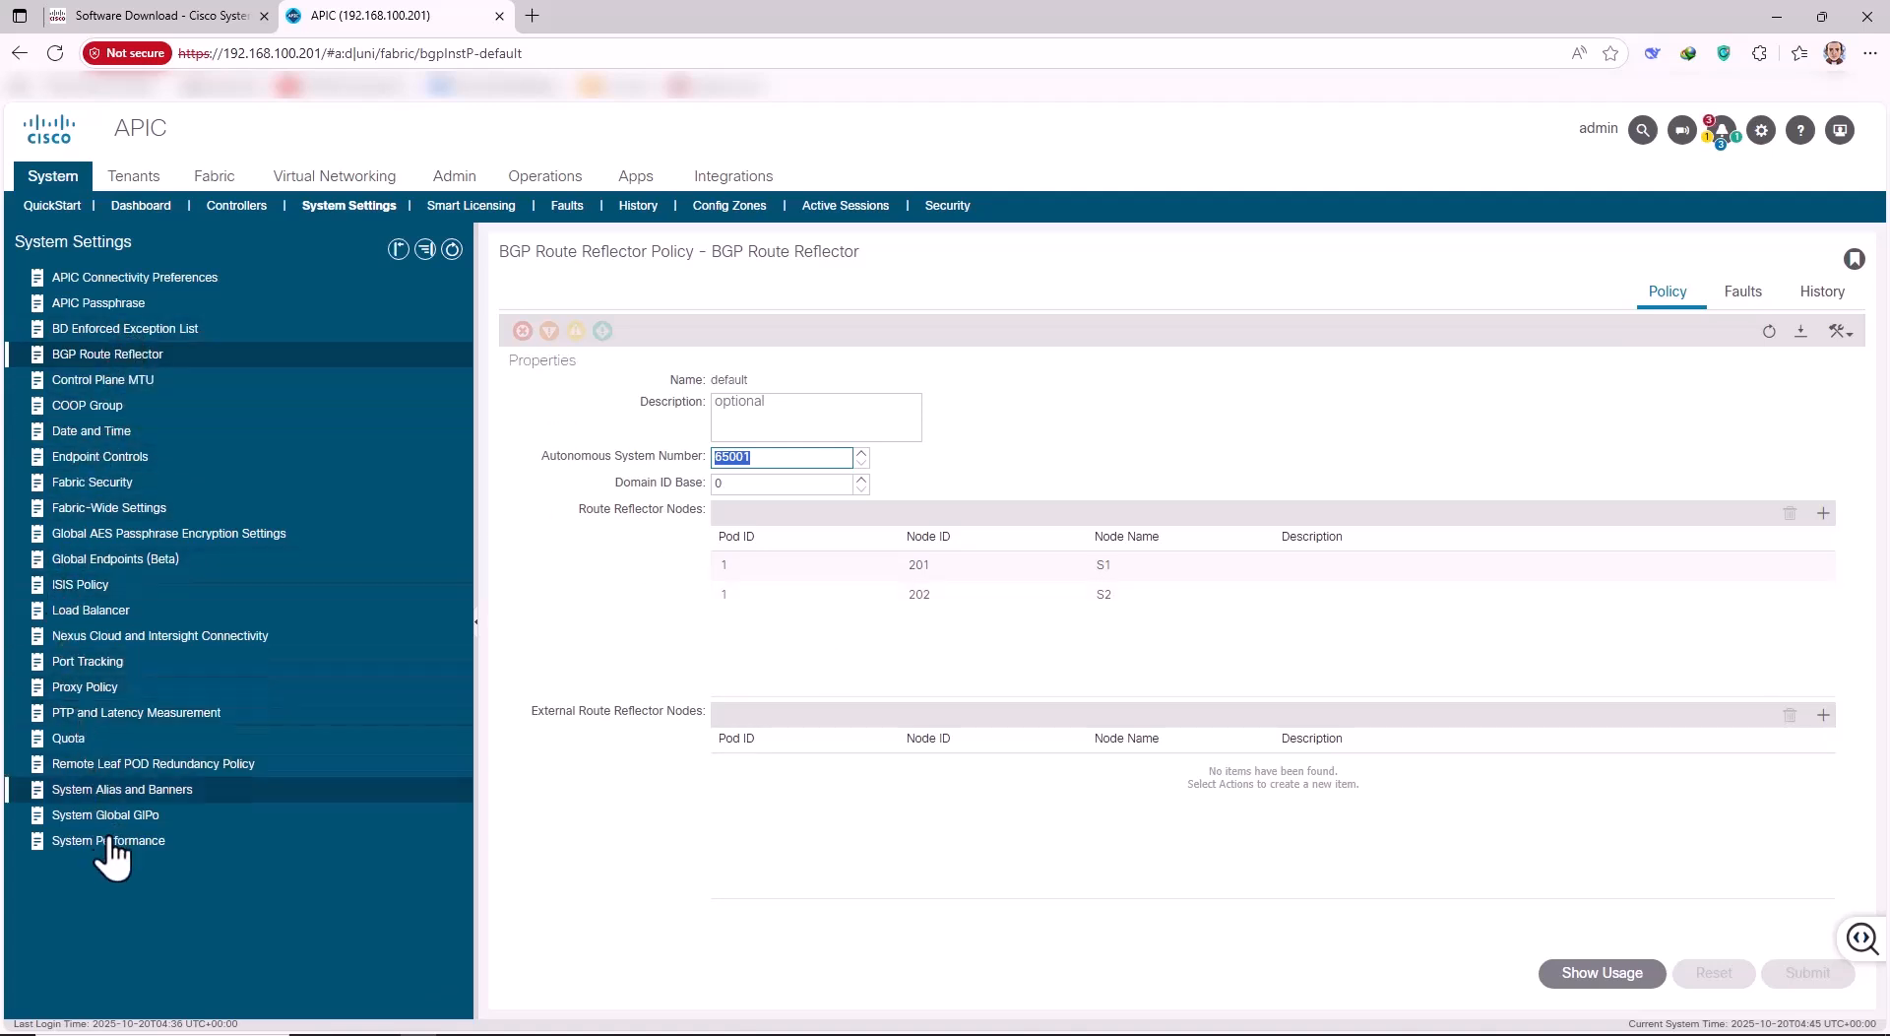
left_click(99, 439)
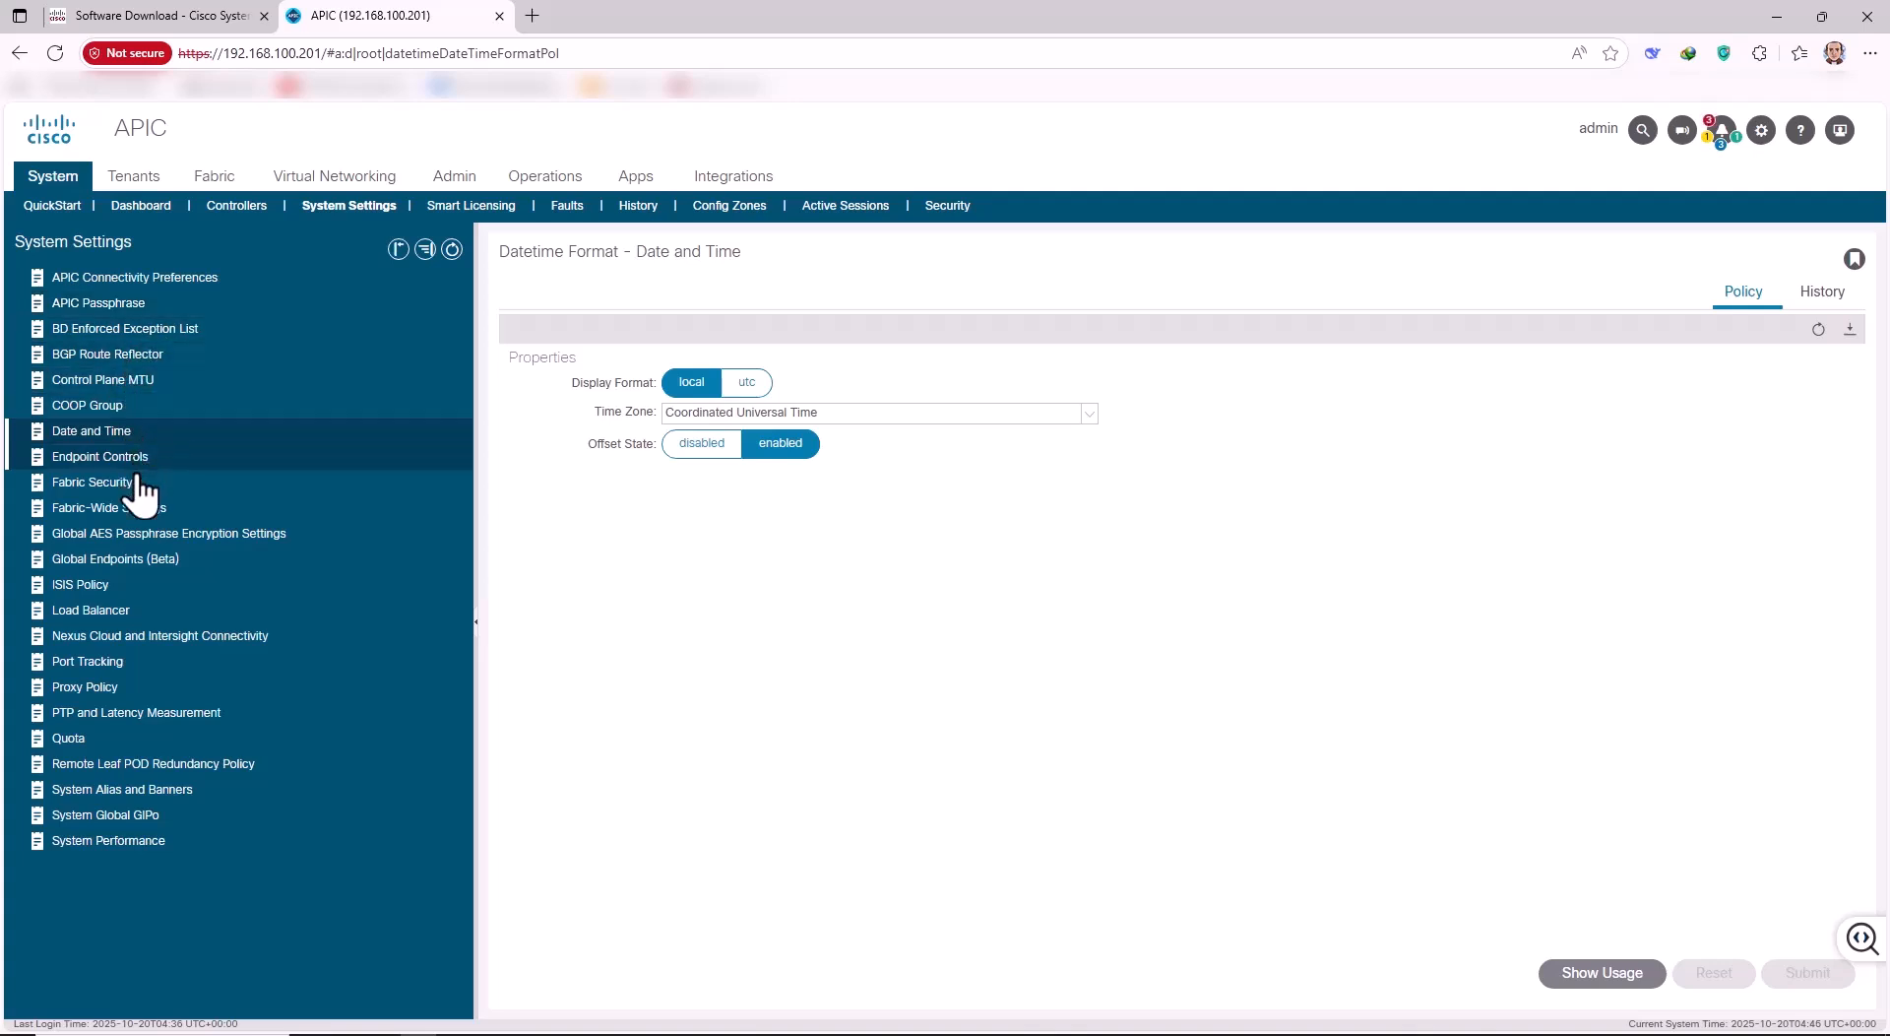
left_click(160, 529)
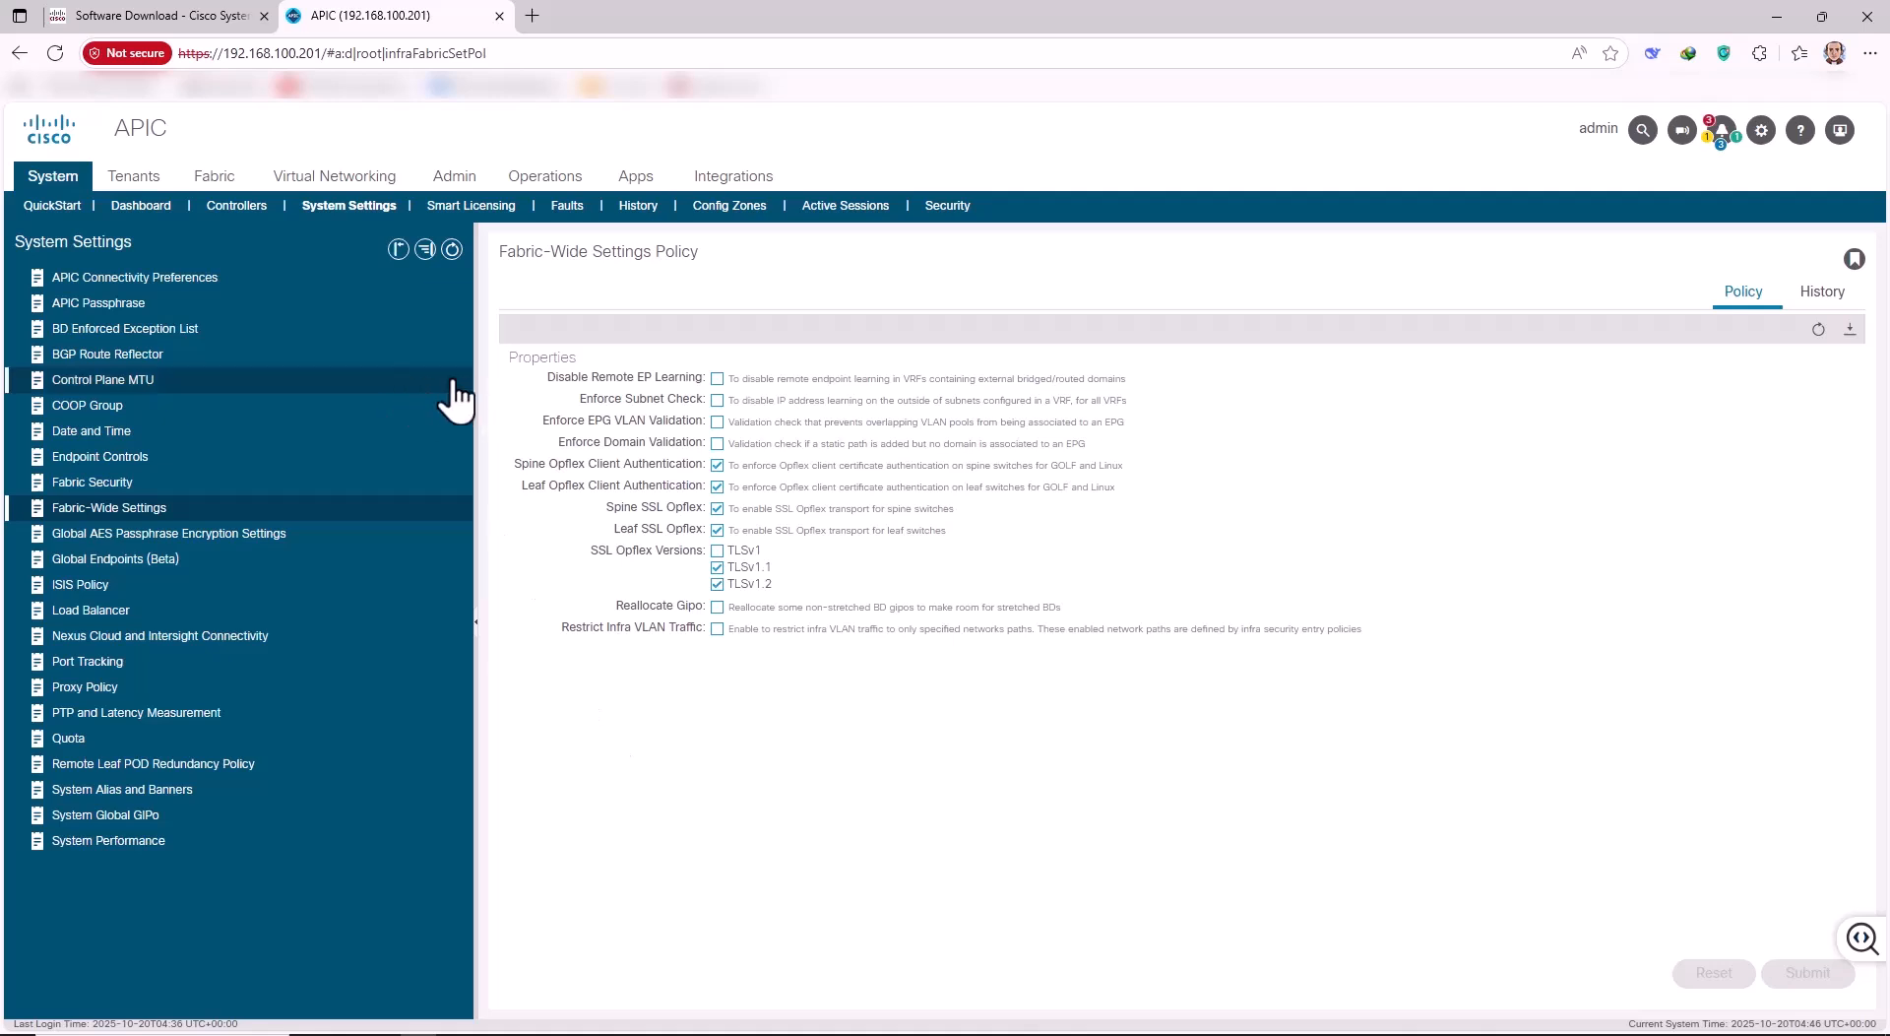
left_click(215, 177)
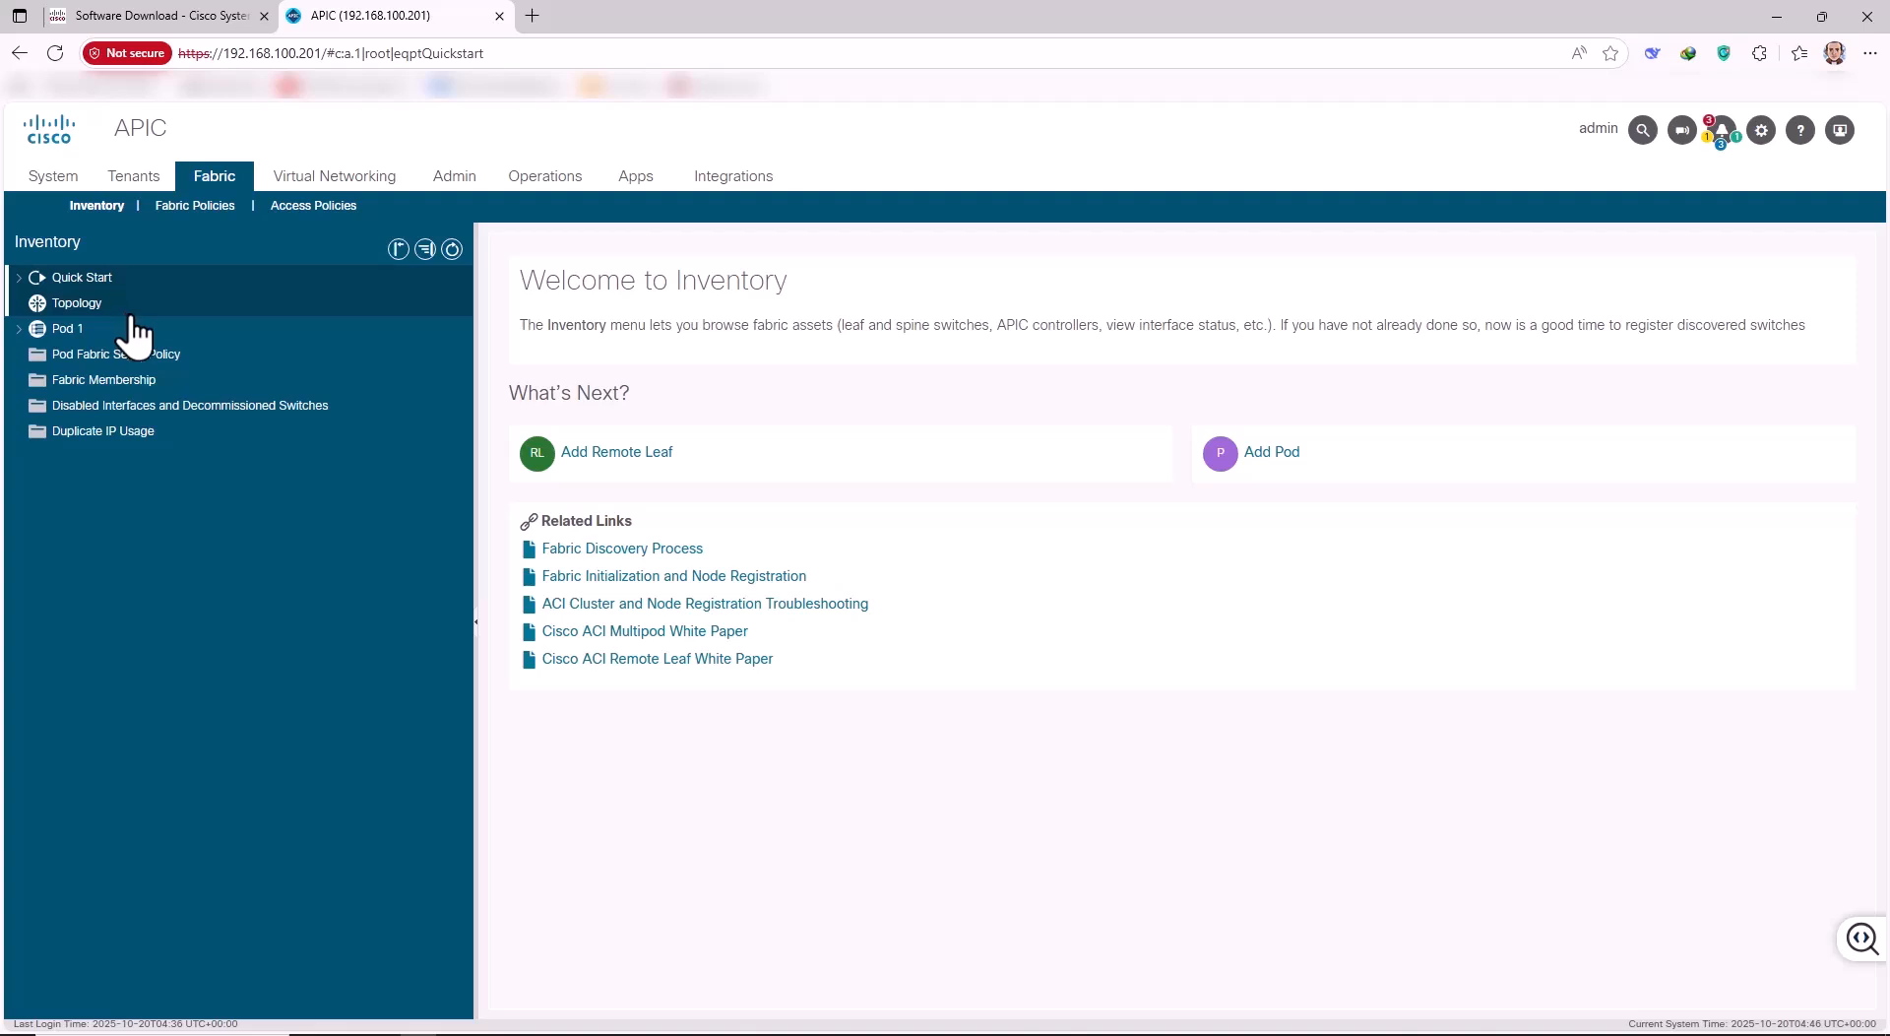
Display the Fabric topology diagram and inspect controller apic1's details.
left_click(83, 307)
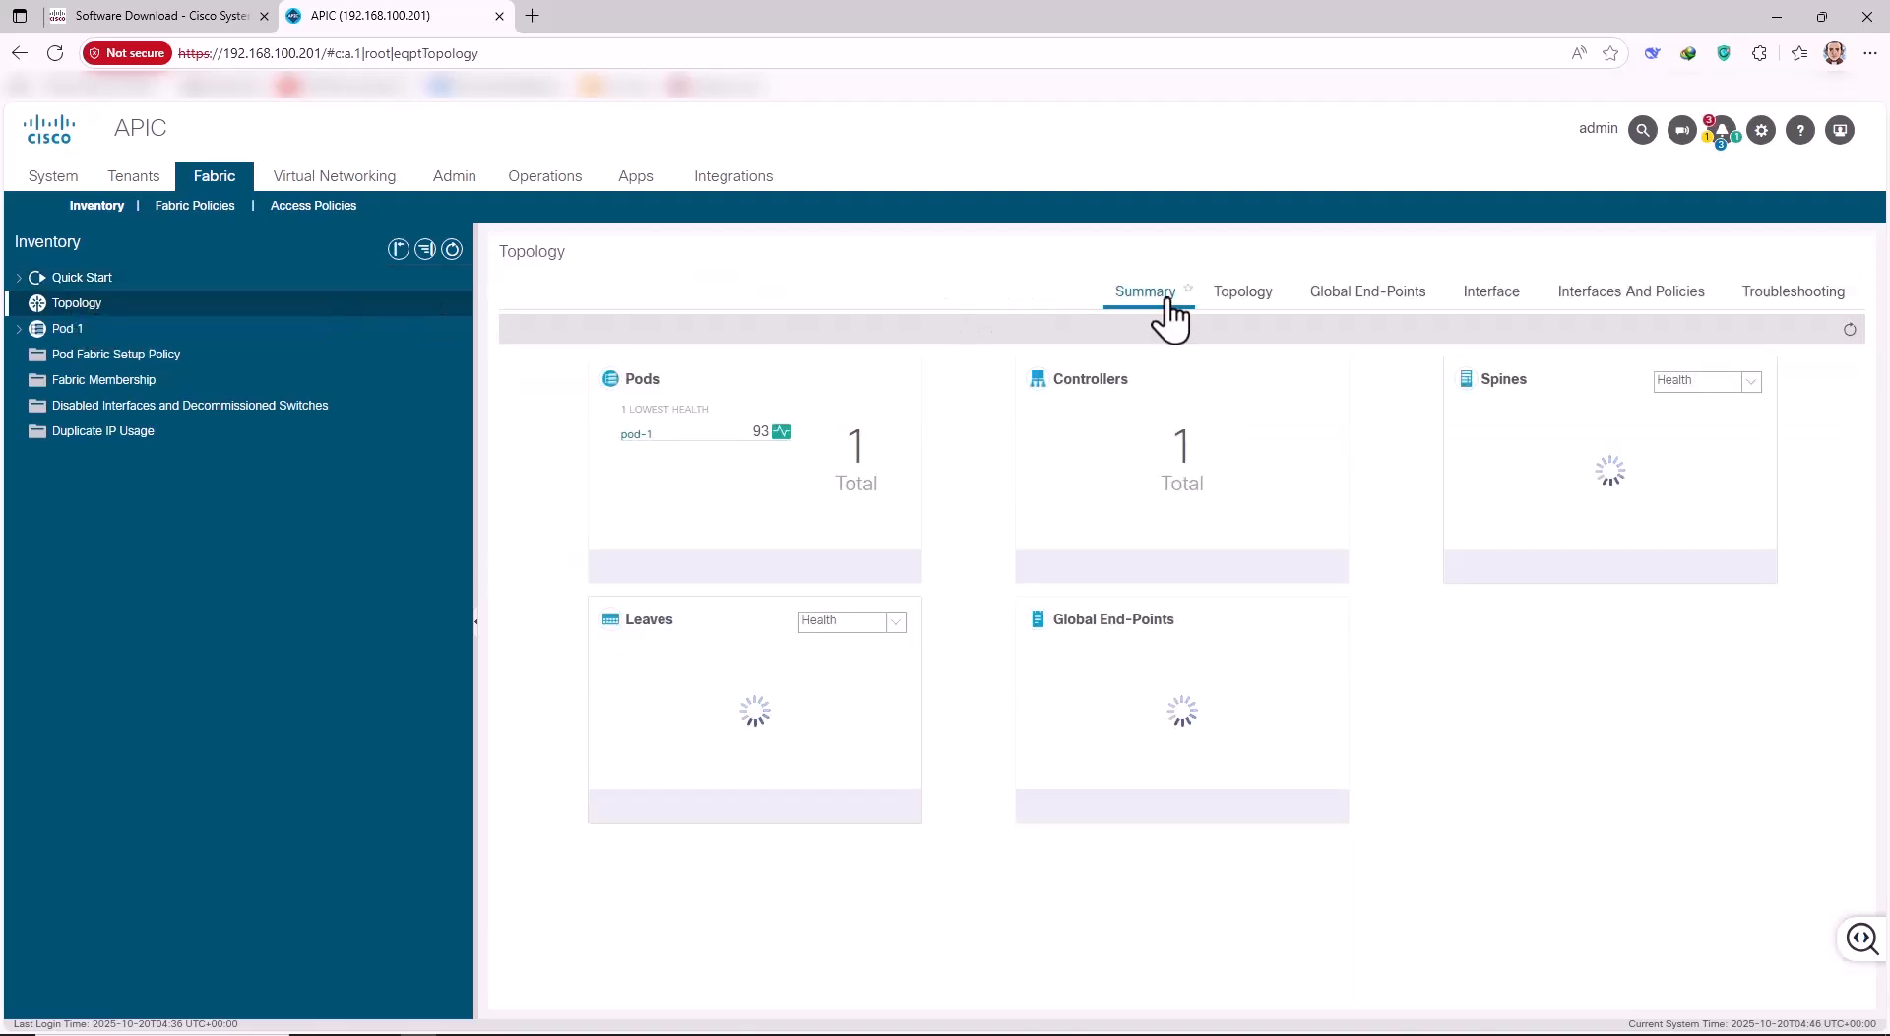
left_click(1245, 300)
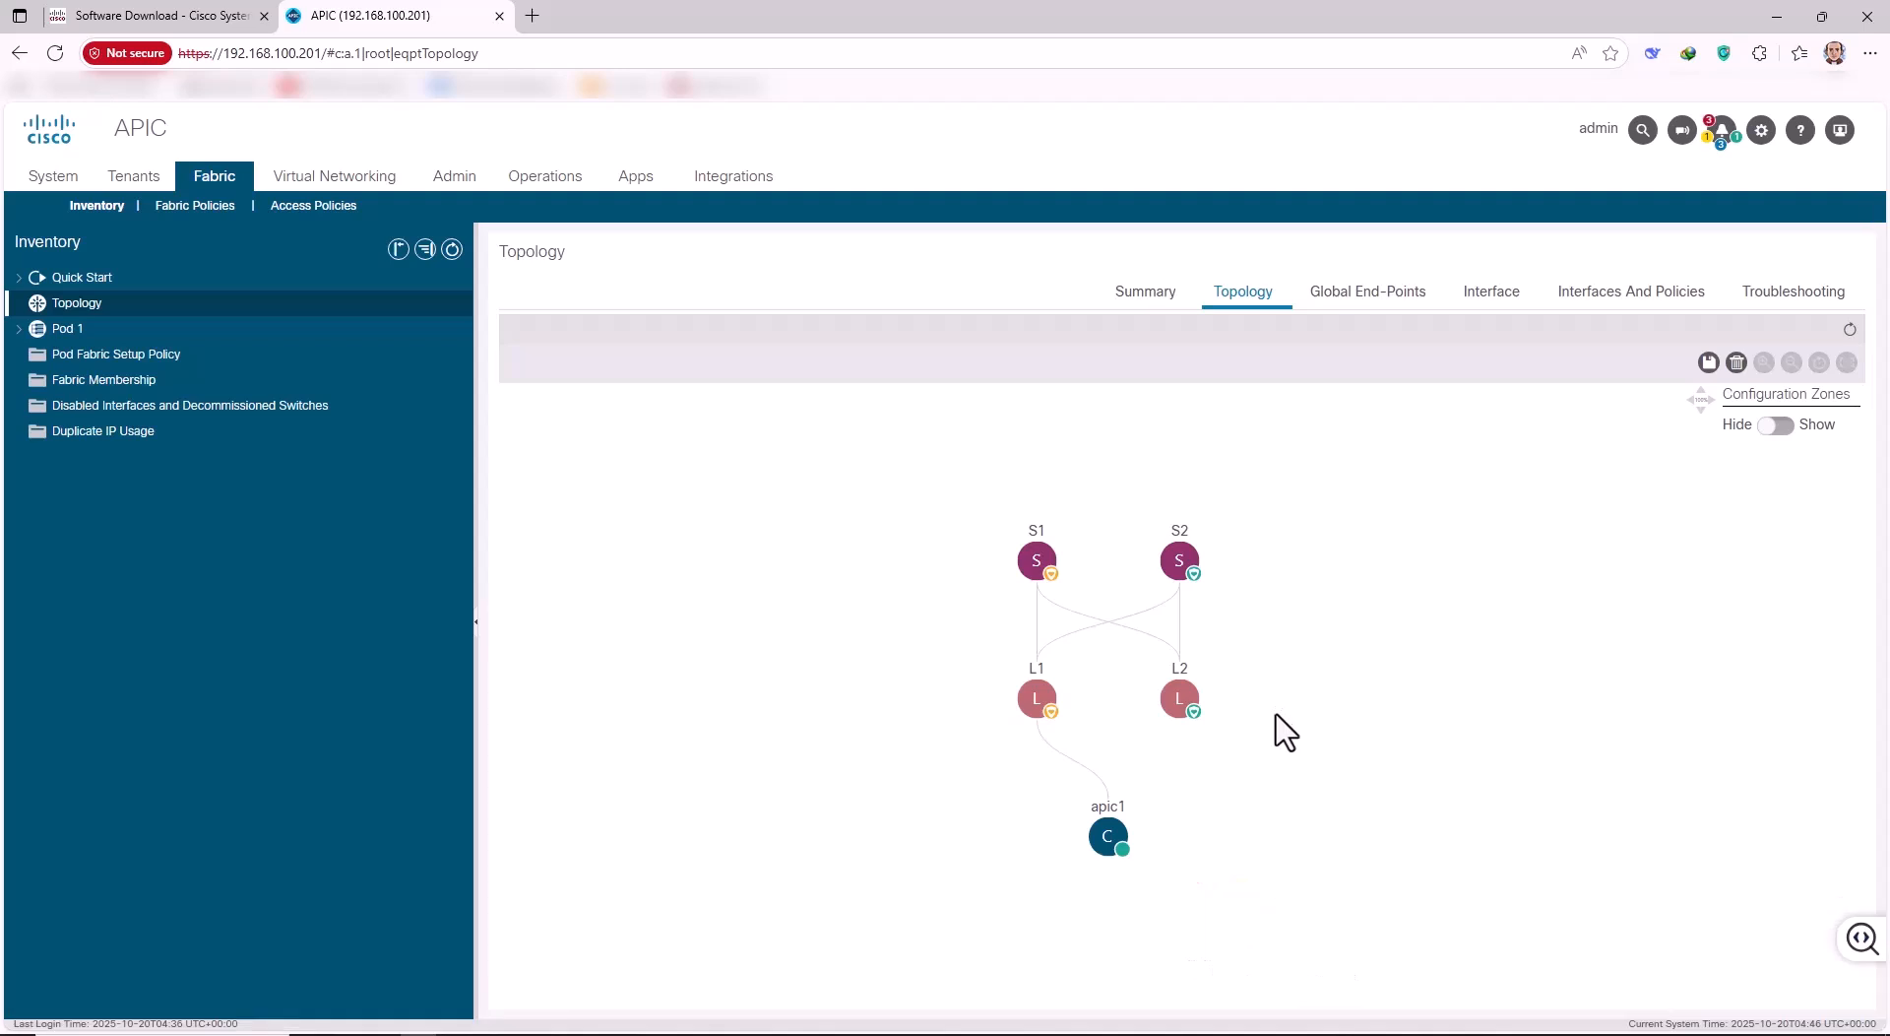
mouse_move(1120, 843)
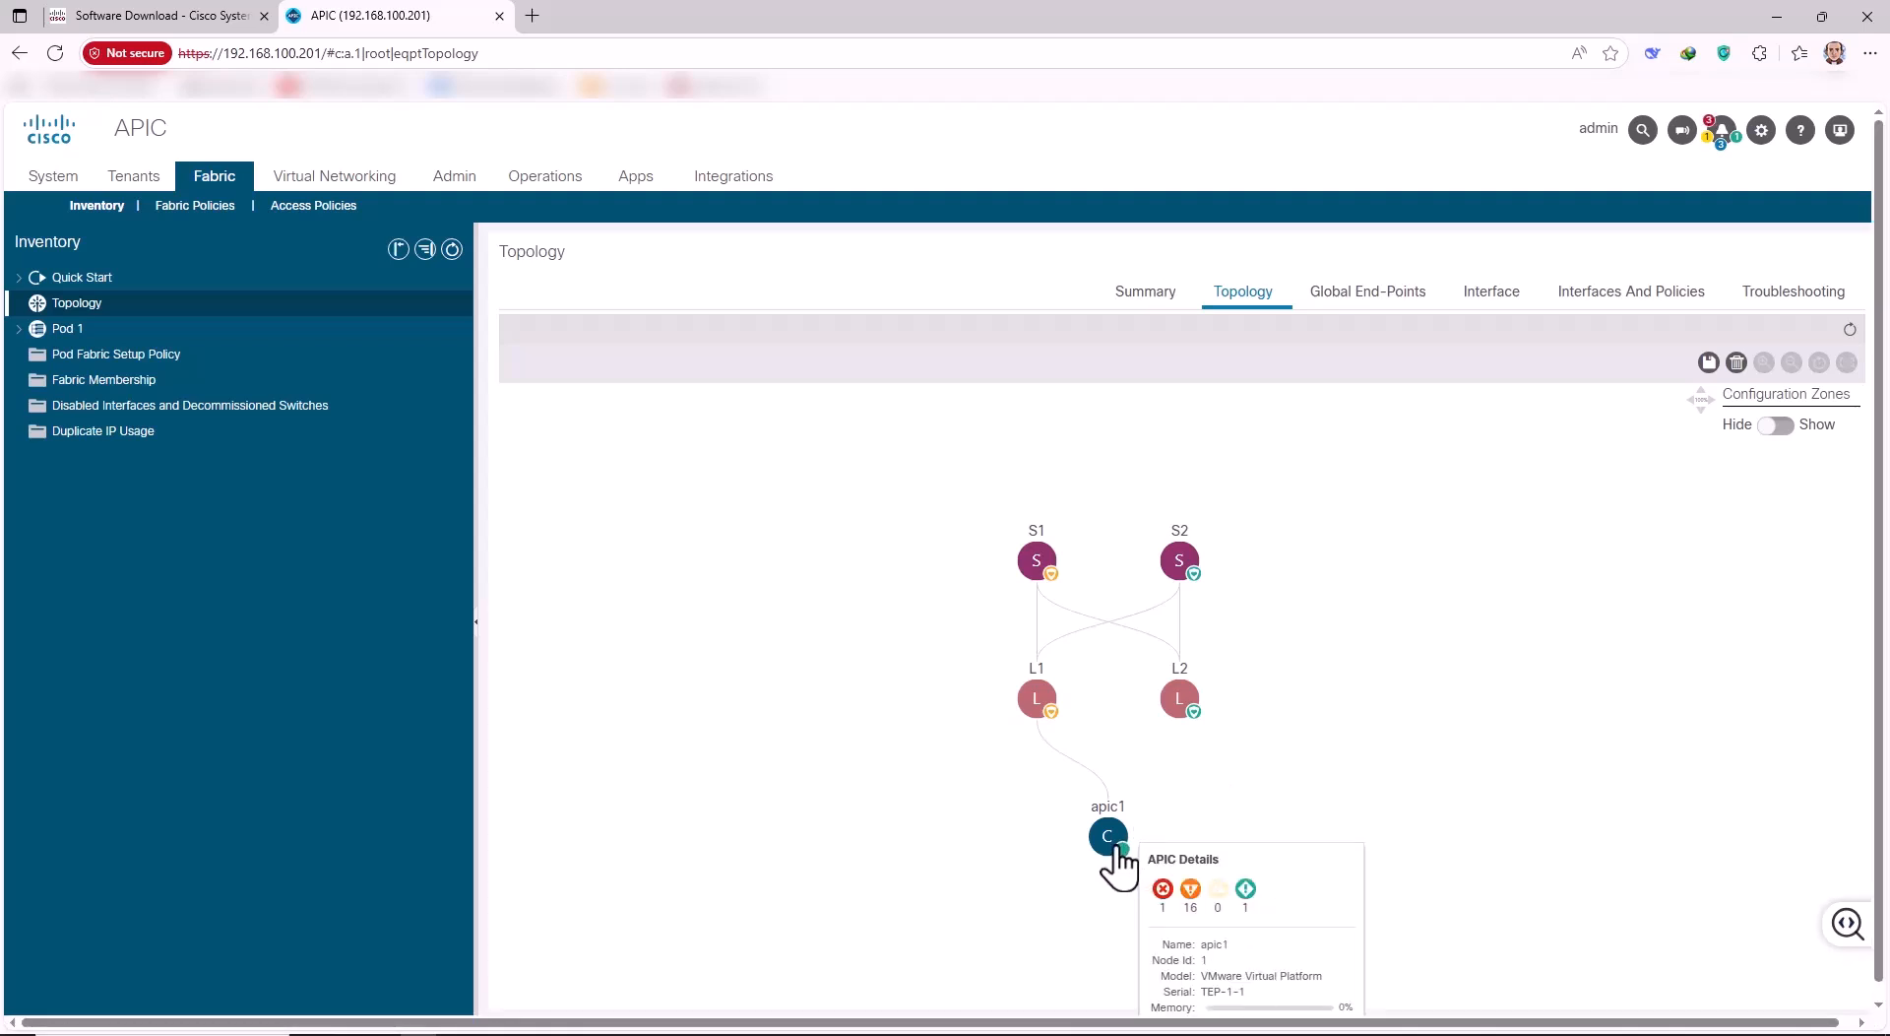